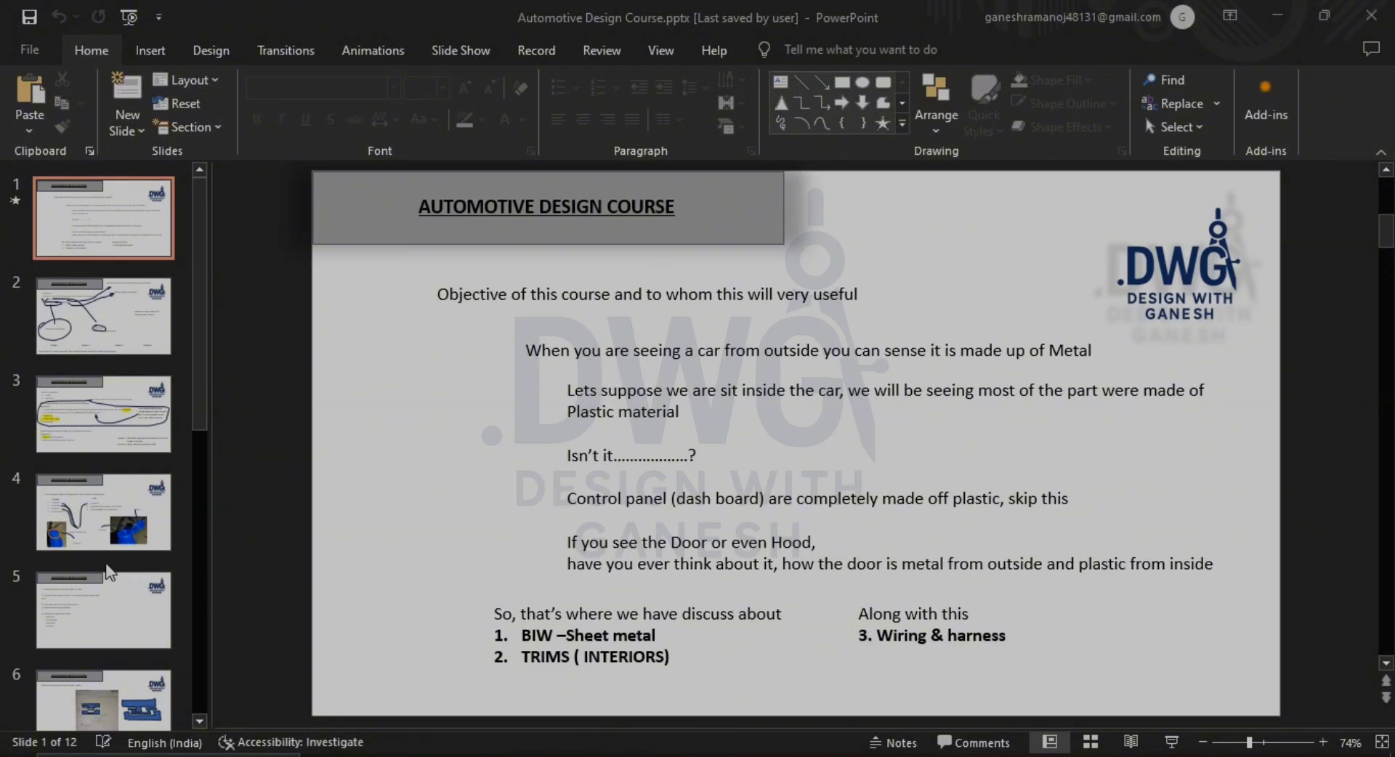
Review the course slides on Class A, B and C surfaces, plastic part manufacturing, draft angle, tooling axis and generative shape design commands
scroll(118, 427, "down", 1)
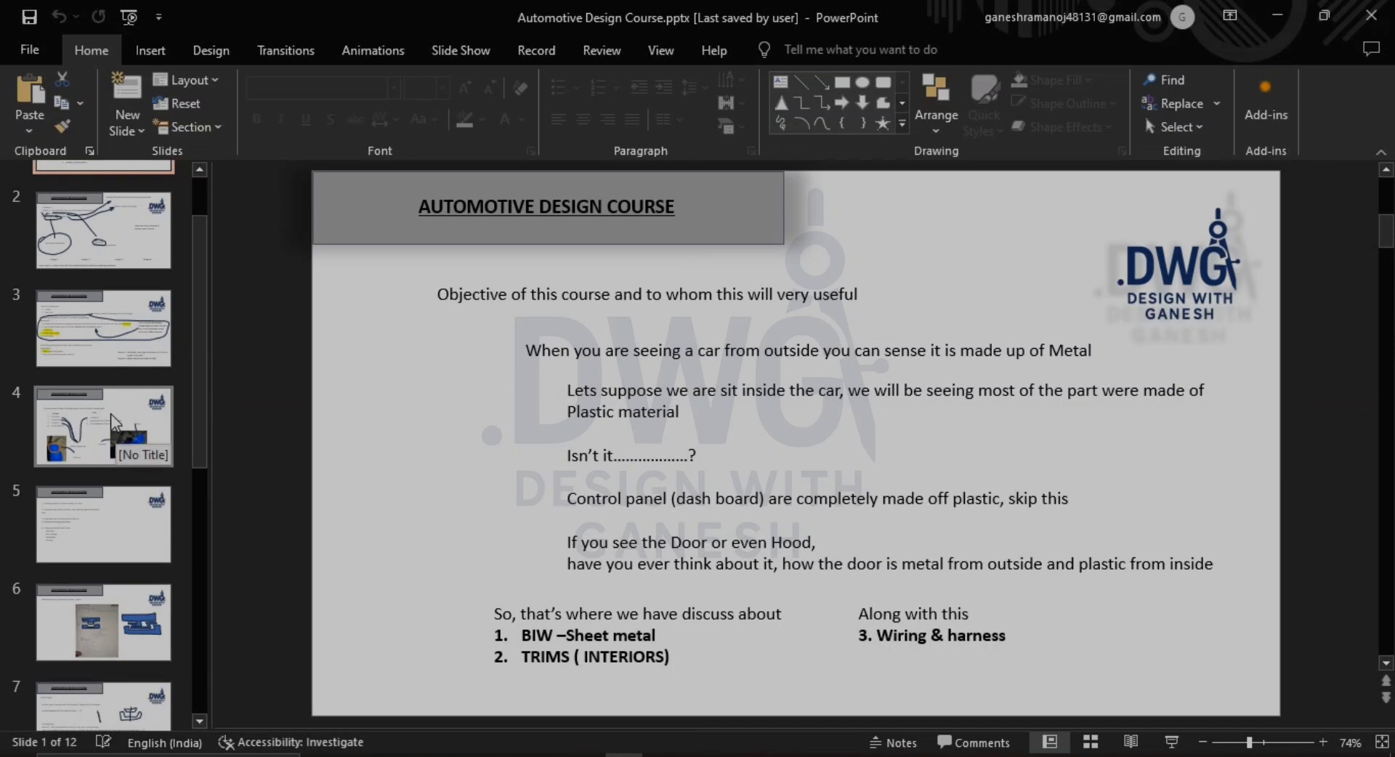
left_click(119, 430)
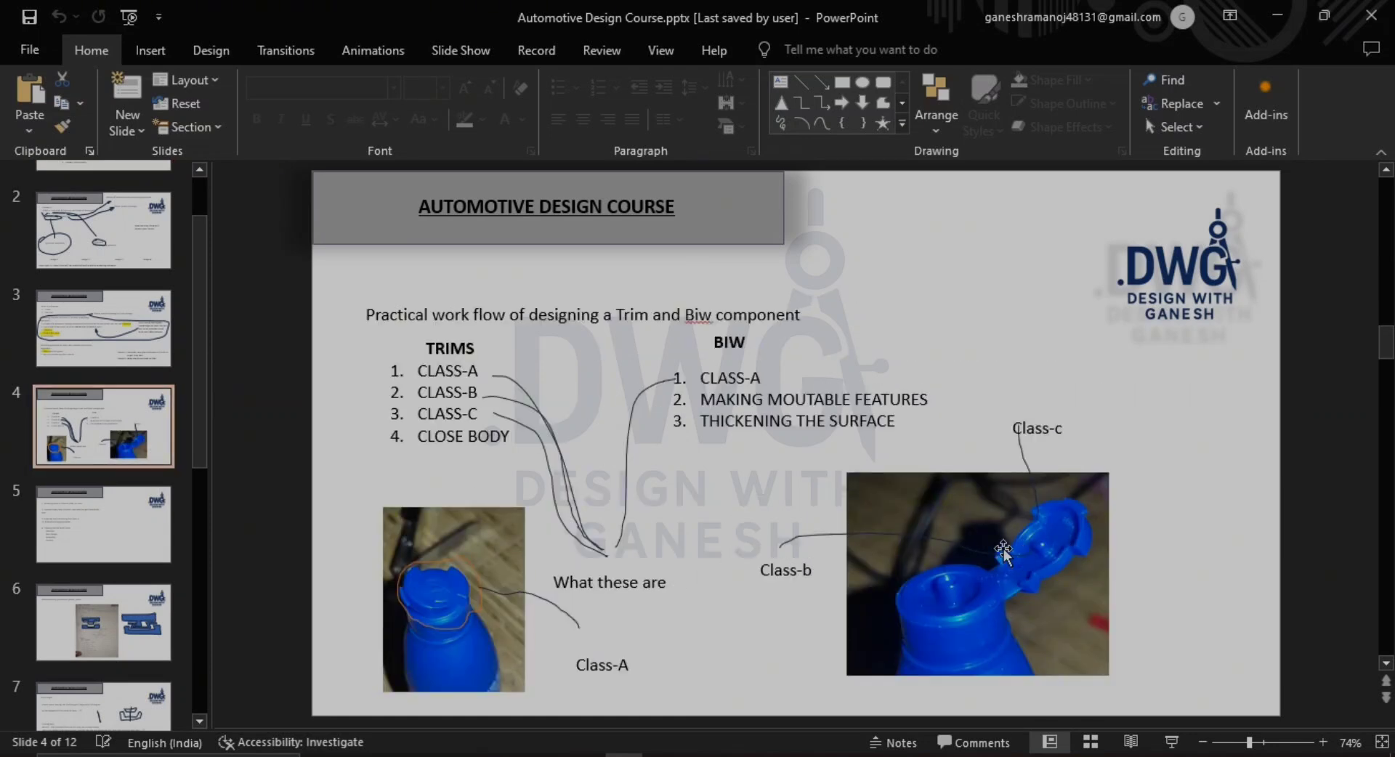
scroll(868, 526, "down", 2)
scroll(777, 520, "up", 2)
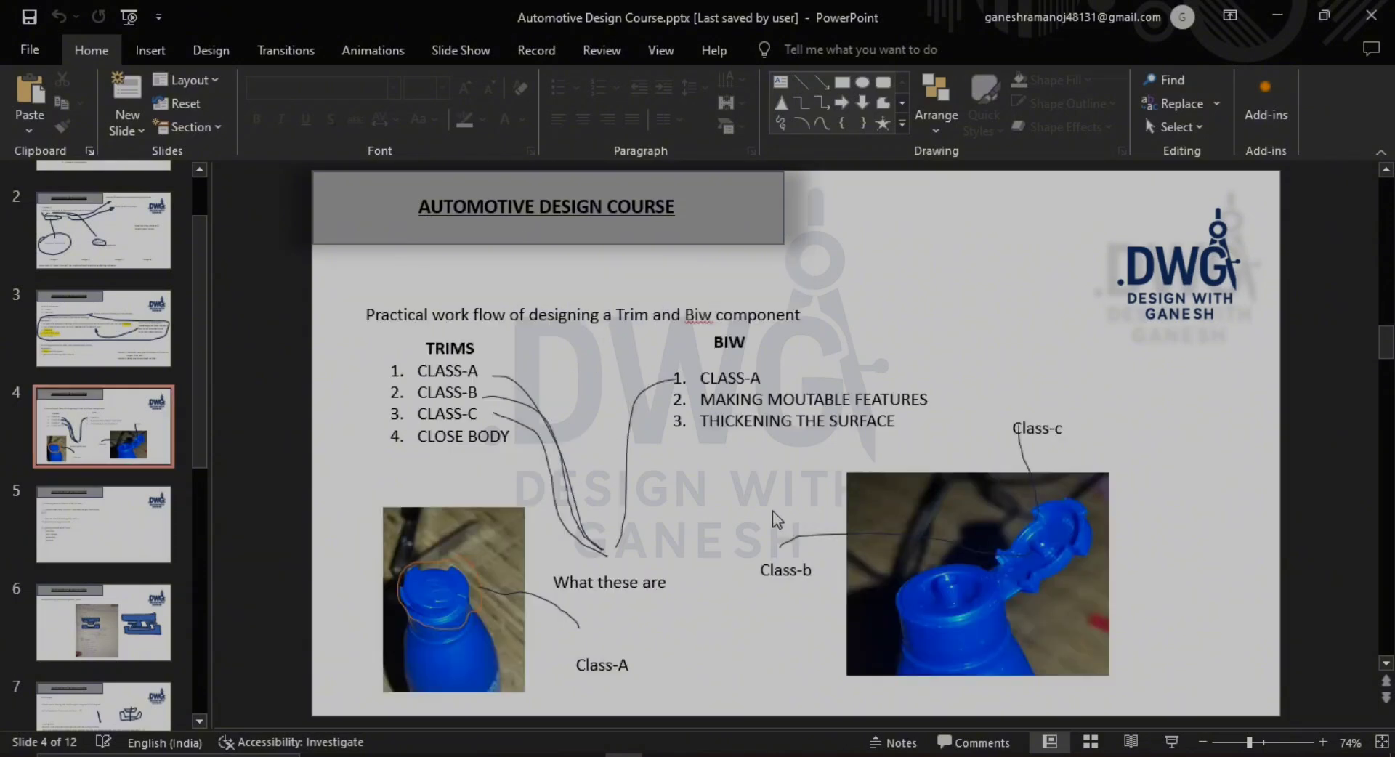
scroll(765, 485, "down", 2)
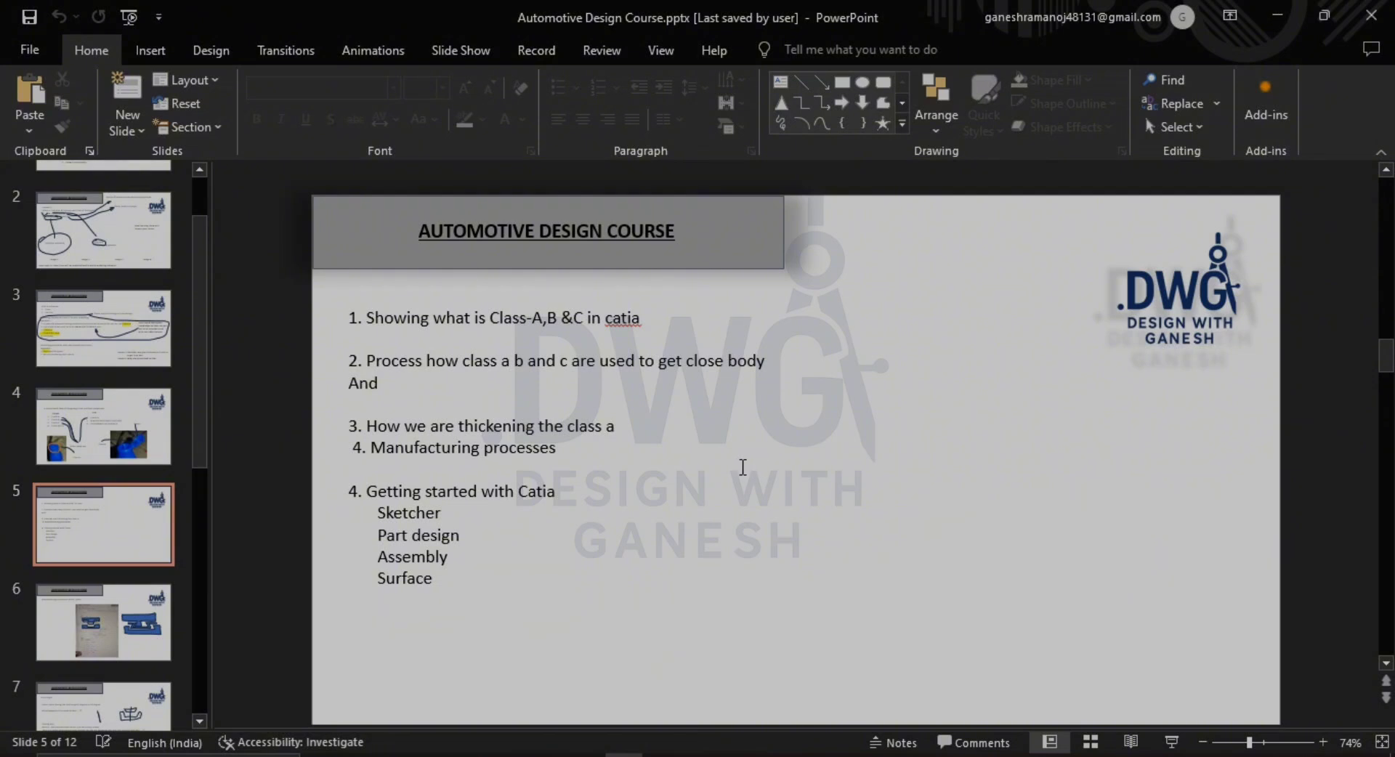
scroll(501, 411, "down", 2)
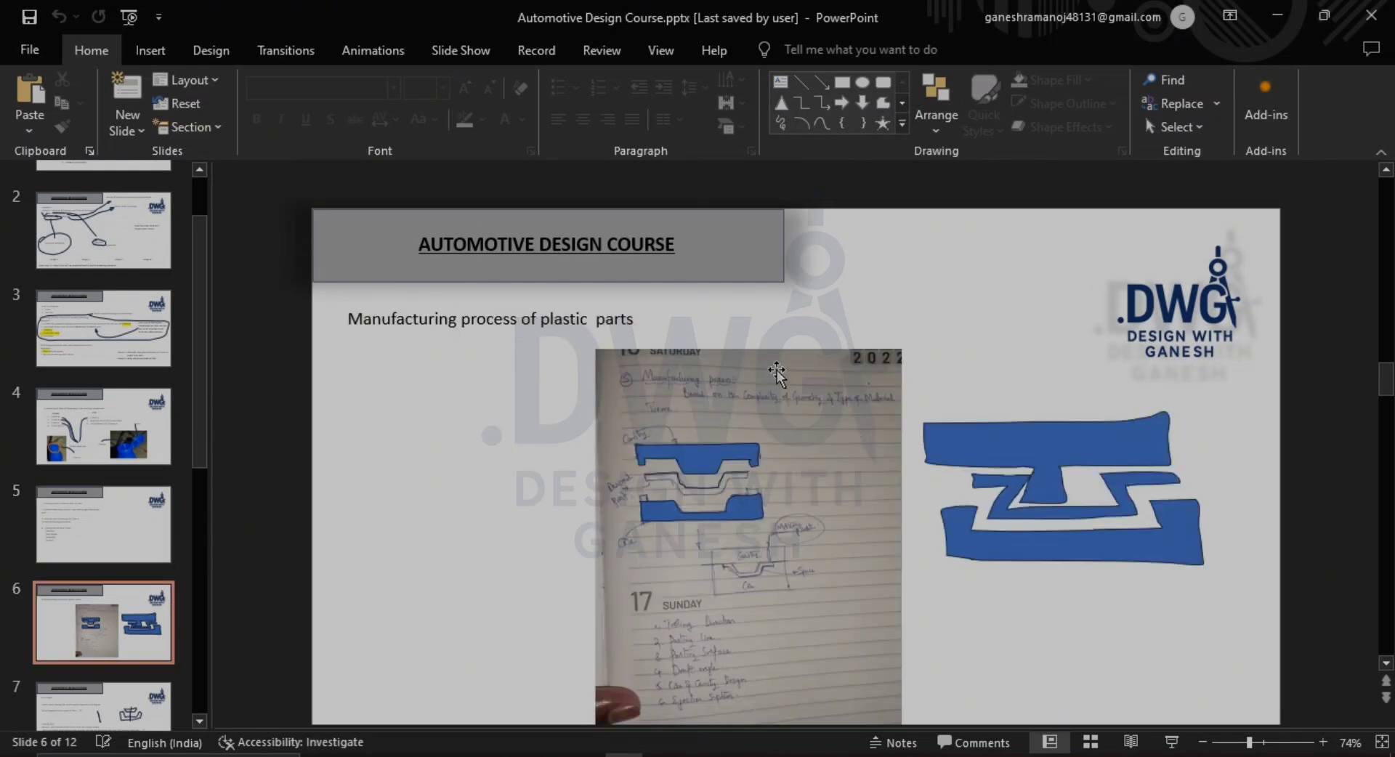
scroll(862, 498, "down", 1)
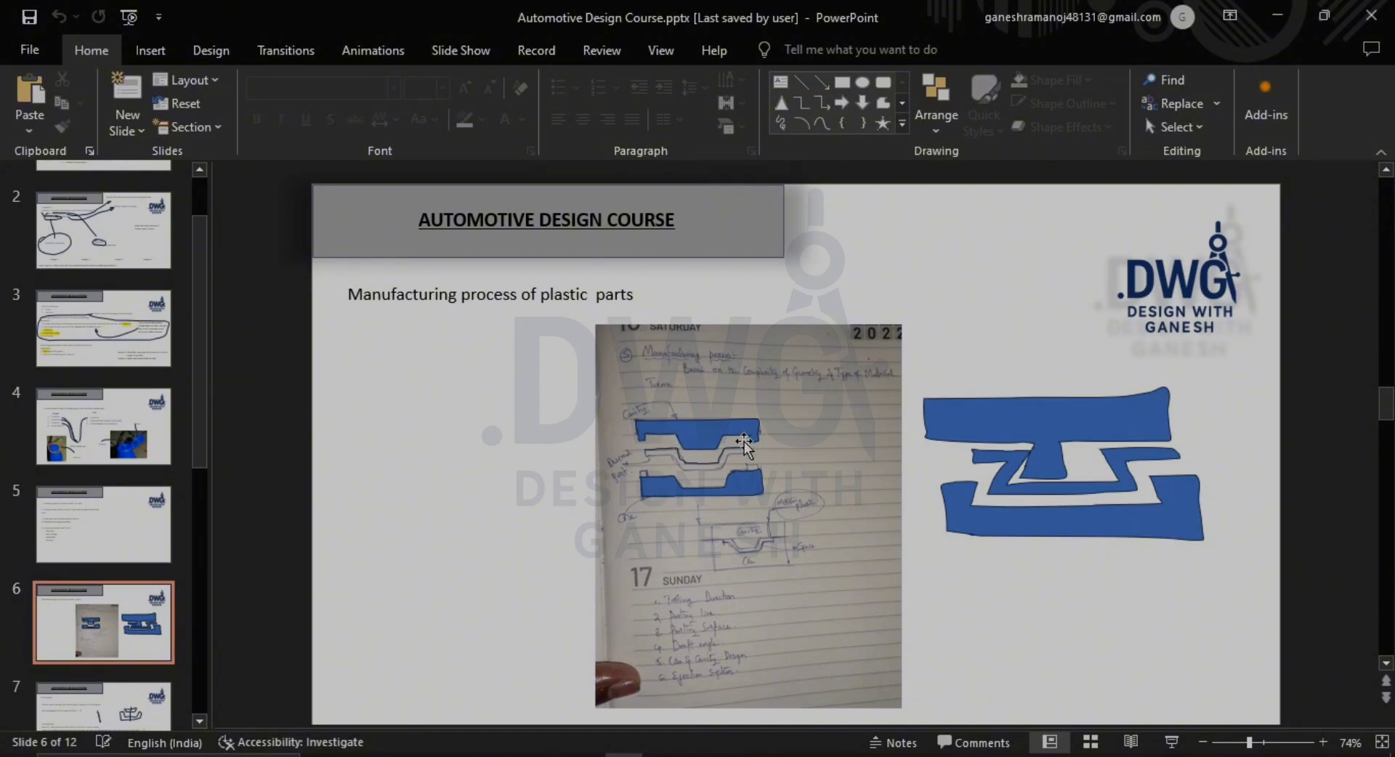
scroll(737, 458, "down", 3)
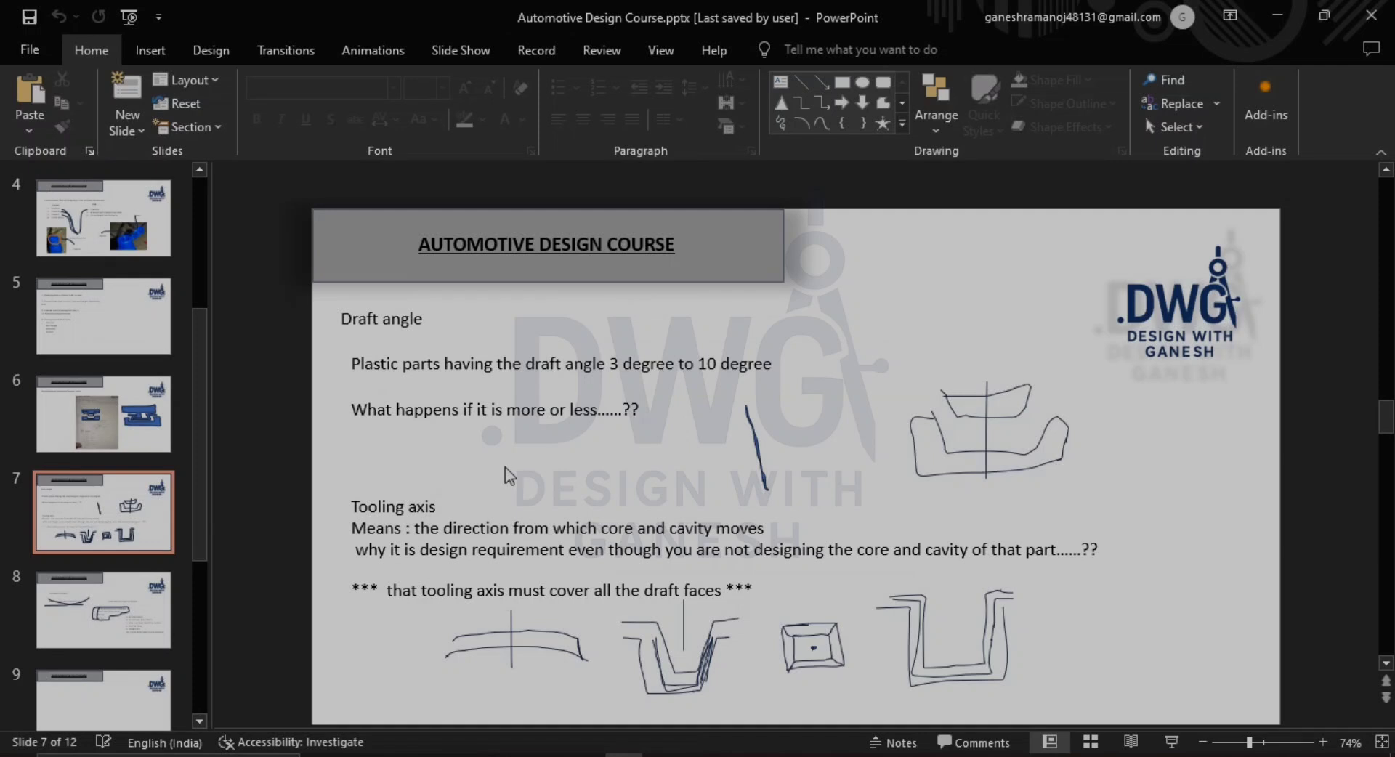
scroll(509, 472, "down", 3)
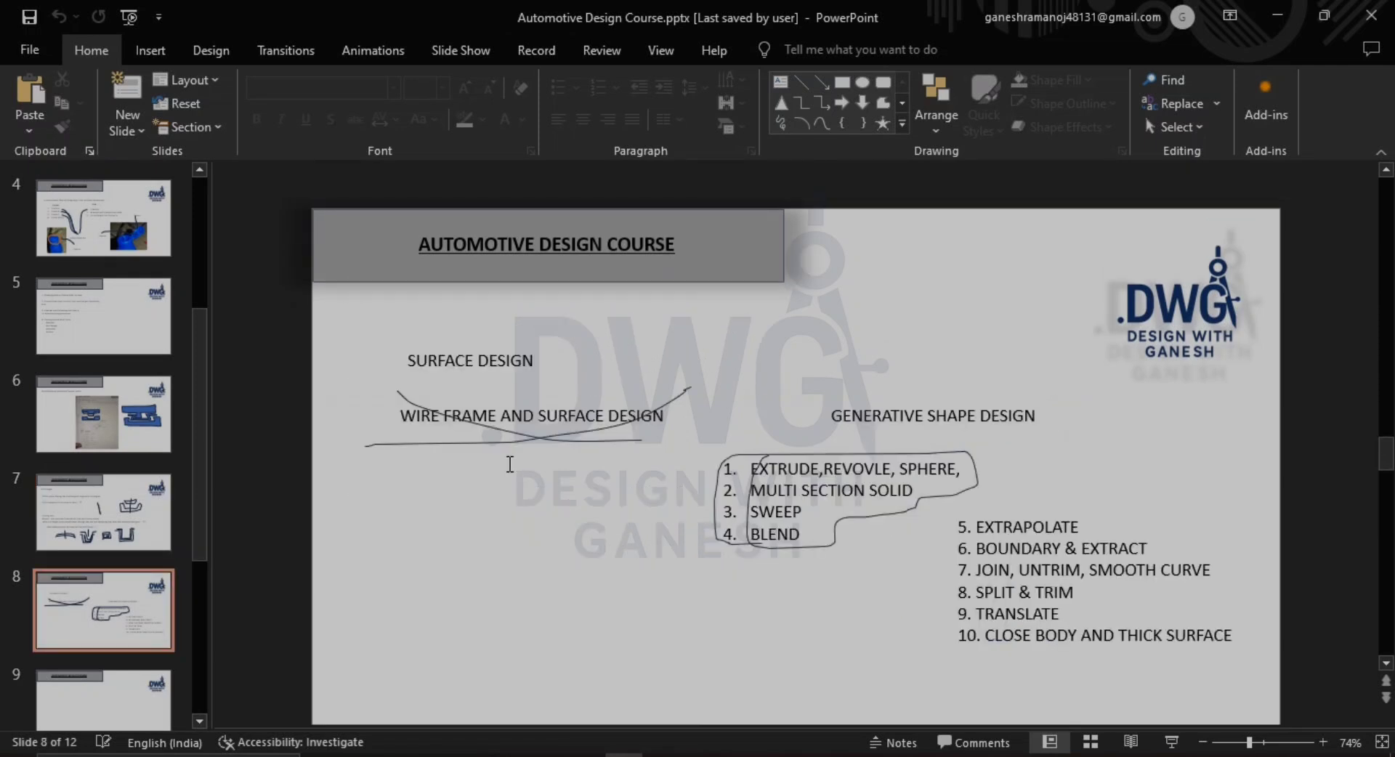
scroll(510, 463, "down", 1)
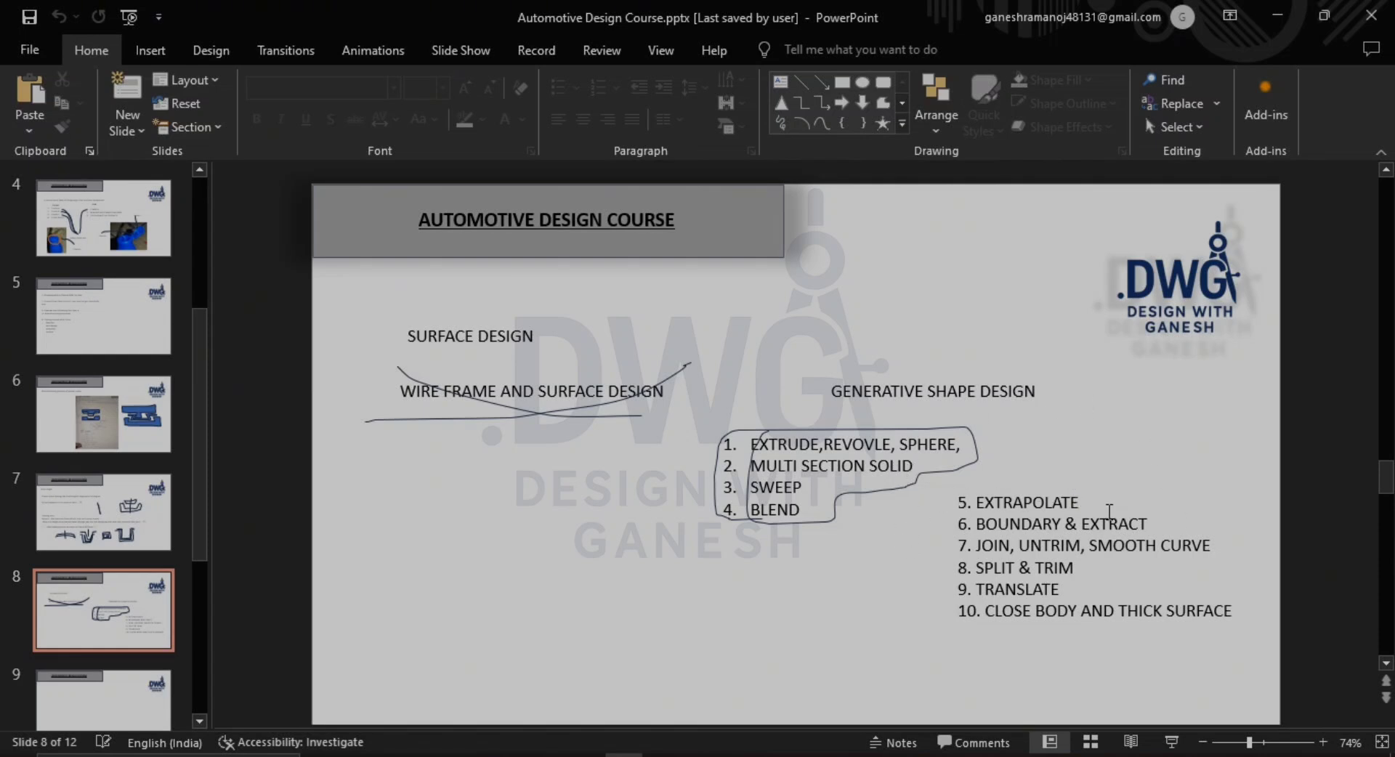
scroll(819, 447, "down", 2)
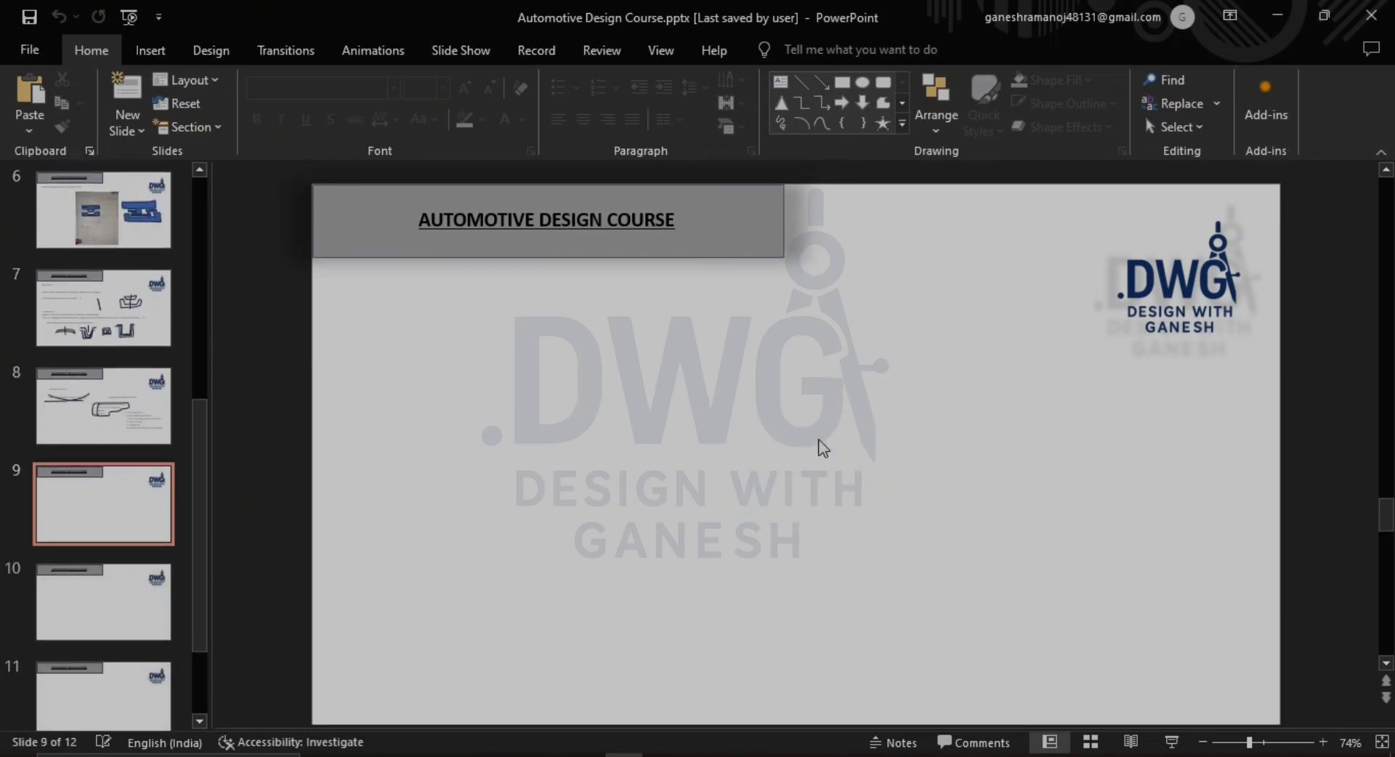
scroll(821, 447, "up", 2)
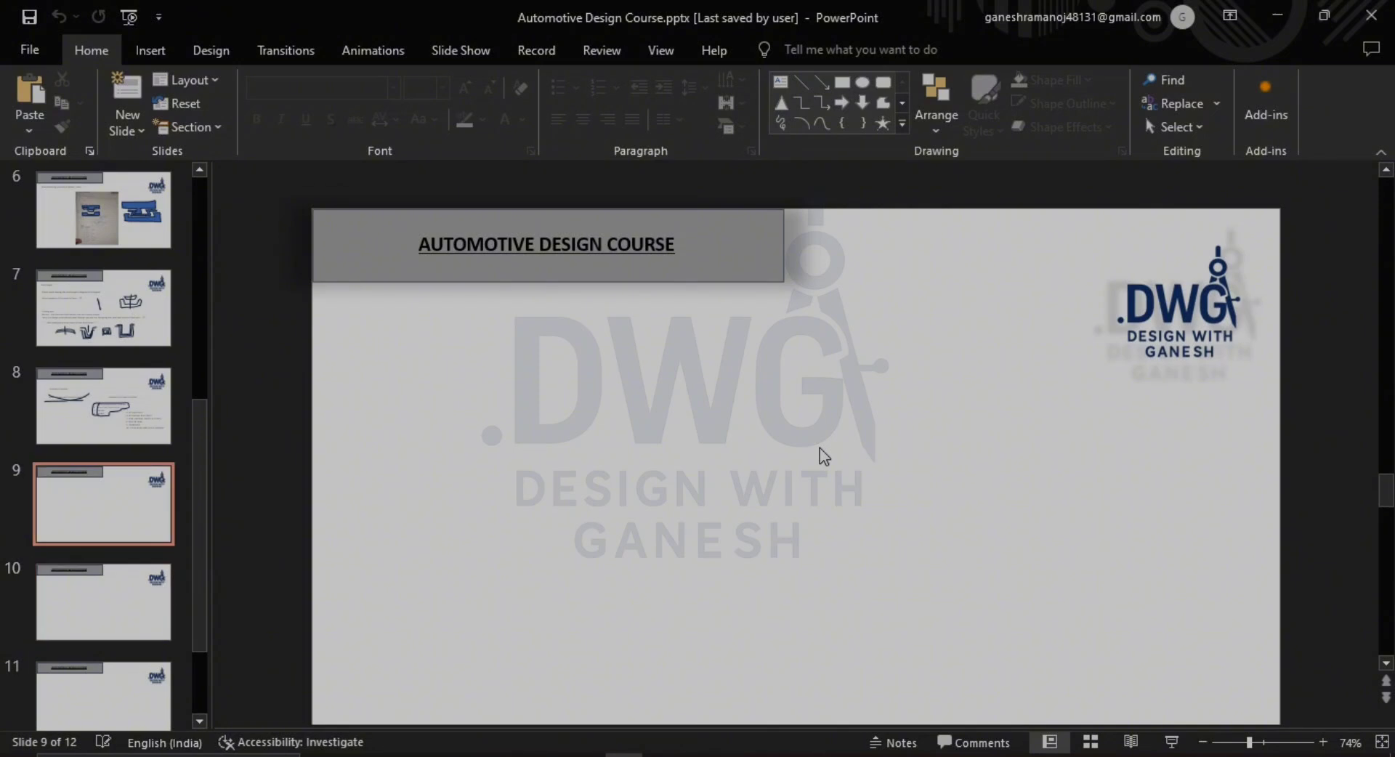
scroll(107, 341, "up", 2)
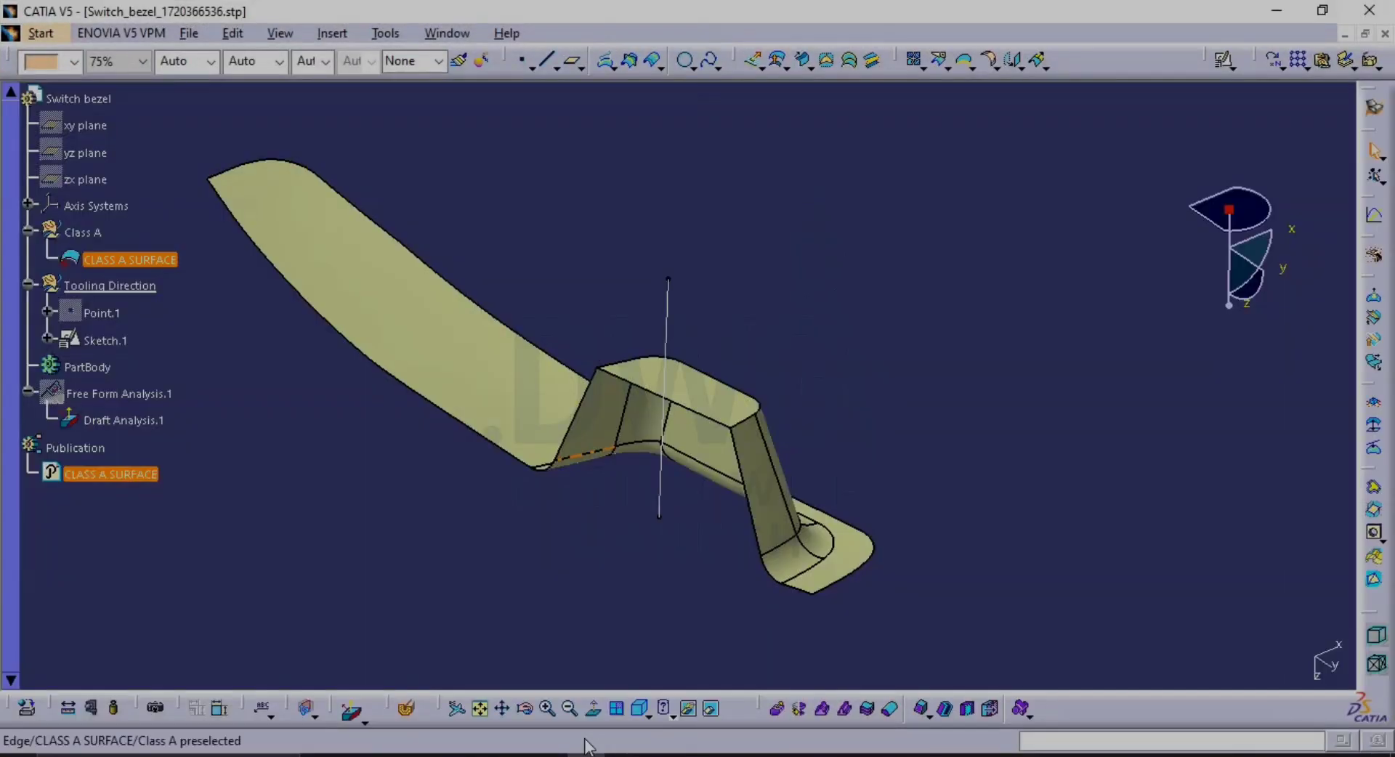
In CATIA V5, close the open switch bezel document and import Switch_bezel_1720366536.stp afresh, acknowledging the transfer report
left_click(1385, 34)
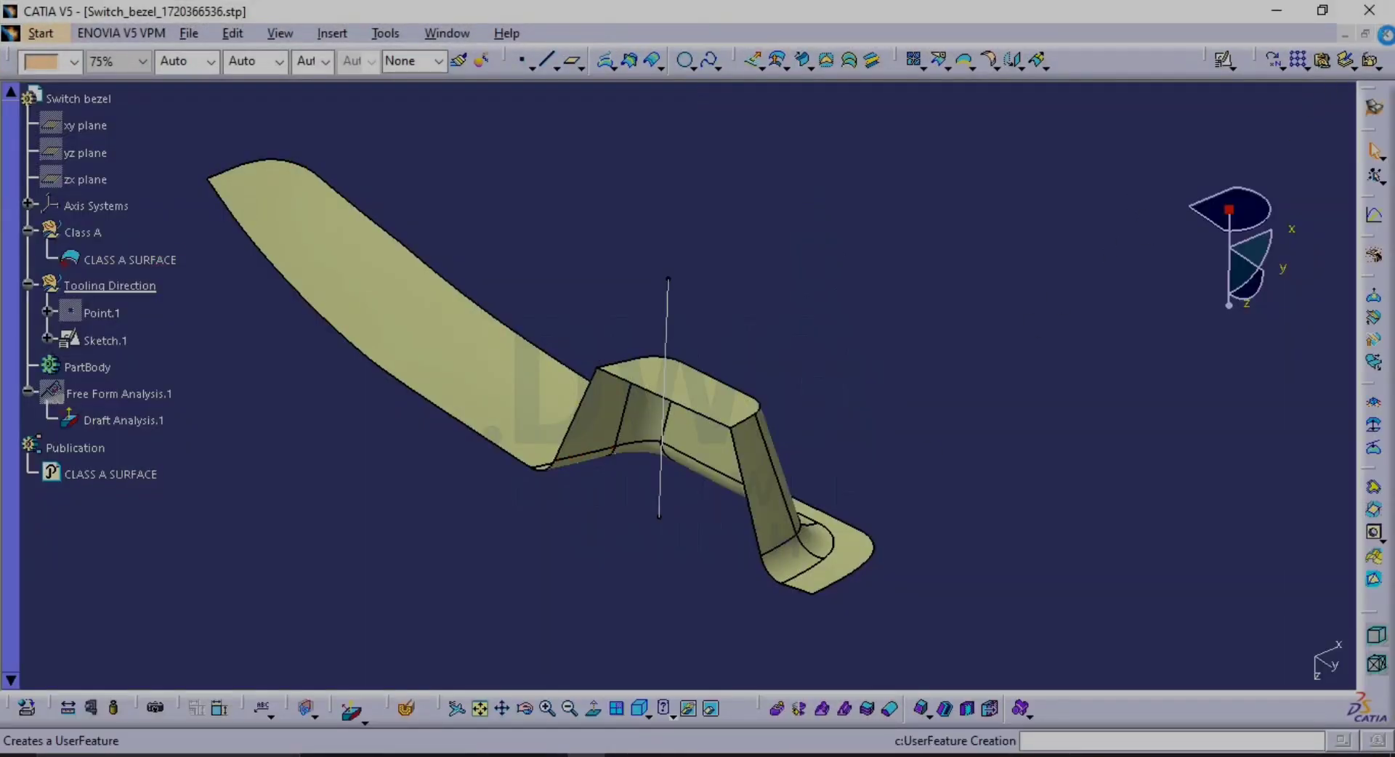
left_click(726, 427)
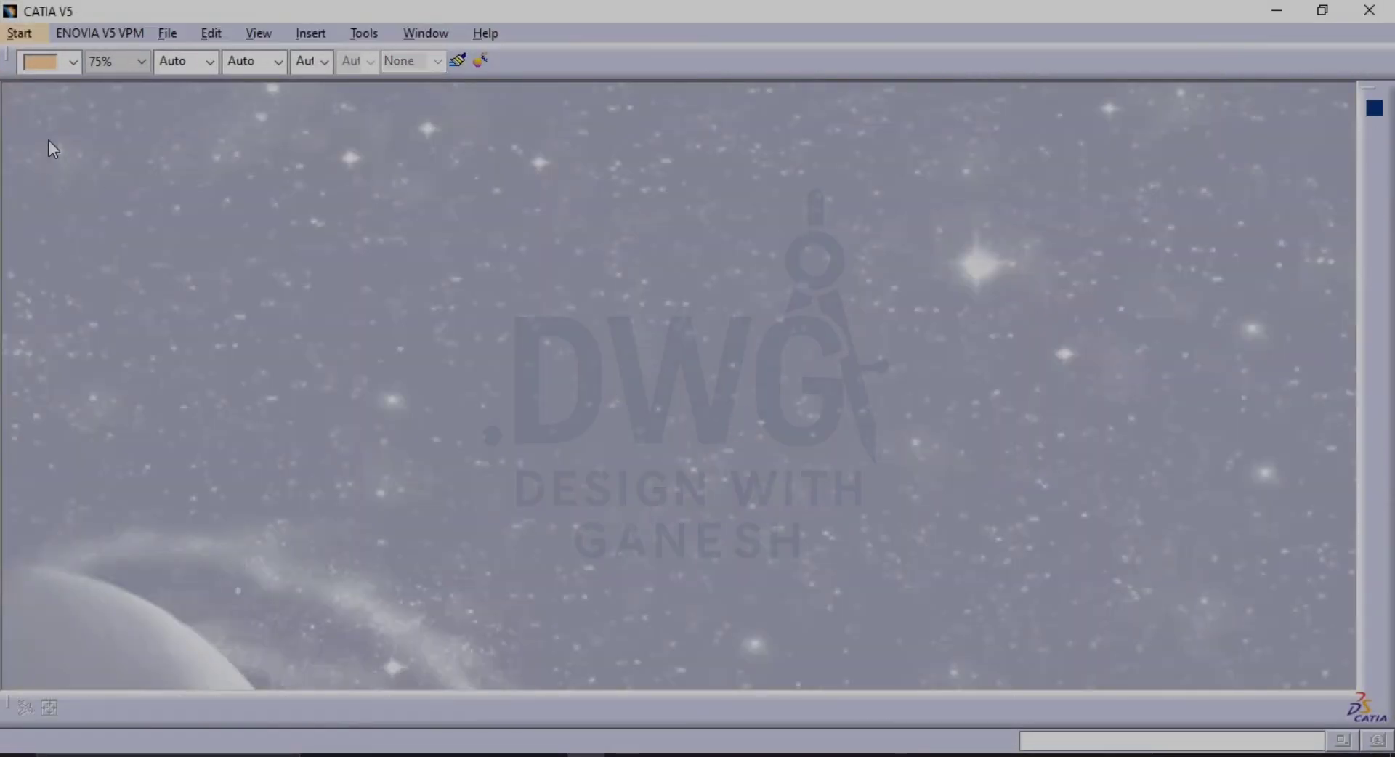
left_click(167, 34)
left_click(226, 88)
double_click(311, 208)
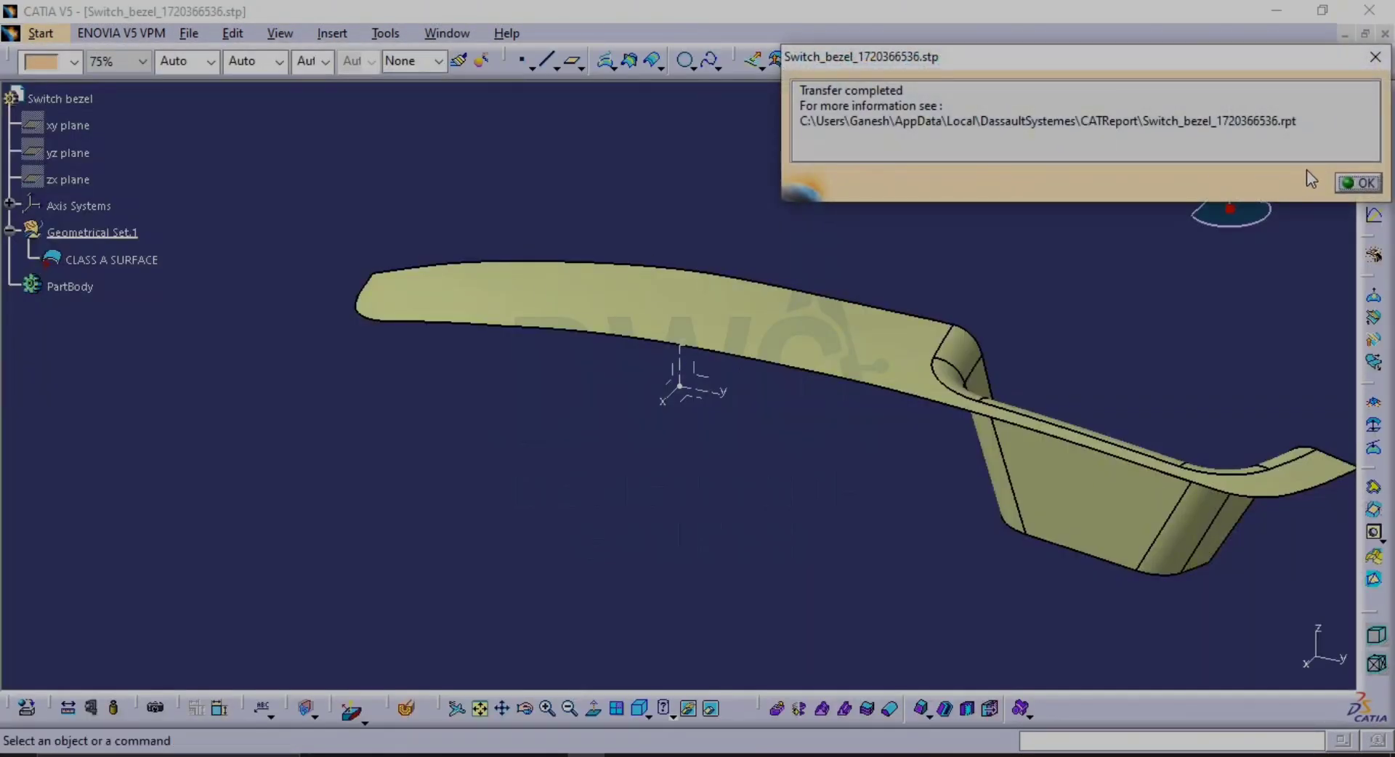
left_click(1357, 183)
Examine the overall shape of the imported CLASS A SURFACE, including its long curved strip and deep pocket, from several angles
middle_click_drag(1010, 285, 1009, 285)
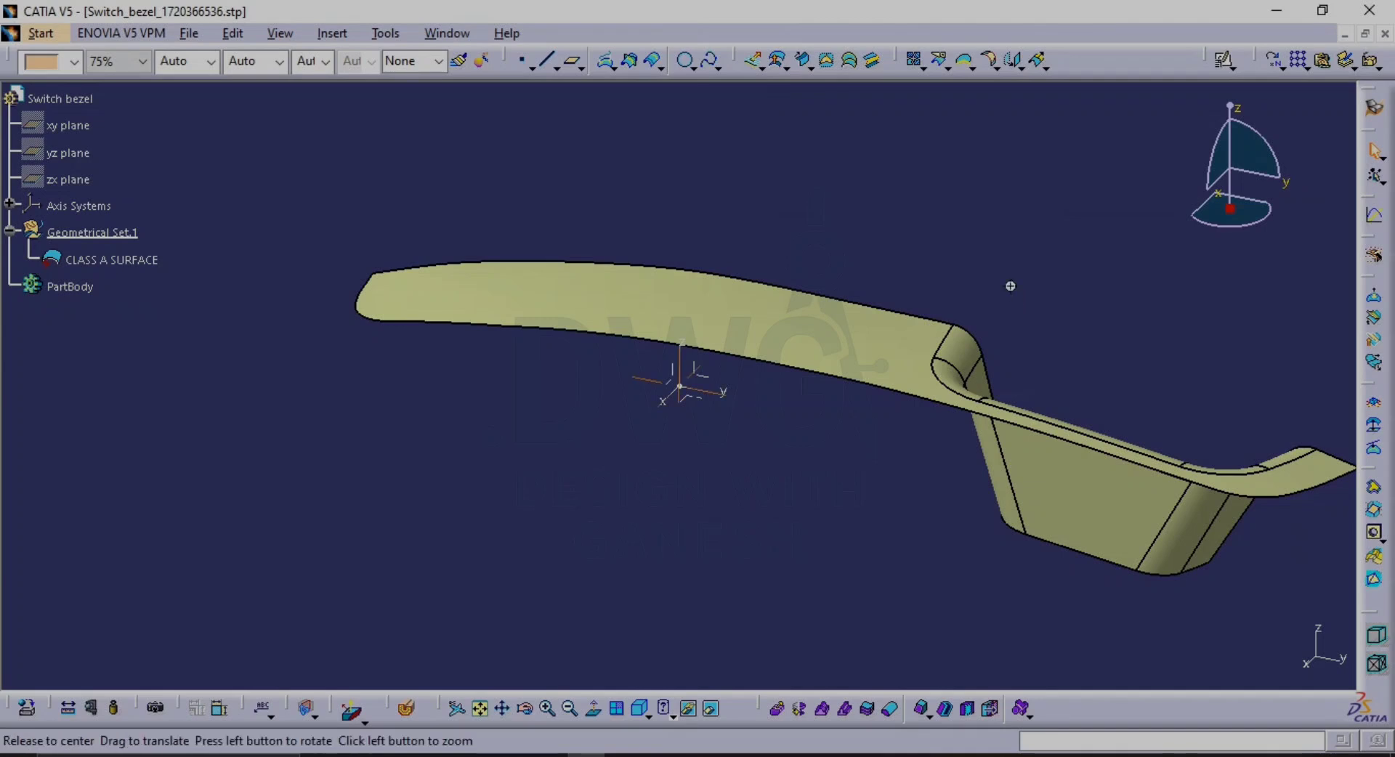
middle_click_drag(981, 374, 552, 481)
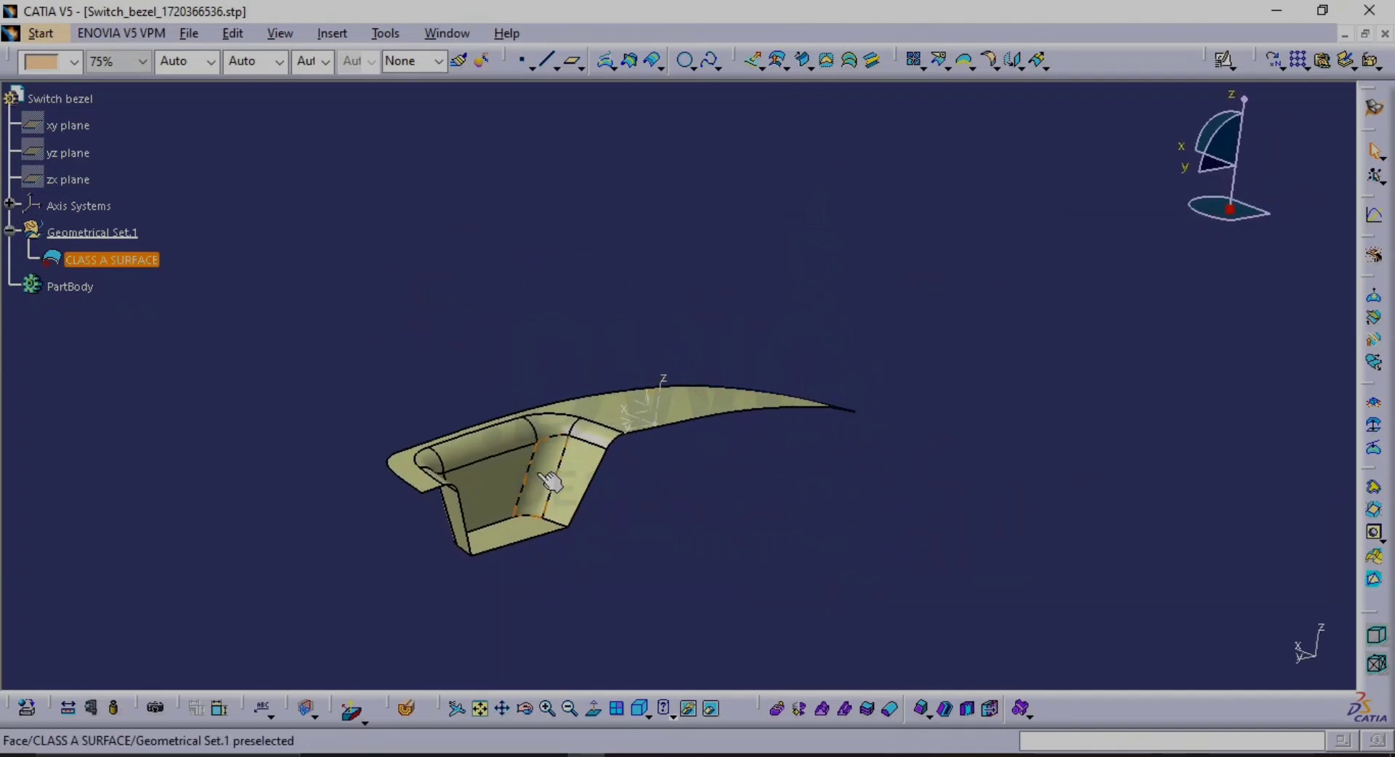
middle_click_drag(828, 473, 855, 405)
left_click_drag(828, 246, 971, 503)
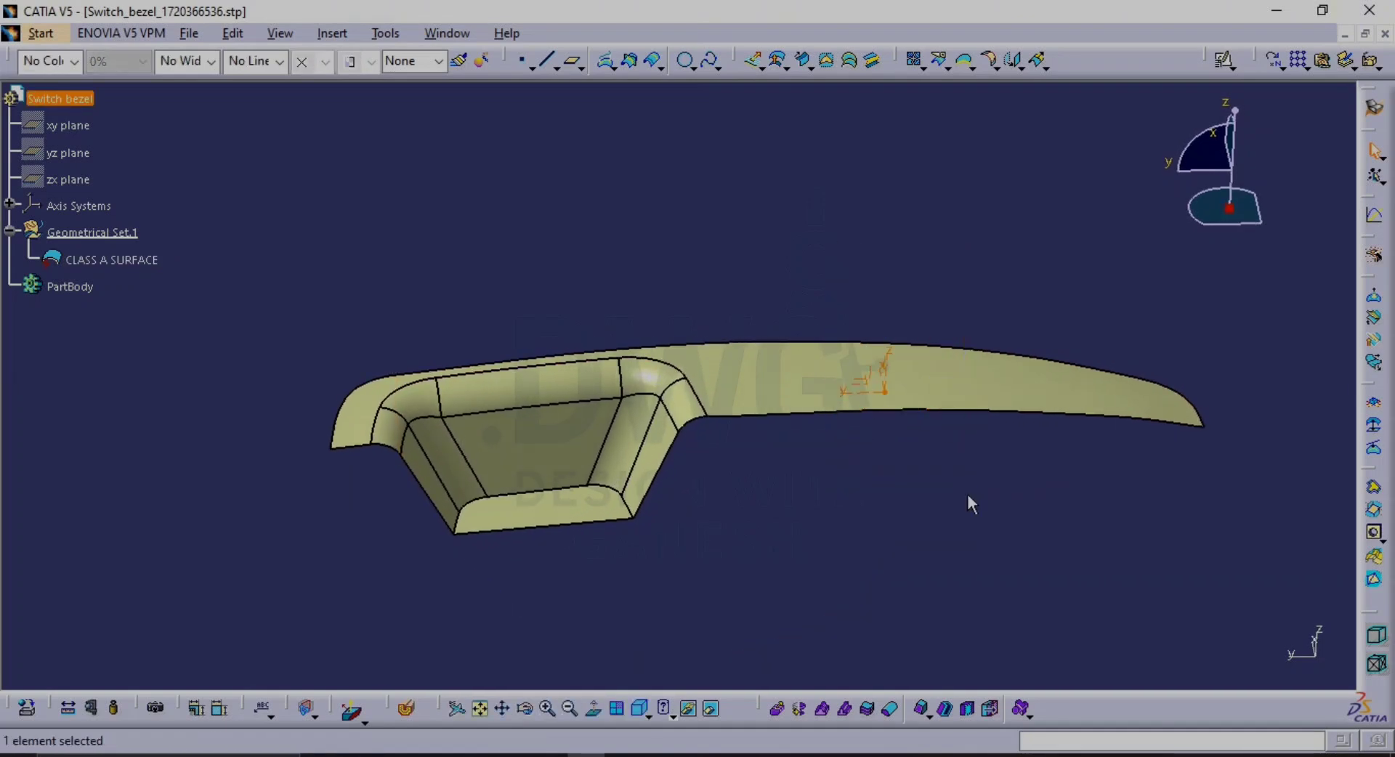
left_click(968, 495)
middle_click_drag(735, 499, 565, 564)
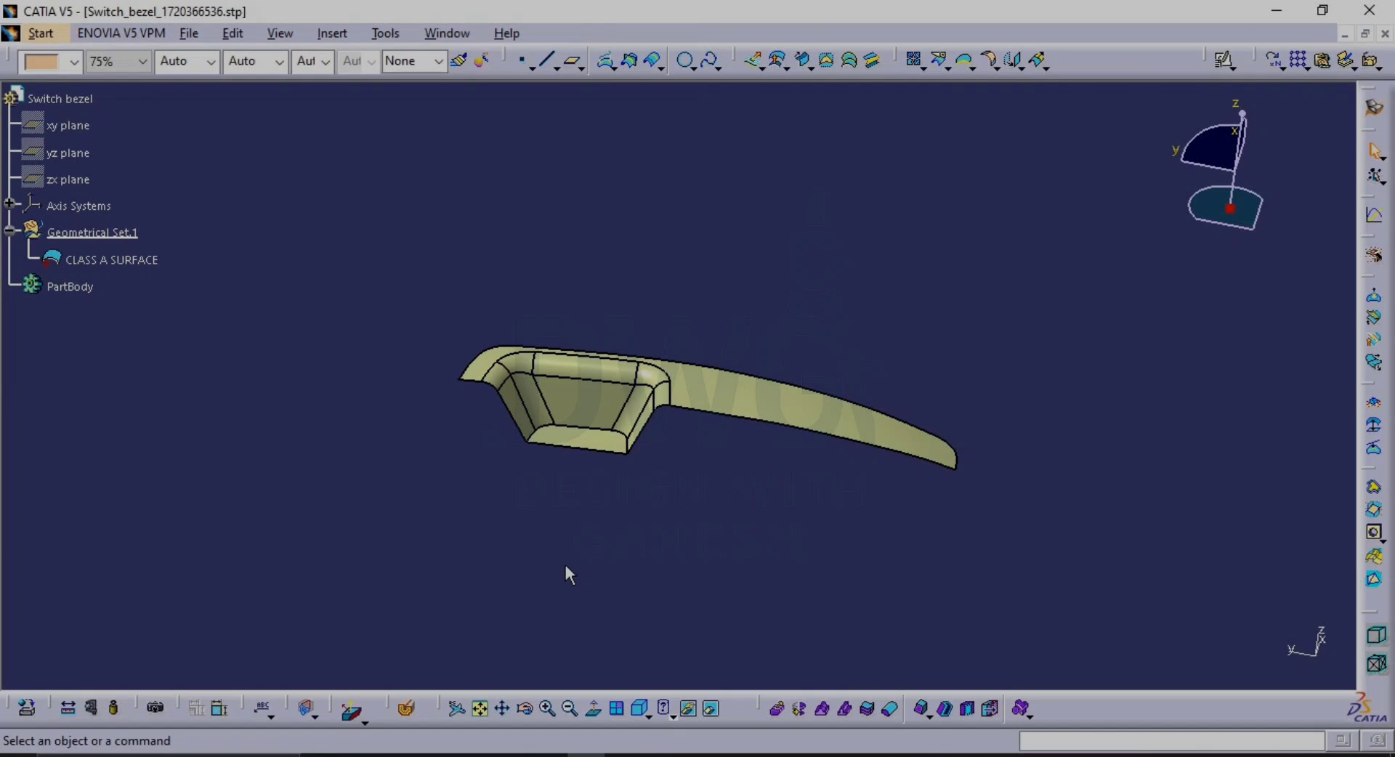
middle_click_drag(606, 526, 541, 420)
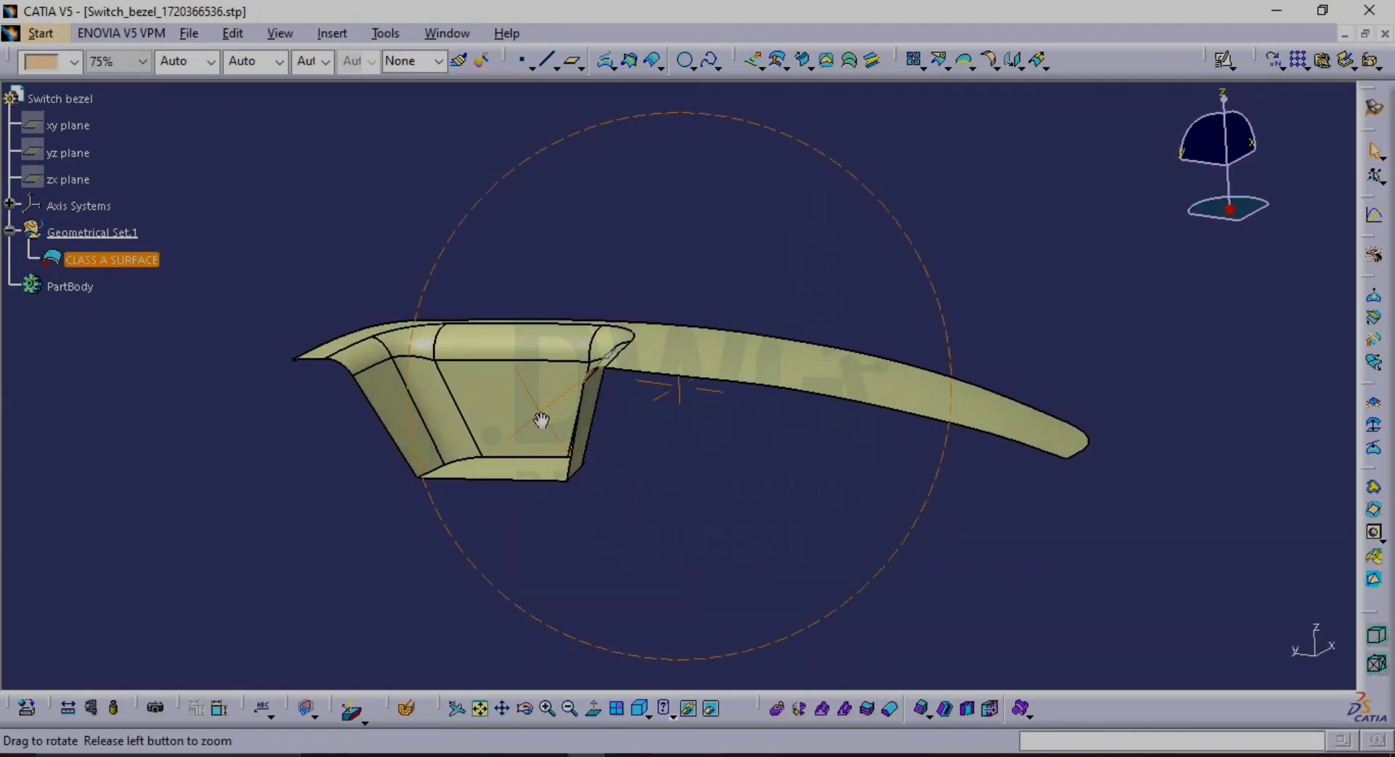
middle_click_drag(1084, 448, 1017, 535)
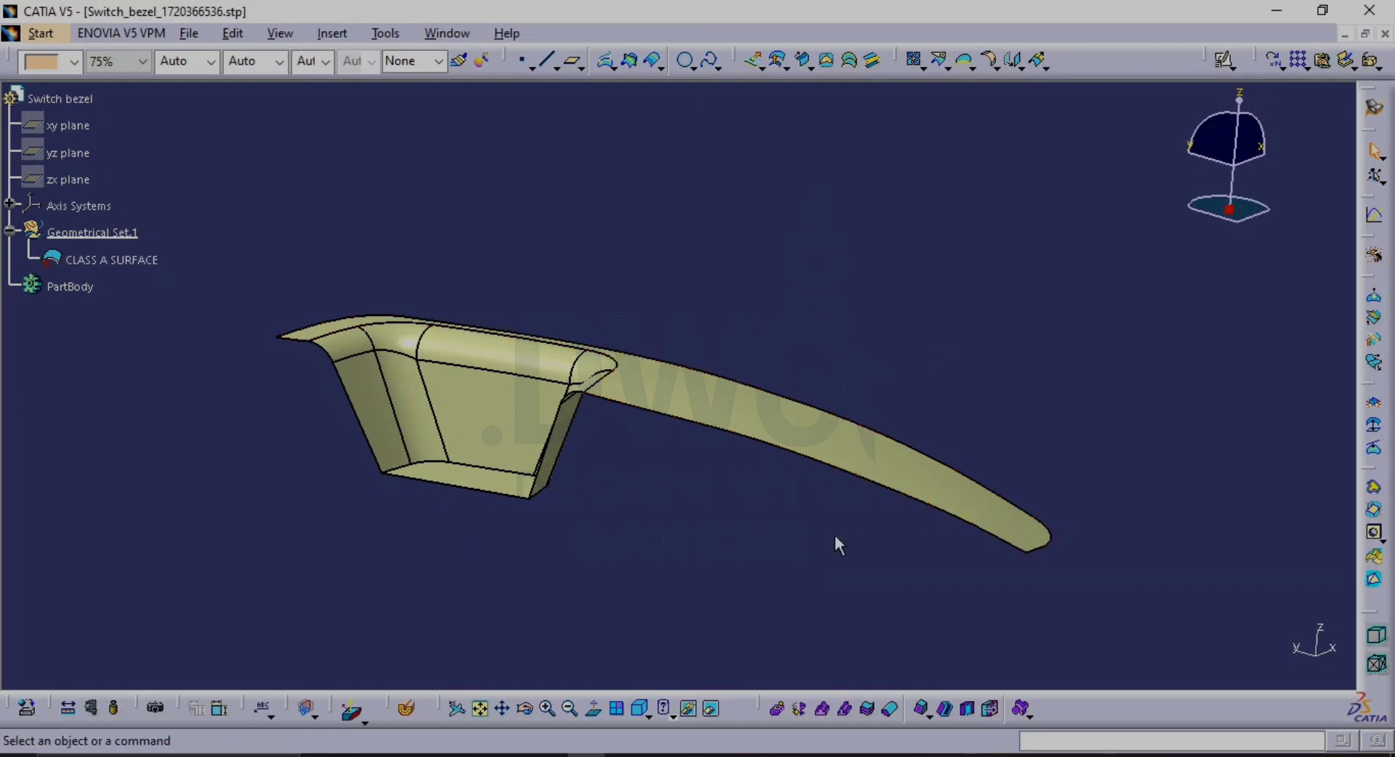
middle_click_drag(677, 412, 714, 381)
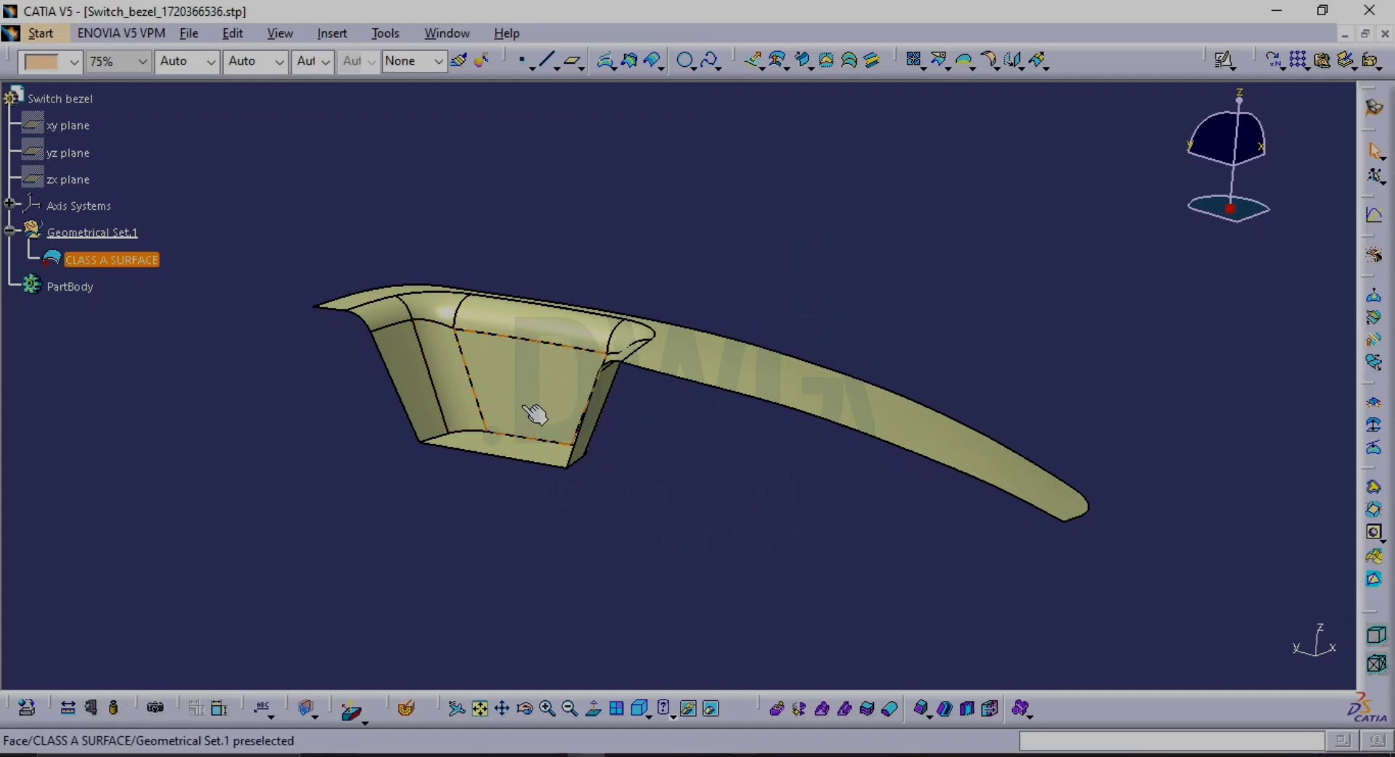
middle_click_drag(536, 414, 818, 342)
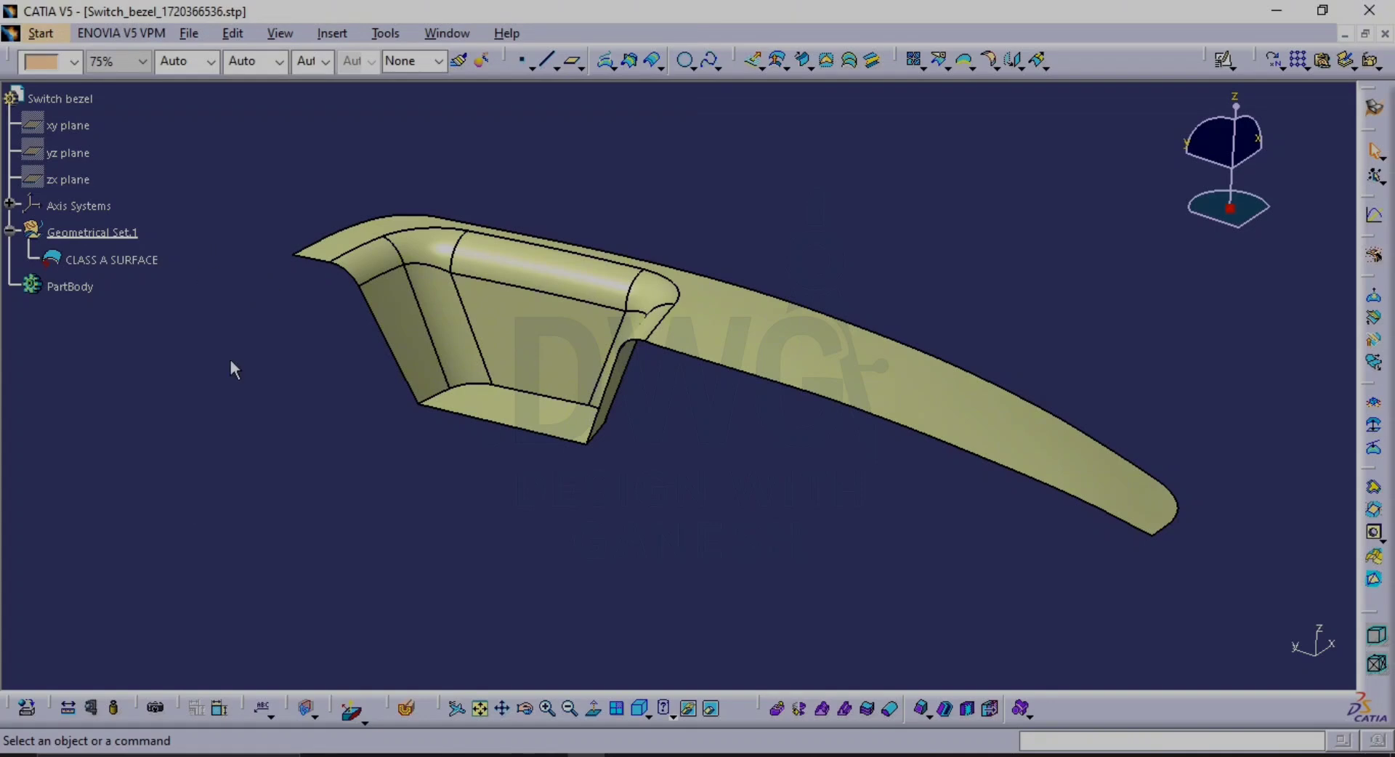
middle_click_drag(759, 445, 658, 450)
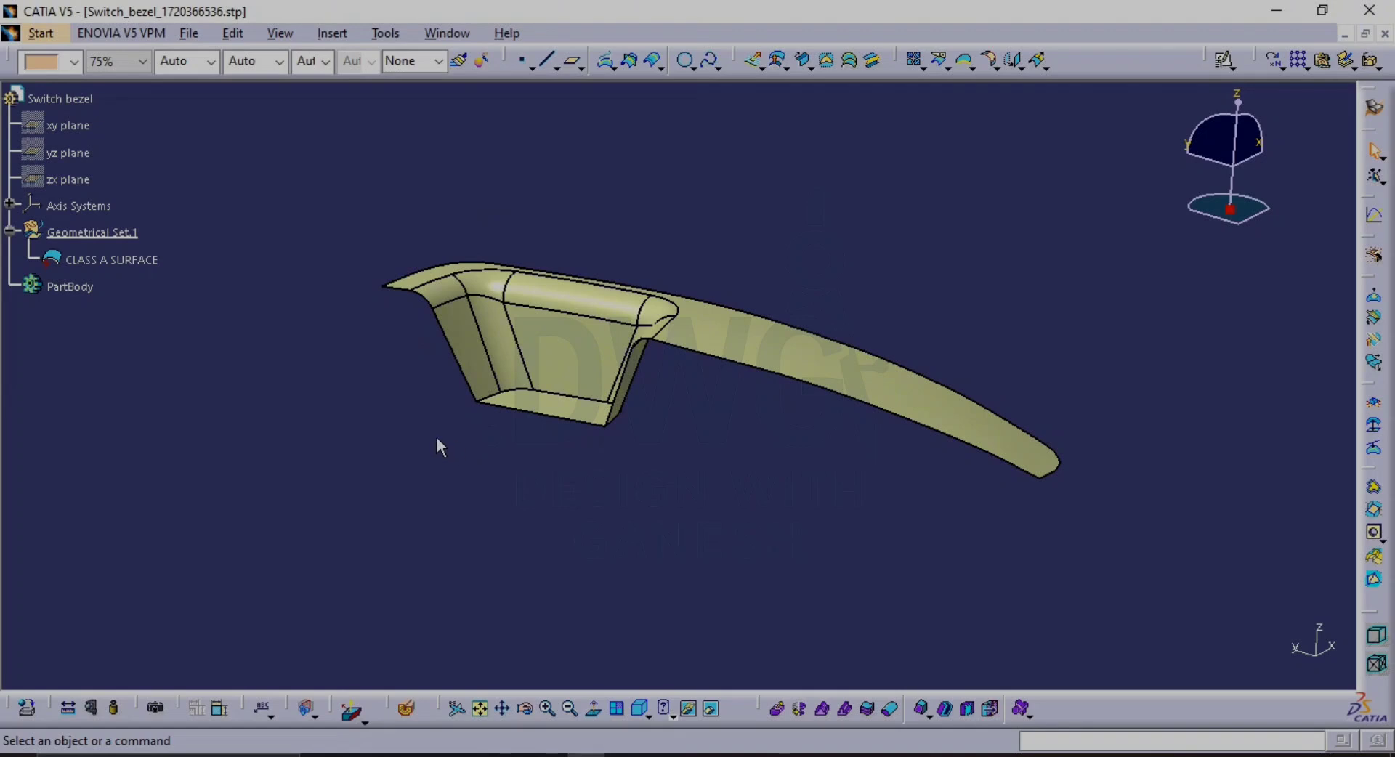
Inspect the pocket's side walls and rounded corners, and view the bezel surface flipped over from its reverse side
middle_click_drag(399, 314, 579, 222)
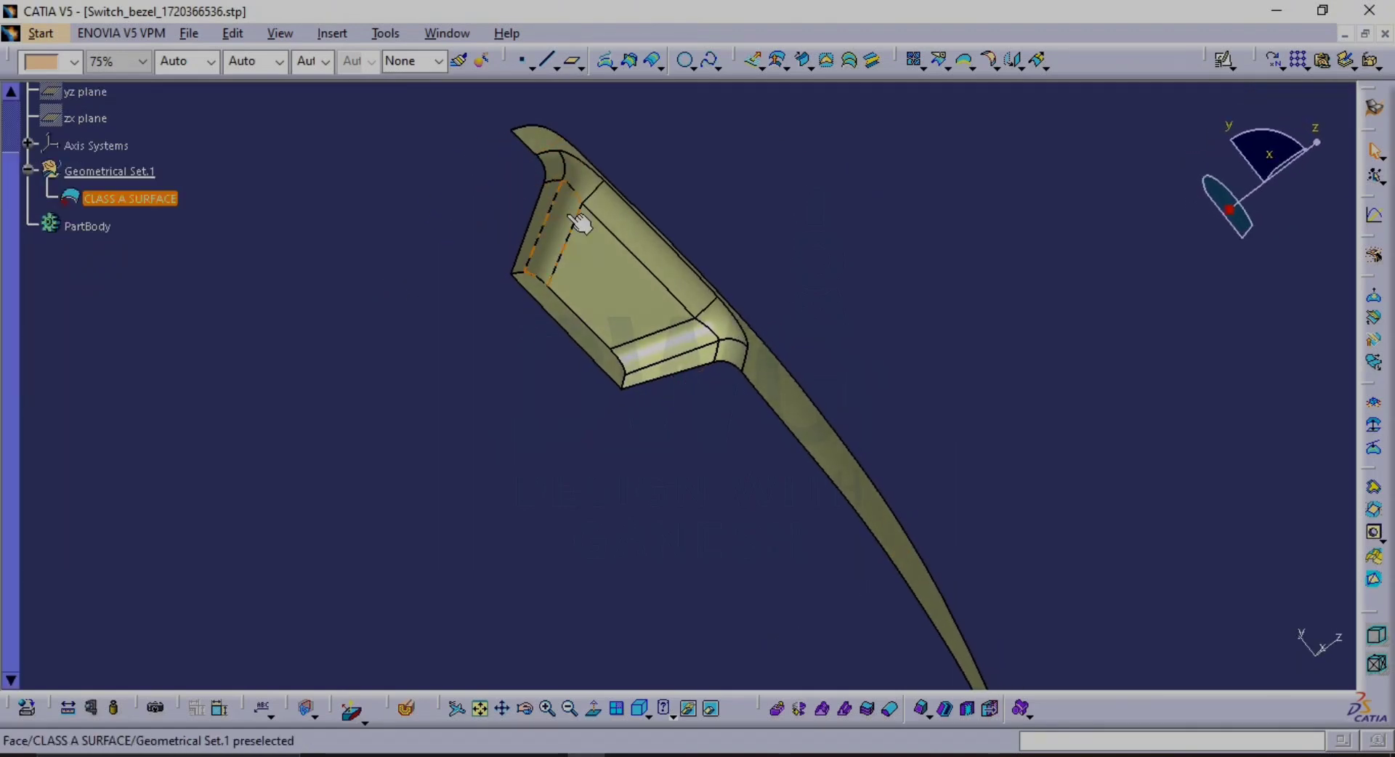
middle_click_drag(560, 243, 665, 409)
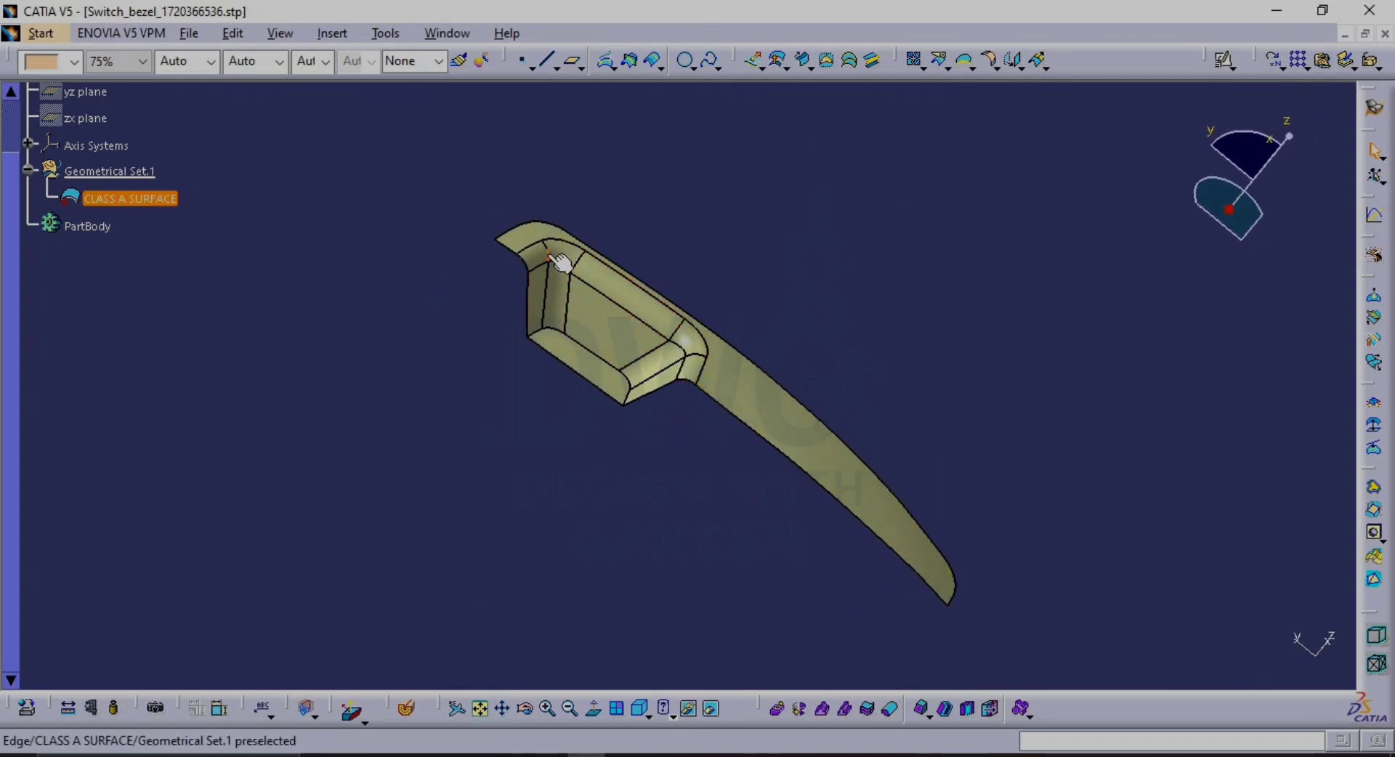
middle_click_drag(489, 231, 859, 514)
middle_click_drag(590, 347, 580, 373)
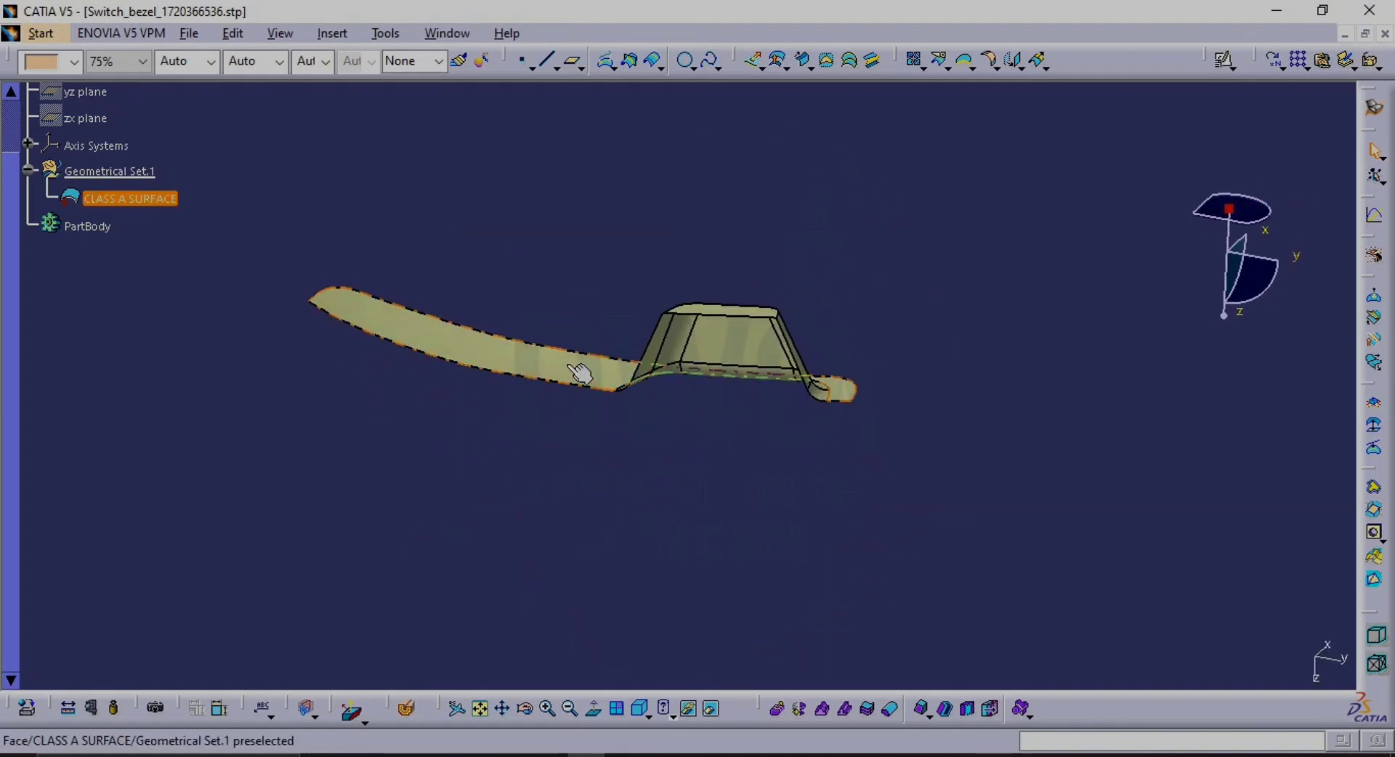
middle_click_drag(669, 429, 756, 494)
middle_click_drag(703, 452, 648, 425)
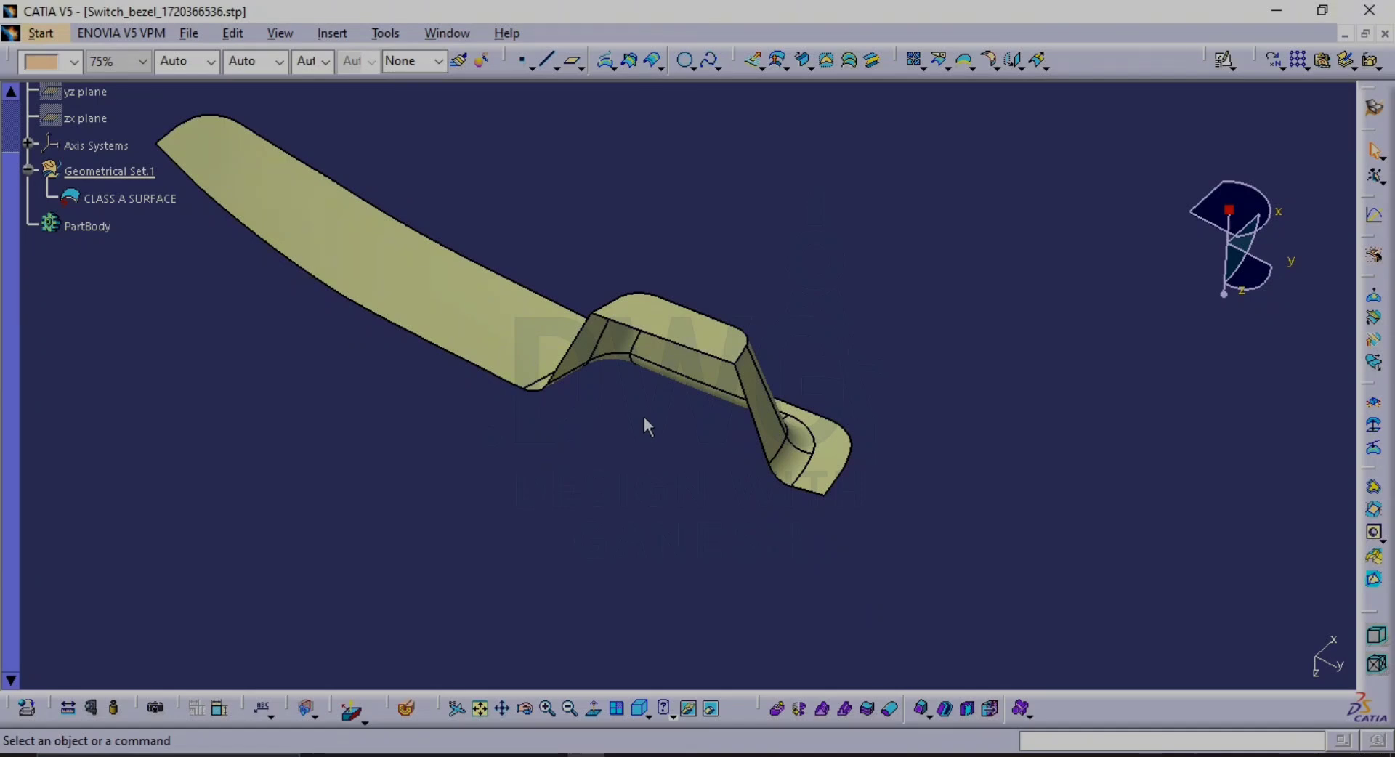
middle_click_drag(661, 447, 674, 438)
middle_click_drag(602, 466, 884, 399)
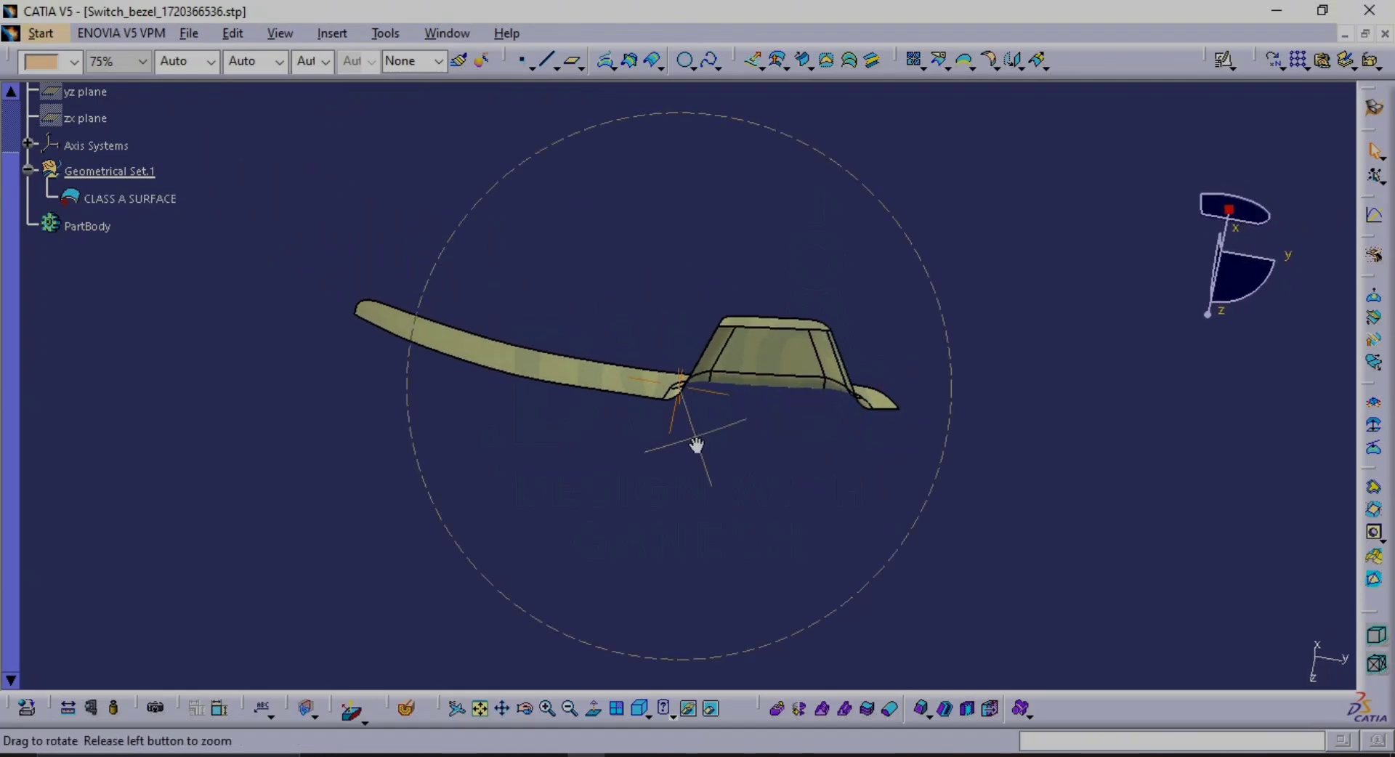
Inspect the pocket from the side and along the Z axis, checking its end face and how its walls face the tooling direction
middle_click_drag(698, 445, 700, 306)
middle_click_drag(802, 443, 710, 427)
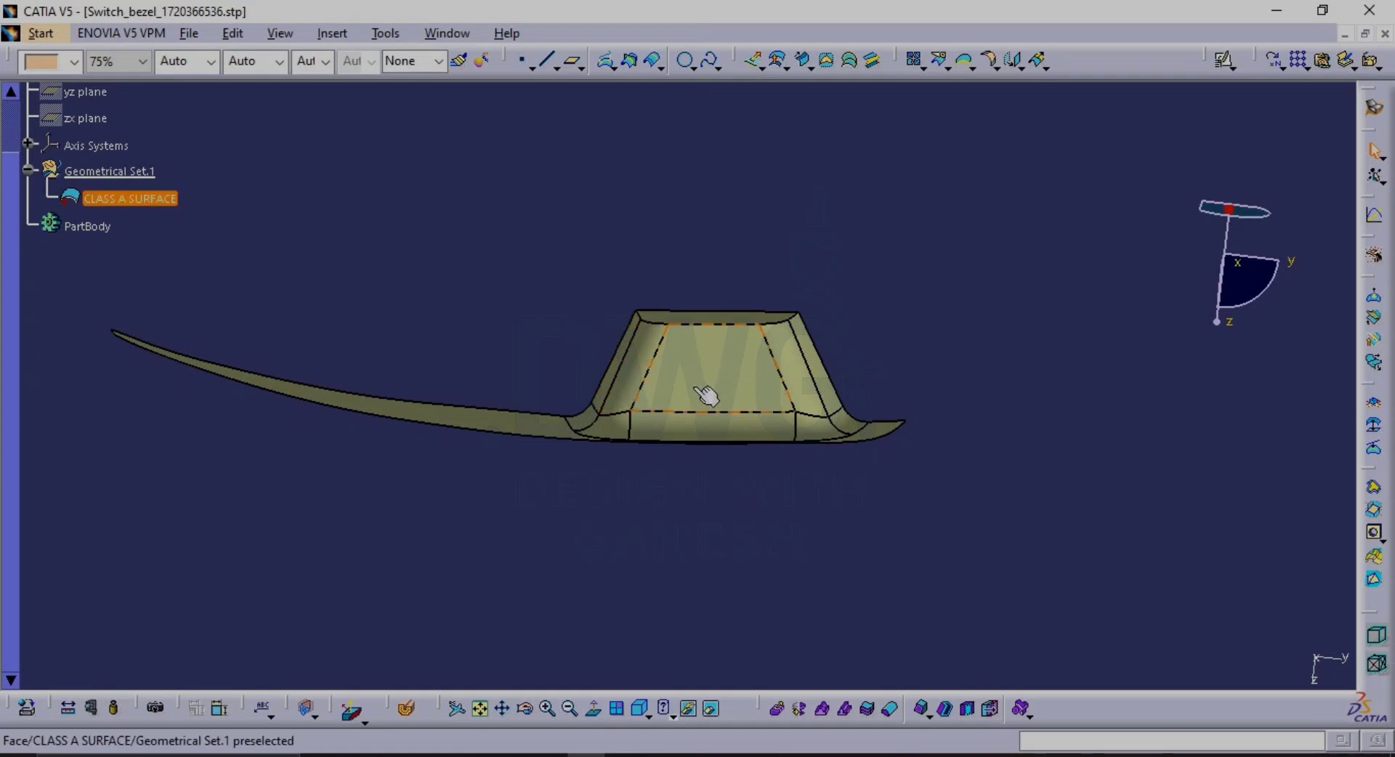
middle_click_drag(739, 381, 502, 516)
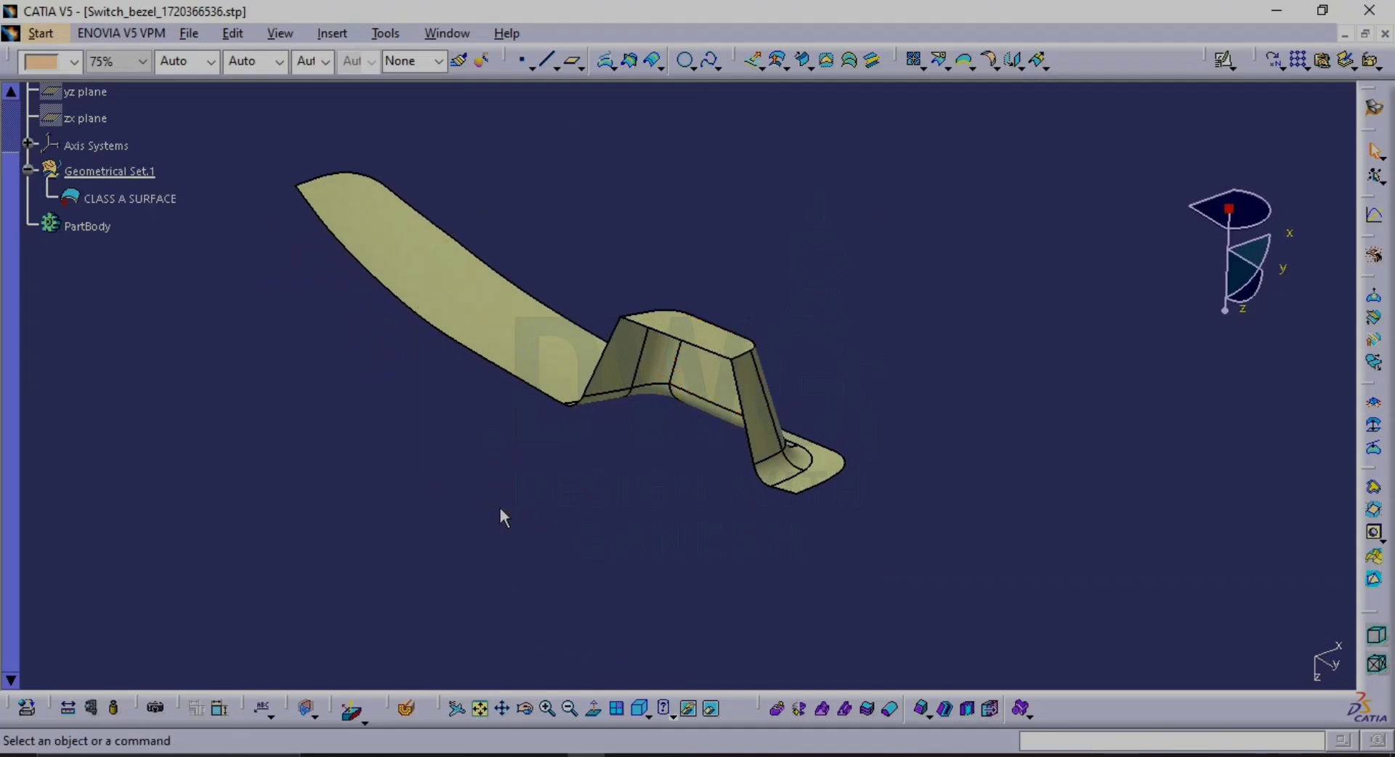
middle_click_drag(502, 412, 722, 582)
middle_click_drag(716, 465, 773, 481)
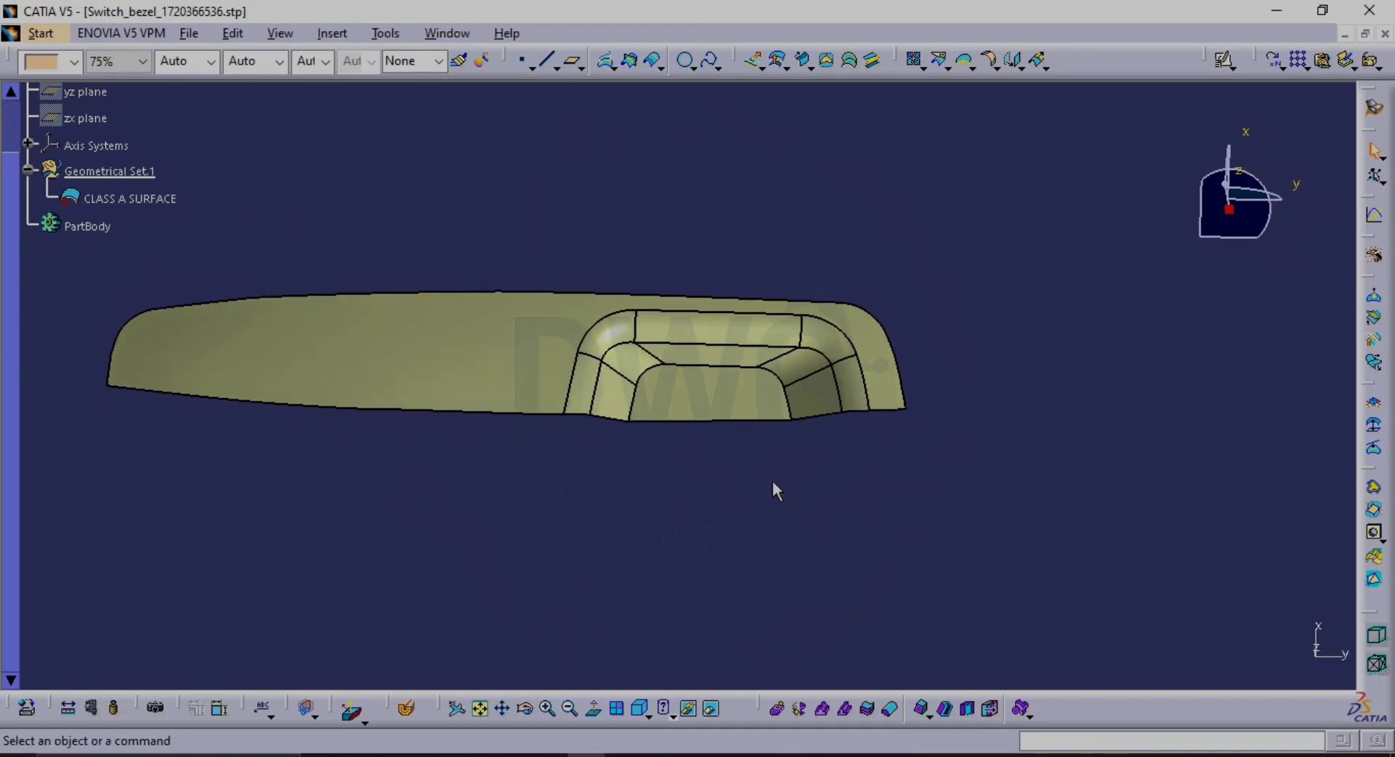
left_click(712, 425)
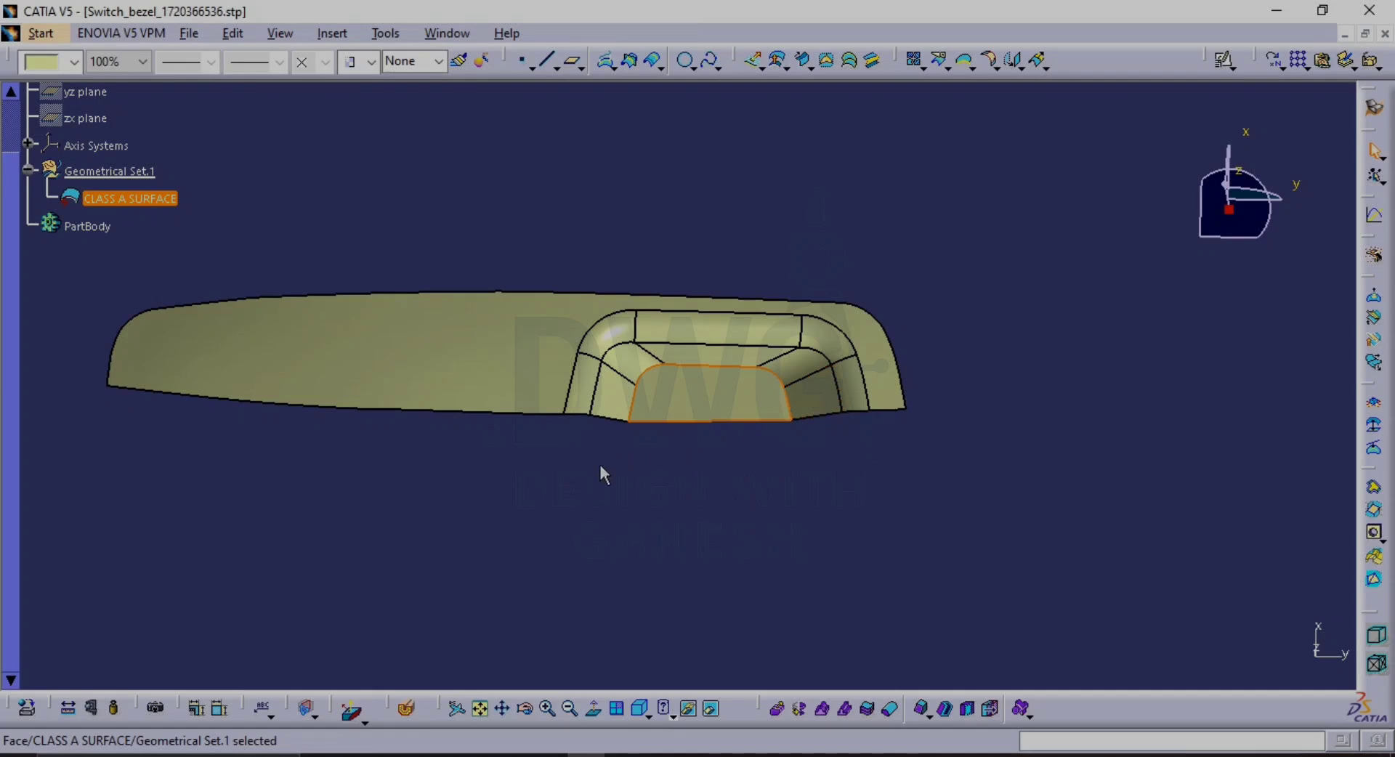
middle_click_drag(600, 471, 907, 412)
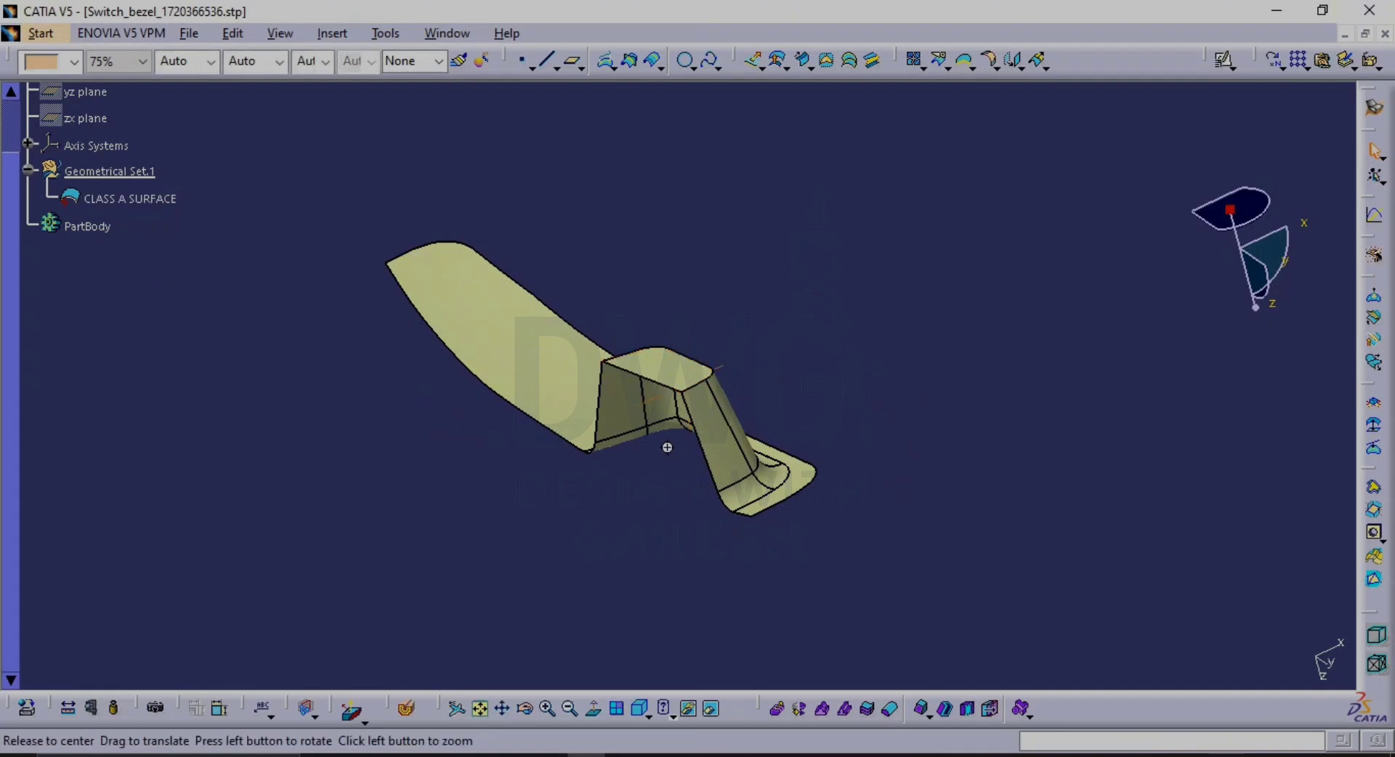
middle_click_drag(663, 445, 869, 372)
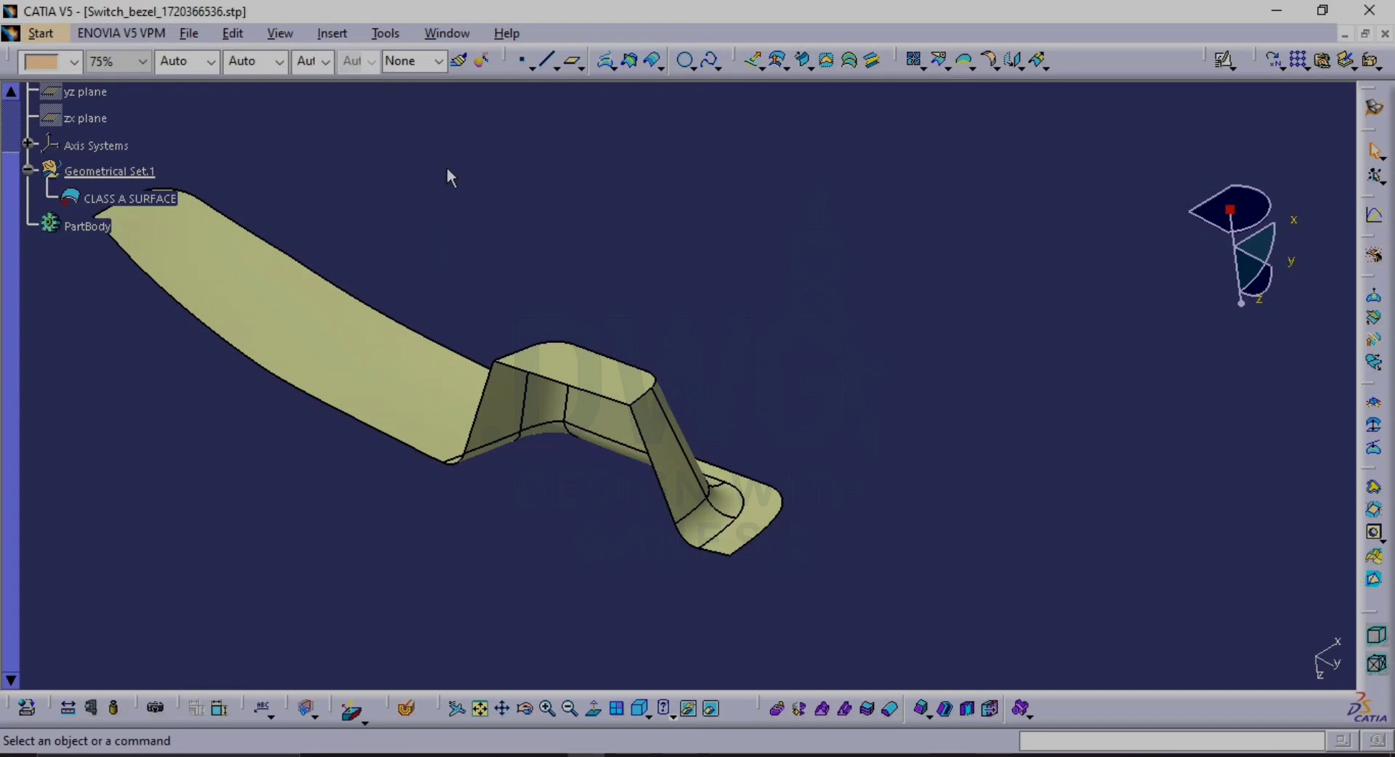
Create a point at the middle of the pocket's upper front edge, at a curve length ratio of 0.5
left_click(522, 61)
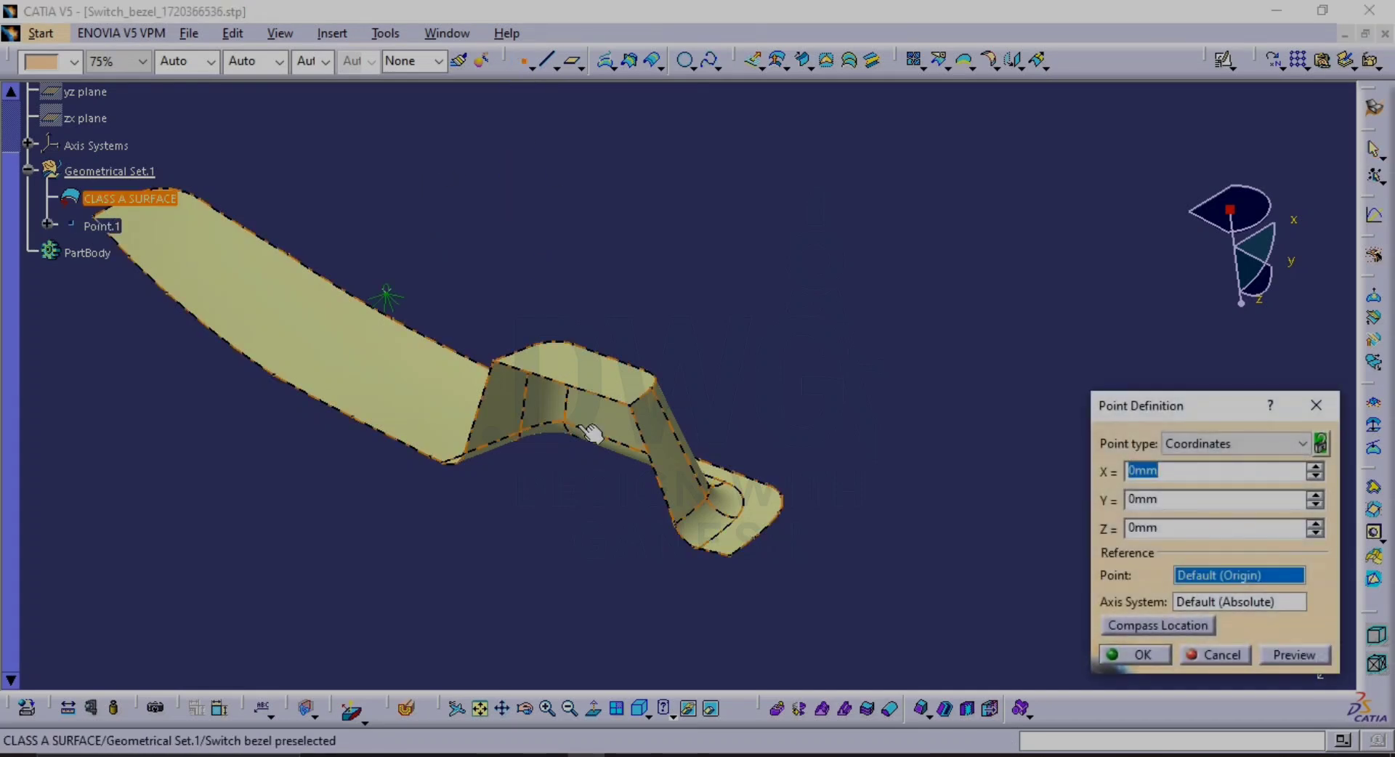
left_click(571, 387)
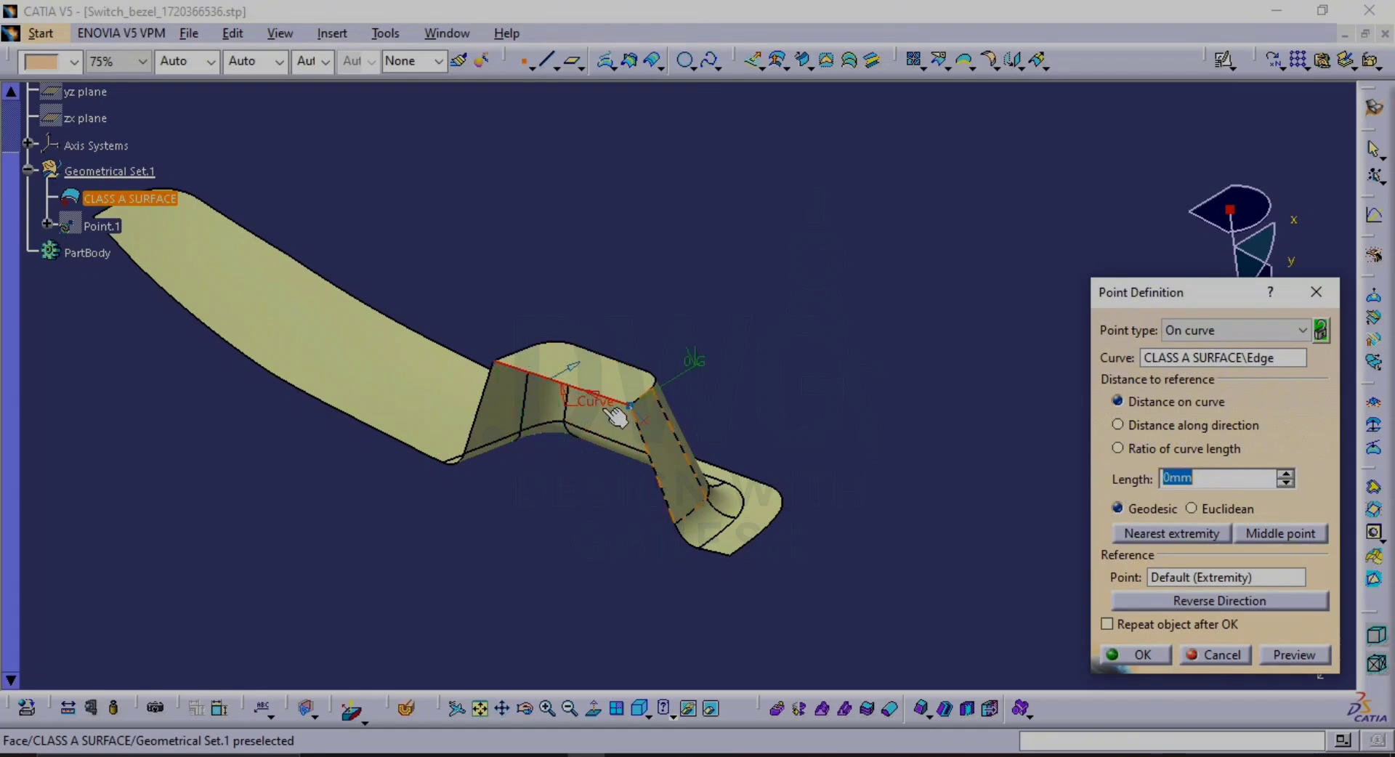
left_click(1272, 535)
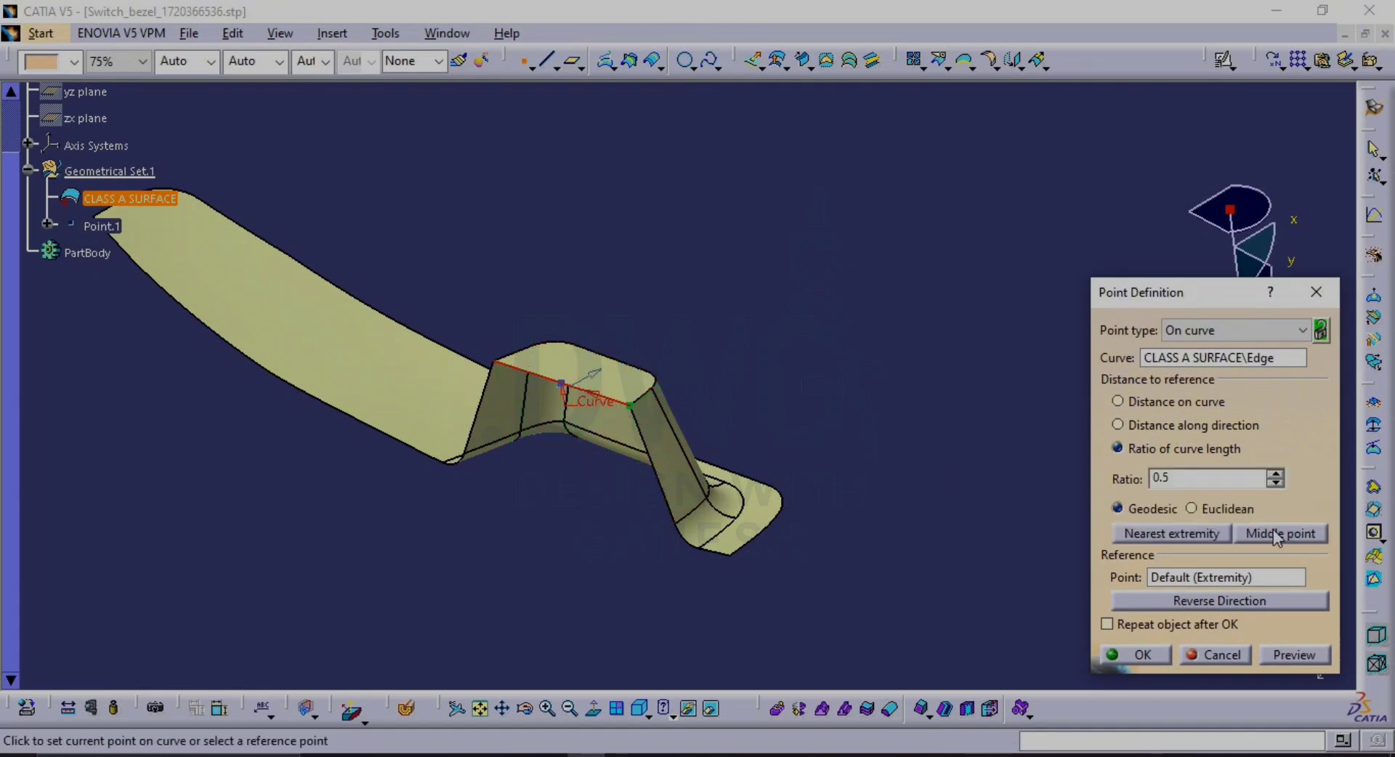
left_click(1142, 655)
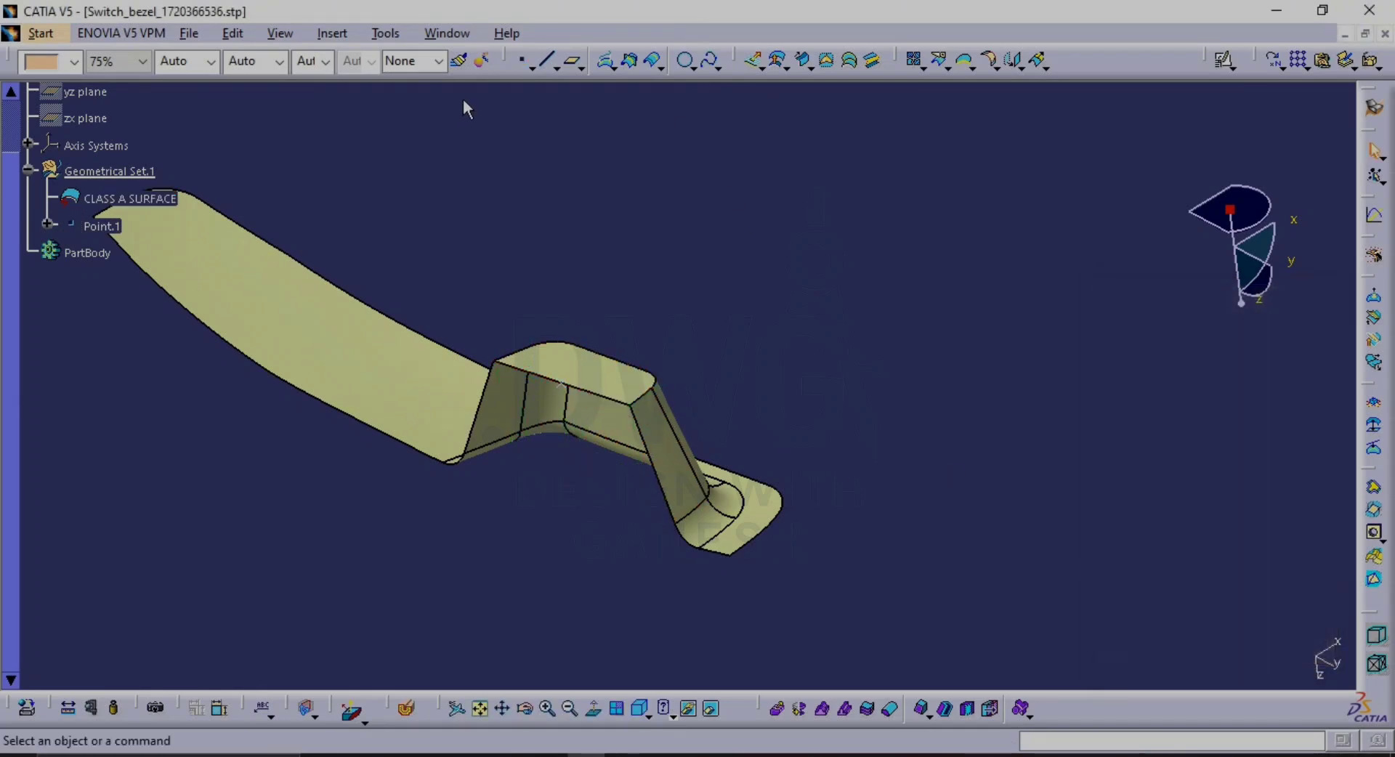
Create a Point-Direction line through the edge midpoint along the Z component, starting at about -58 mm and ending at about 71 mm
left_click(558, 64)
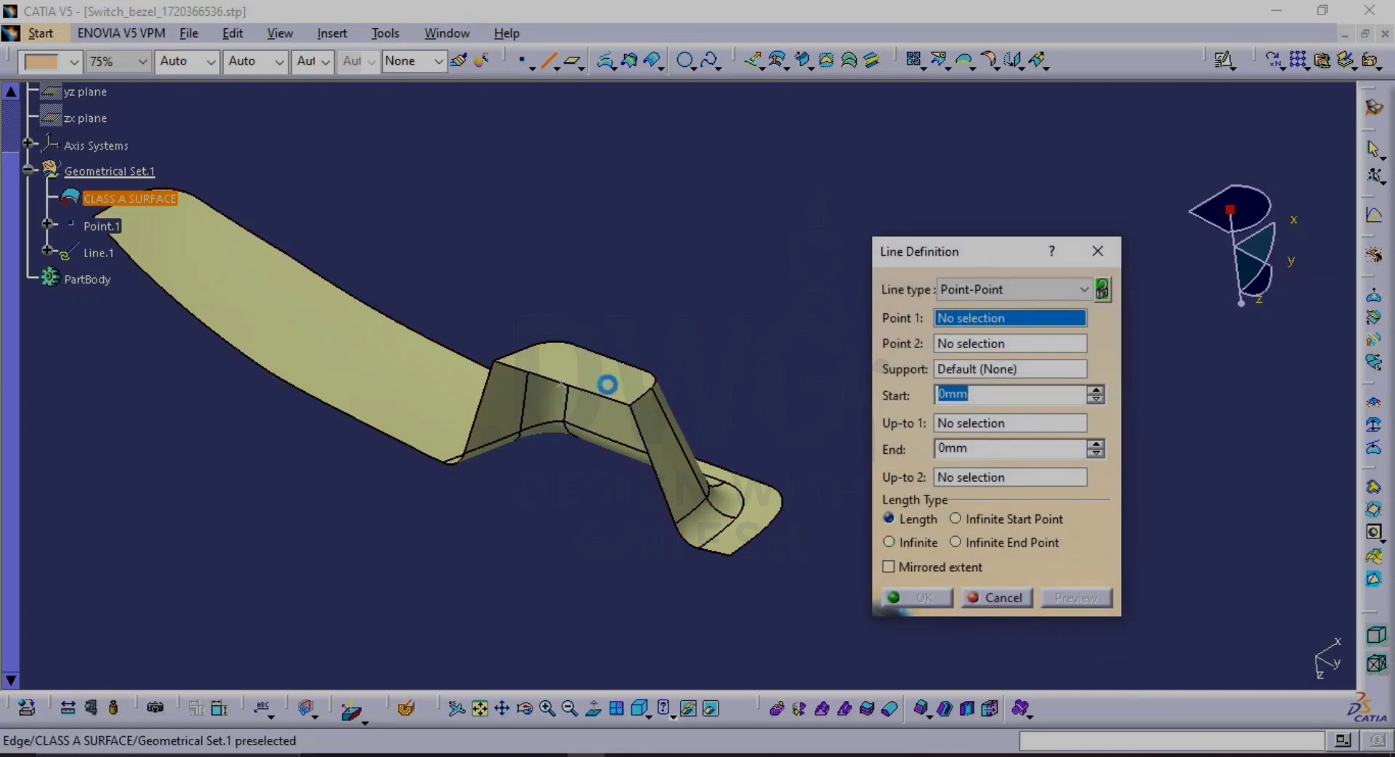
left_click(970, 296)
left_click(1008, 325)
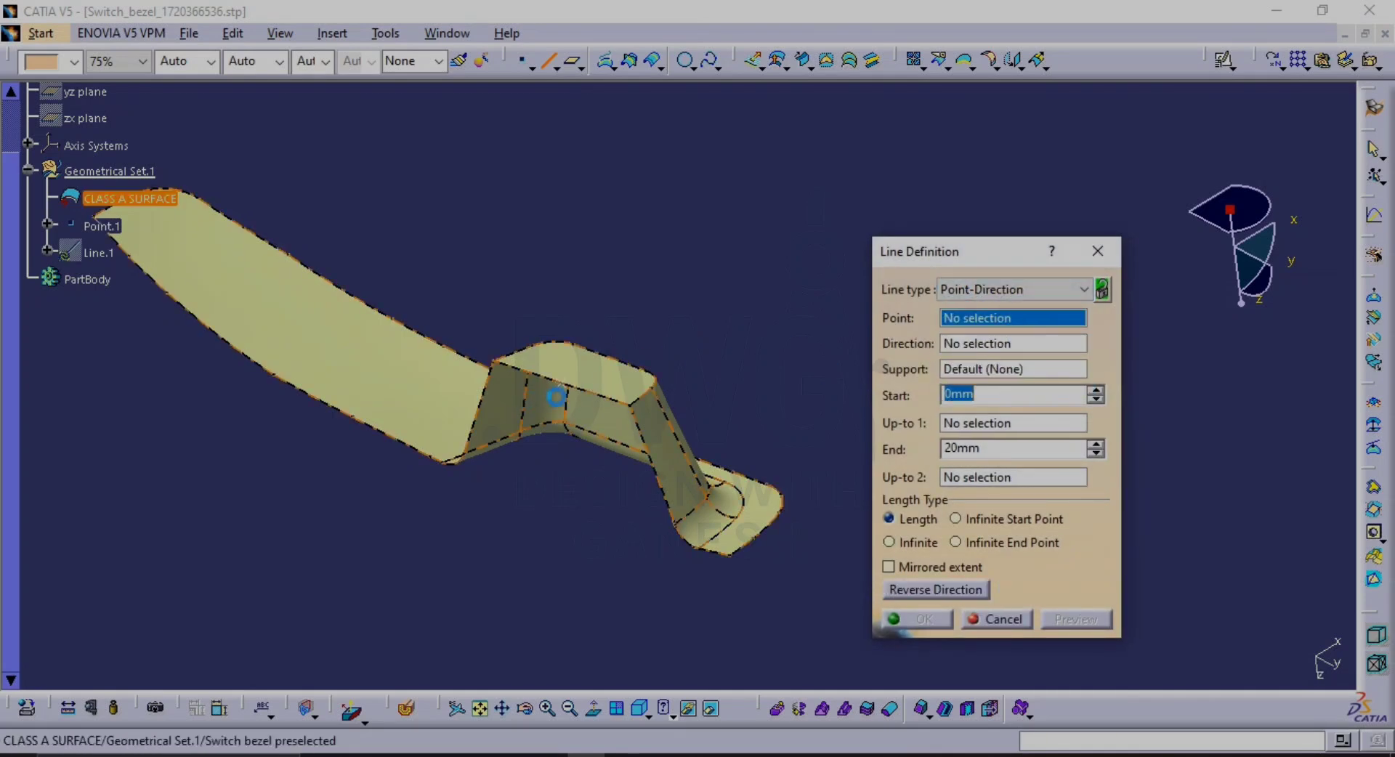
left_click(567, 393)
right_click(982, 345)
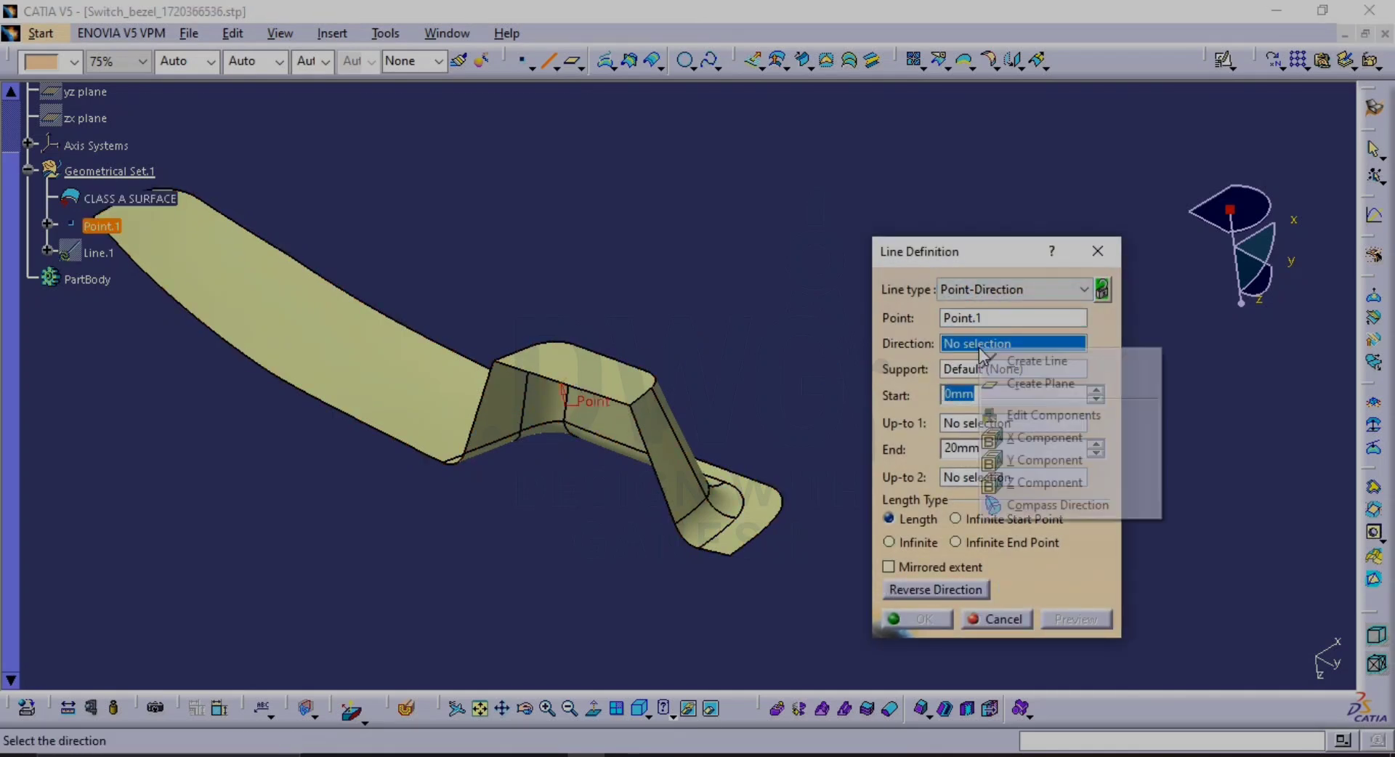
left_click(1032, 485)
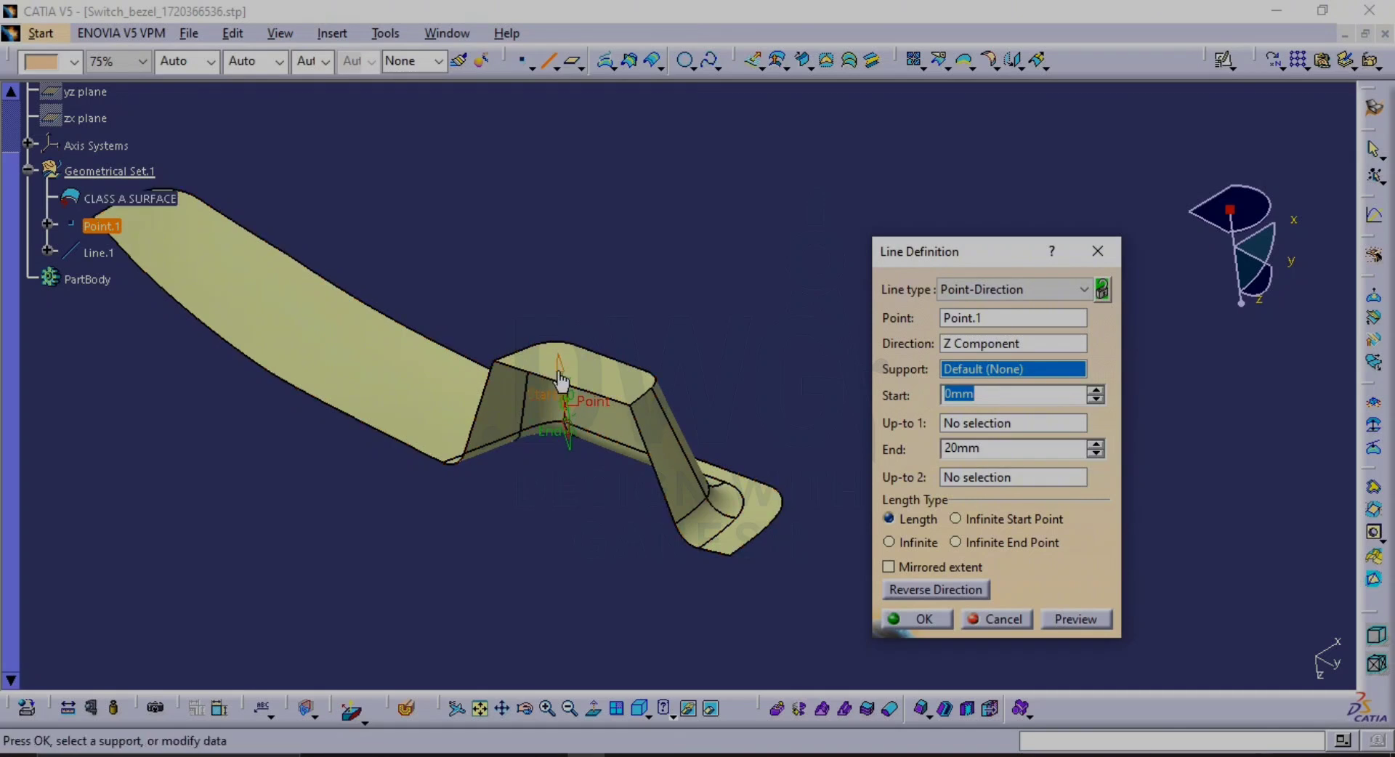
left_click_drag(561, 380, 528, 331)
left_click_drag(574, 455, 576, 545)
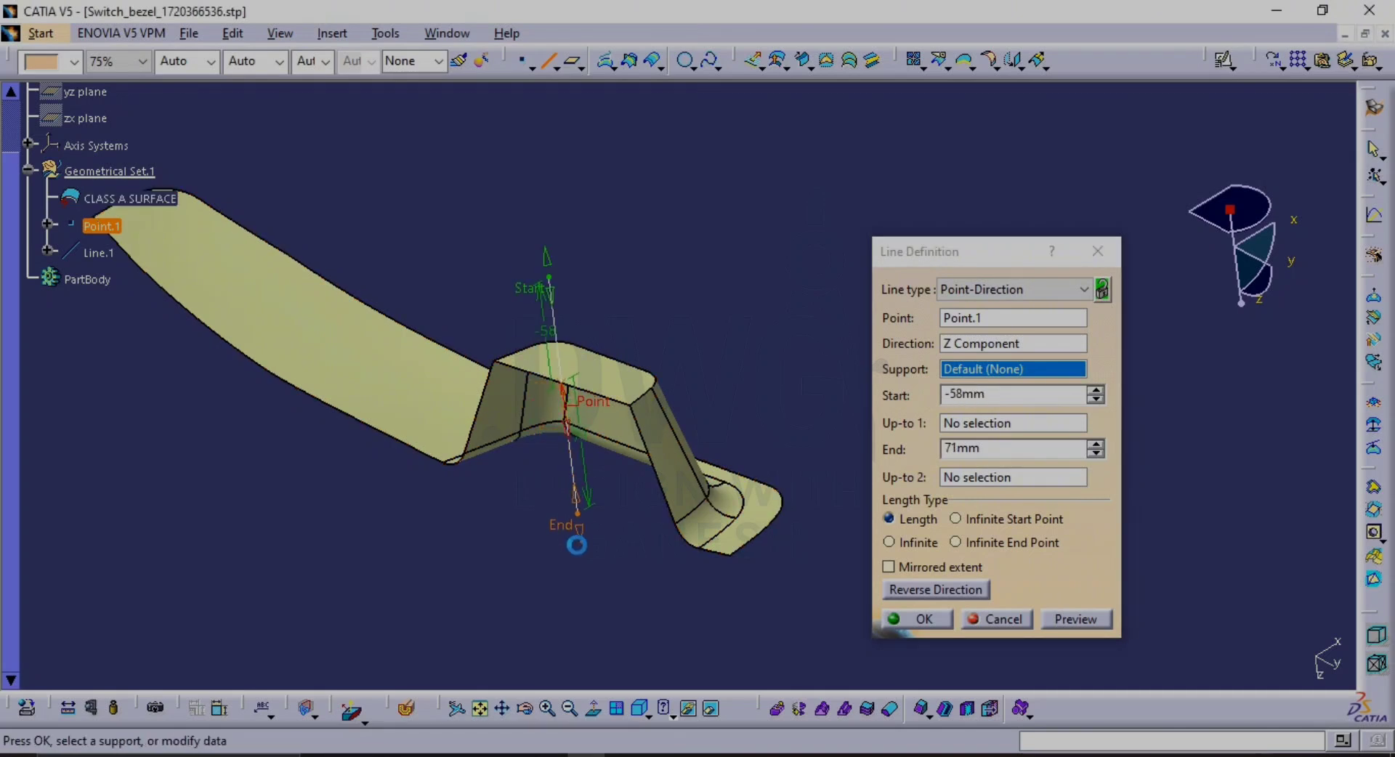
left_click(895, 617)
Examine from several angles how the pocket's walls and the curved strip lie relative to the Z-direction line
middle_click_drag(903, 401, 743, 451)
mouse_move(611, 423)
middle_mouse_down()
mouse_move(629, 306)
mouse_move(623, 371)
mouse_move(768, 352)
mouse_move(728, 407)
mouse_move(632, 398)
mouse_move(750, 368)
mouse_move(626, 414)
middle_mouse_up()
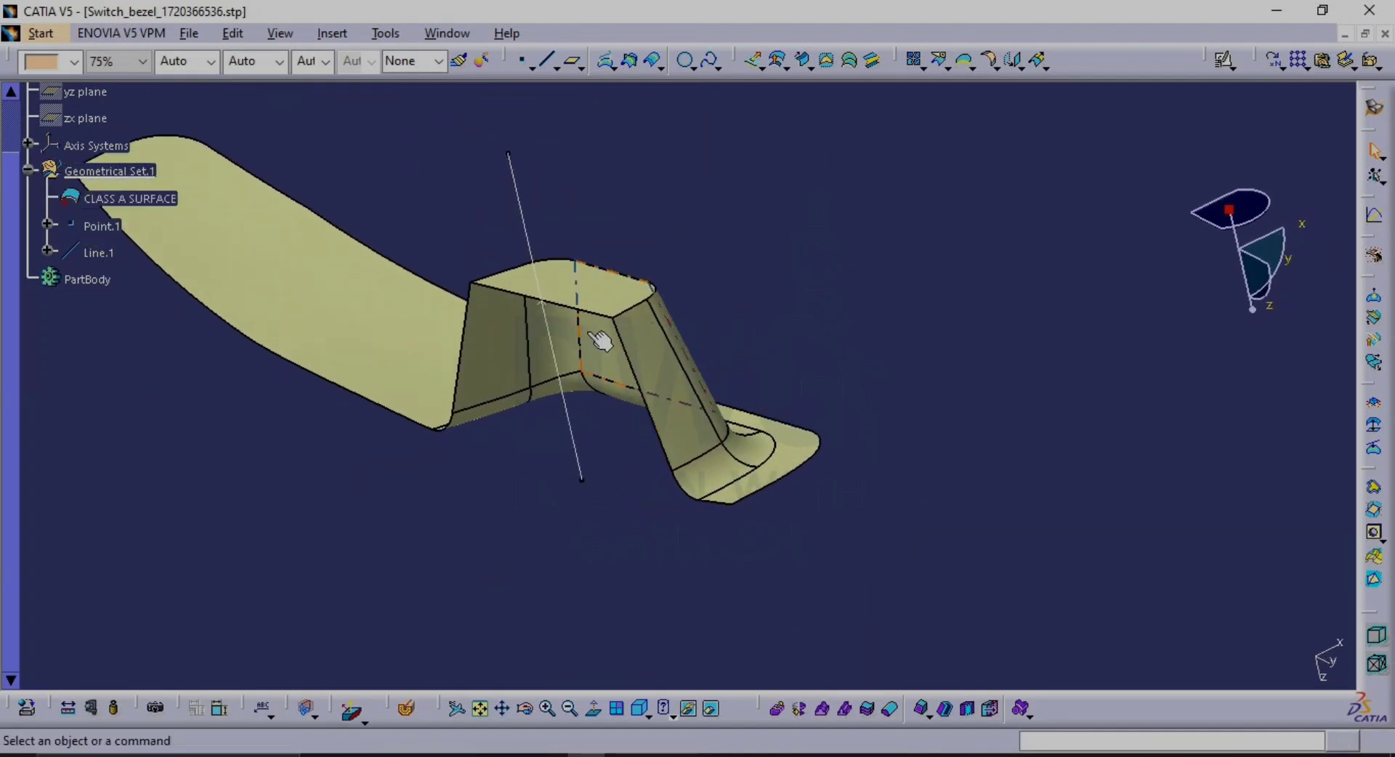
middle_click_drag(600, 340, 750, 391)
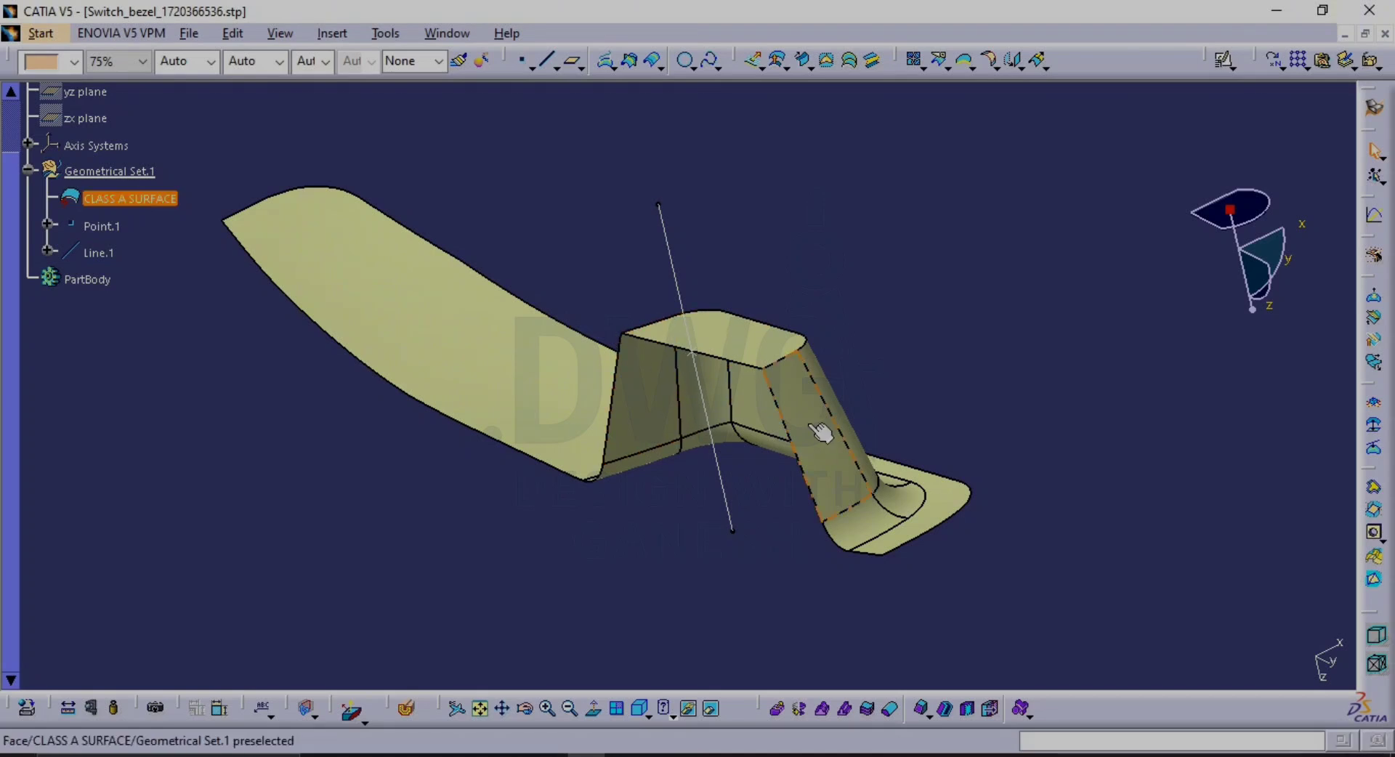
middle_click_drag(821, 432, 776, 415)
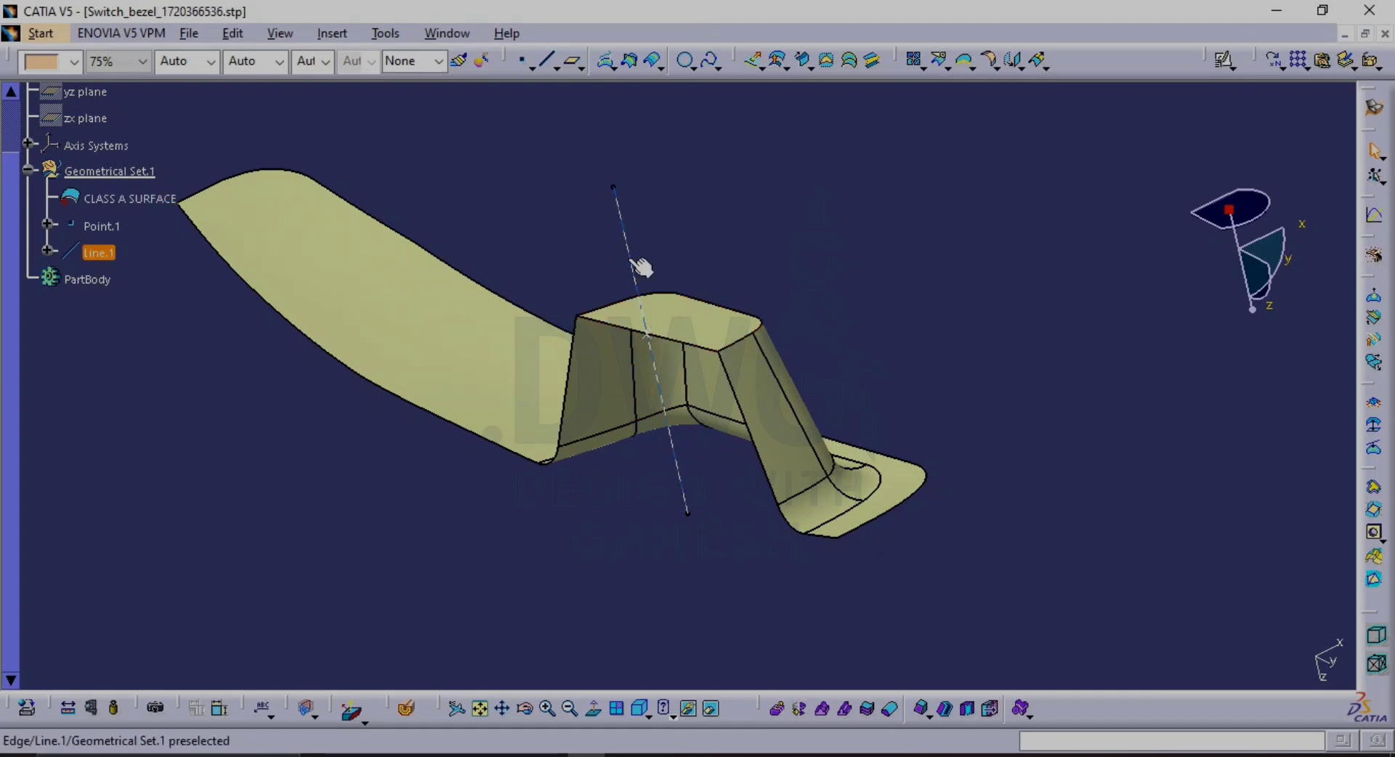
middle_click_drag(642, 259, 841, 389)
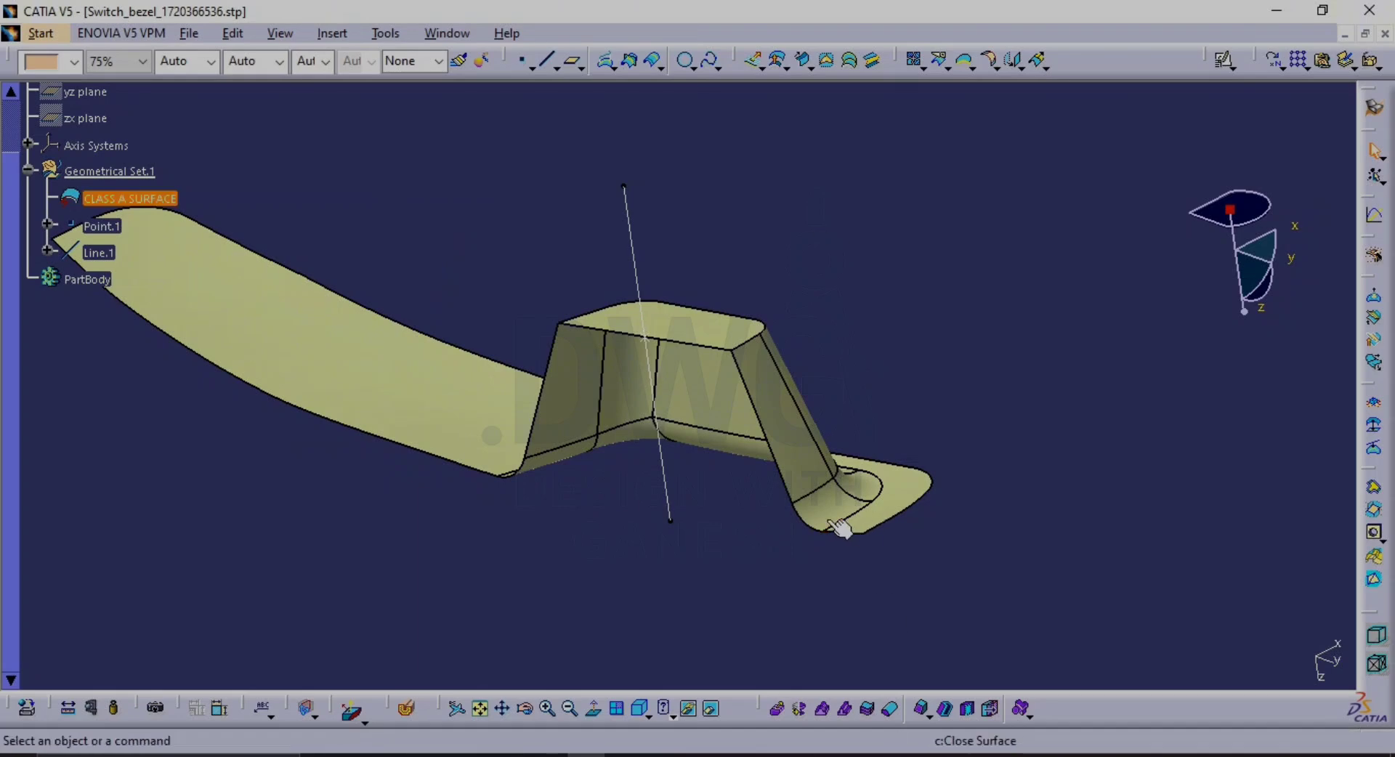
middle_click_drag(840, 530, 804, 413)
middle_click_drag(687, 420, 587, 531)
scroll(587, 531, "down", 1)
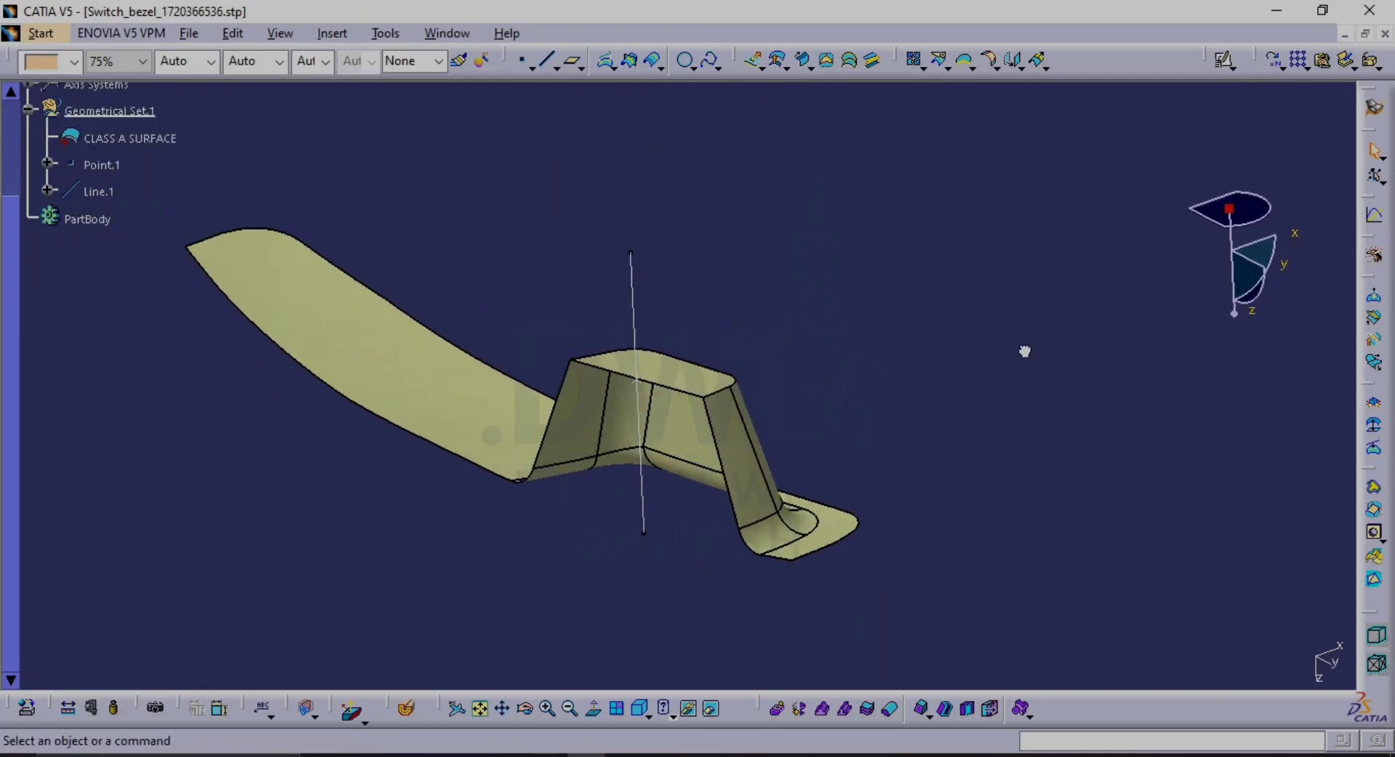
Run a draft analysis on CLASS A SURFACE with the compass placed on the Z-direction line, and invert the draft direction
left_click(351, 712)
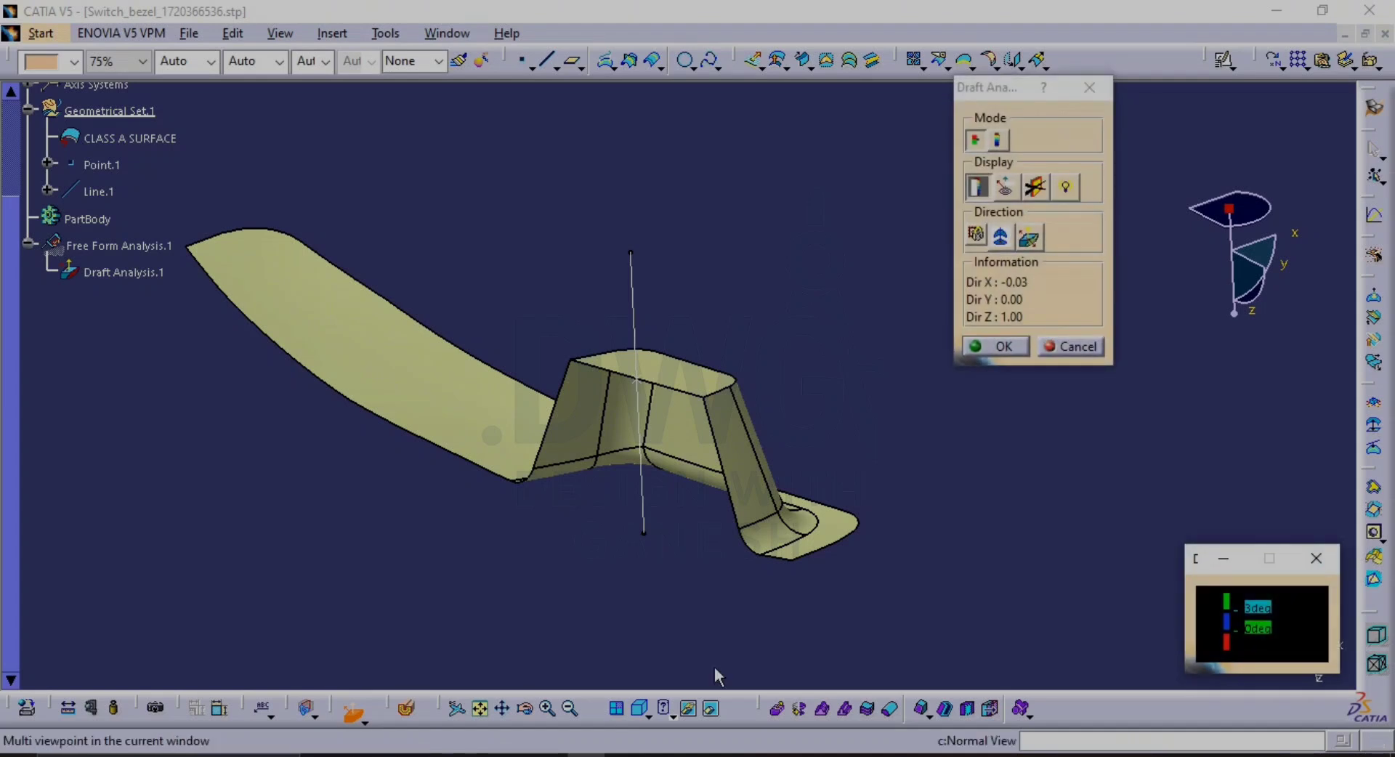
left_click(1004, 240)
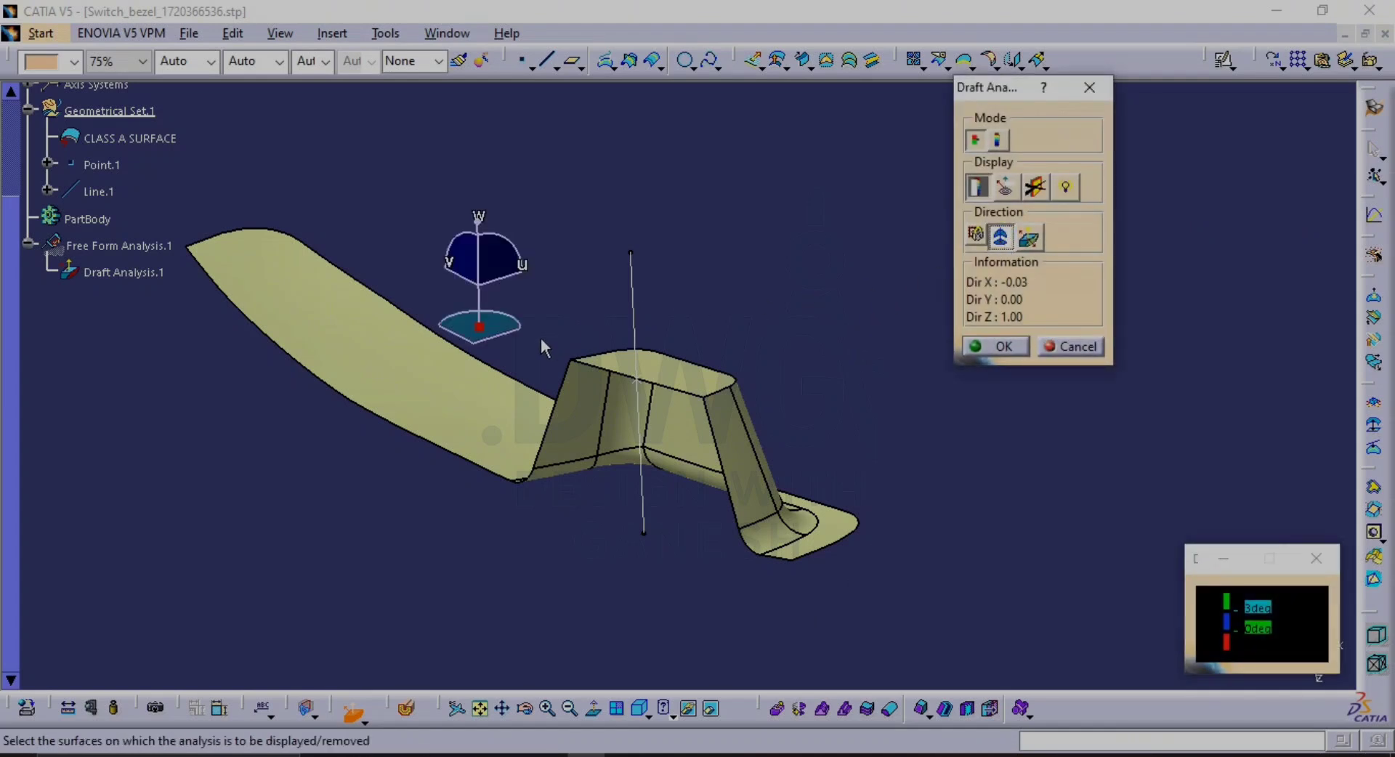
left_click_drag(477, 334, 632, 301)
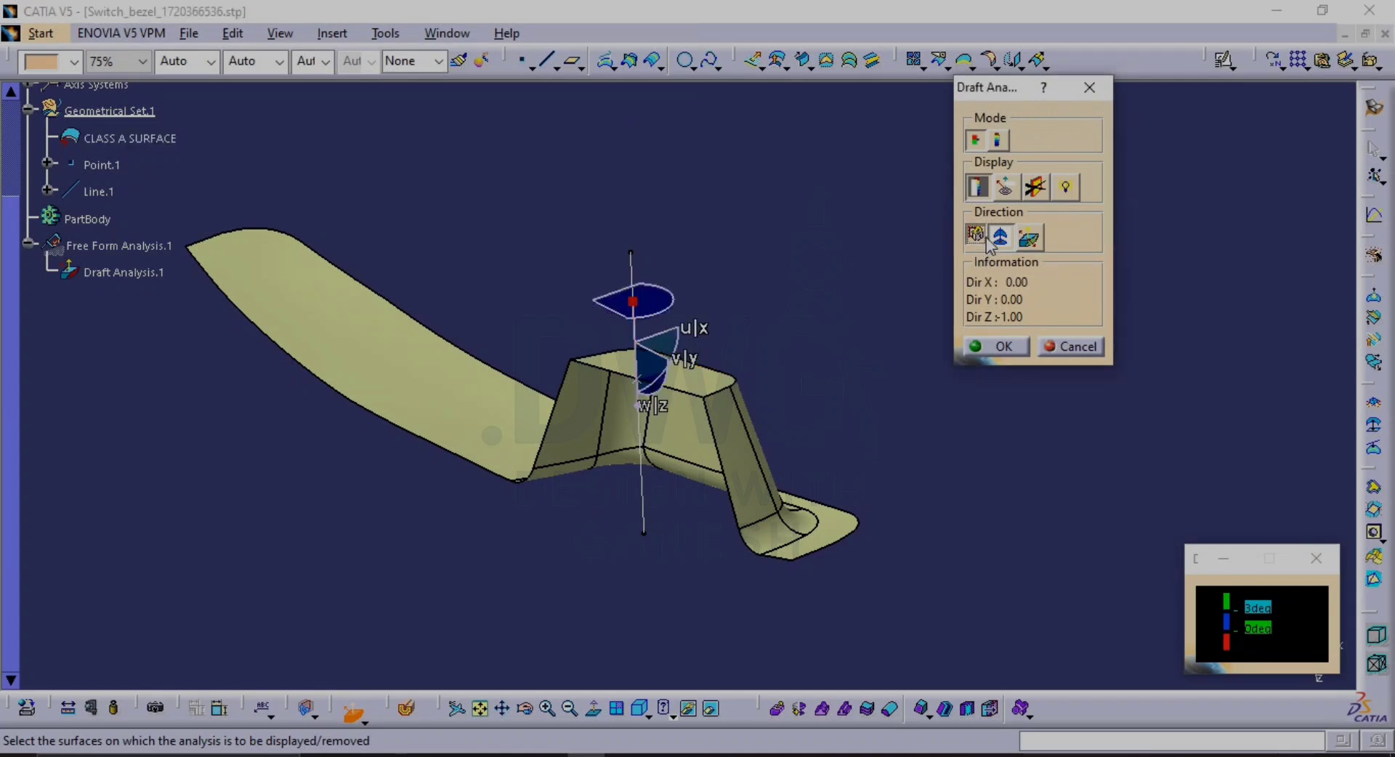
left_click(486, 420)
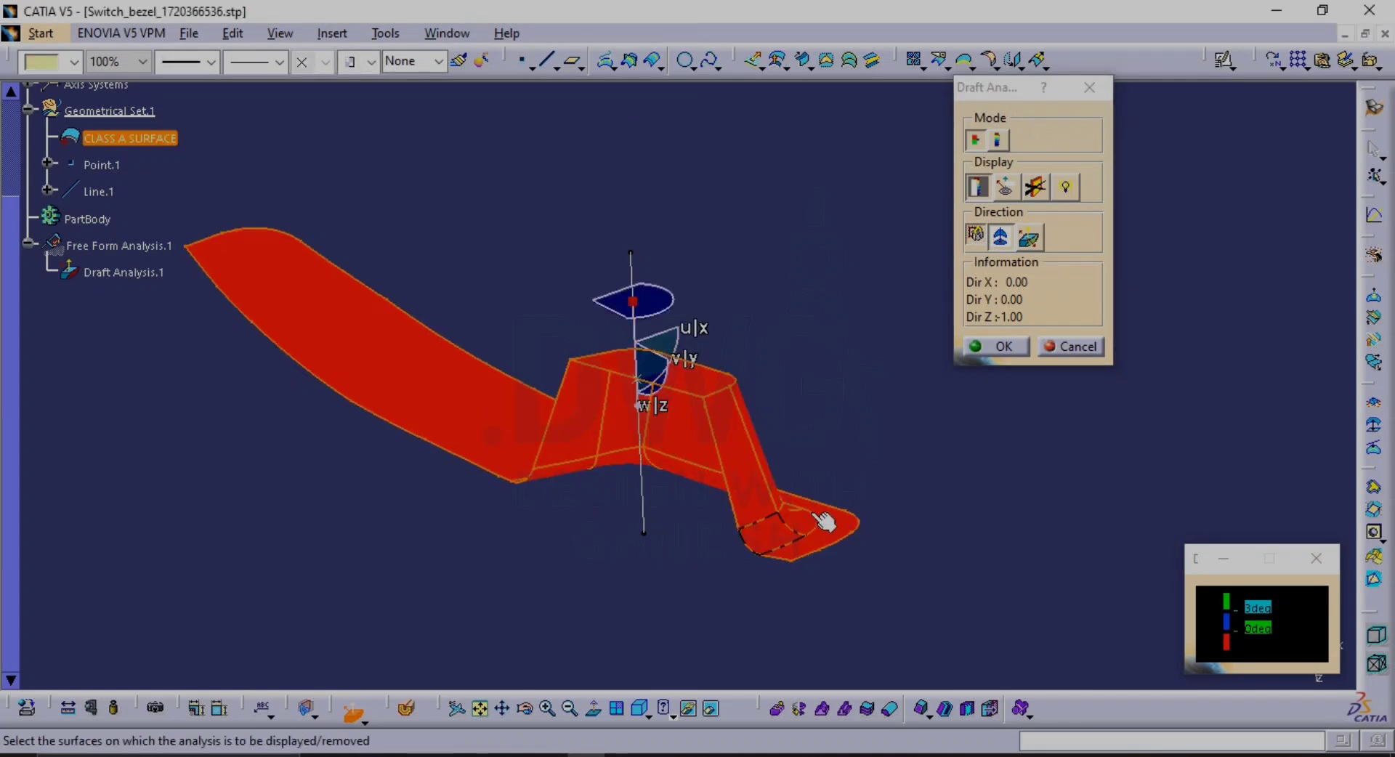
middle_click_drag(828, 477, 778, 535)
left_click(1032, 239)
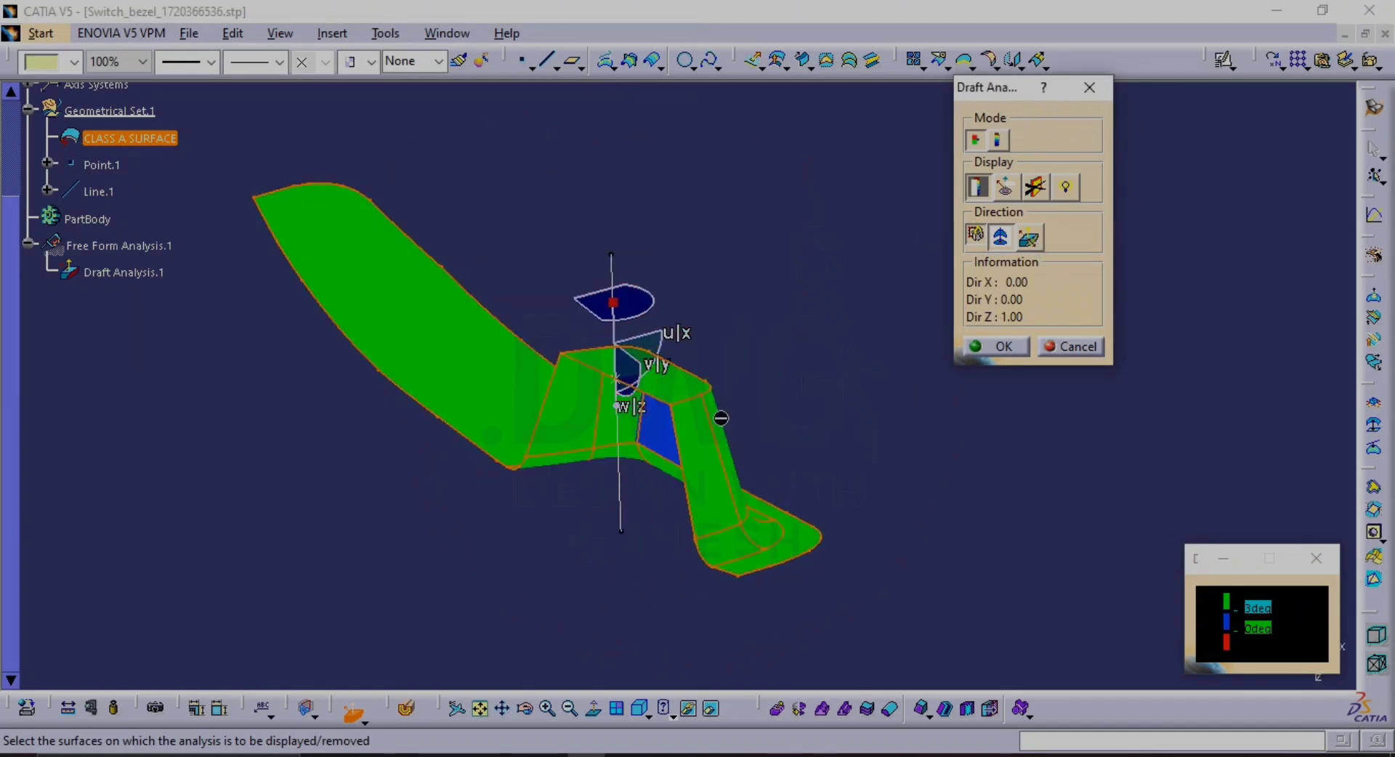
Inspect the draft colours on the pocket's front wall against the colour scale, moved next to the model
mouse_move(720, 417)
middle_mouse_down()
mouse_move(683, 420)
mouse_move(725, 351)
mouse_move(732, 379)
mouse_move(709, 395)
middle_mouse_up()
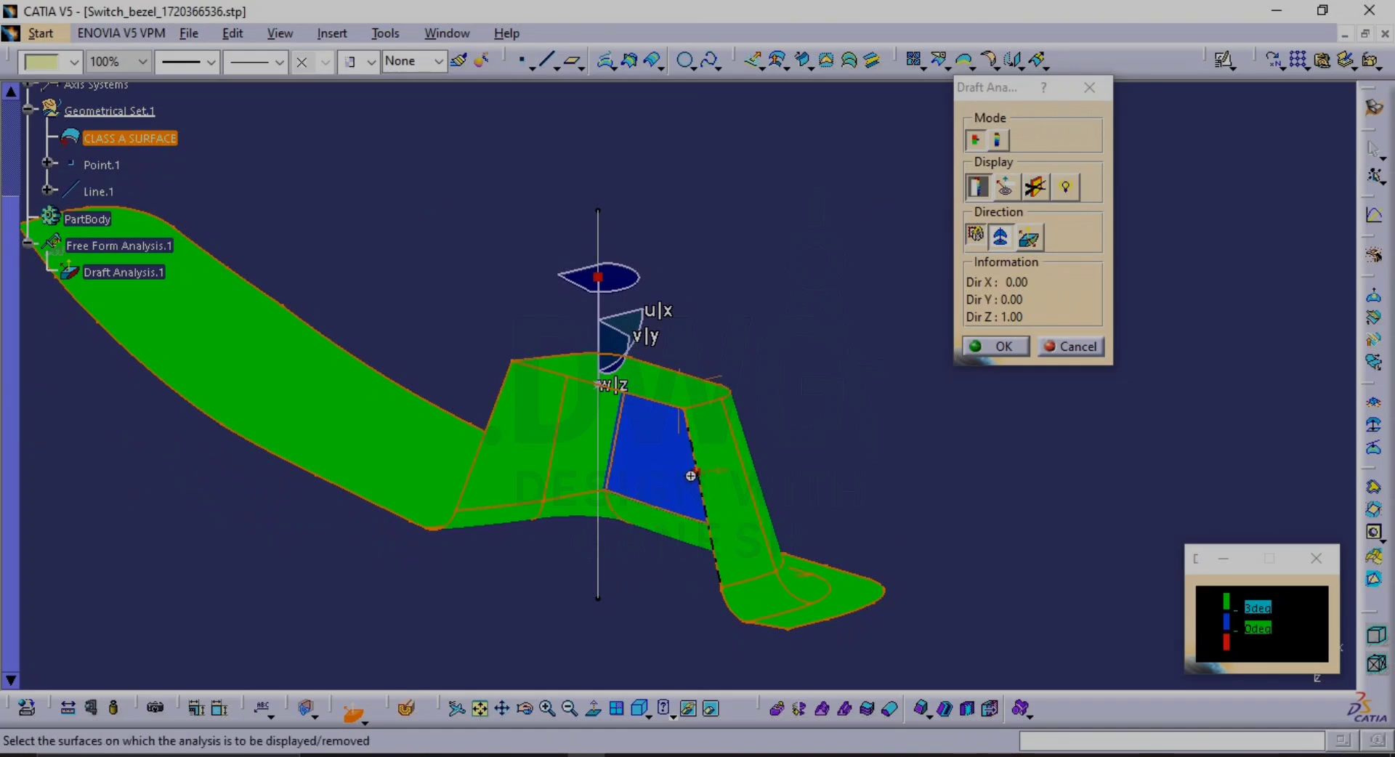
middle_click_drag(691, 476, 763, 469)
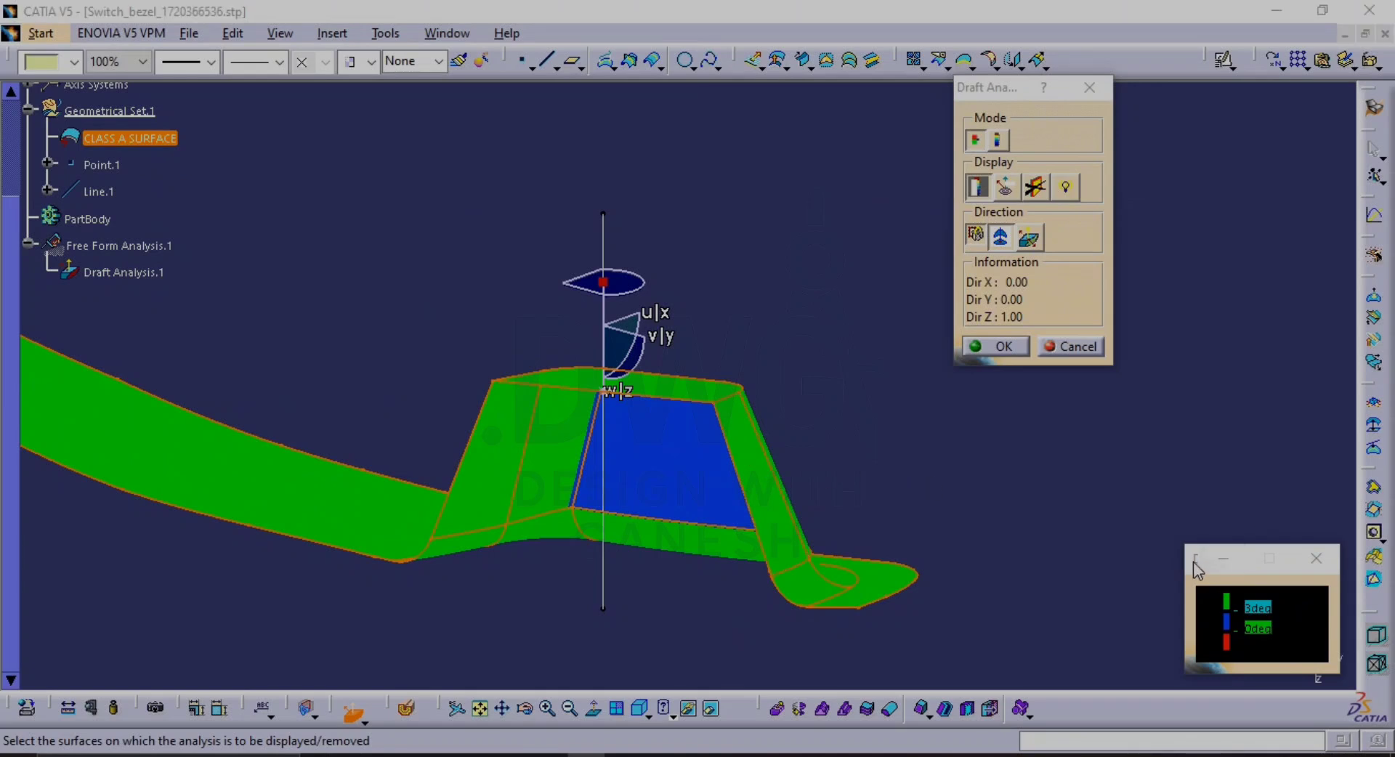
left_click_drag(1197, 569, 961, 416)
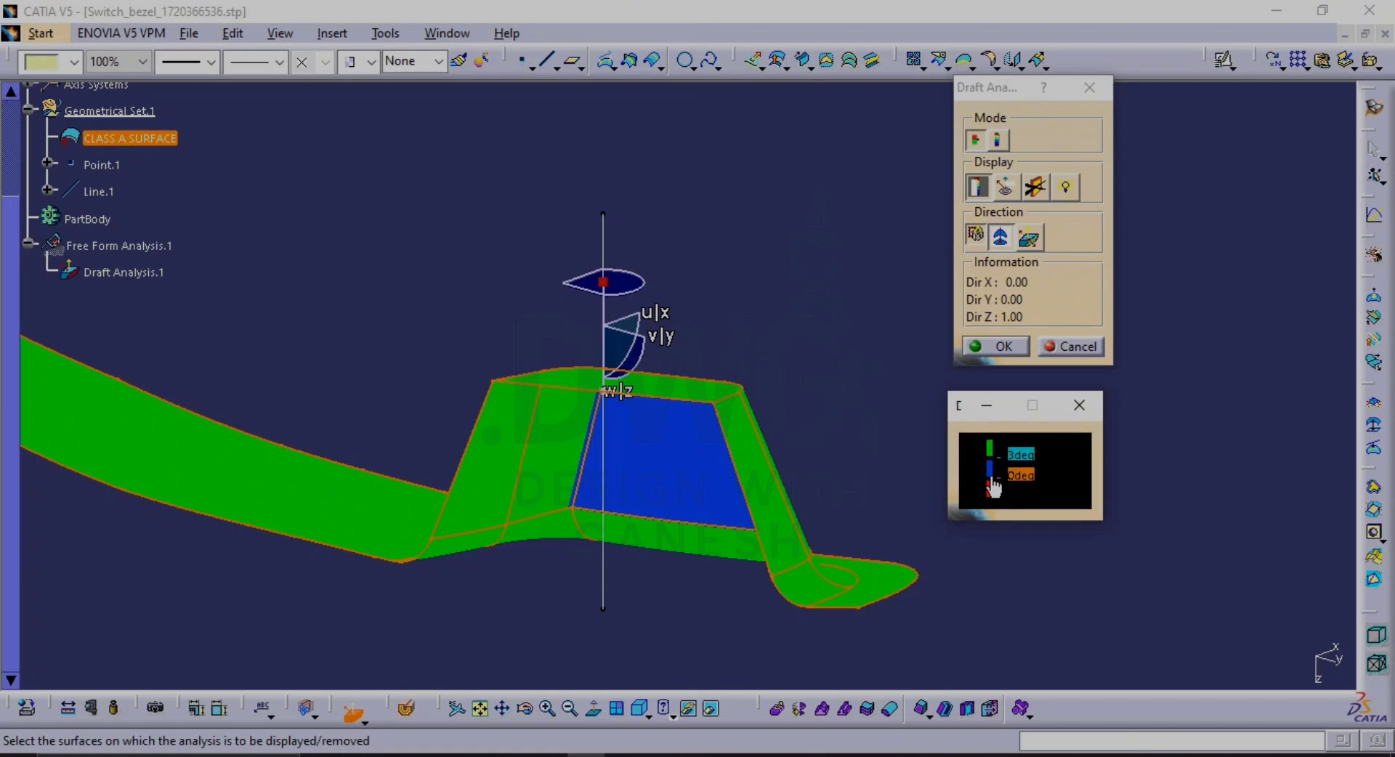
middle_click_drag(748, 530, 668, 541)
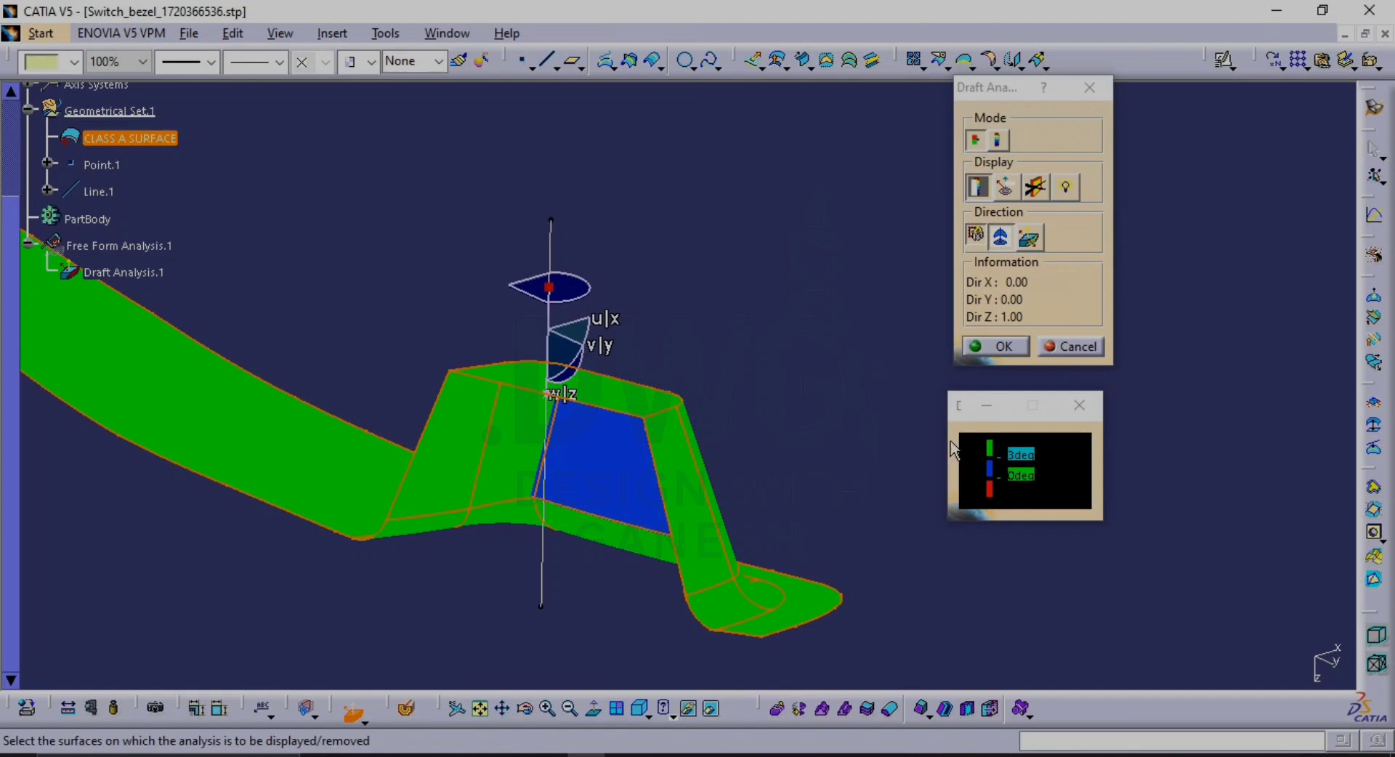
Invert the draft direction and back to compare the surface colours both ways, closing the draft analysis without keeping it
left_click(1030, 239)
middle_click_drag(545, 456, 607, 560)
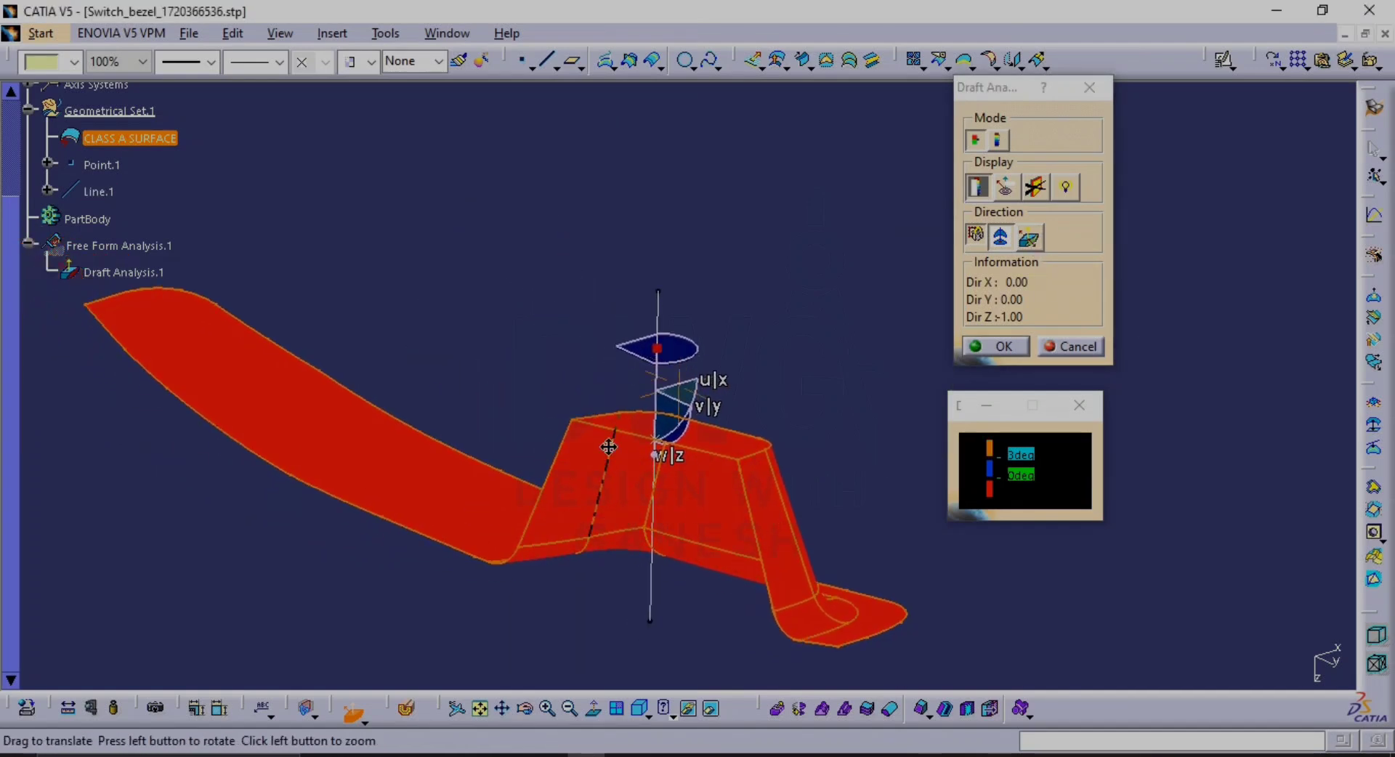
mouse_move(608, 445)
middle_mouse_down()
mouse_move(613, 395)
mouse_move(607, 436)
mouse_move(625, 443)
middle_mouse_up()
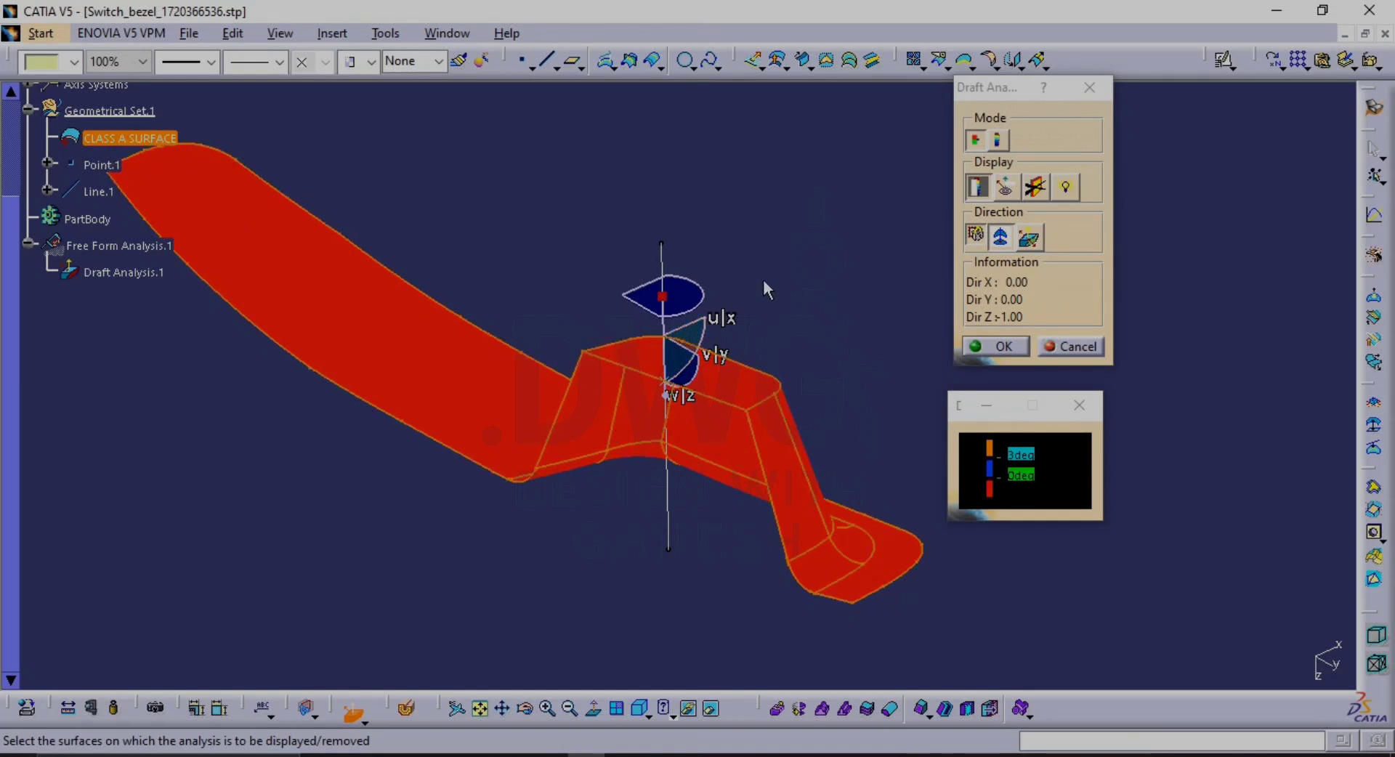
middle_click_drag(766, 289, 747, 350)
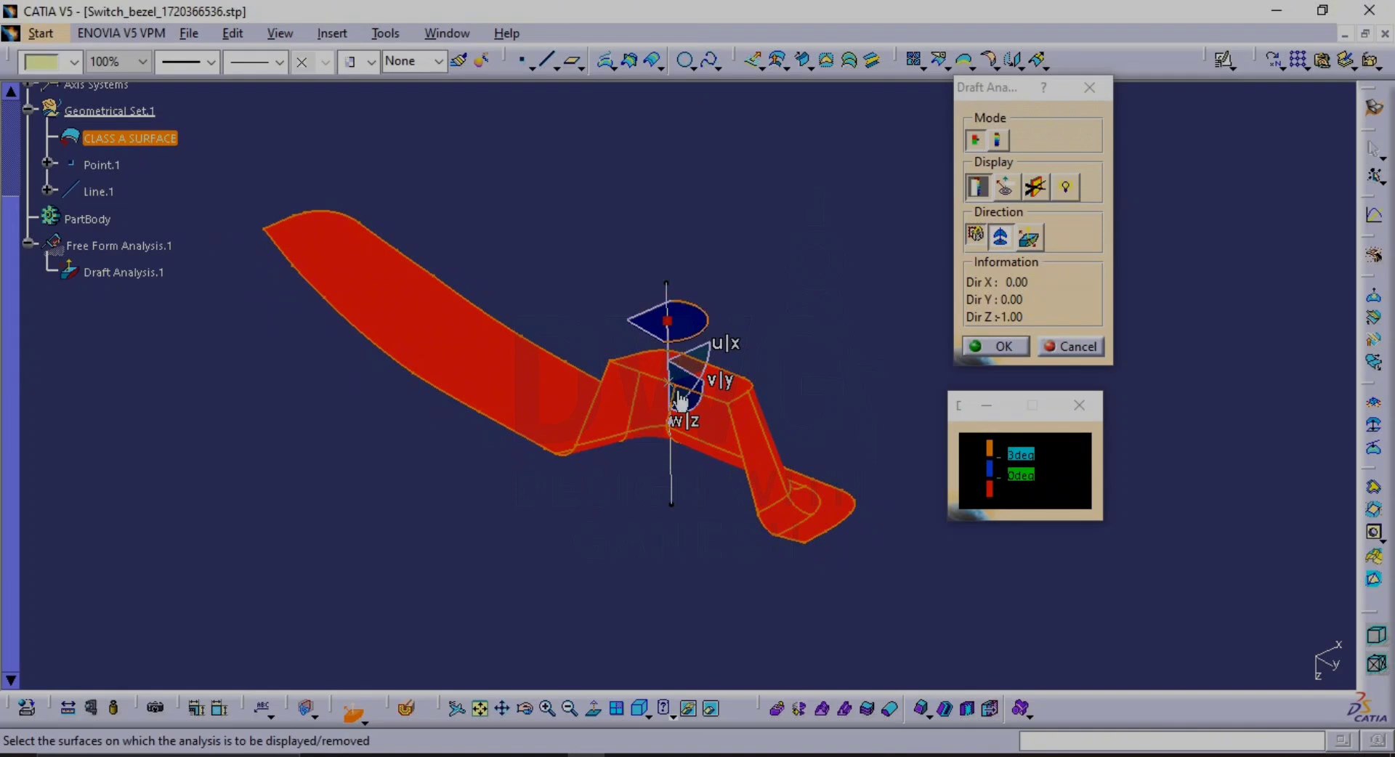
left_click(1030, 240)
middle_click_drag(875, 457, 746, 416, "ctrl")
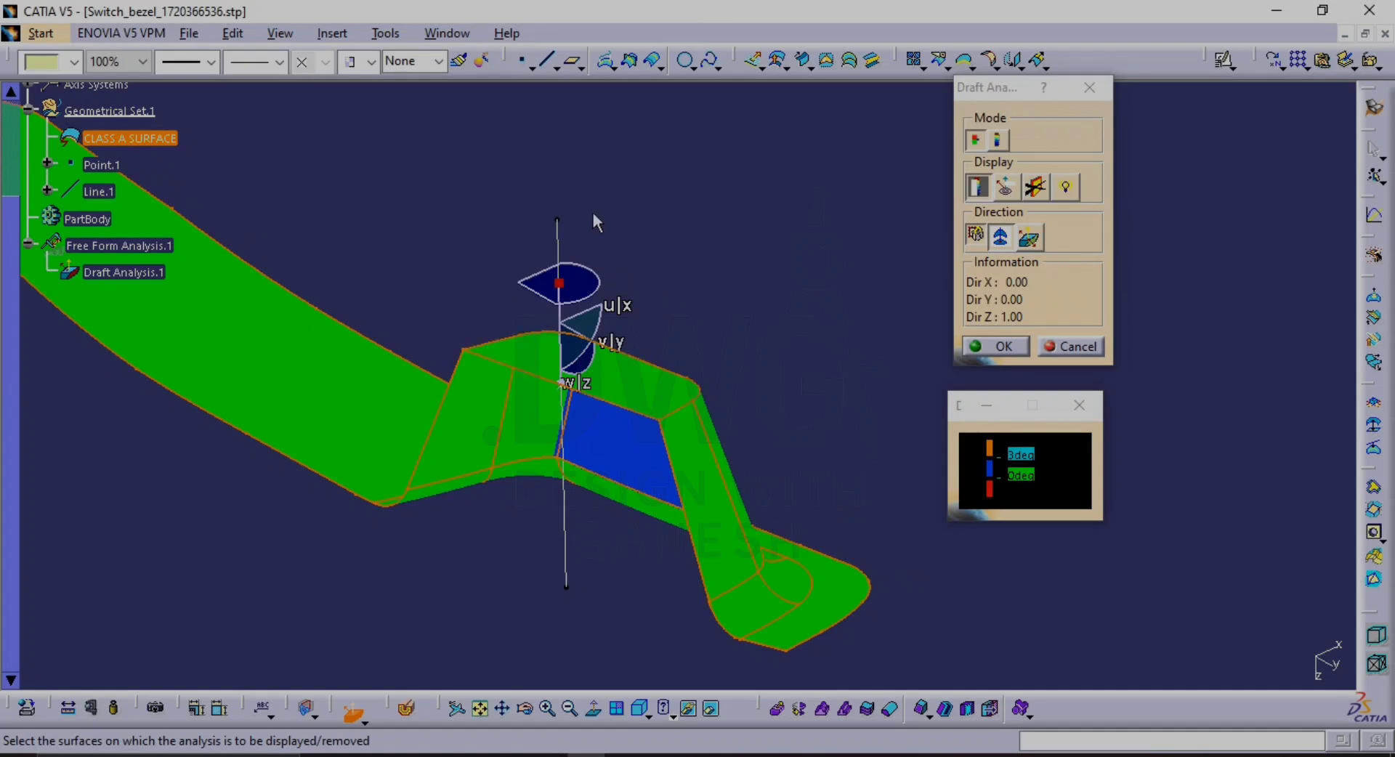
left_click(1067, 347)
Delete the Z-direction line from Geometrical Set.1
middle_click_drag(822, 398, 1020, 434)
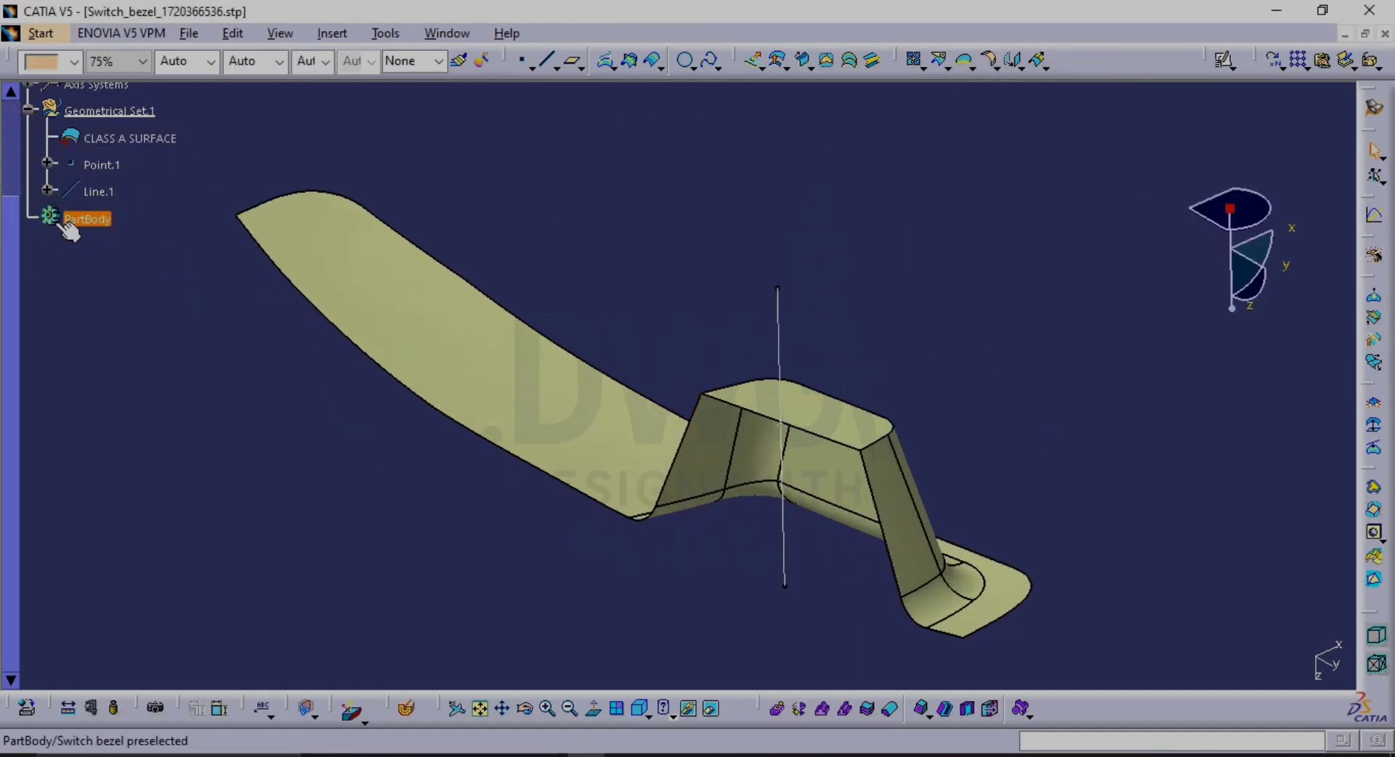
scroll(148, 255, "up", 2)
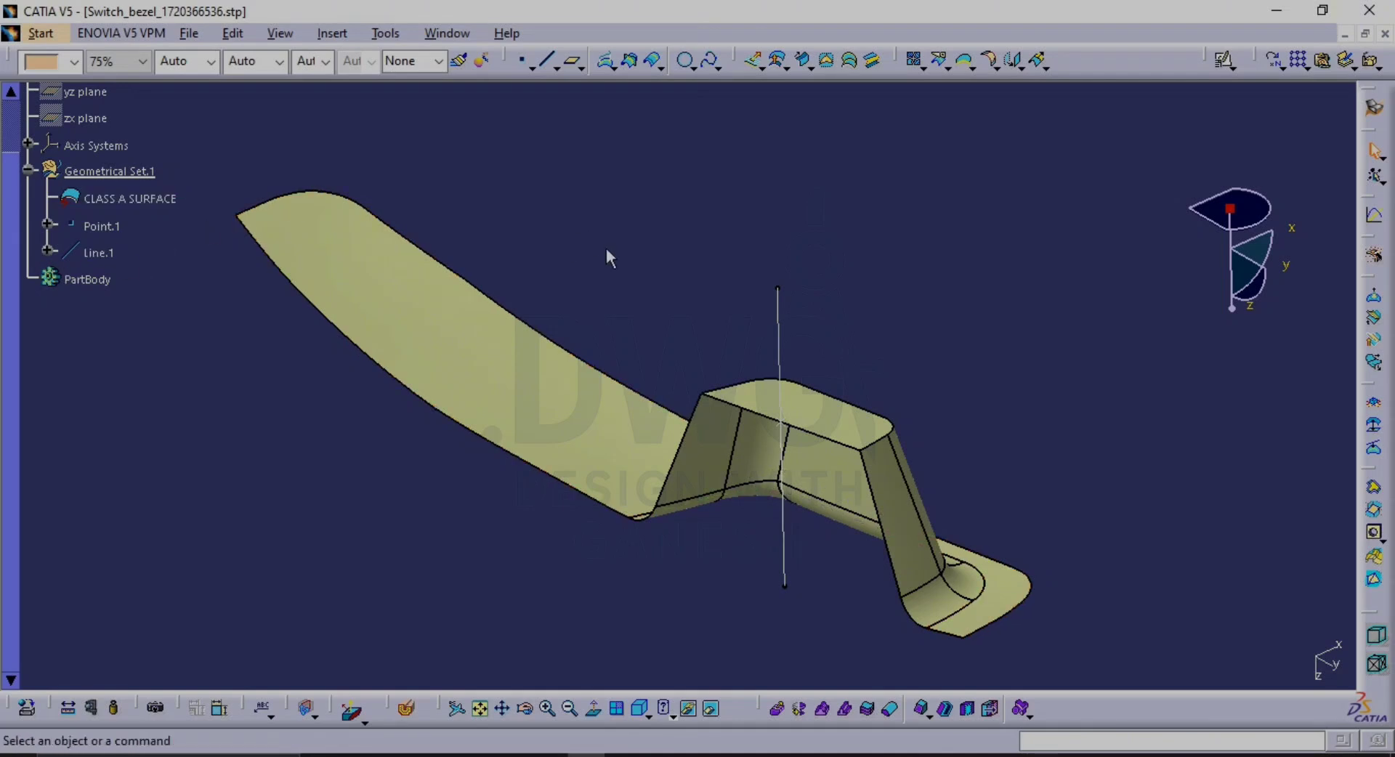
left_click(101, 252)
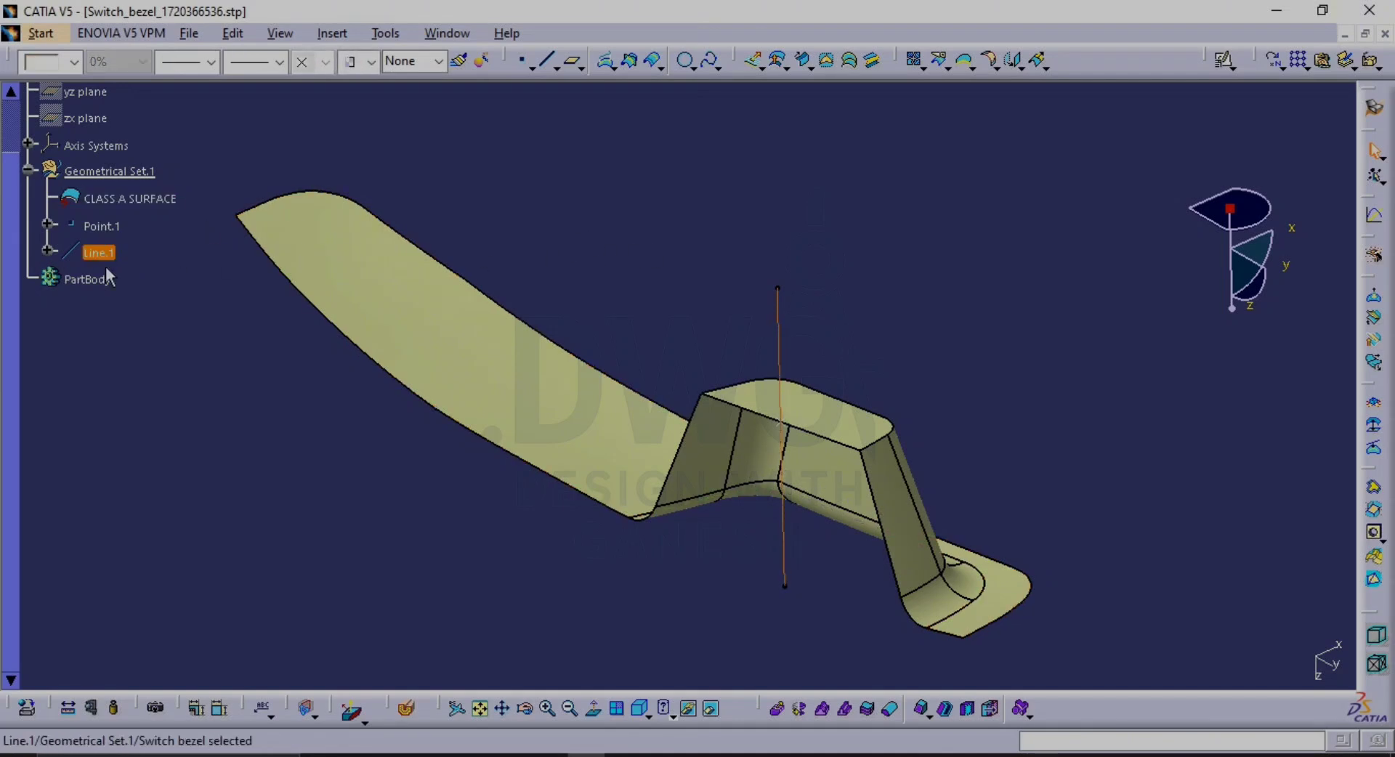
key("Delete")
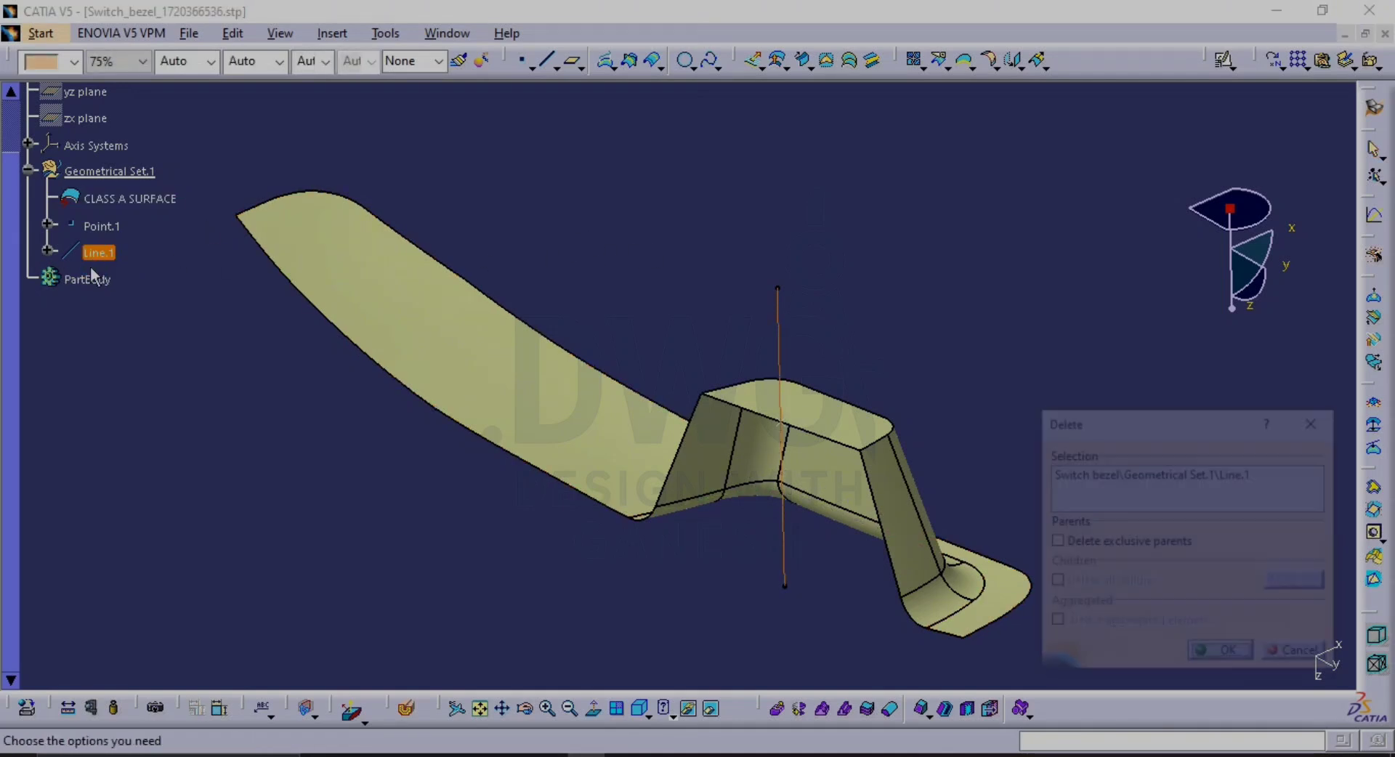
key("Return")
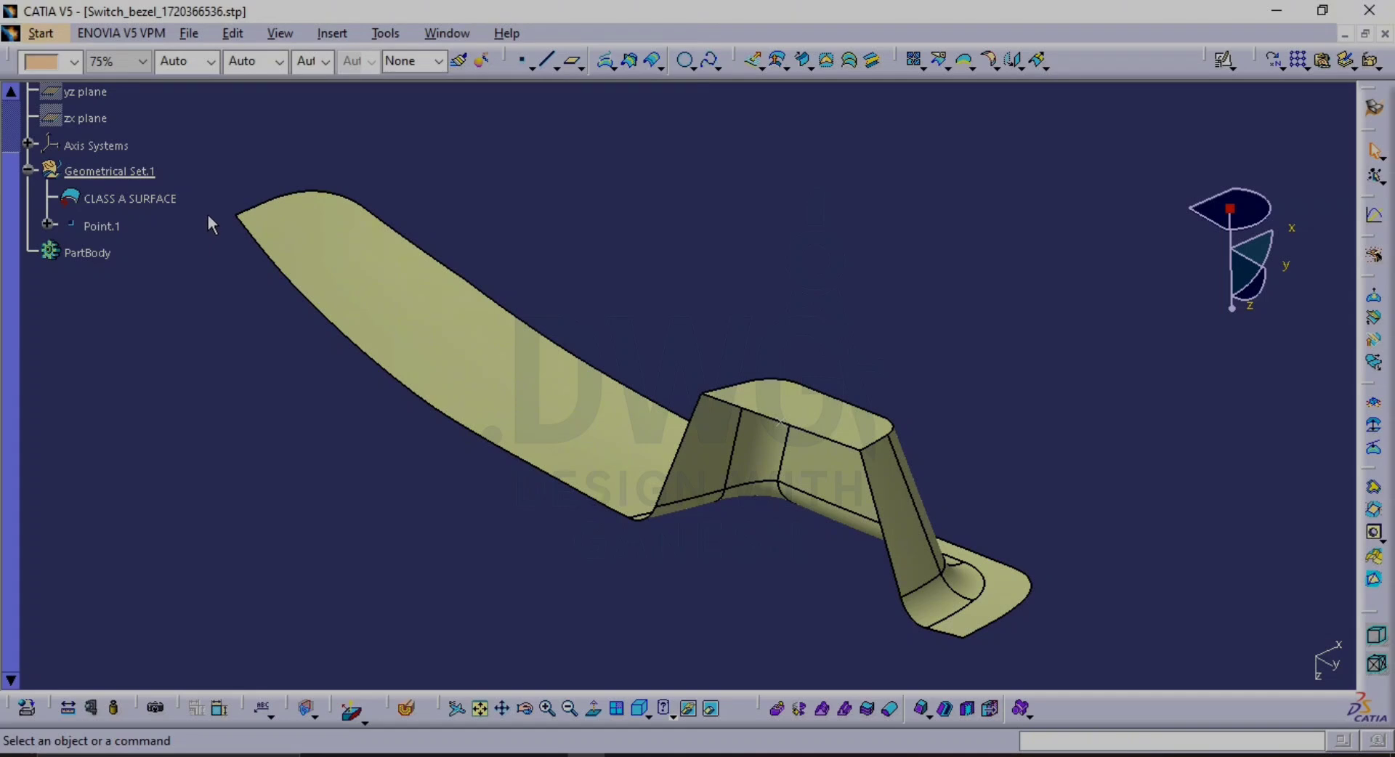
Insert a geometrical set named Tooling Direction under Switch bezel
left_click(332, 33)
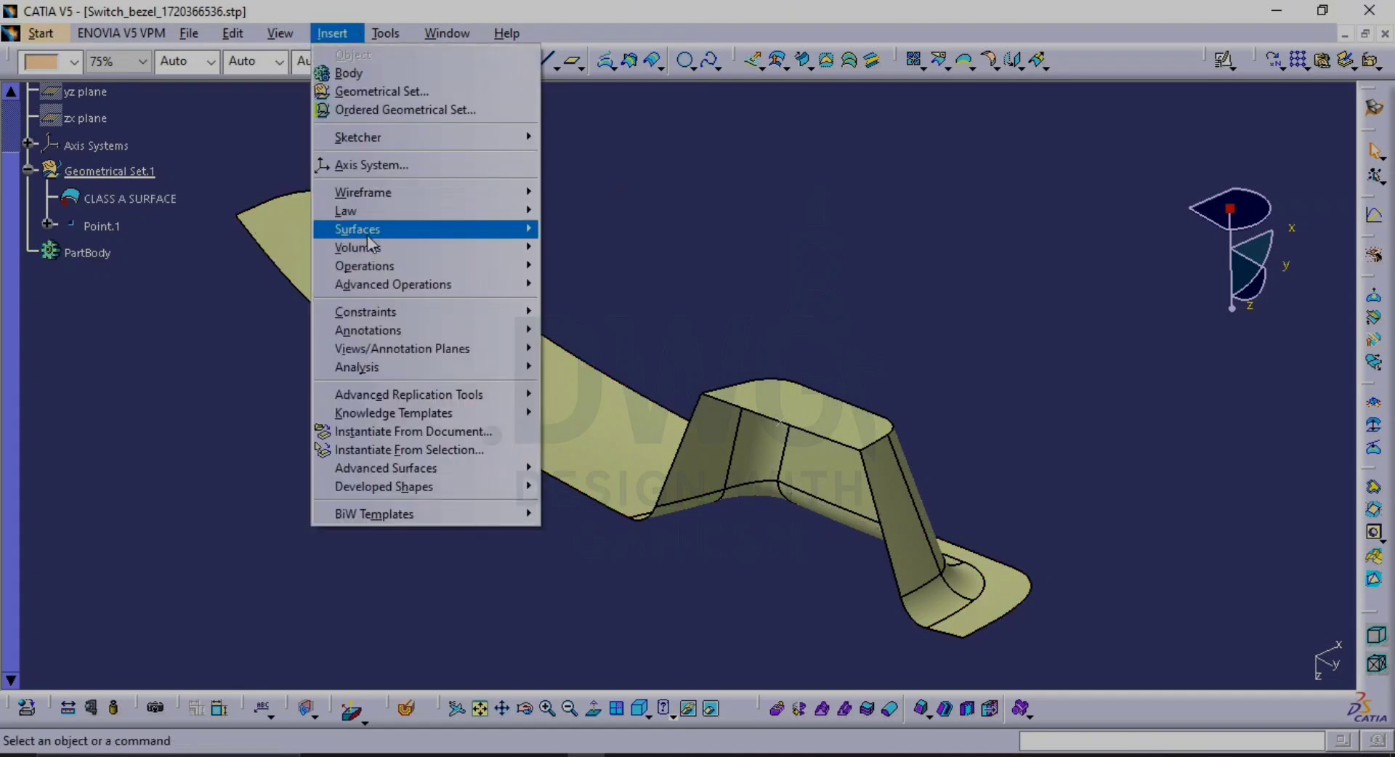
left_click(465, 95)
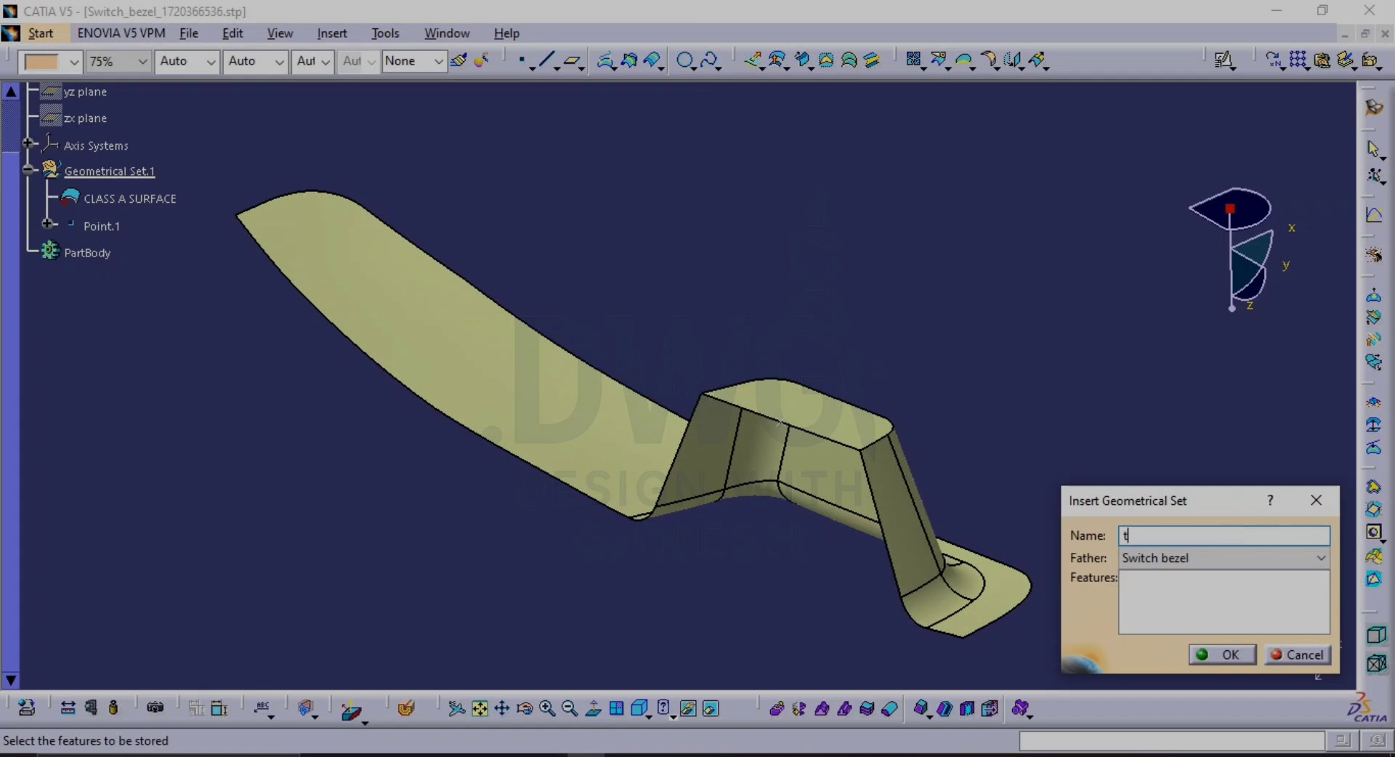
key("Caps_Lock")
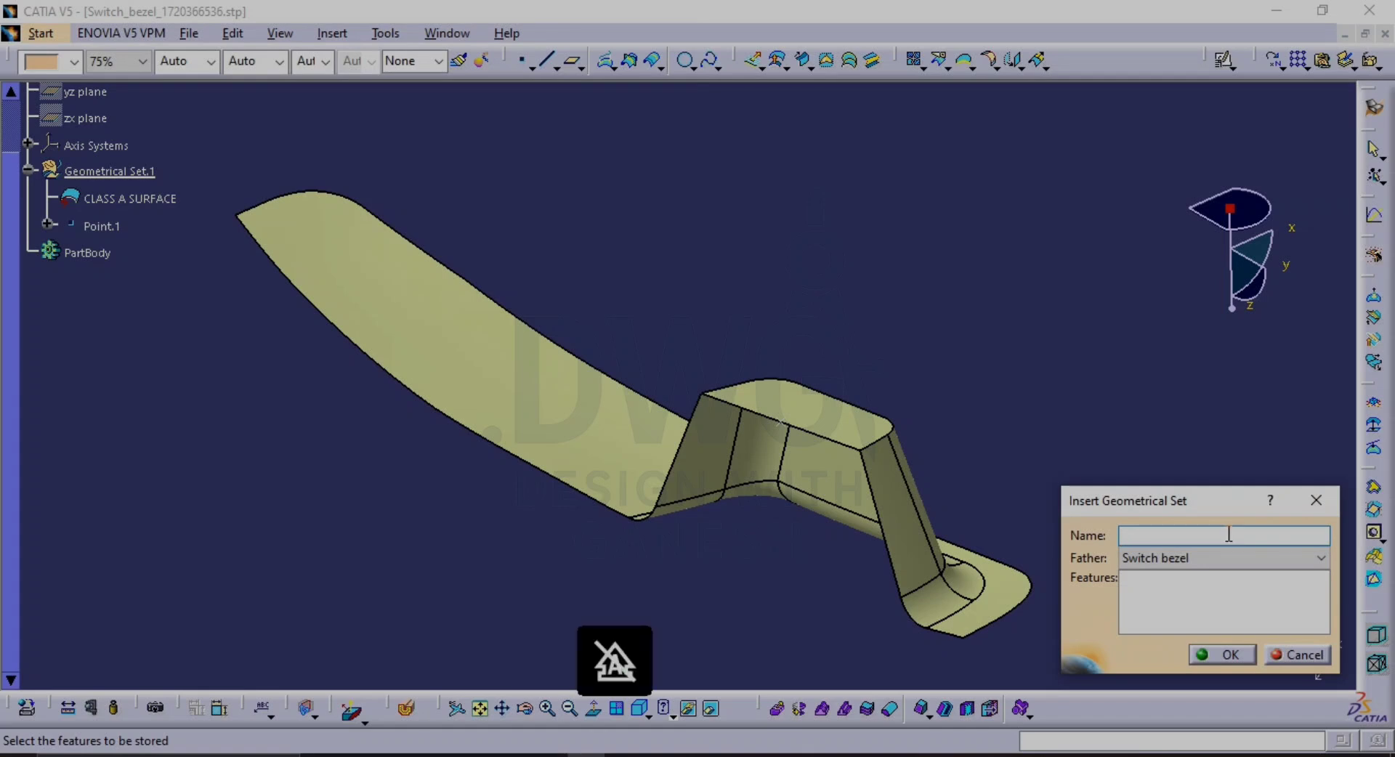
type("Tooling Direction")
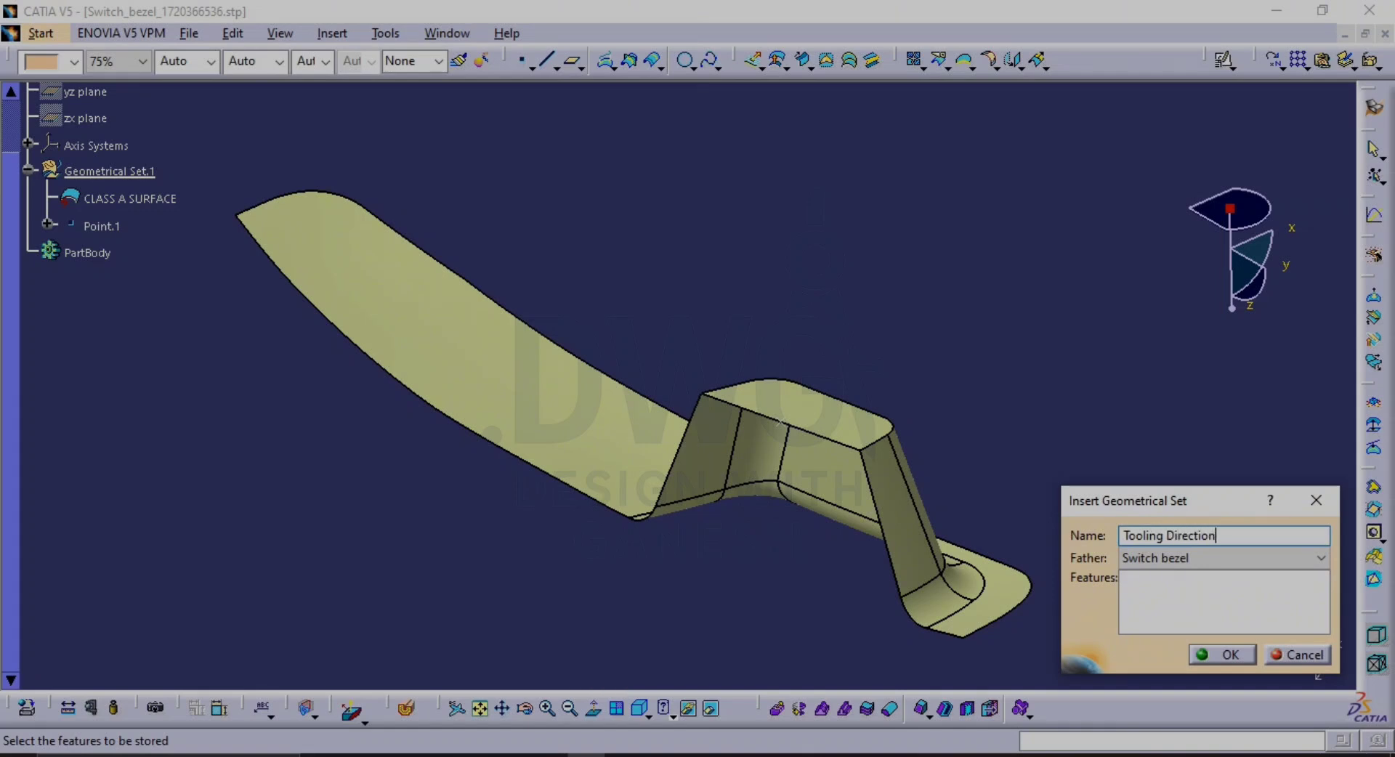
key("Return")
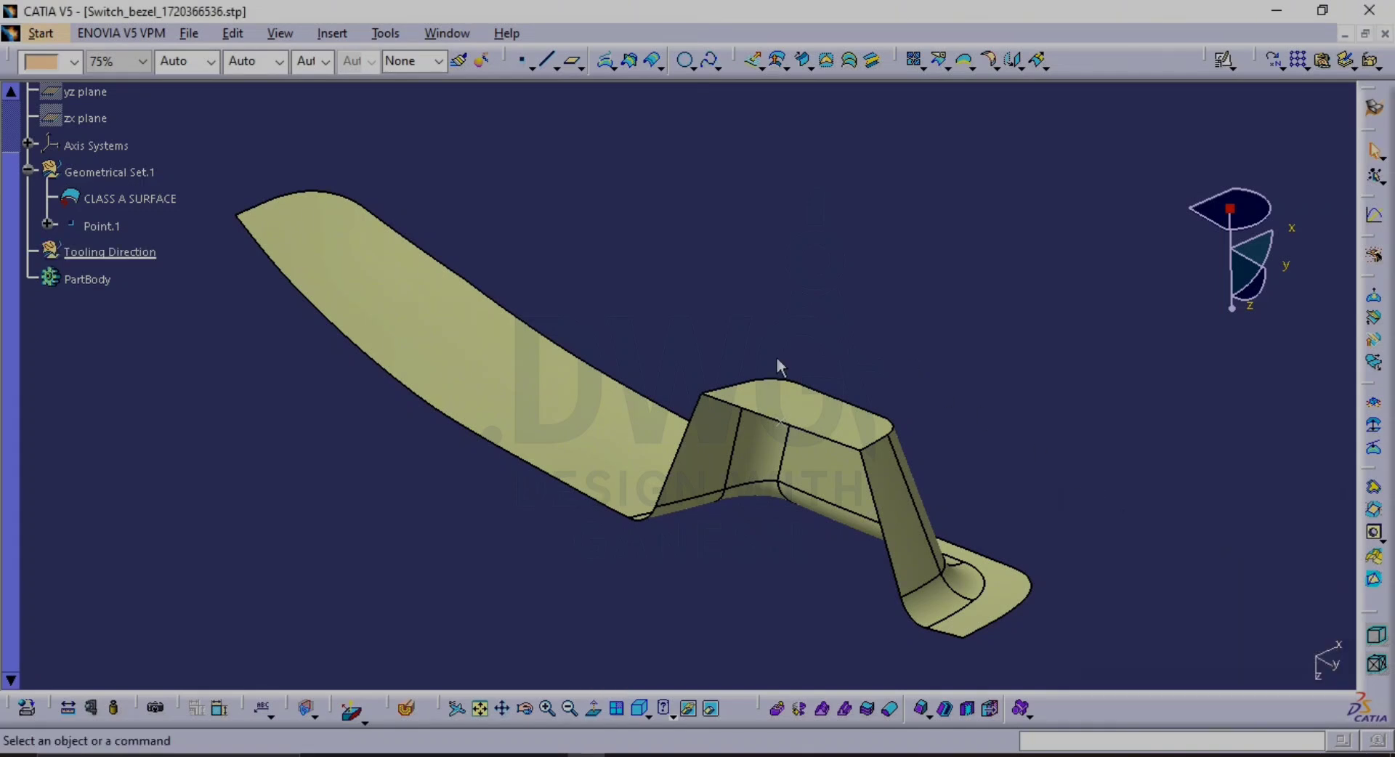
Move Point.1 into the Tooling Direction geometrical set and define that set as the work object
right_click(92, 225)
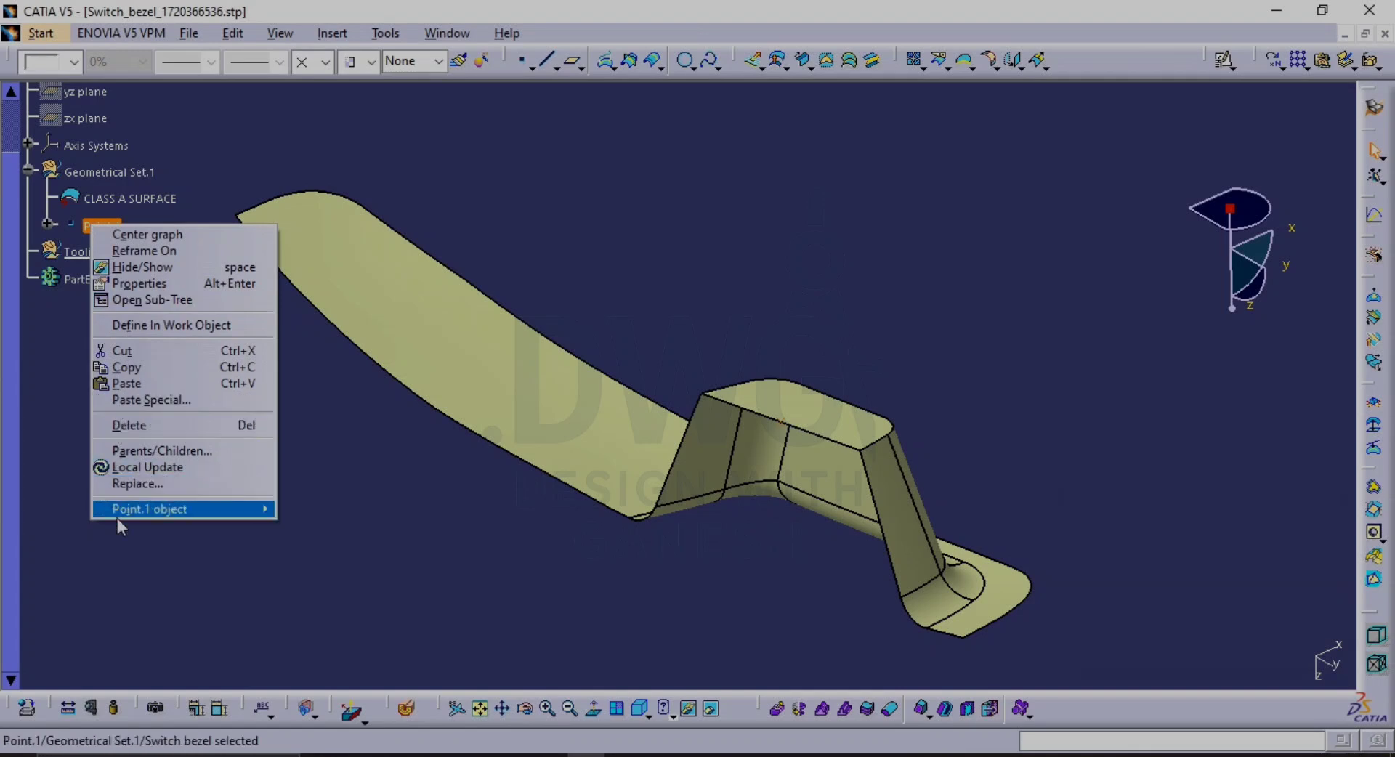
mouse_move(124, 512)
left_click(363, 566)
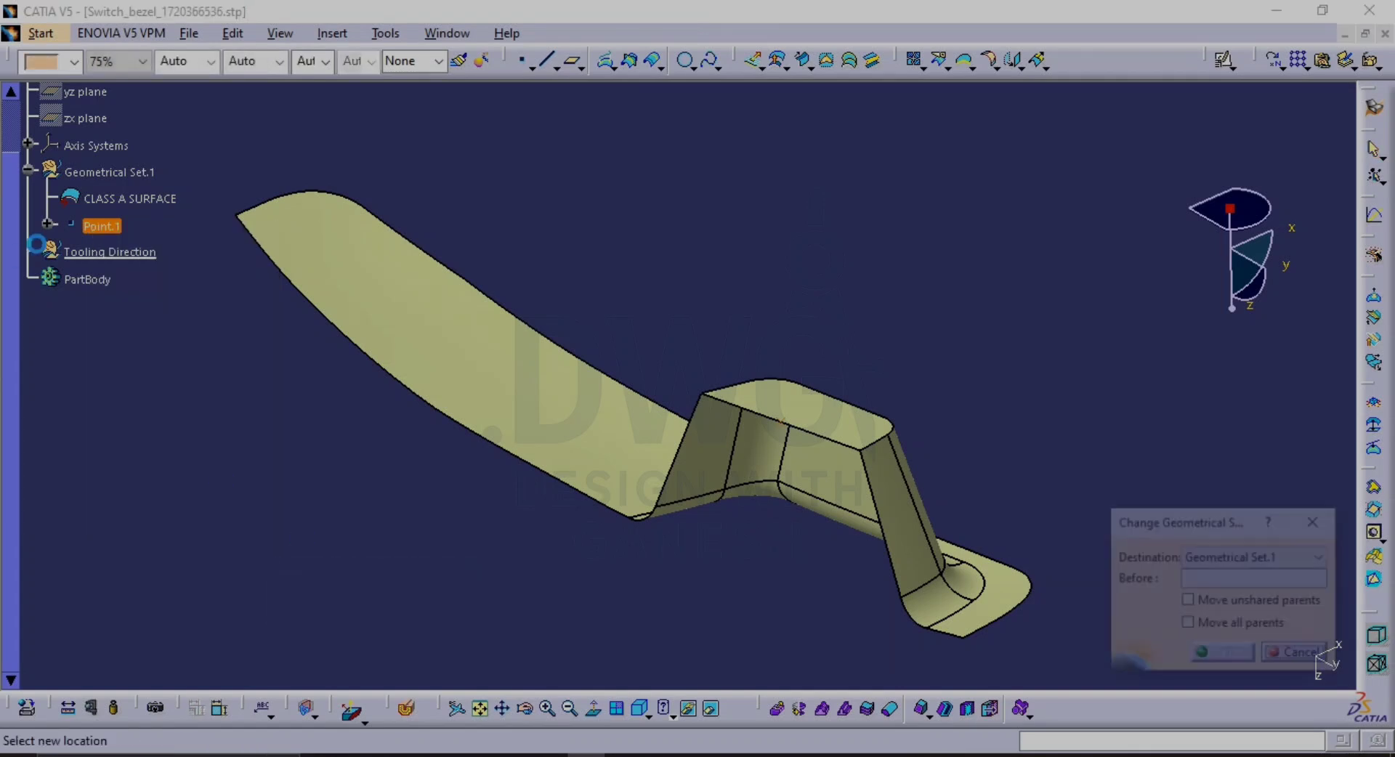
left_click(157, 252)
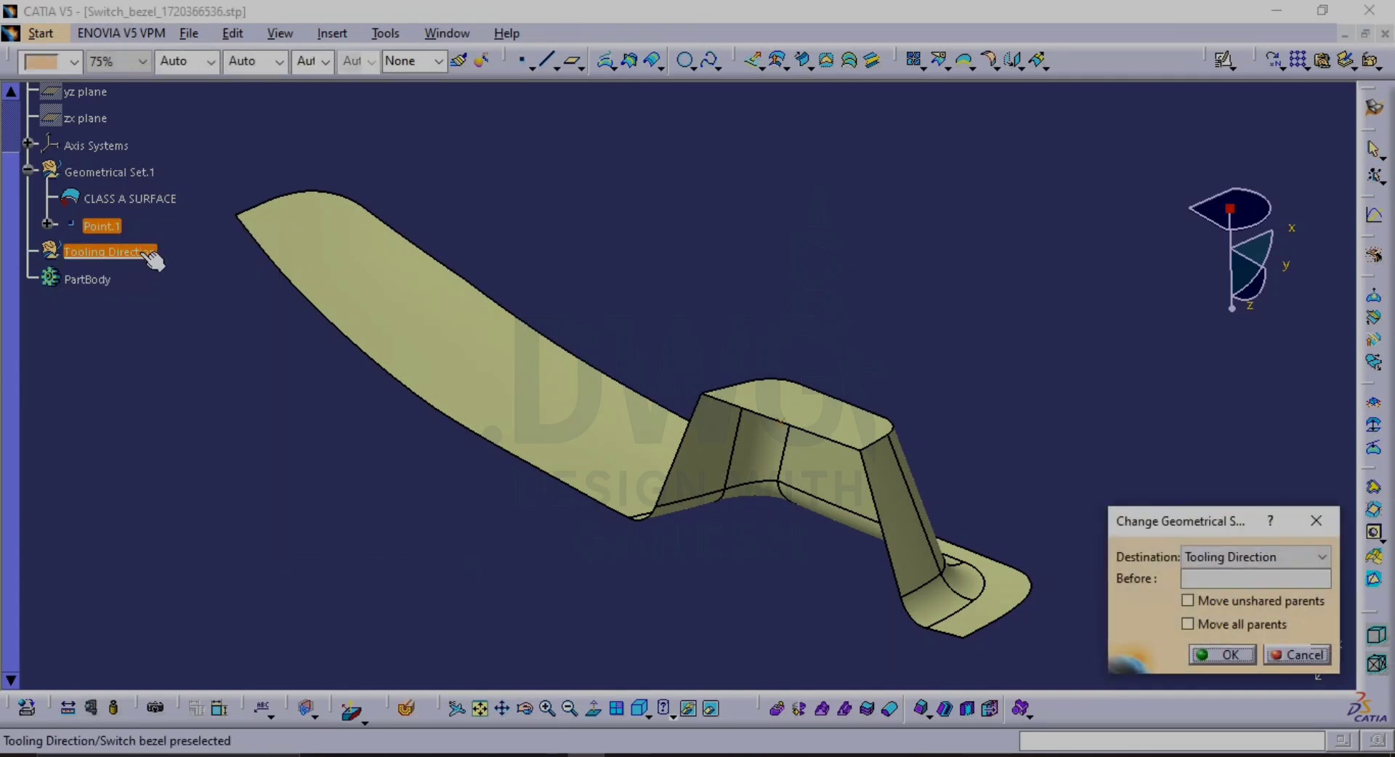
left_click(1210, 648)
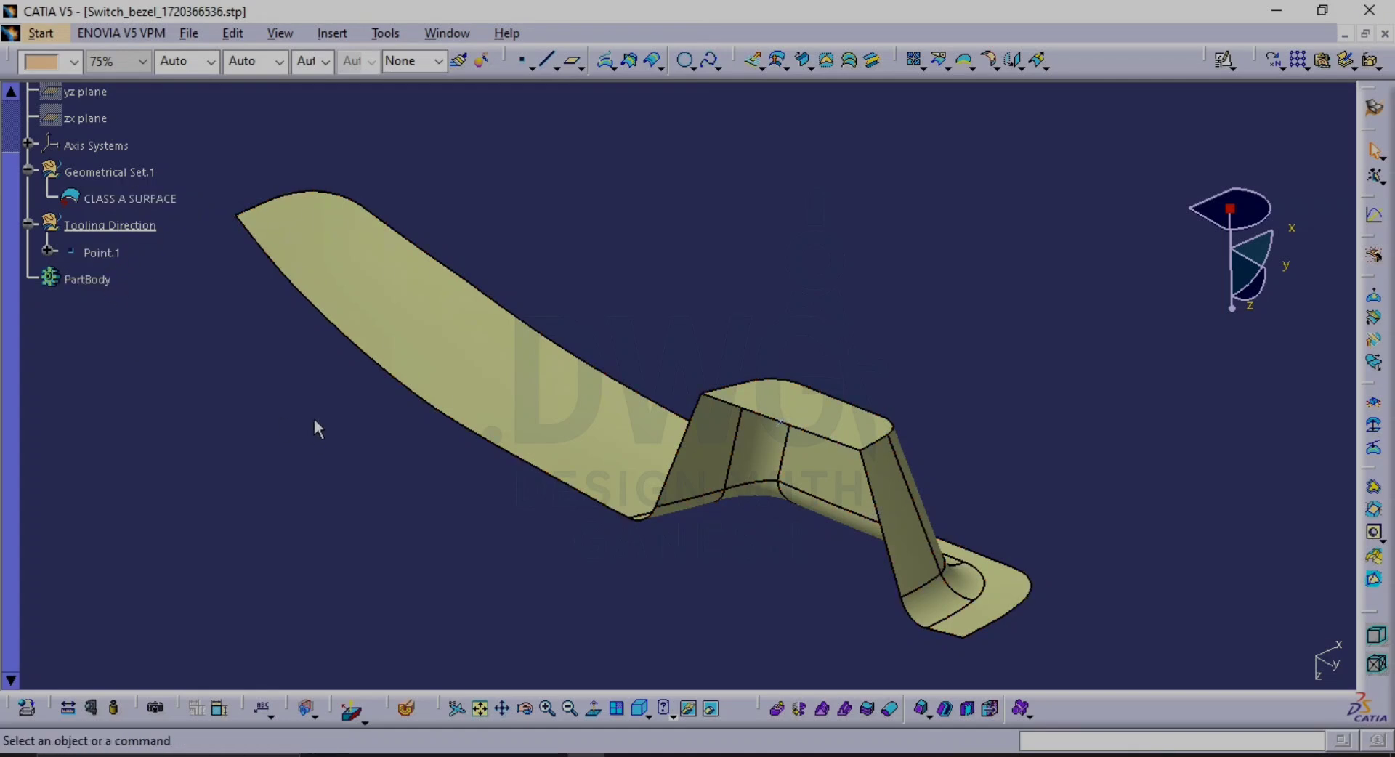
right_click(140, 228)
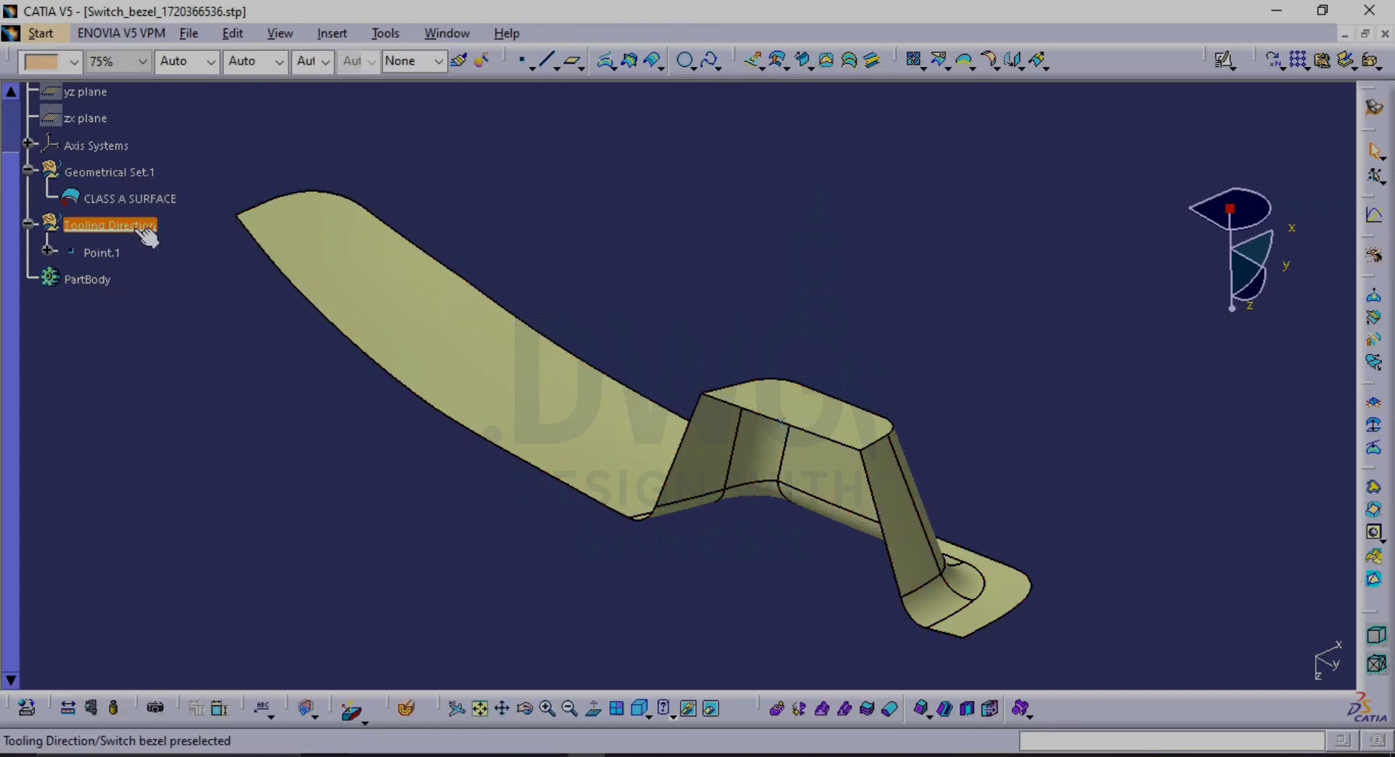
left_click(198, 330)
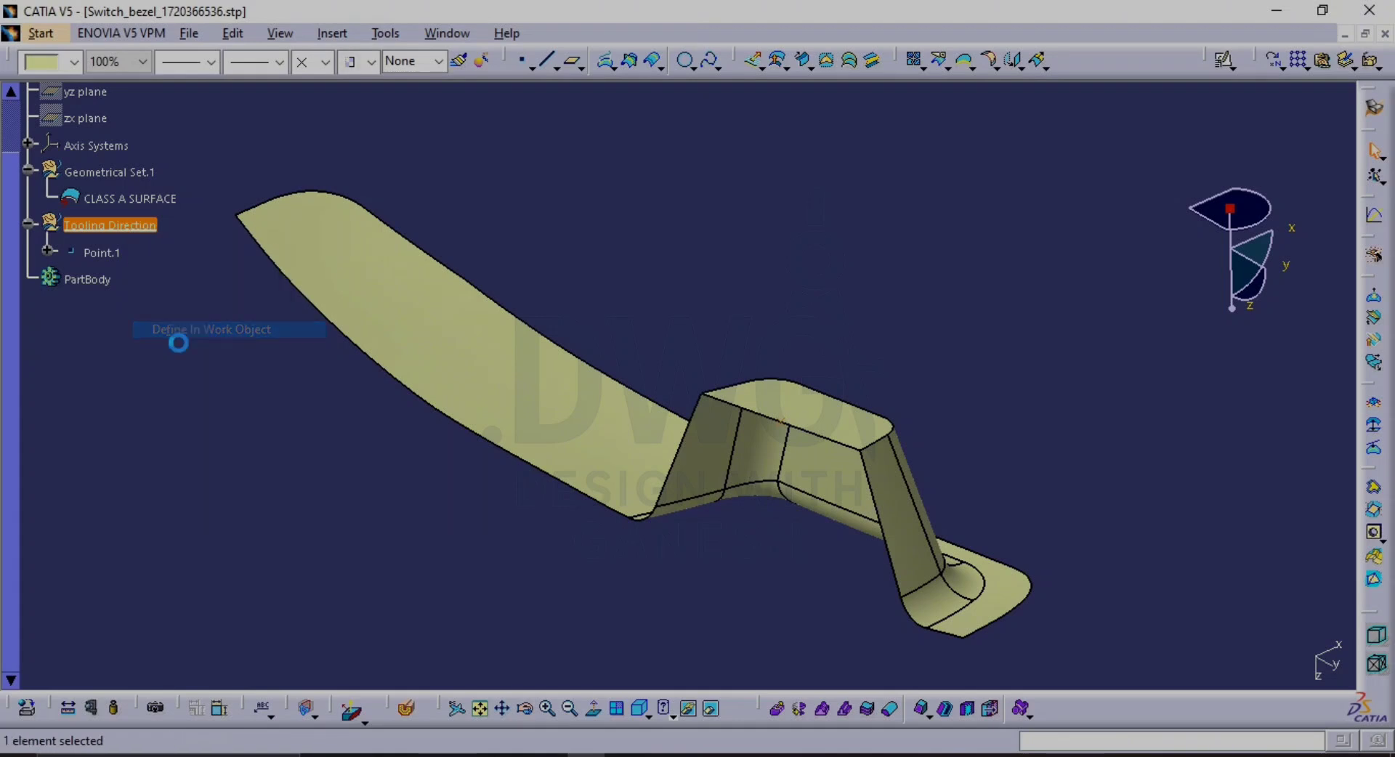
middle_click_drag(685, 372, 725, 372)
middle_click(763, 386)
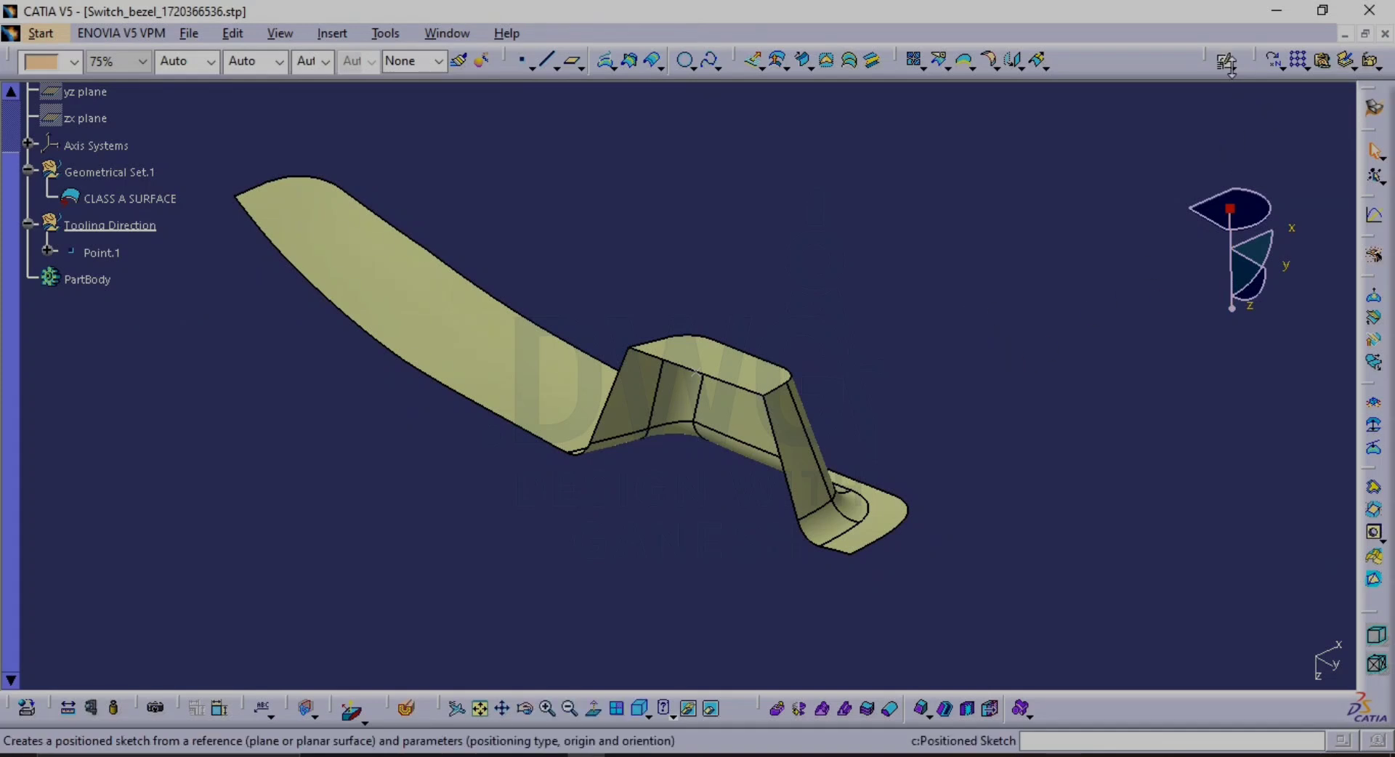
left_click(1224, 63)
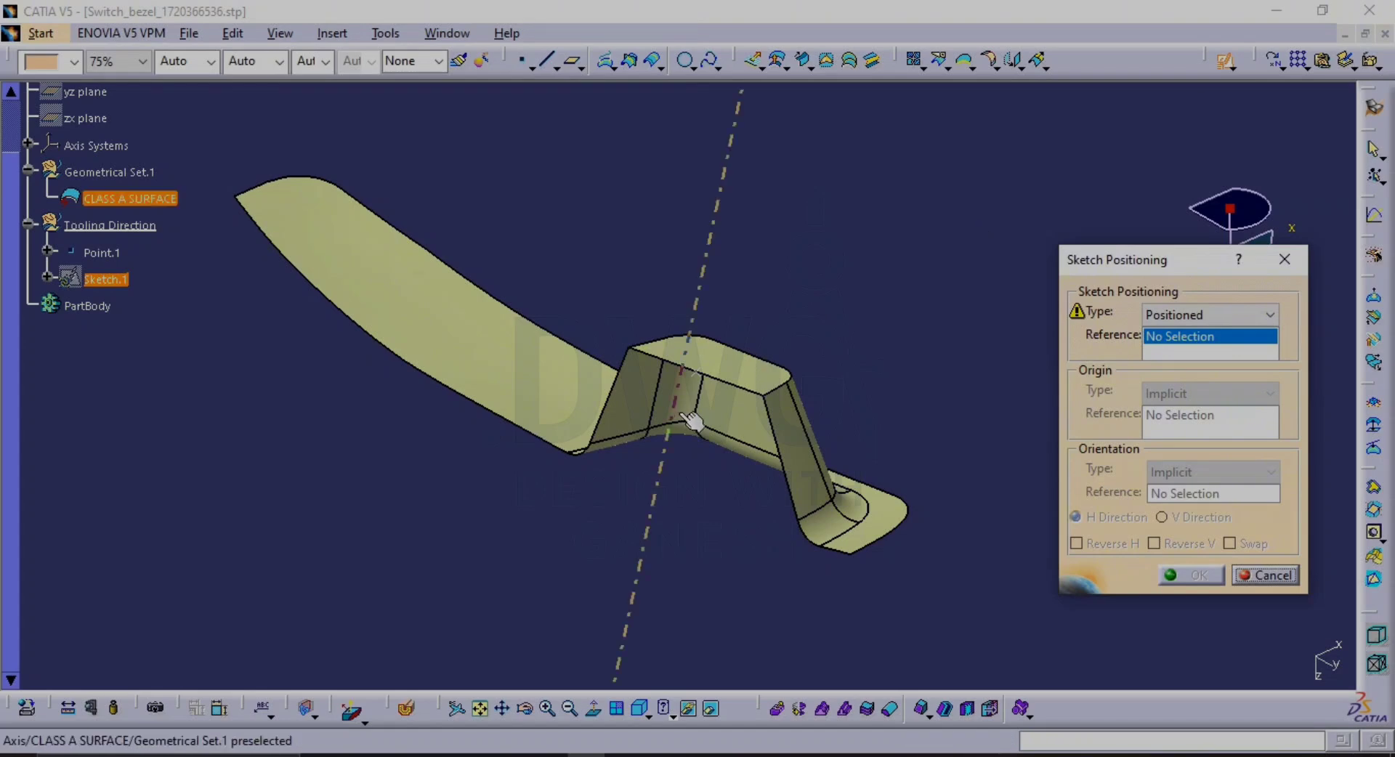
left_click(1265, 574)
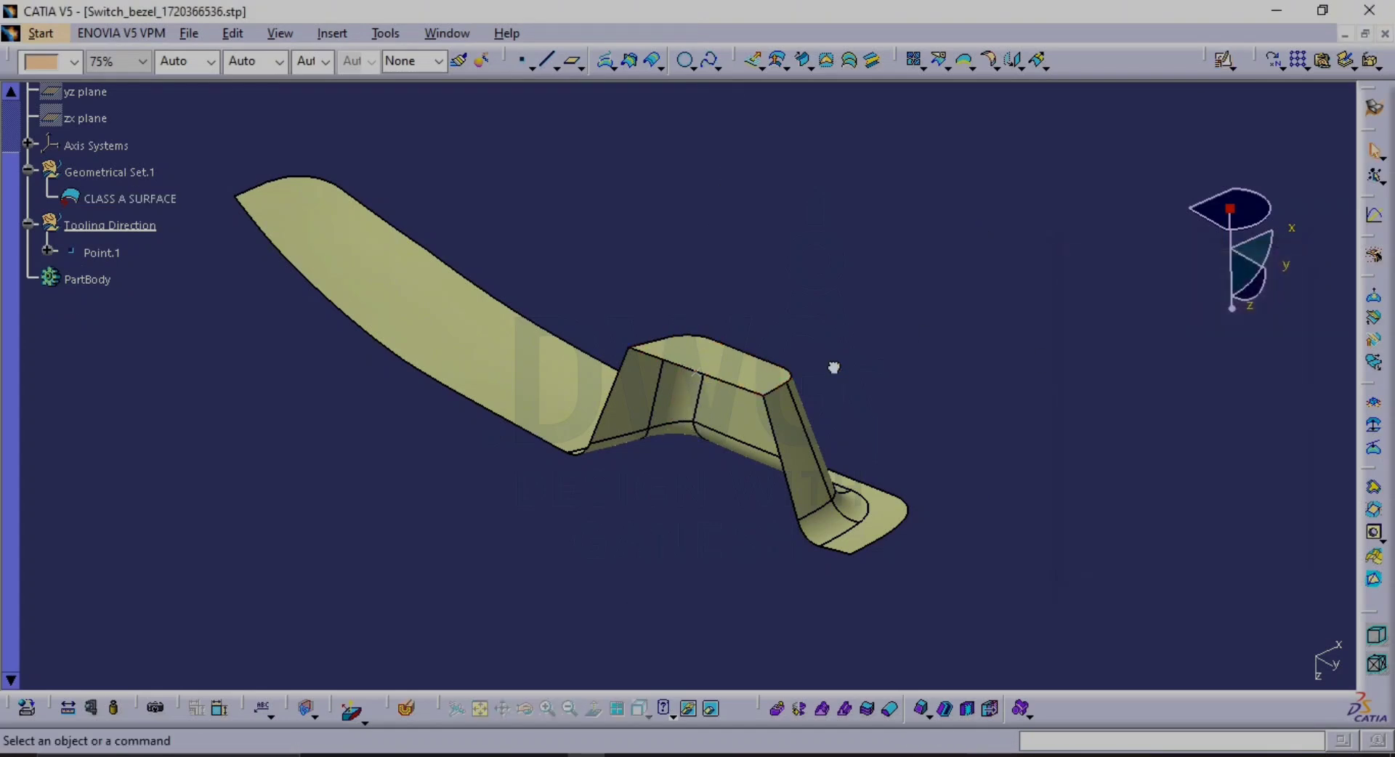
Create a standard axis system with its origin at Point.1
left_click(331, 34)
left_click(364, 168)
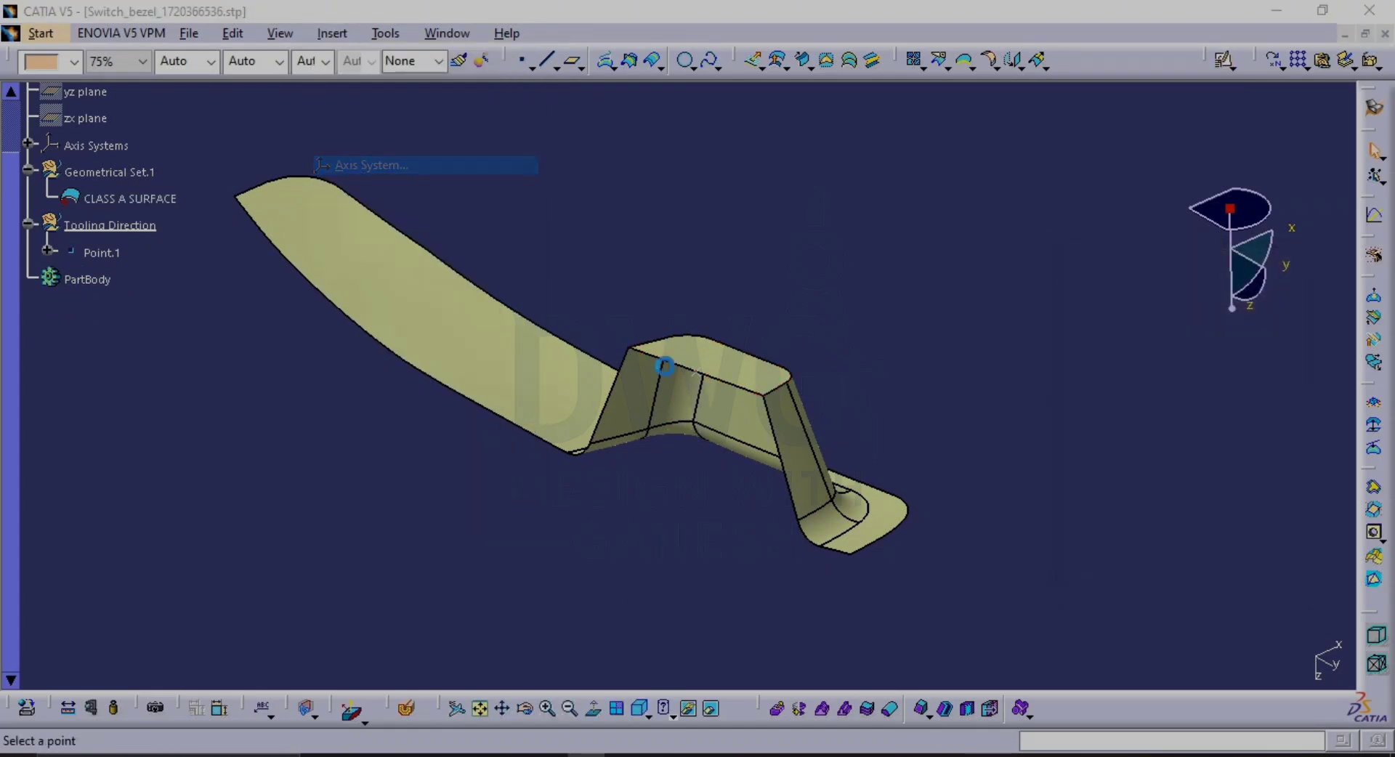
left_click(708, 379)
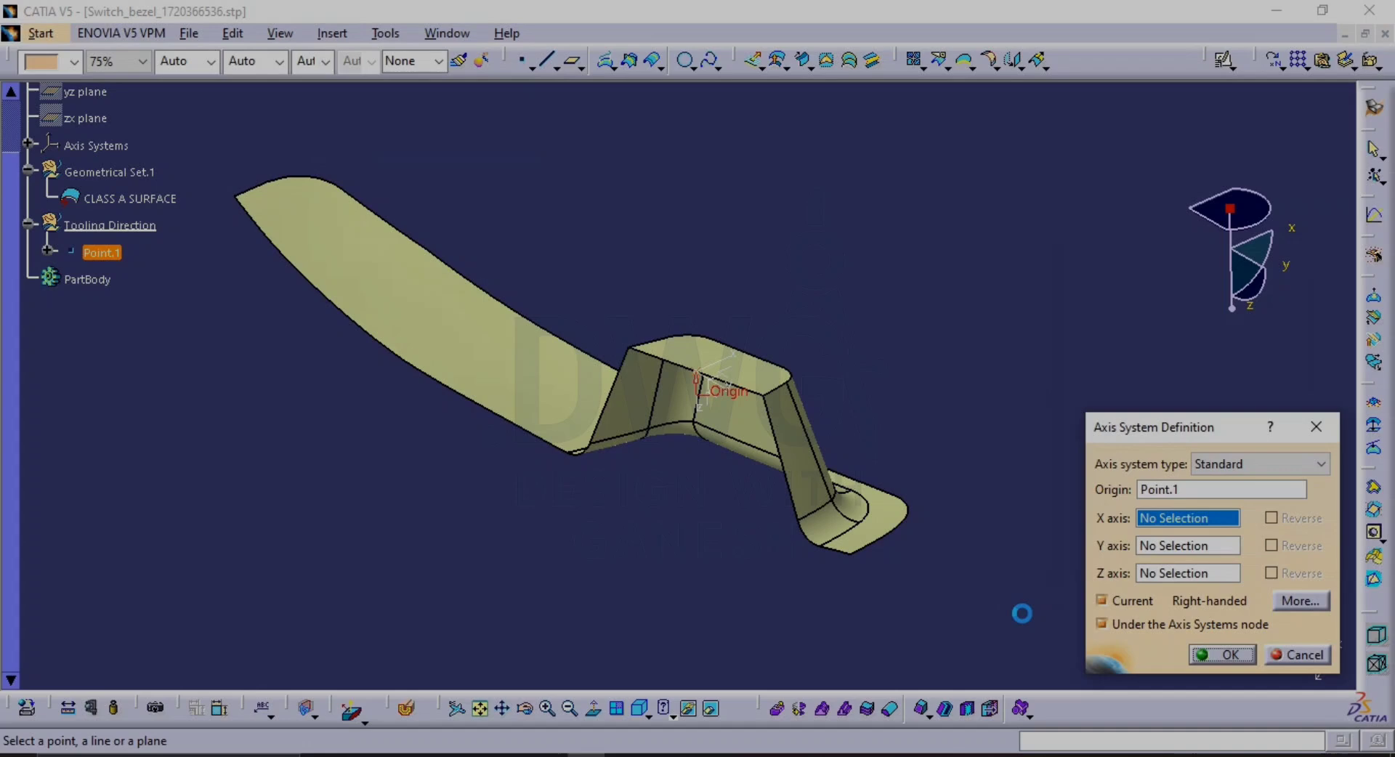
left_click(1223, 655)
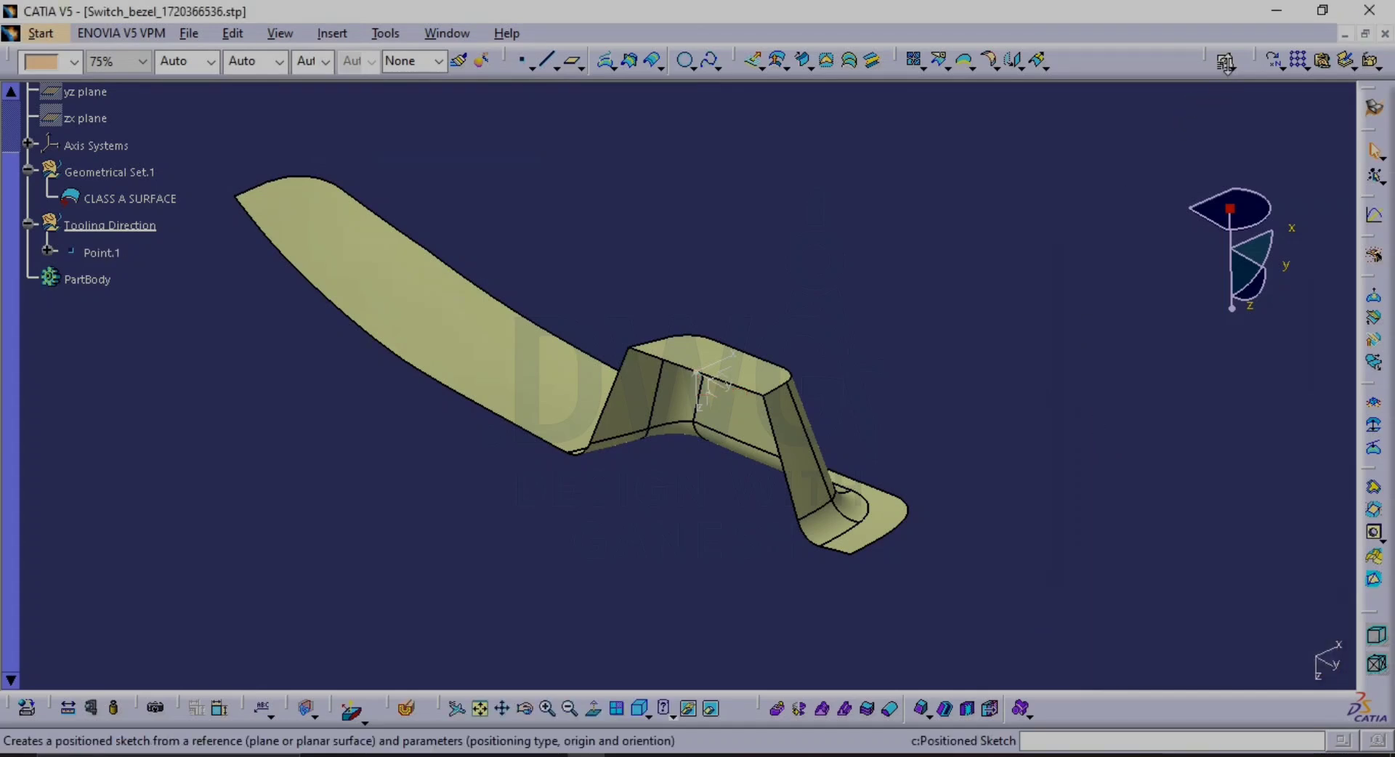
Open a positioned sketch on the new axis system's ZX plane, with Point.1 as the projection point for its origin
left_click(1224, 62)
mouse_move(731, 510)
middle_mouse_down()
mouse_move(772, 423)
mouse_move(773, 374)
mouse_move(651, 281)
middle_mouse_up()
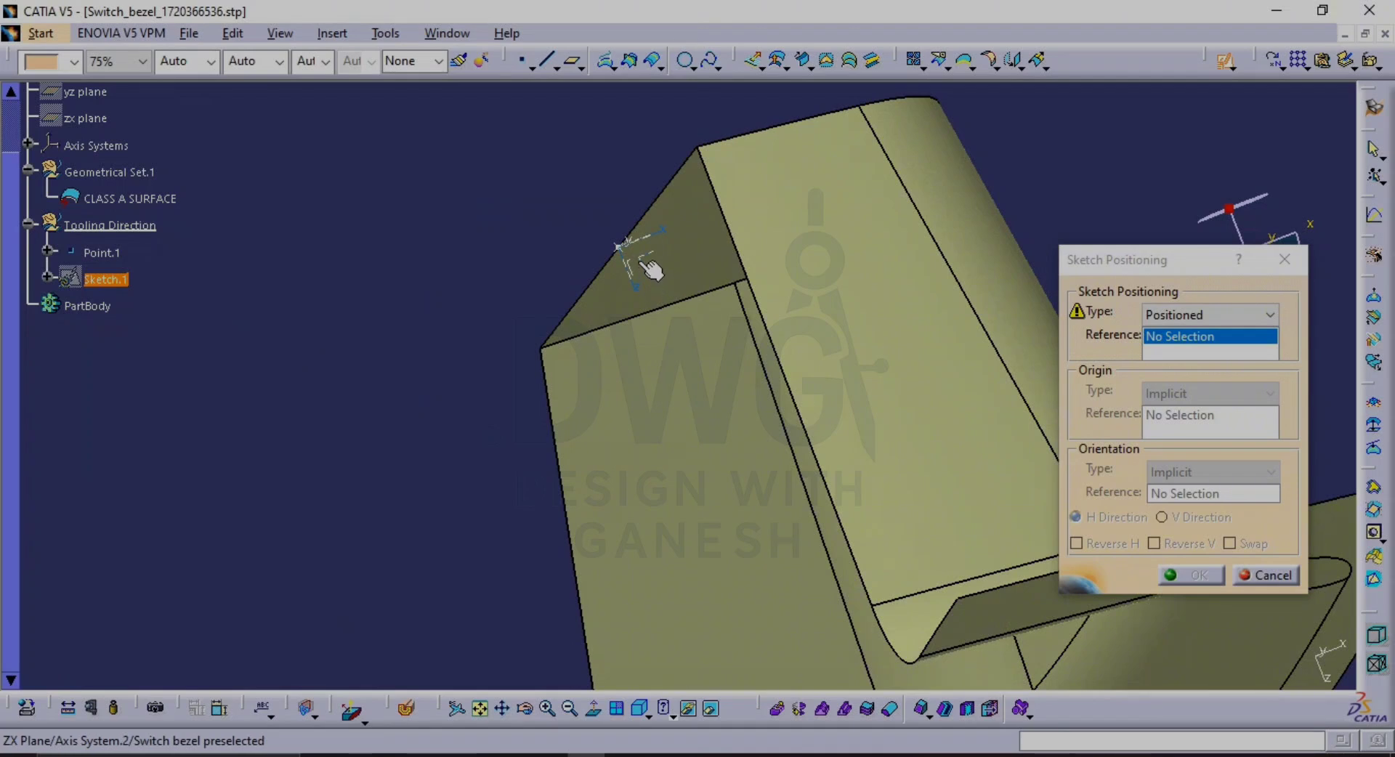
left_click(642, 285)
left_click(1210, 393)
left_click(1181, 445)
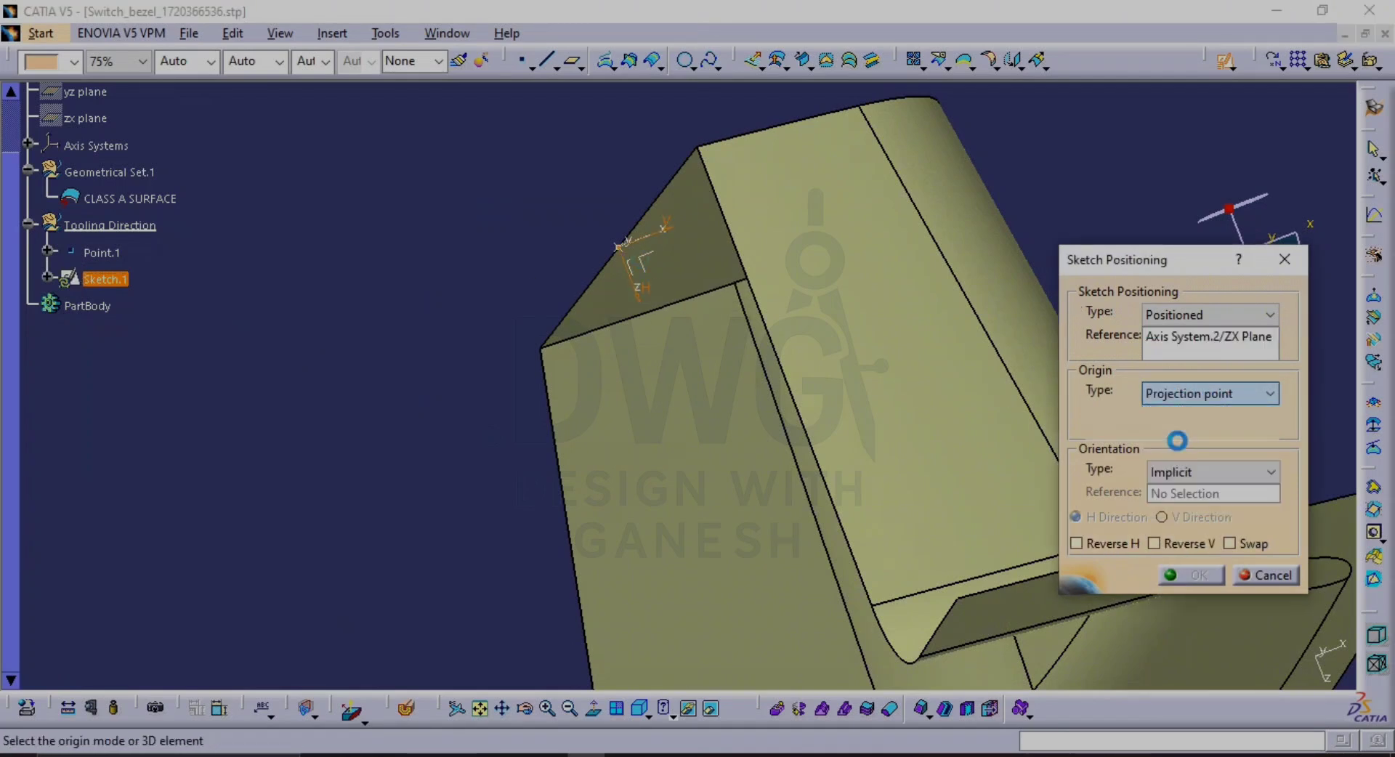
left_click(620, 244)
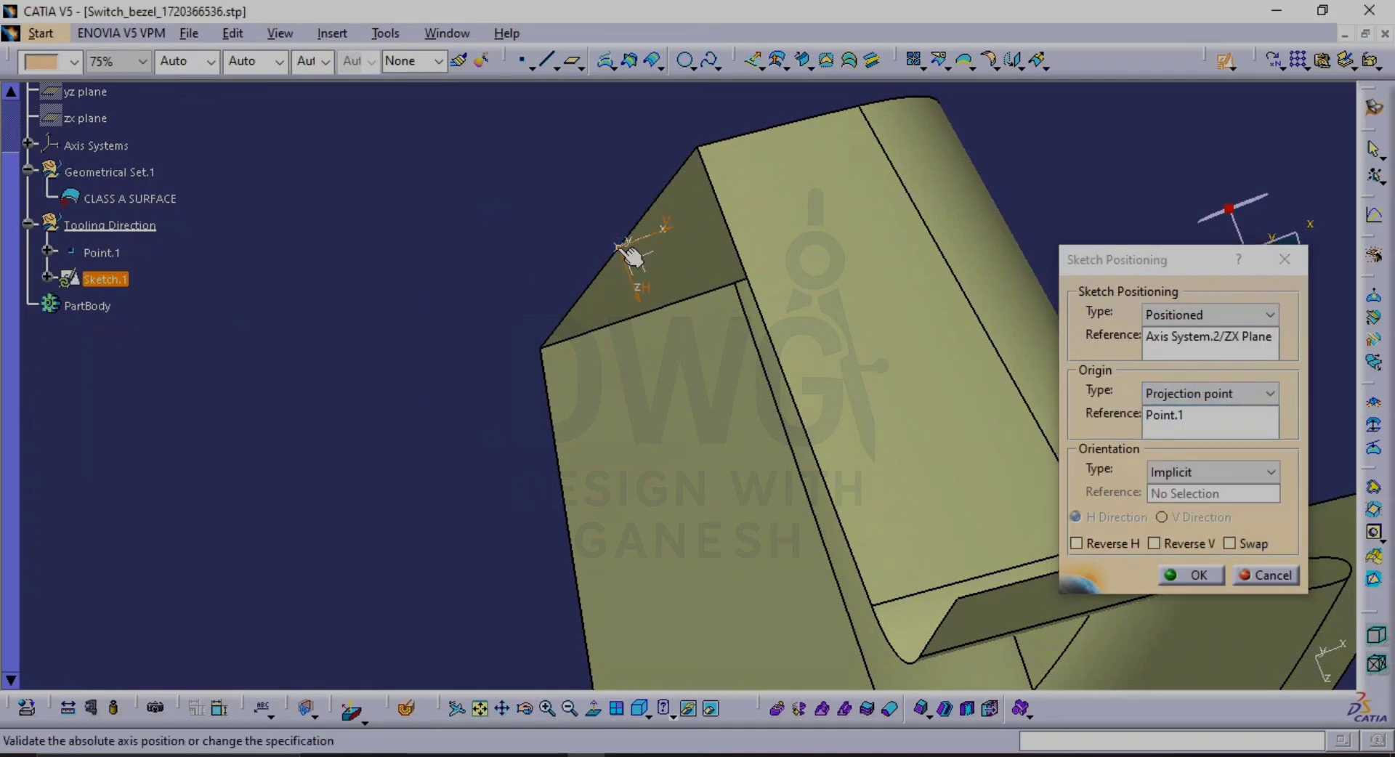
left_click(1191, 574)
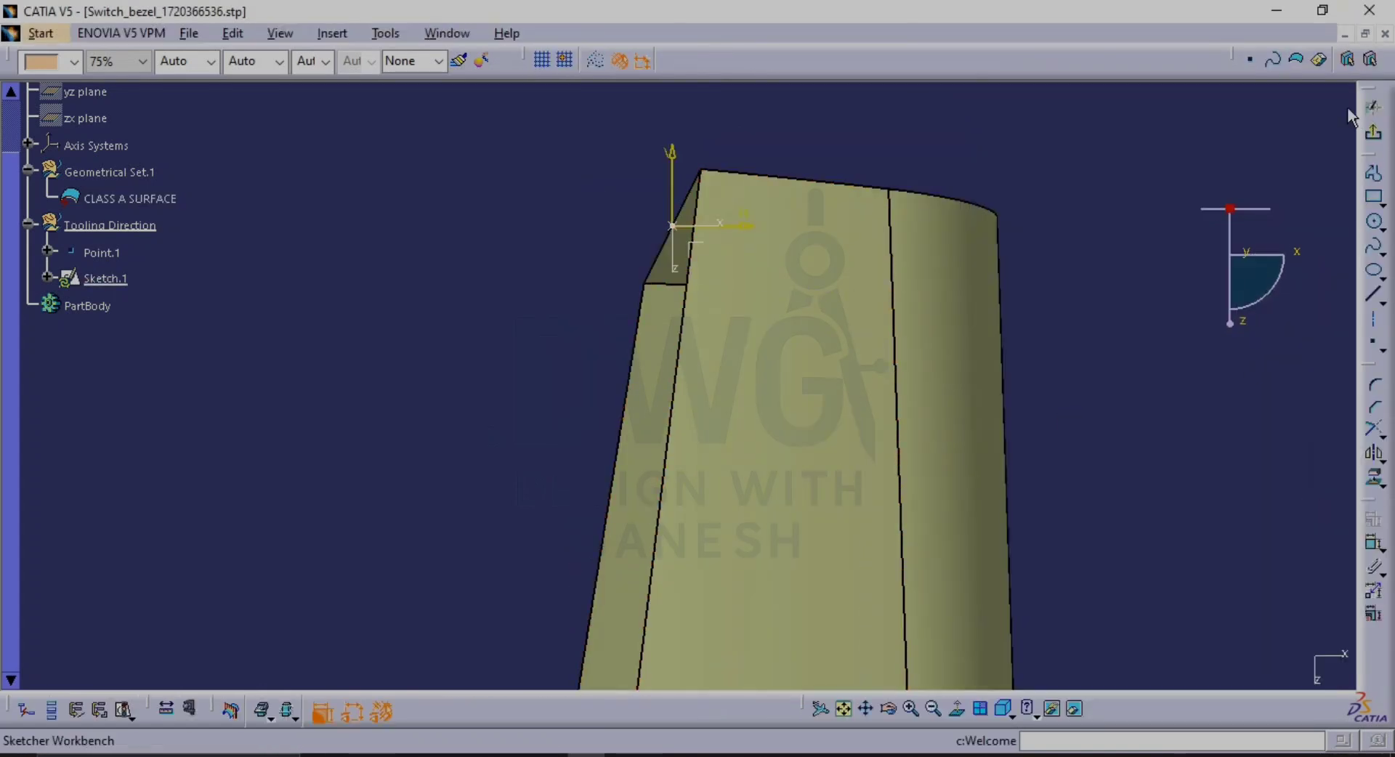
Sketch a slanted line extending symmetrically through the sketch origin, tilted about 18° from the V axis
left_click(1368, 297)
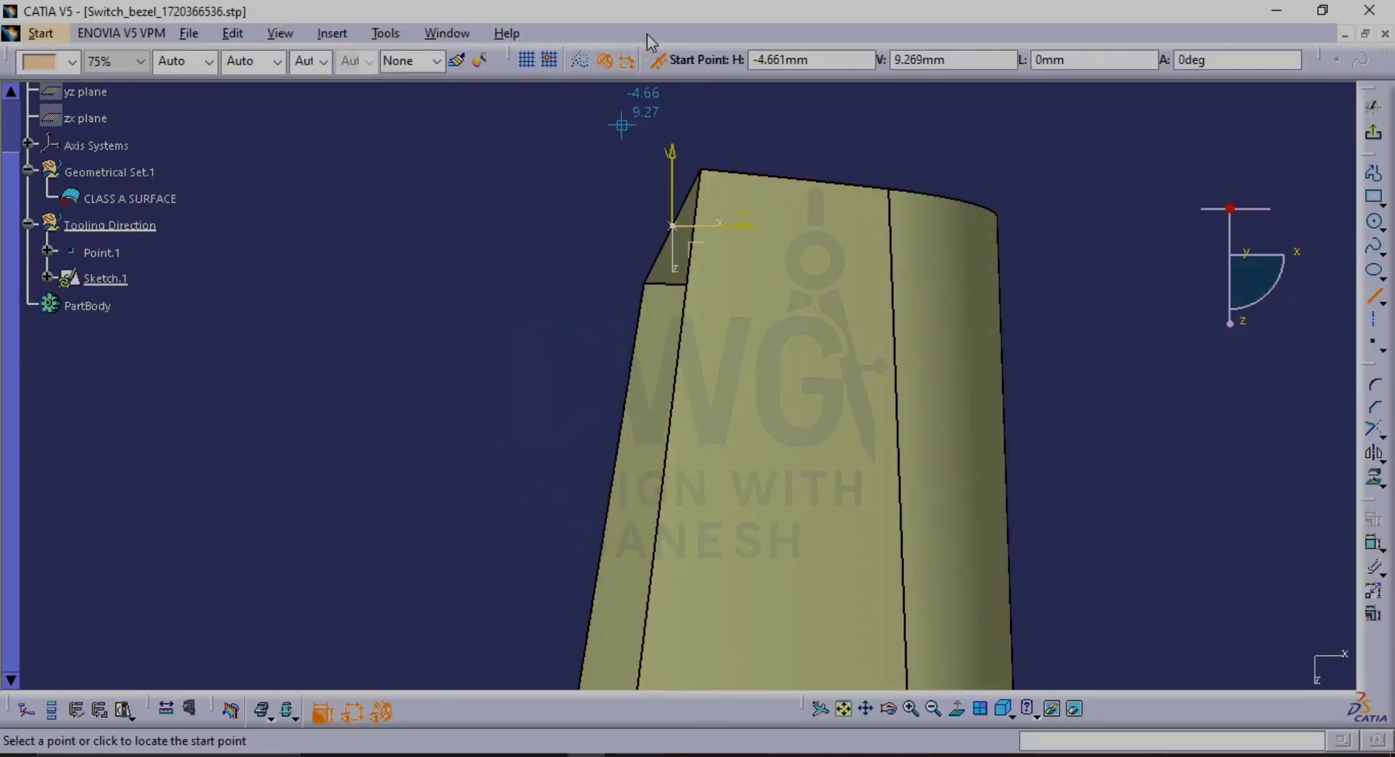
mouse_move(747, 302)
middle_mouse_down()
mouse_move(746, 352)
mouse_move(716, 333)
middle_mouse_up()
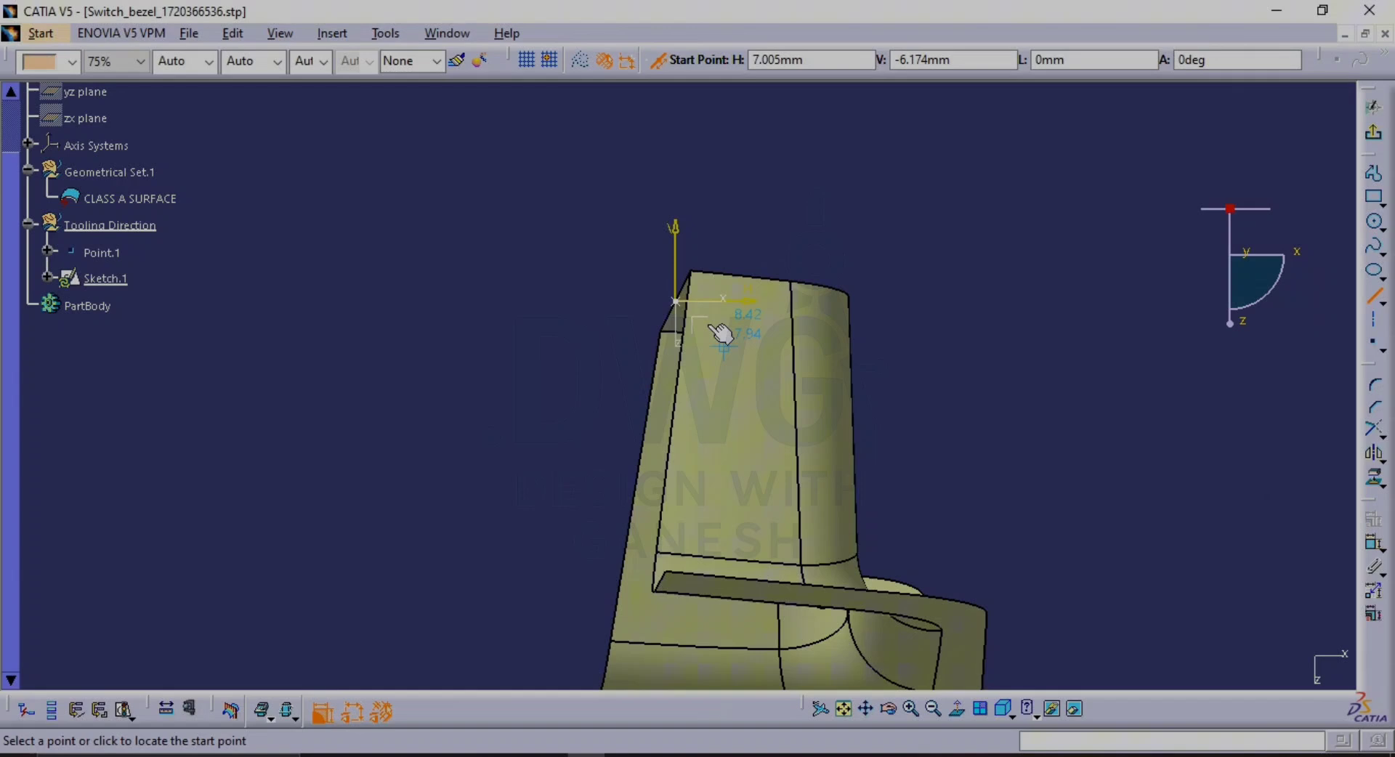
left_click(675, 300)
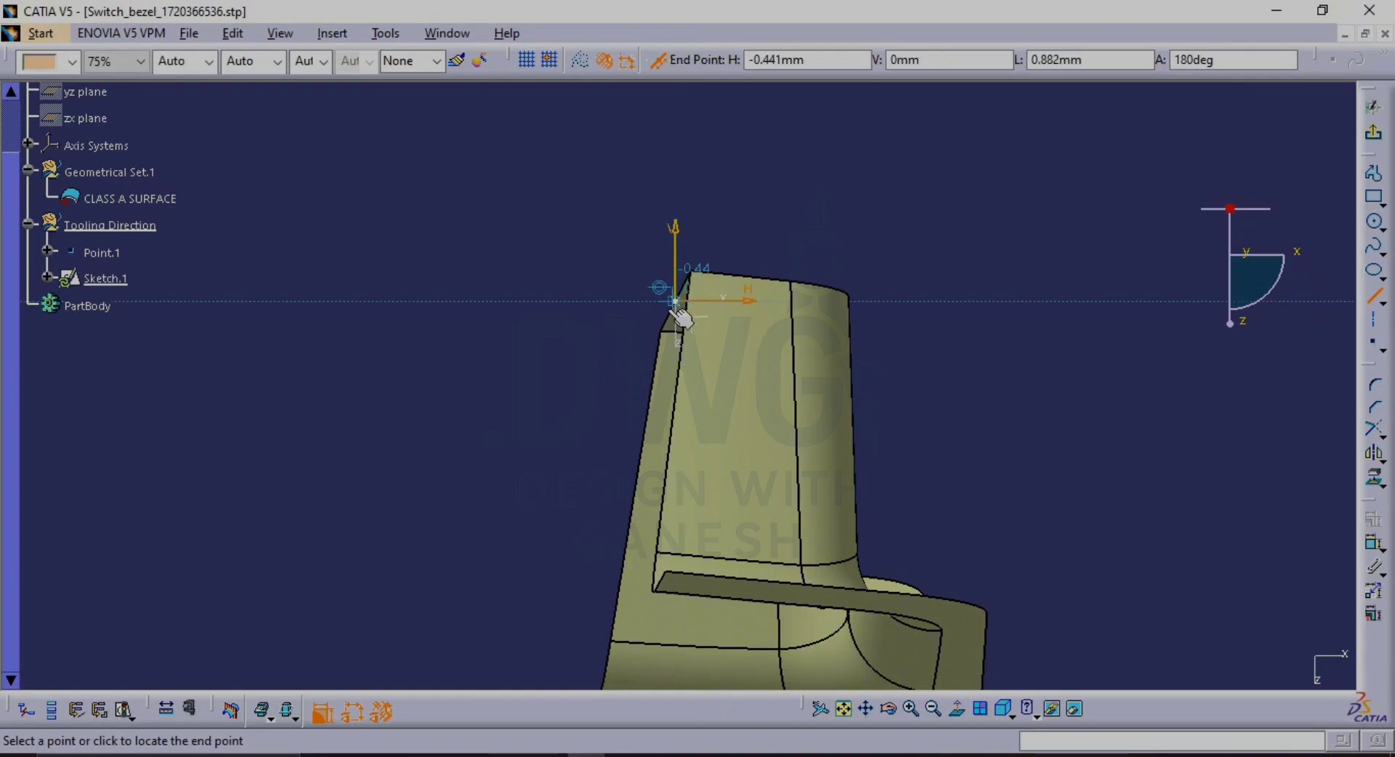
left_click(605, 514)
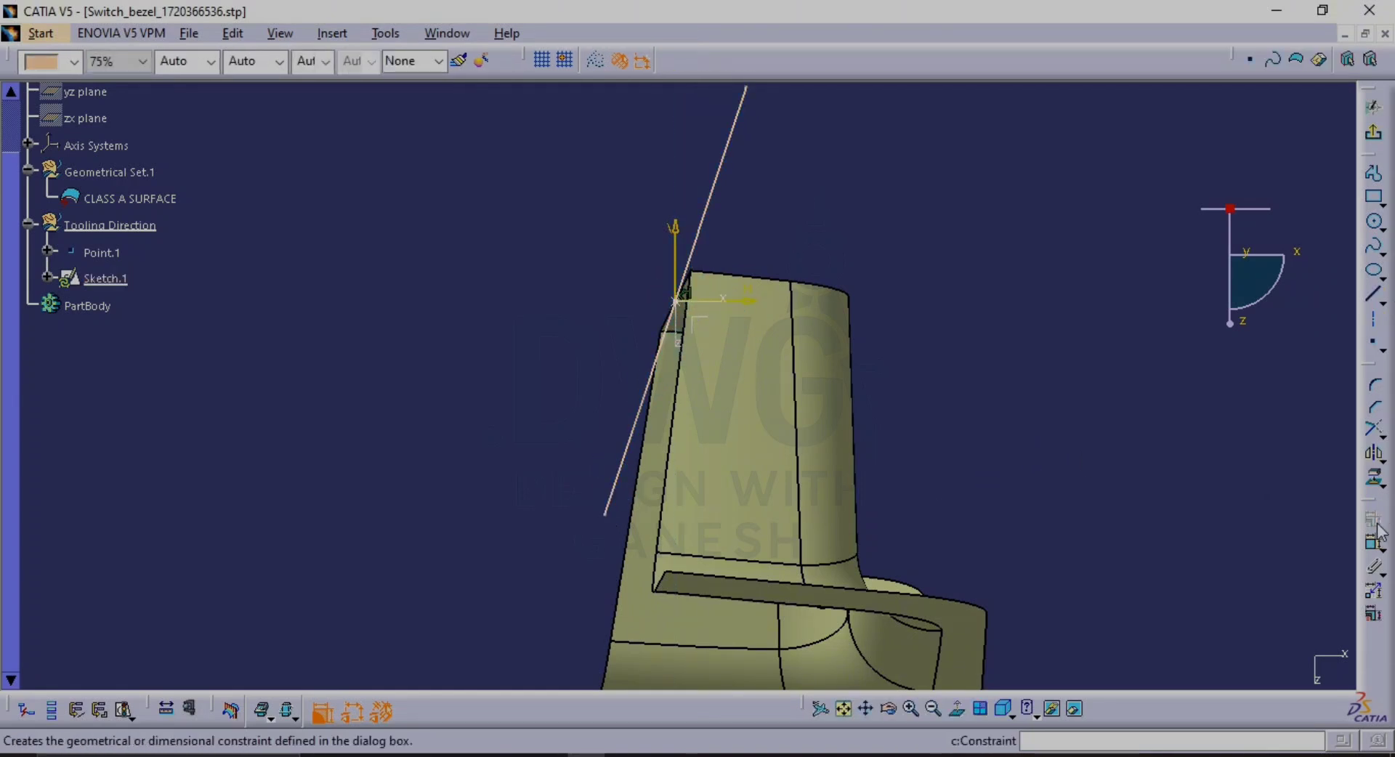
Constrain the angle between the V axis and the slanted line to 4 degrees, and exit the sketch
left_click(1378, 549)
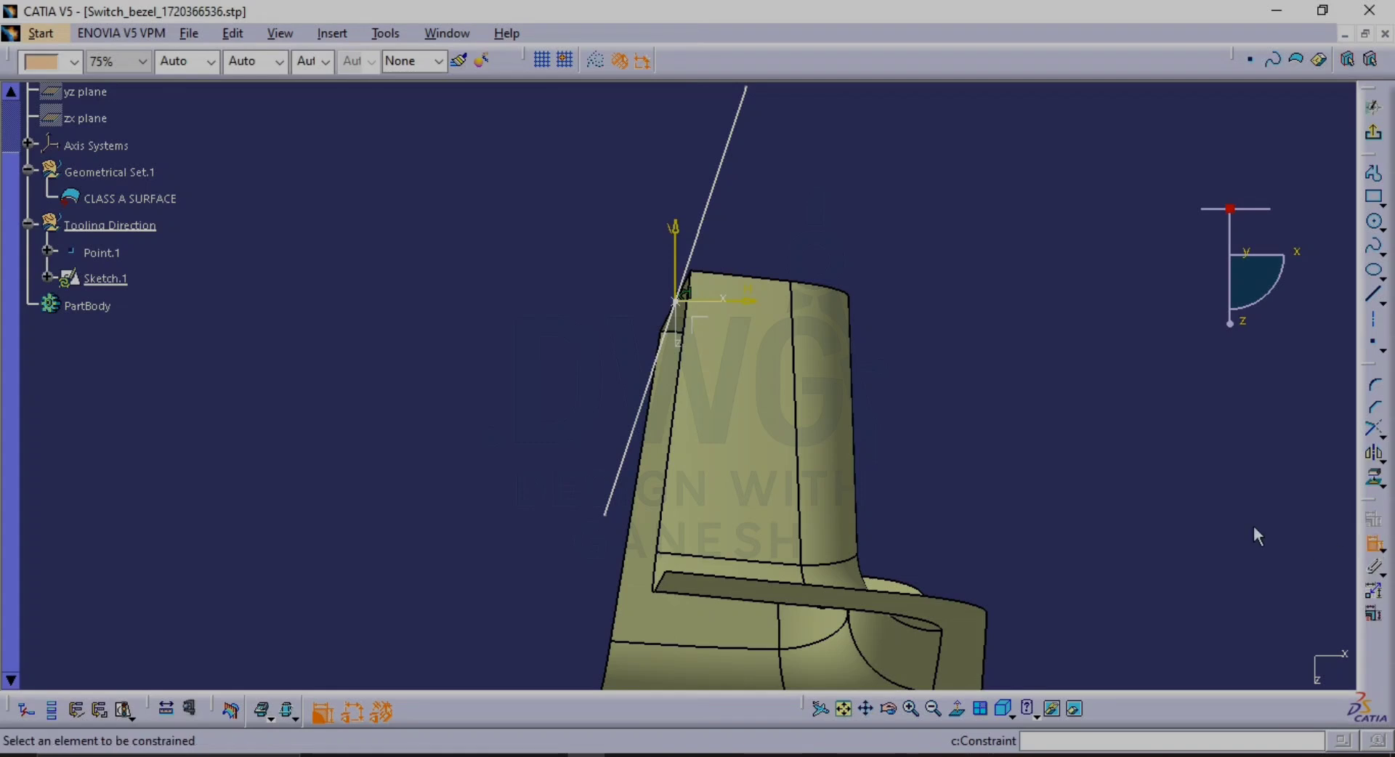
middle_click_drag(879, 332, 891, 454)
left_click(675, 344)
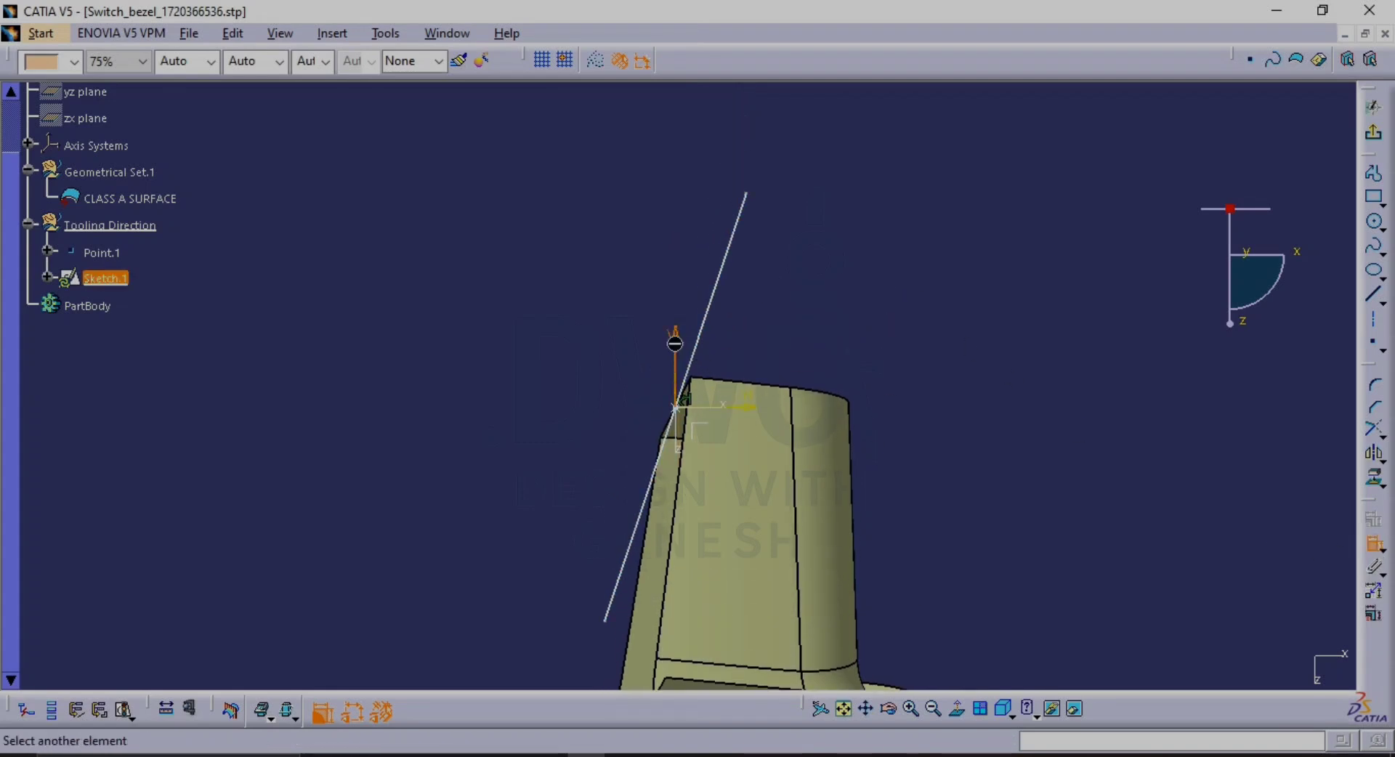
left_click(713, 298)
left_click(711, 166)
double_click(711, 166)
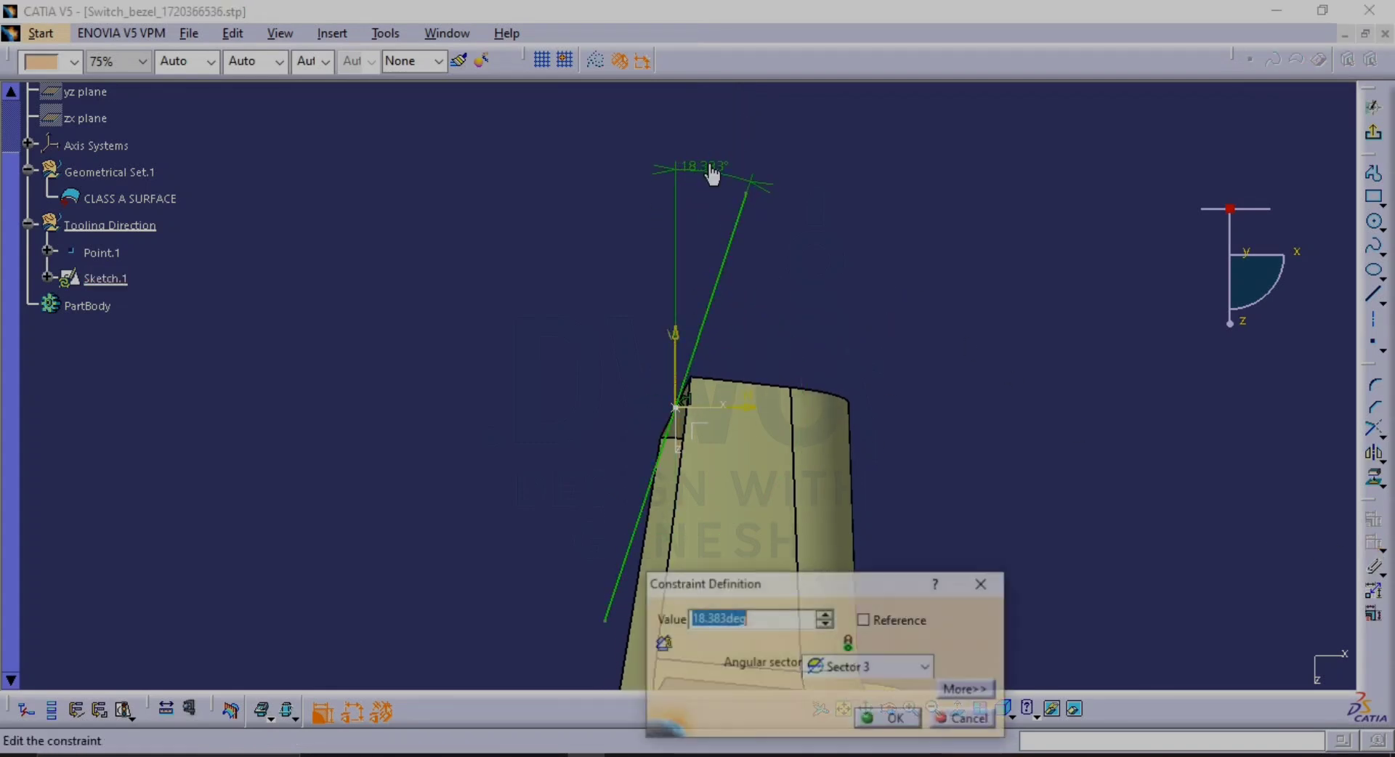
type("4")
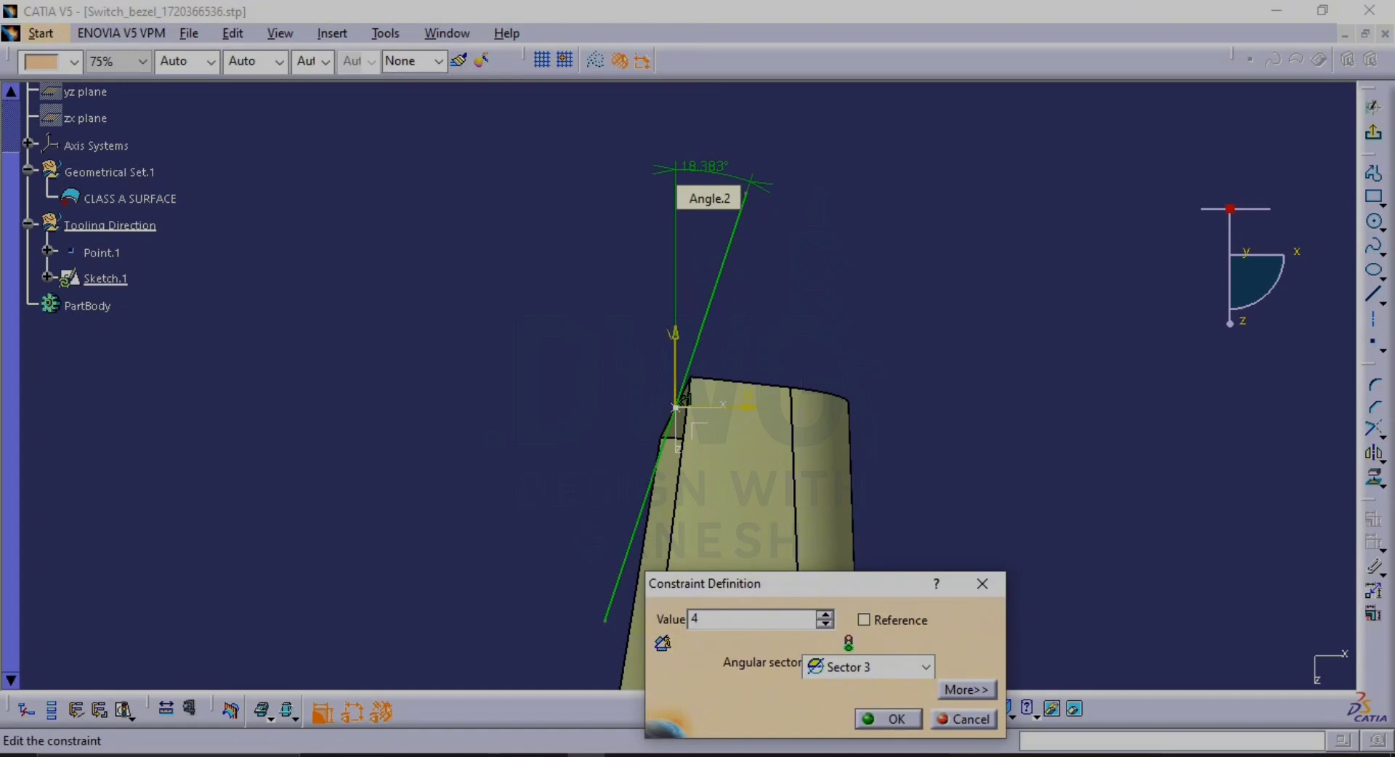
key("Return")
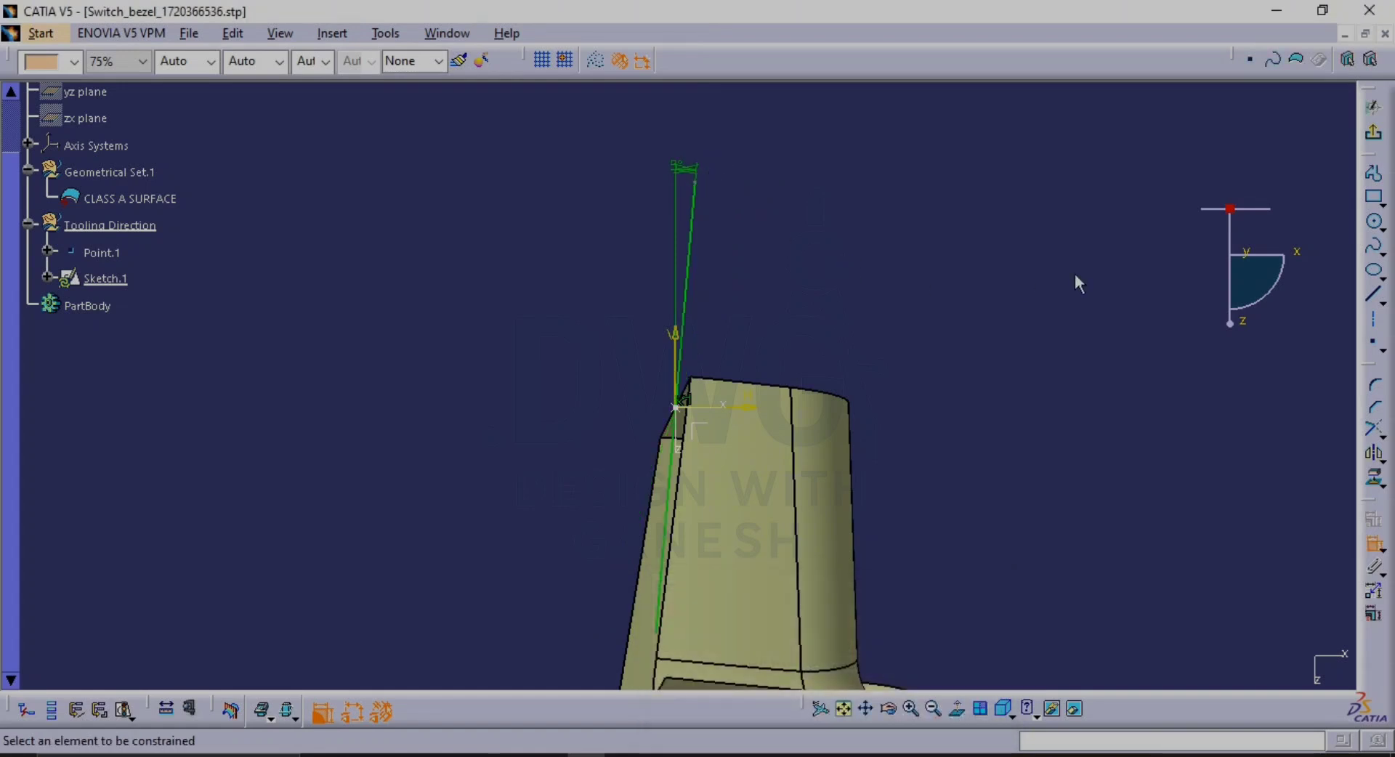
left_click(1373, 132)
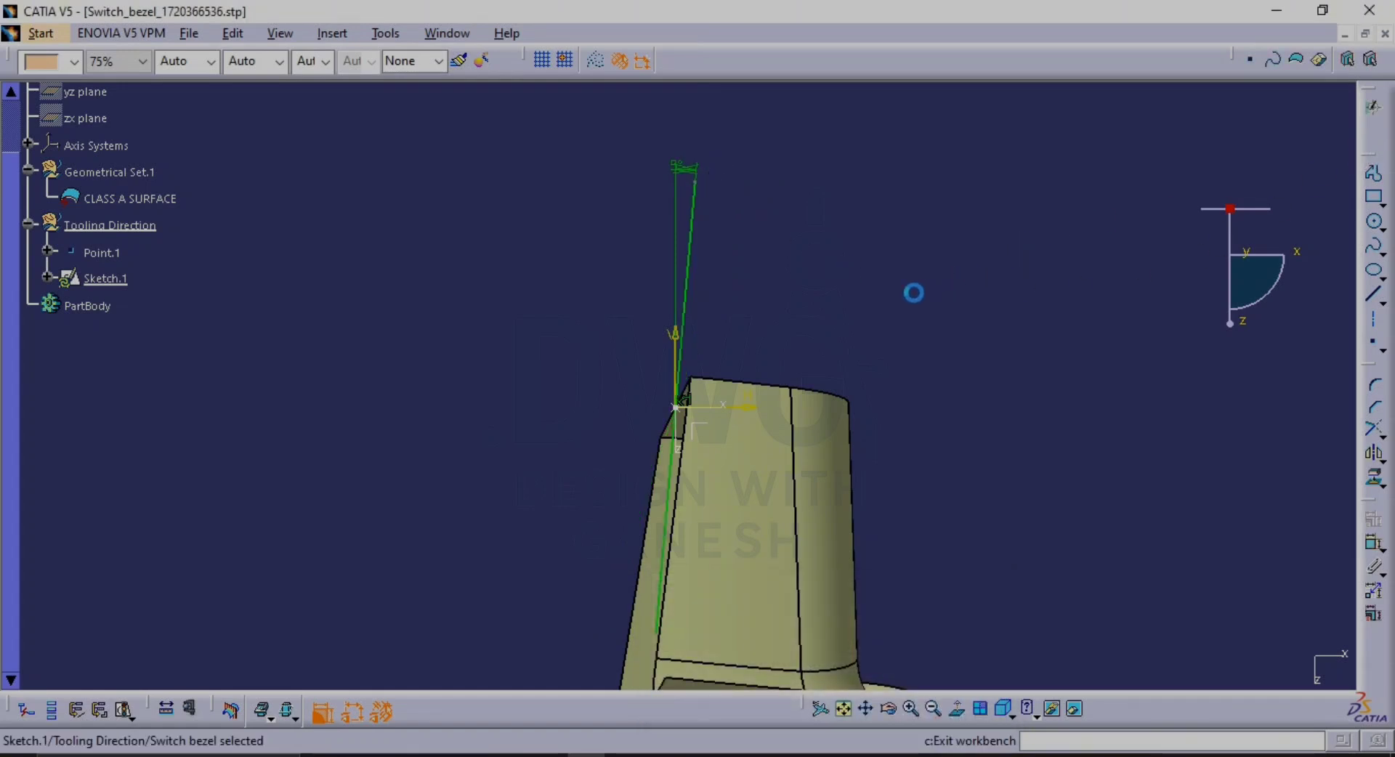
Set up a draft analysis of the CLASS A SURFACE with the compass aligned to the slanted sketch line and the direction inverted
middle_click_drag(764, 289, 844, 471)
mouse_move(678, 342)
middle_mouse_down()
mouse_move(752, 437)
mouse_move(861, 389)
middle_mouse_up()
left_click(925, 283)
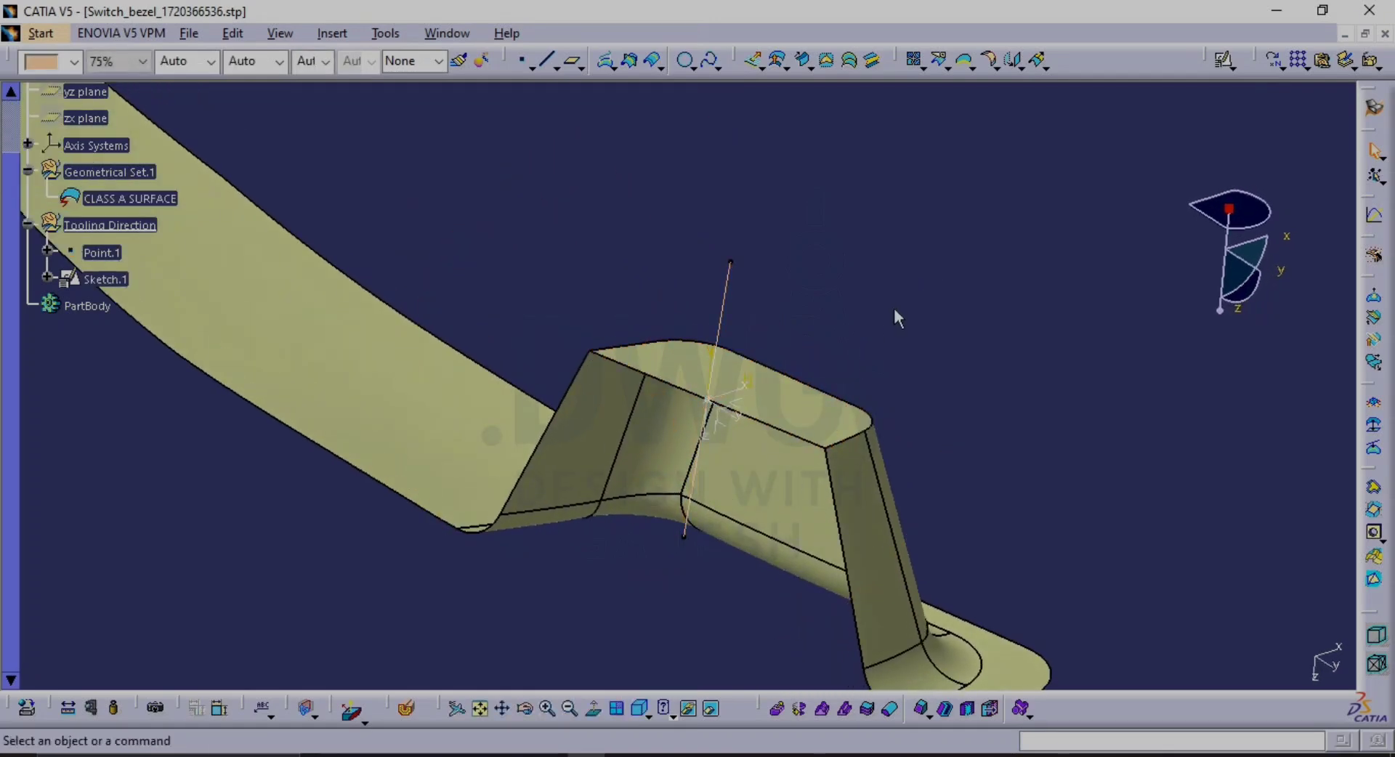
middle_click_drag(893, 309, 944, 305)
middle_click_drag(764, 303, 691, 489)
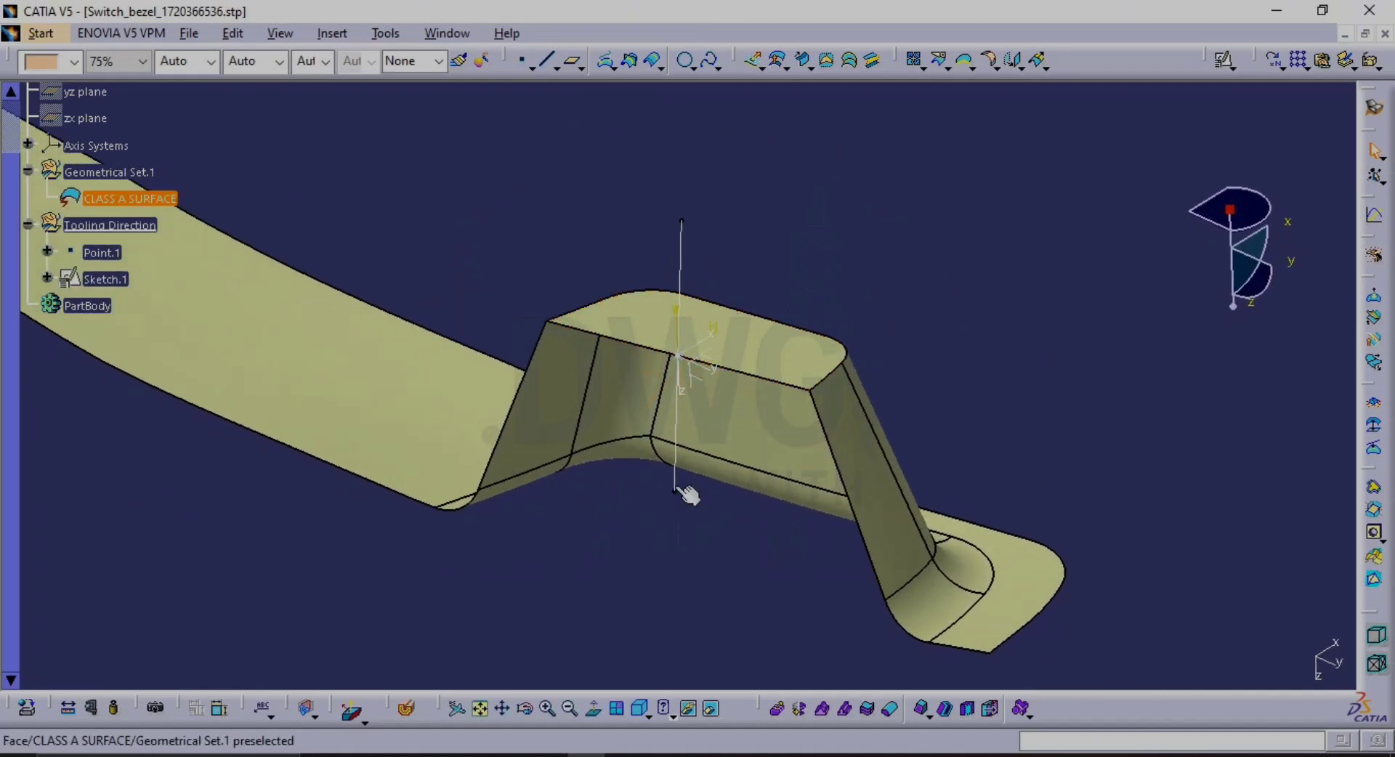
left_click(353, 706)
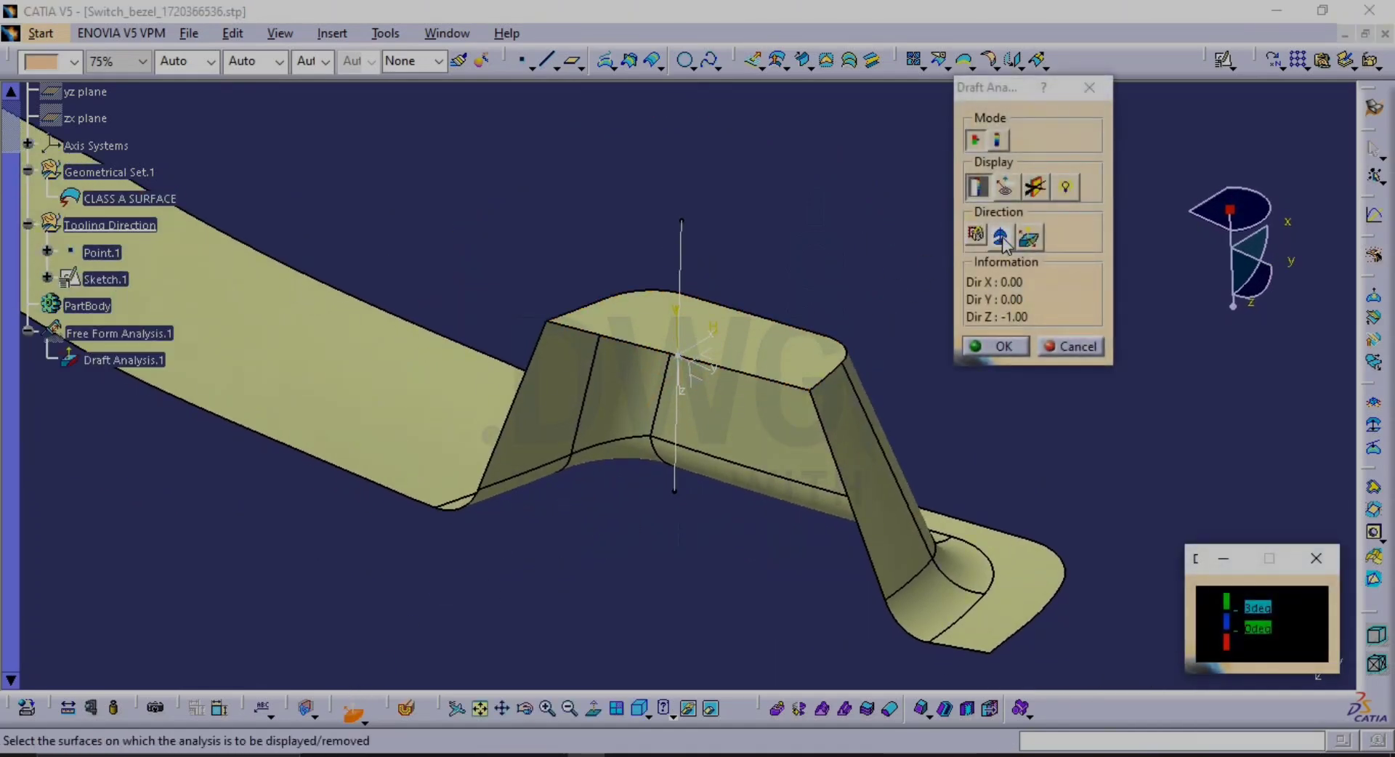
left_click(1001, 239)
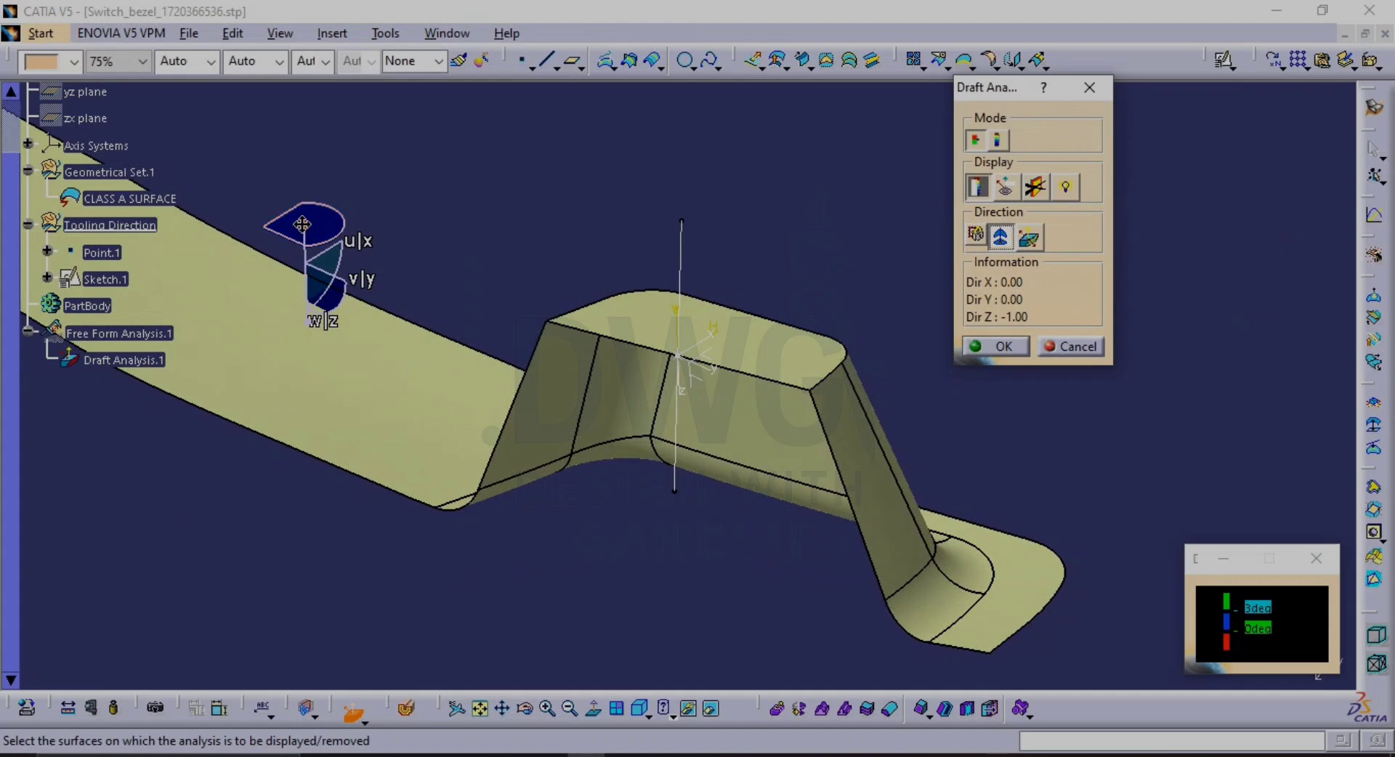
left_click_drag(304, 226, 680, 237)
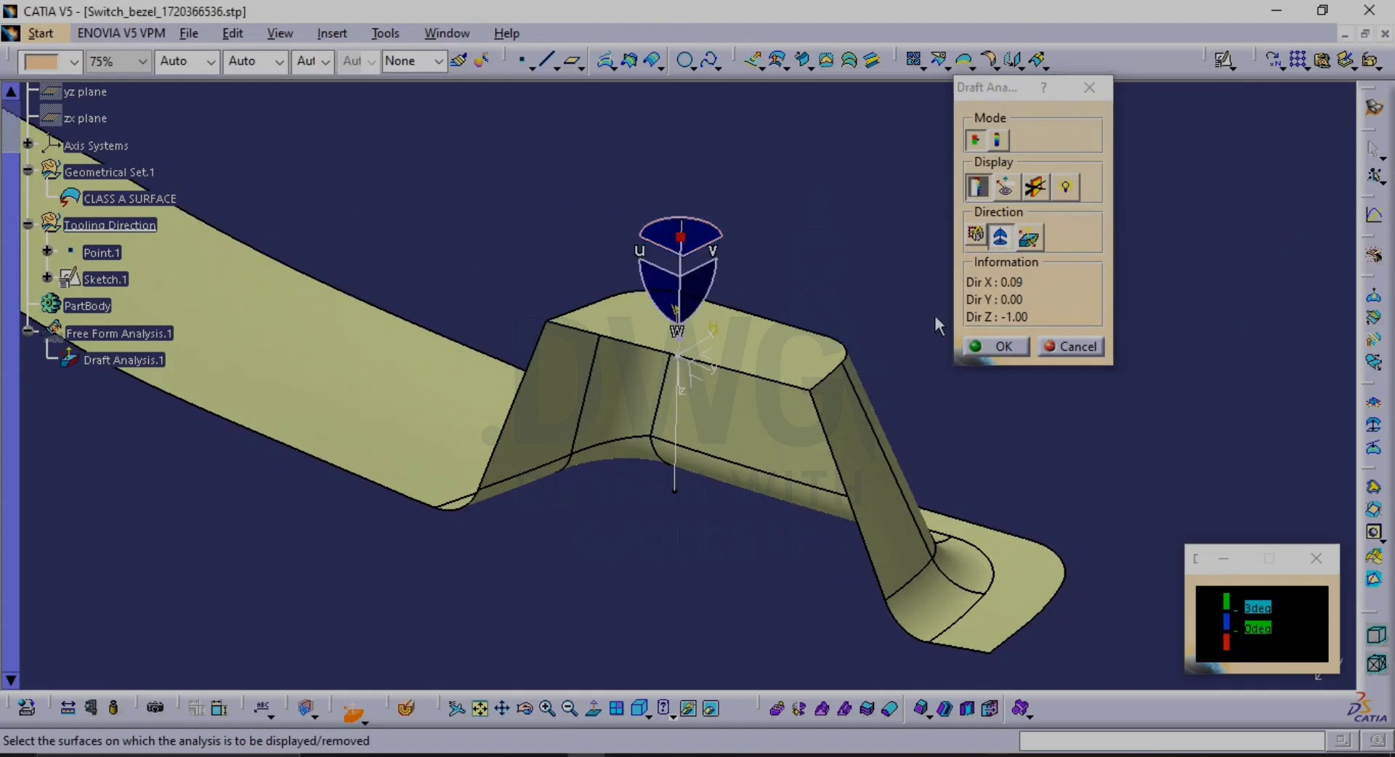
left_click(454, 388)
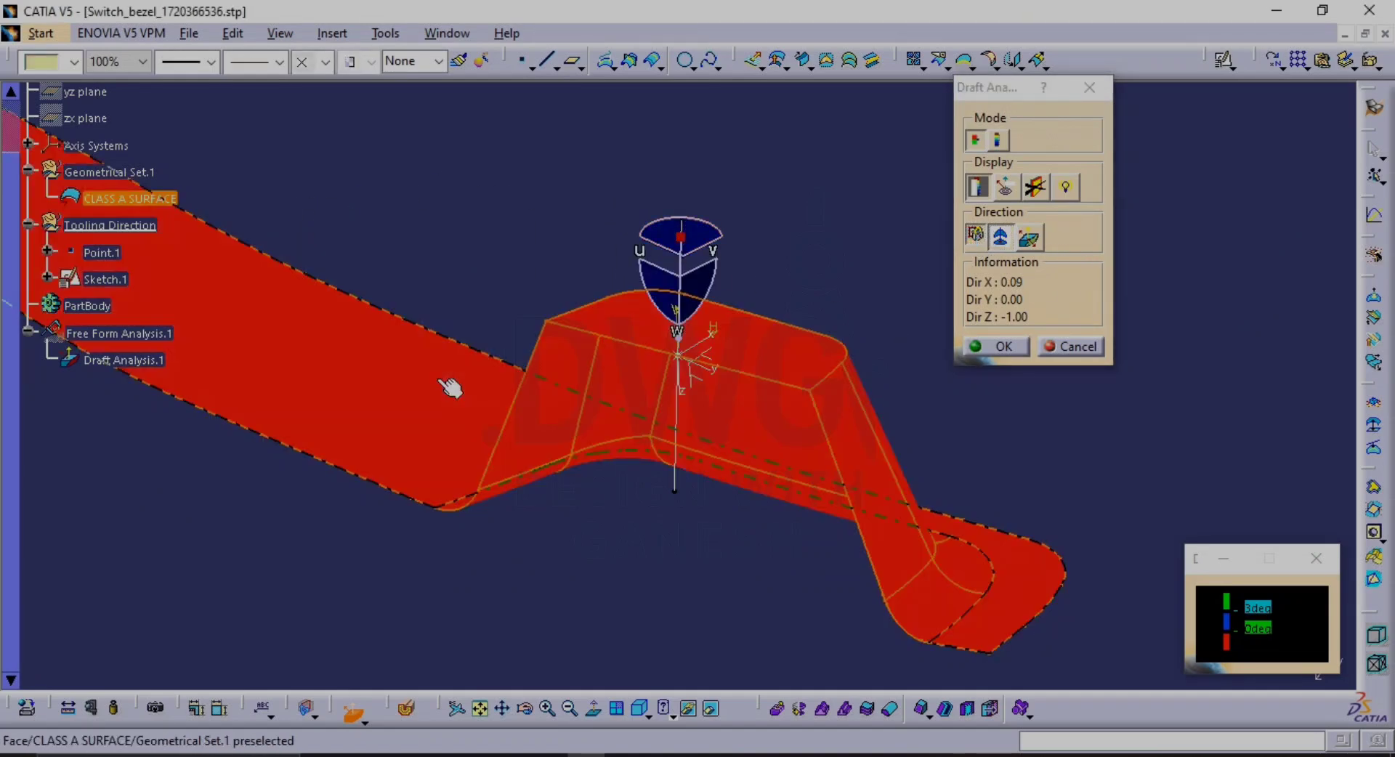
left_click(1028, 237)
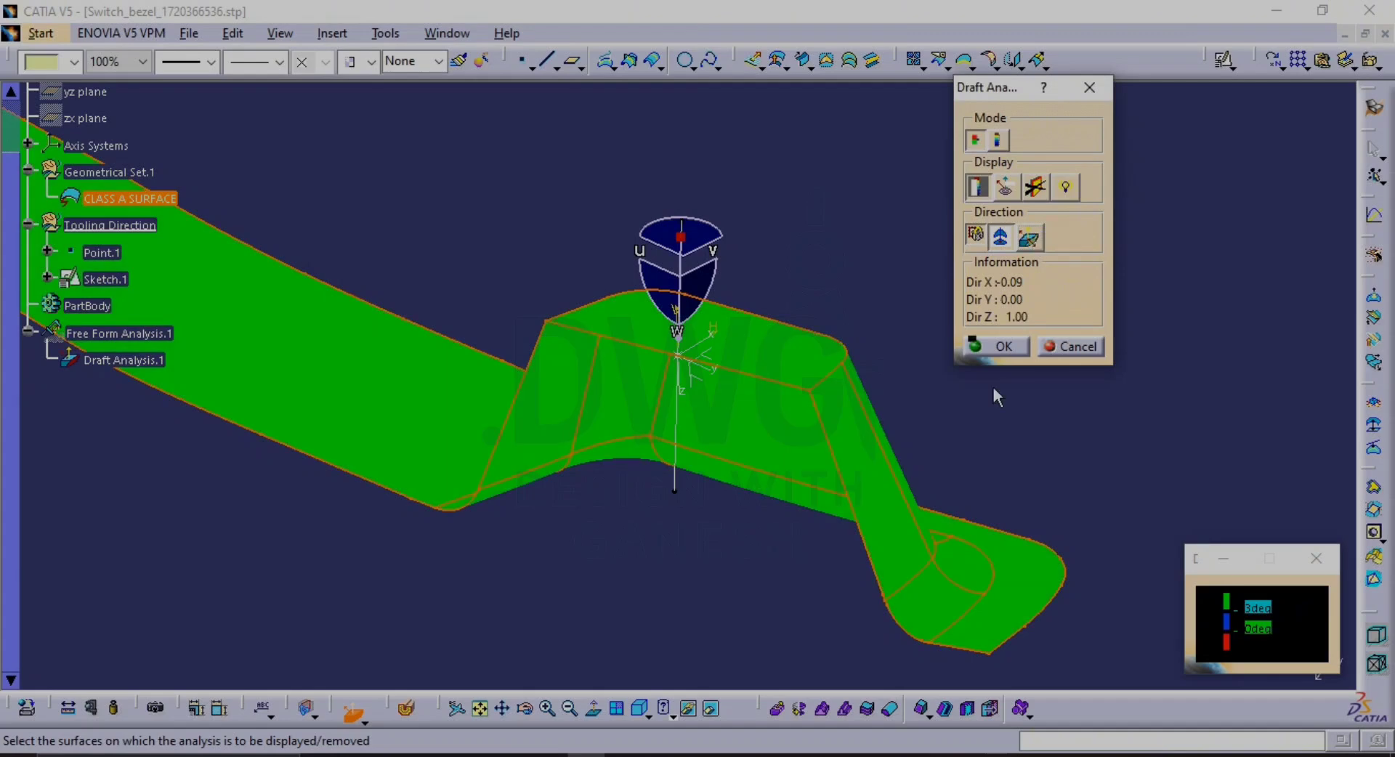
Examine the draft angles around the CLASS A SURFACE's walls with on-the-fly readings, and cancel the analysis
middle_click_drag(807, 485, 654, 409)
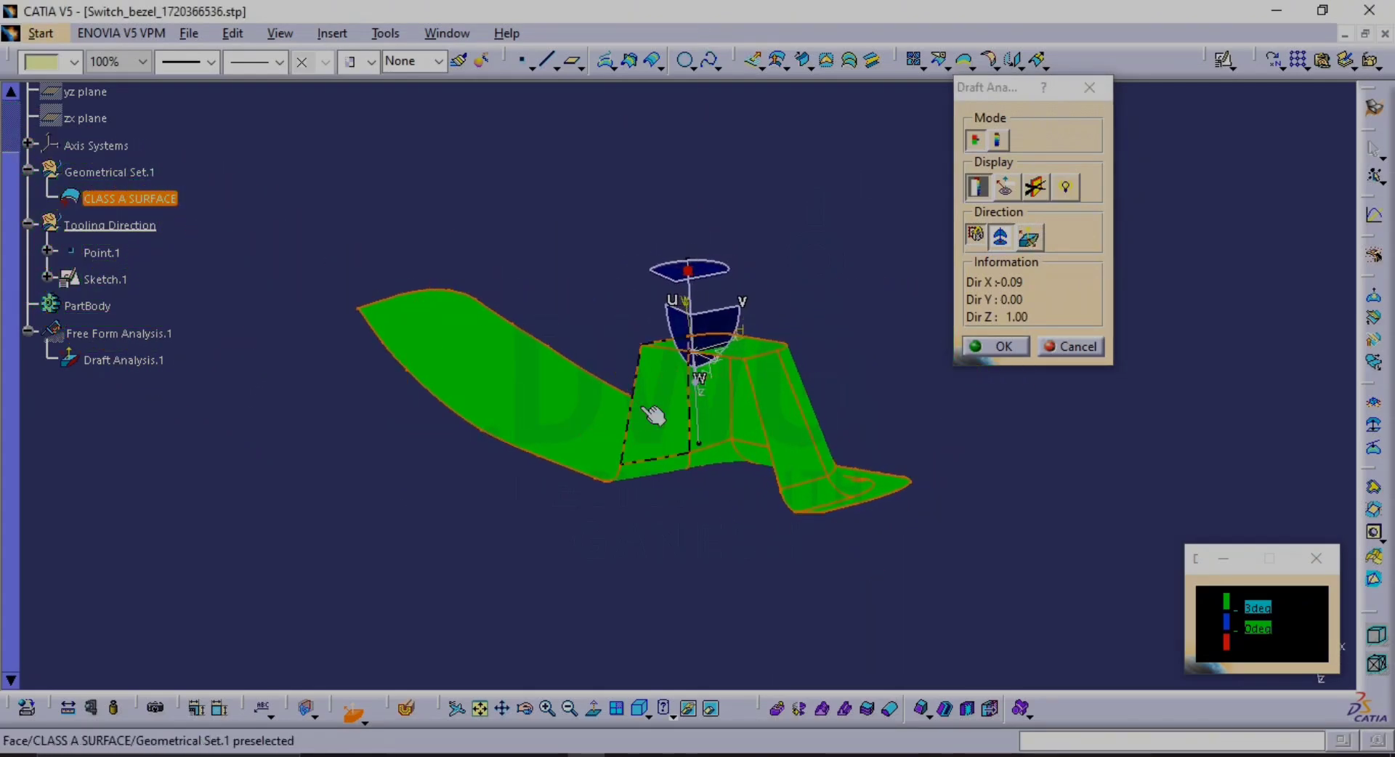
middle_click_drag(794, 427, 533, 387)
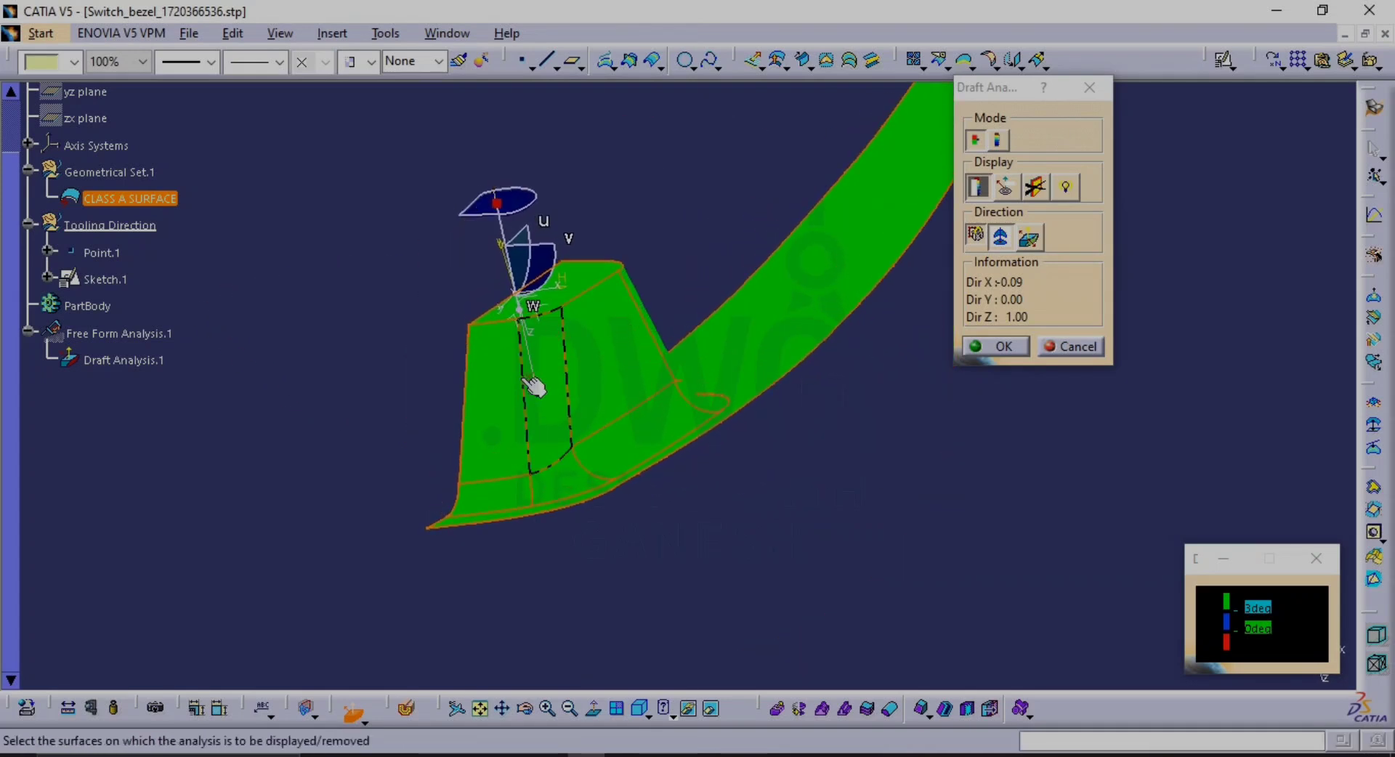
left_click(1003, 186)
middle_click_drag(721, 342, 642, 338)
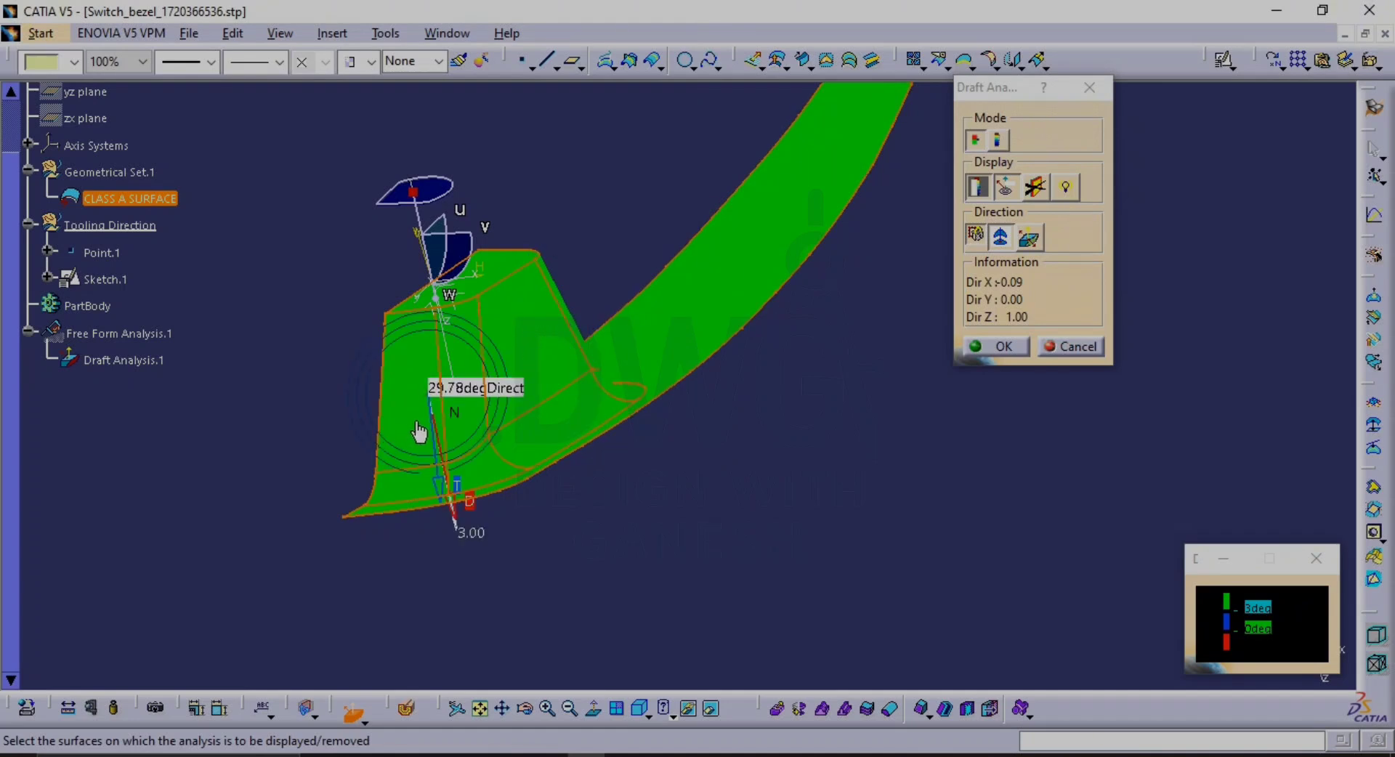
middle_click_drag(409, 431, 407, 484)
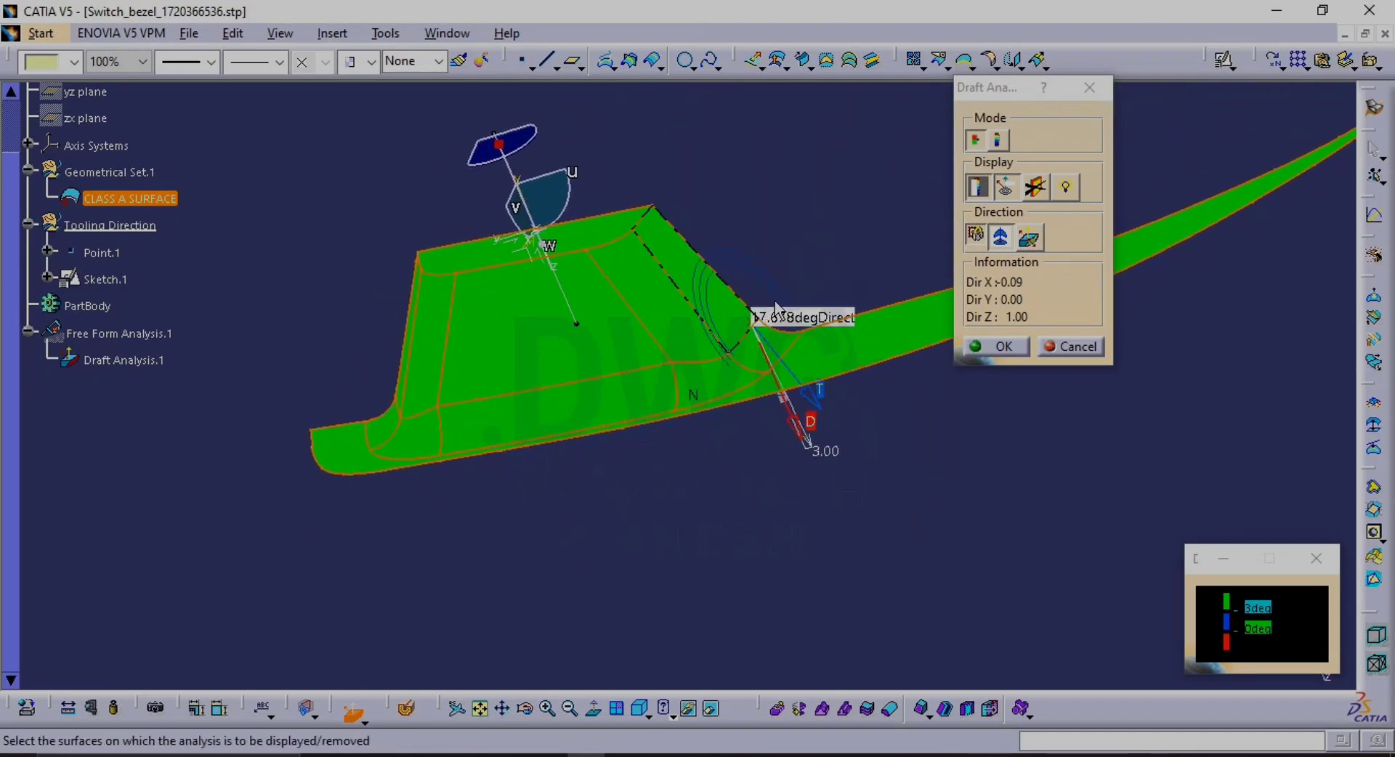
middle_click_drag(724, 340, 609, 474)
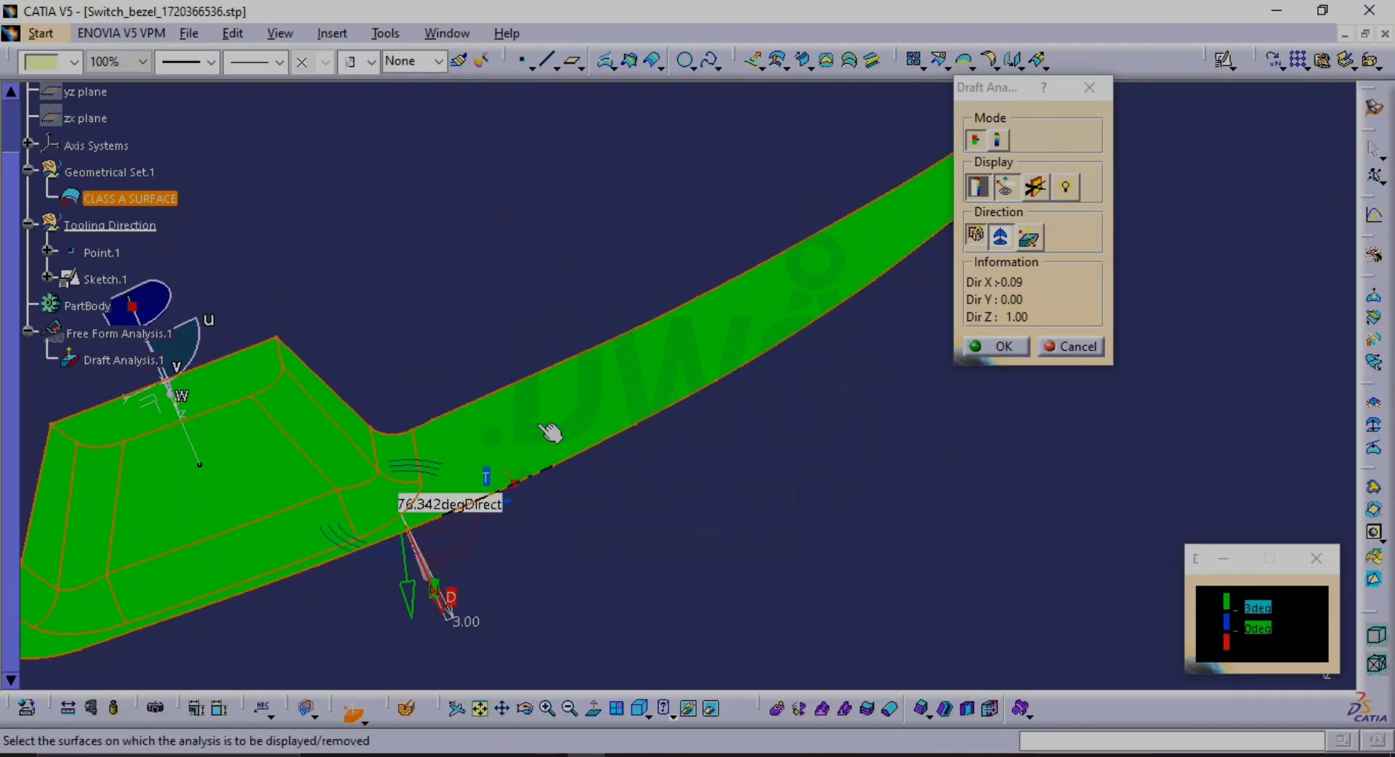
left_click(1062, 347)
Create a draft analysis of the CLASS A SURFACE along the sketched tooling line, invert its direction and accept it
middle_click_drag(274, 299, 427, 244)
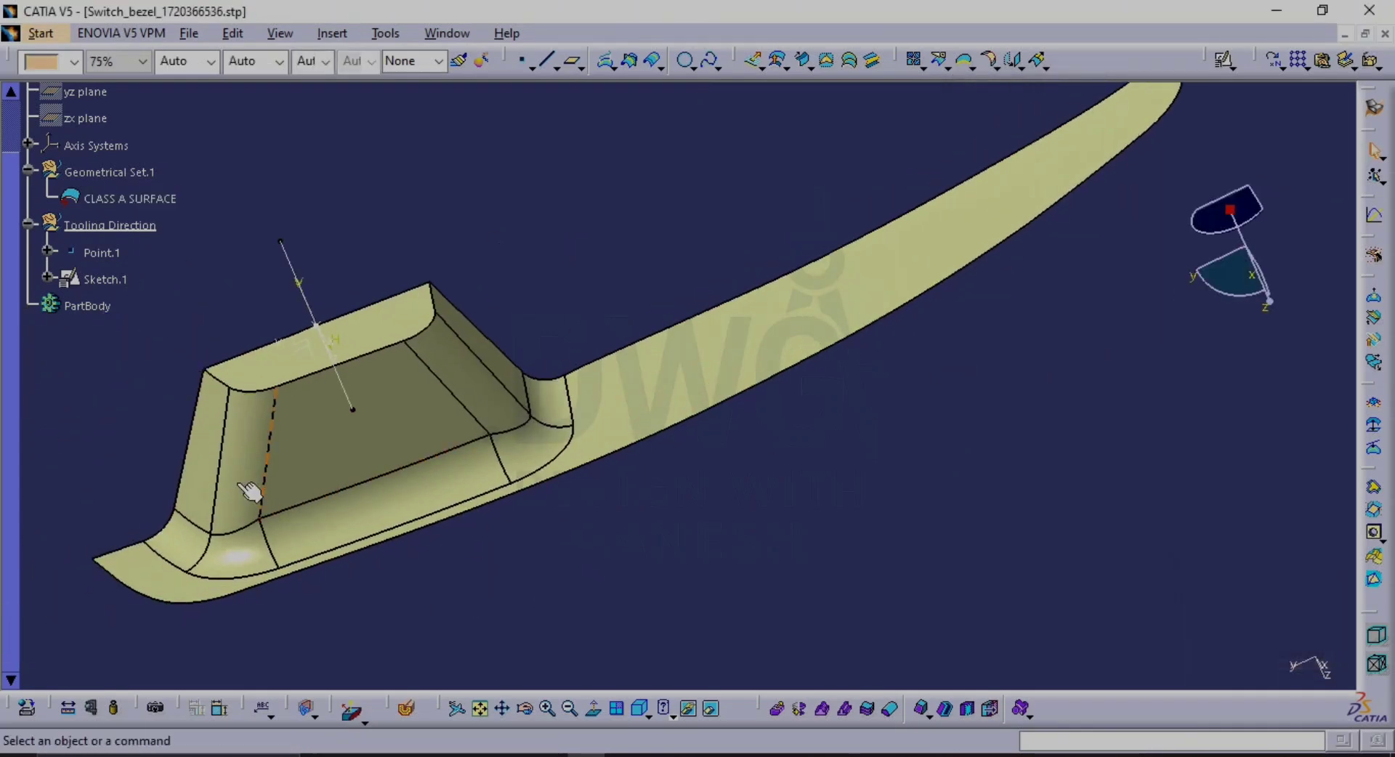
left_click(349, 711)
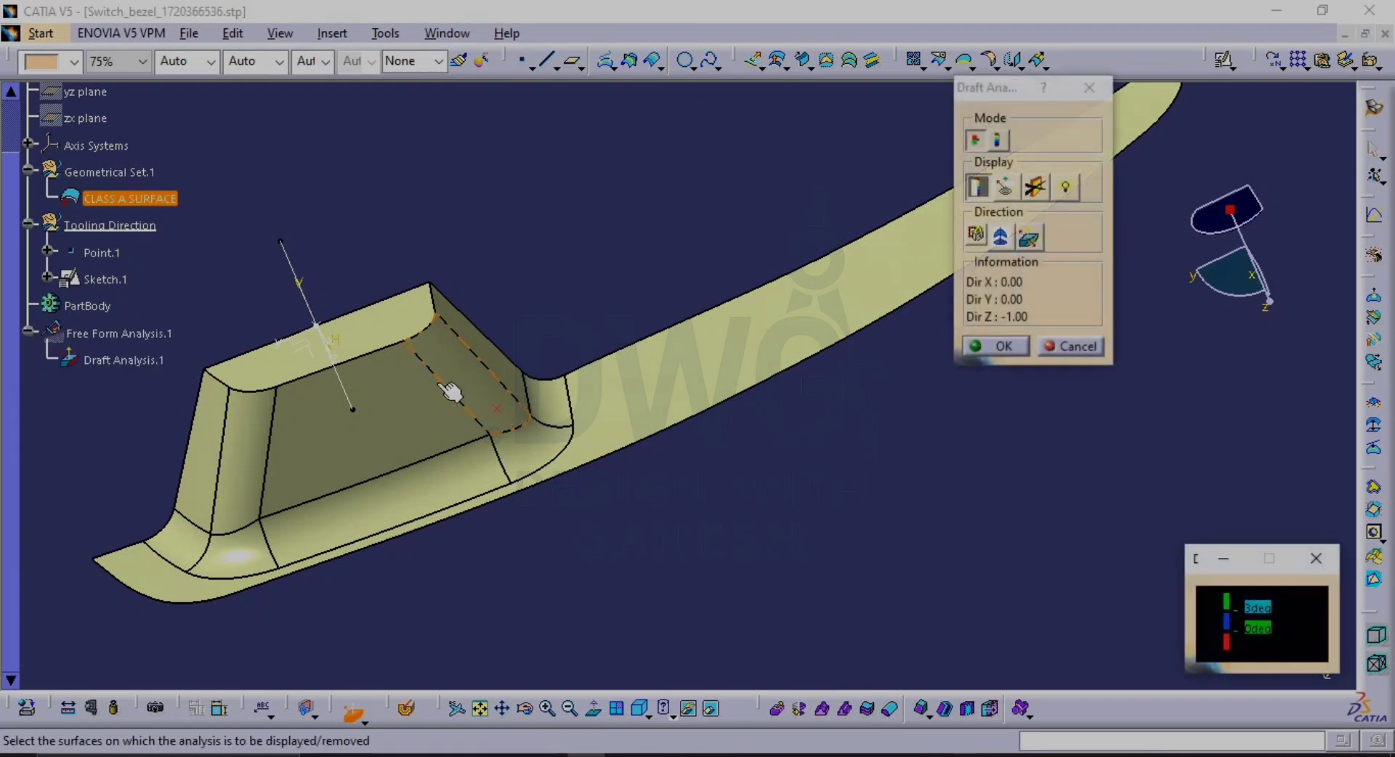
left_click(1001, 238)
left_click_drag(817, 273, 289, 260)
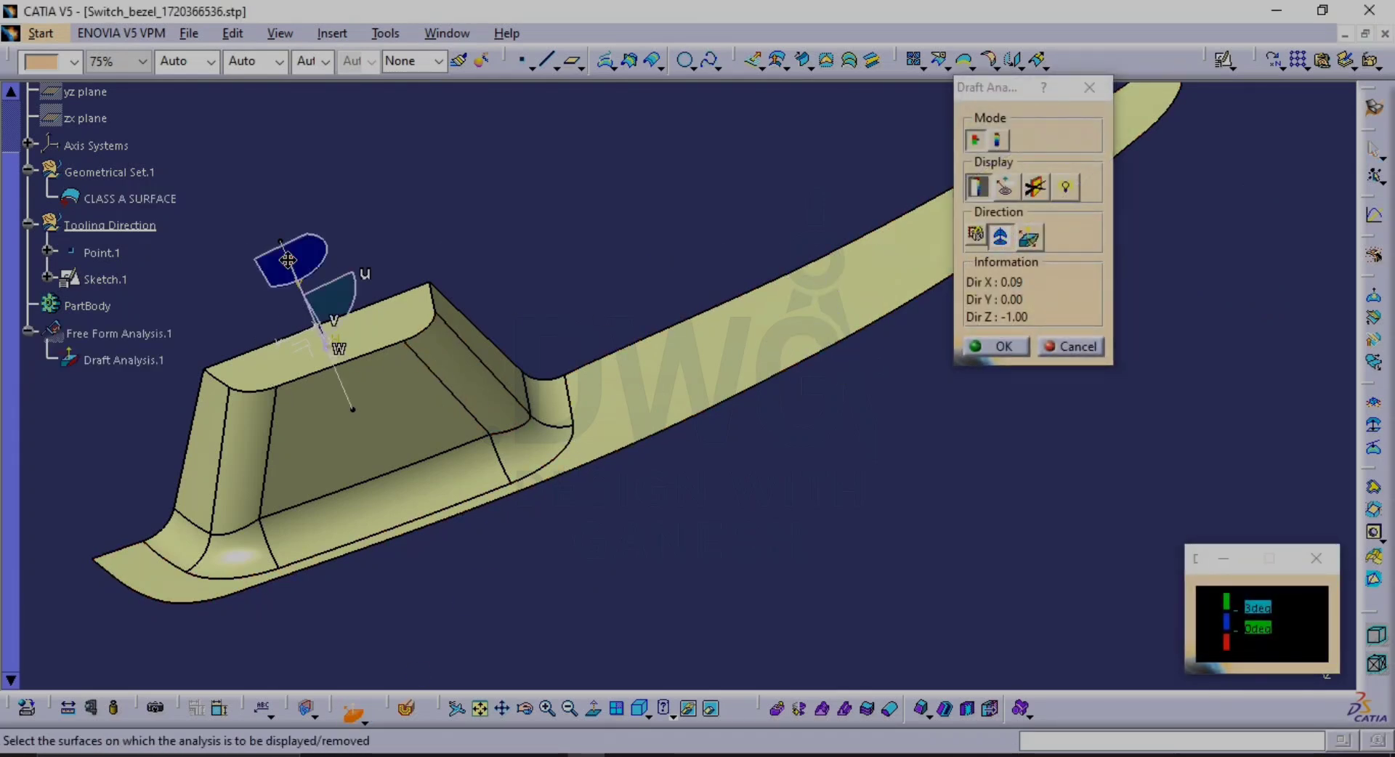
left_click(974, 241)
left_click(774, 336)
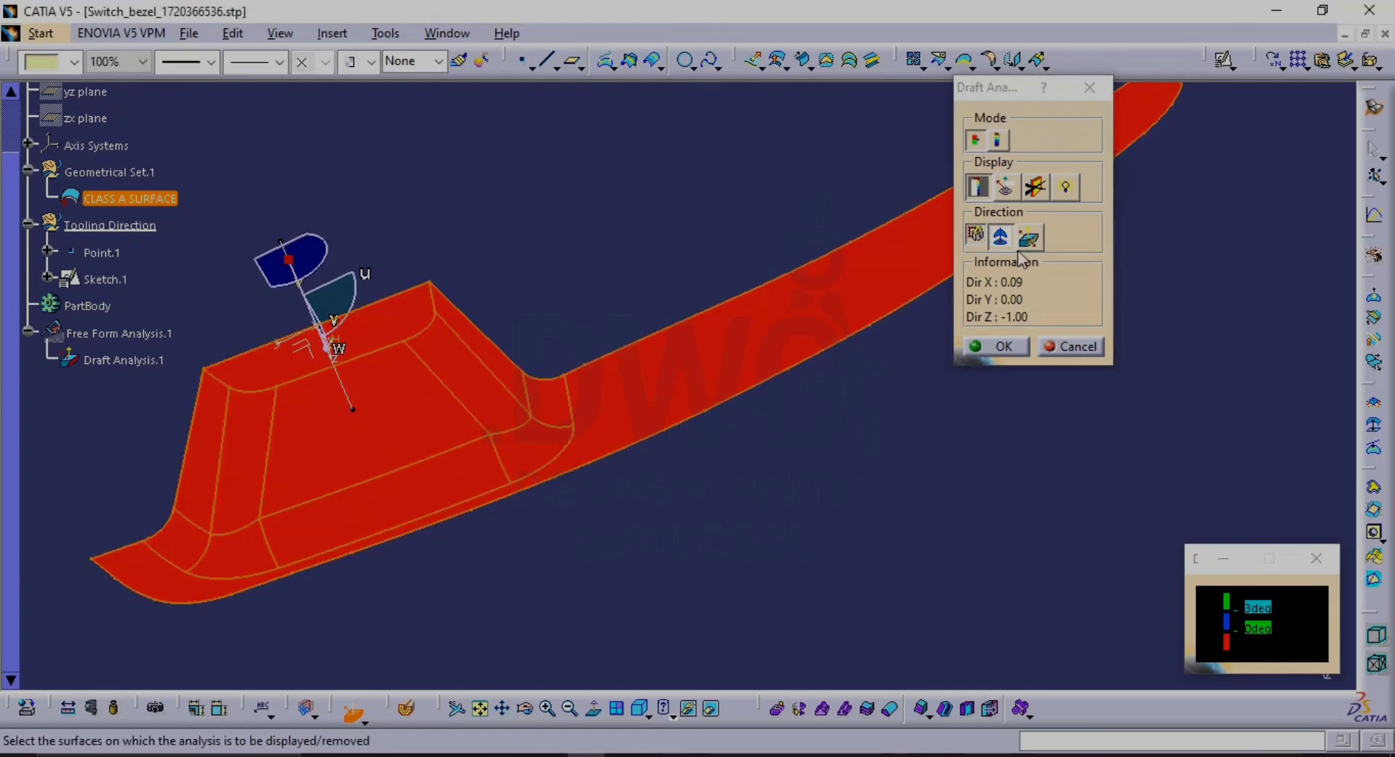
left_click(1039, 234)
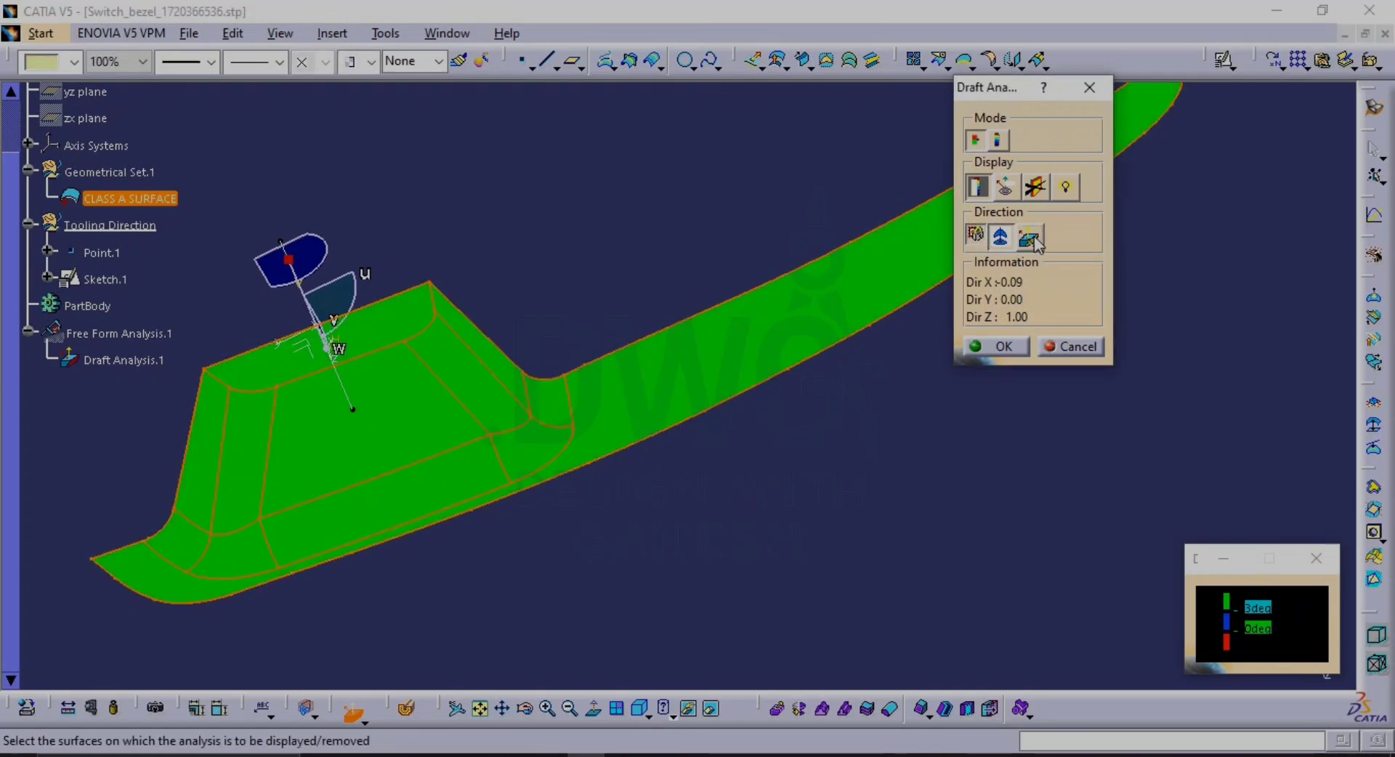
left_click(994, 353)
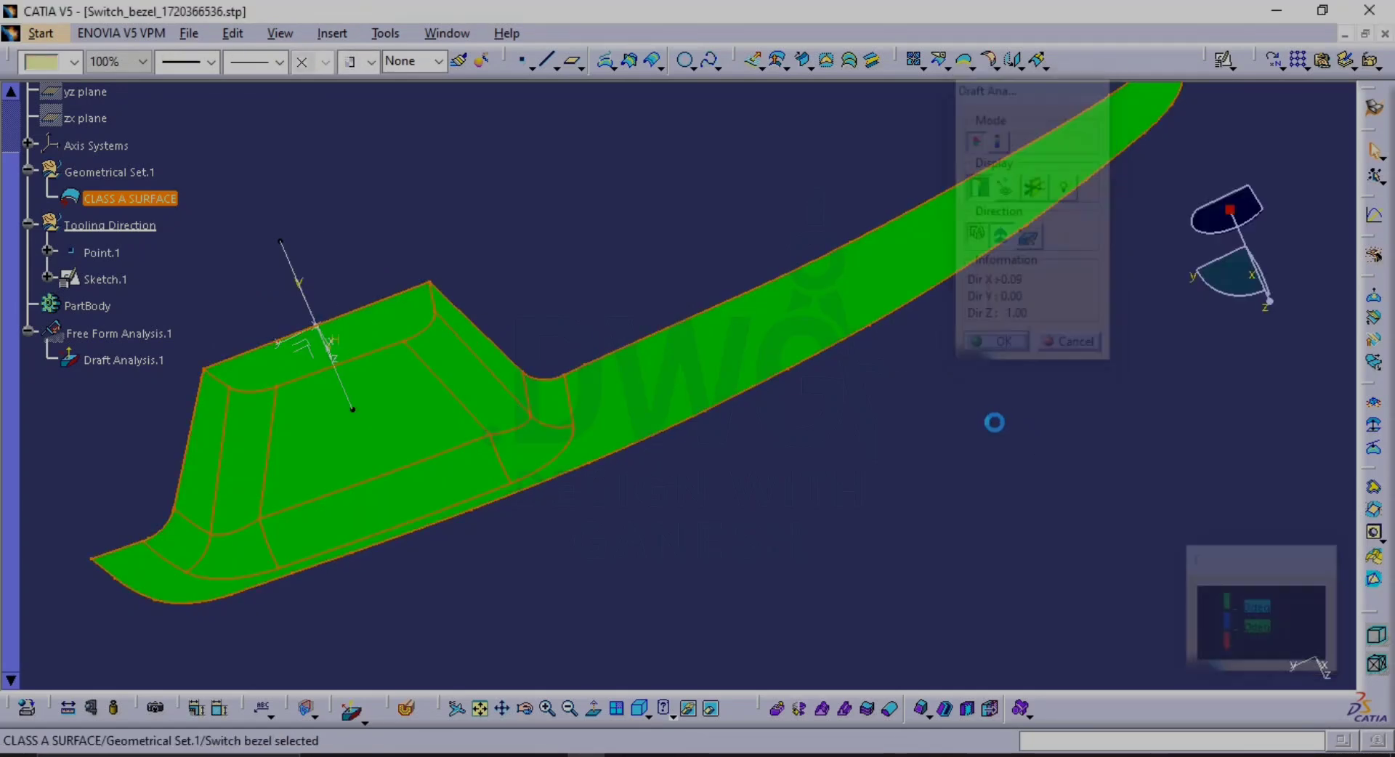
Collapse Free Form Analysis.1 in the tree and hide it
left_click(28, 332)
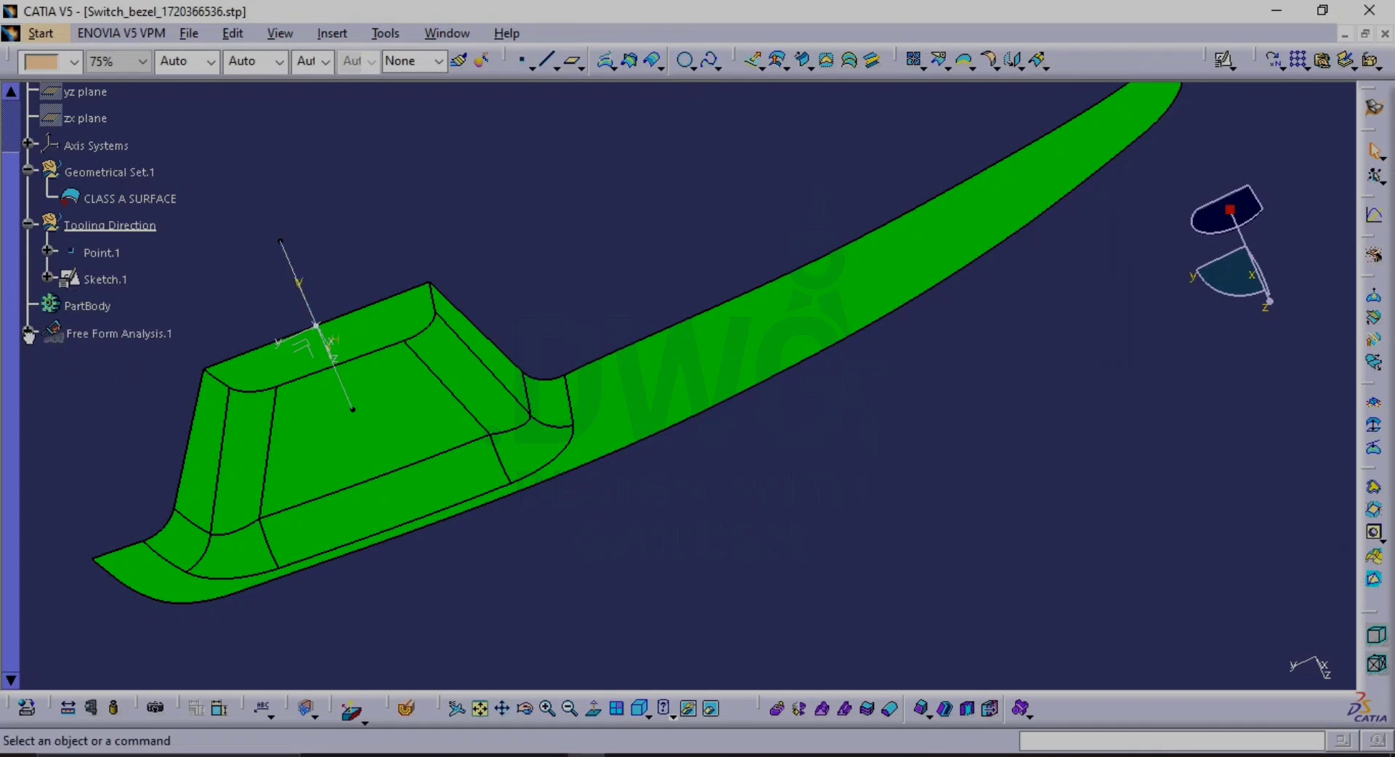
left_click(119, 333)
middle_click_drag(475, 226, 691, 342)
middle_click_drag(652, 446, 374, 473)
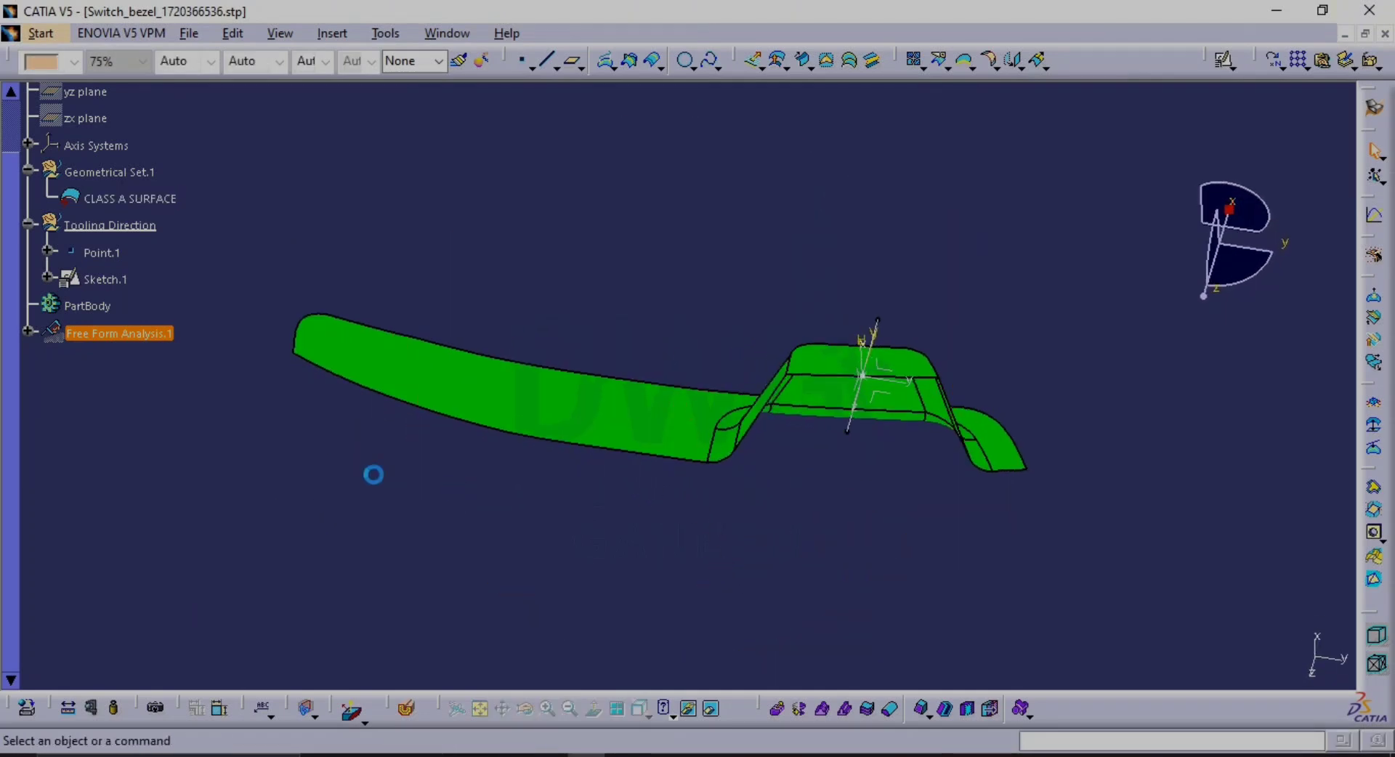
left_click(114, 334)
key("space")
Hide Point.1 and the axis system at the sketch origin, leaving the tooling line displayed
middle_click_drag(572, 380, 470, 310)
mouse_move(784, 230)
left_mouse_down()
mouse_move(830, 347)
mouse_move(861, 361)
left_mouse_up()
left_click_drag(834, 211, 921, 392)
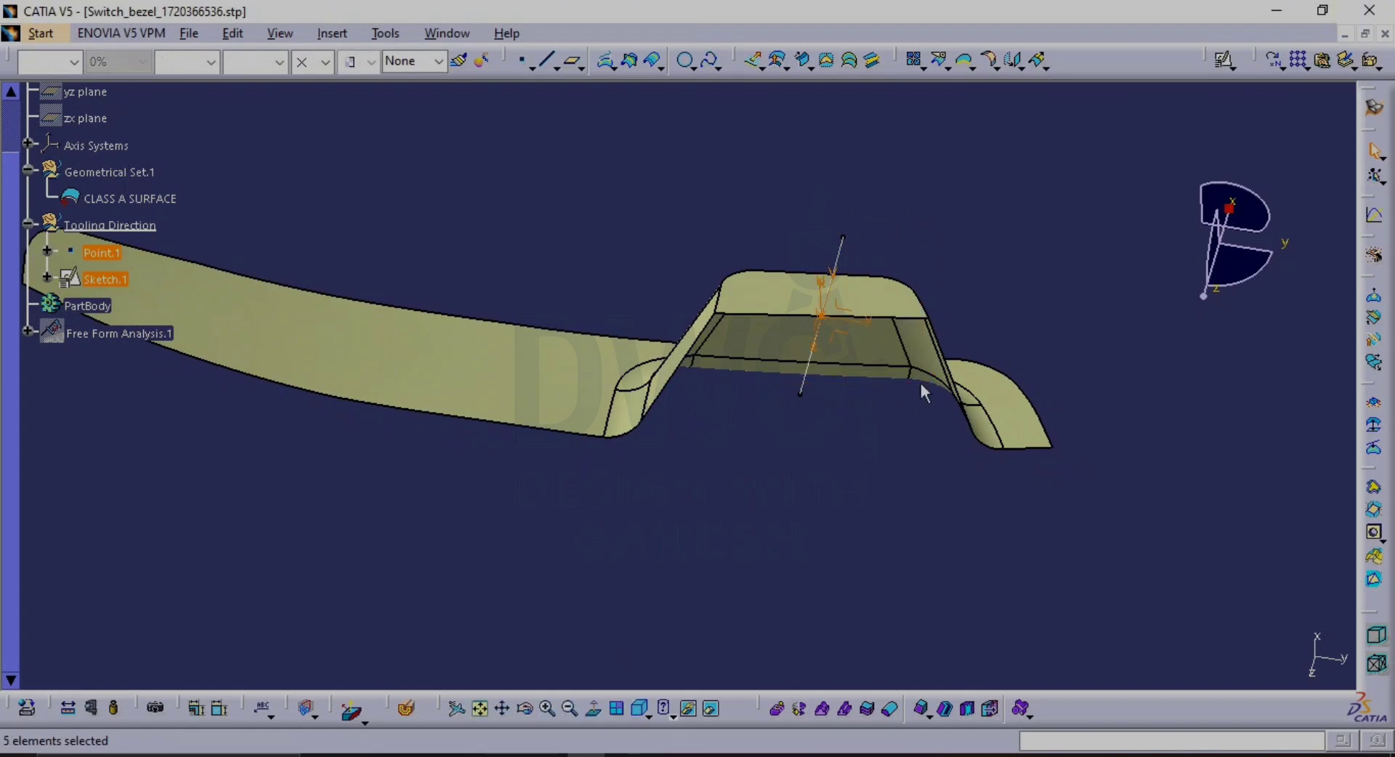
middle_click_drag(921, 393, 608, 302)
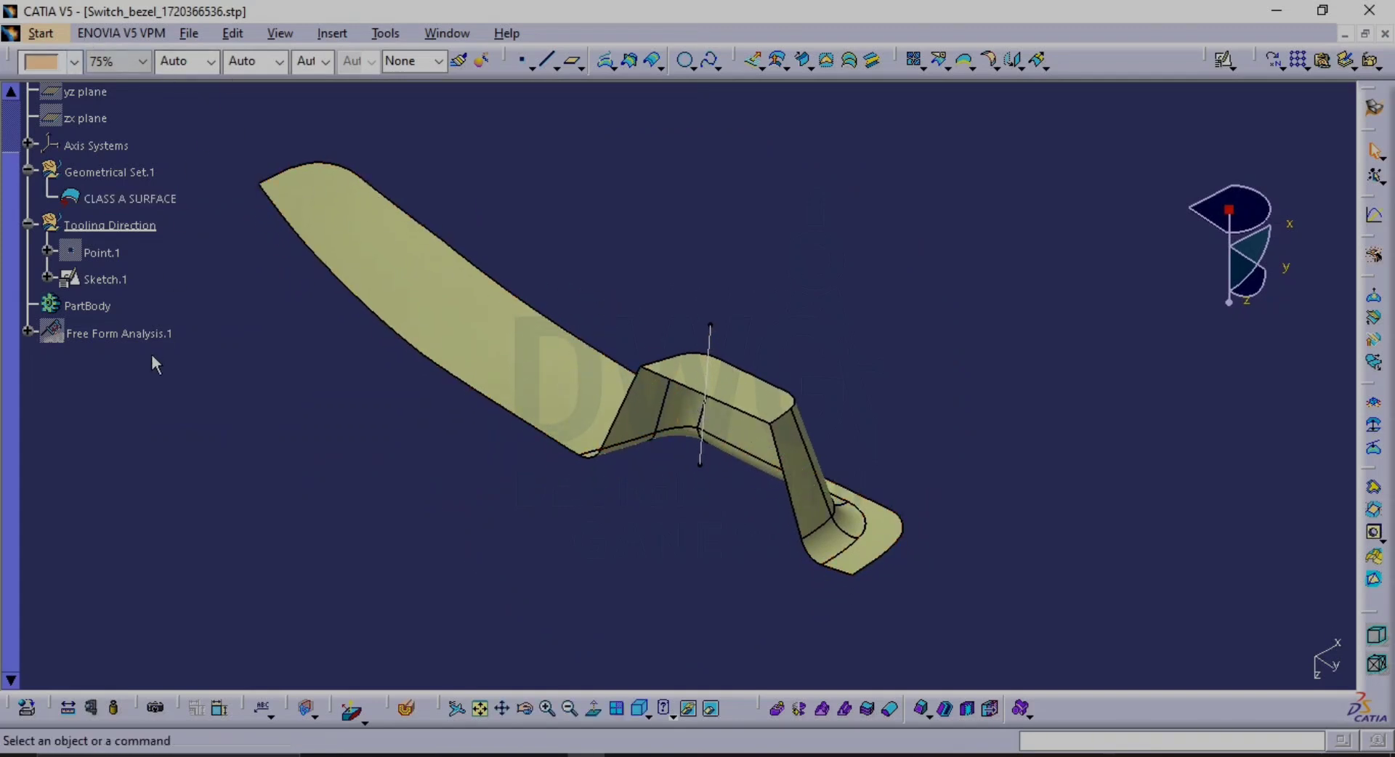
Rename Sketch.1 as Tooling Axis
left_click(99, 278)
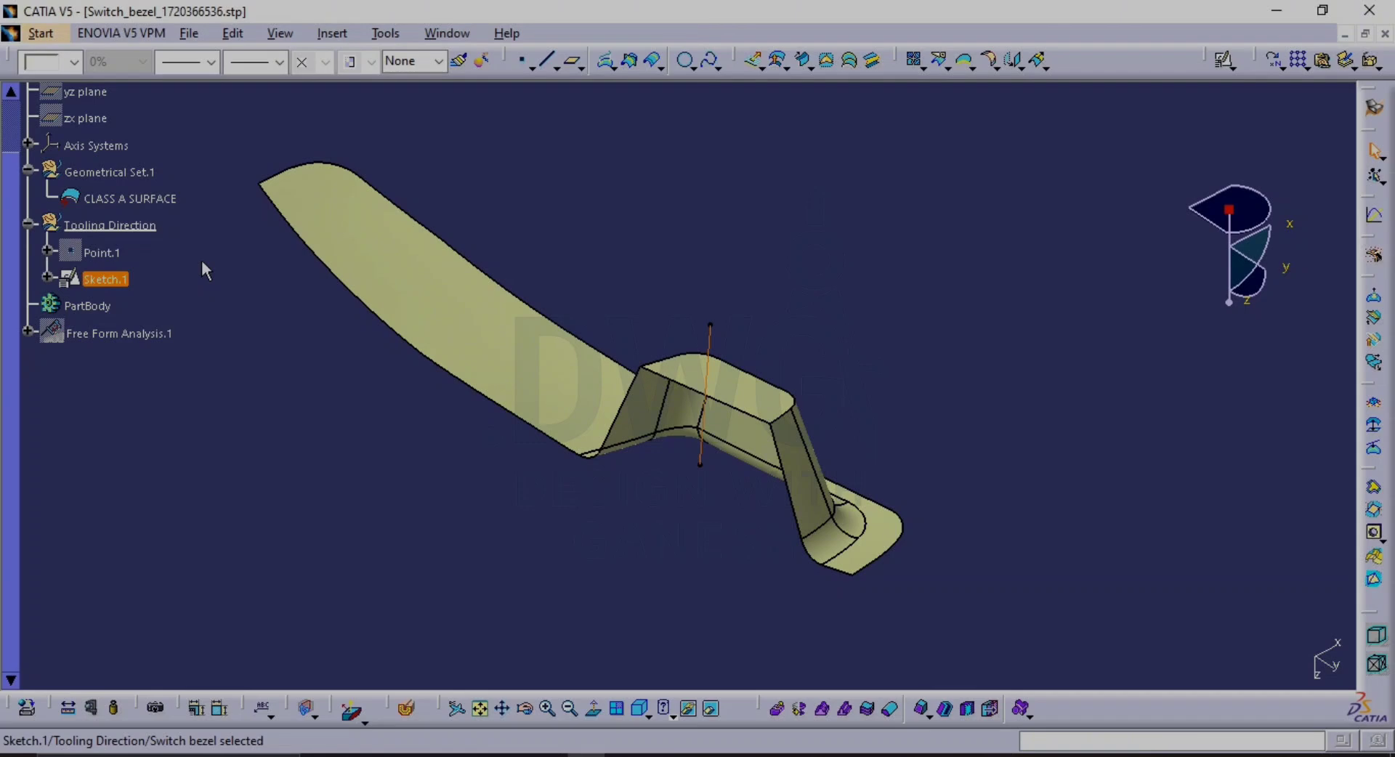
key("alt+Return")
type("To")
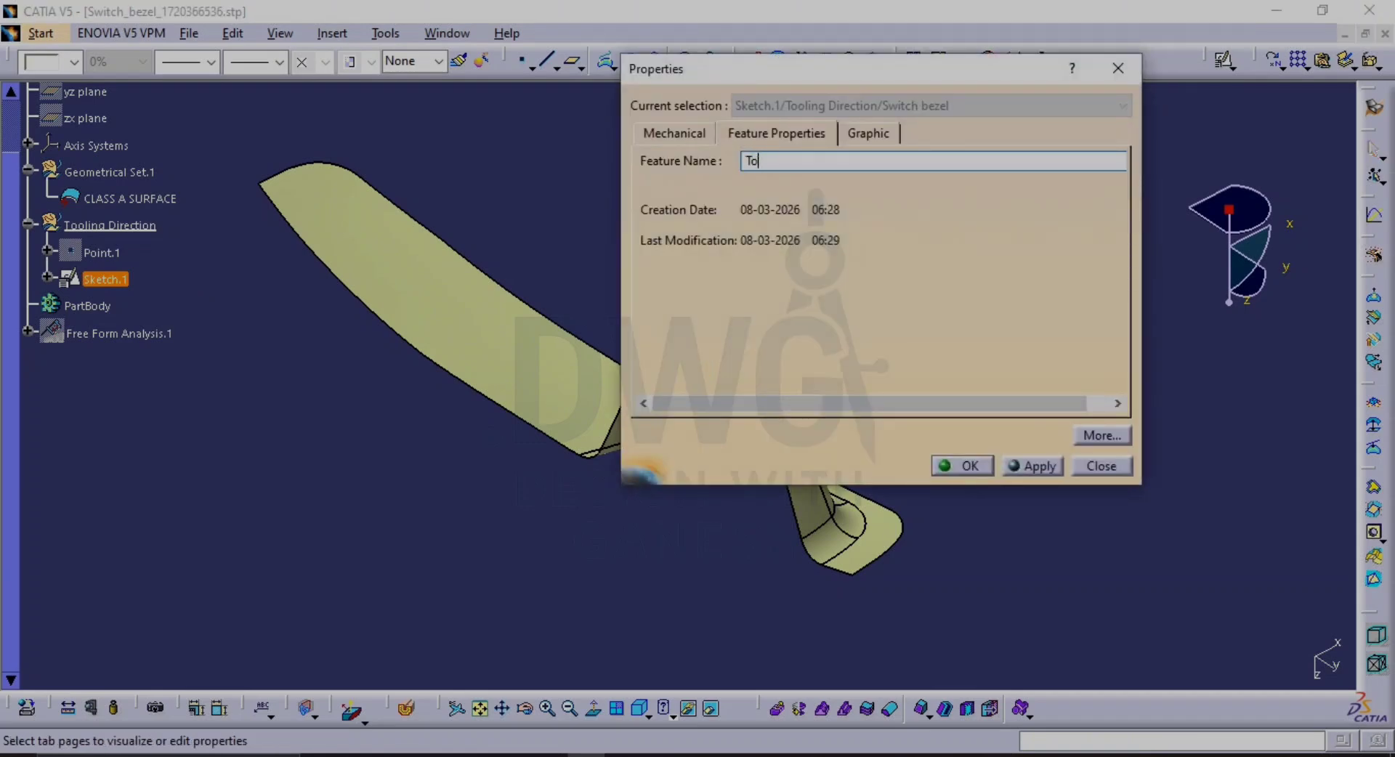
type("oling Axis")
key("Return")
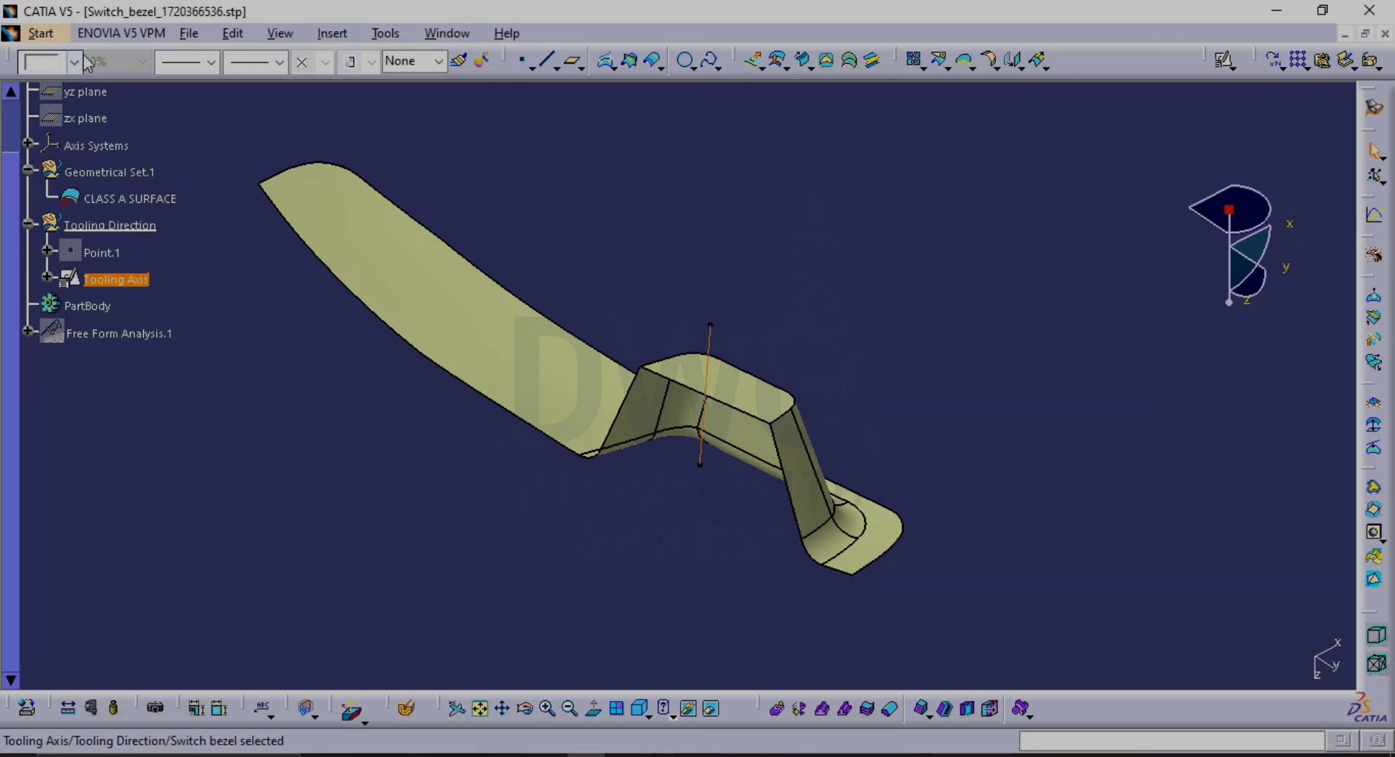
Format the Tooling Axis sketch as a thicker magenta dash-dot line
left_click(75, 62)
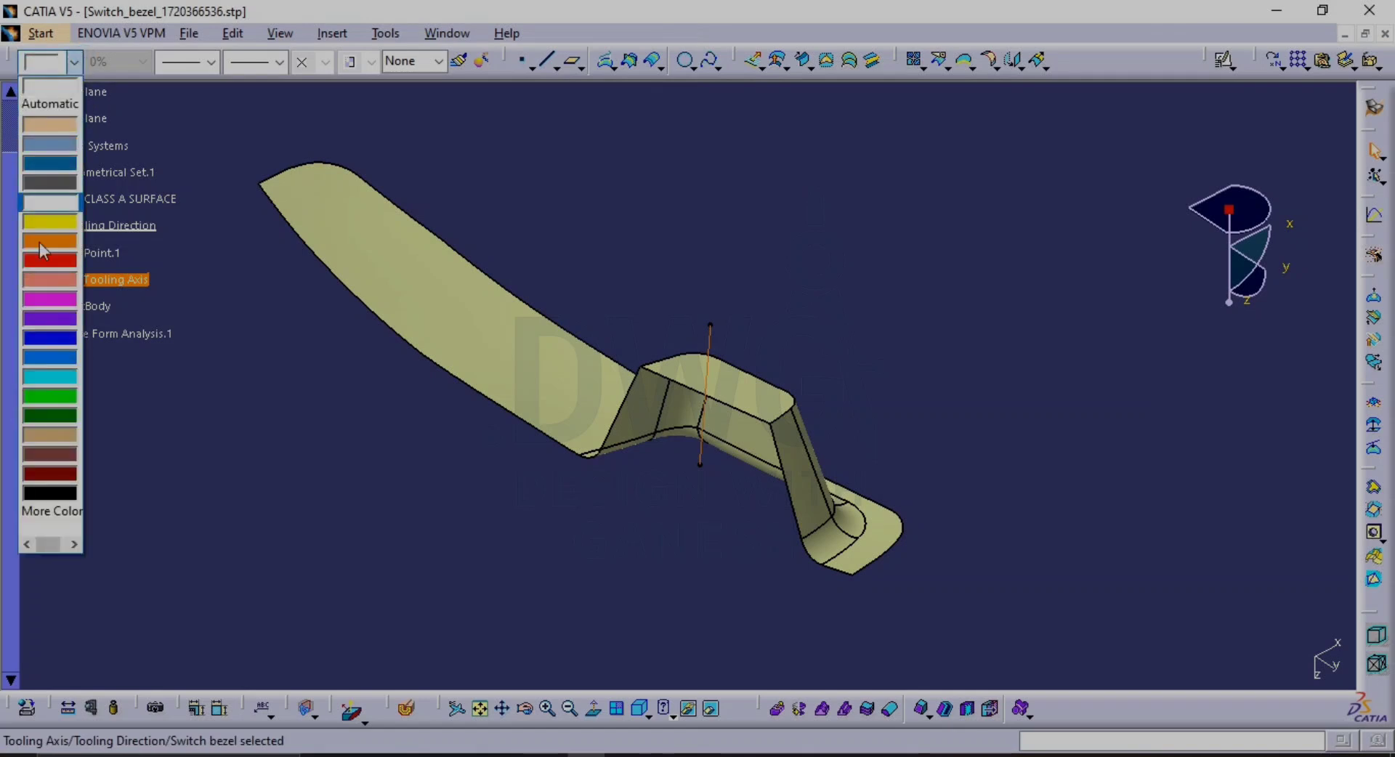
left_click(48, 301)
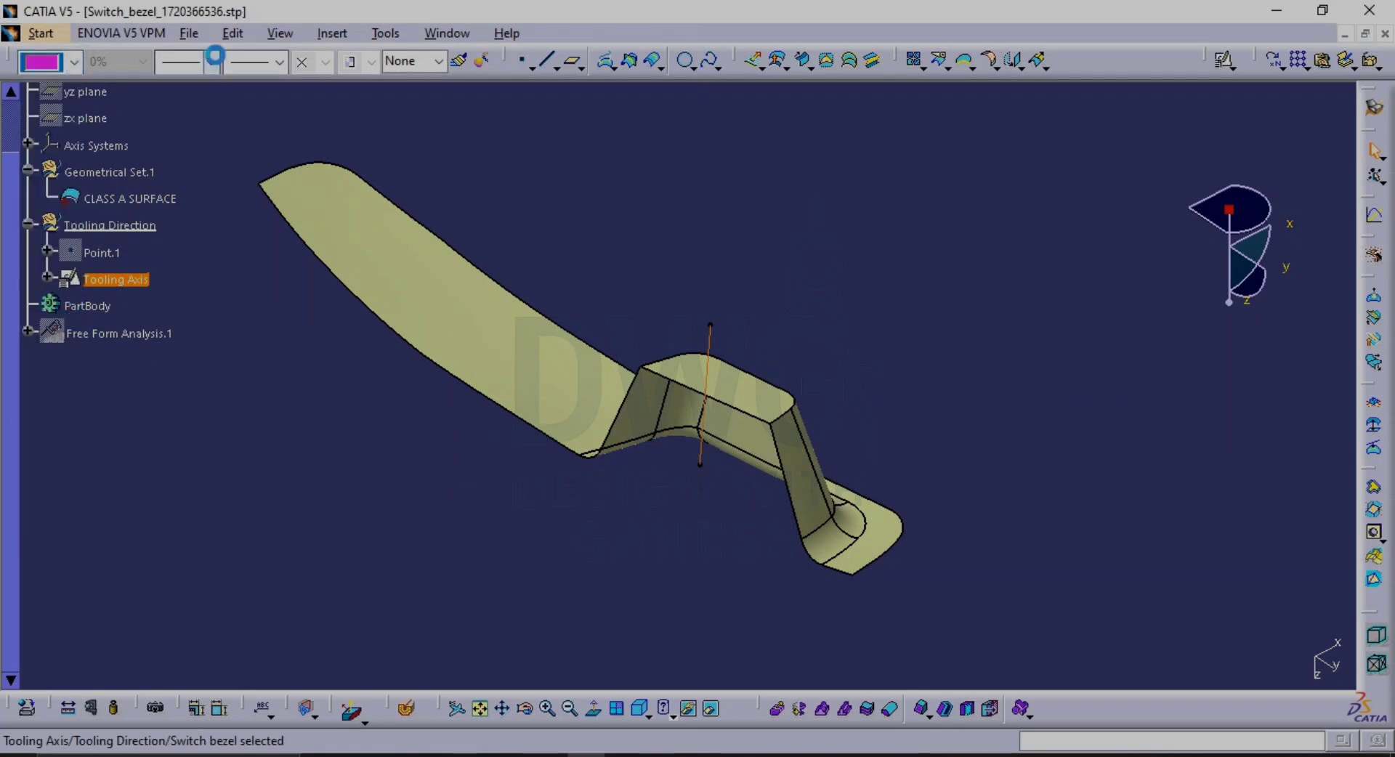
left_click(254, 62)
left_click(233, 125)
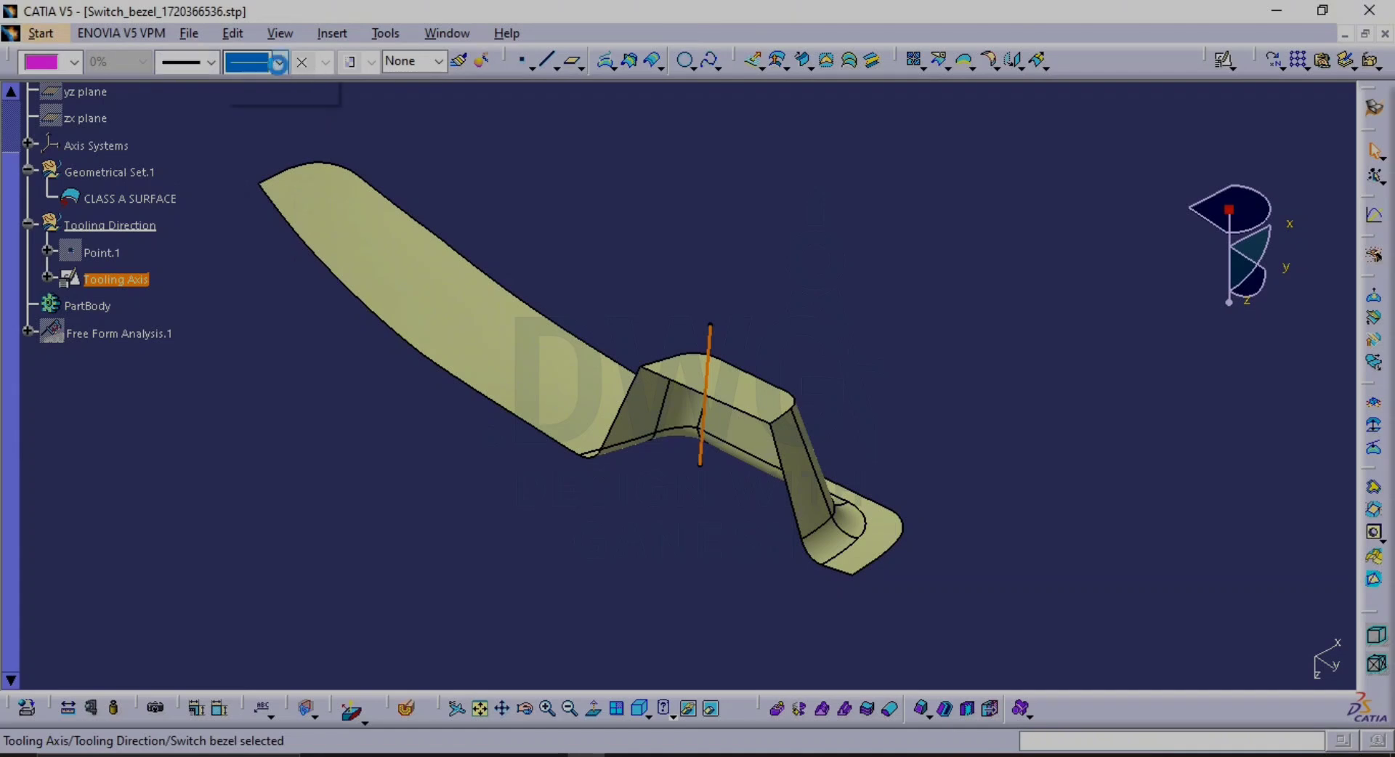
left_click(278, 64)
left_click(293, 169)
left_click(789, 300)
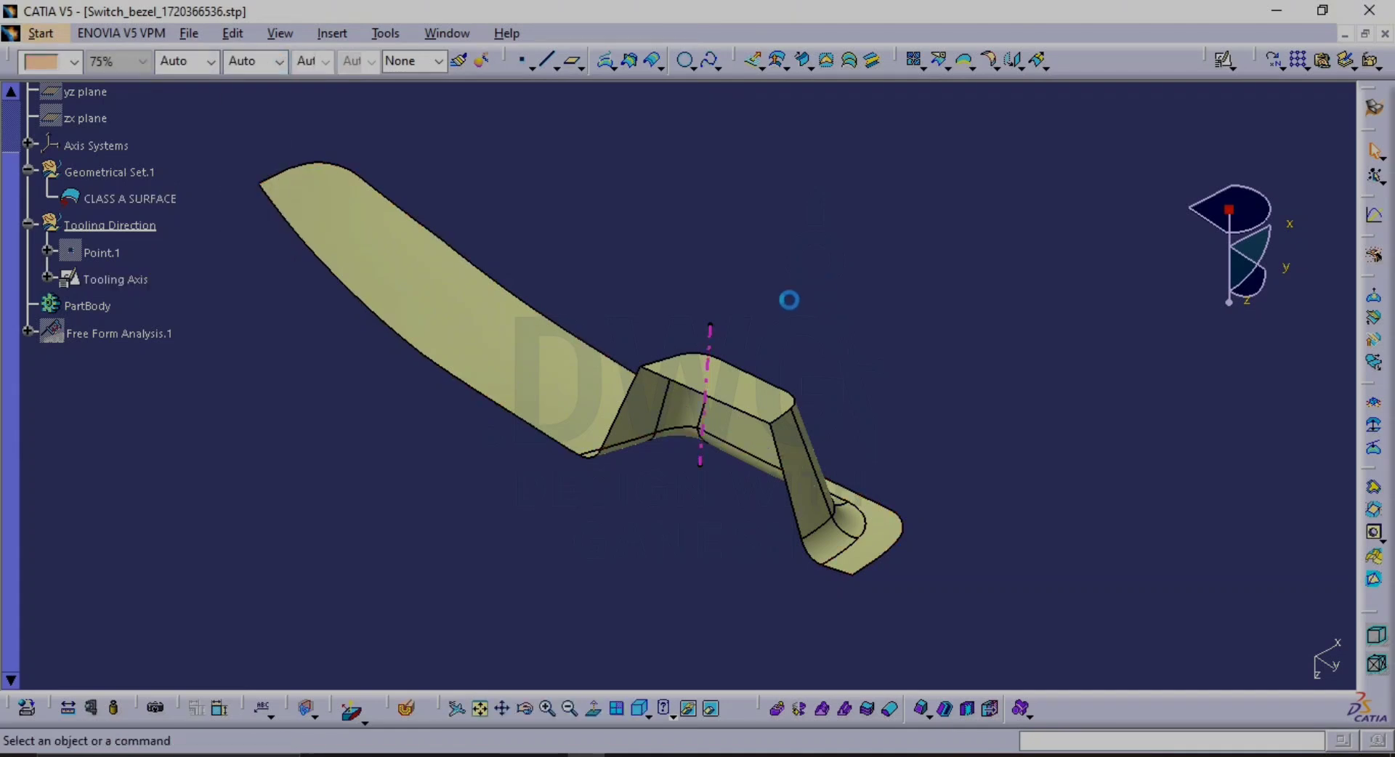
middle_click_drag(831, 477, 747, 386)
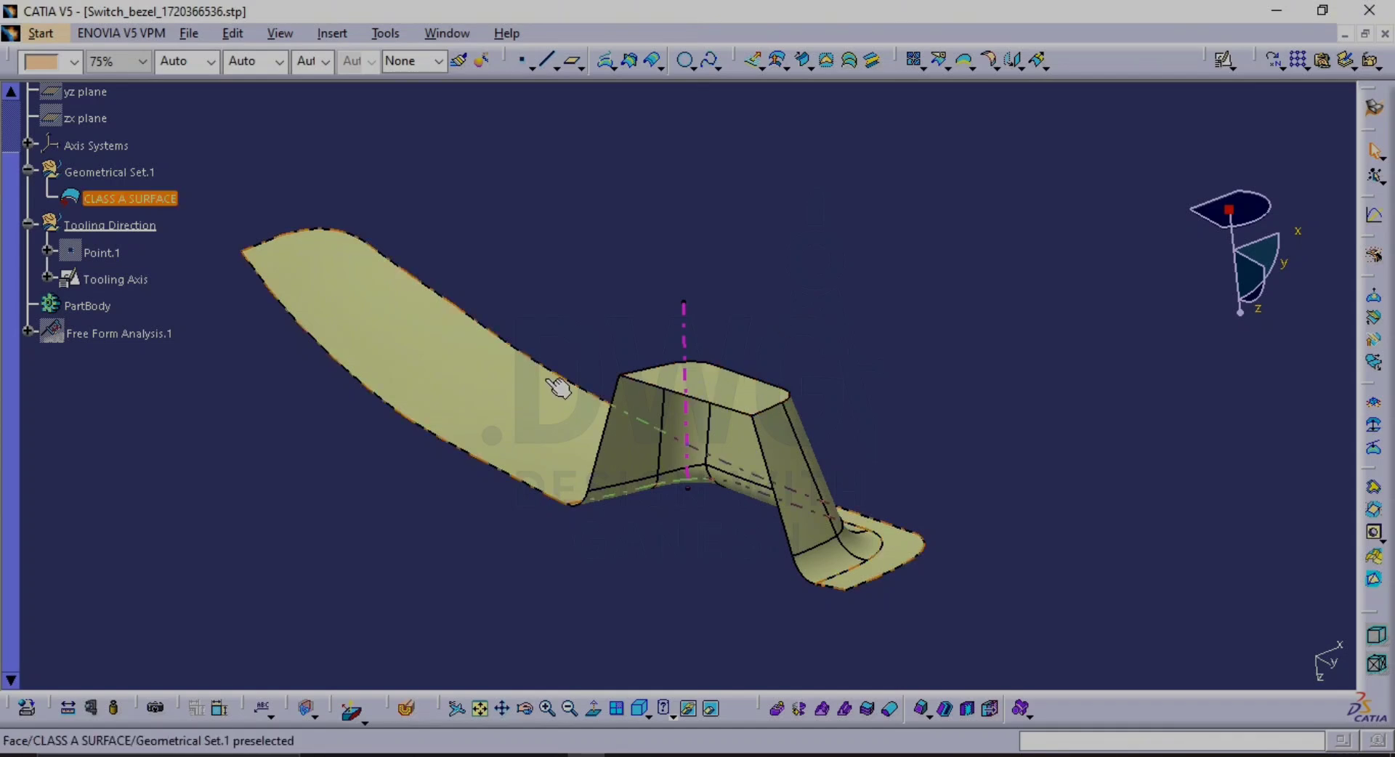
middle_click_drag(282, 394, 263, 364)
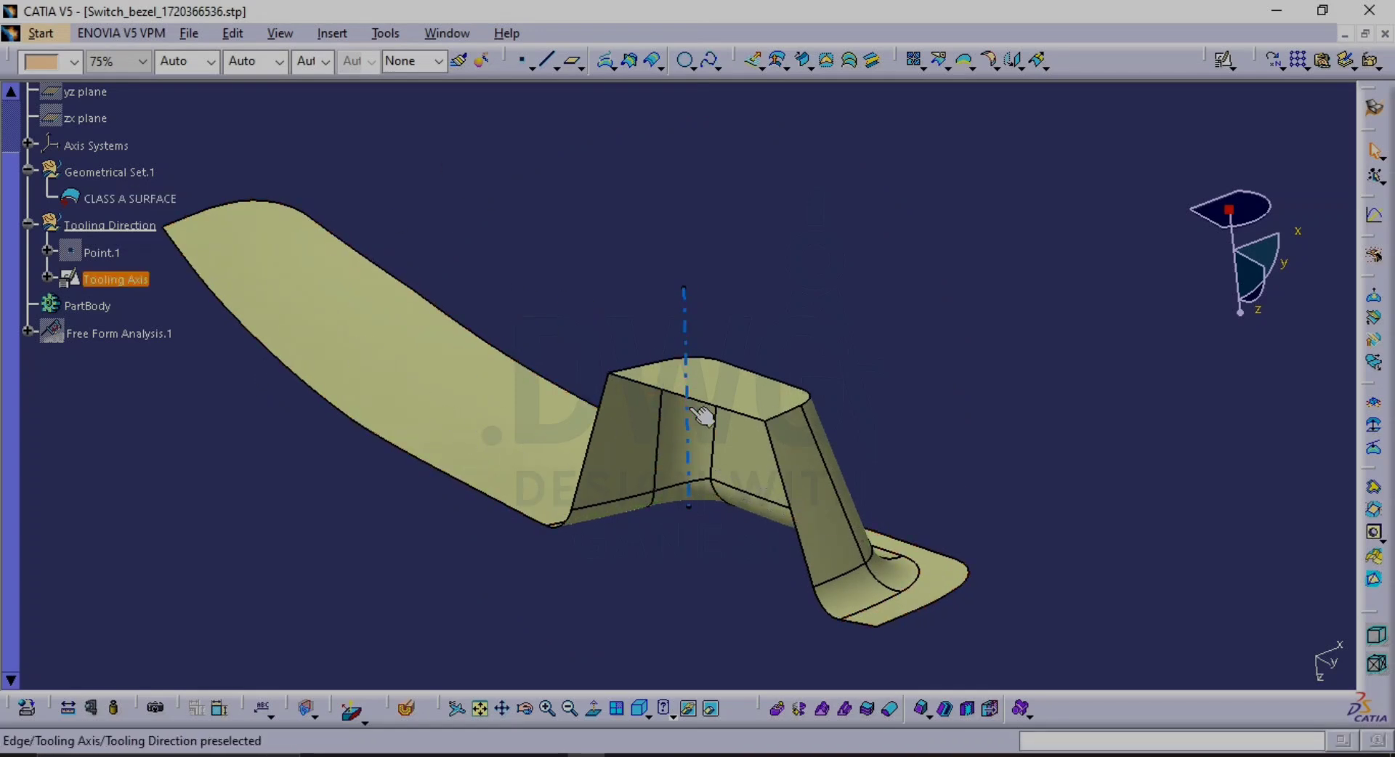
middle_click_drag(708, 305, 721, 377)
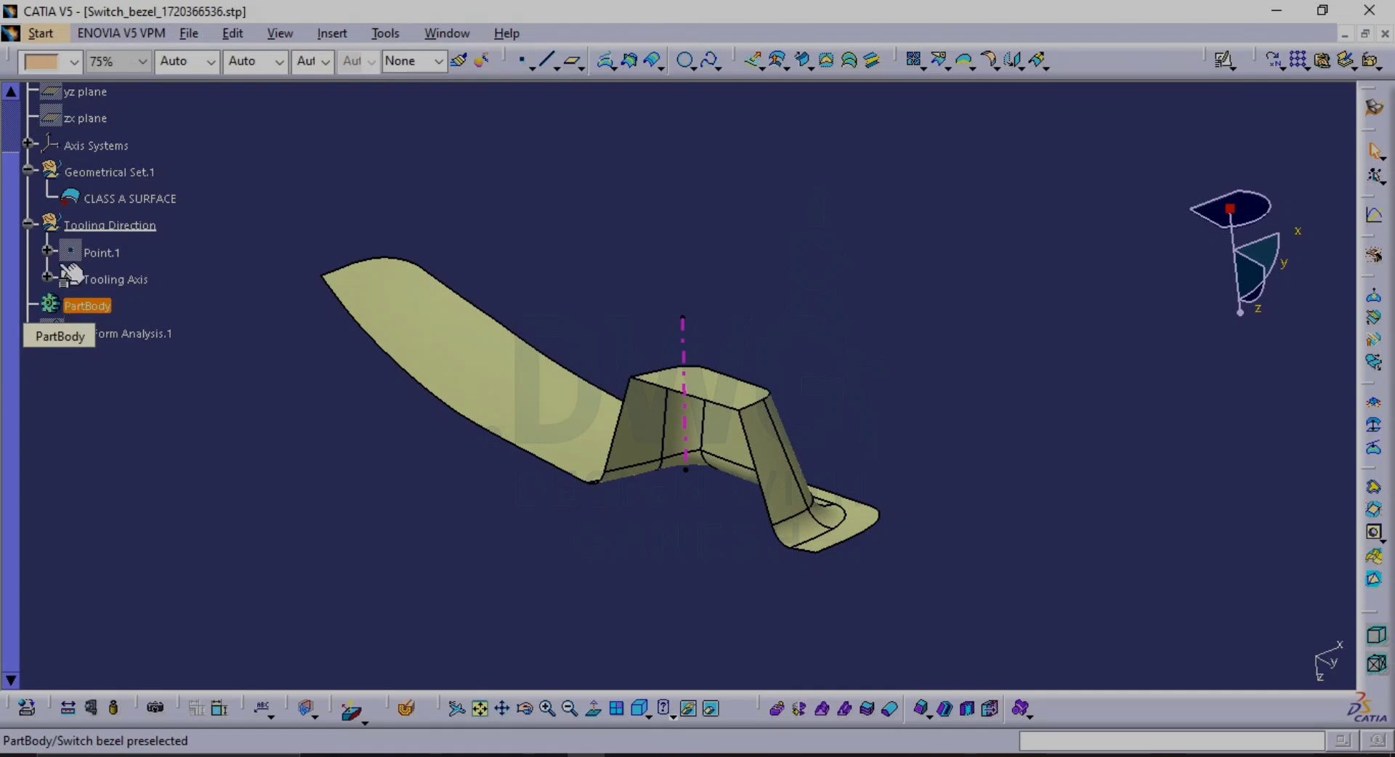
scroll(106, 458, "down", 2)
scroll(102, 451, "up", 2)
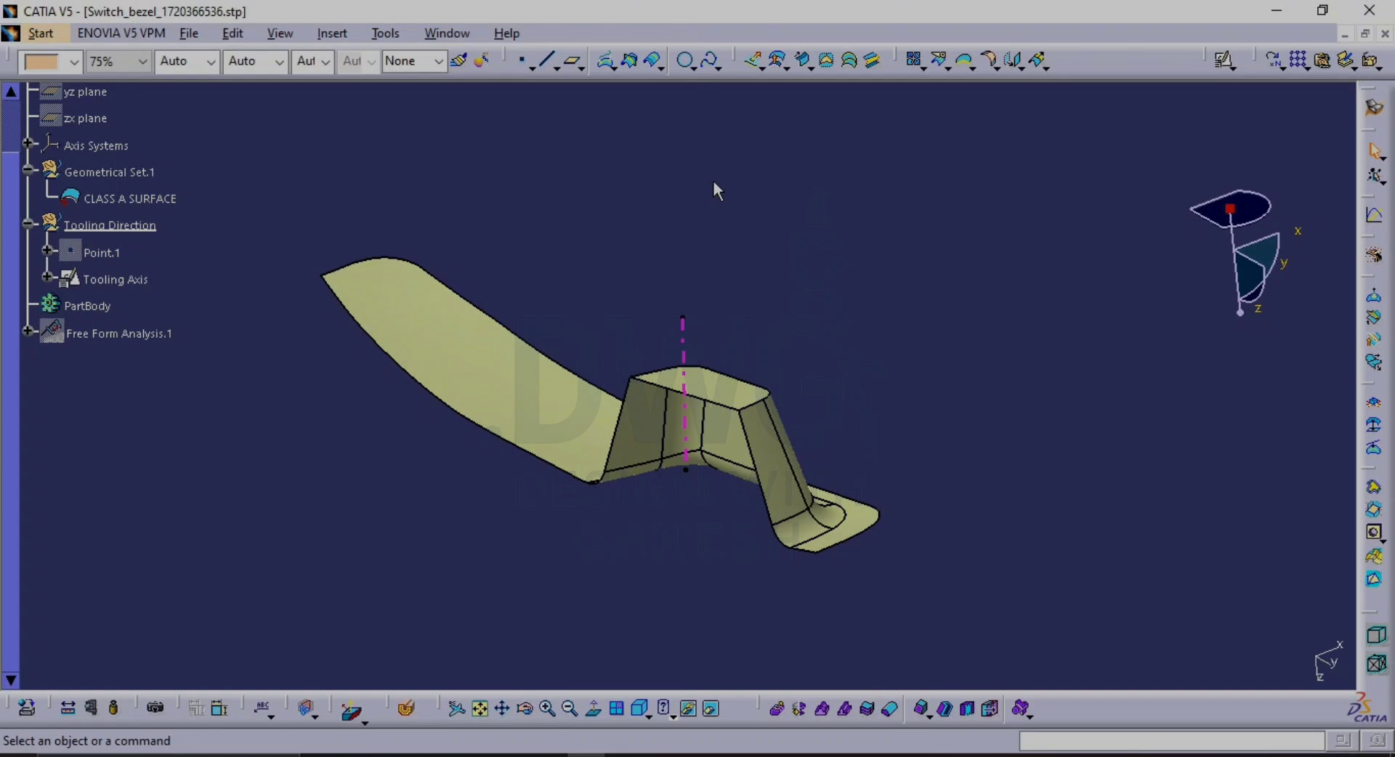
Publish the CLASS A SURFACE element and collapse Geometrical Set.1 in the tree
left_click(131, 198)
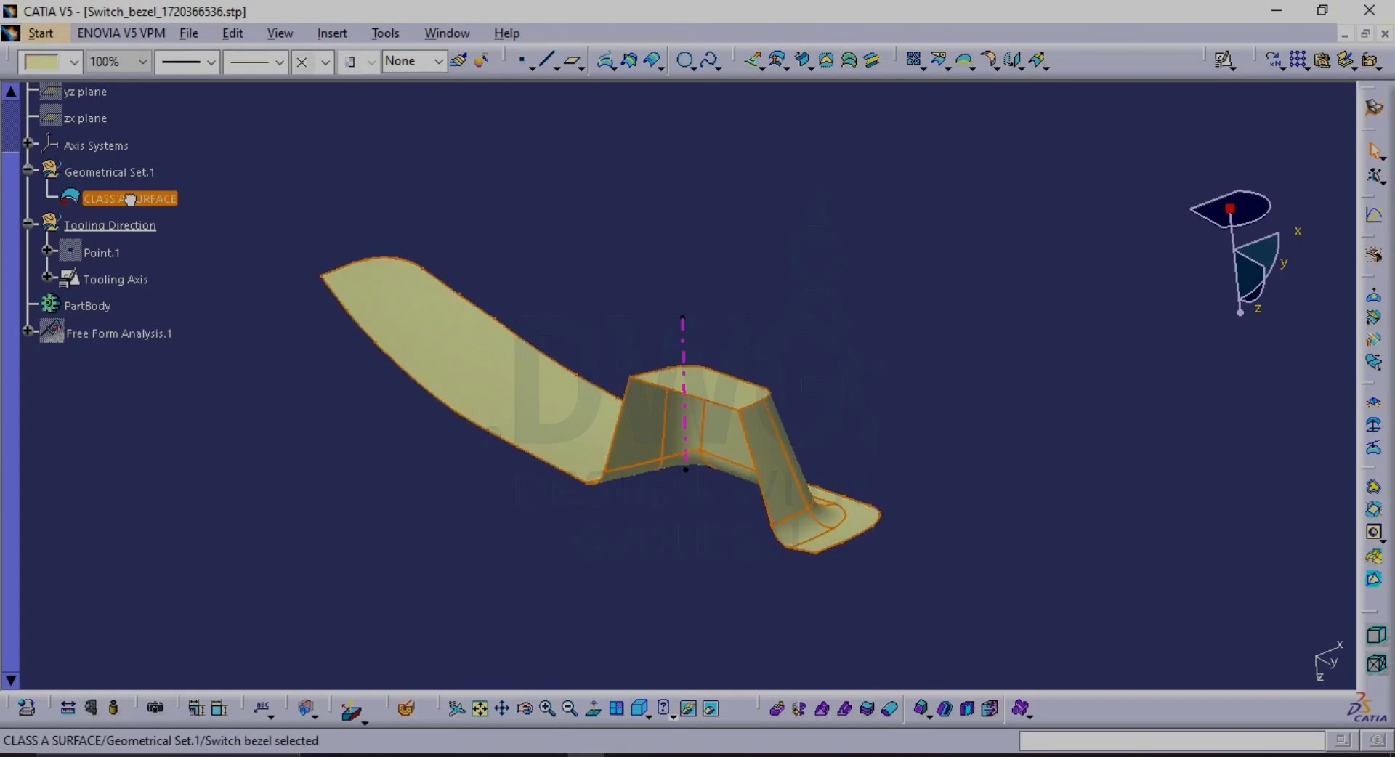
left_click(385, 34)
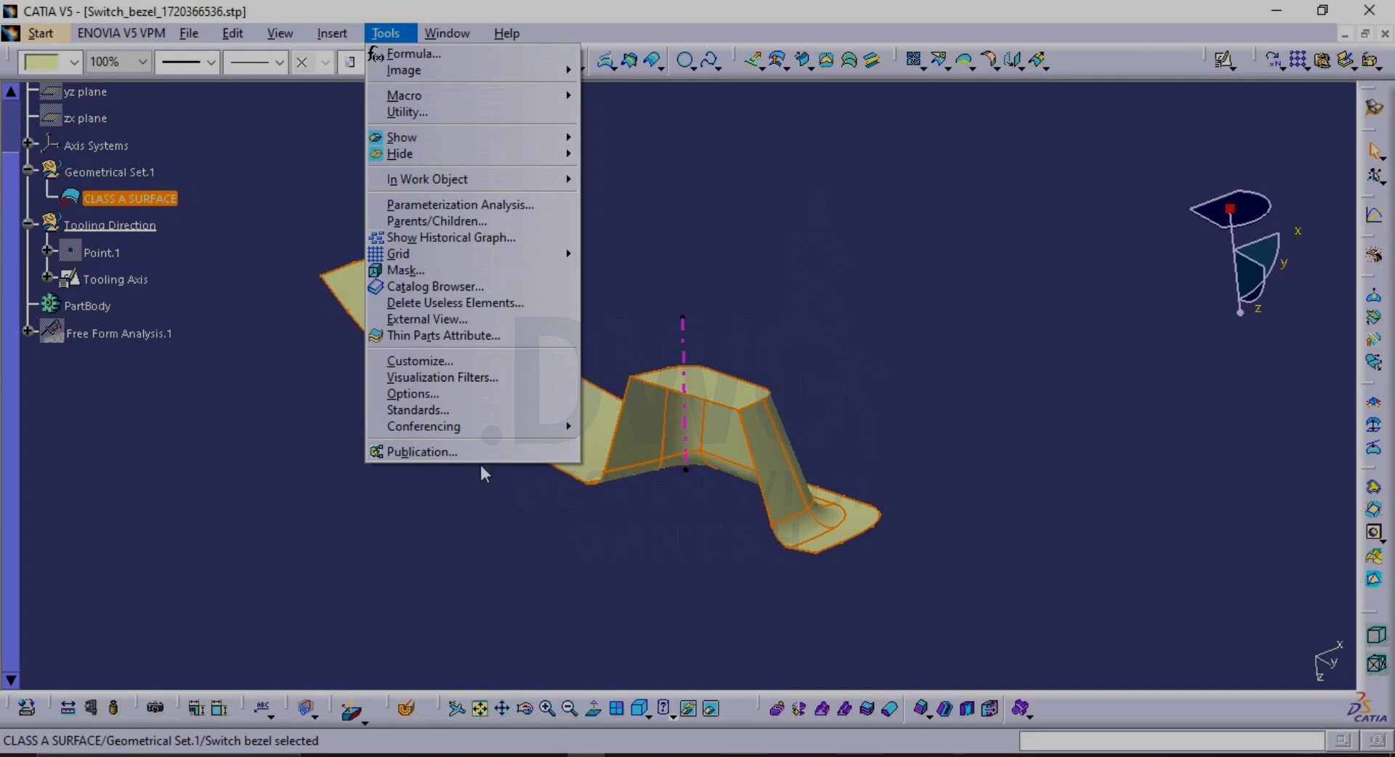
left_click(435, 451)
left_click(1077, 608)
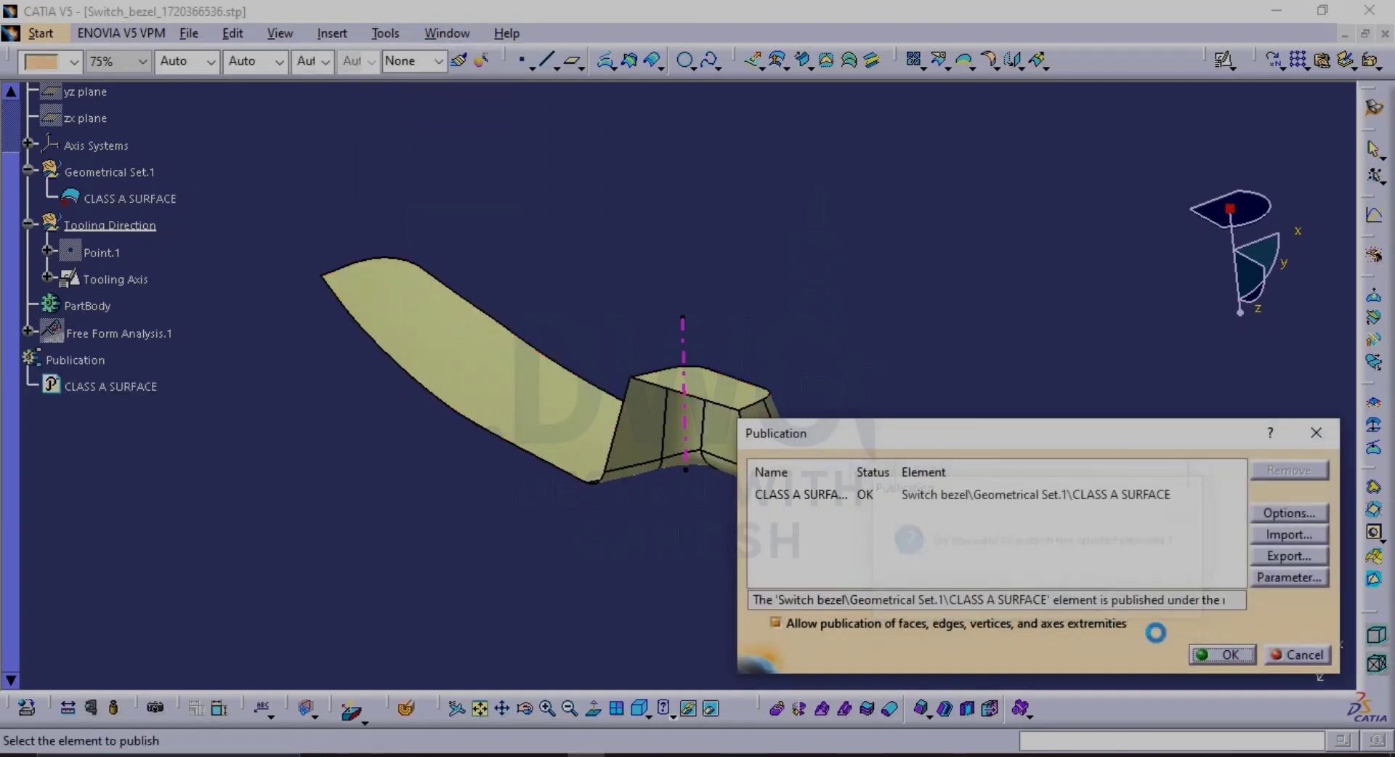
left_click(1222, 655)
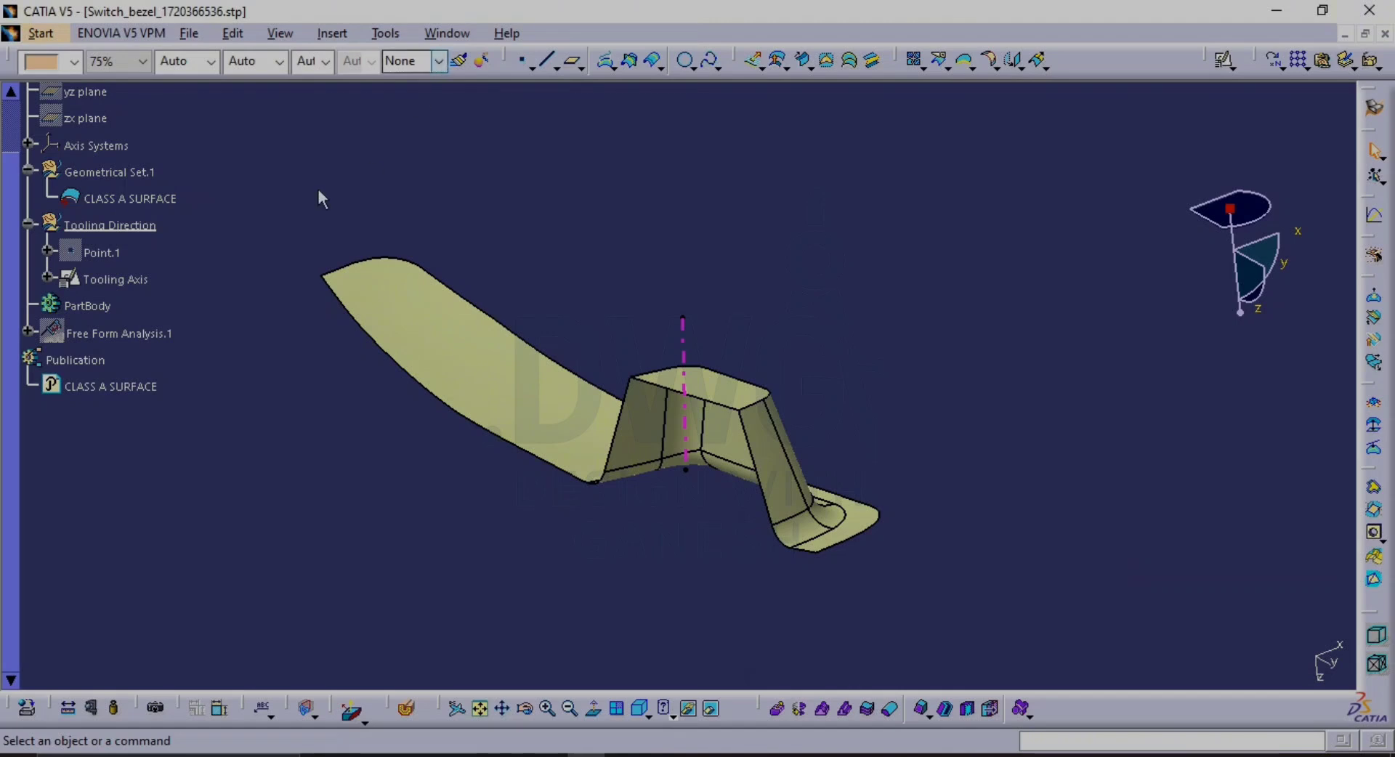
left_click(27, 170)
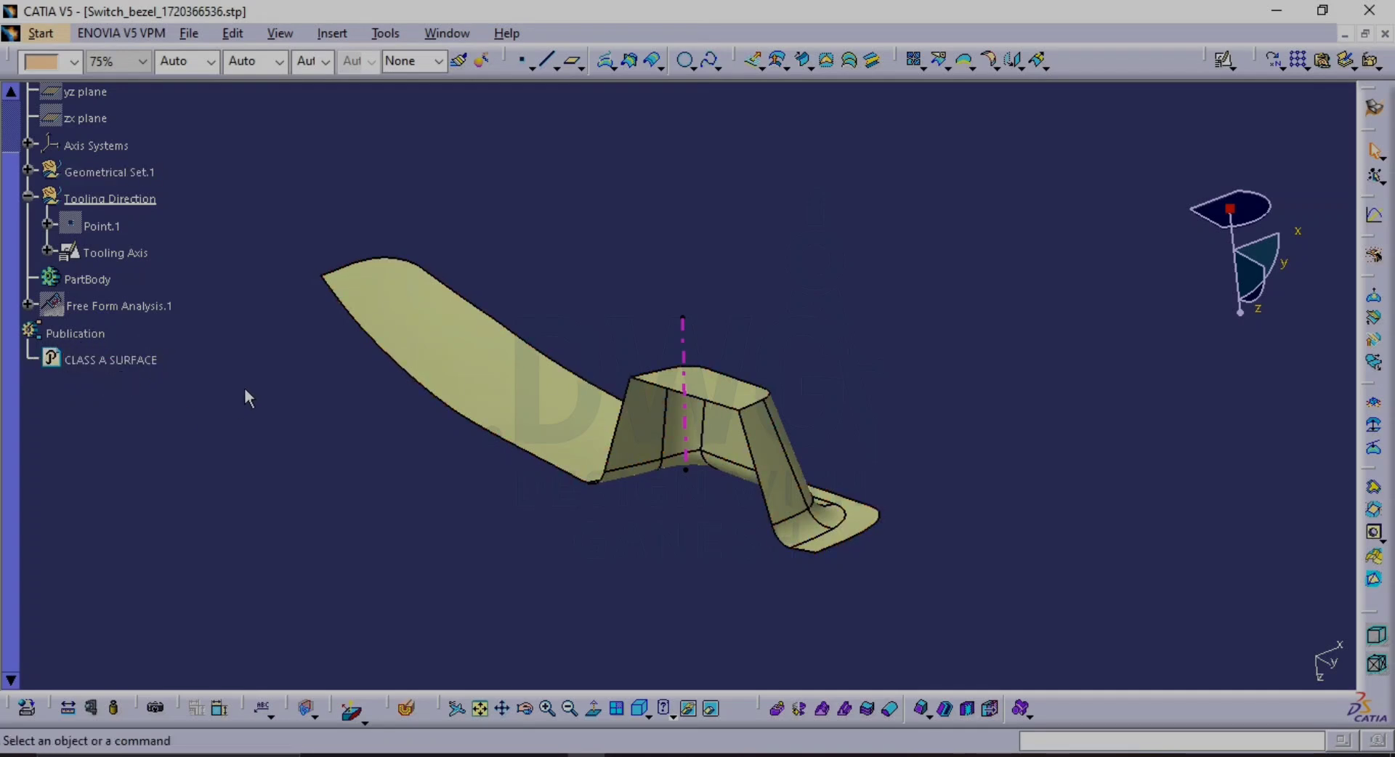
left_click(109, 361)
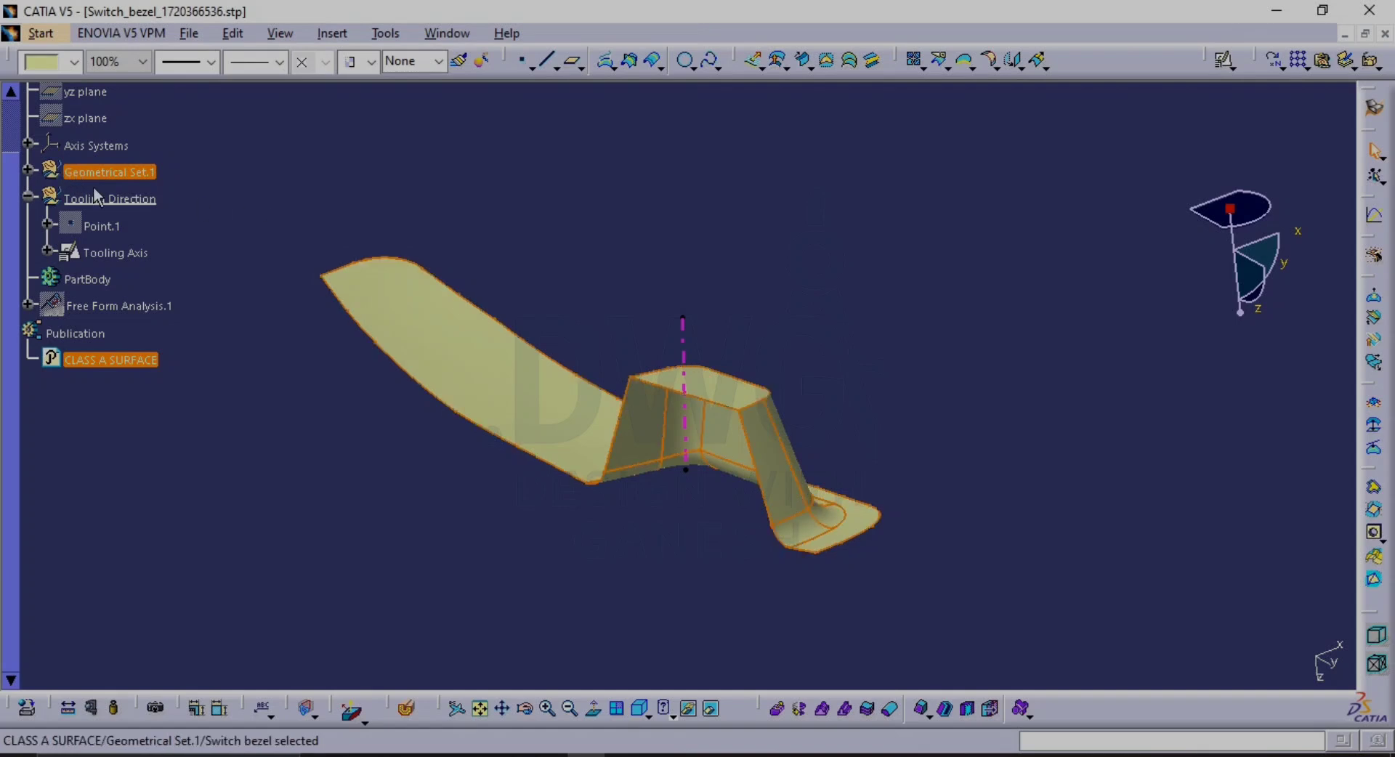
left_click(287, 201)
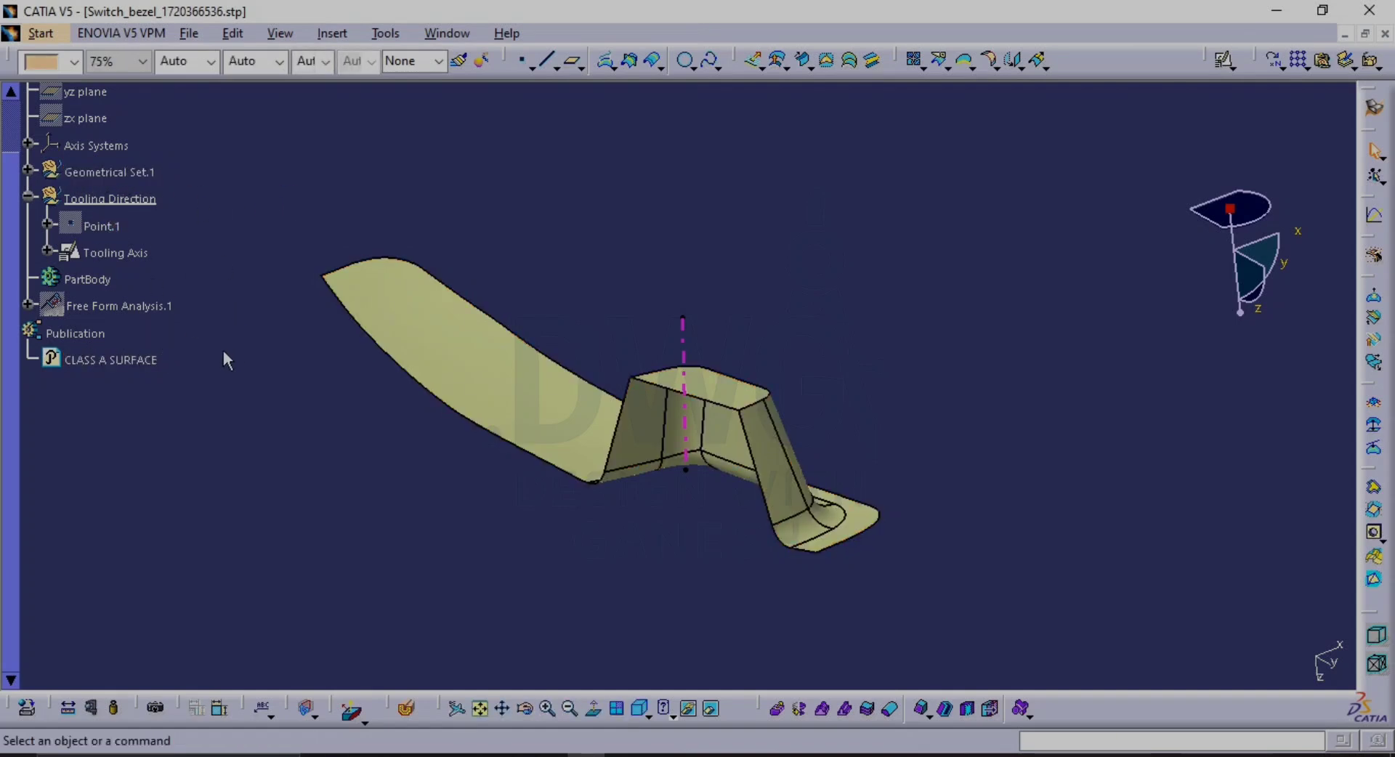
Publish the Tooling Axis sketch and collapse the Tooling Direction set in the tree
left_click(131, 256)
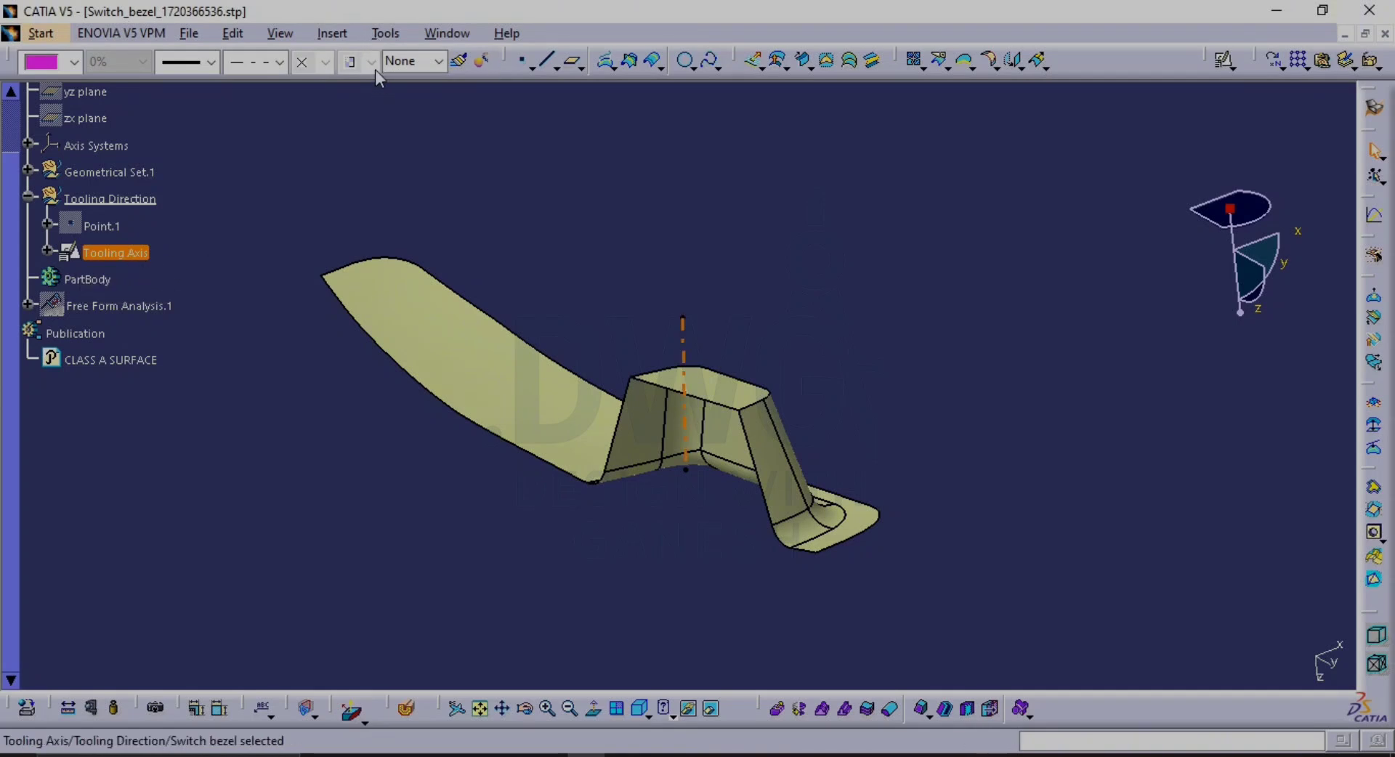
left_click(388, 36)
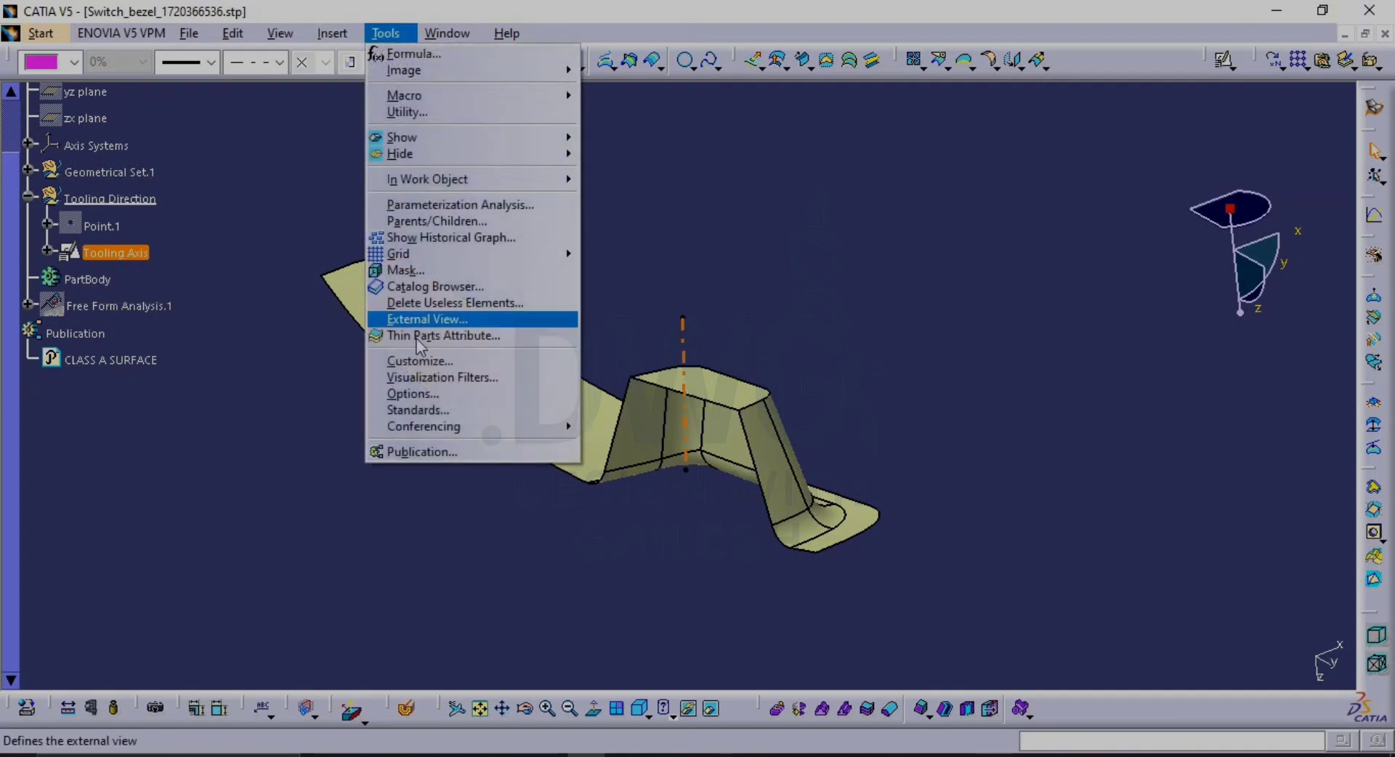
left_click(433, 453)
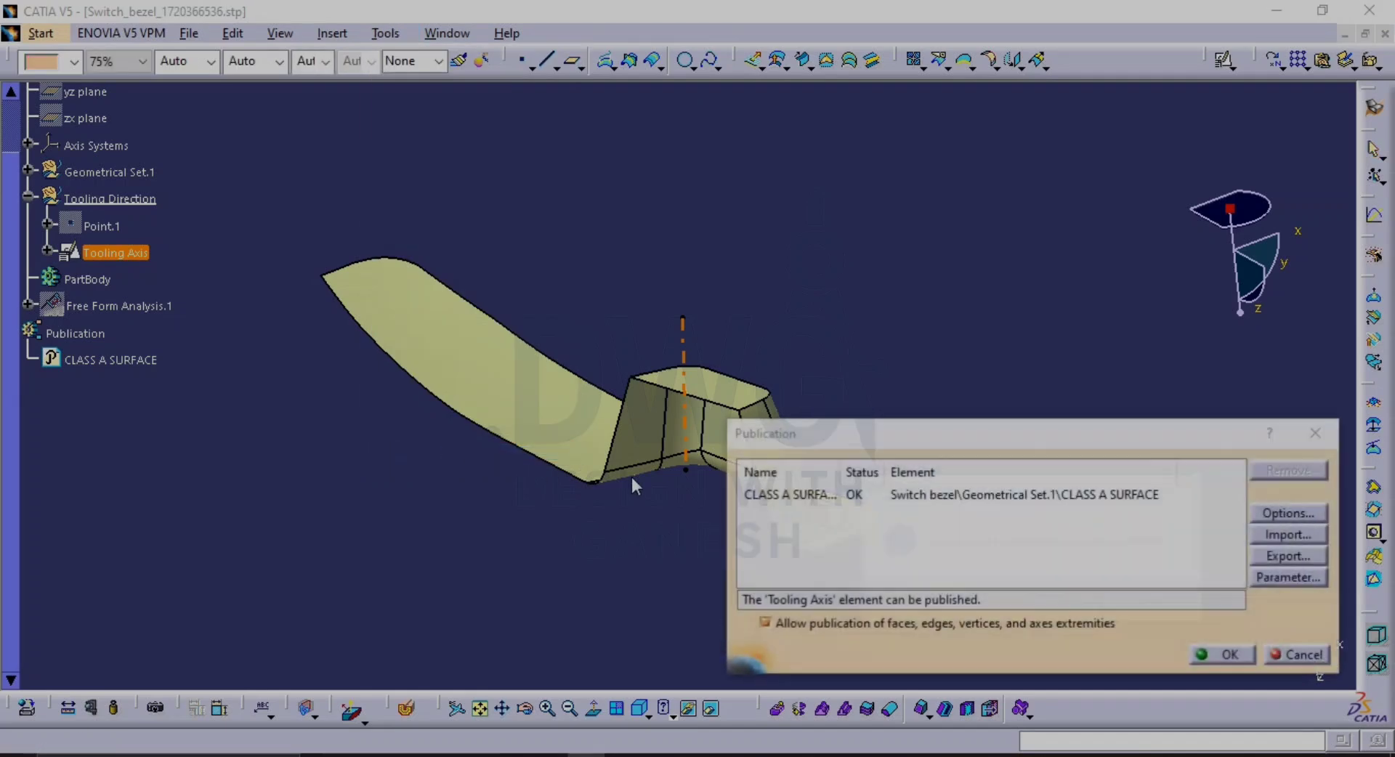
left_click(1062, 597)
left_click(1202, 653)
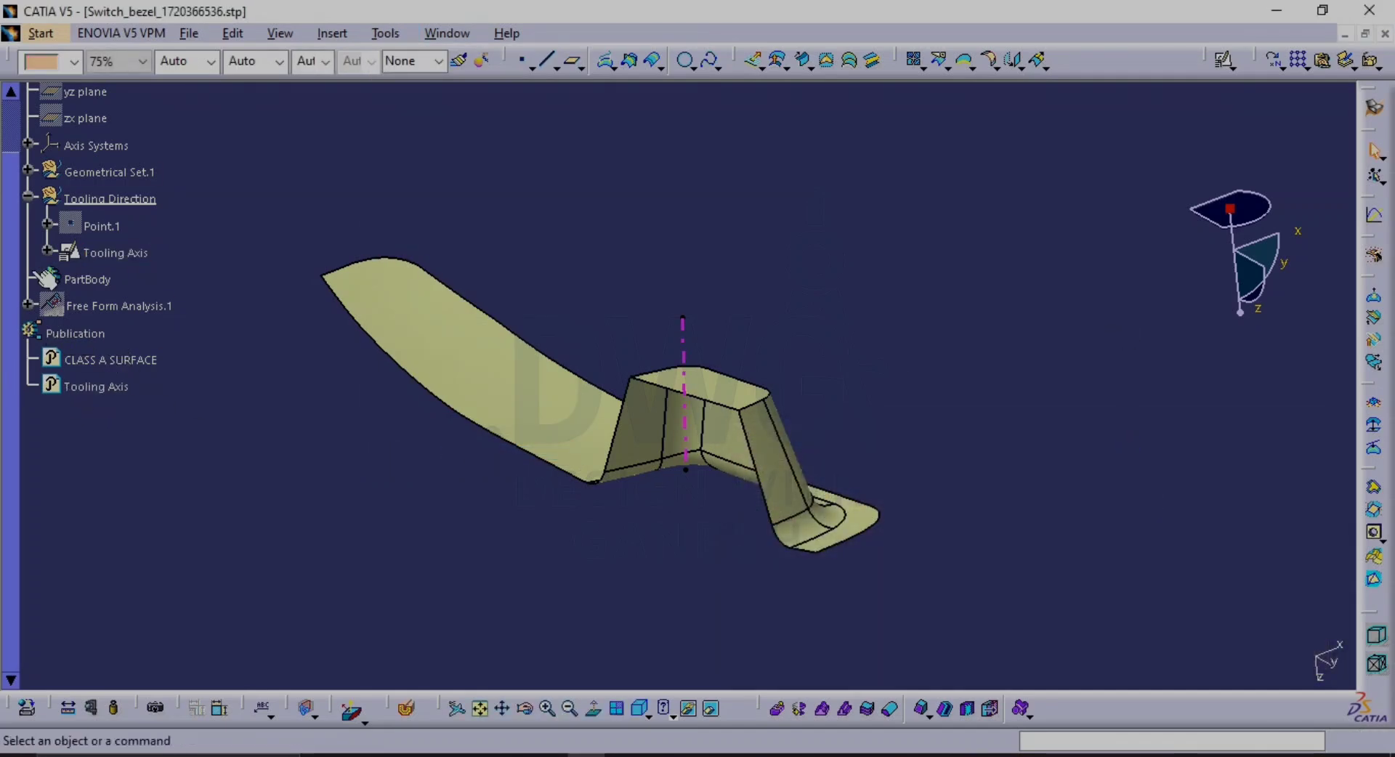
left_click(27, 196)
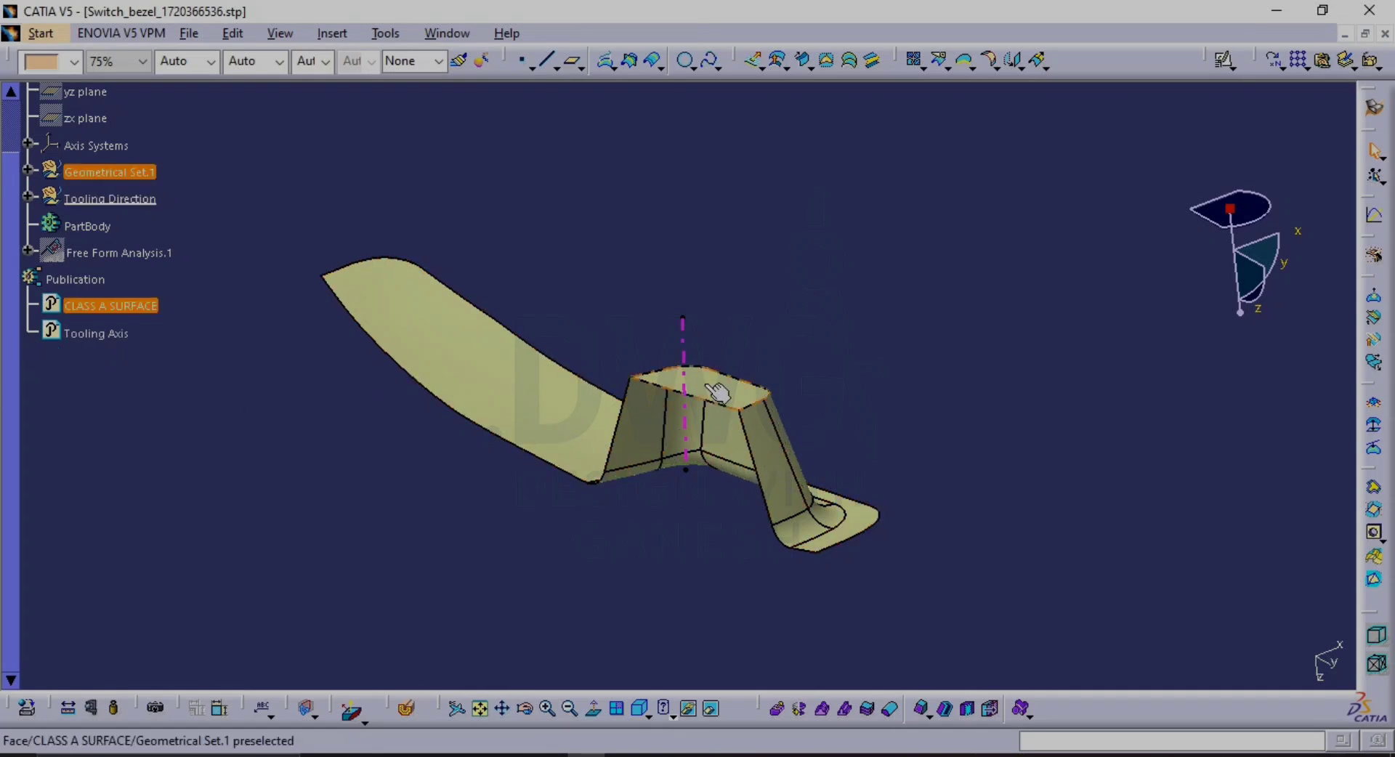
Try a 3 mm offset of the CLASS A SURFACE and undo it
middle_click_drag(713, 395, 762, 365)
middle_click_drag(764, 465, 764, 430)
middle_click_drag(725, 379, 670, 509)
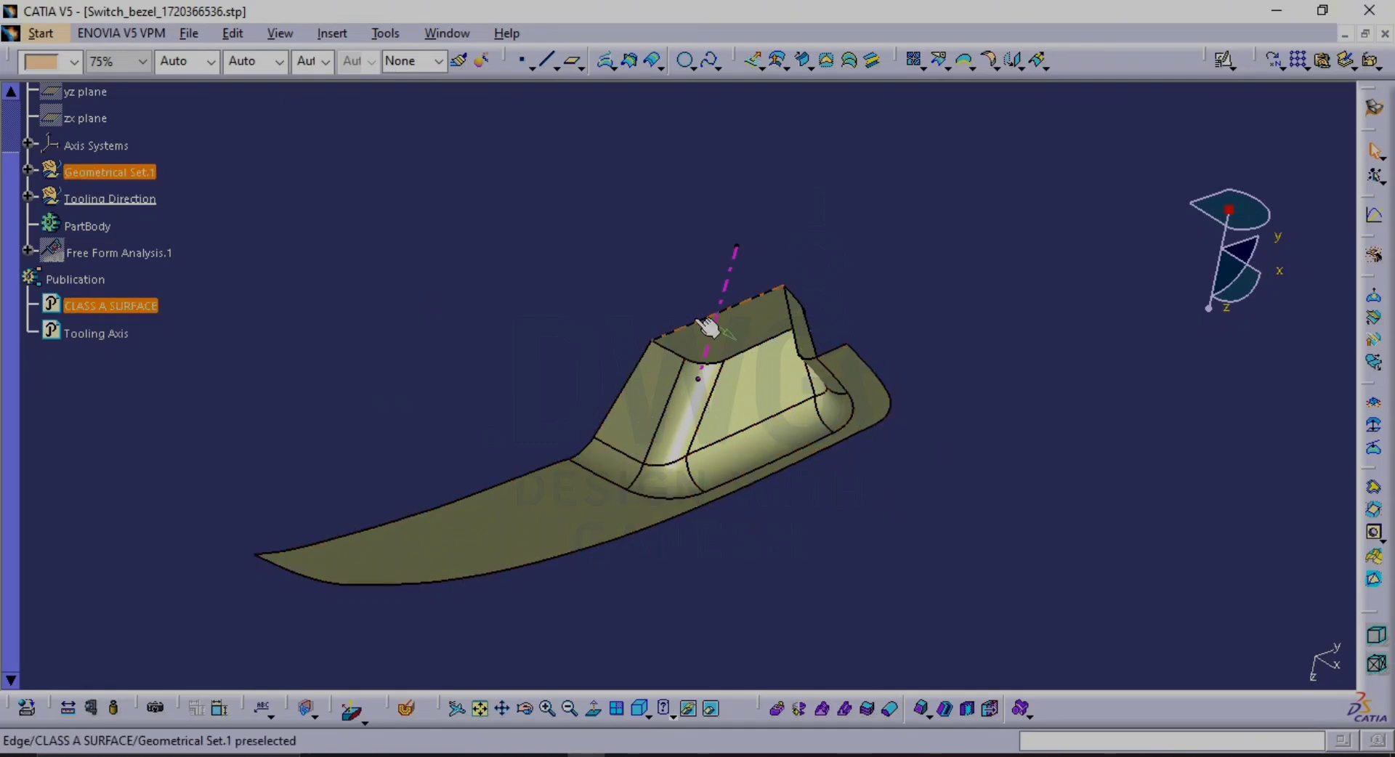
middle_click_drag(709, 320, 721, 481)
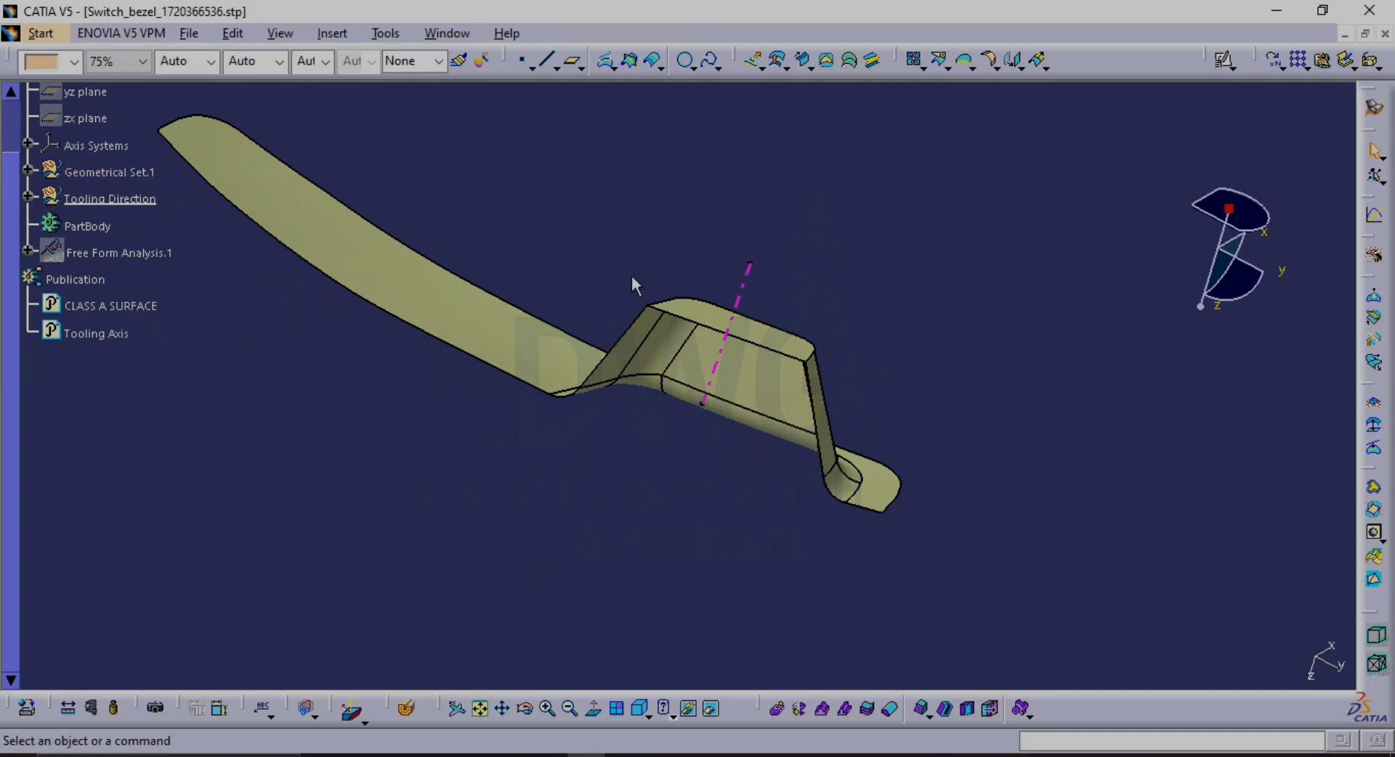
middle_click_drag(634, 281, 668, 338)
middle_click_drag(494, 296, 473, 381)
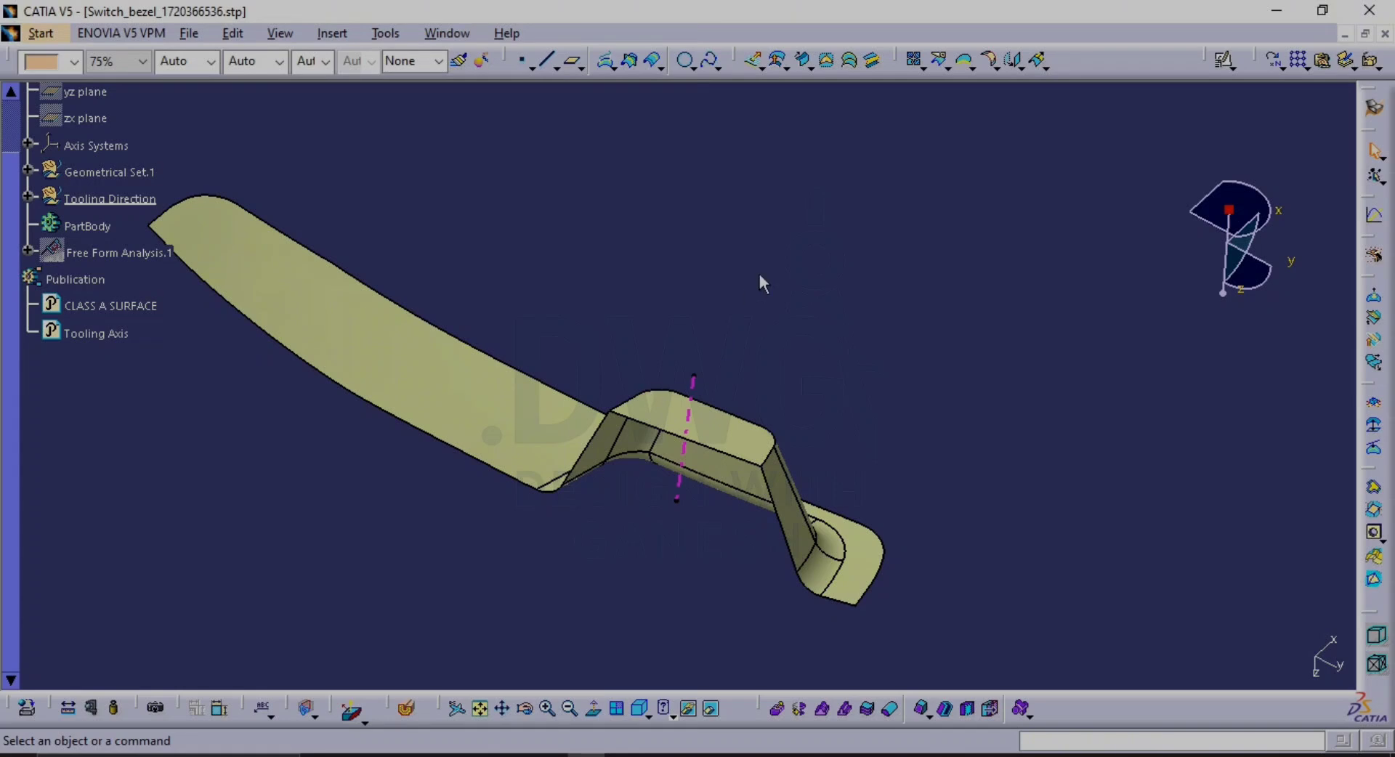
left_click(777, 63)
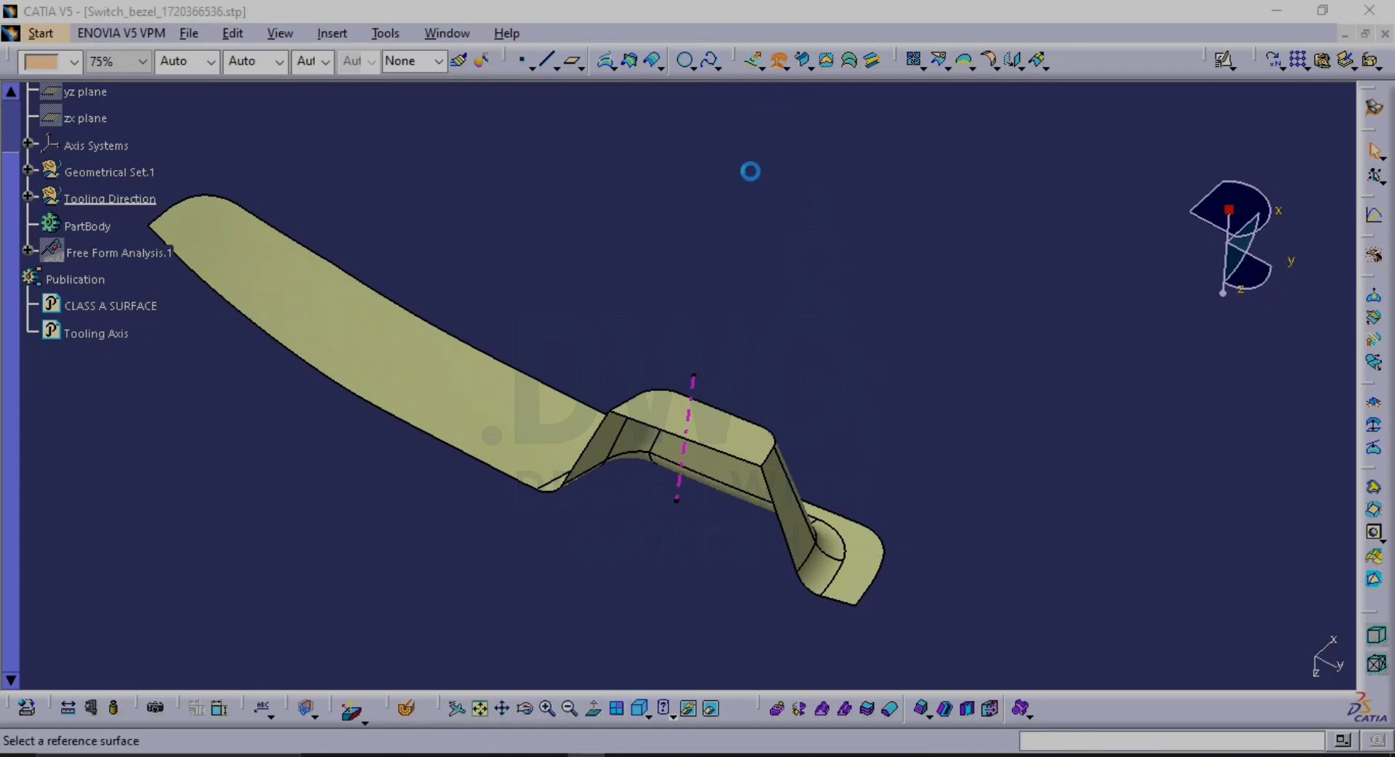
left_click(469, 405)
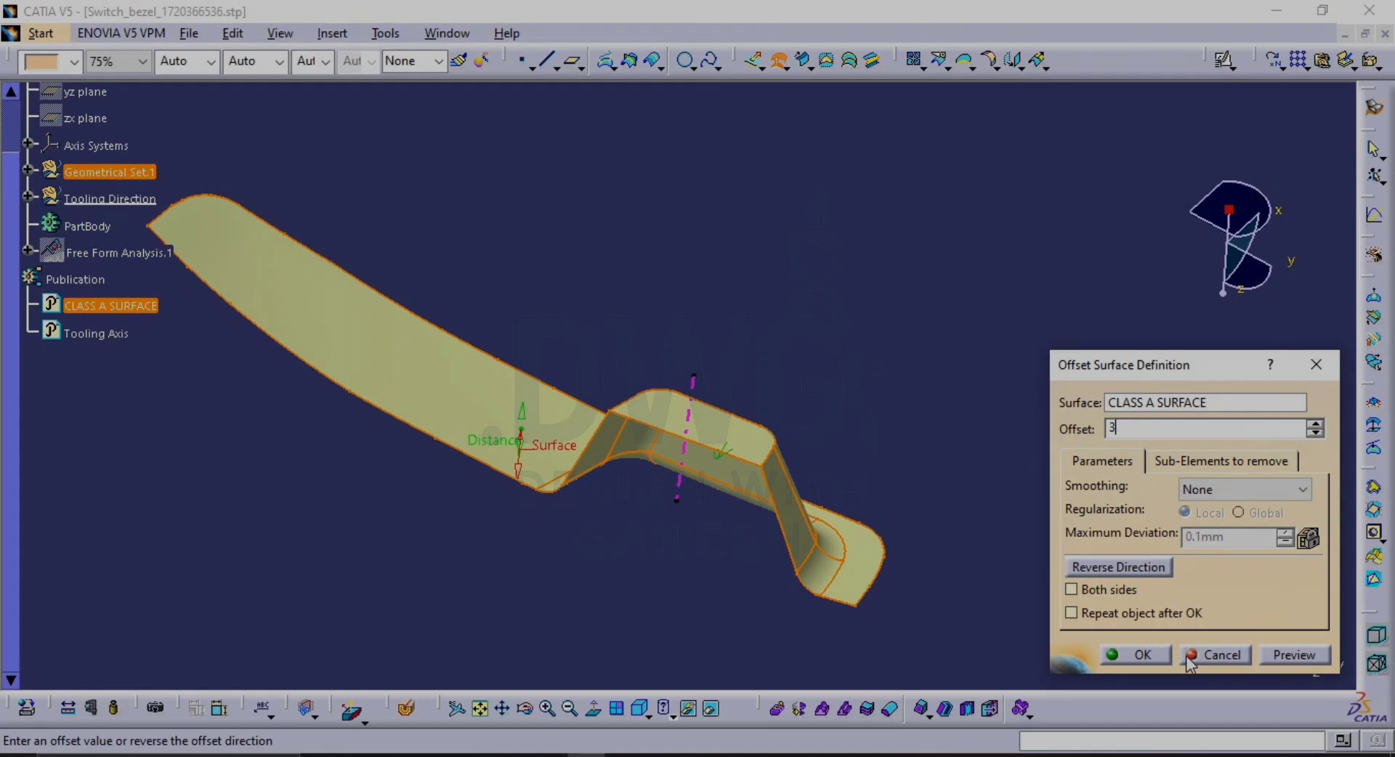
left_click(1142, 654)
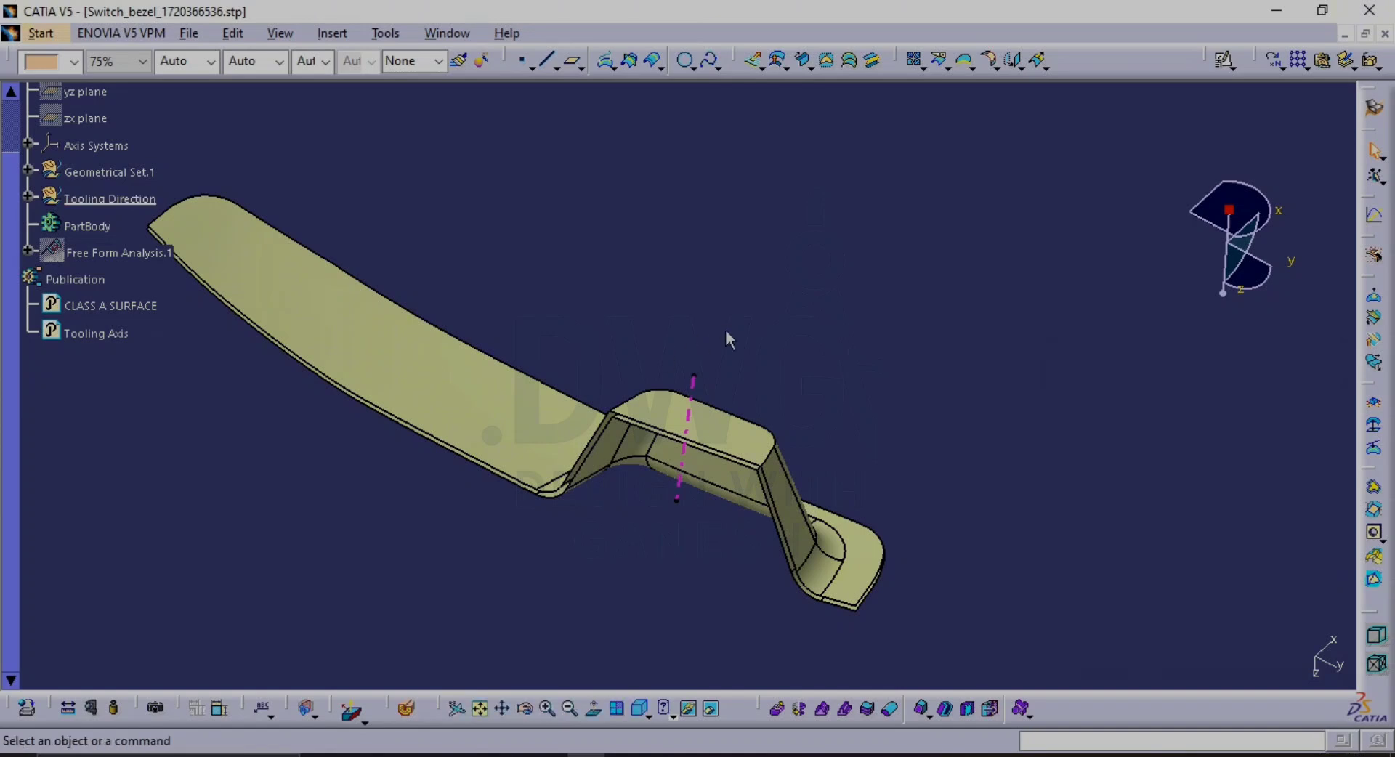
key("ctrl+z")
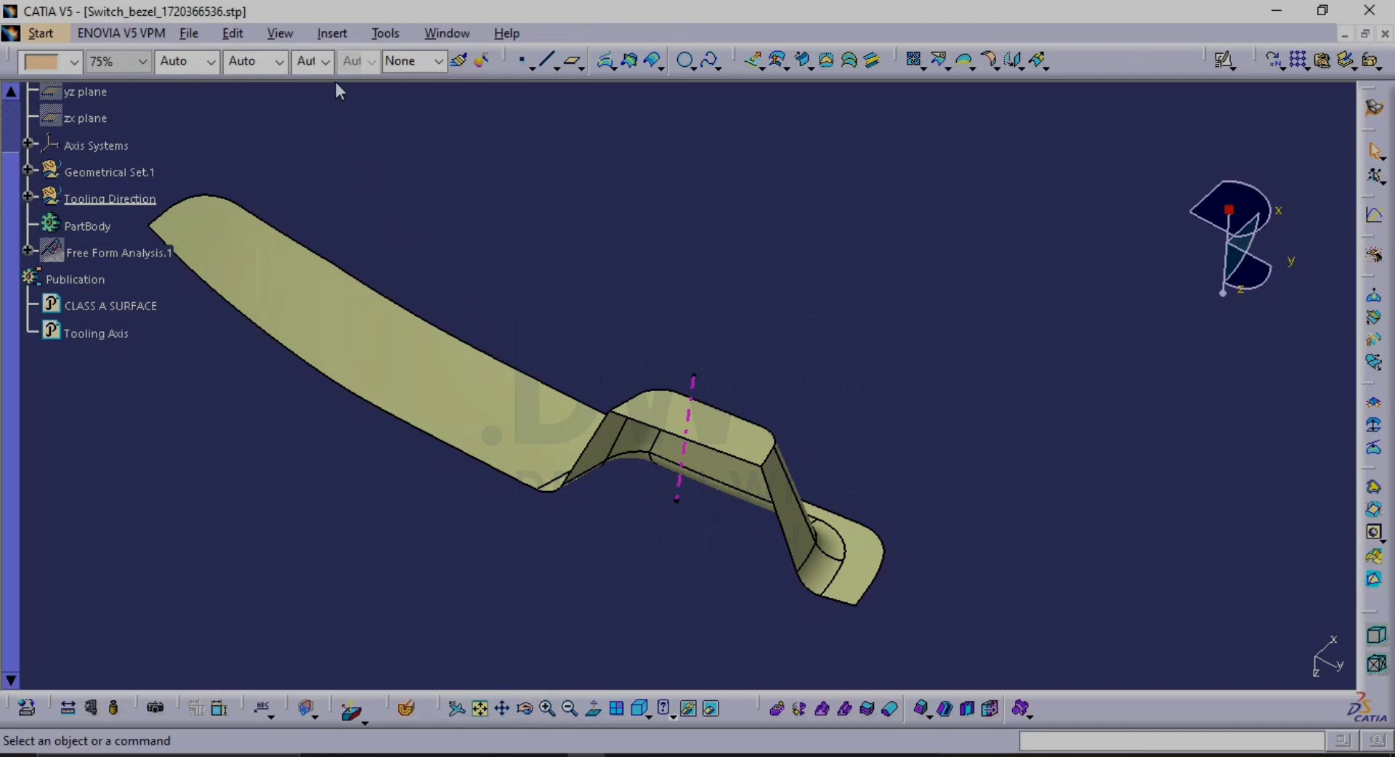
Insert a new geometrical set named Class B Creation under the Switch bezel part
left_click(332, 33)
left_click(433, 97)
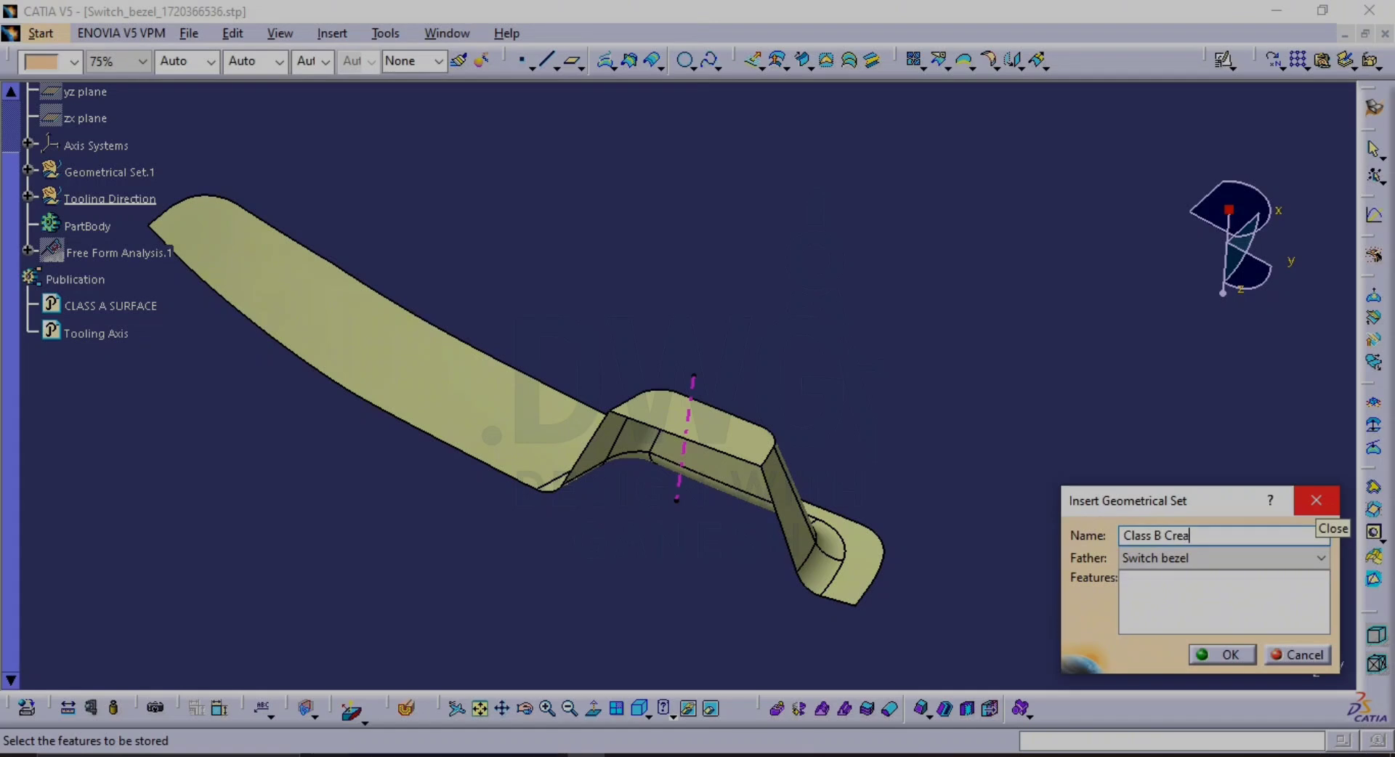
left_click(1222, 654)
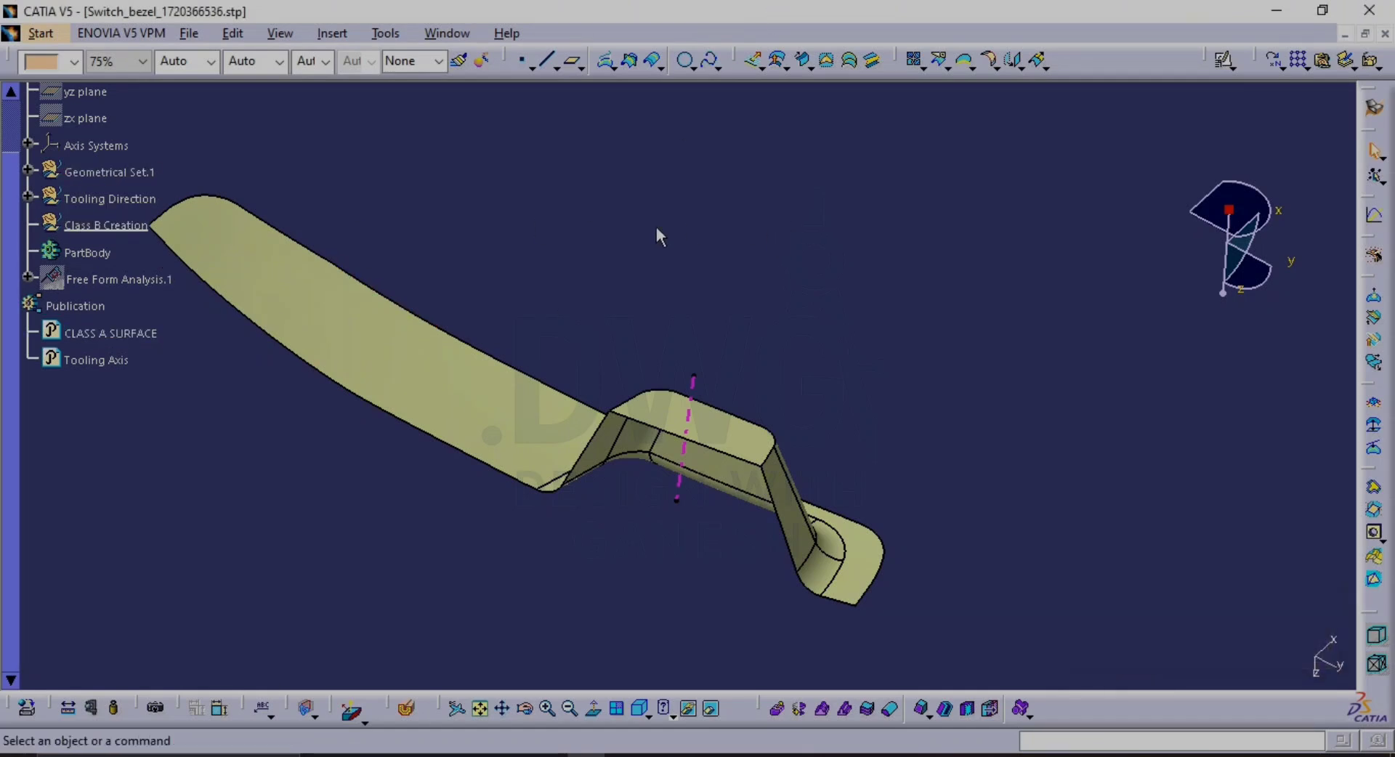
Create an offset of the CLASS A SURFACE in the Class B Creation set and set its distance to 3 mm
left_click(778, 71)
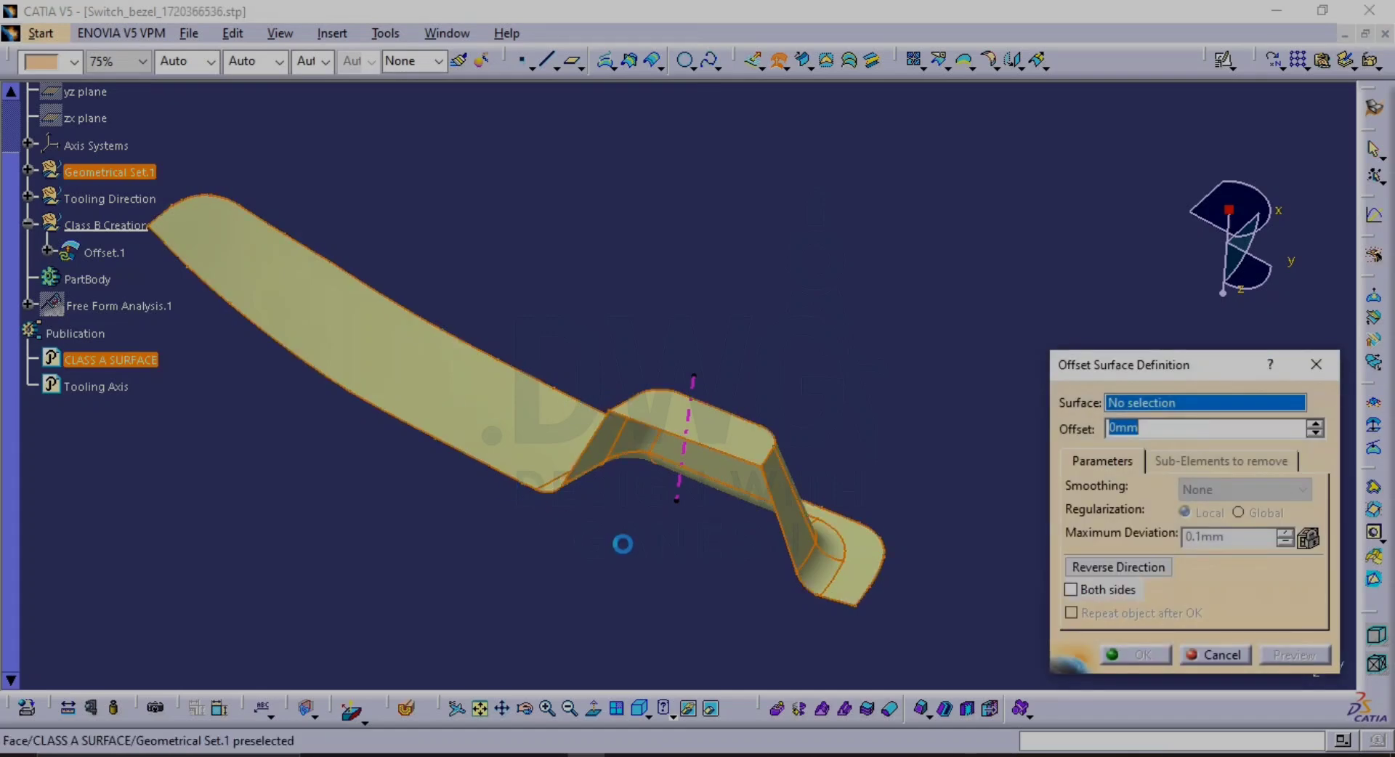
left_click(521, 443)
left_click(1123, 648)
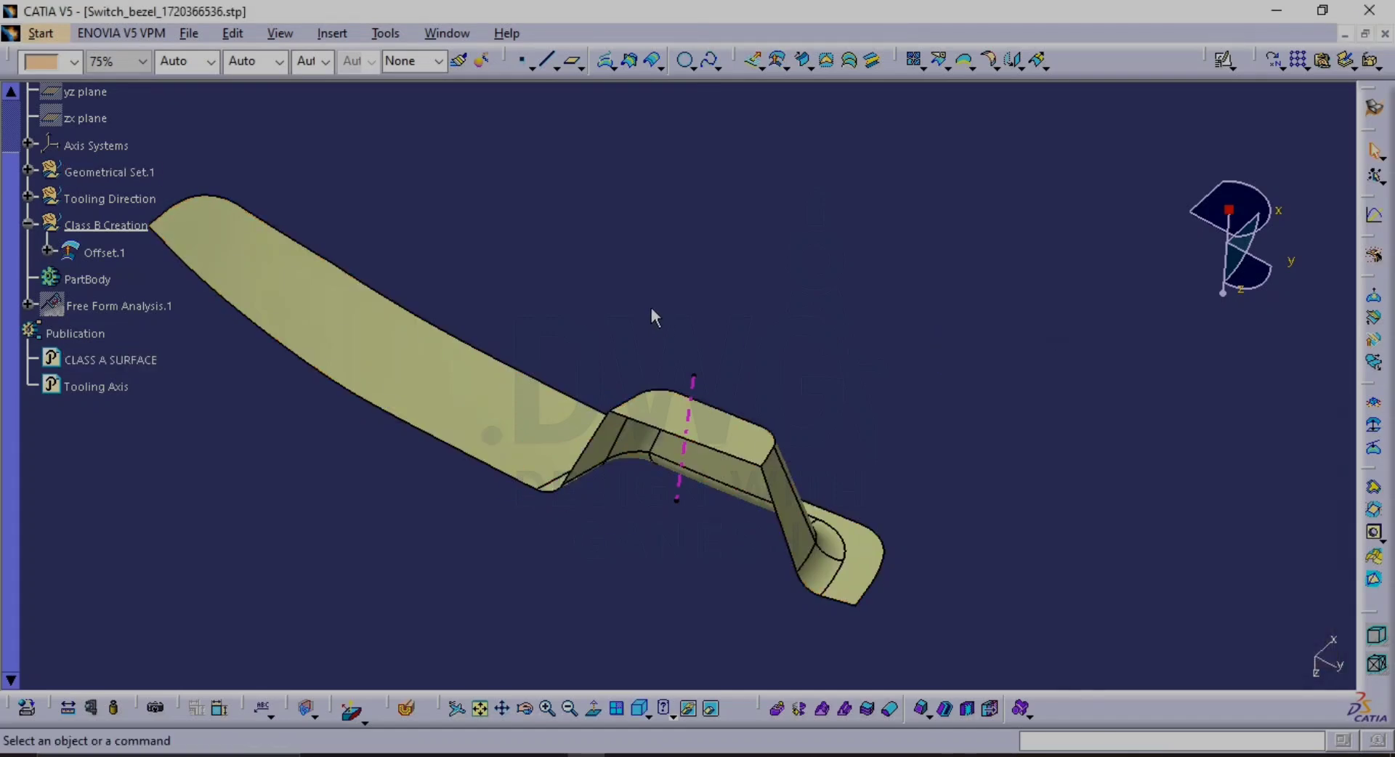
left_click(99, 251)
double_click(98, 250)
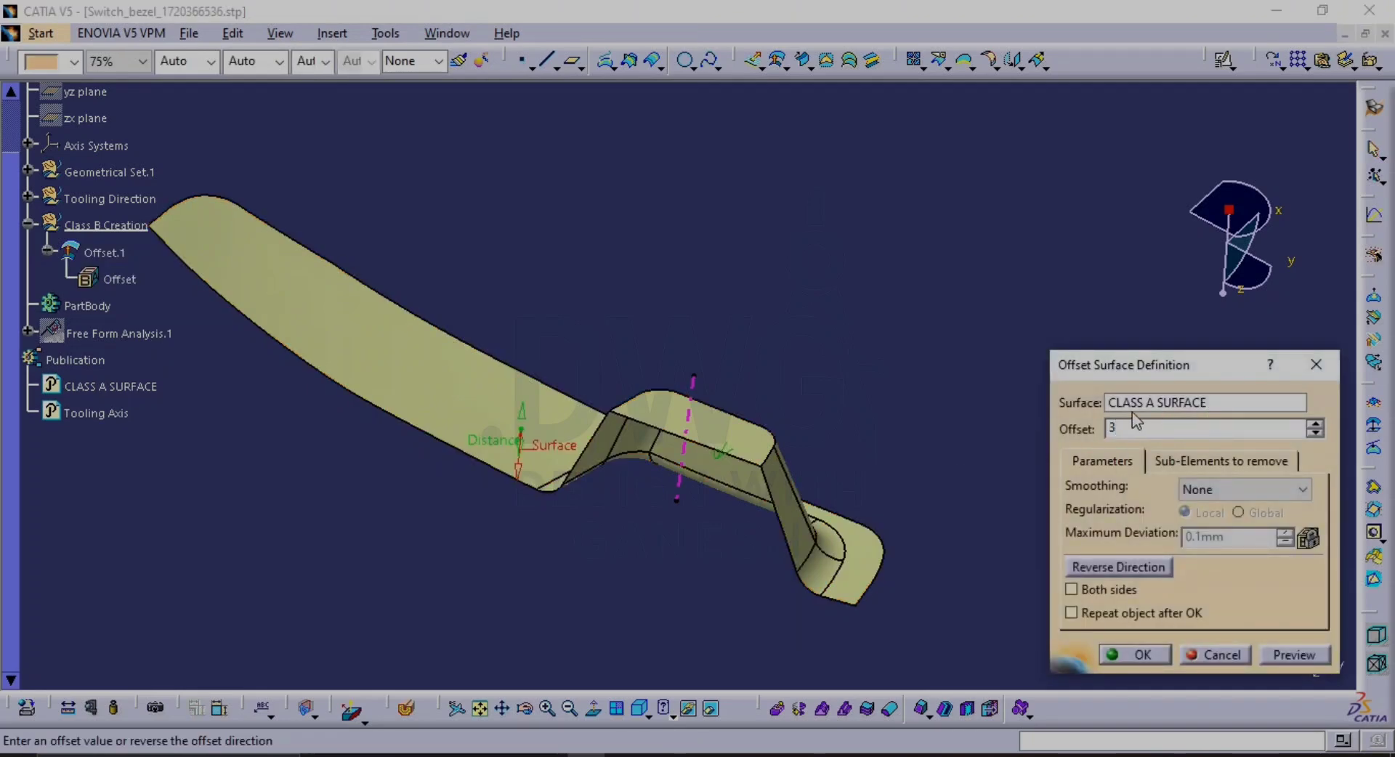
type("3")
key("Return")
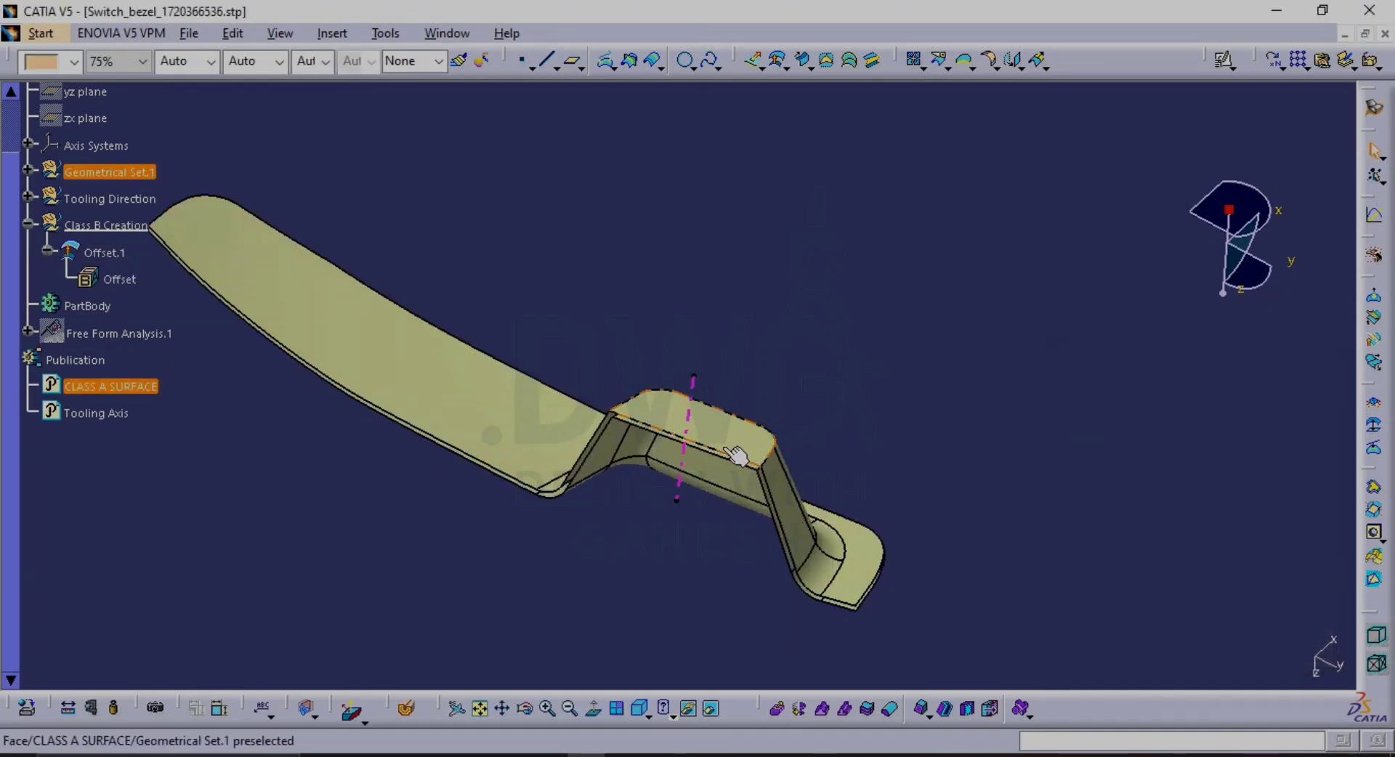
Colour the Class B Creation geometrical set dark green
middle_click_drag(735, 450, 839, 429)
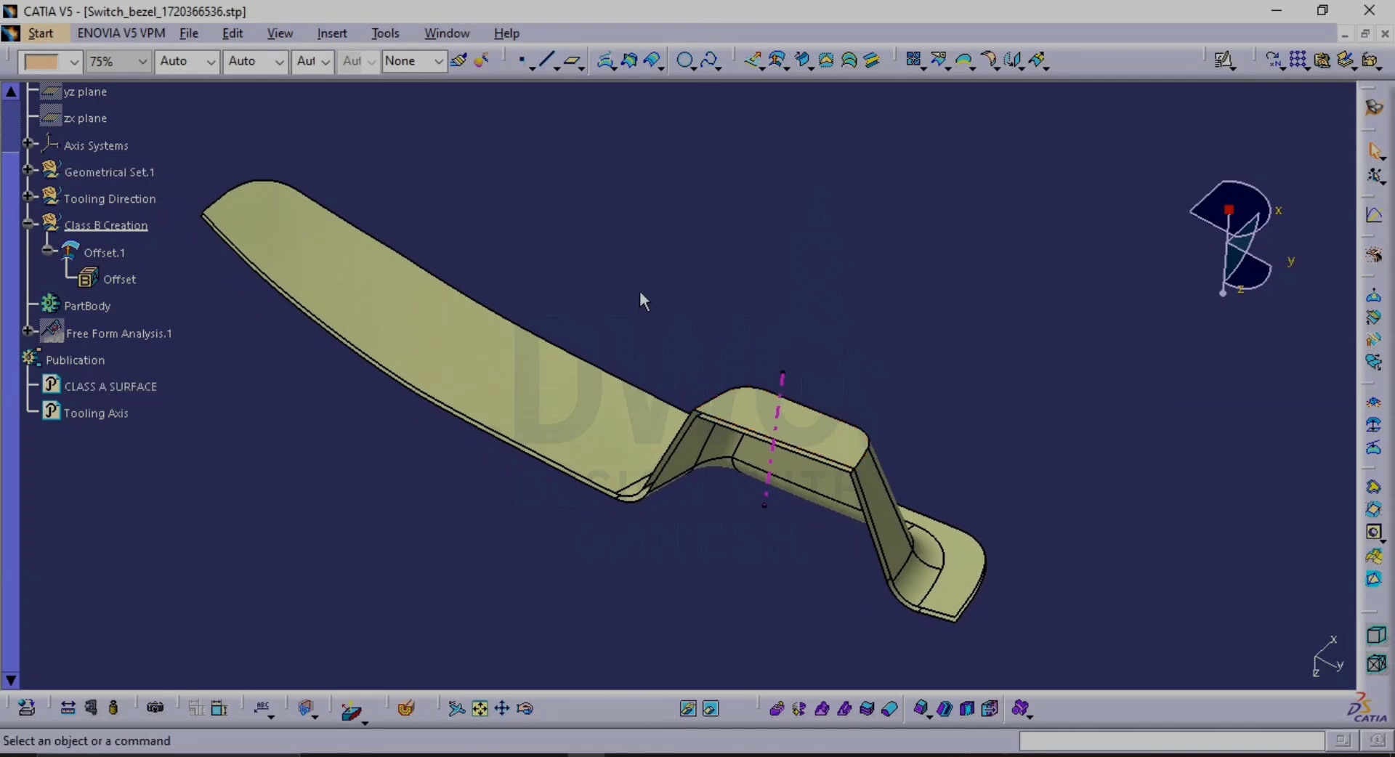
left_click(109, 225)
left_click(71, 63)
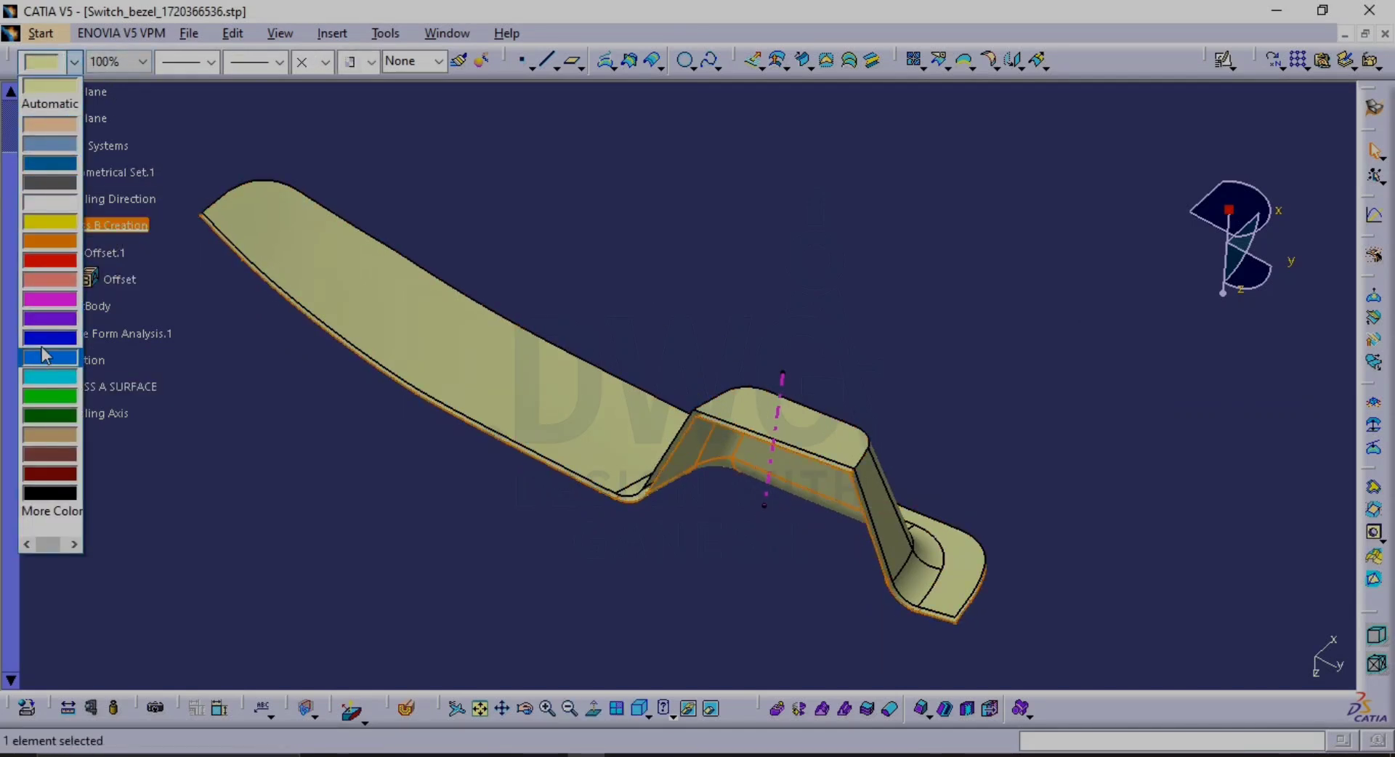
left_click(39, 412)
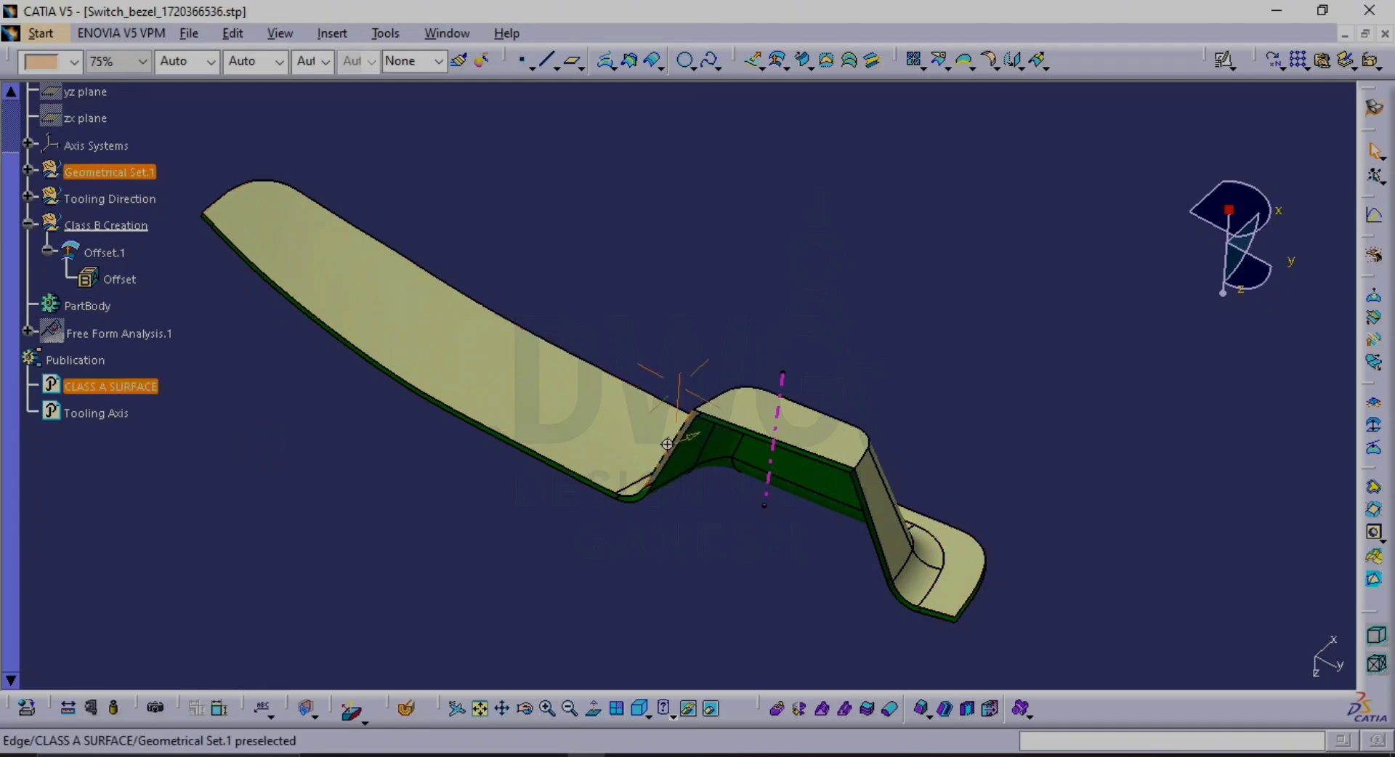
Reverse the direction of the 3 mm offset surface and check both sides of the bezel
middle_click_drag(670, 454, 744, 494)
right_click(743, 494)
left_click(1004, 618)
middle_click_drag(976, 538, 943, 556)
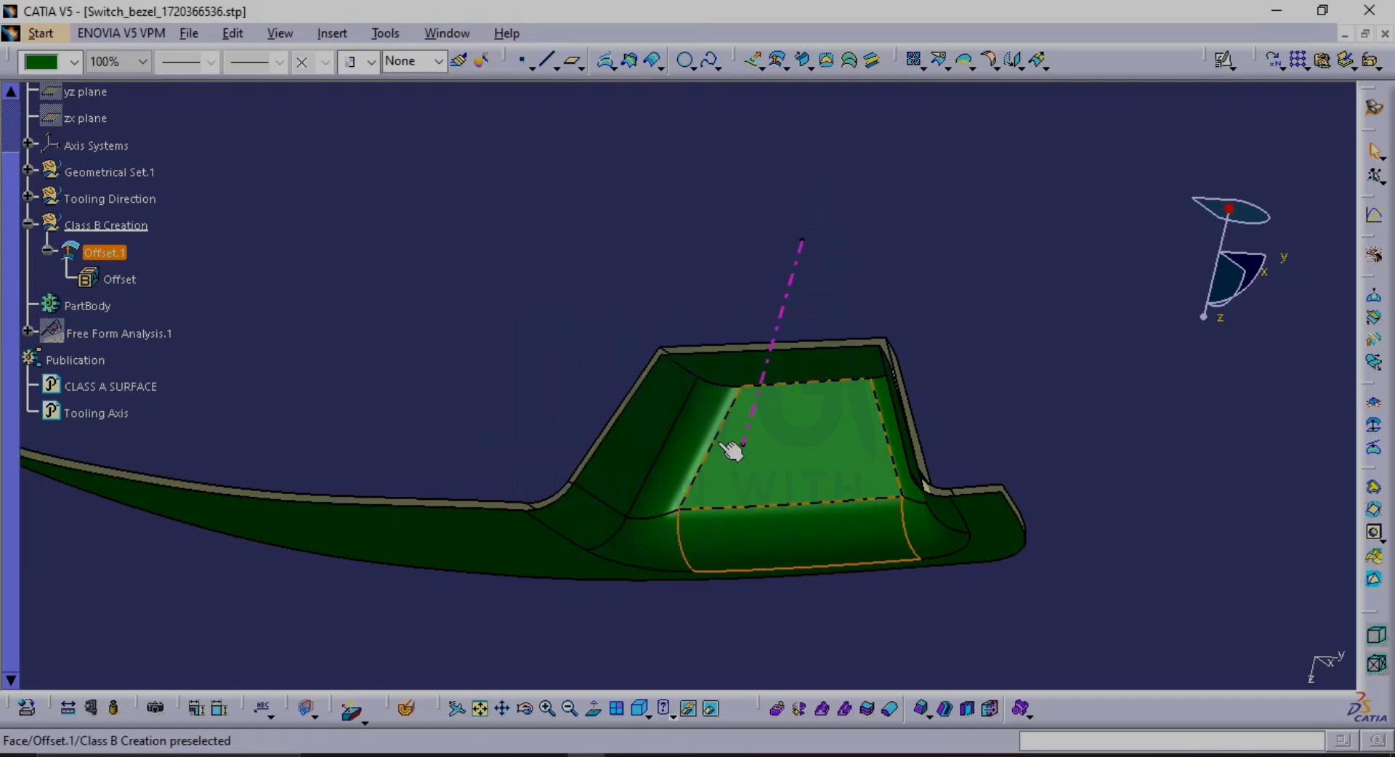
left_click(316, 425)
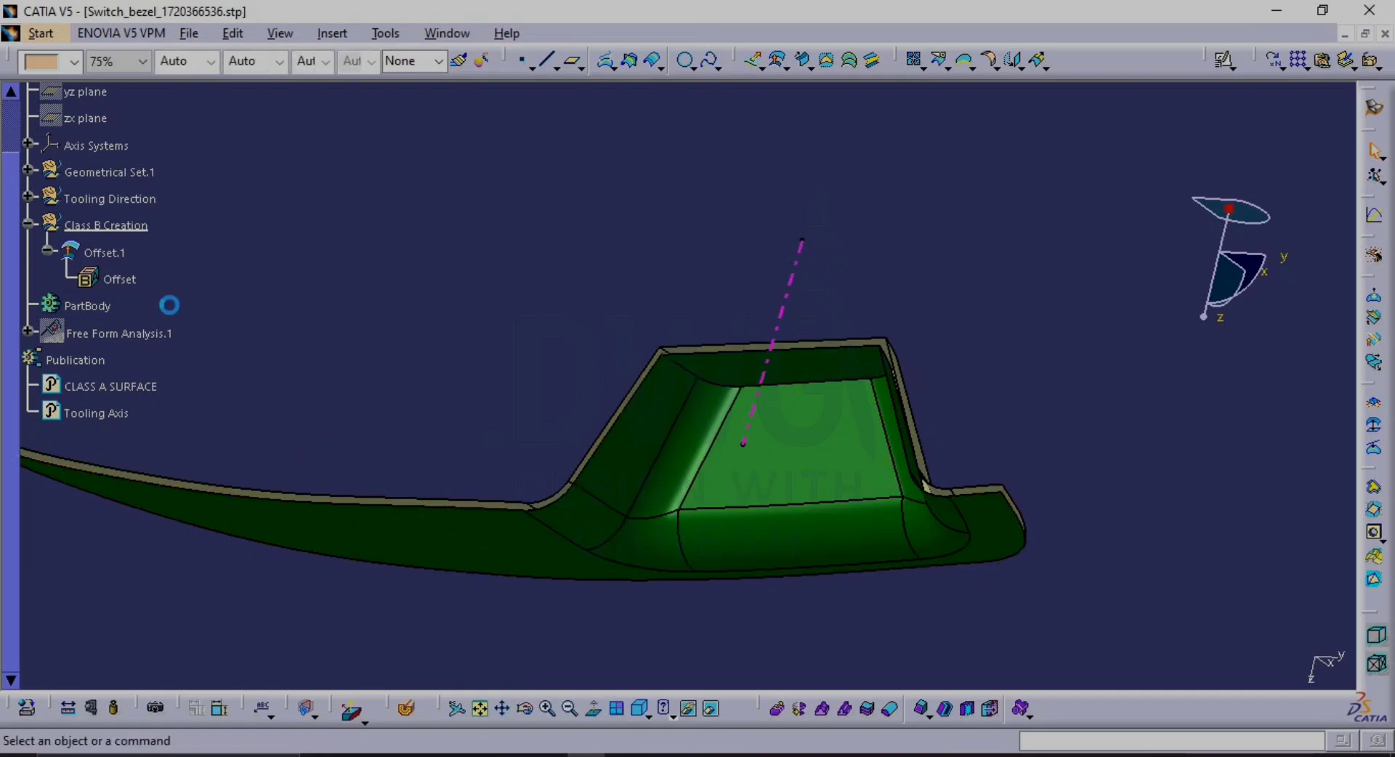
double_click(104, 252)
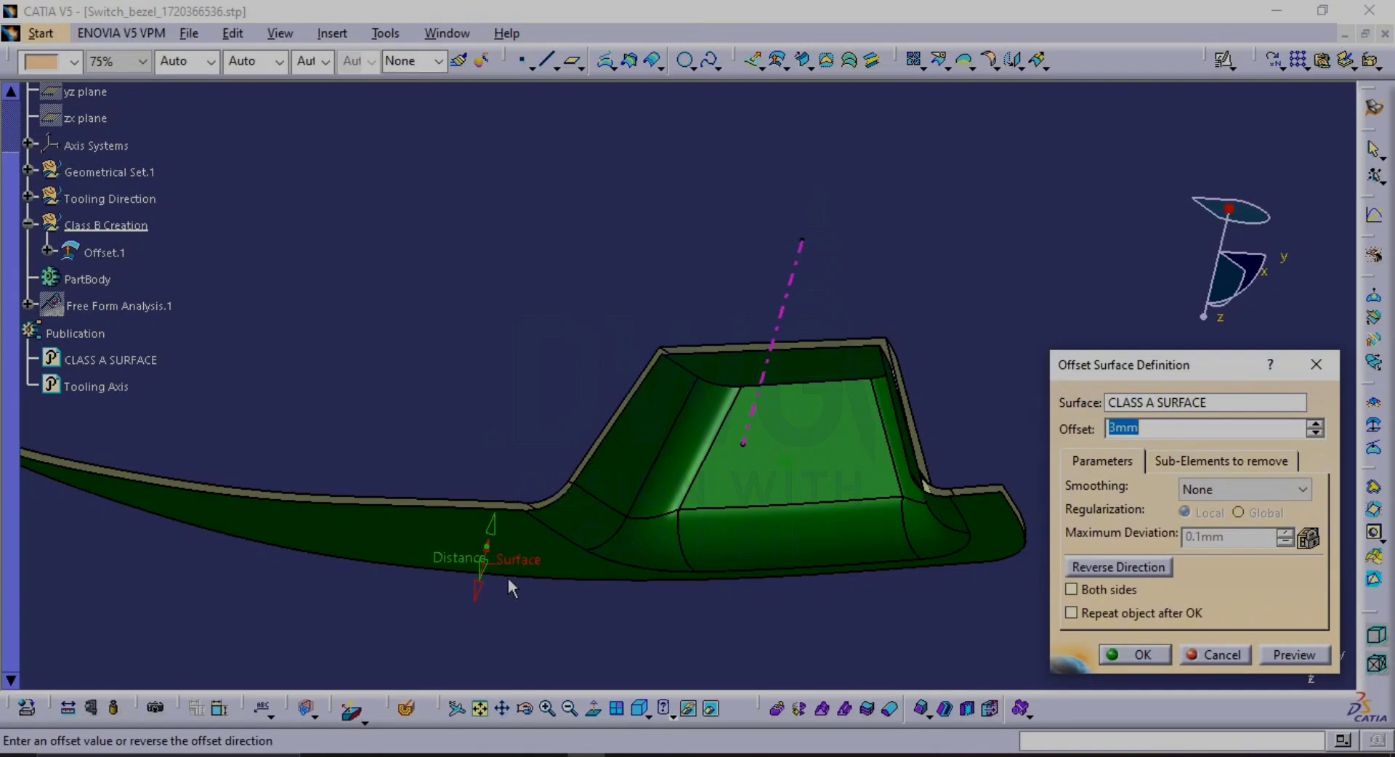
left_click(1132, 565)
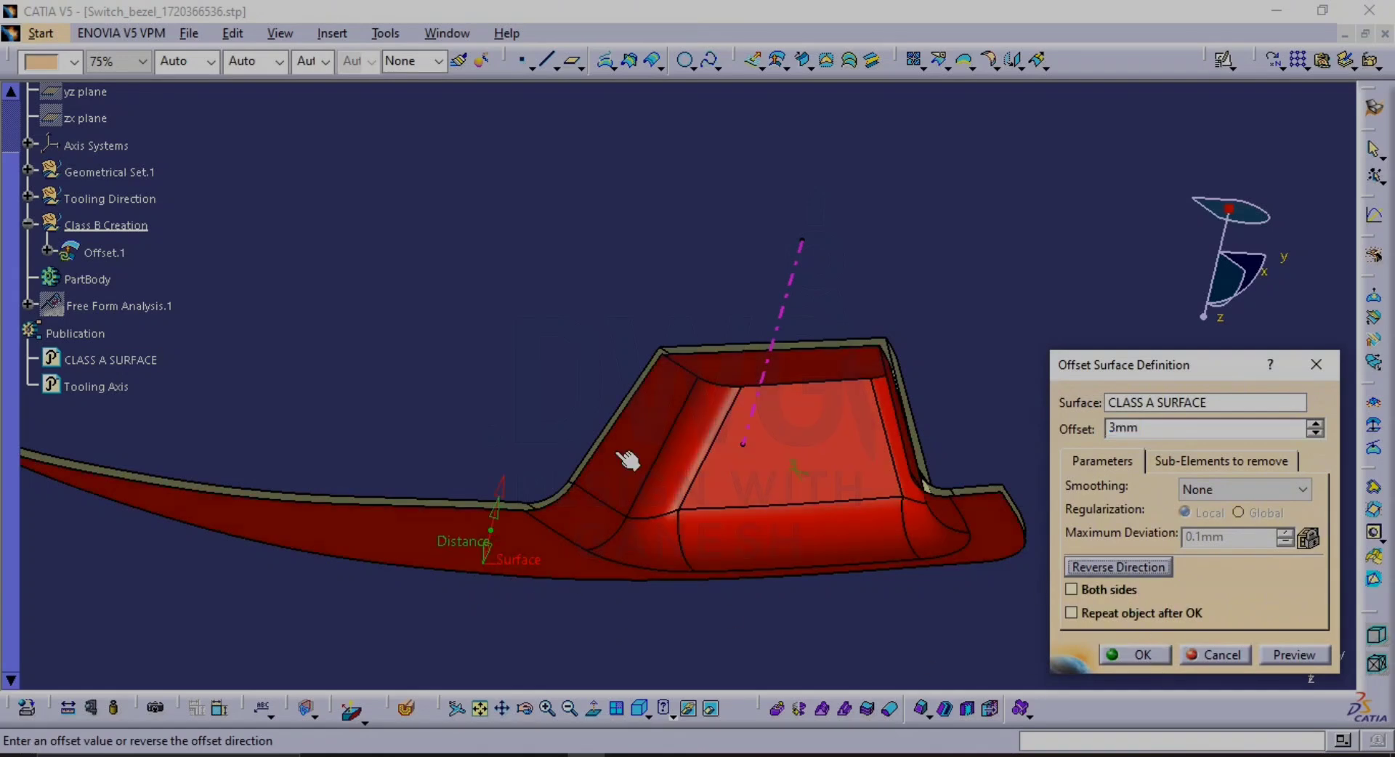
left_click(1142, 654)
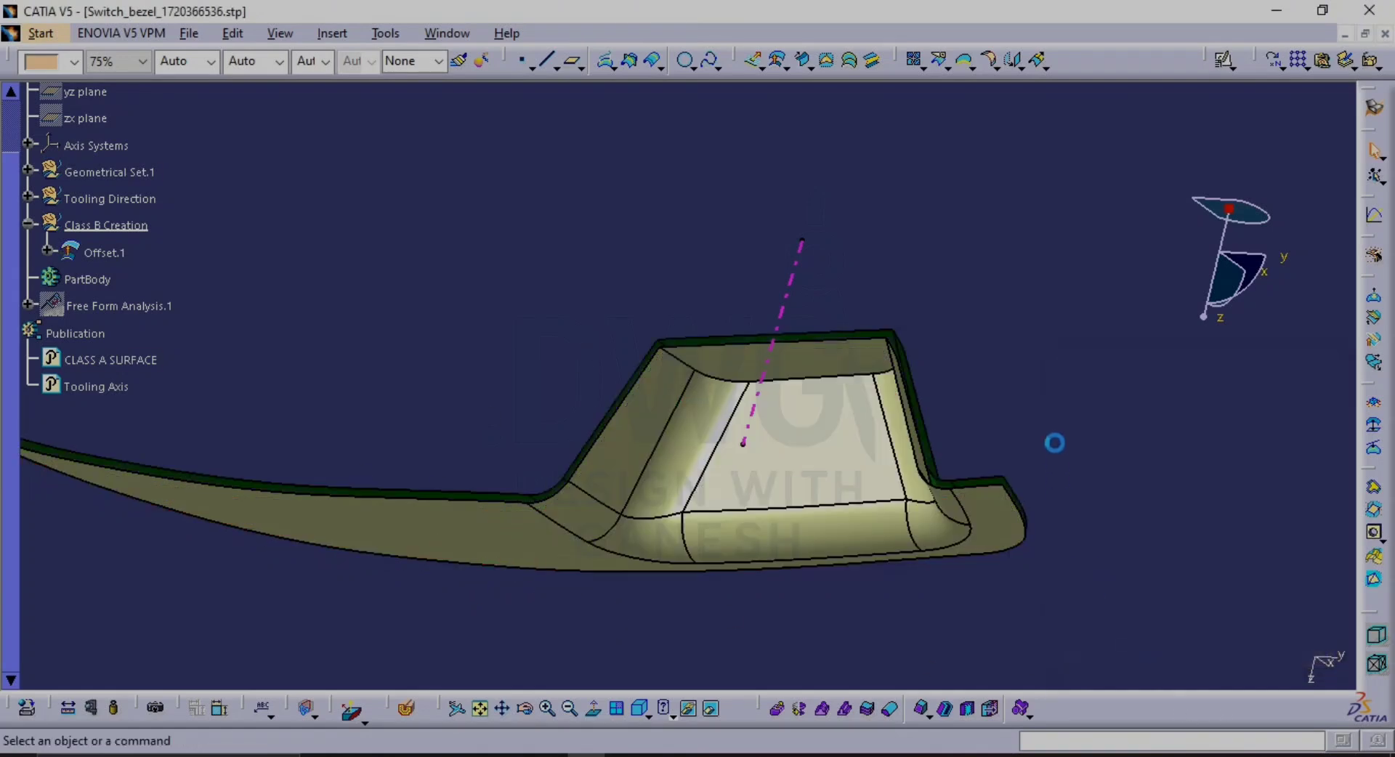
middle_click_drag(794, 483, 742, 490)
scroll(697, 523, "down", 1)
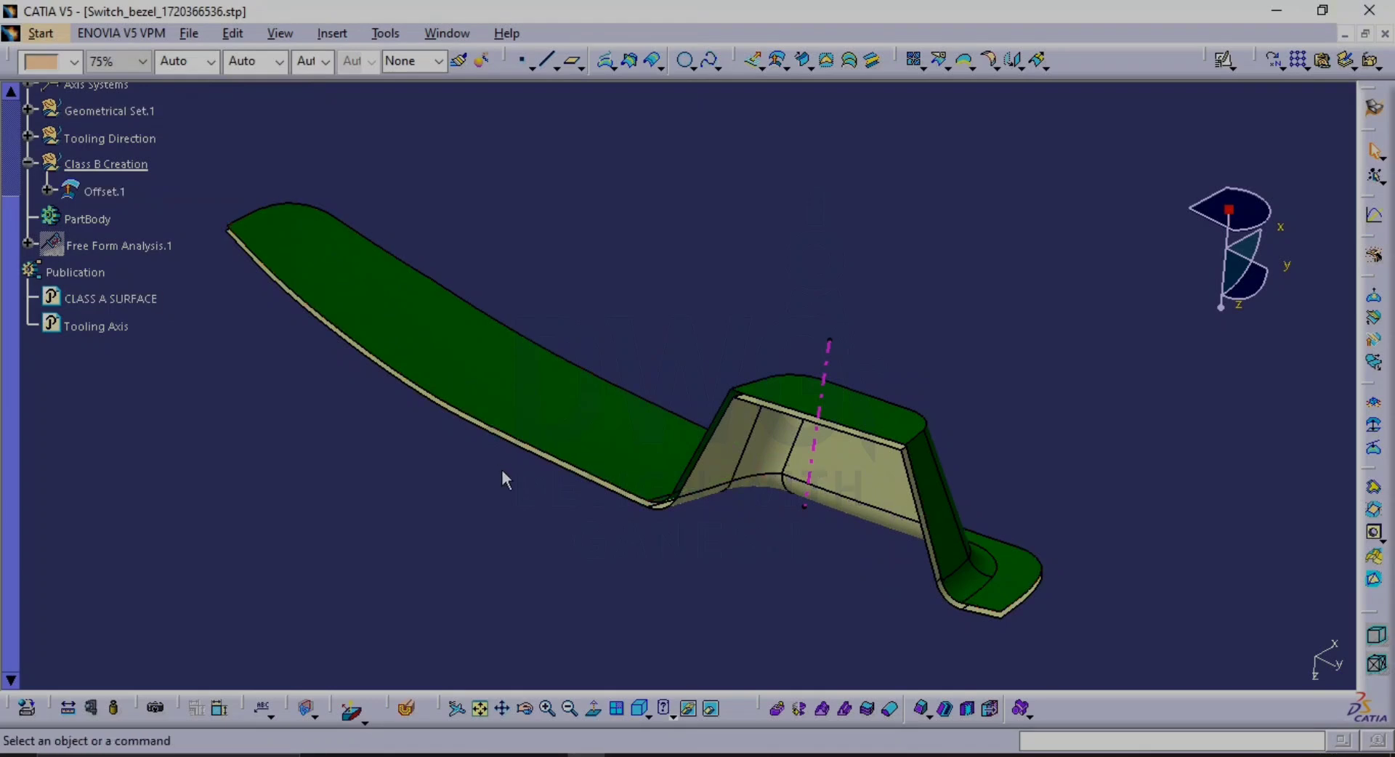
middle_click_drag(669, 422, 857, 569)
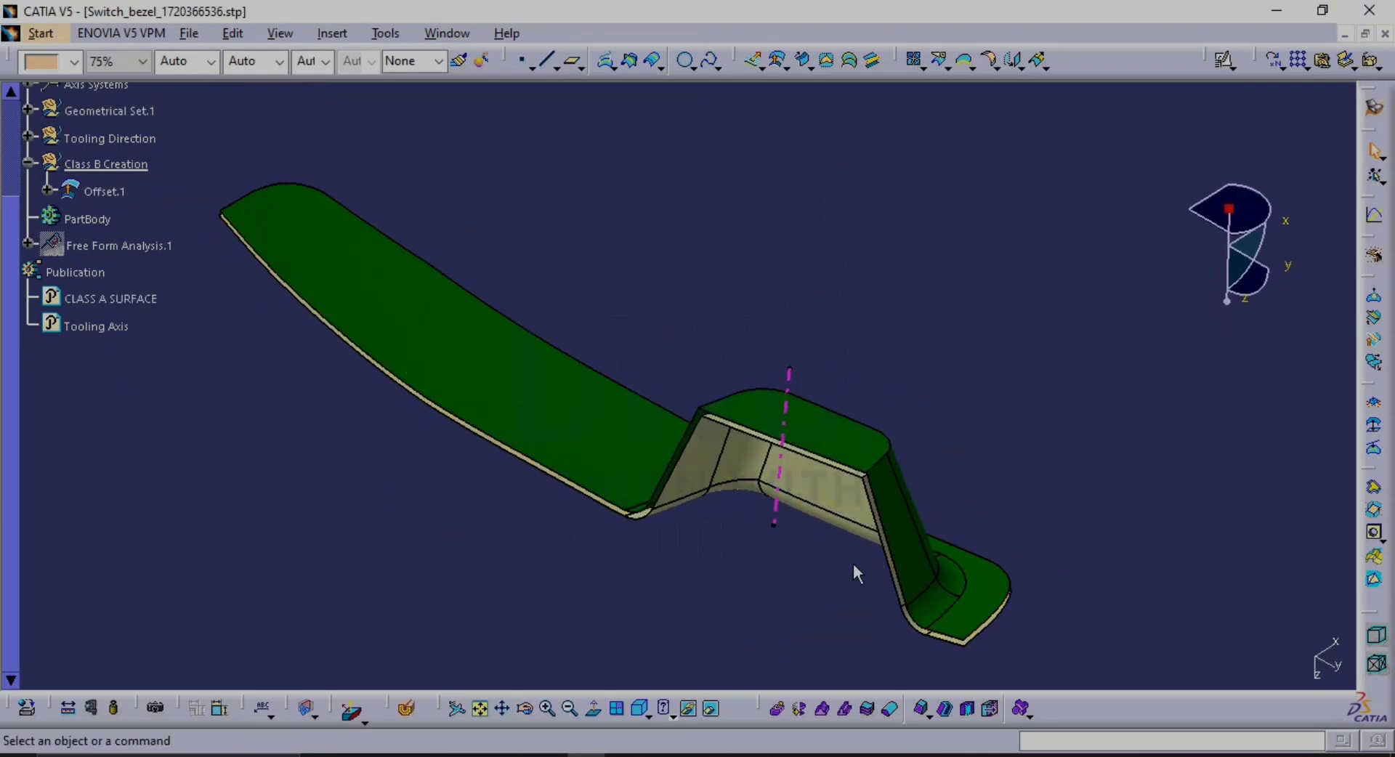
Inspect the thickness between both bezel surfaces and hide the CLASS A SURFACE, leaving only the offset surface displayed
middle_click_drag(974, 523, 784, 473)
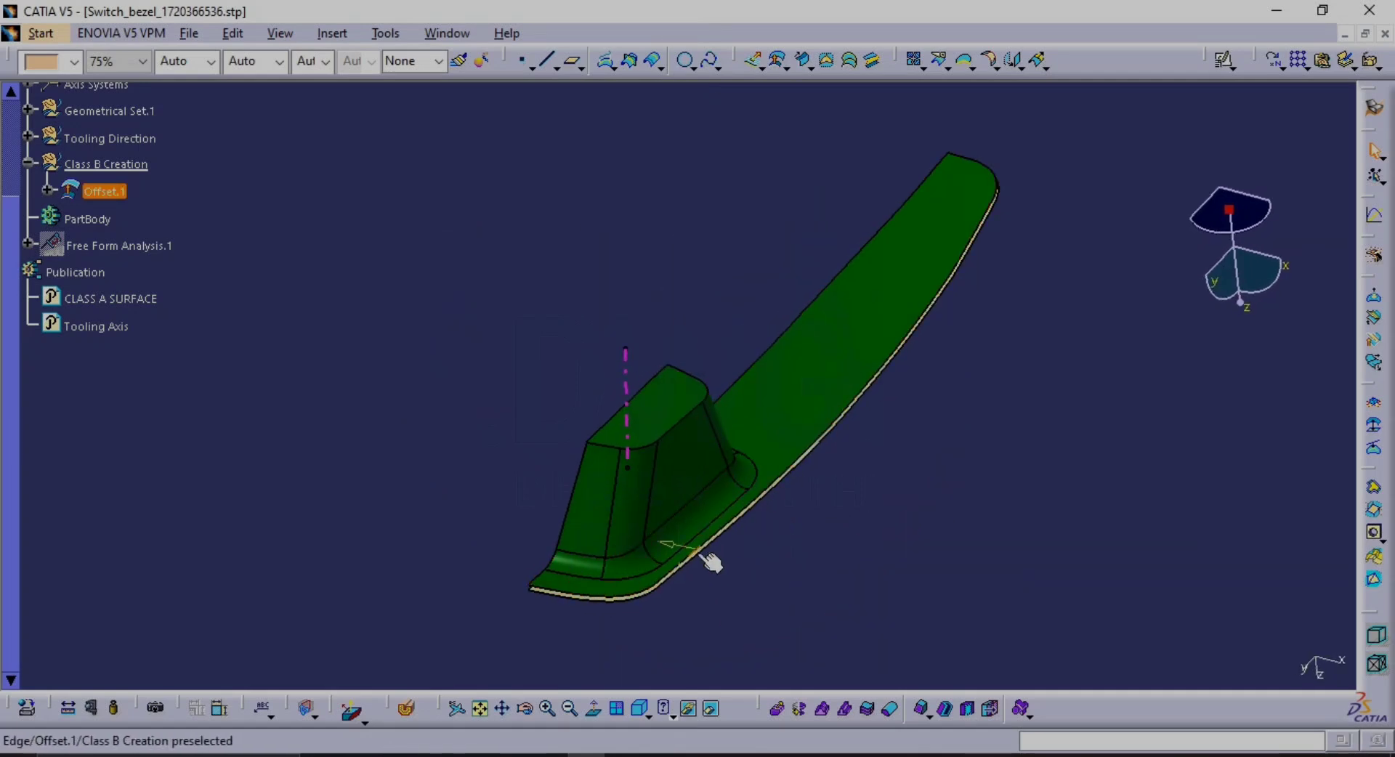
middle_click_drag(711, 561, 770, 520)
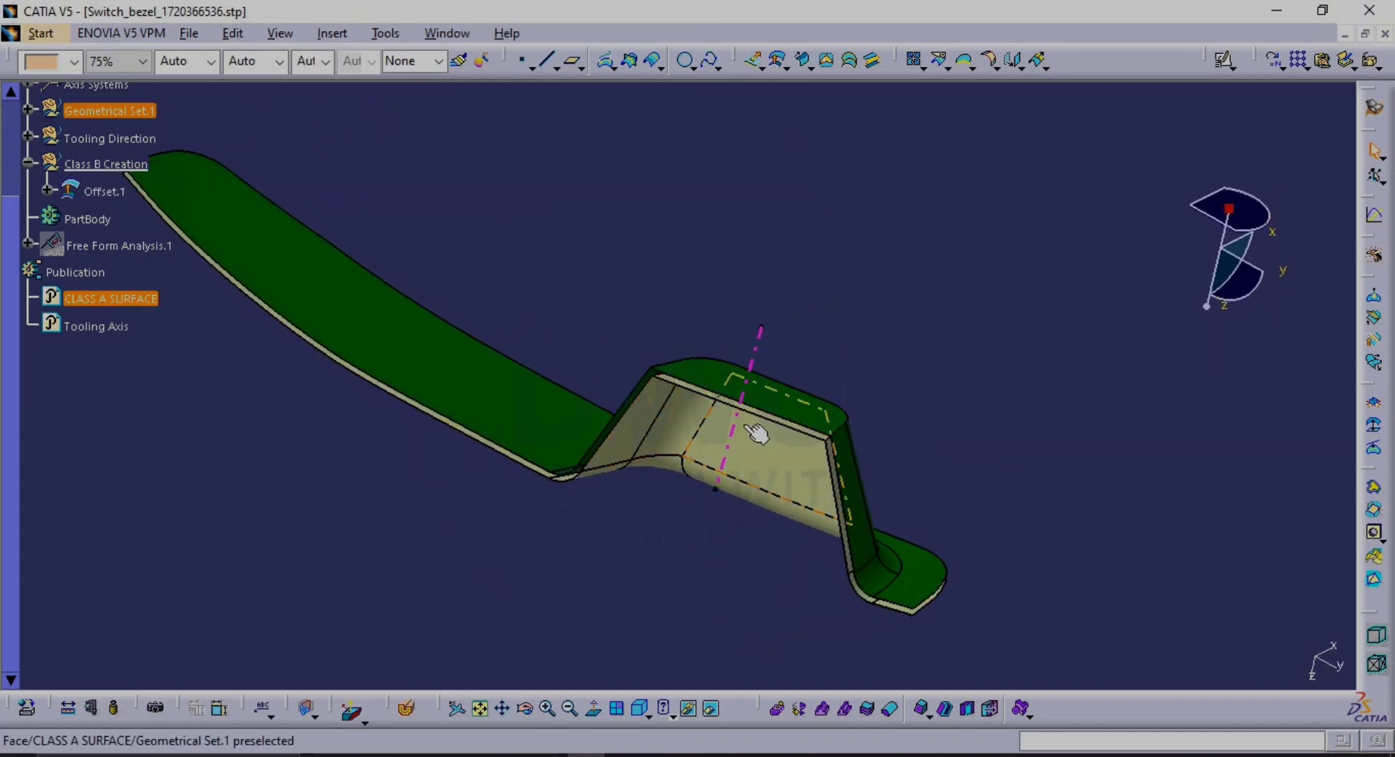
middle_click_drag(908, 499, 542, 529)
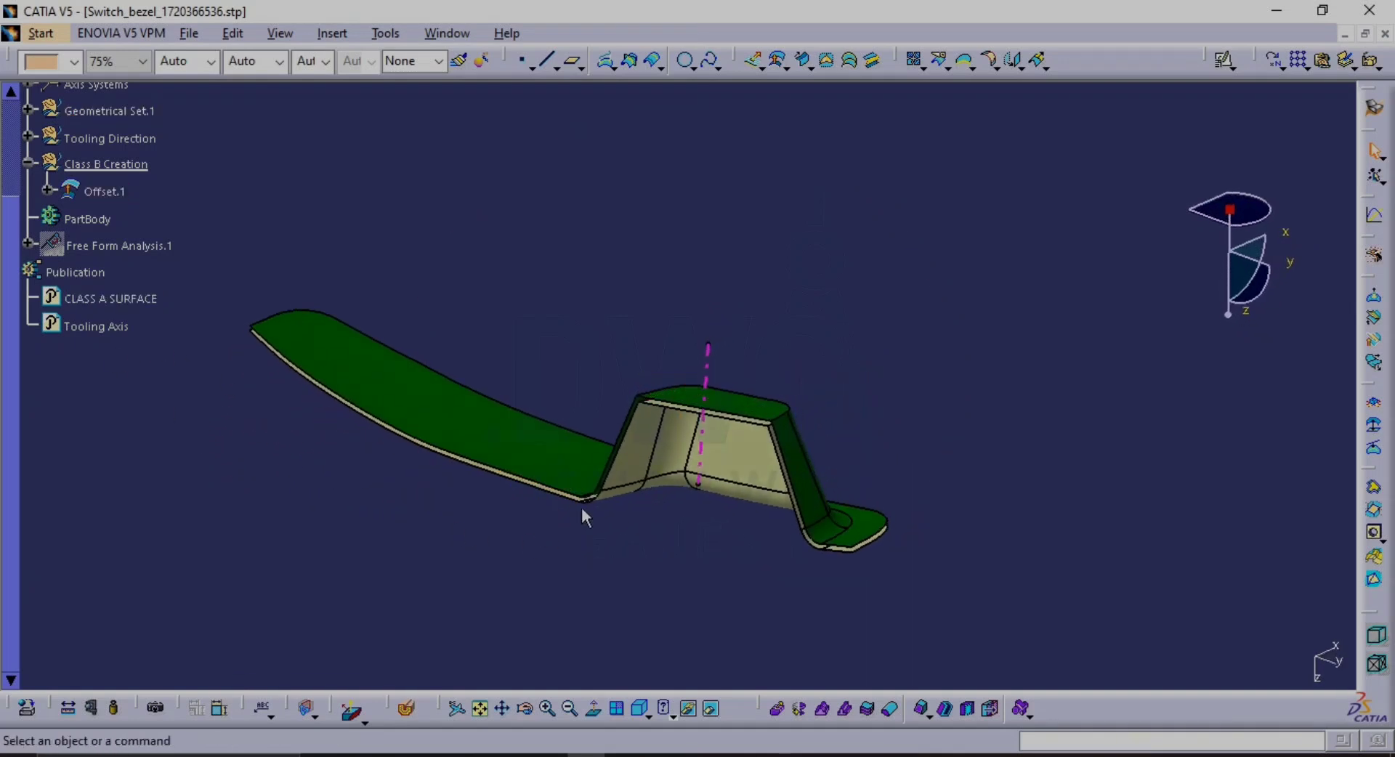
left_click(145, 303)
key("space")
middle_click_drag(708, 519, 917, 337)
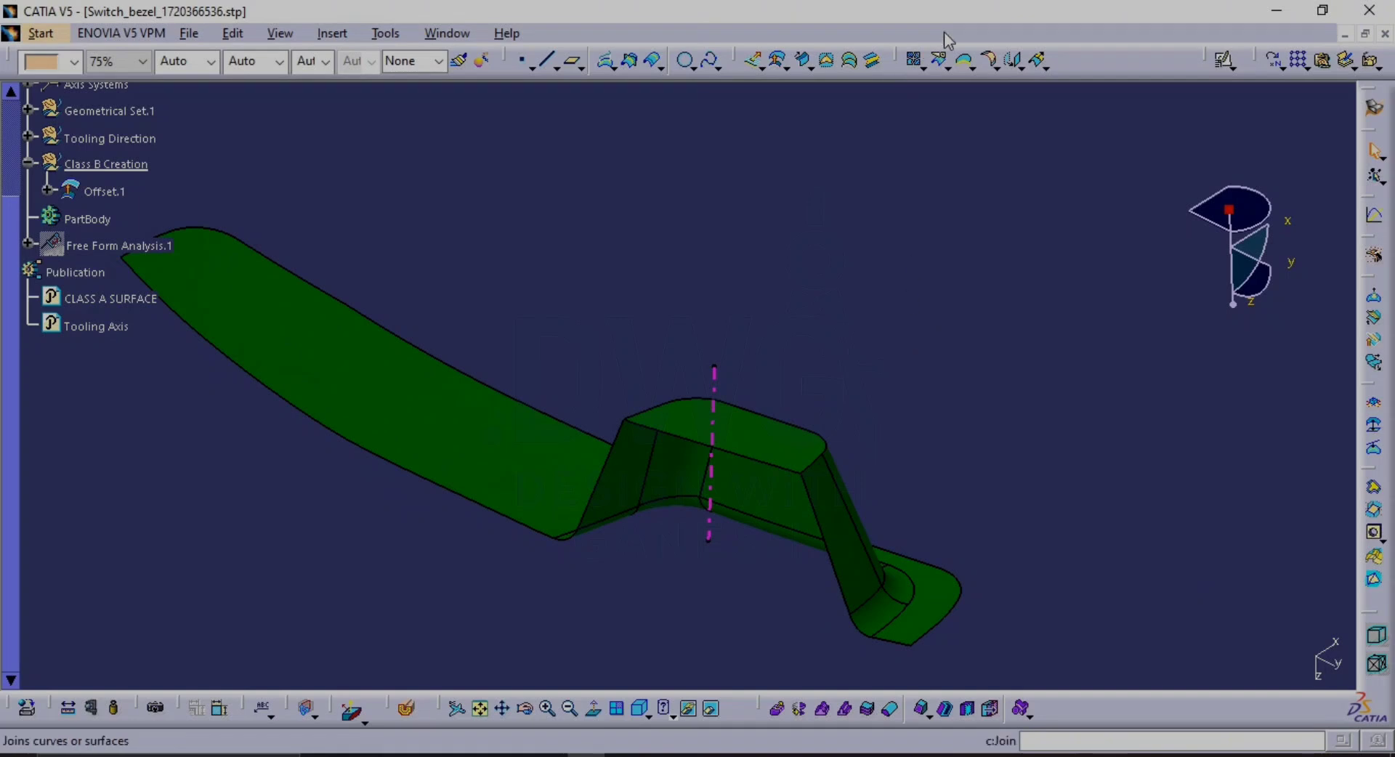
left_click(967, 61)
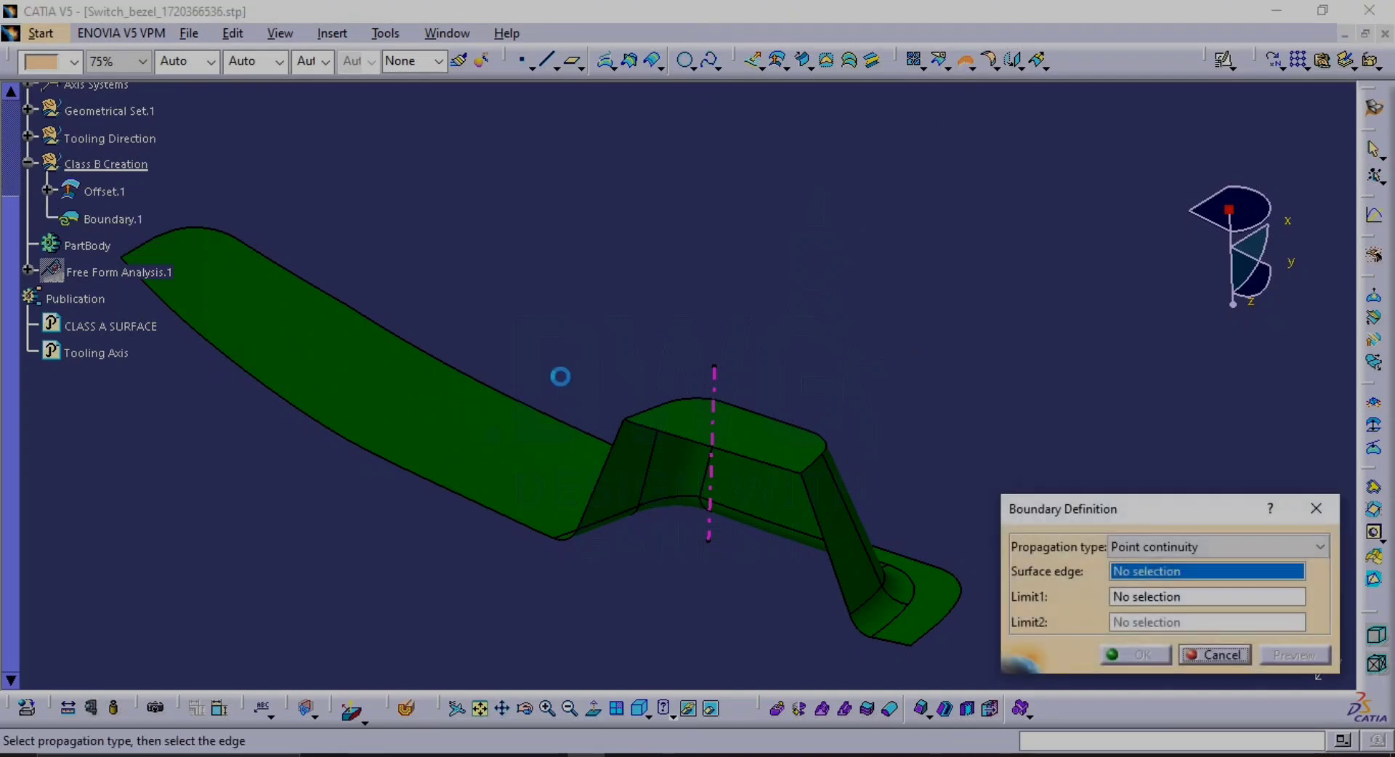
left_click(429, 411)
middle_click_drag(804, 386, 644, 461)
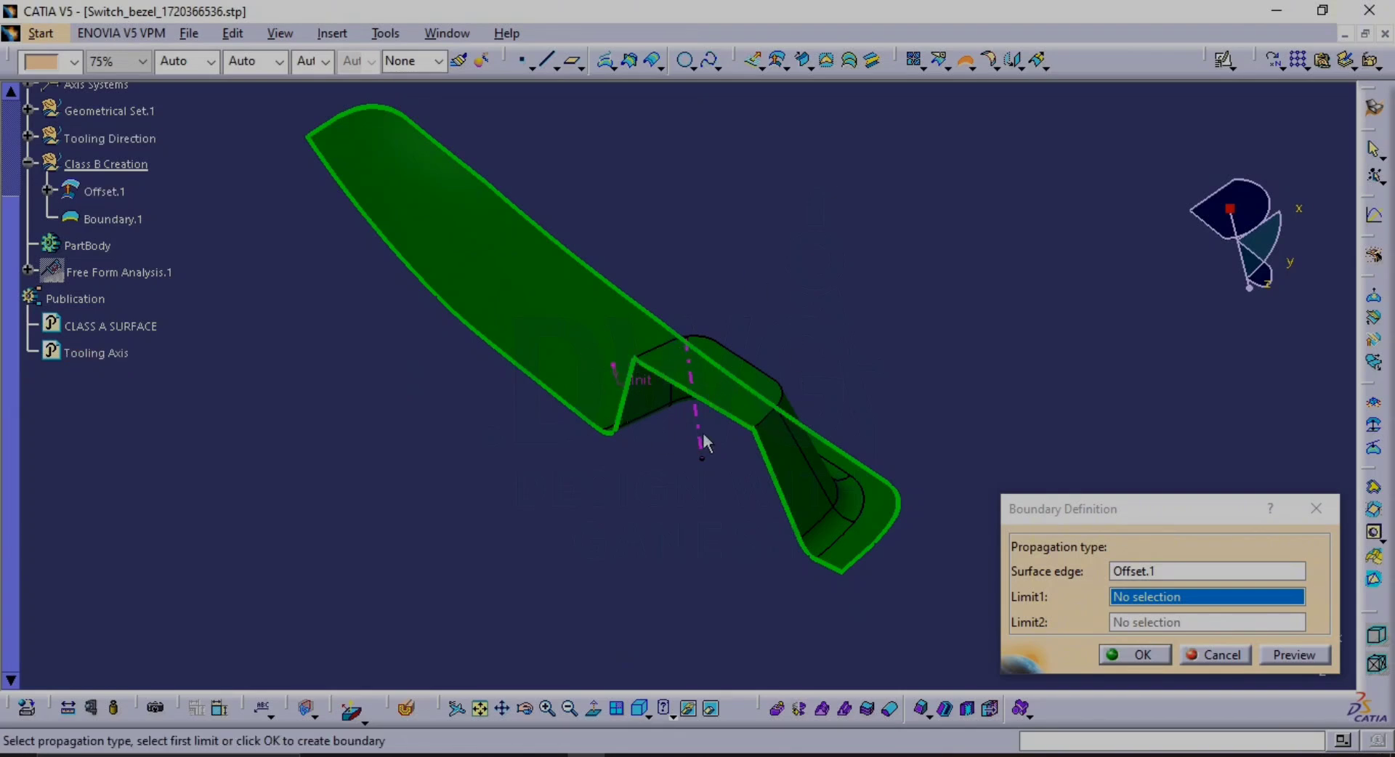
middle_click_drag(748, 415, 887, 88)
middle_click_drag(730, 299, 838, 464)
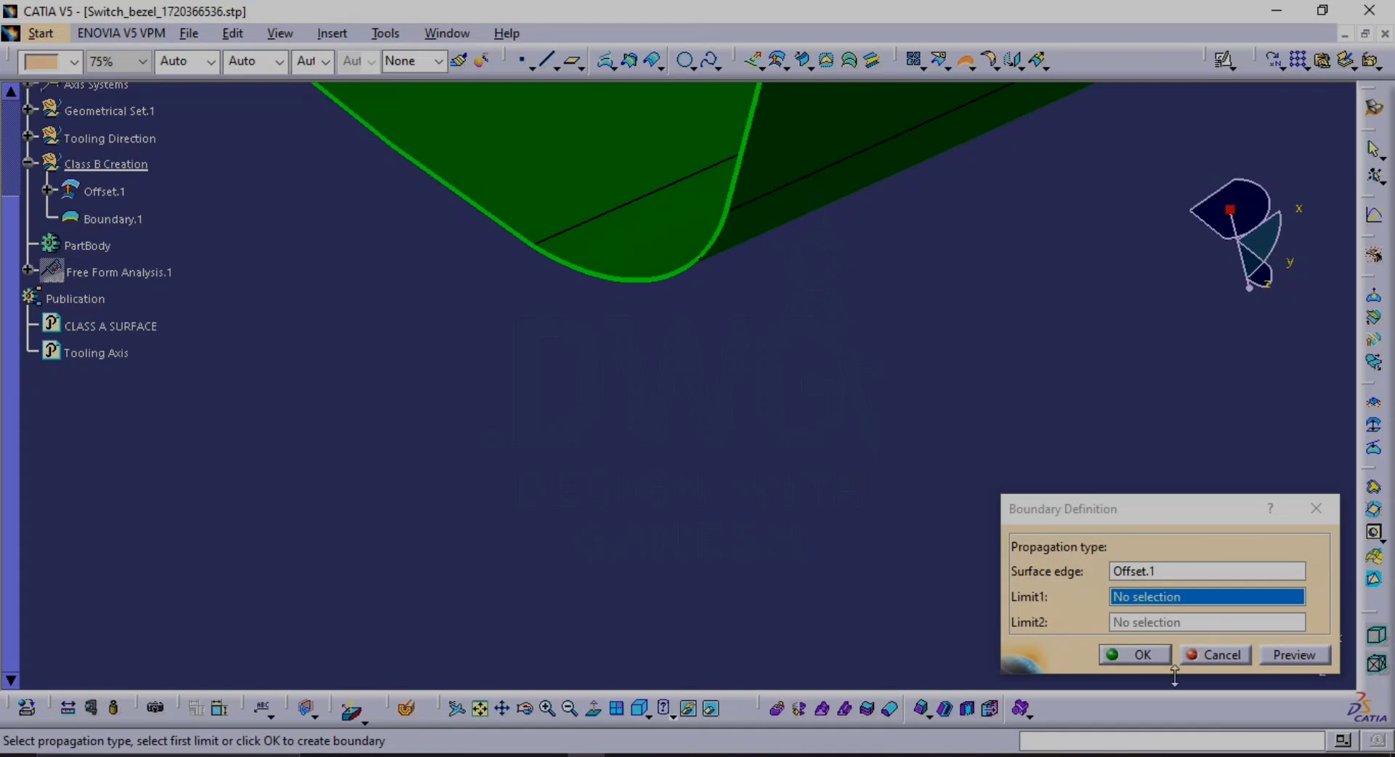
left_click(1200, 658)
middle_click_drag(1052, 367, 607, 430)
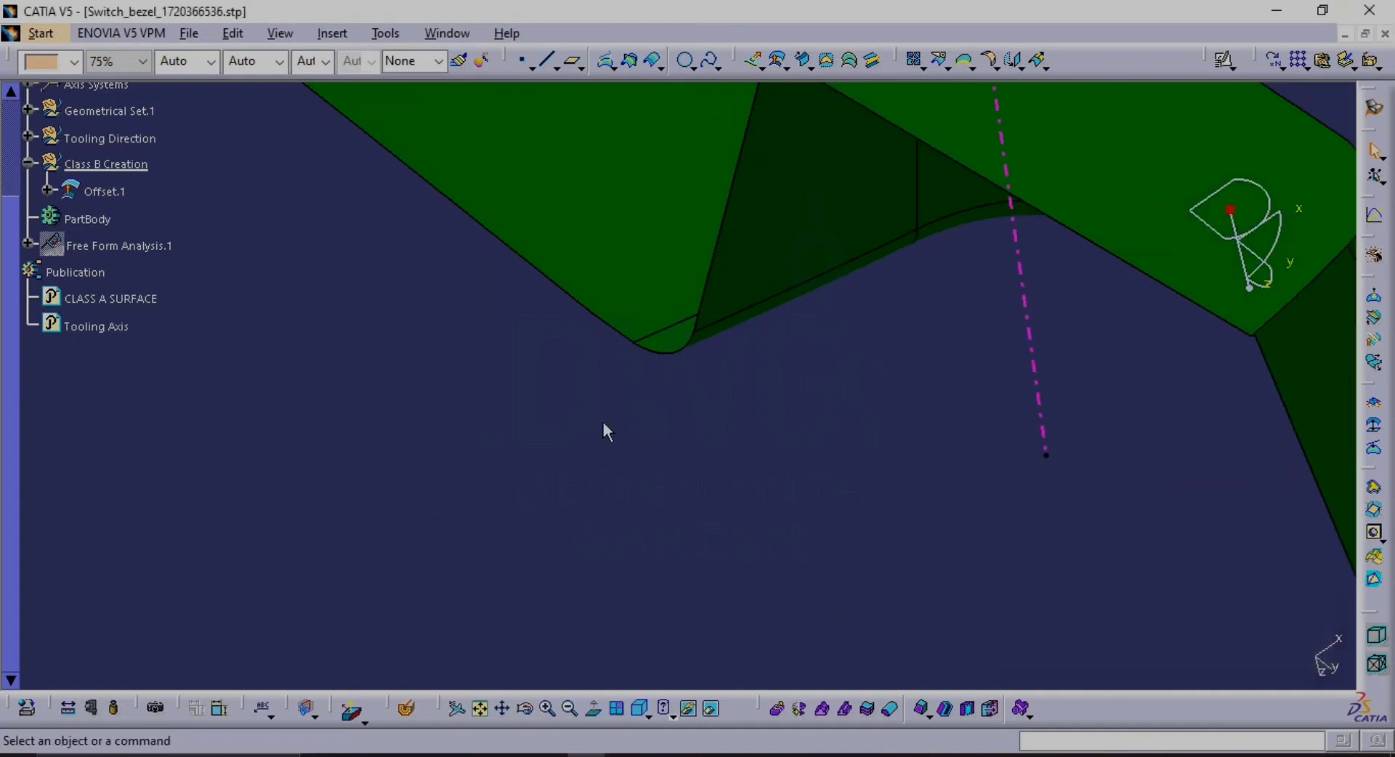
Hide the Class B Creation geometrical set and show the published CLASS A SURFACE
left_click(28, 163)
left_click(122, 167)
key("space")
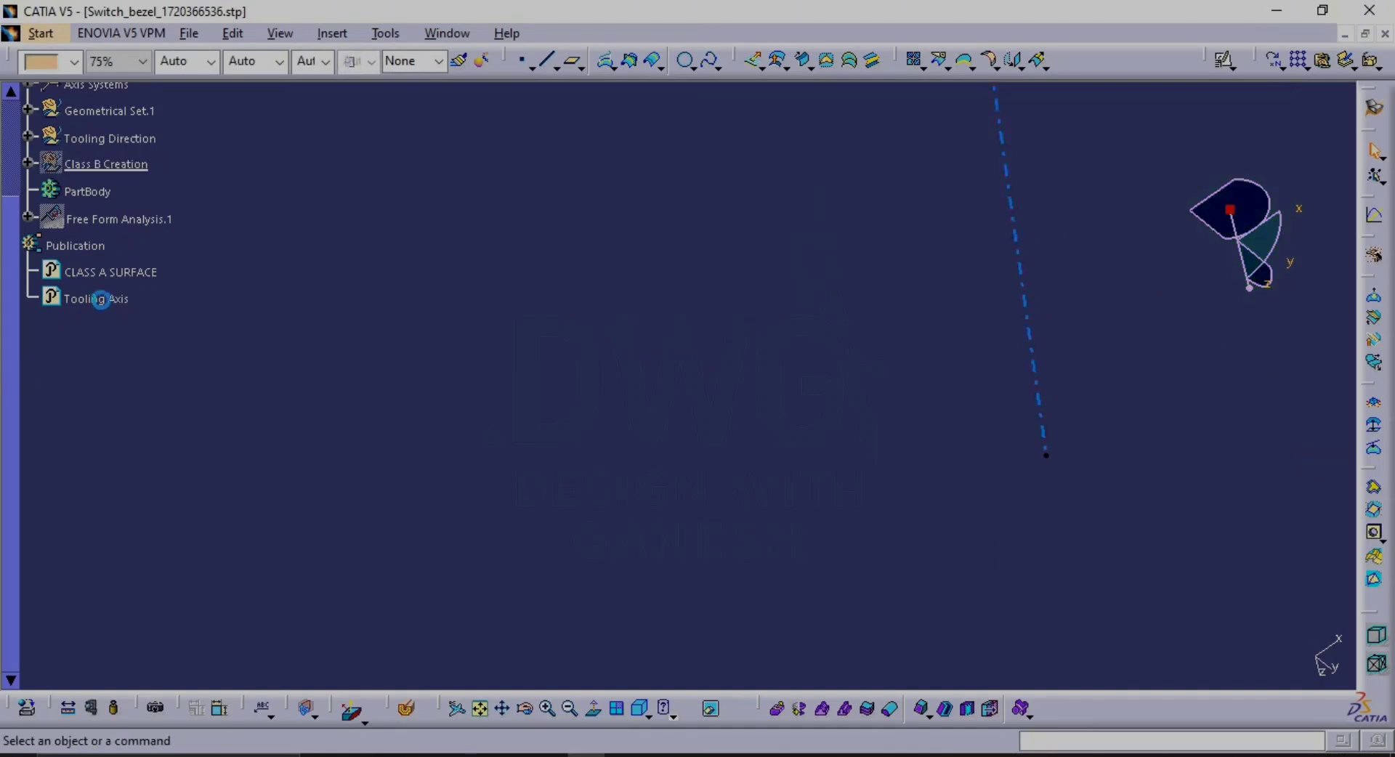
left_click(120, 277)
key("space")
middle_click_drag(264, 305, 485, 517)
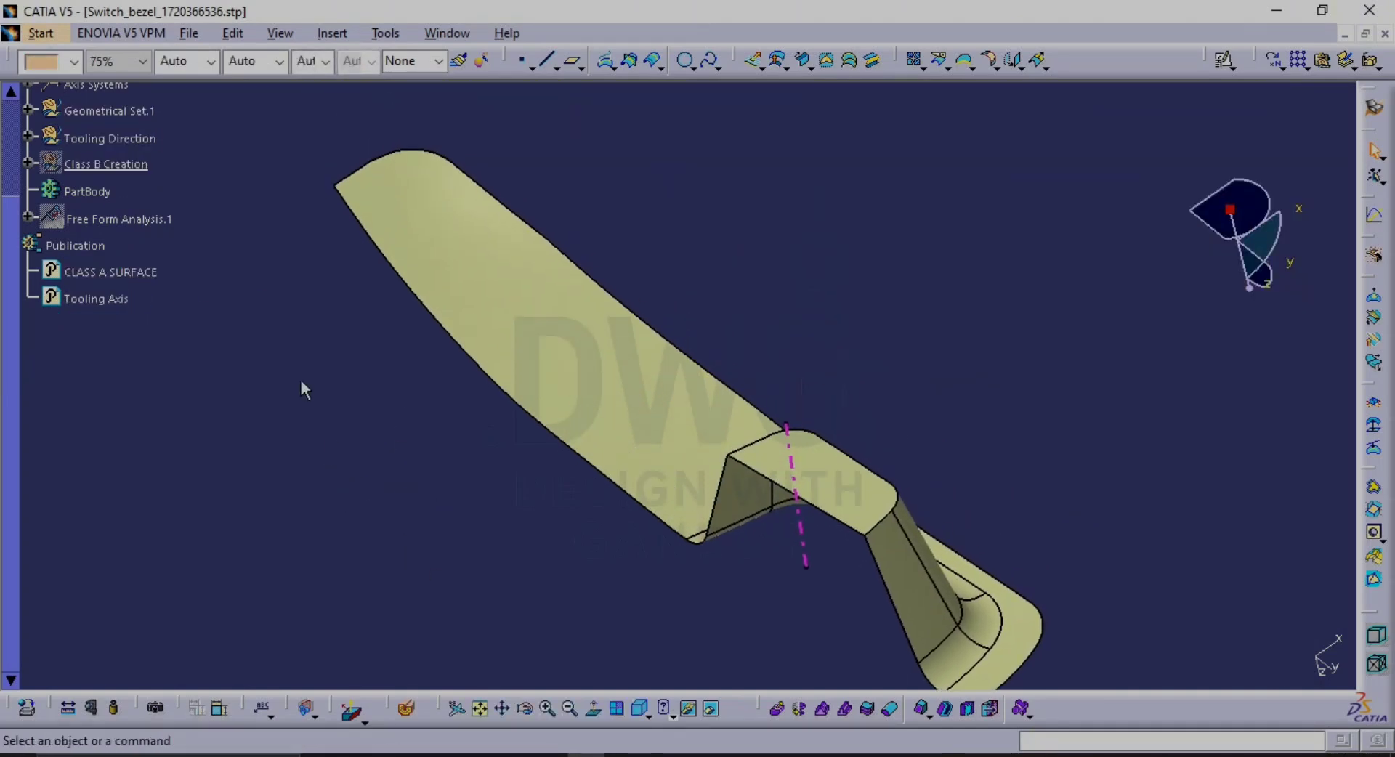
Insert a new geometrical set named class C creaiton under the Switch bezel part
left_click(331, 33)
left_click(370, 92)
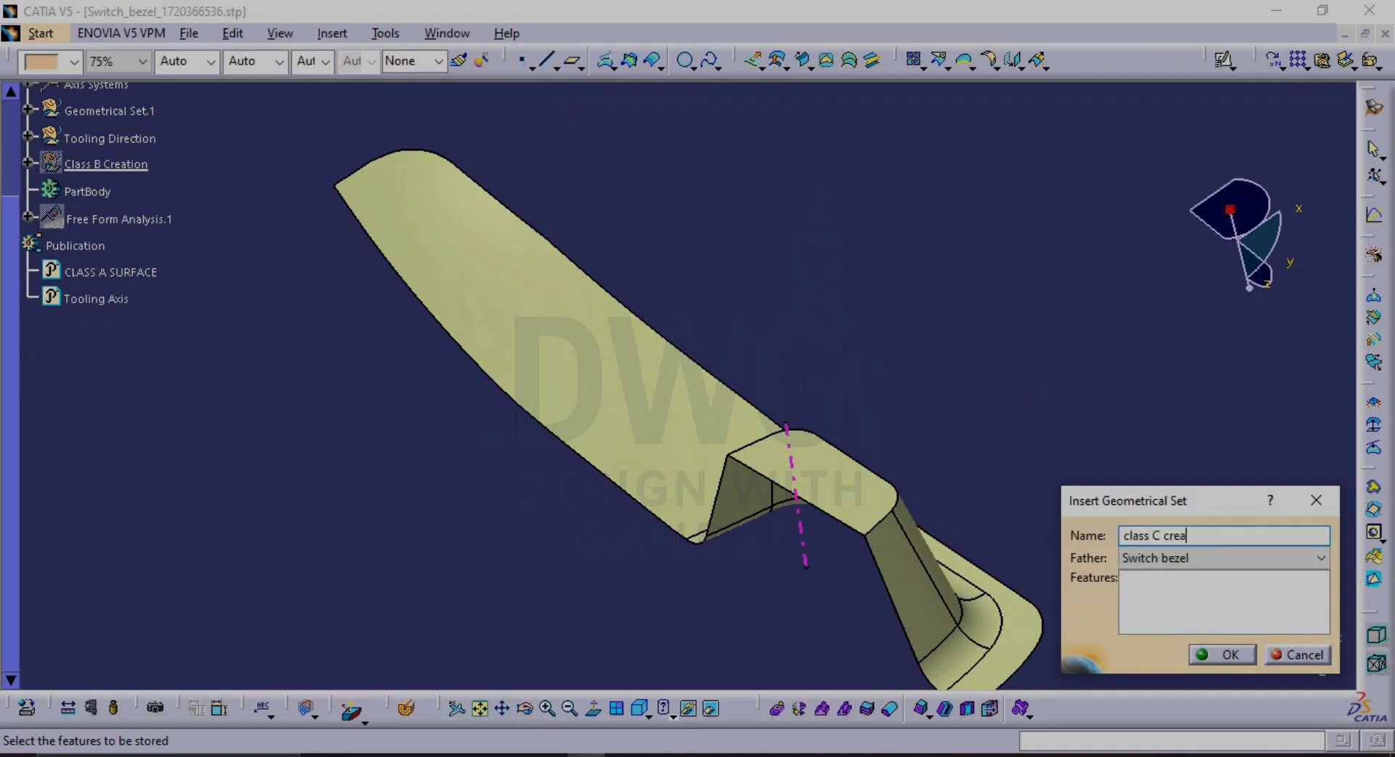
key("Return")
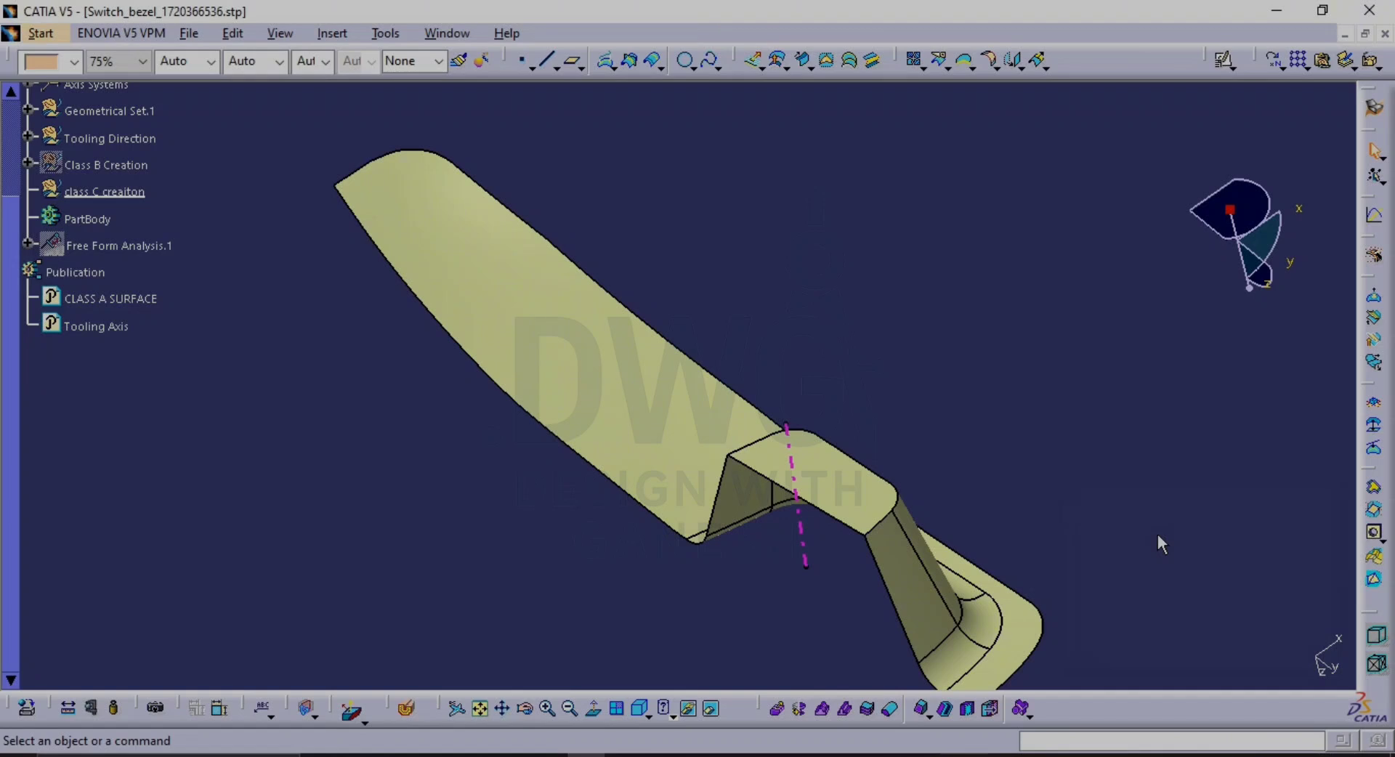
middle_click_drag(754, 281, 612, 361)
left_click(964, 63)
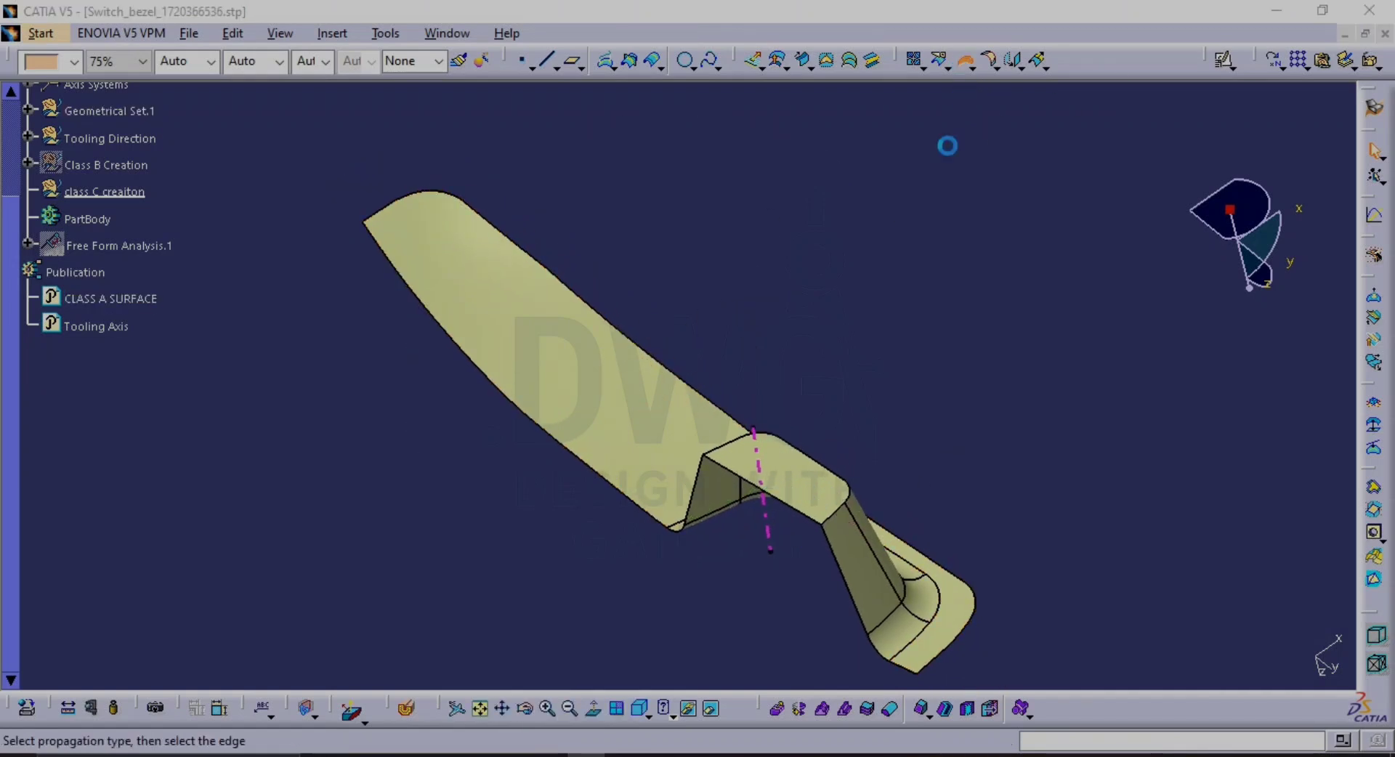
left_click(620, 404)
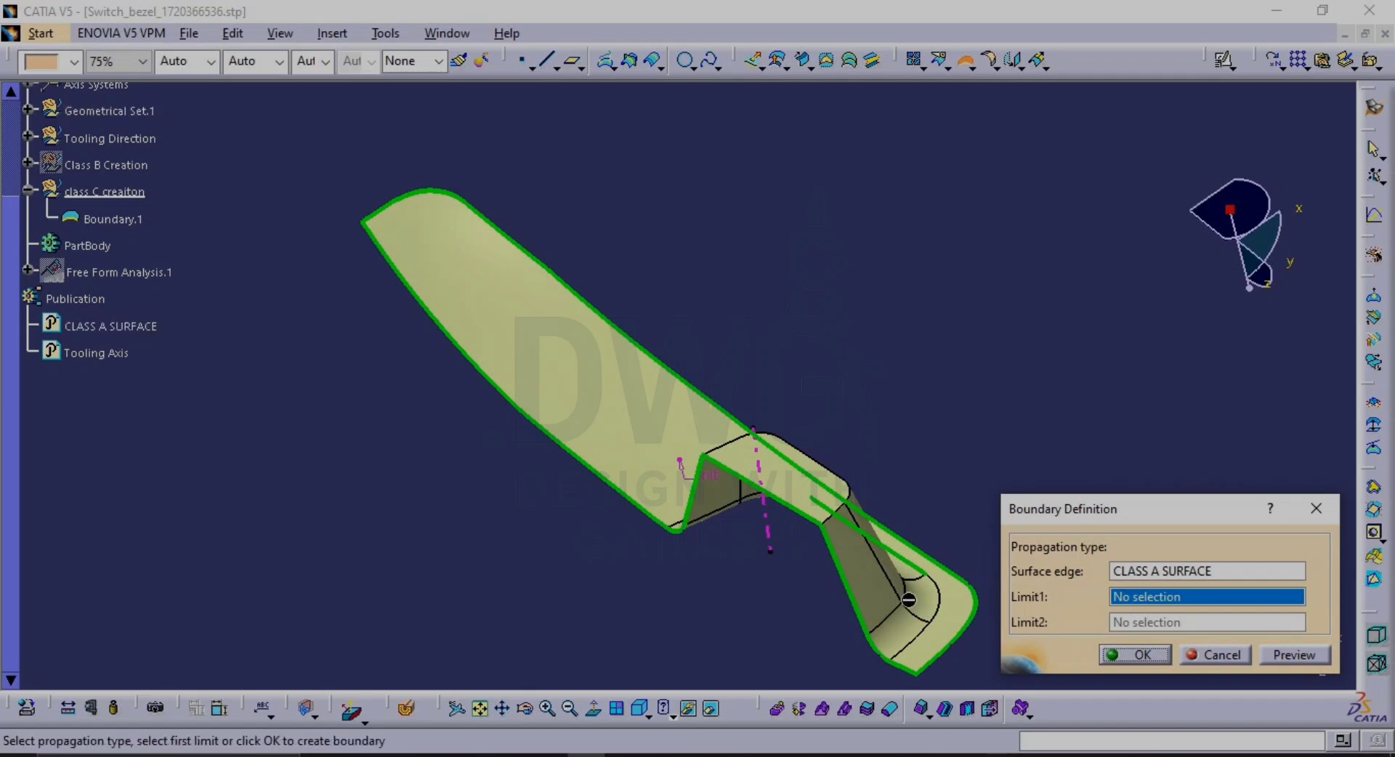
middle_click_drag(704, 451, 531, 528)
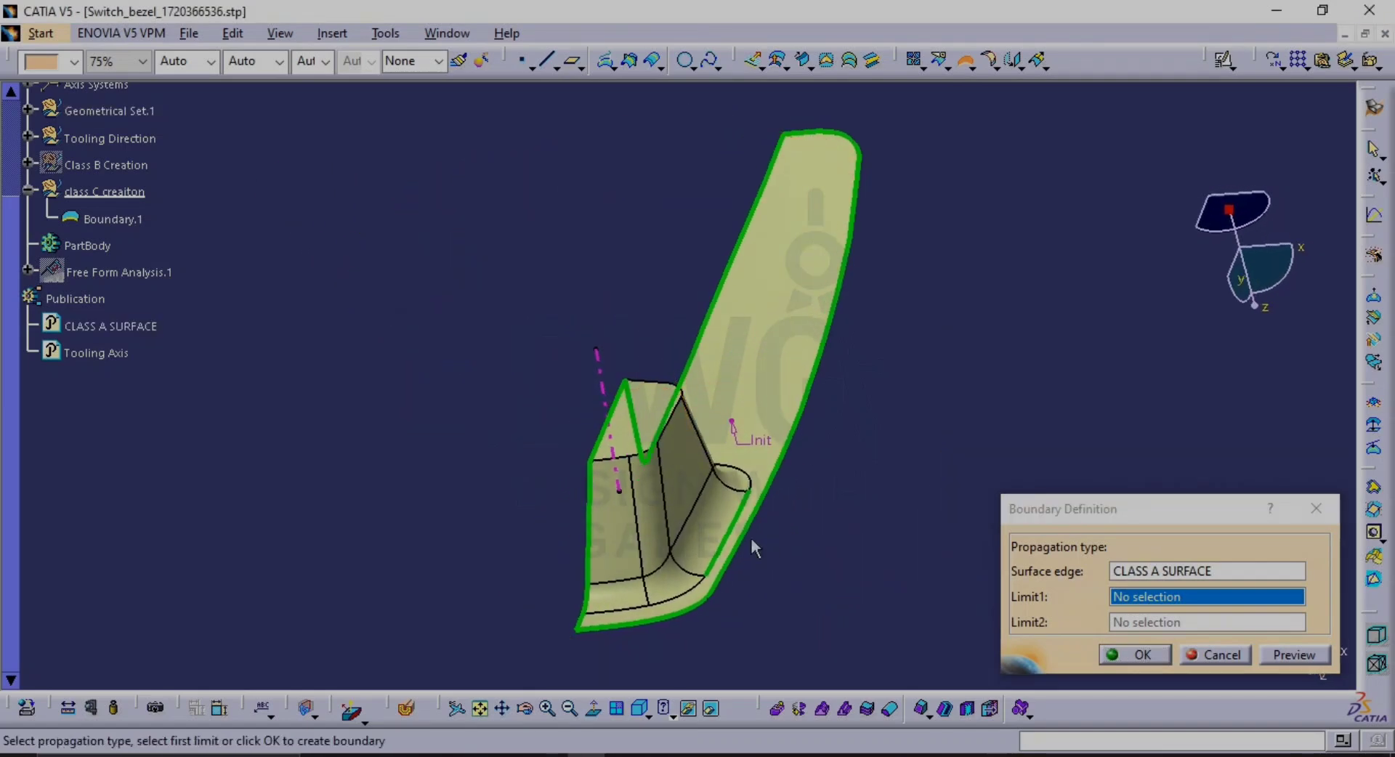
middle_click_drag(741, 572, 687, 273)
middle_click_drag(713, 409, 957, 236, "ctrl")
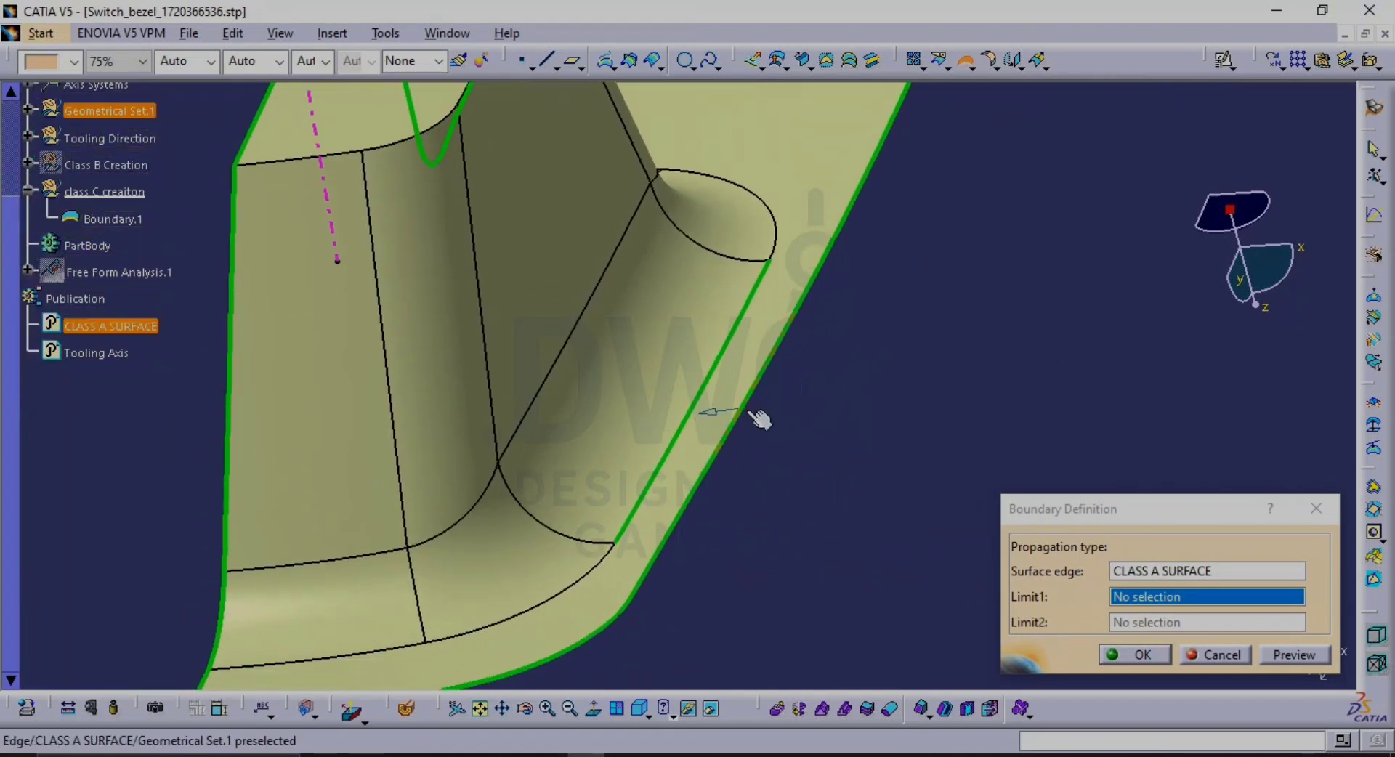
left_click(1225, 658)
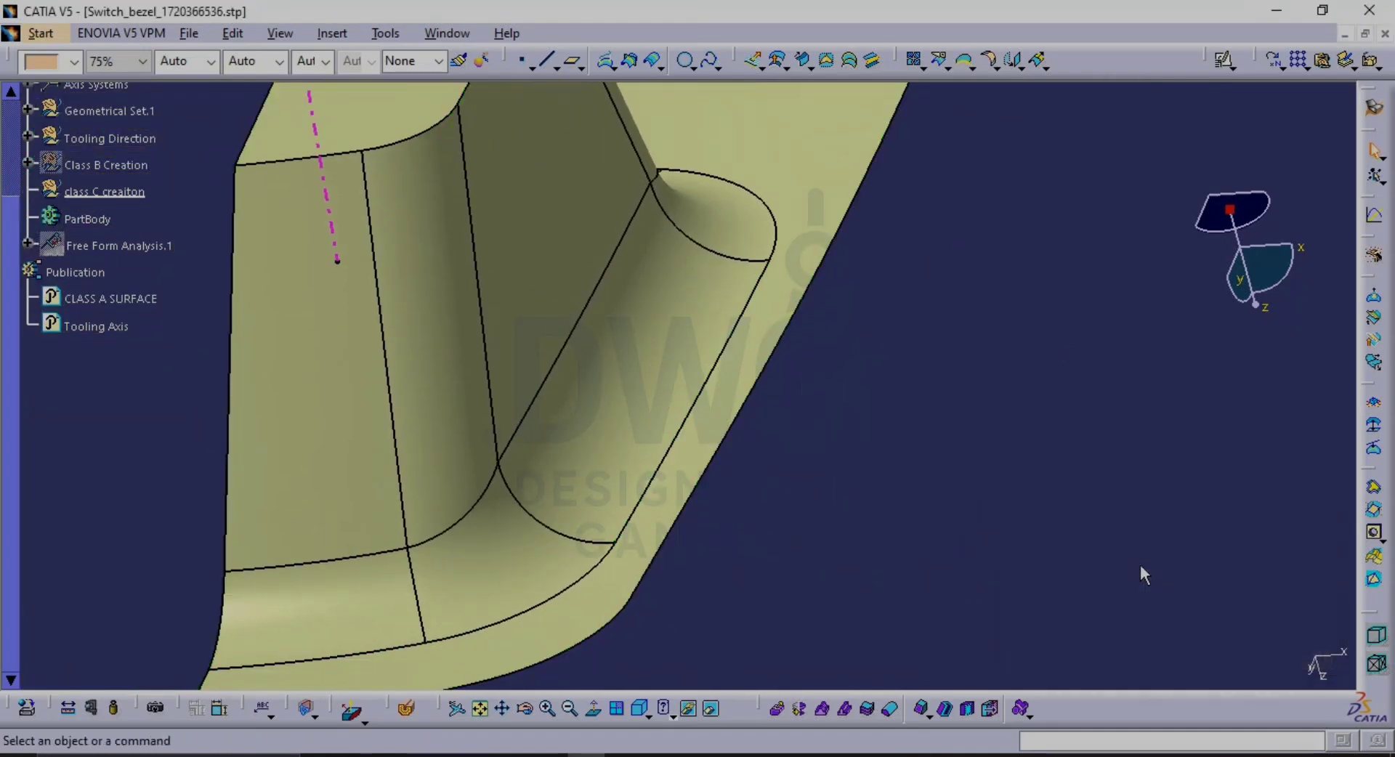
Examine the edge between the raised section's base fillet and the flange of the CLASS A SURFACE for a gap
middle_click_drag(815, 464, 730, 358, "ctrl")
scroll(984, 411, "down", 1)
middle_click_drag(903, 542, 654, 399, "ctrl")
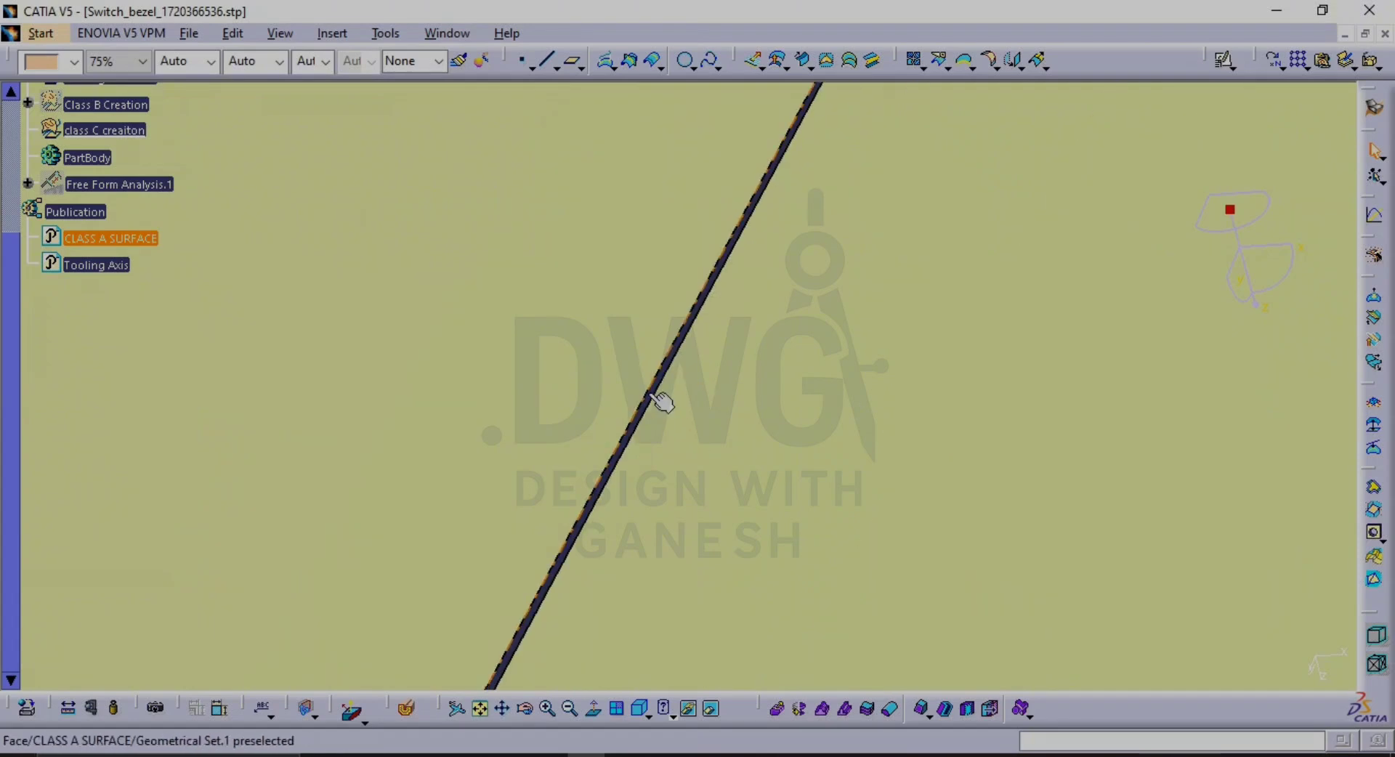
middle_click_drag(647, 467, 741, 298, "ctrl")
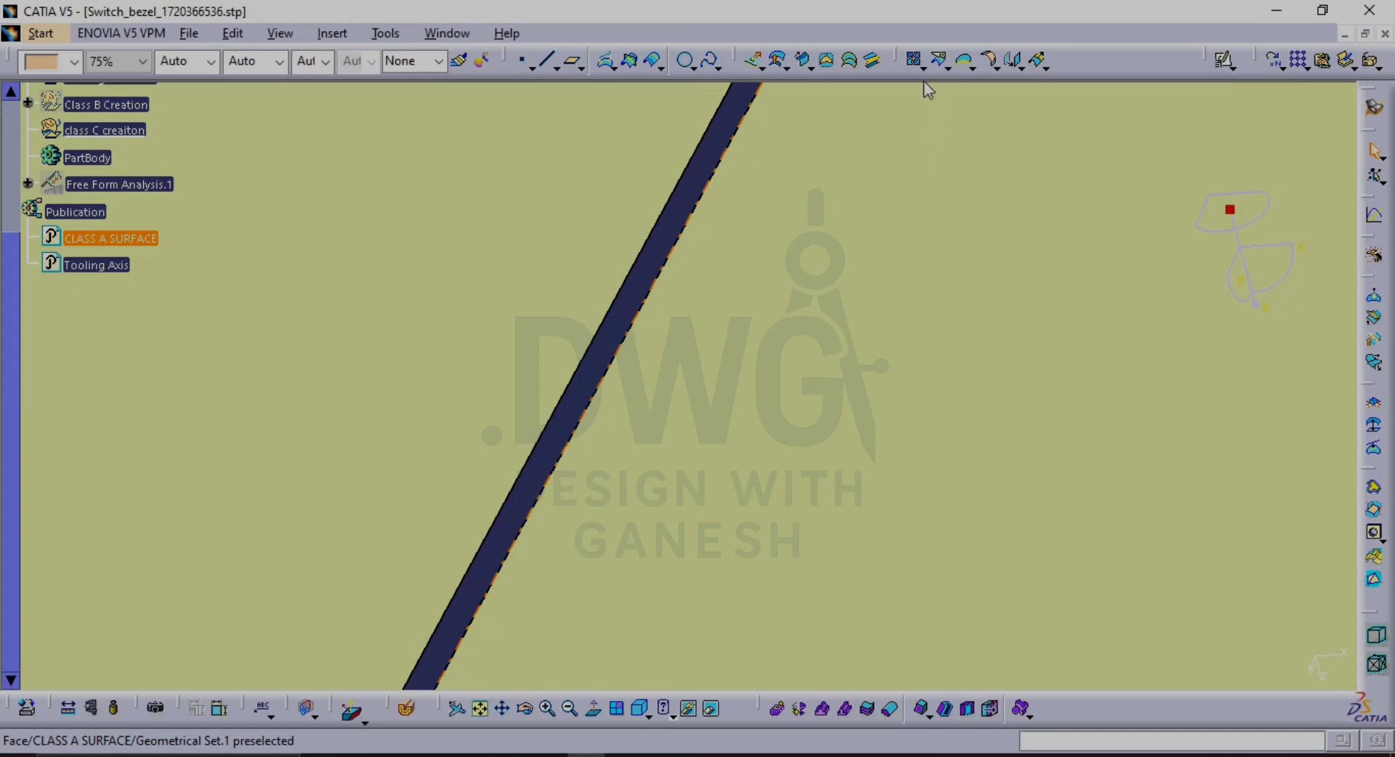
middle_click_drag(756, 177, 729, 343, "ctrl")
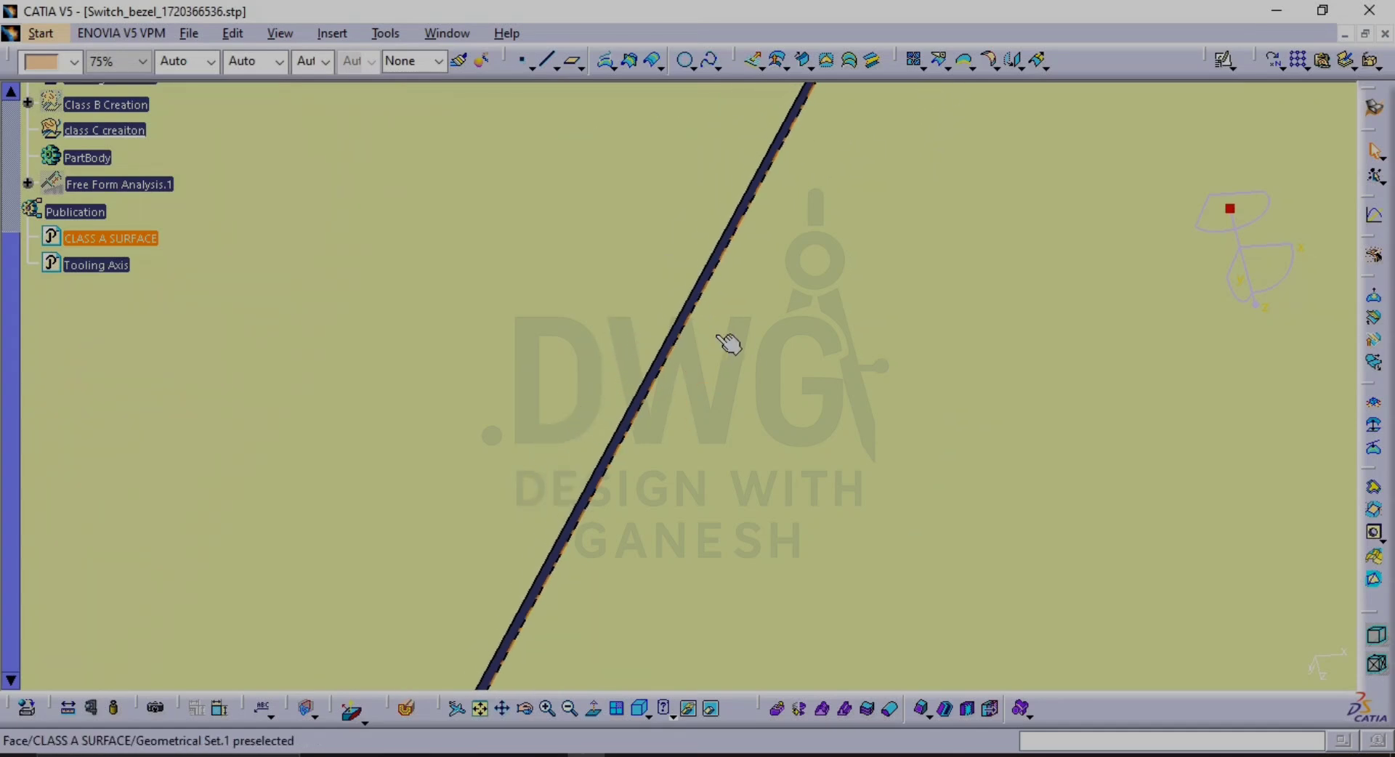
middle_click_drag(897, 146, 855, 560)
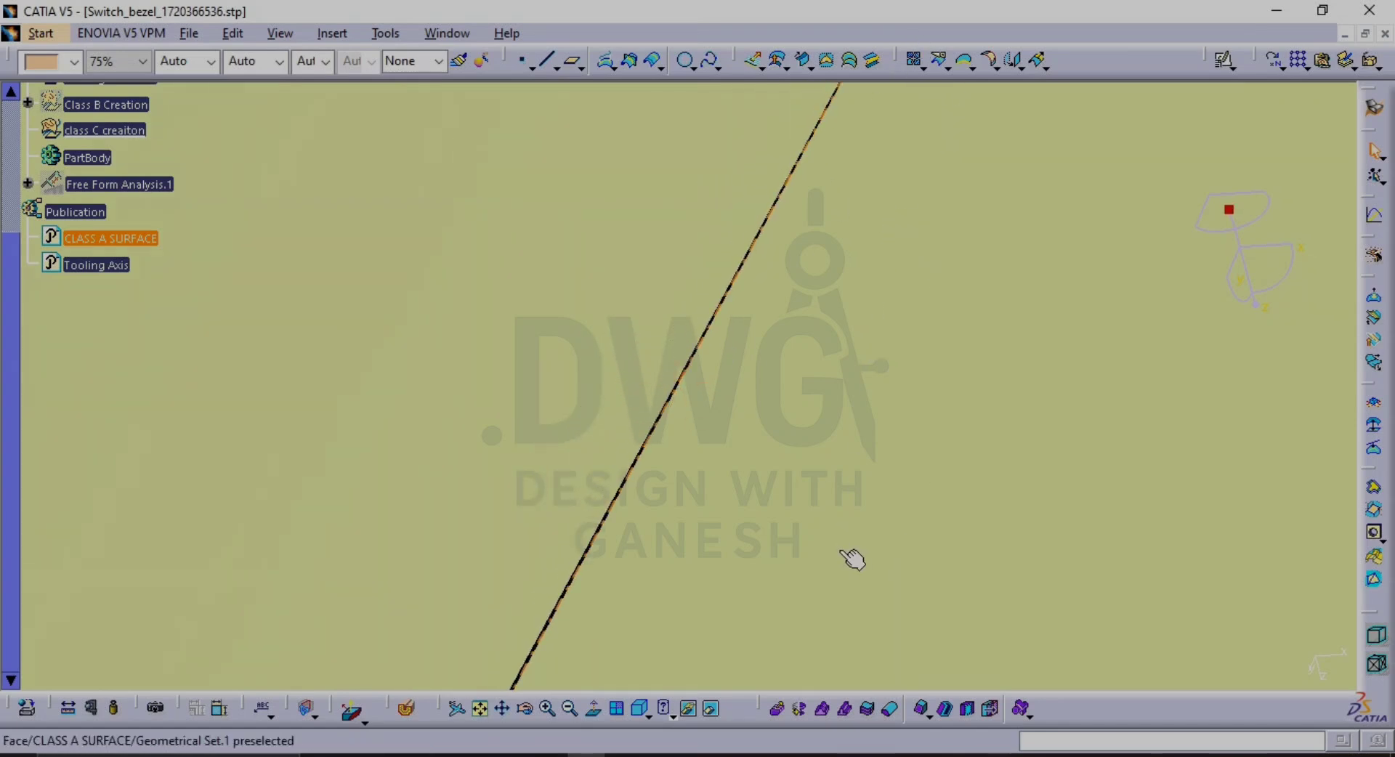
middle_click_drag(871, 341, 861, 602)
middle_click_drag(788, 306, 682, 502)
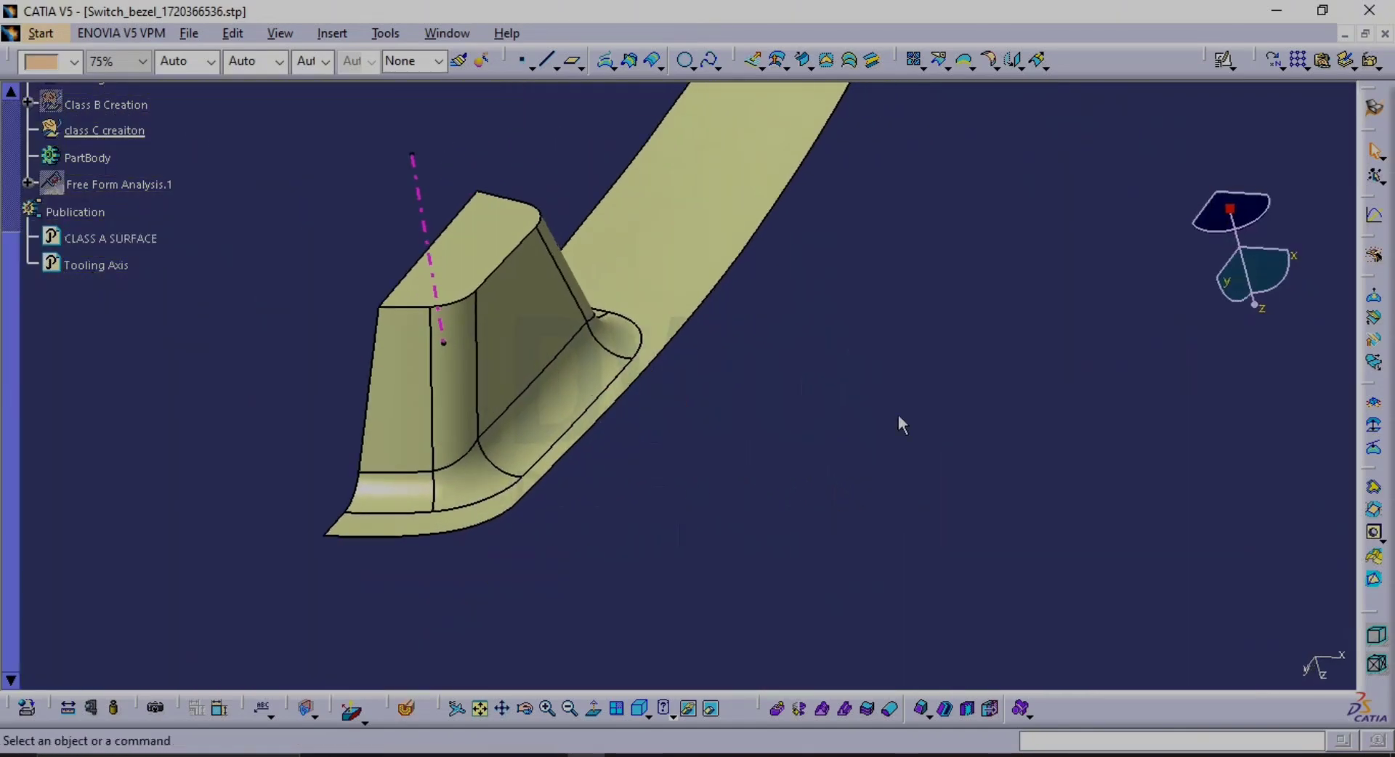
left_click(966, 62)
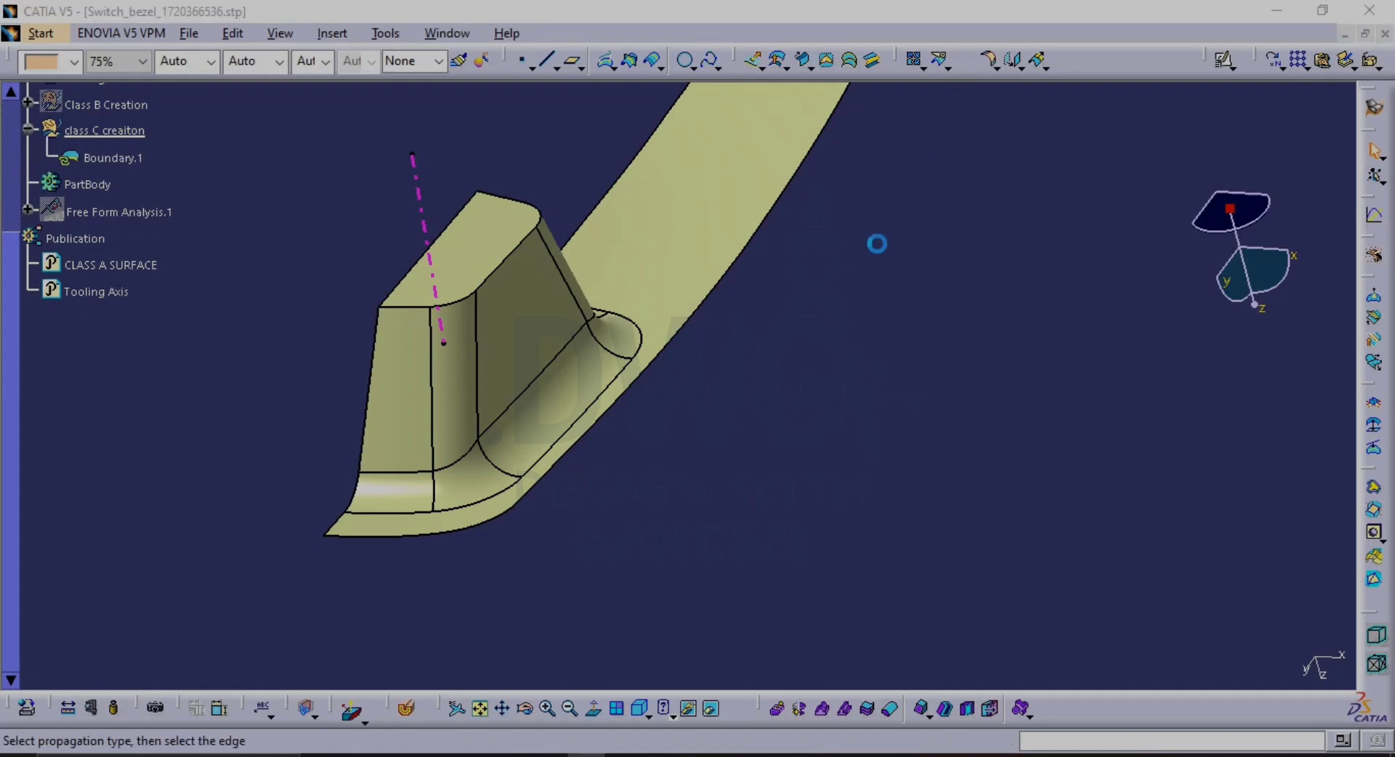
left_click(723, 215)
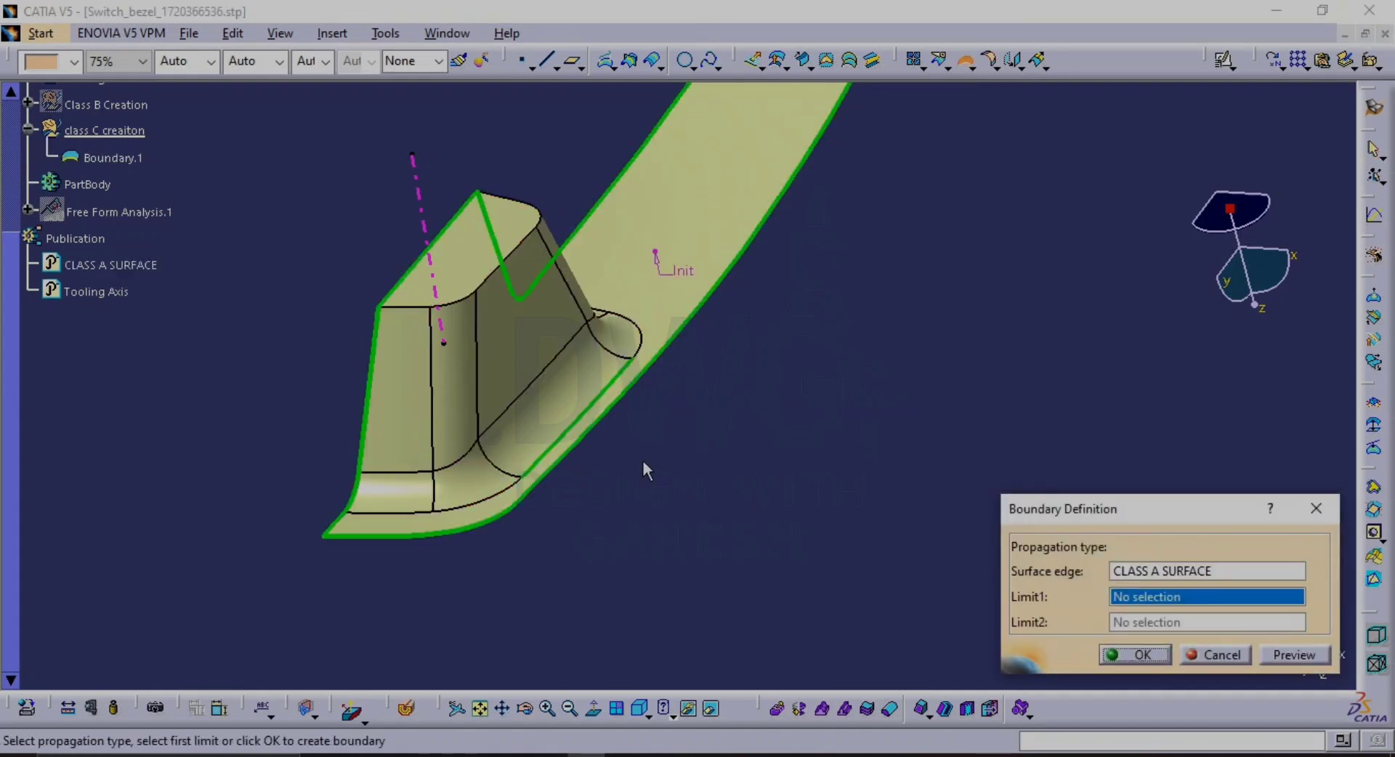
left_click(1215, 656)
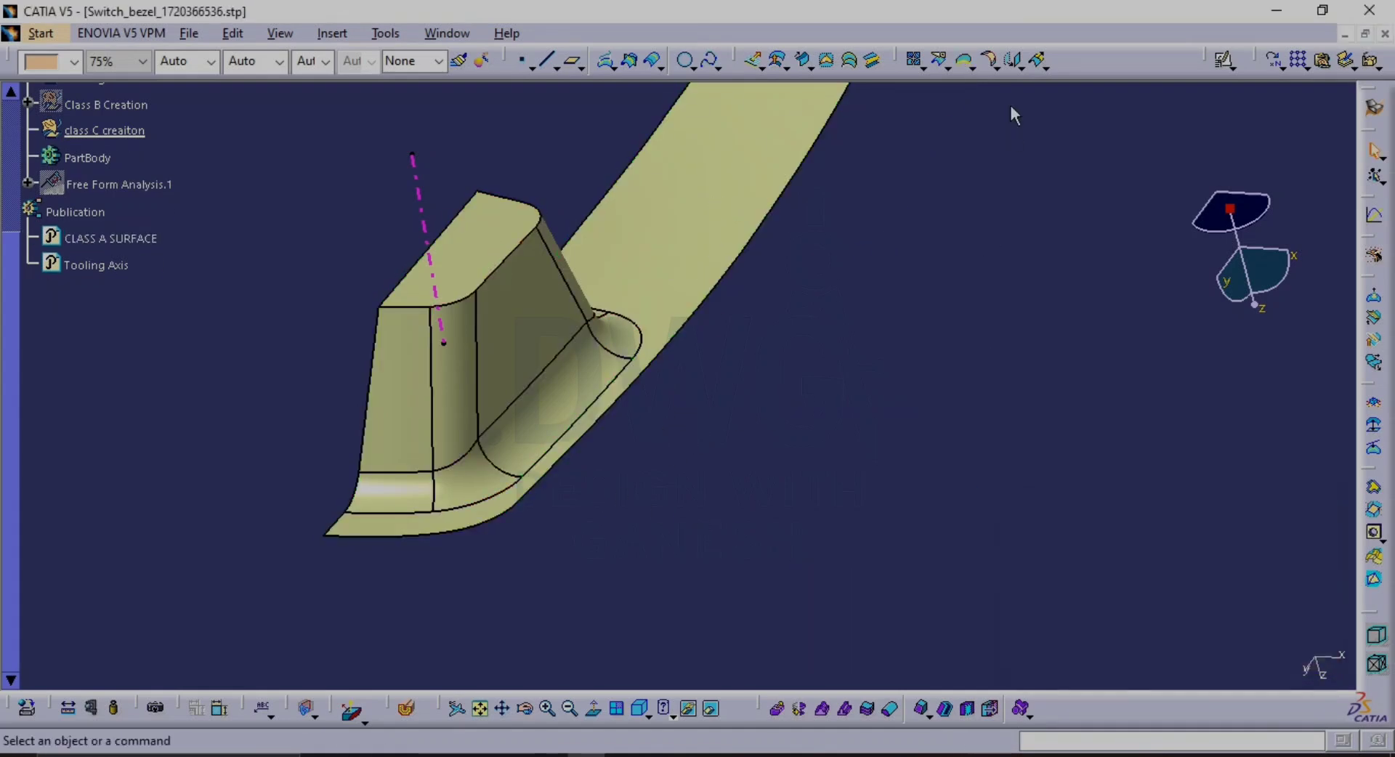
Create a boundary curve from the outer edge of the CLASS A SURFACE with point continuity propagation
left_click(967, 64)
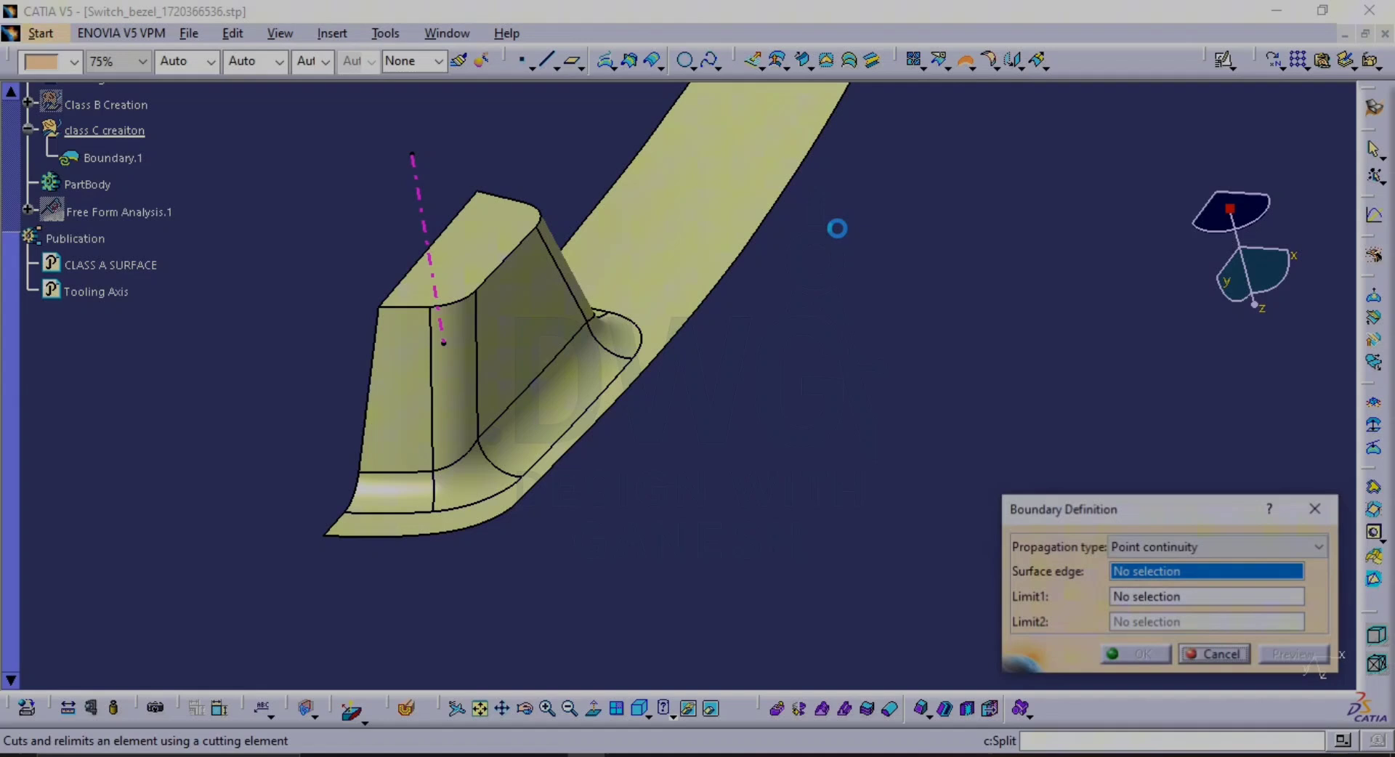
left_click(799, 186)
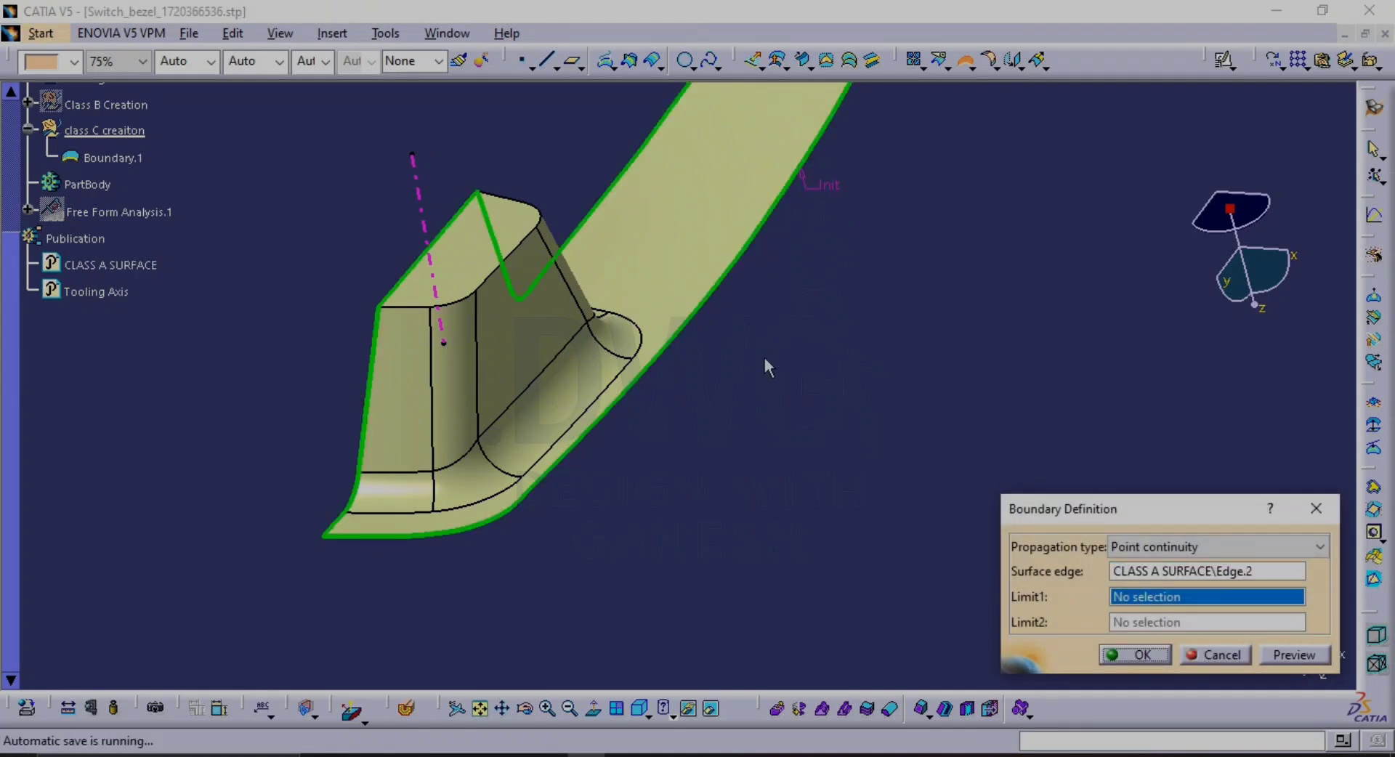
left_click(1118, 655)
Start a swept surface with a line profile and the With draft direction subtype
middle_click_drag(1002, 425, 972, 299)
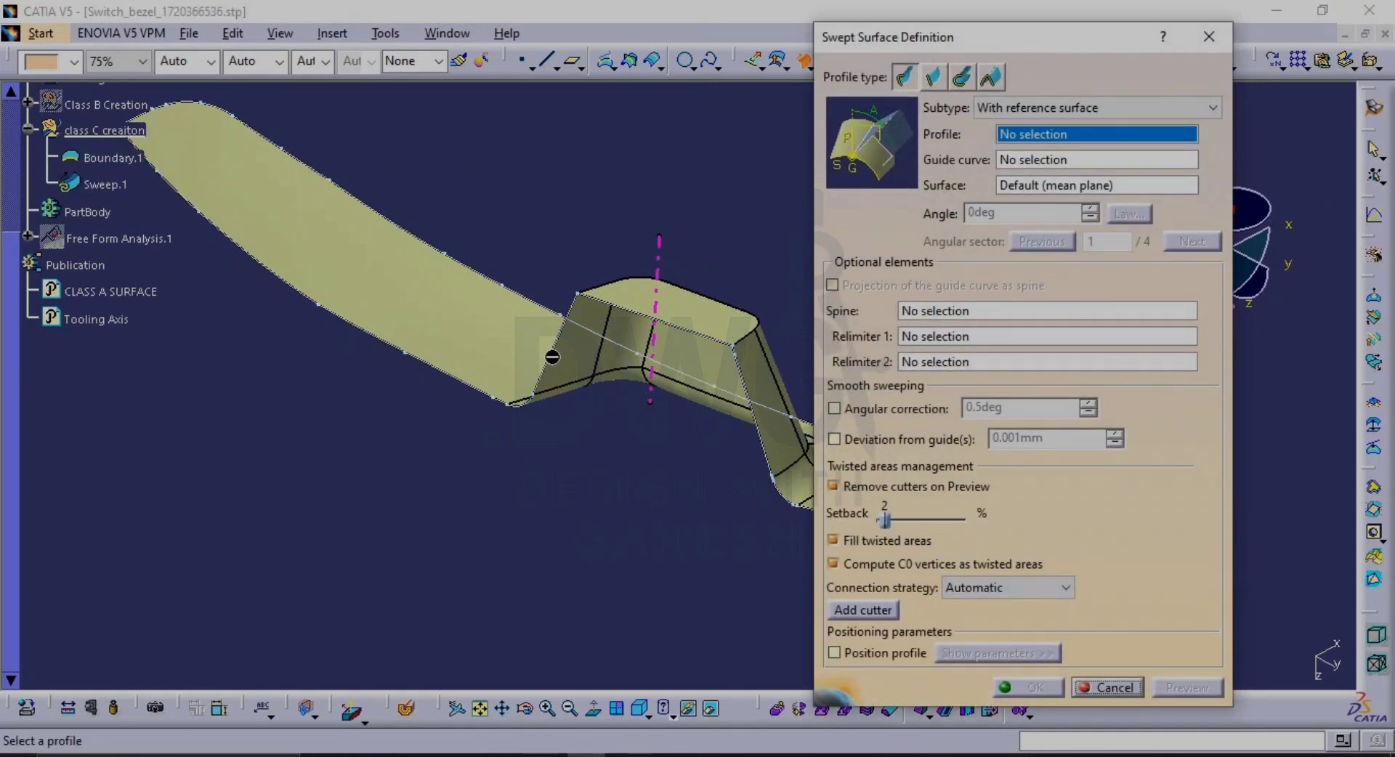
left_click(932, 72)
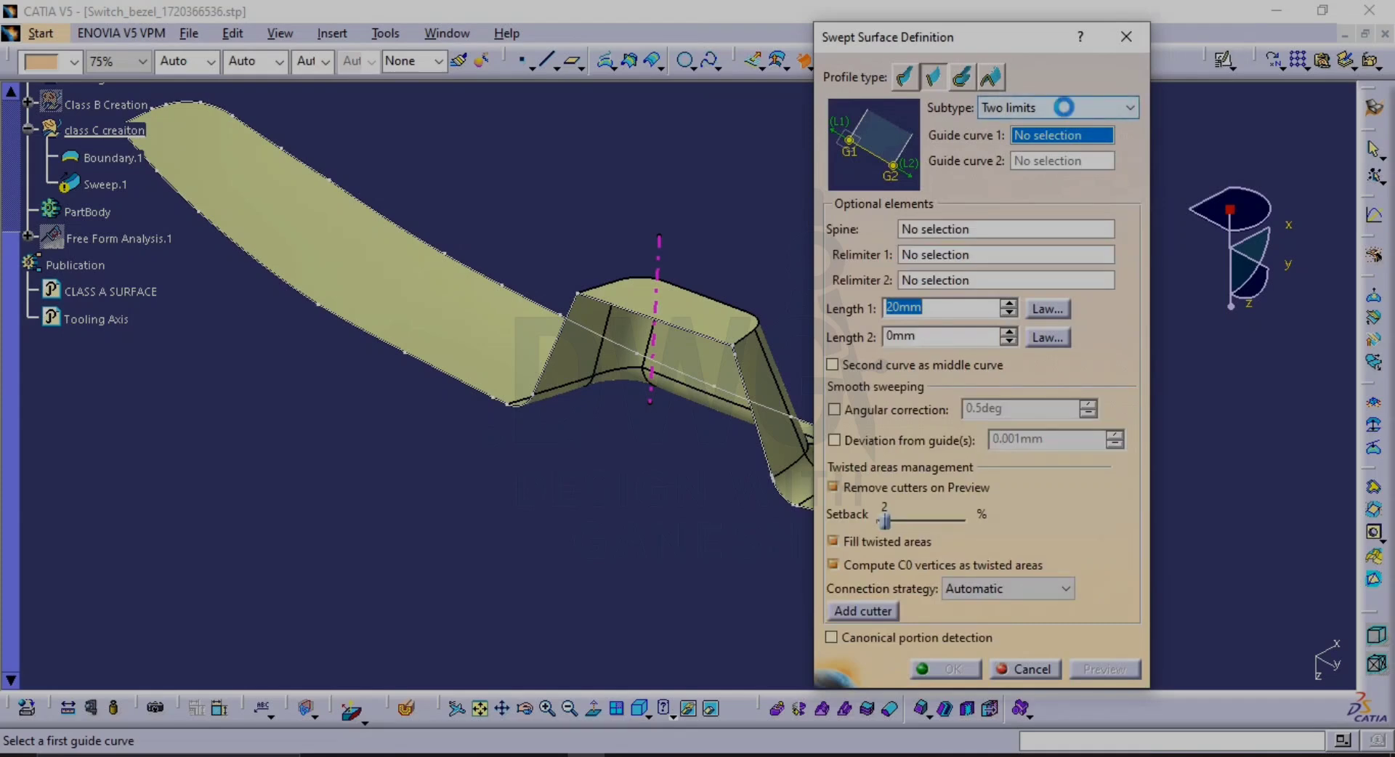
left_click(1111, 106)
left_click(1045, 207)
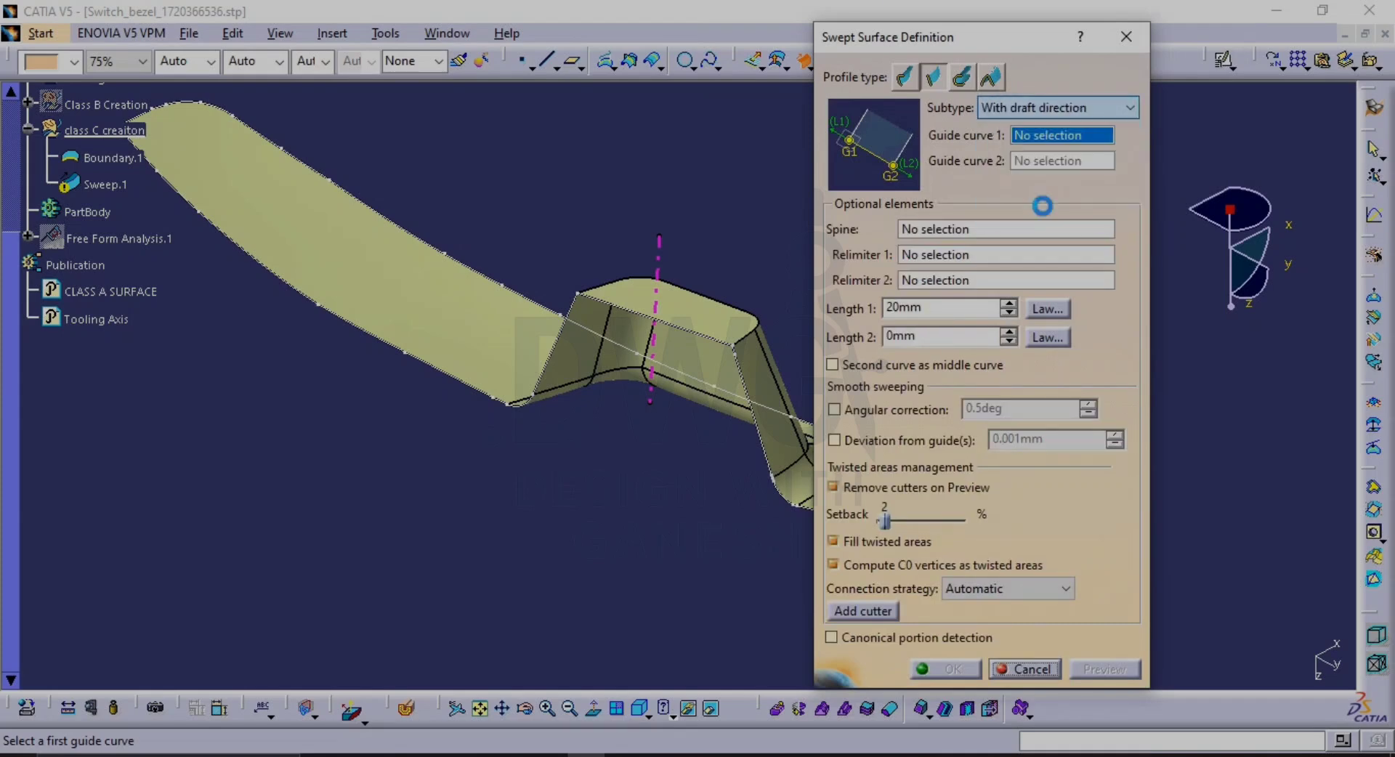
middle_click_drag(647, 402, 573, 394)
middle_click_drag(577, 458, 640, 516)
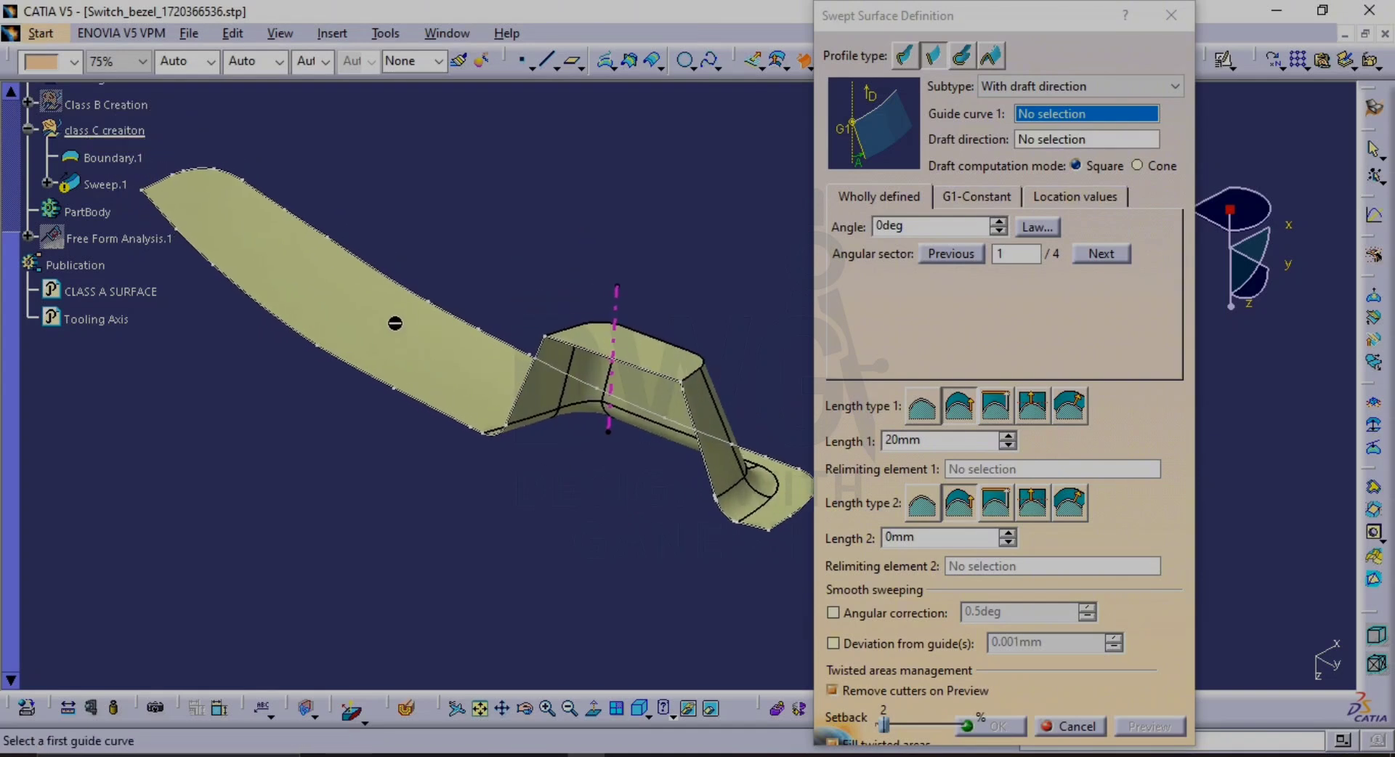
Try to sweep a drafted surface along the Class A boundary curve, with the Tooling Axis as draft direction and a 3deg angle
left_click(349, 357)
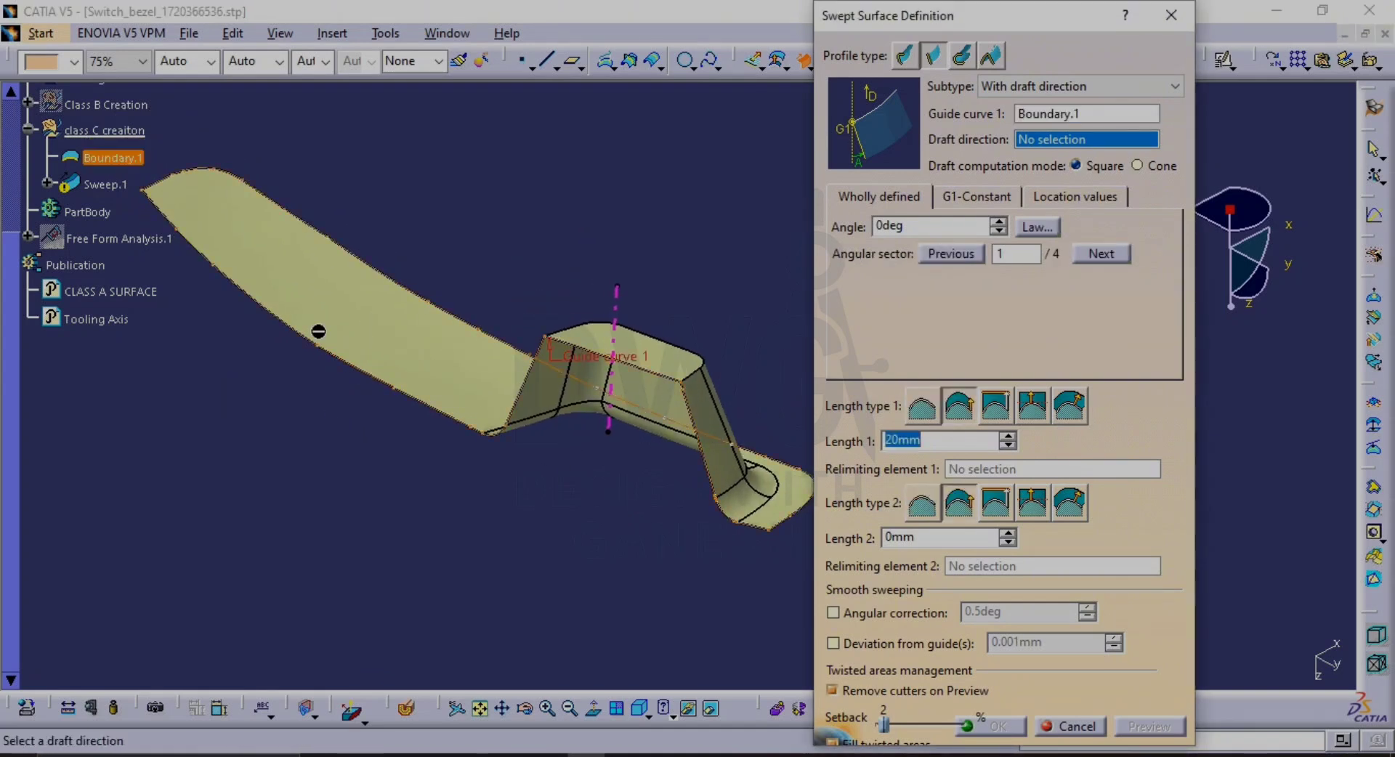
middle_click_drag(620, 430, 530, 376)
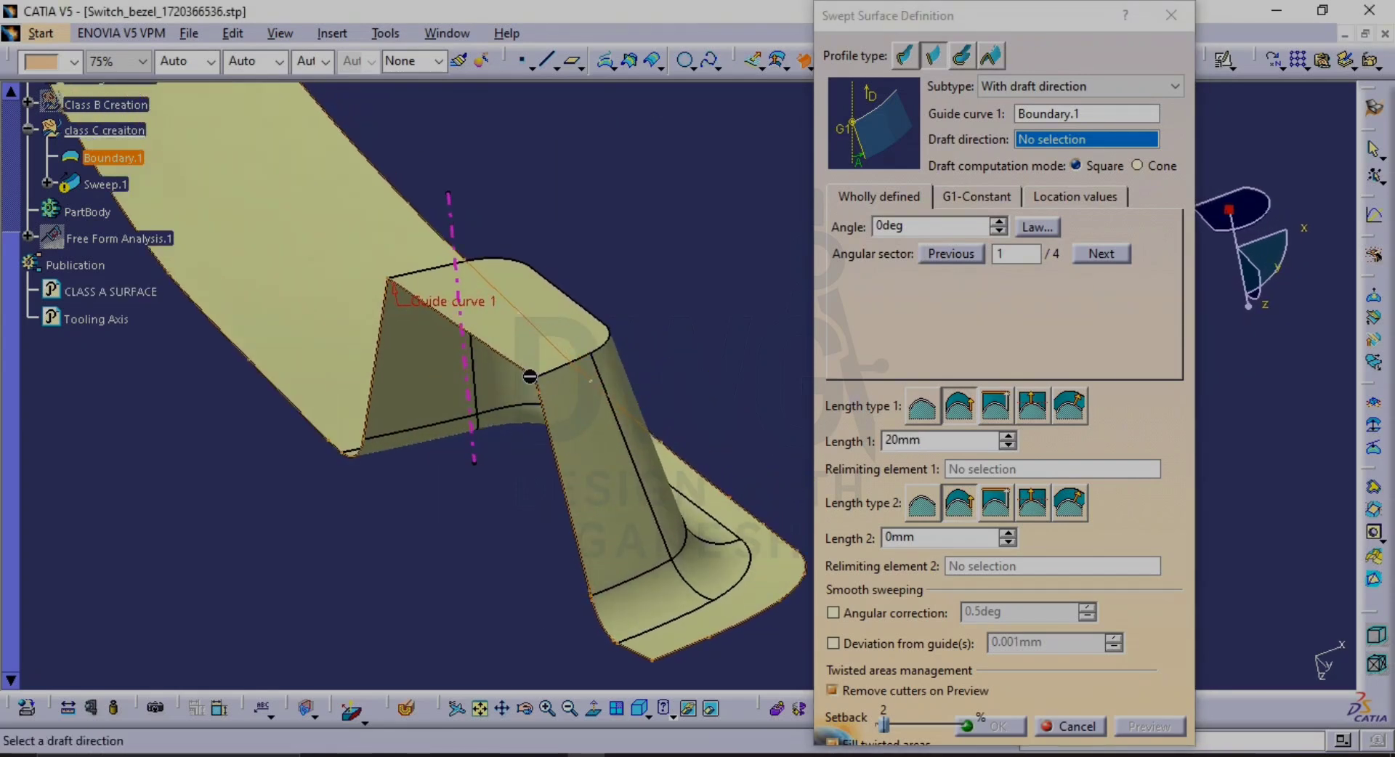
left_click(458, 229)
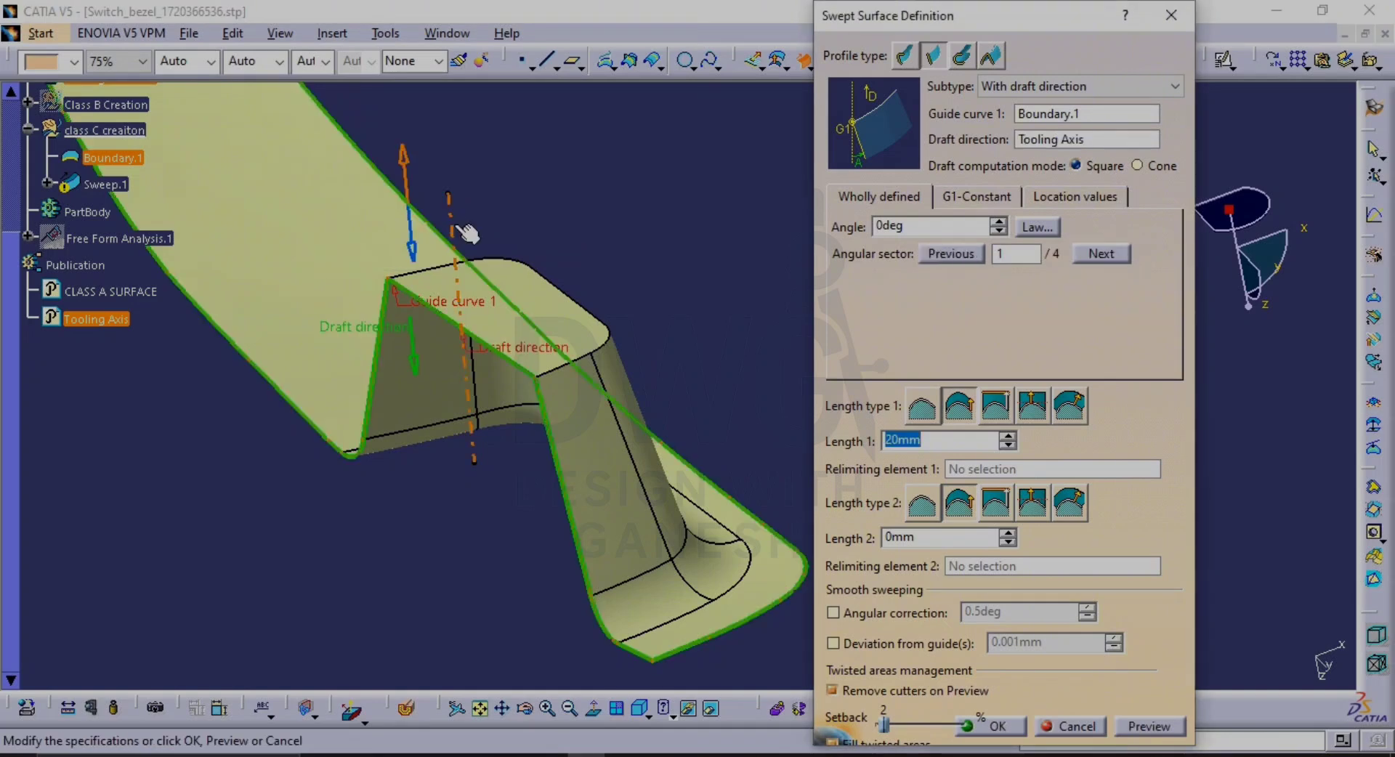
left_click_drag(913, 226, 825, 220)
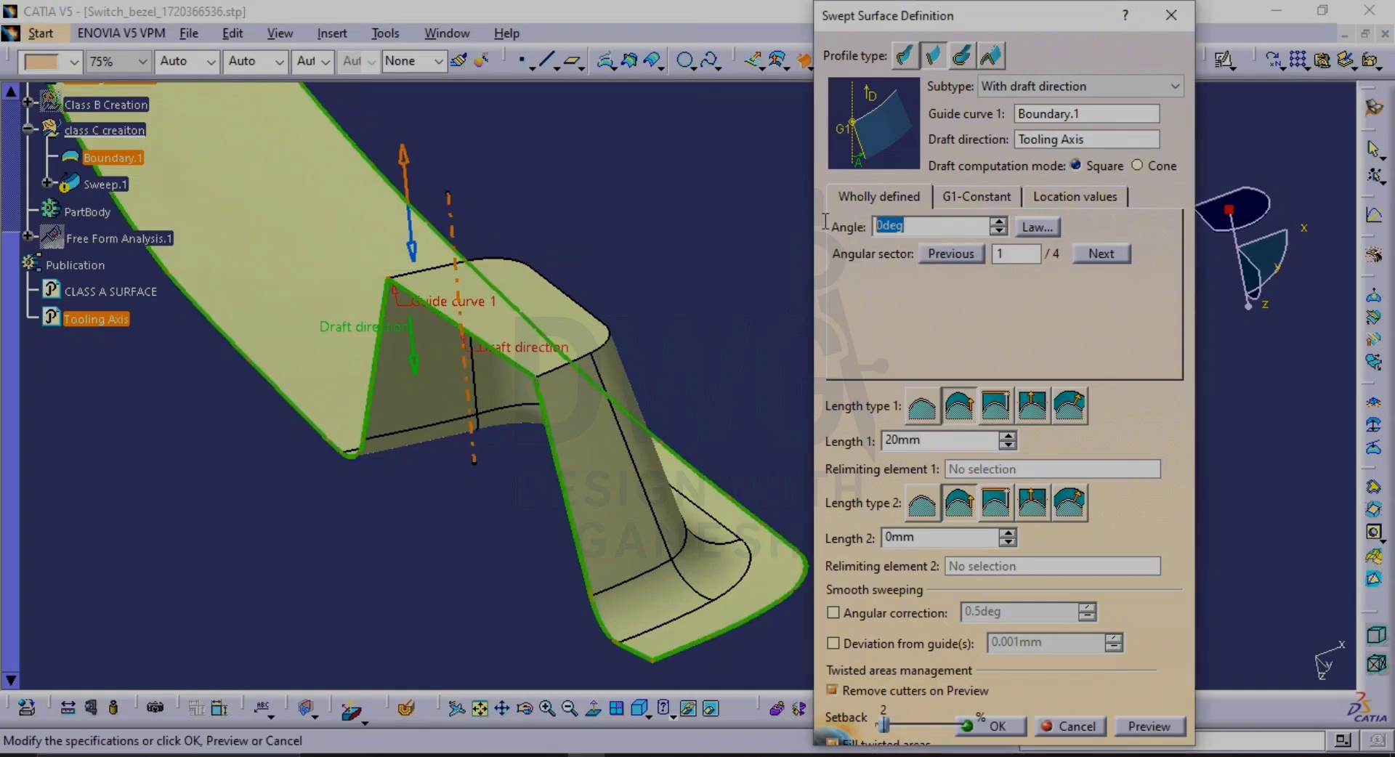
type("3")
left_click(1154, 726)
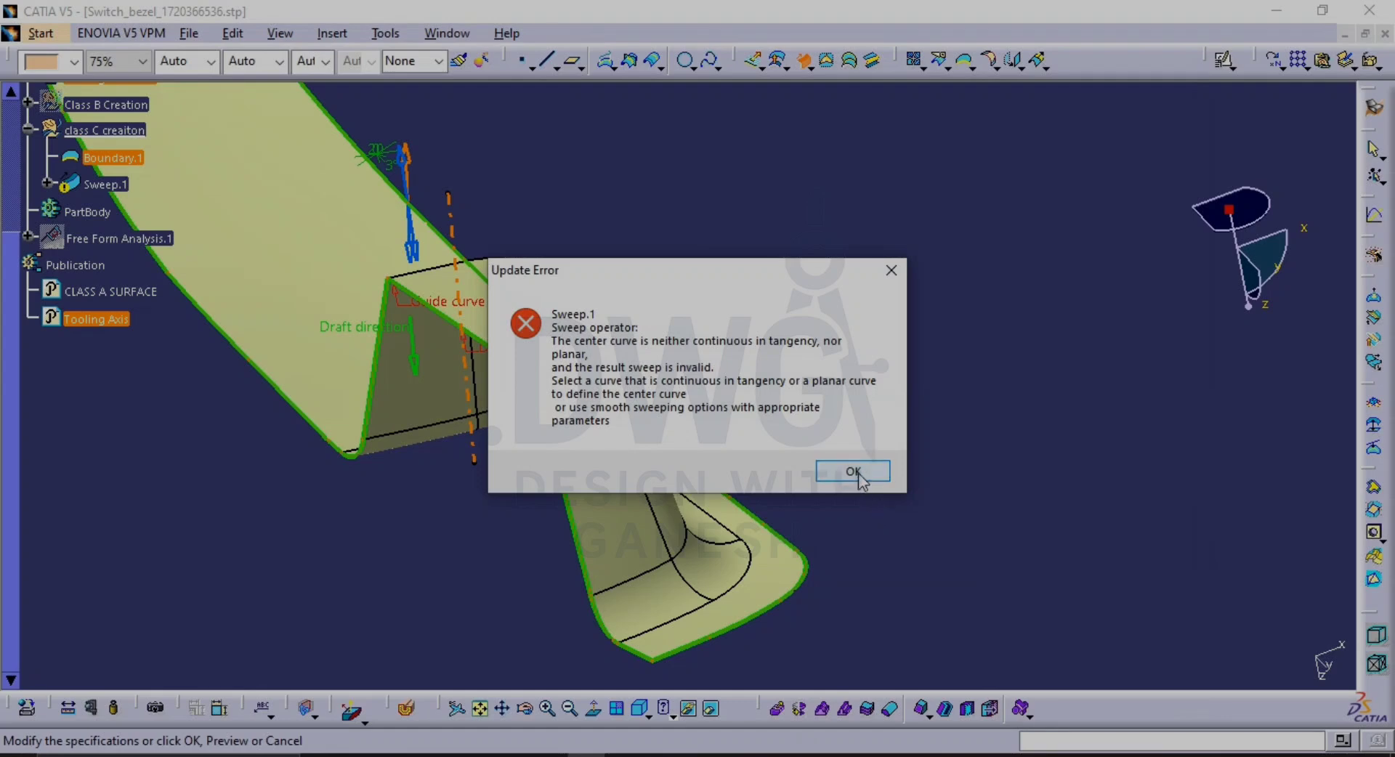
left_click(855, 472)
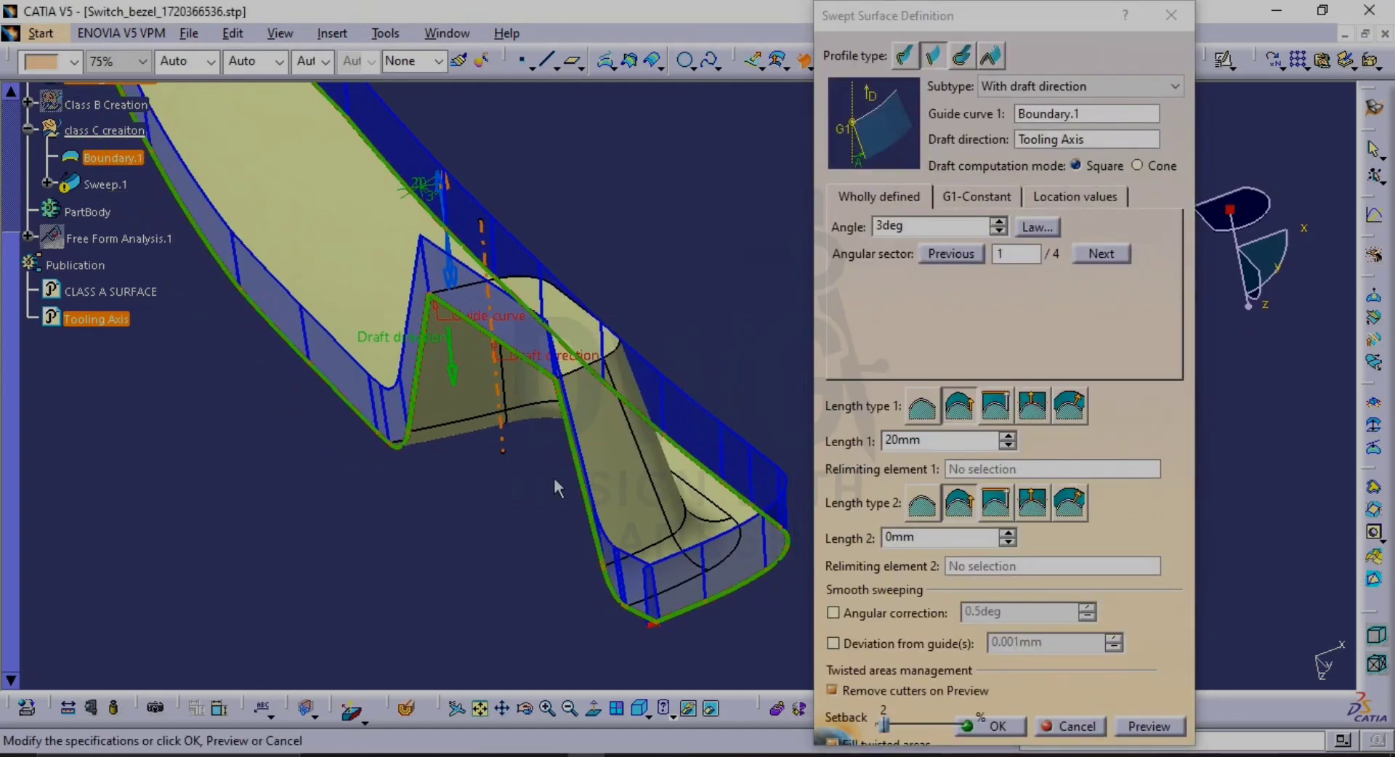
Try to generate the 3deg drafted sweep using angular sector 4
mouse_move(553, 477)
middle_mouse_down()
mouse_move(542, 488)
mouse_move(549, 464)
middle_mouse_up()
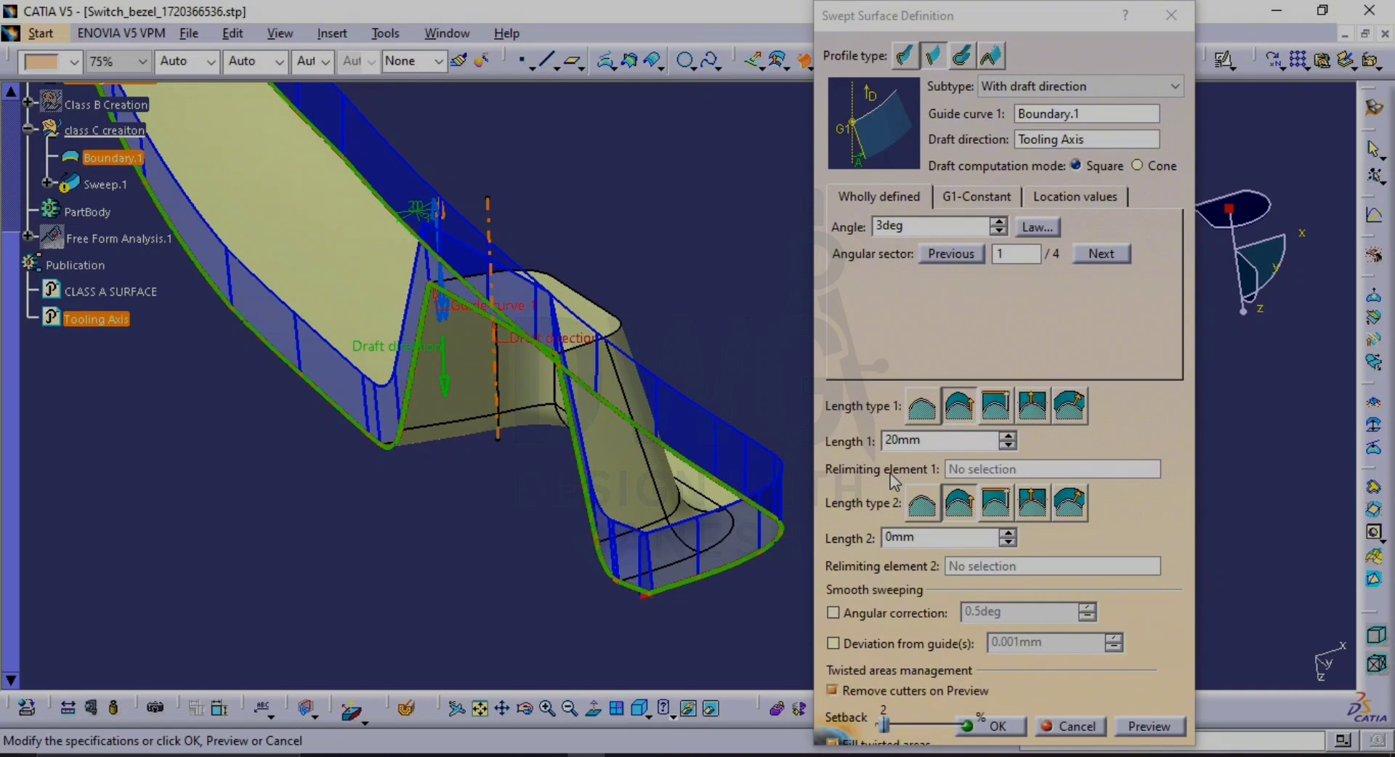
middle_click_drag(536, 425, 607, 423)
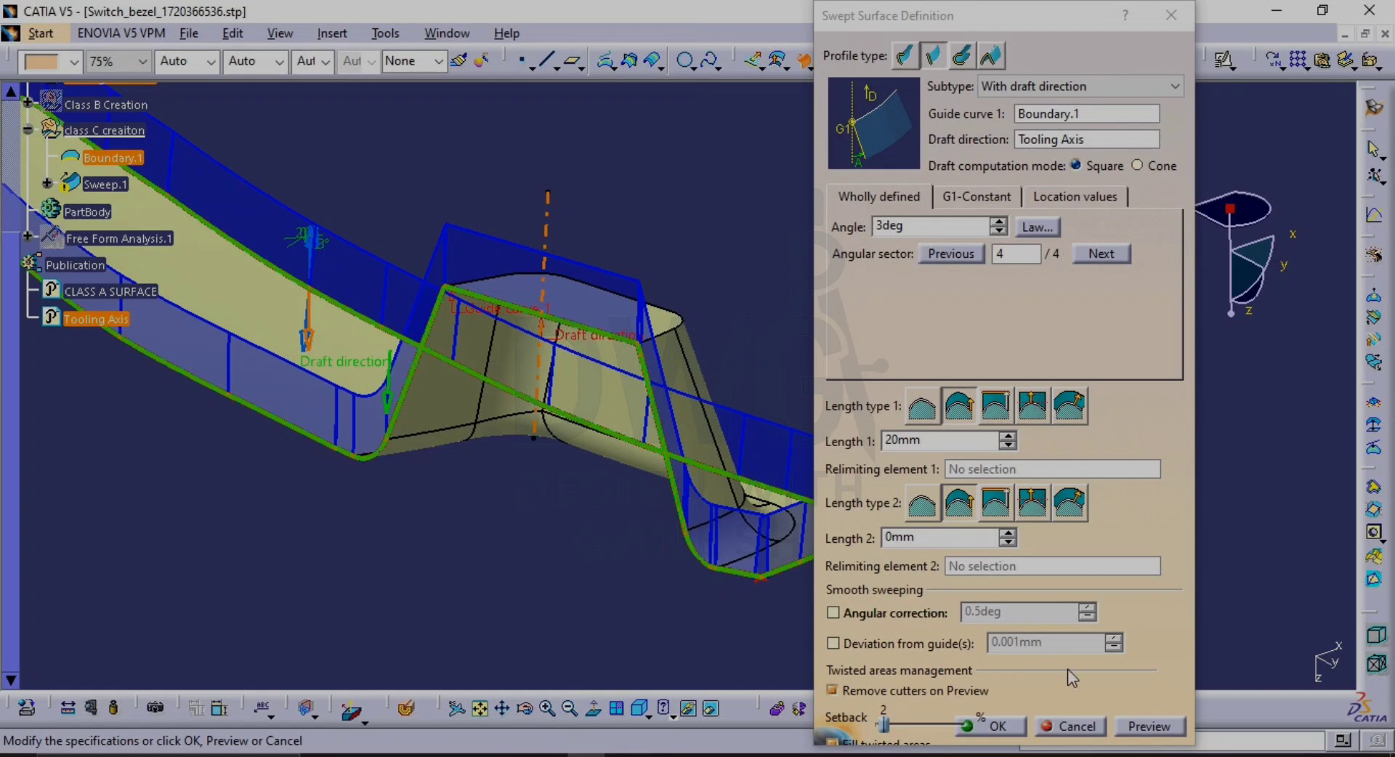
left_click(997, 725)
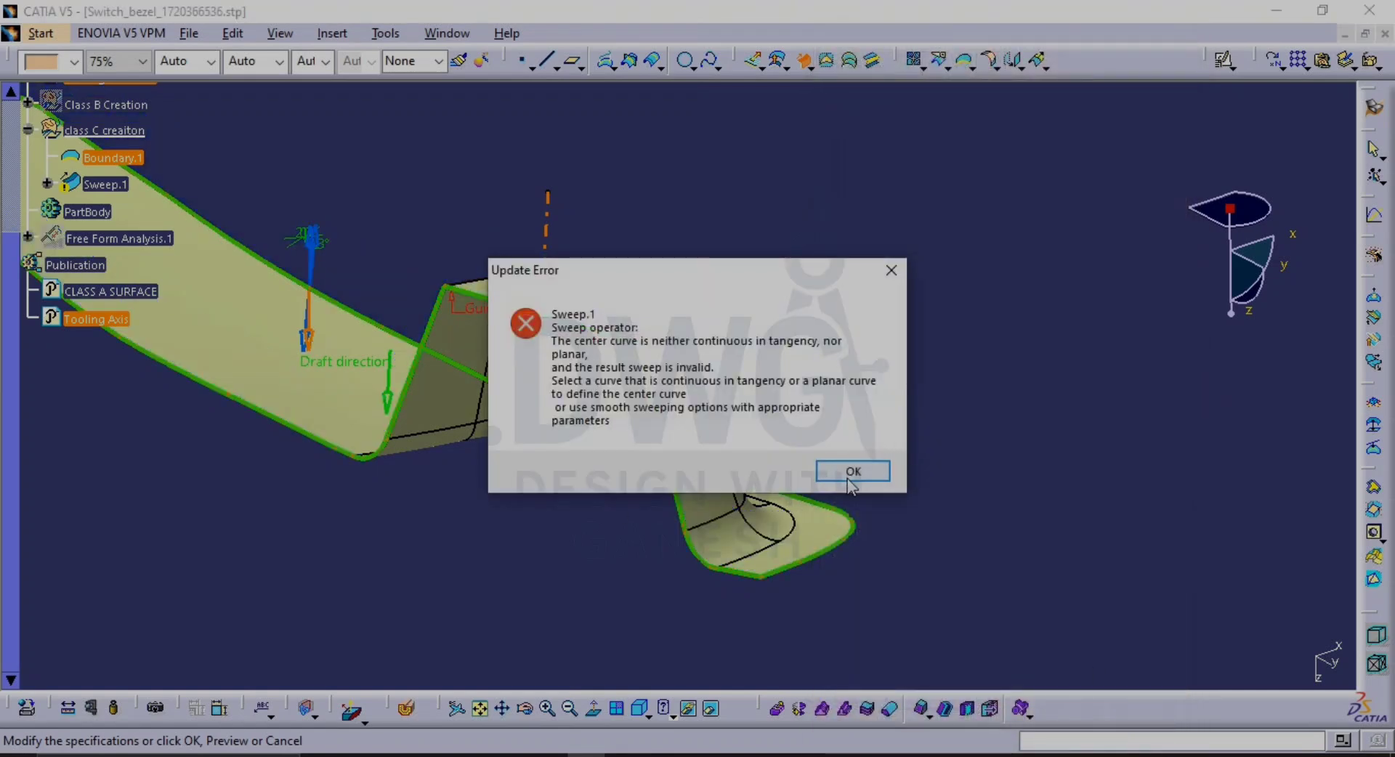
left_click(852, 471)
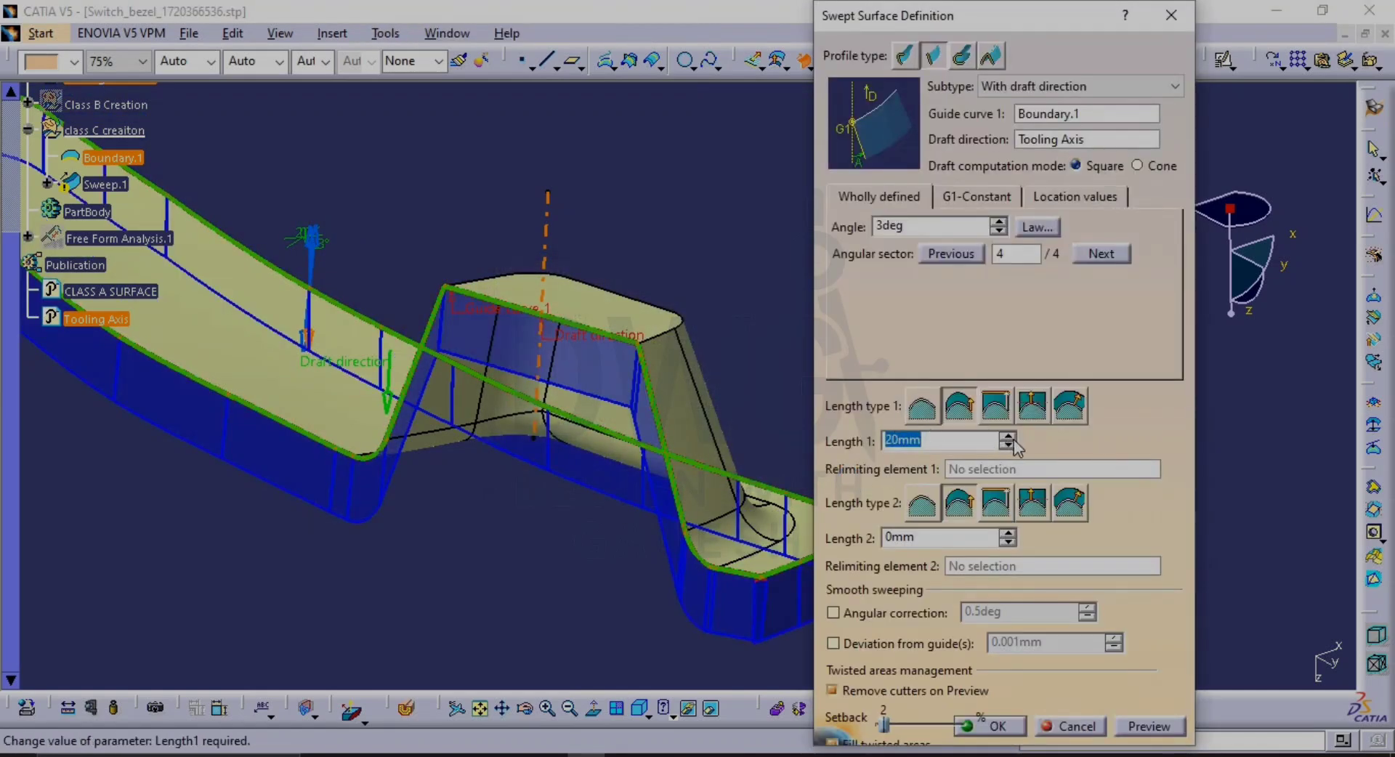
Set the drafted sweep's Length 1 to 5mm, preview it and examine the wall around the bezel
type("5")
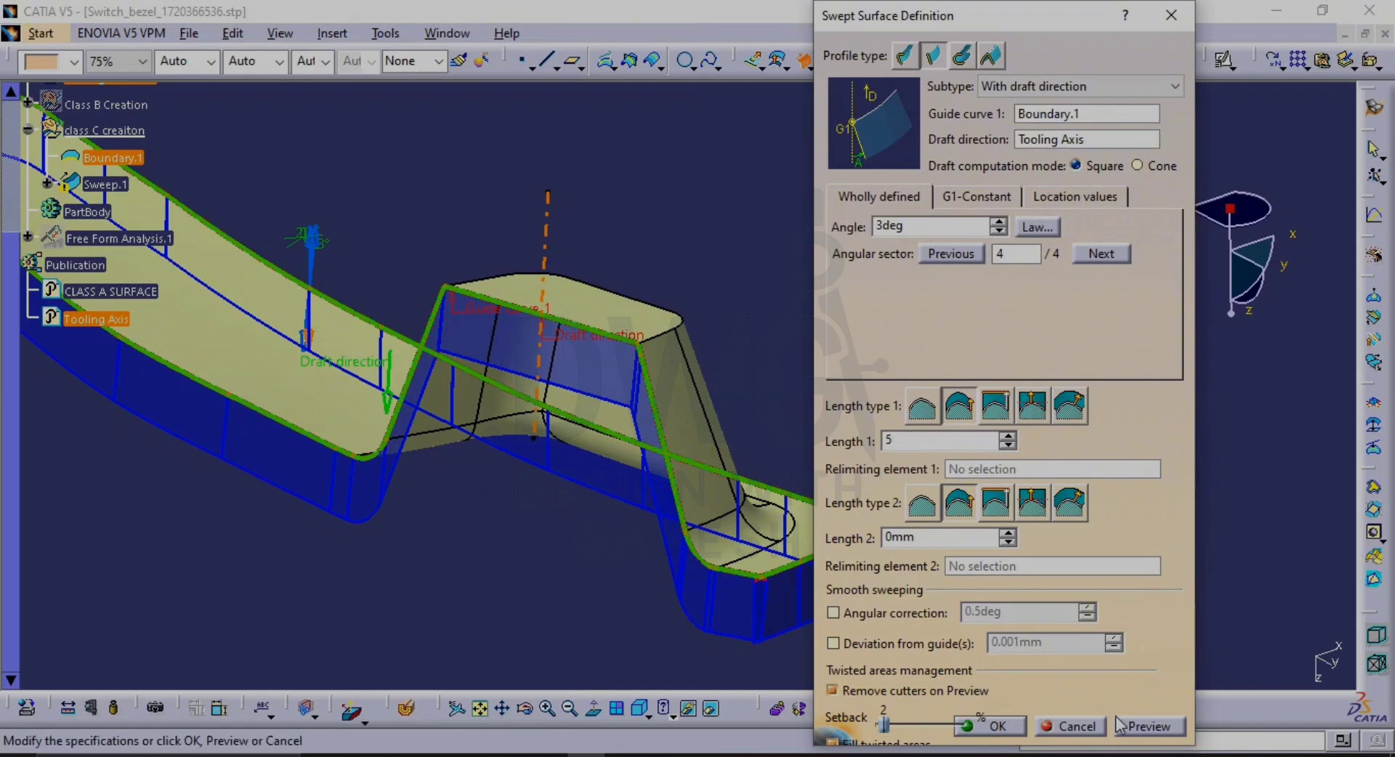
left_click(1139, 725)
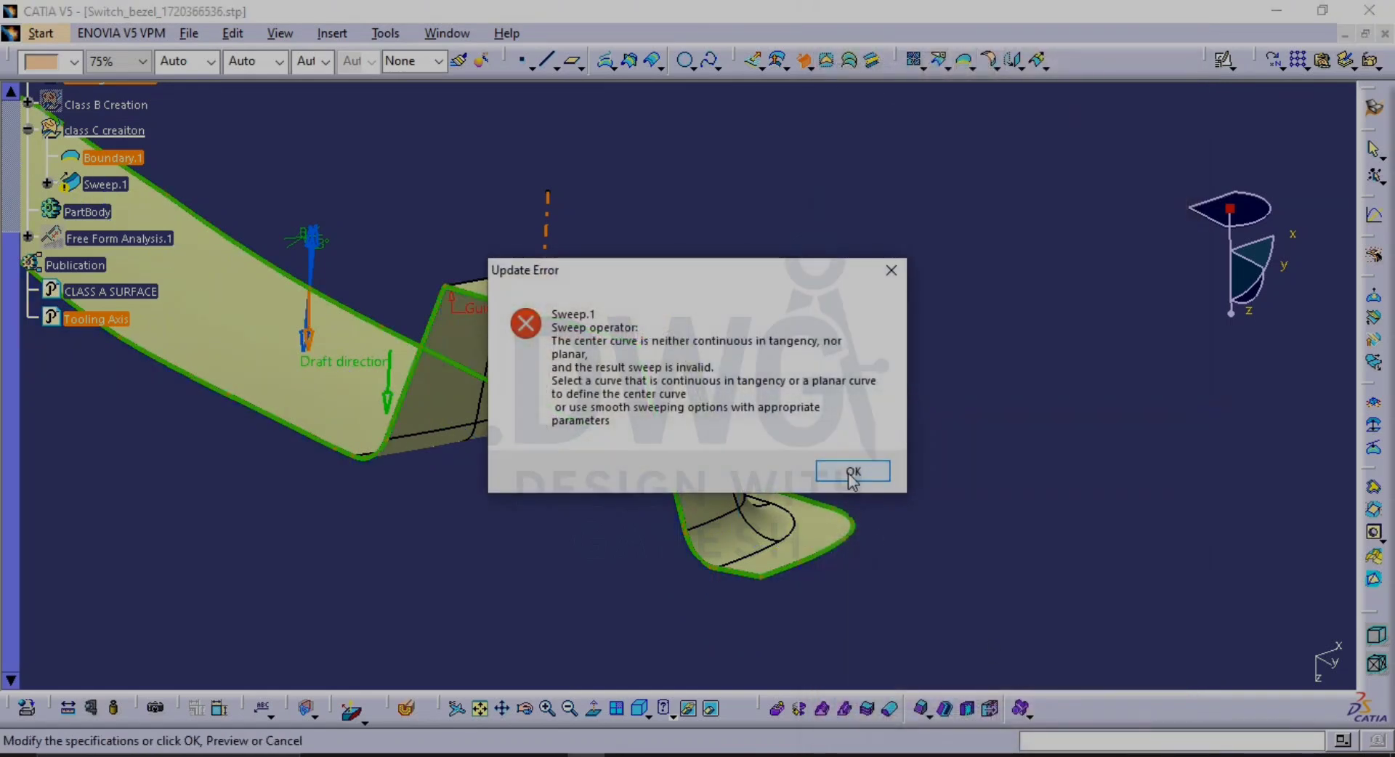
left_click(852, 471)
middle_click_drag(508, 436, 419, 428)
middle_click_drag(599, 452, 372, 443)
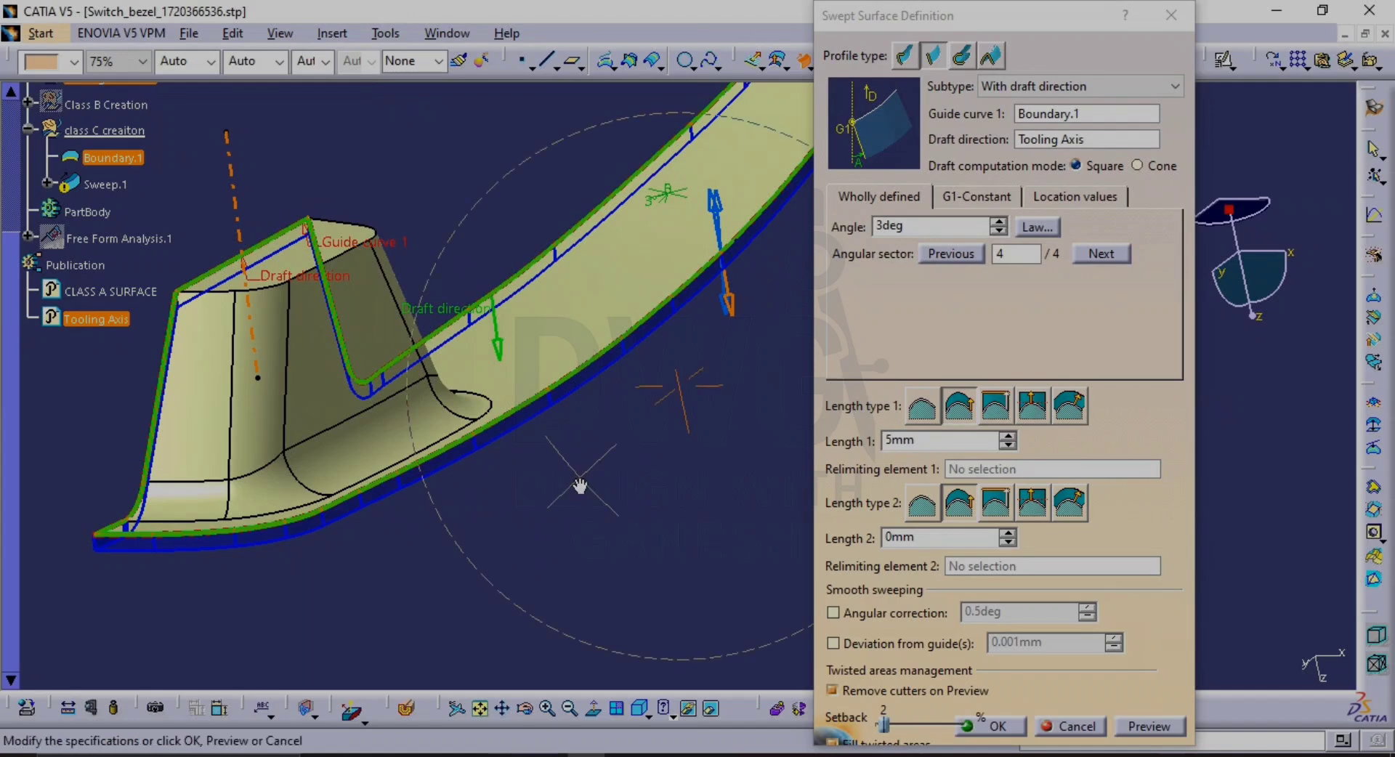
middle_click_drag(580, 485, 893, 447)
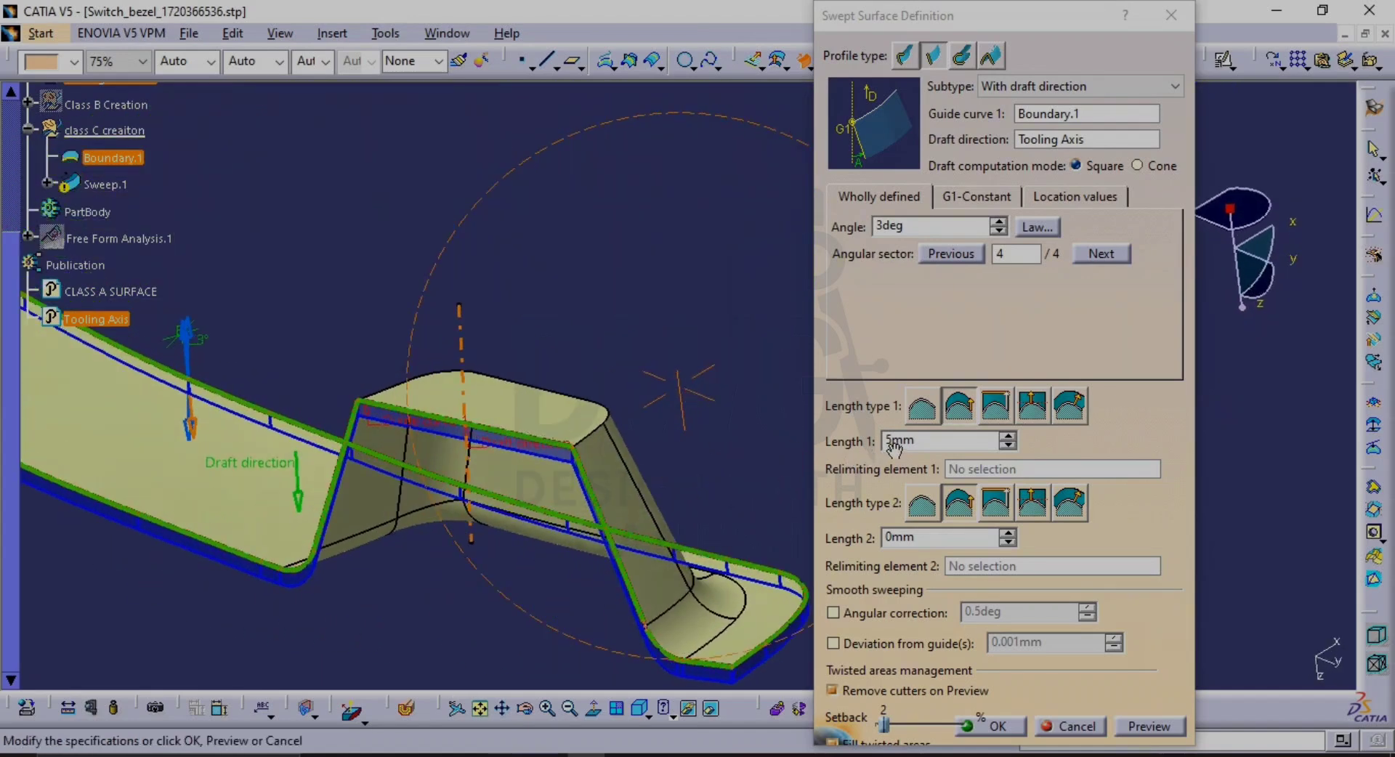
middle_click_drag(721, 513, 634, 569)
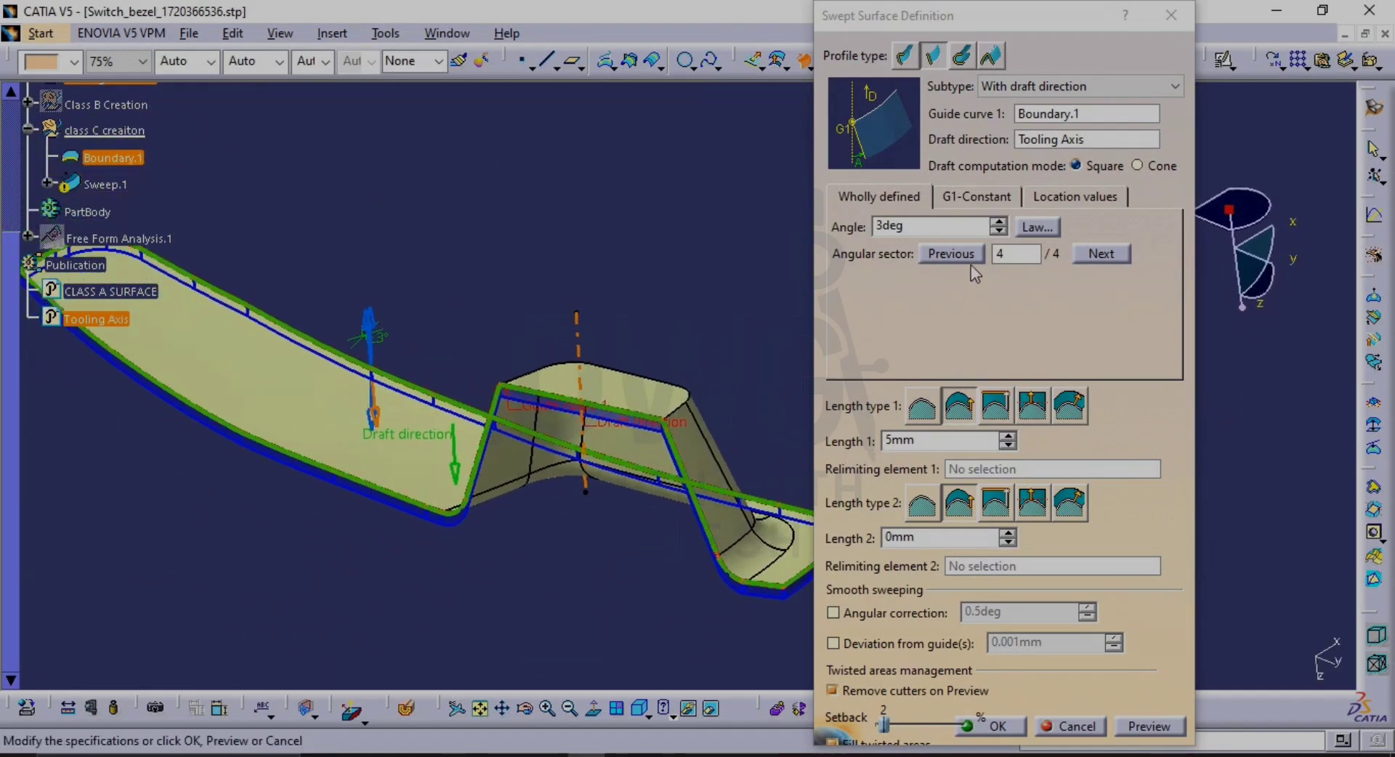
Try the drafted sweep with a 6deg angle, and discard the sweep definition
left_click(999, 223)
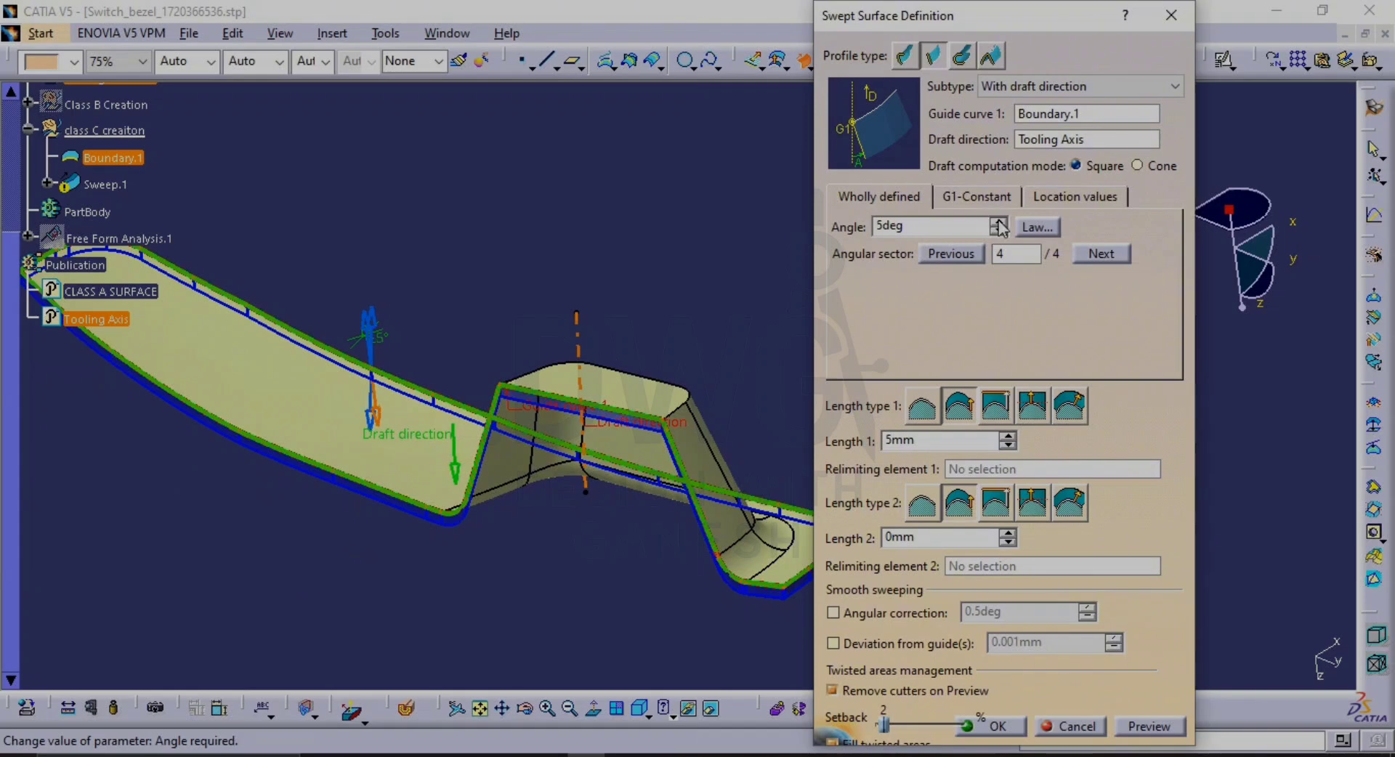
left_click(1150, 726)
left_click(871, 478)
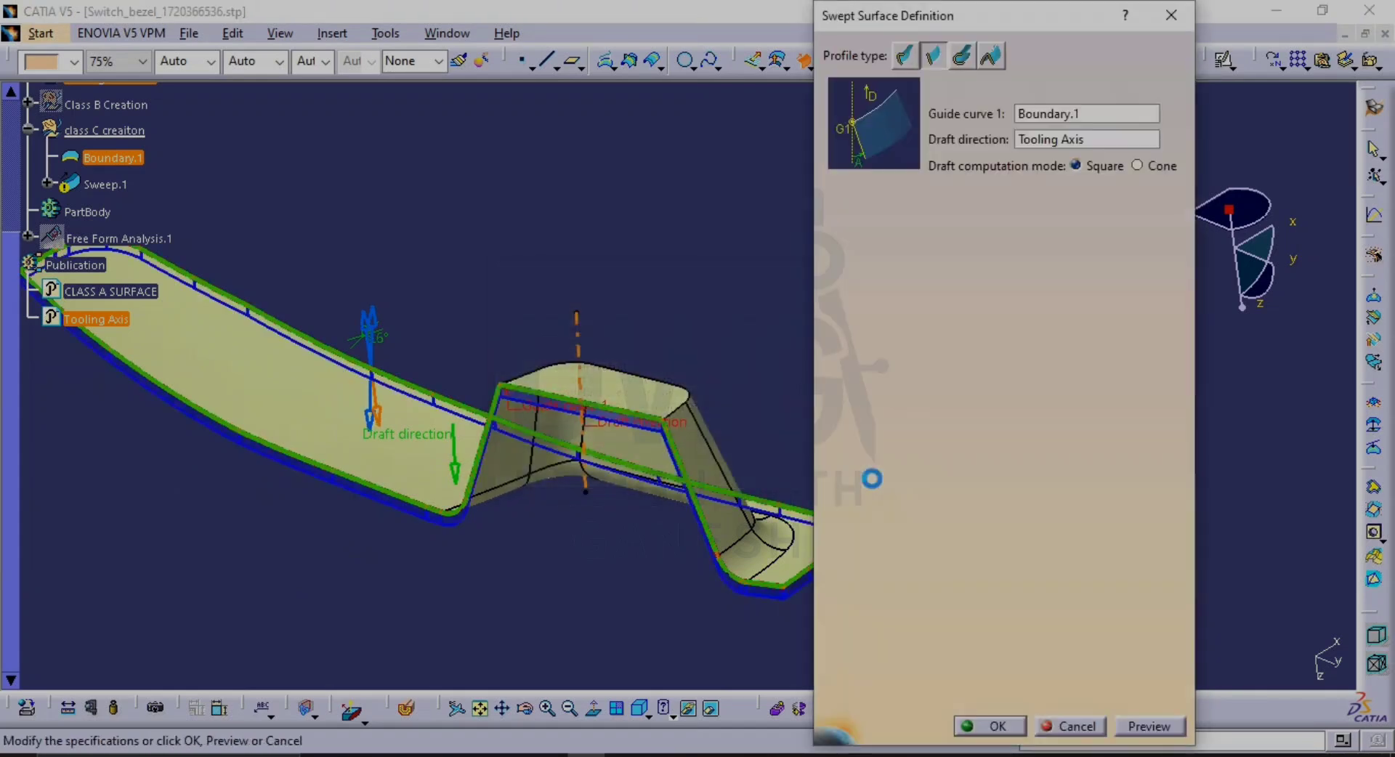
middle_click_drag(613, 517, 513, 494)
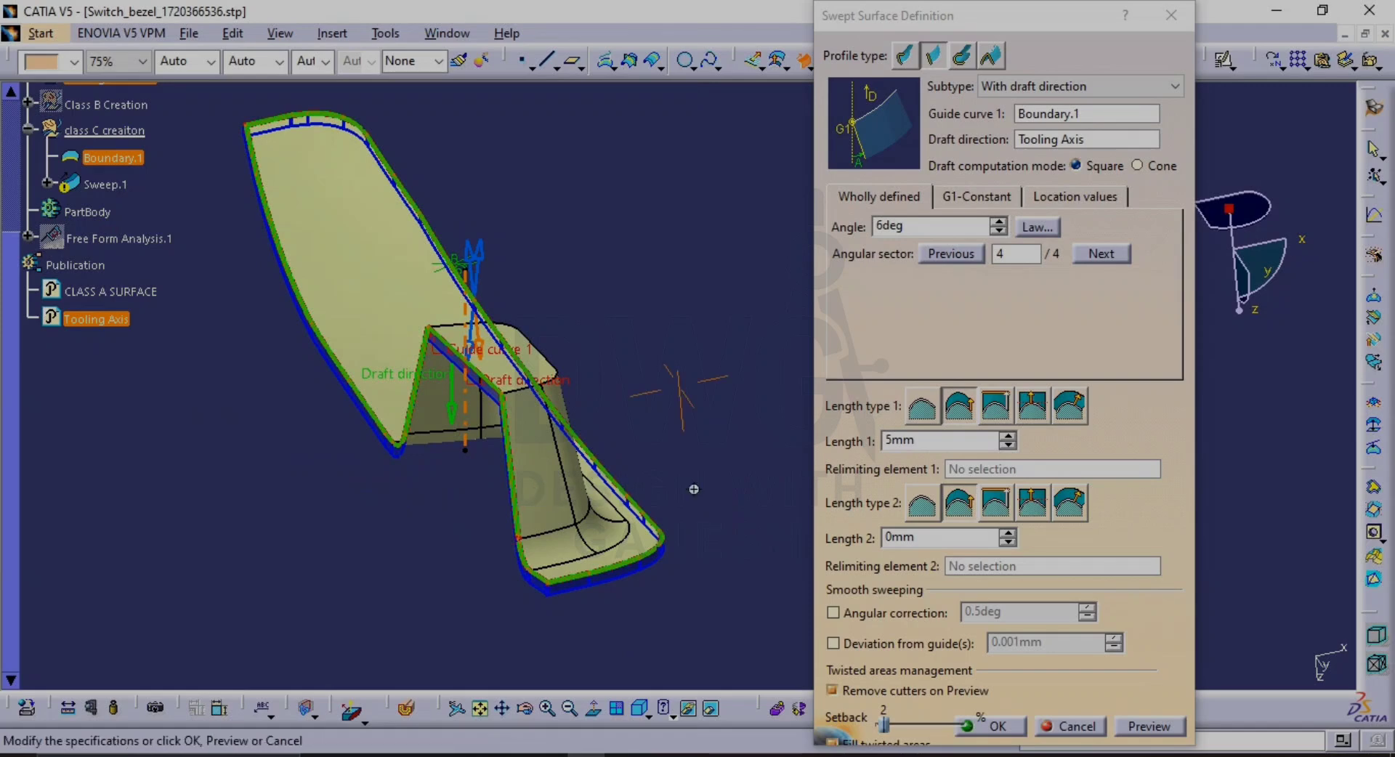
middle_click_drag(617, 499, 563, 525)
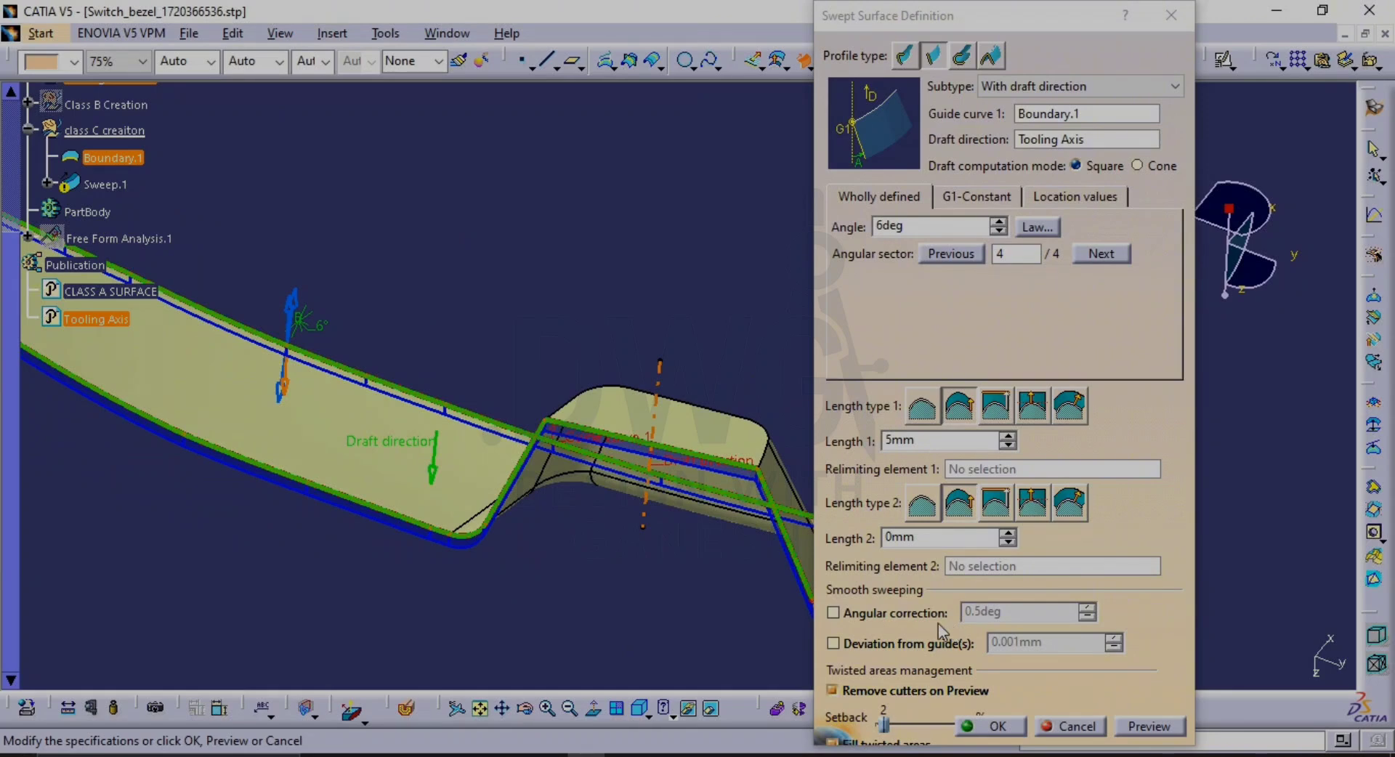
left_click(1068, 727)
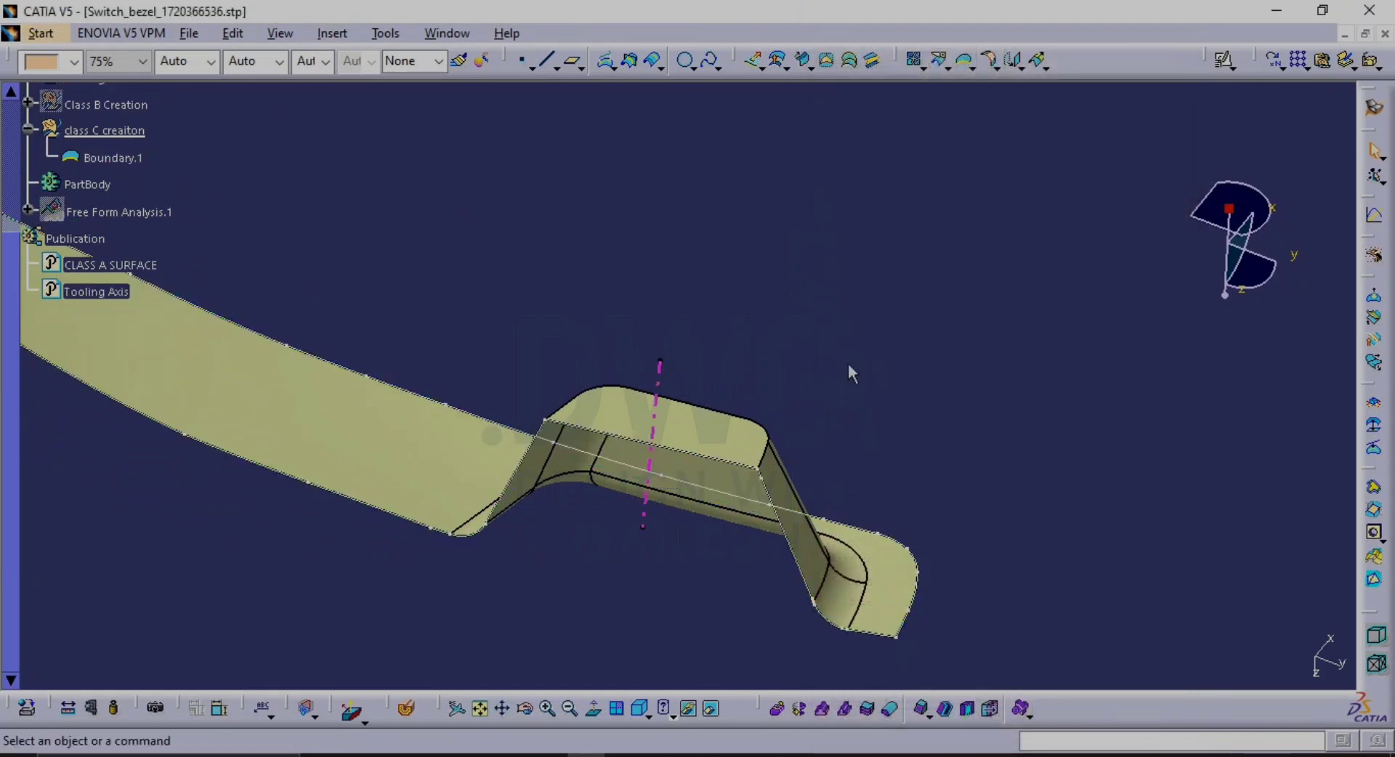
Try a With reference surface line sweep along the boundary curve, referencing CLASS A SURFACE at 93deg
left_click(802, 61)
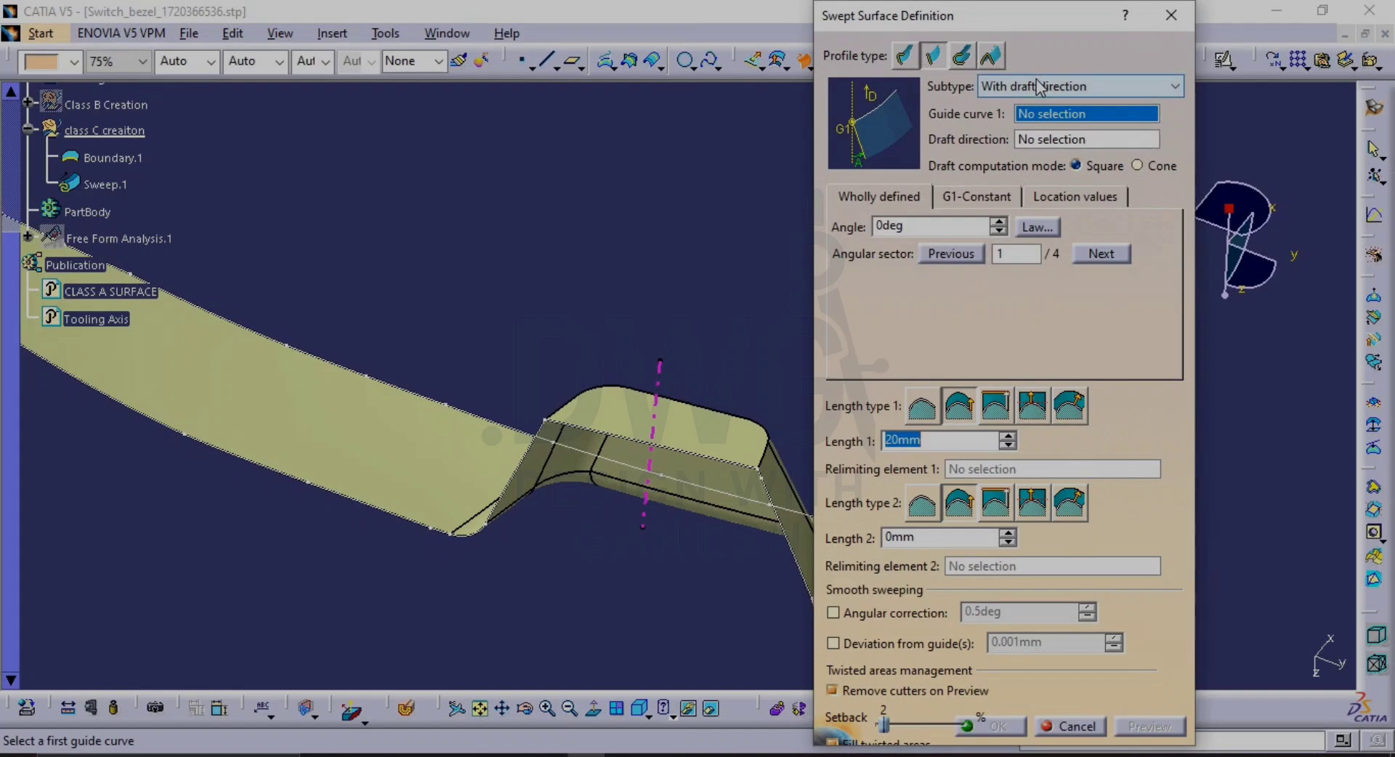
left_click(1039, 86)
left_click(1060, 134)
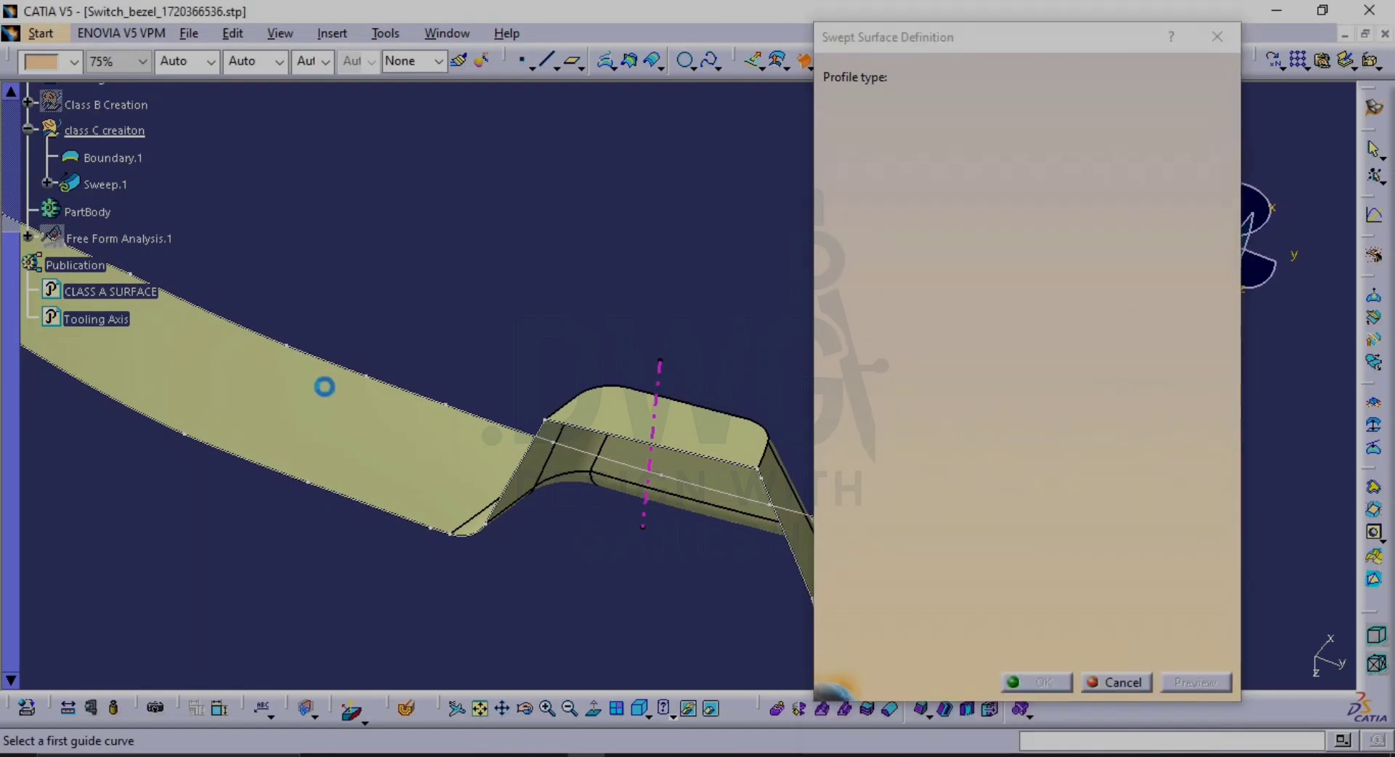
left_click(405, 396)
left_click(415, 337)
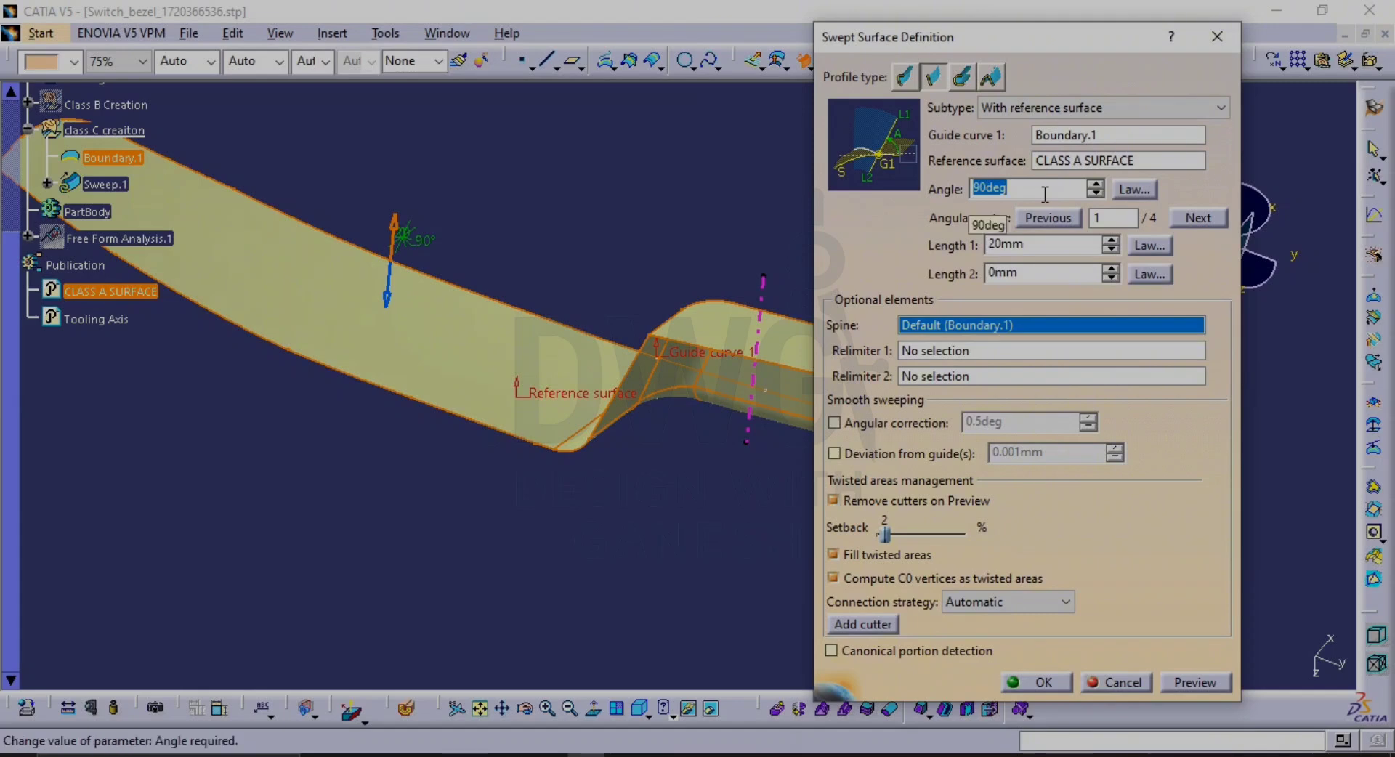
left_click(1178, 682)
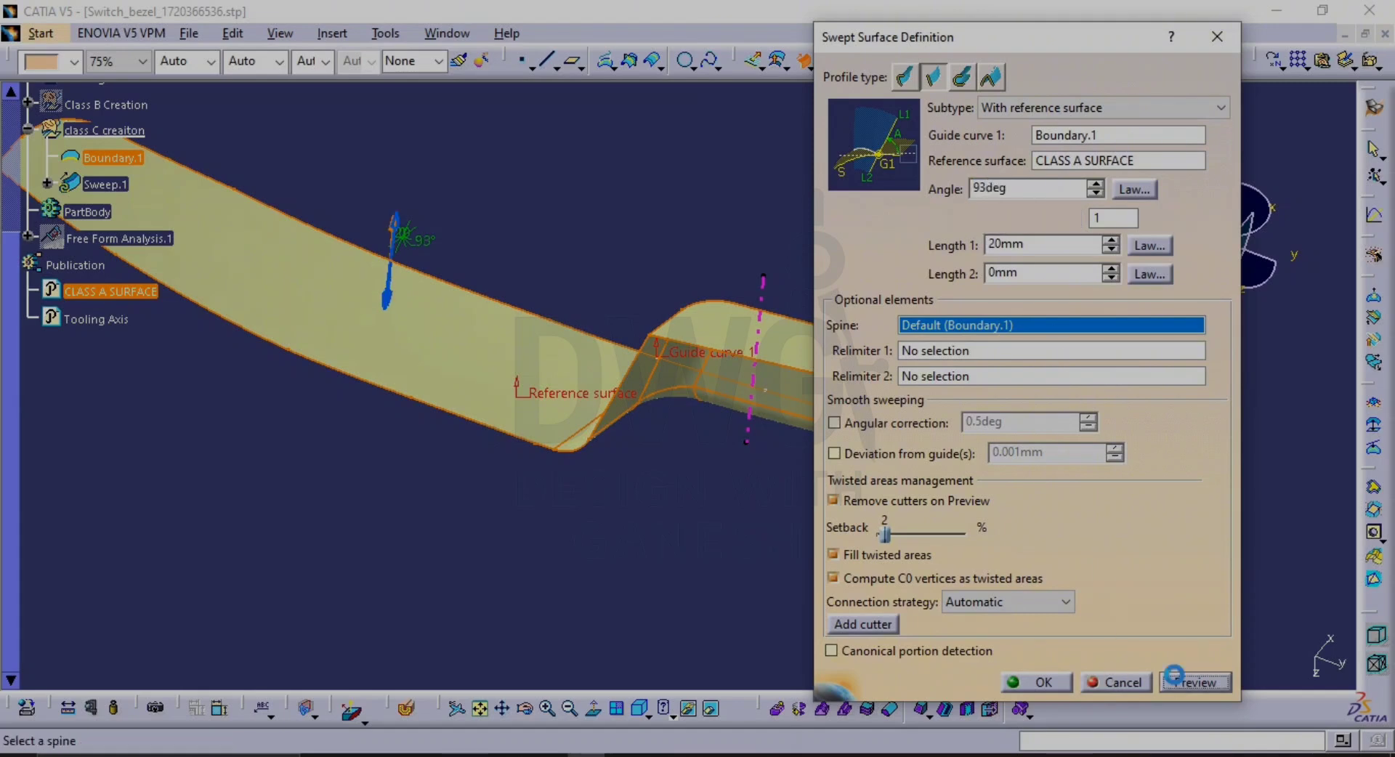
left_click(843, 442)
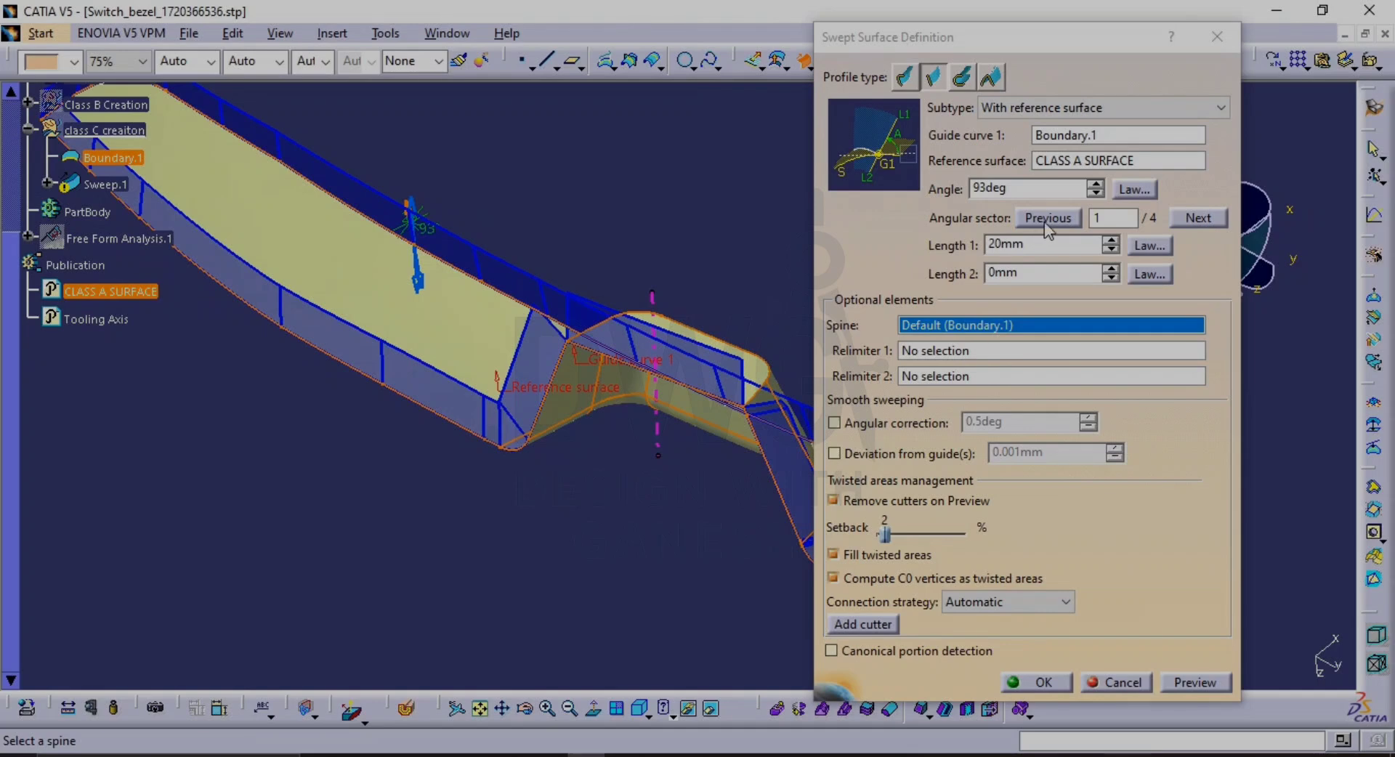
Try angular sector 3 for the sweep referenced to CLASS A SURFACE
left_click(425, 291)
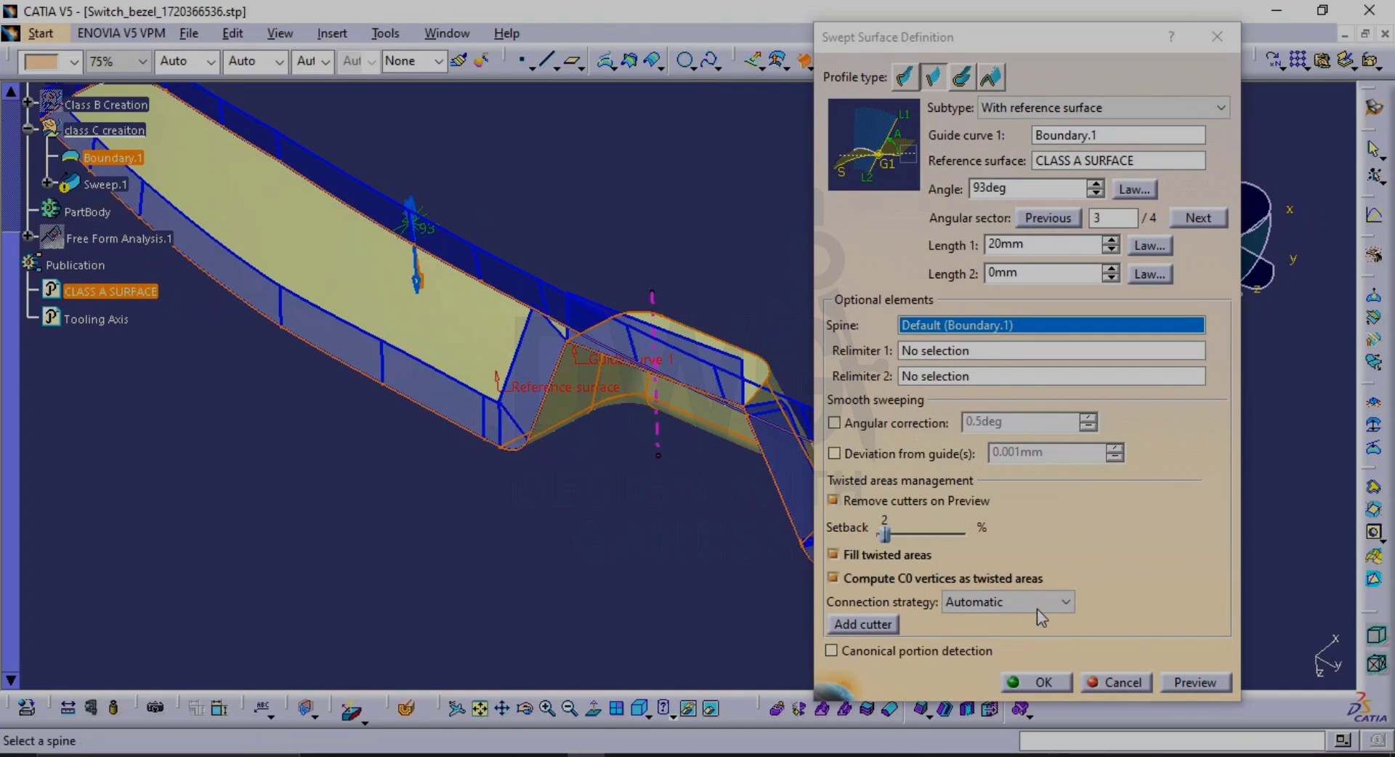
left_click(1170, 682)
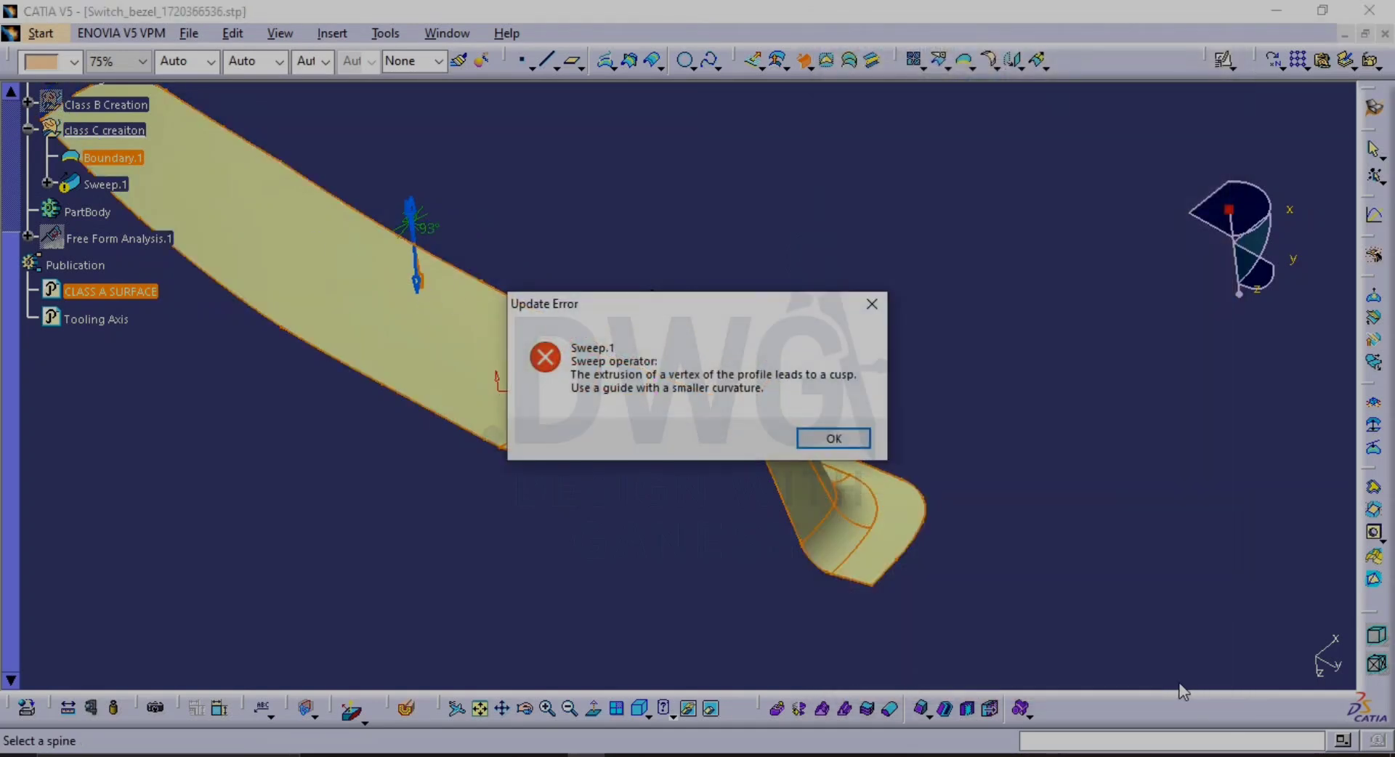
left_click(815, 435)
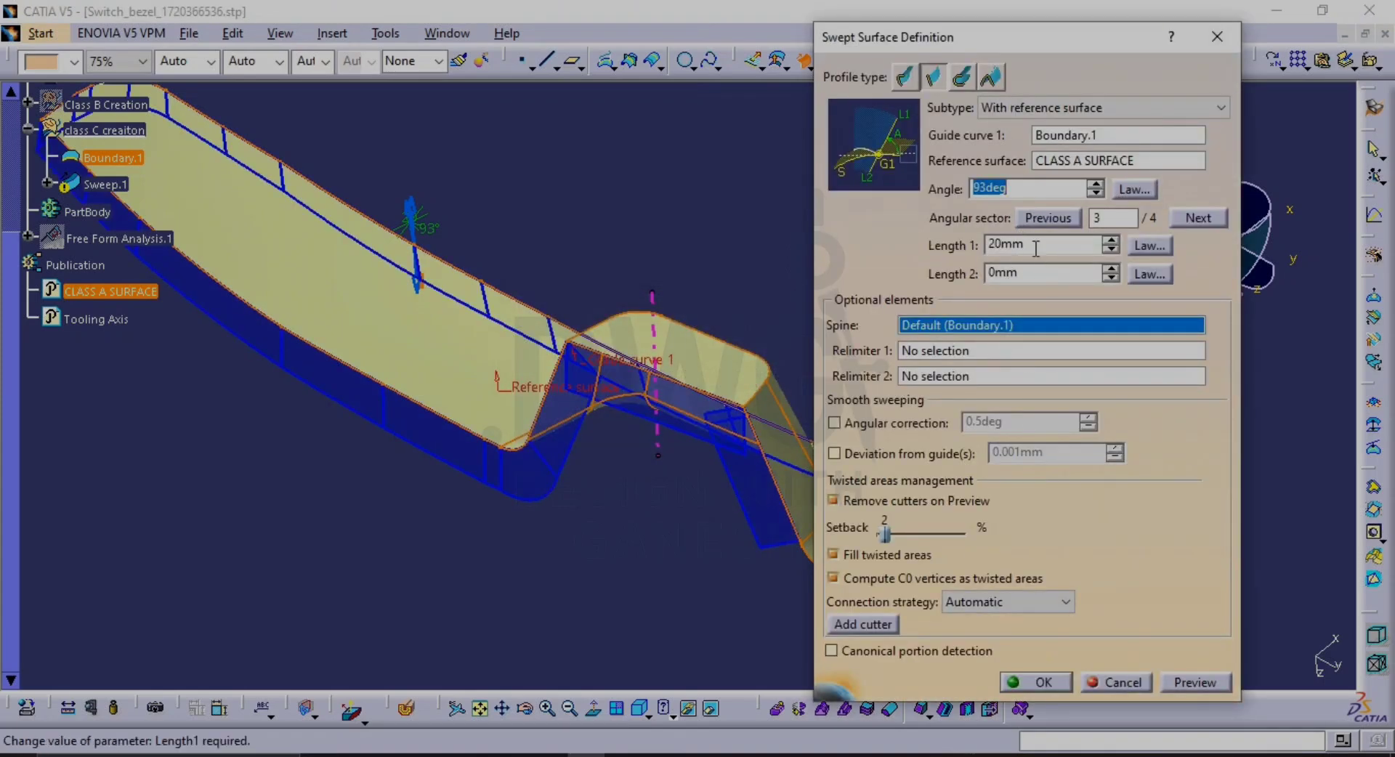
Try the reference-surface sweep with Length 1 at 5mm, and discard the sweep definition
left_click_drag(1035, 247, 767, 247)
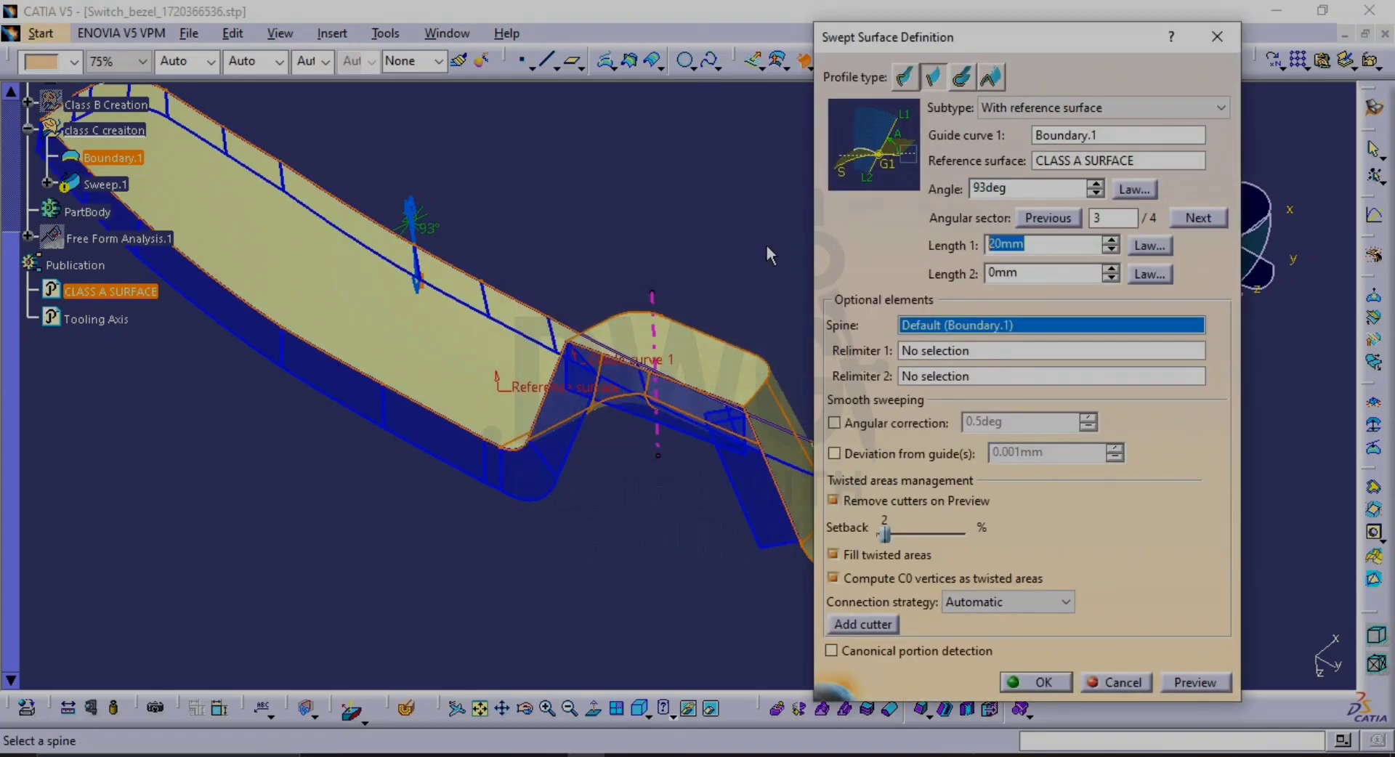
left_click(1210, 690)
left_click(834, 438)
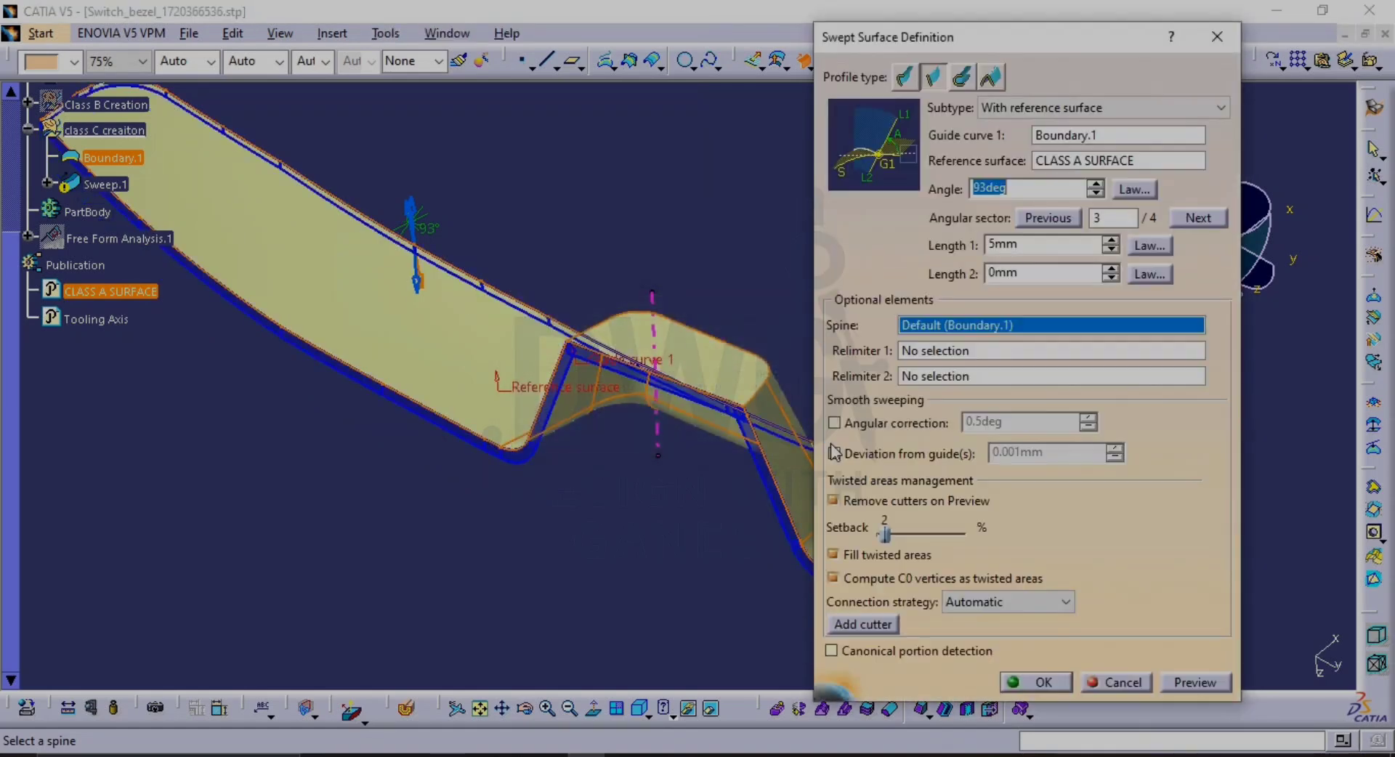
left_click(1116, 682)
Delete the boundary curve from the class C creaiton set
middle_click_drag(901, 485, 379, 361)
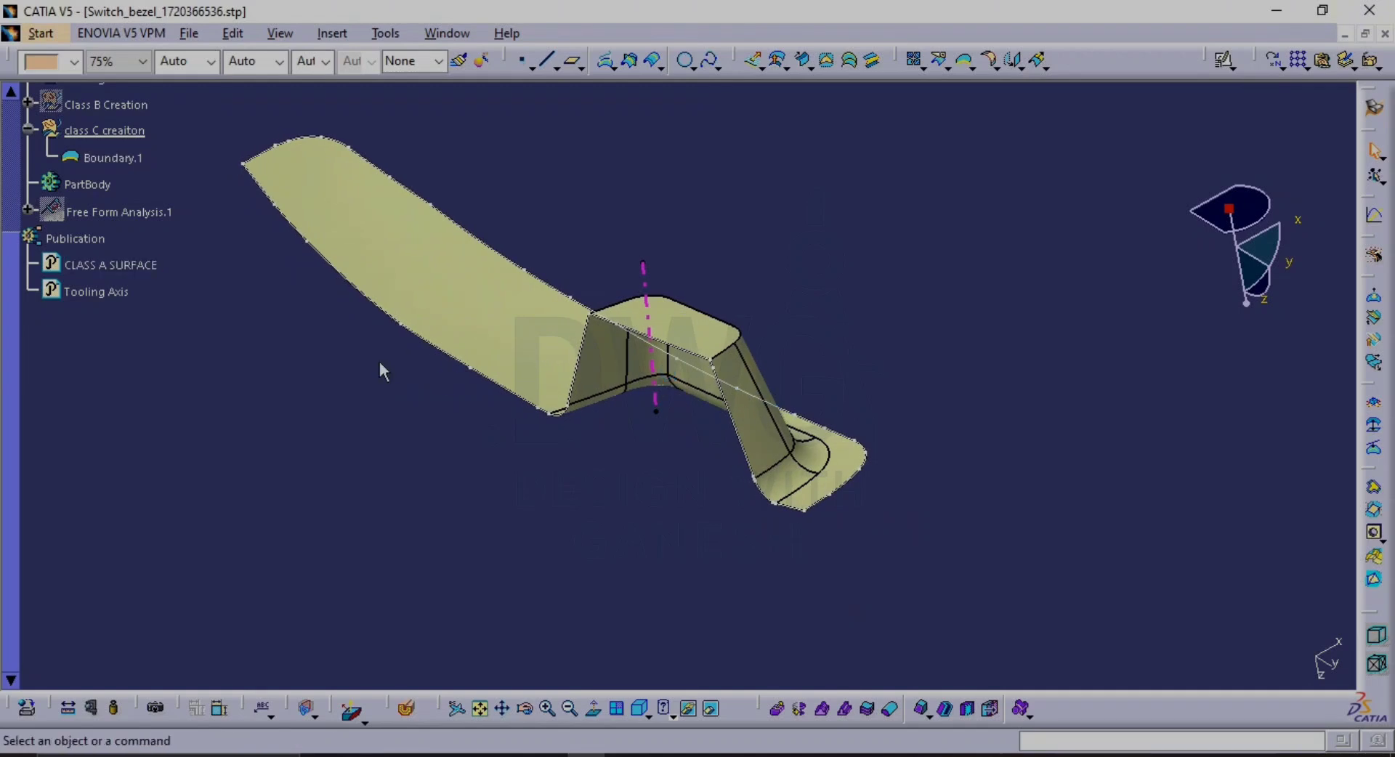
left_click(119, 156)
key("Delete")
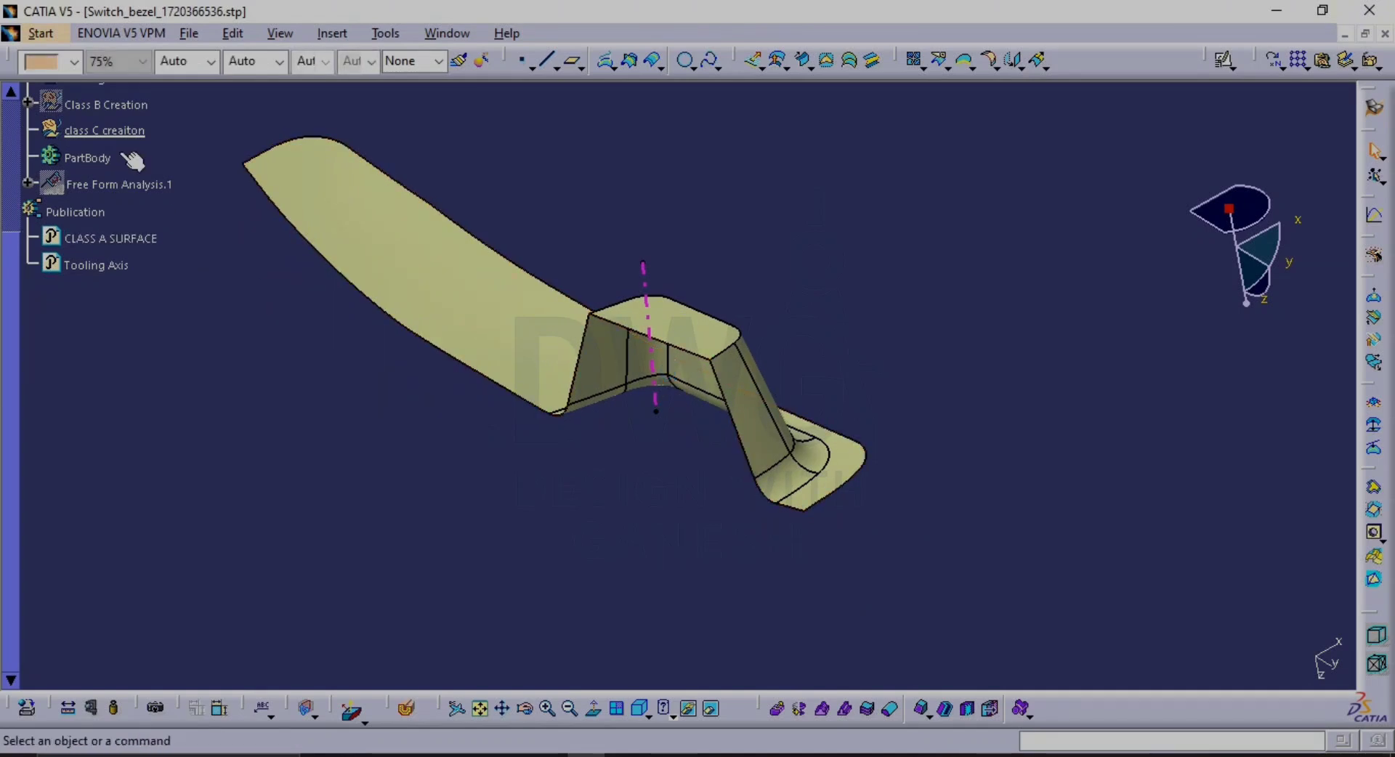
left_click(965, 61)
middle_click_drag(756, 348, 726, 392)
left_click(1218, 655)
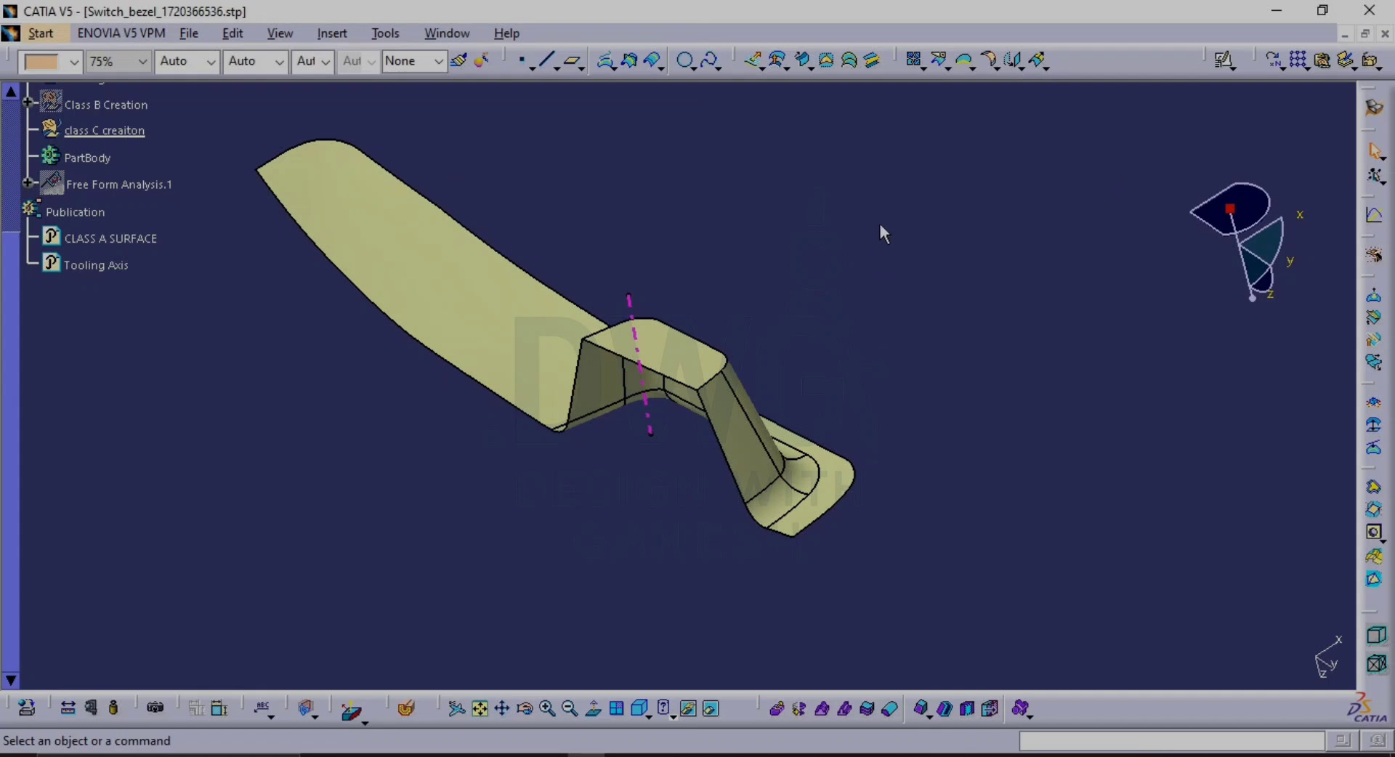
Create a boundary curve on CLASS A SURFACE along the side with the raised hump, limited by its two end corner vertices
middle_click_drag(797, 366, 875, 396)
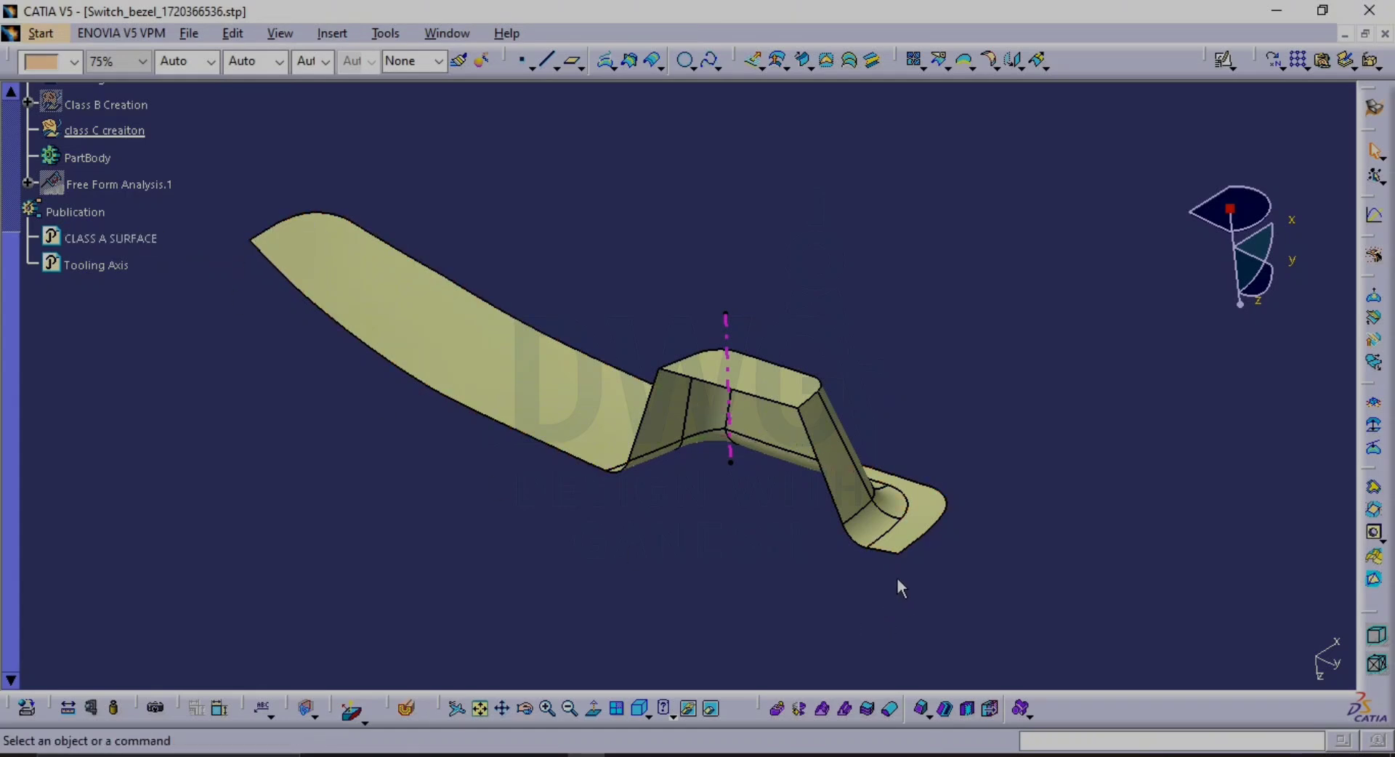
middle_click_drag(947, 585, 1012, 519)
middle_click_drag(847, 368, 785, 379)
left_click(964, 60)
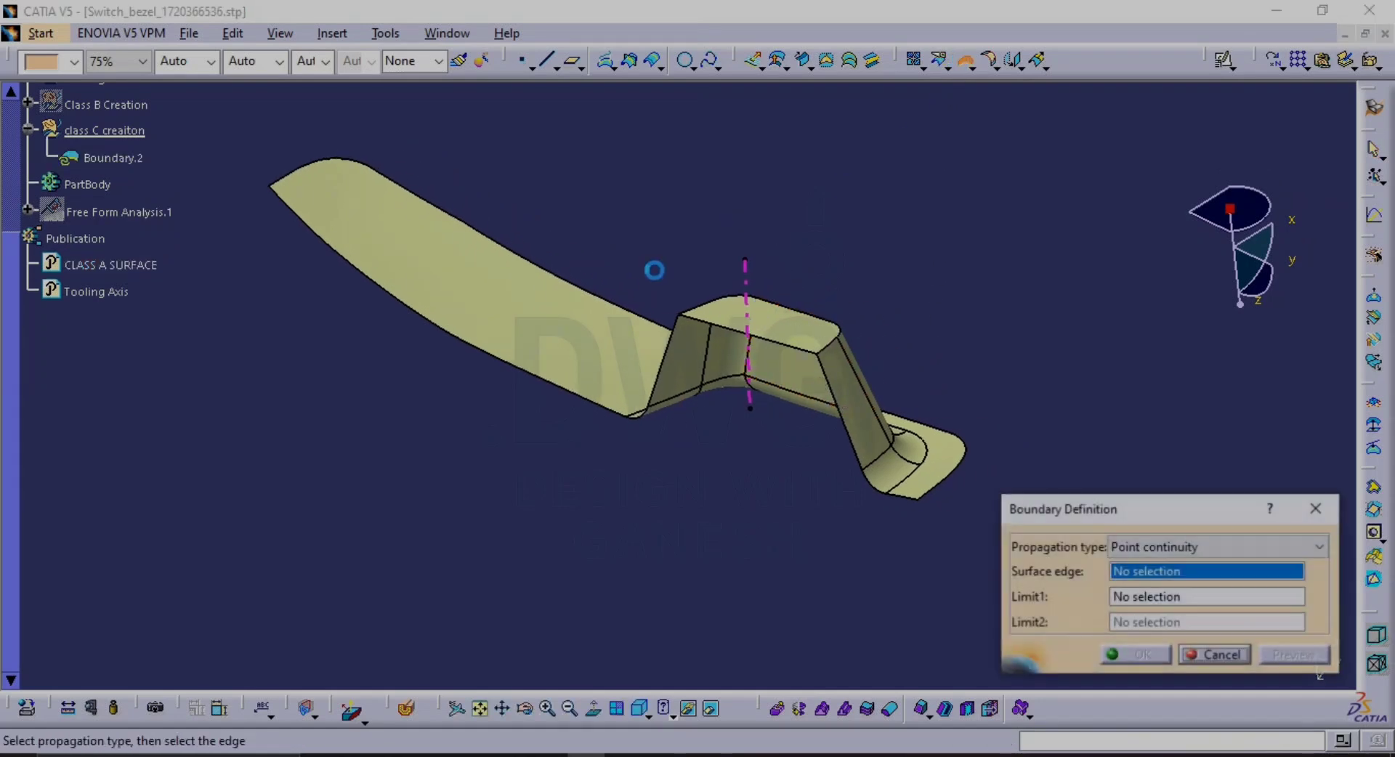
left_click(333, 224)
left_click(267, 188)
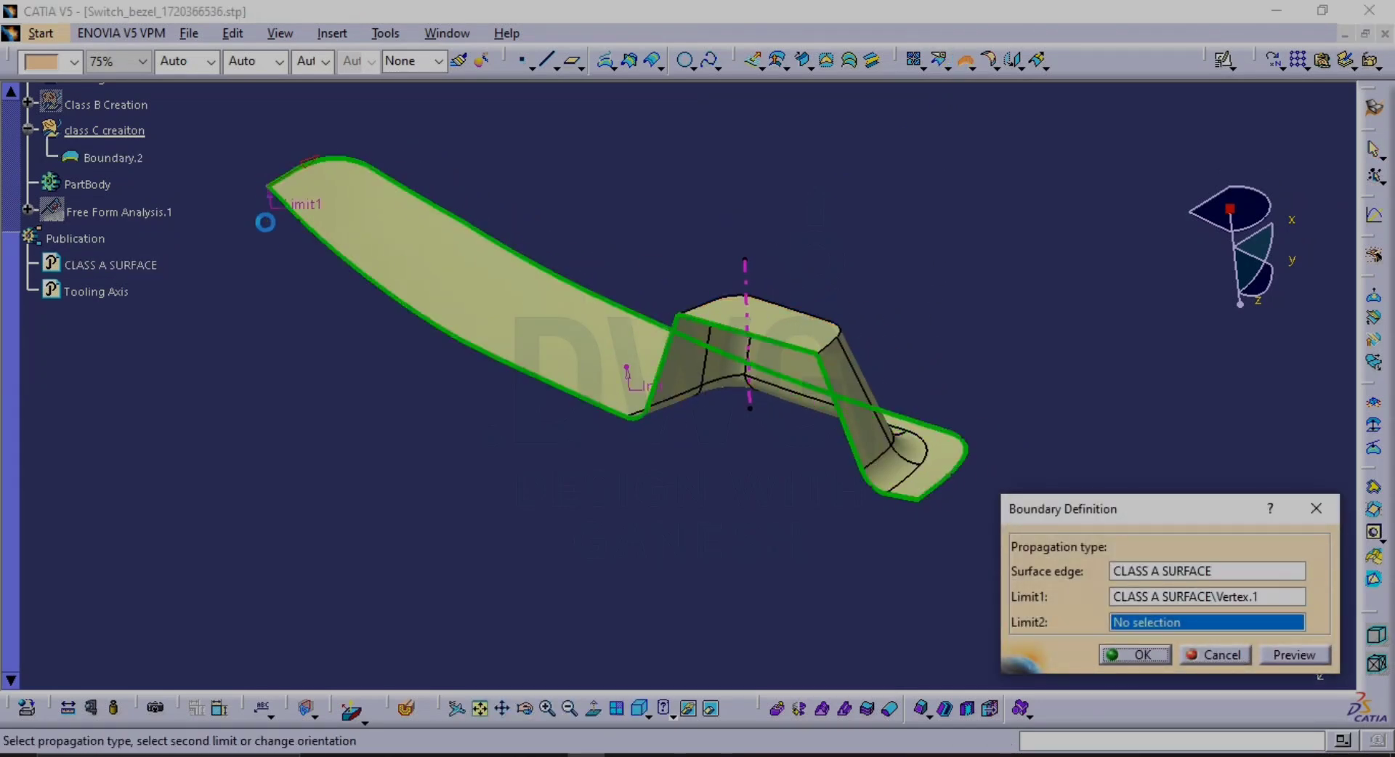
left_click(918, 501)
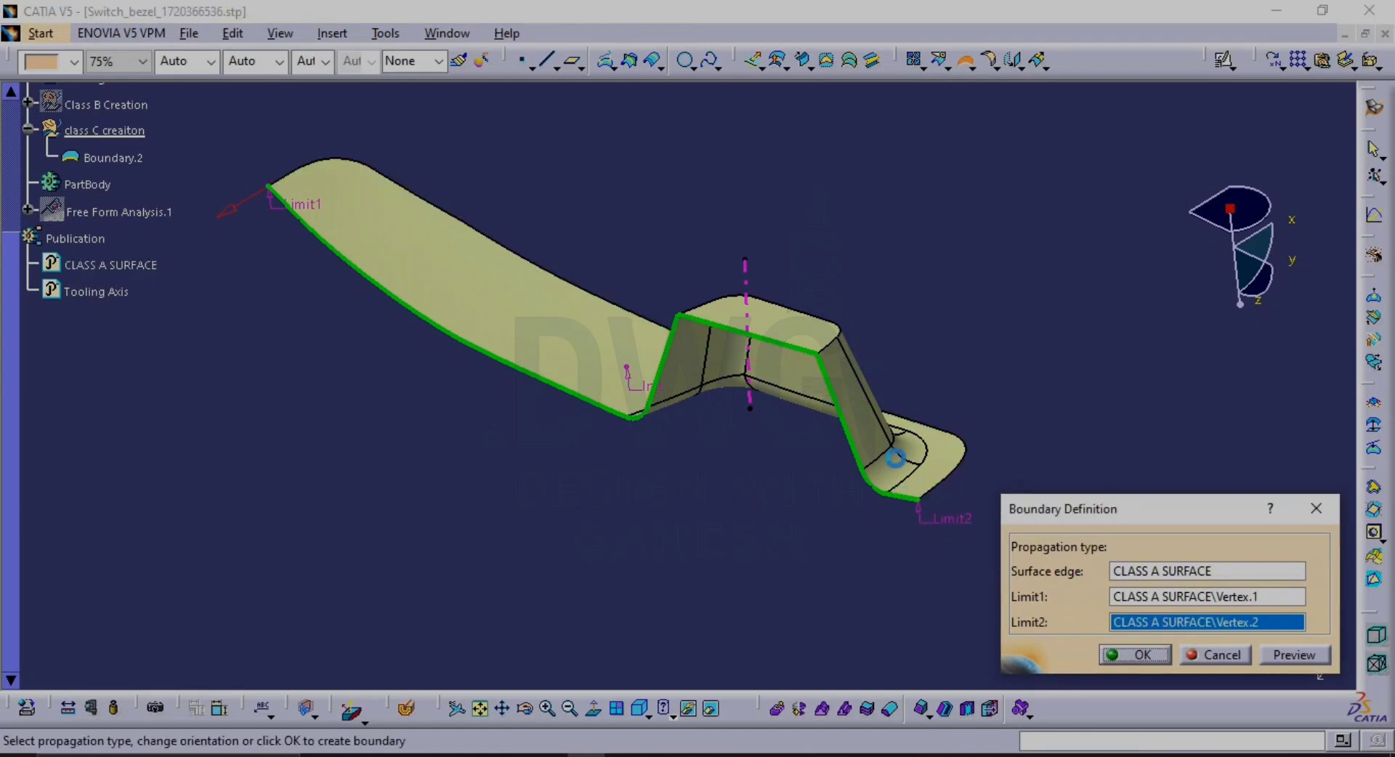
left_click(1144, 658)
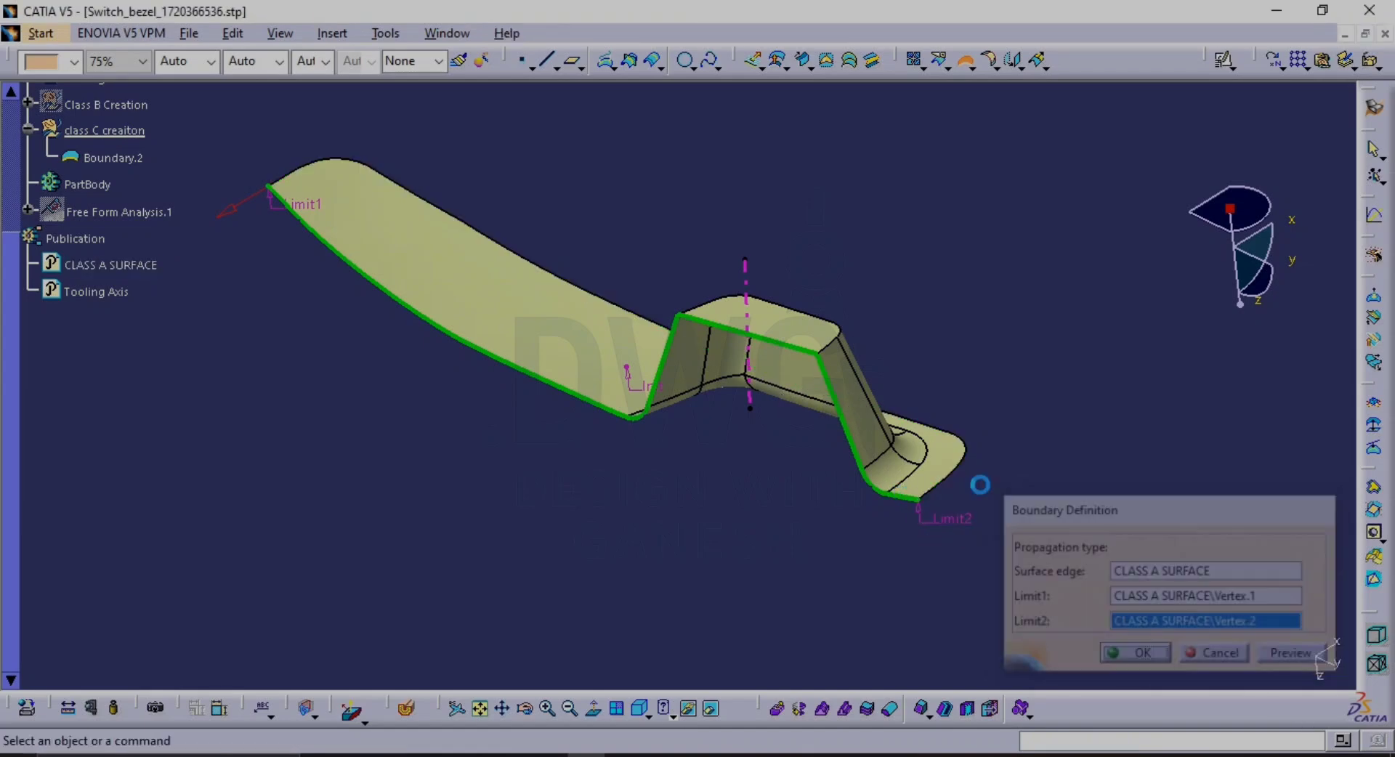
Try a With draft direction line sweep along the boundary curve, using Tooling Axis as draft direction at 3deg
left_click(802, 60)
left_click(1046, 107)
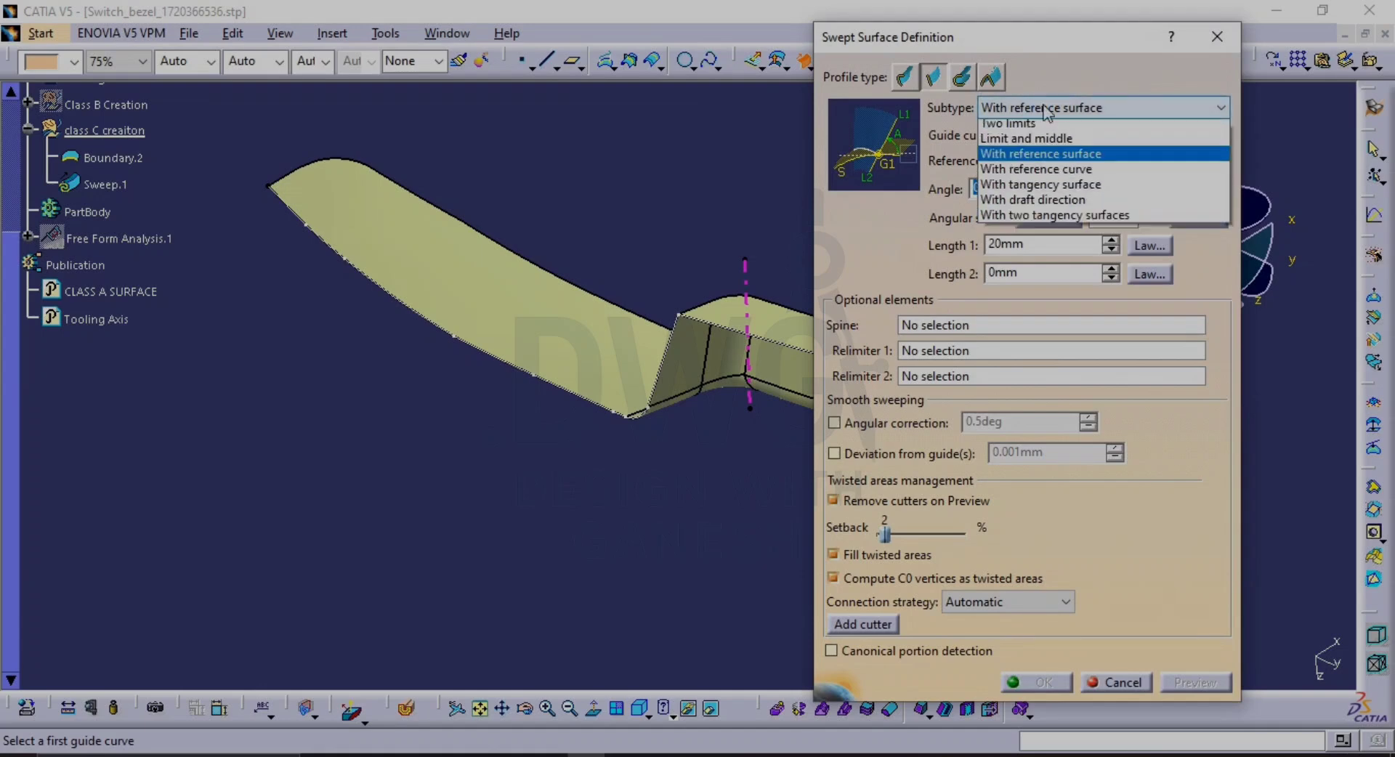
left_click(1062, 202)
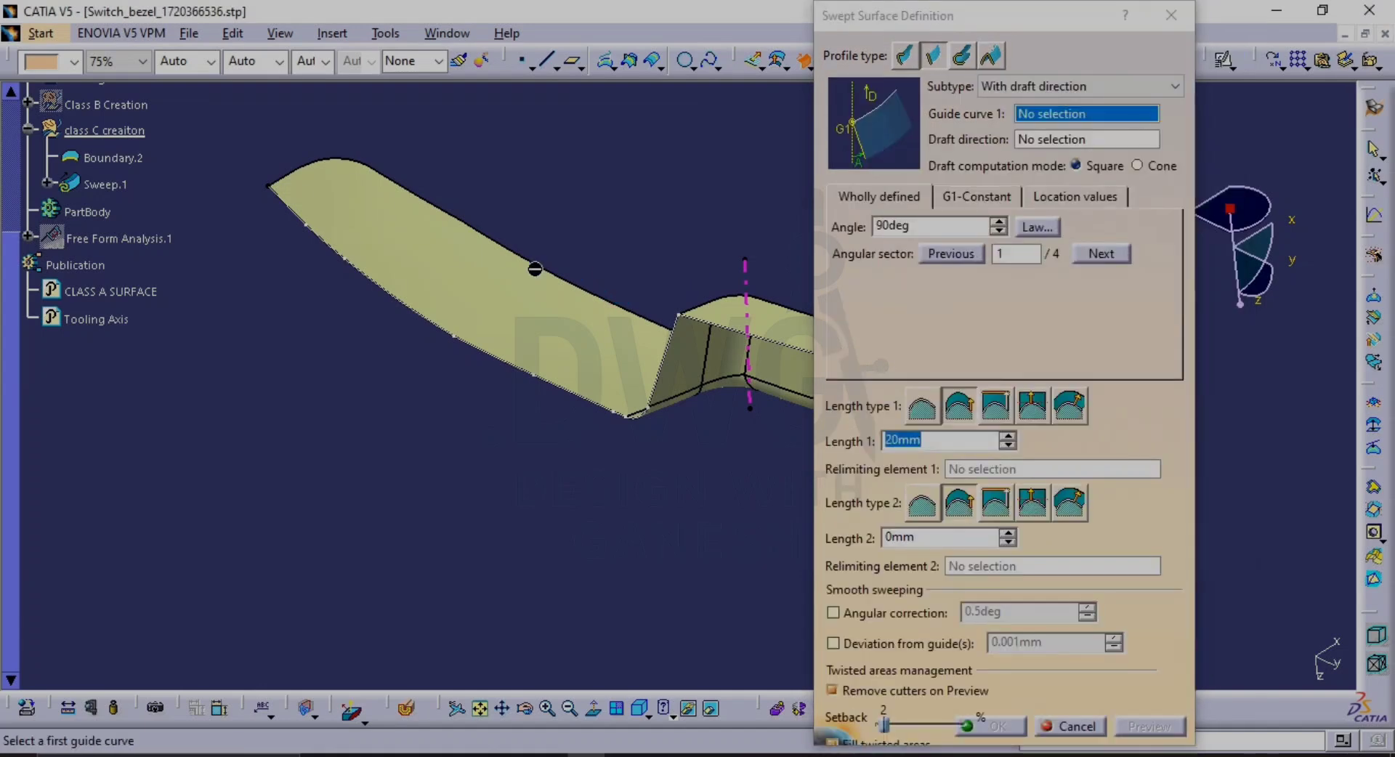
middle_click_drag(535, 270, 434, 249)
left_click(420, 350)
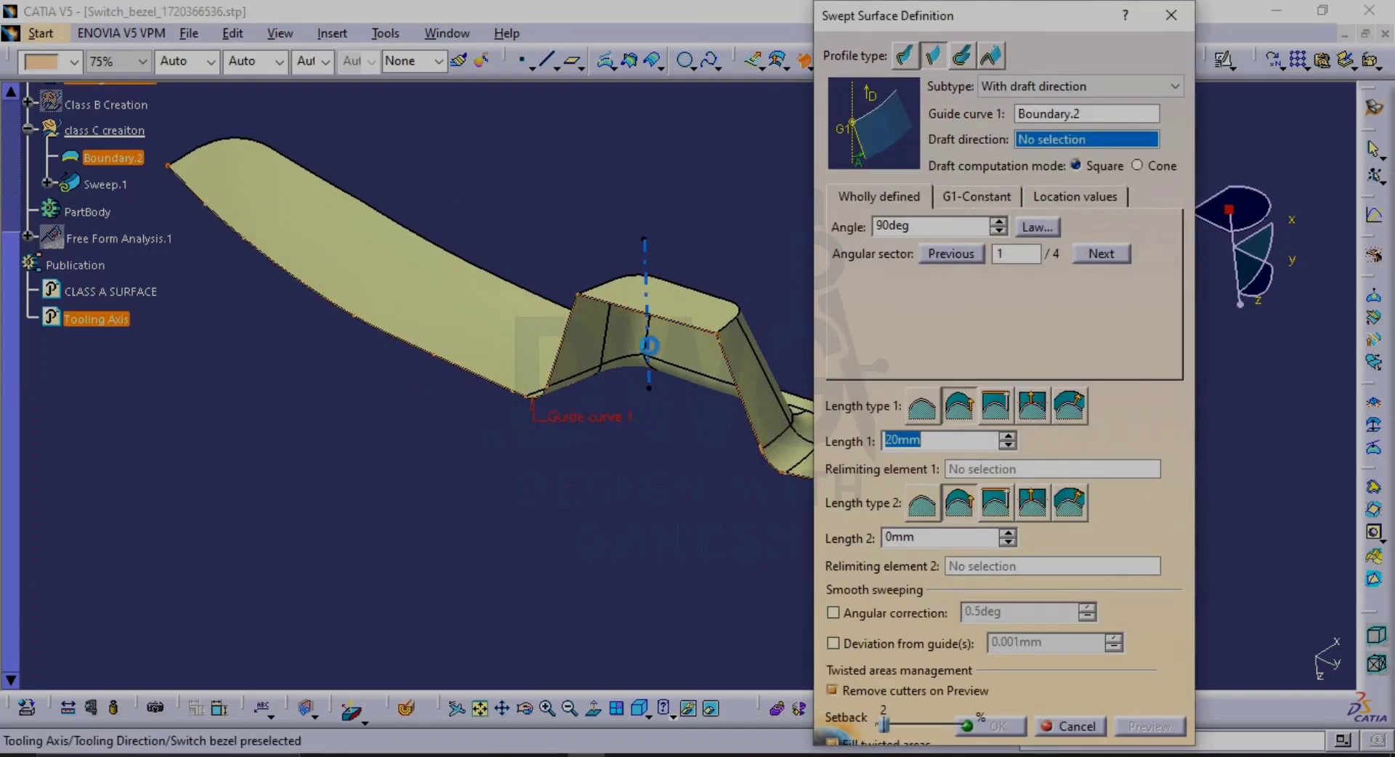
left_click(644, 250)
middle_click_drag(619, 349, 619, 336)
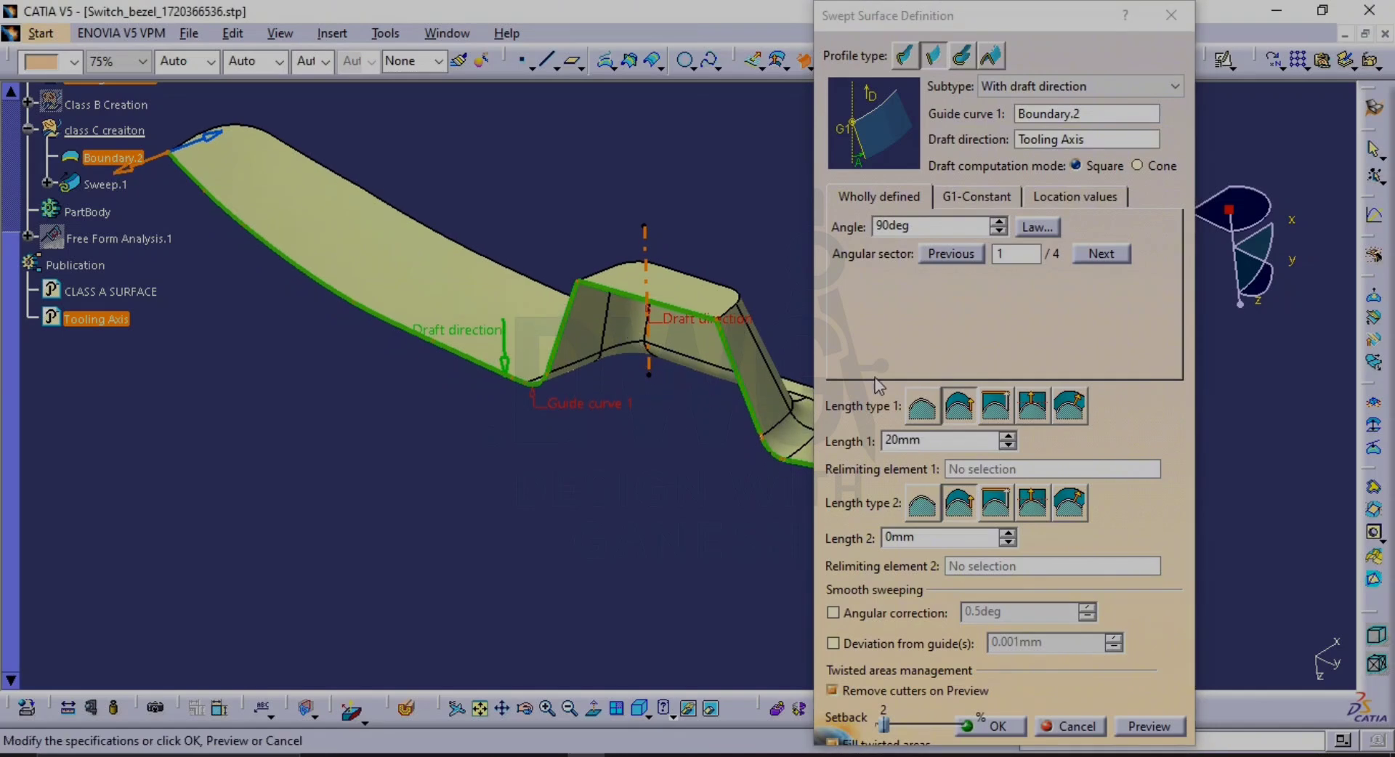
left_click_drag(942, 226, 547, 229)
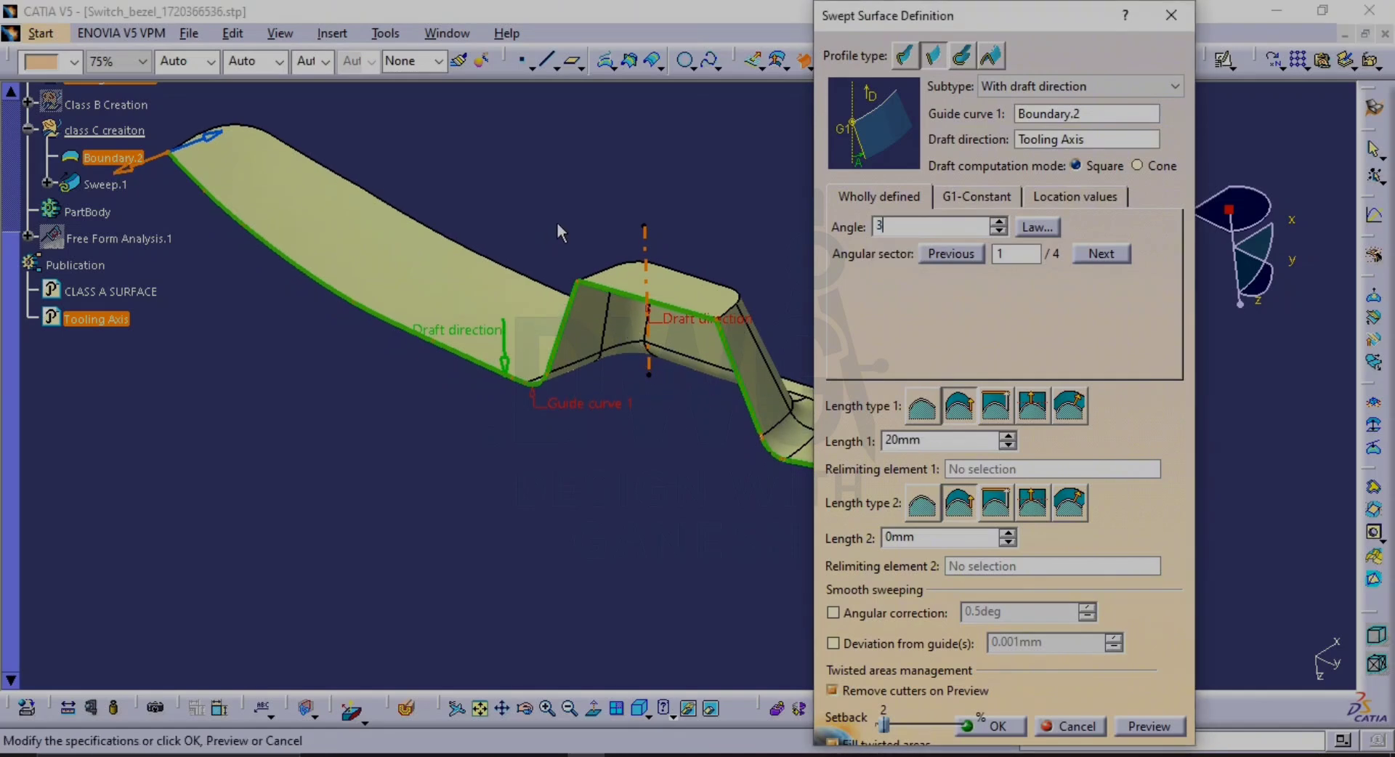
type("3")
left_click(1144, 726)
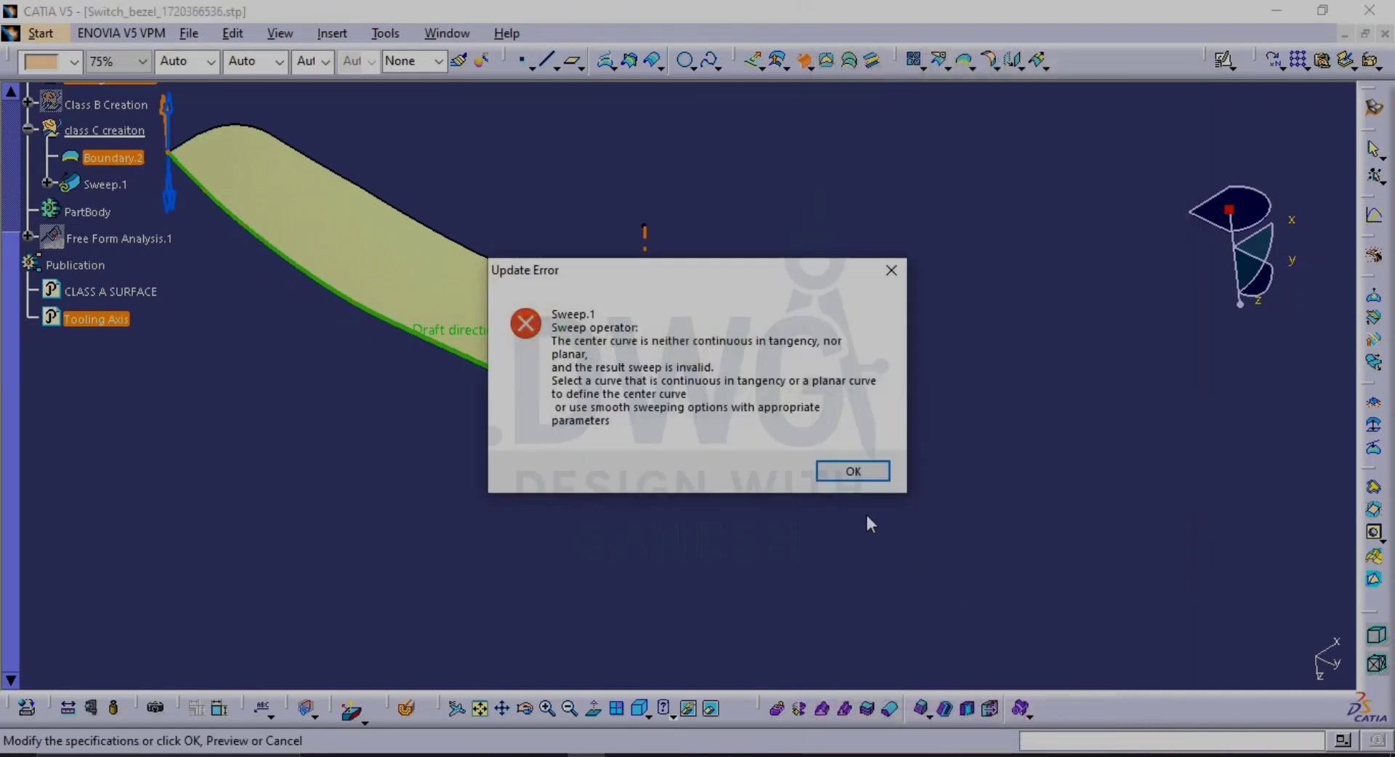
left_click(869, 477)
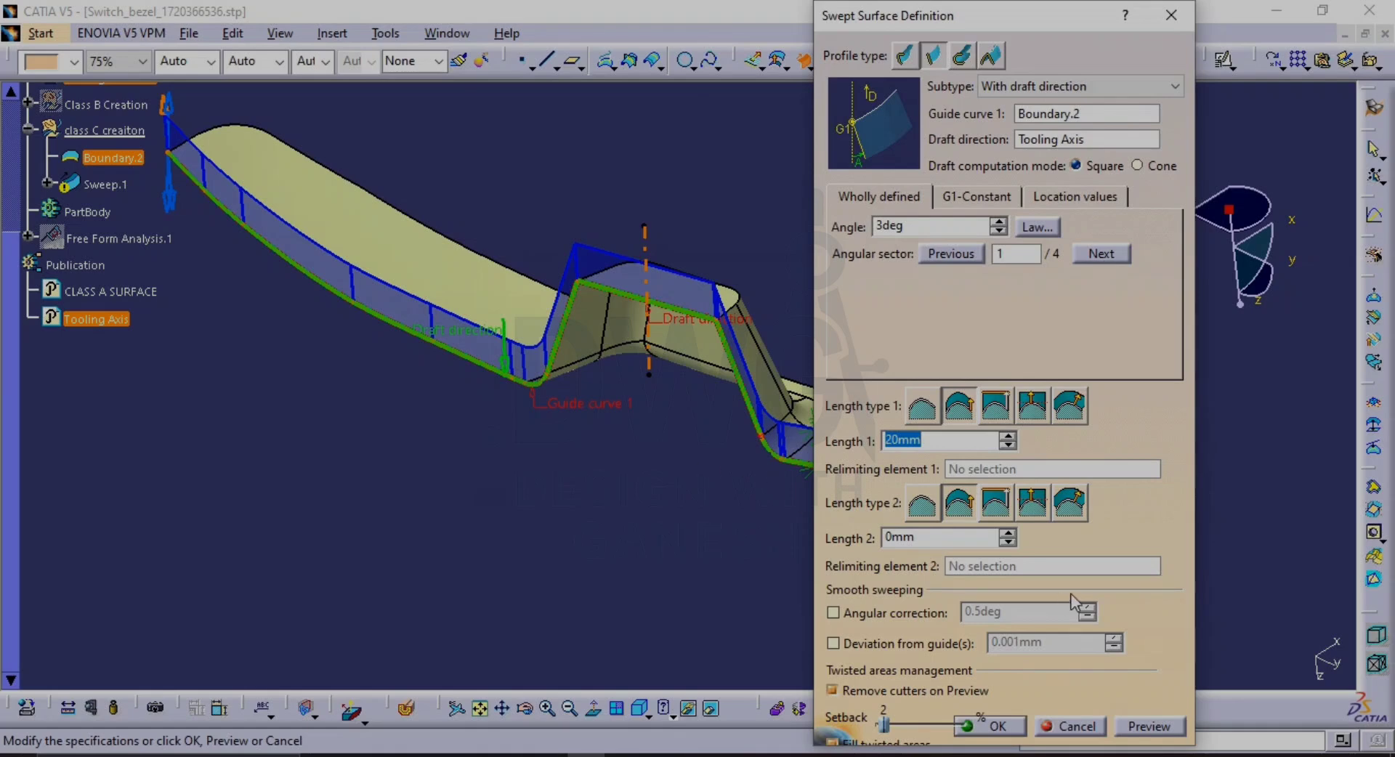
Try angular sector 4 for the draft-direction sweep
middle_click_drag(579, 351, 708, 404)
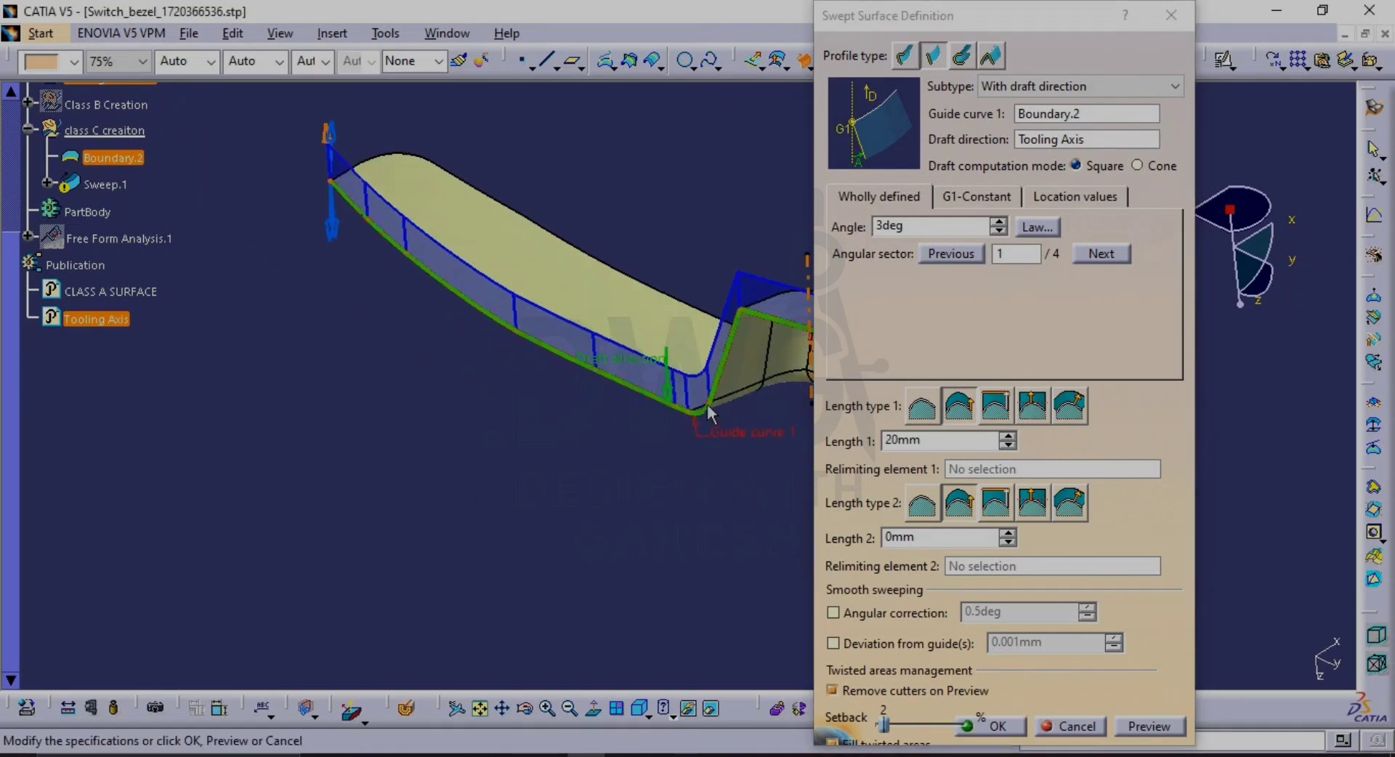
left_click(330, 231)
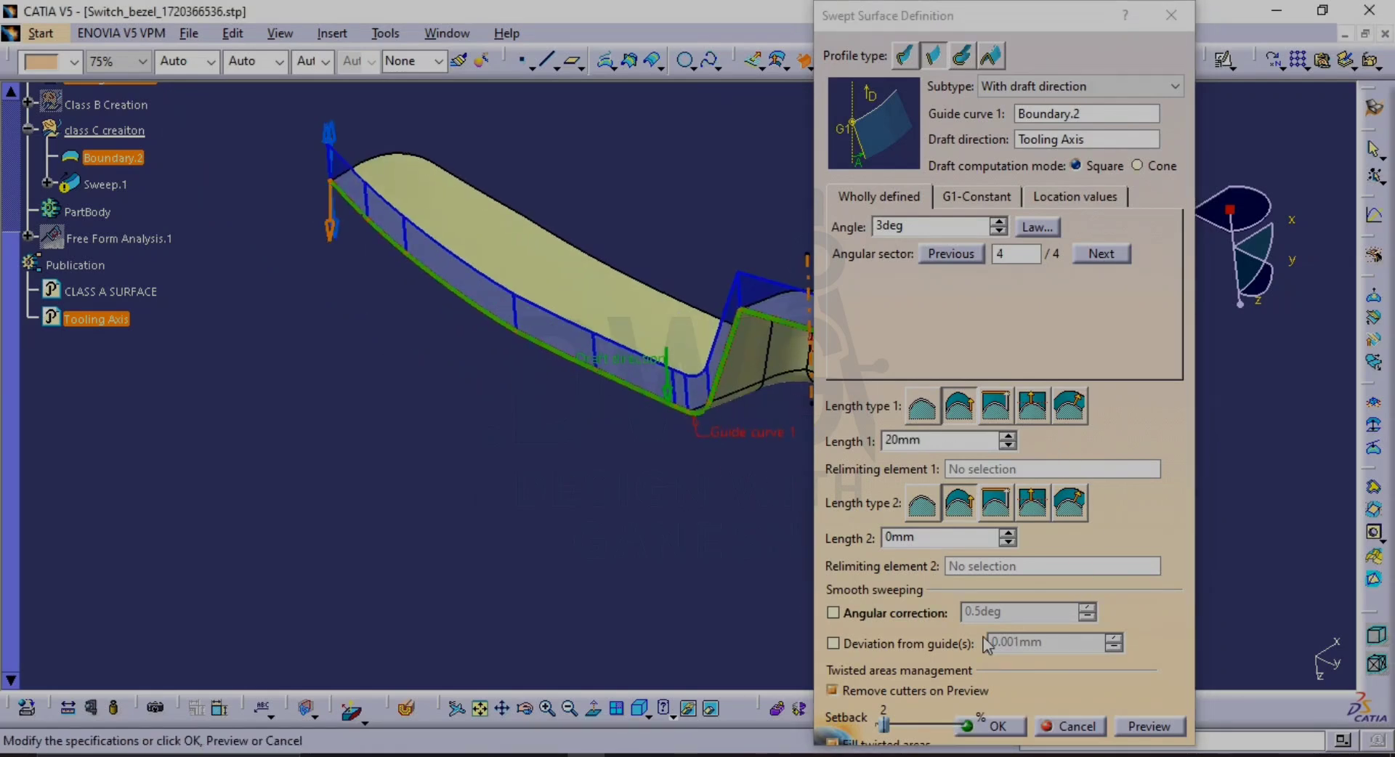
left_click(1012, 726)
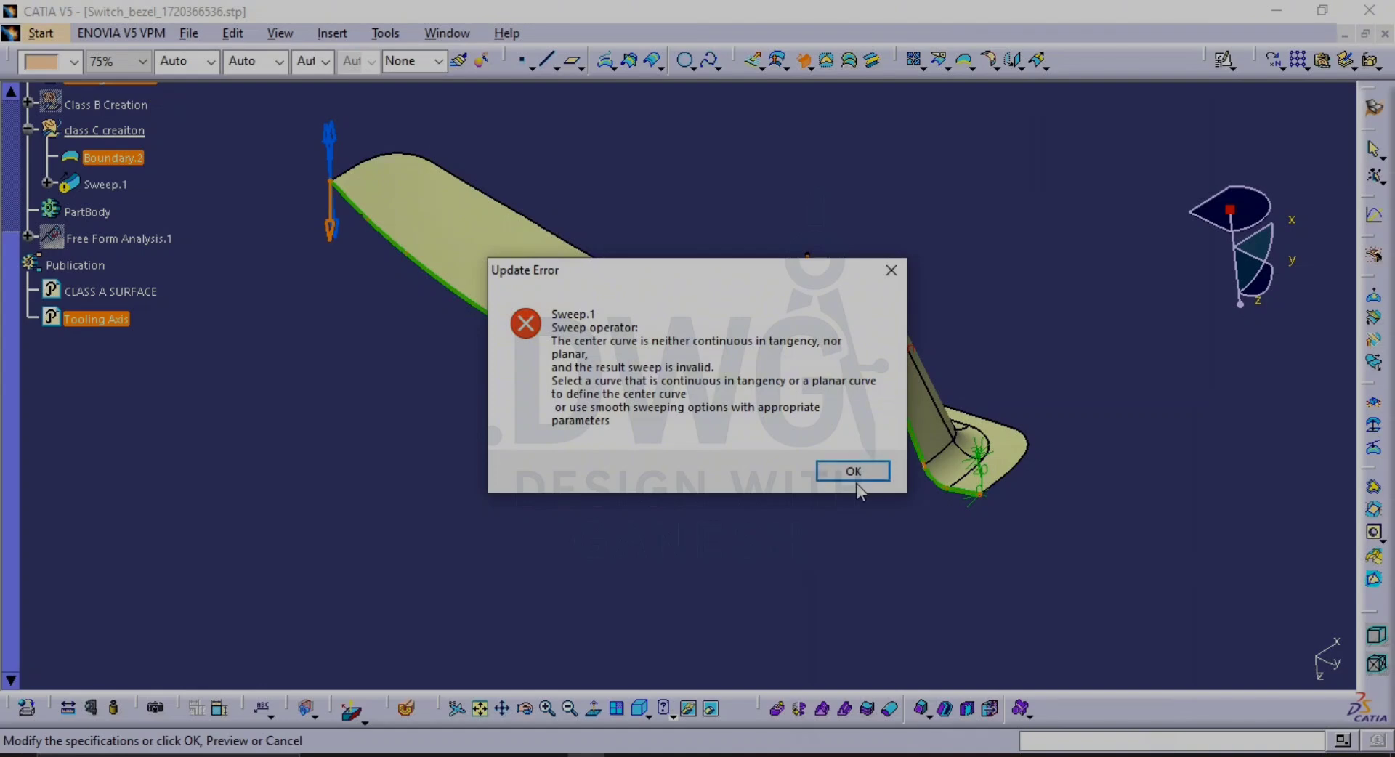
left_click(853, 471)
Try the draft-direction sweep with Length 1 at 5mm and the angle at 5deg, and discard the sweep definition
middle_click_drag(592, 405, 534, 468)
double_click(937, 440)
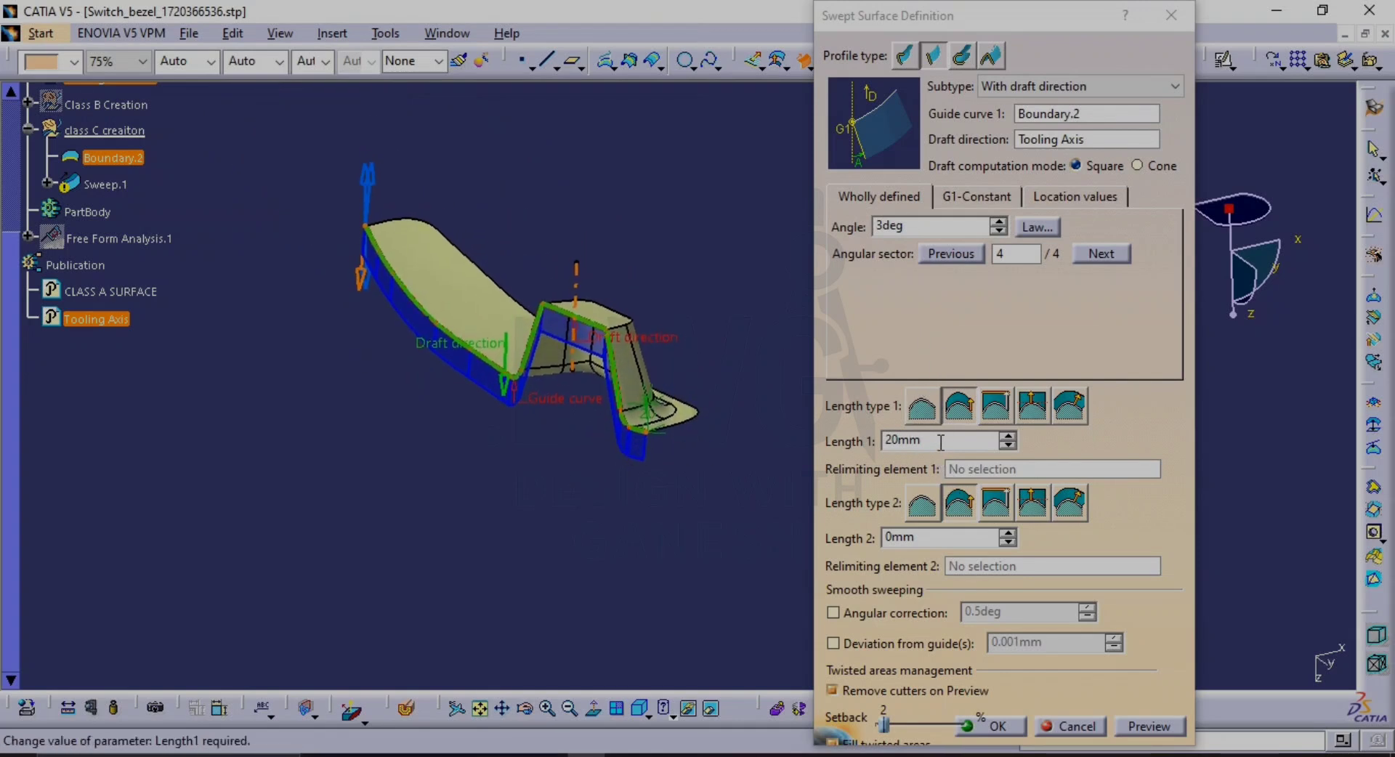
type("5")
double_click(930, 226)
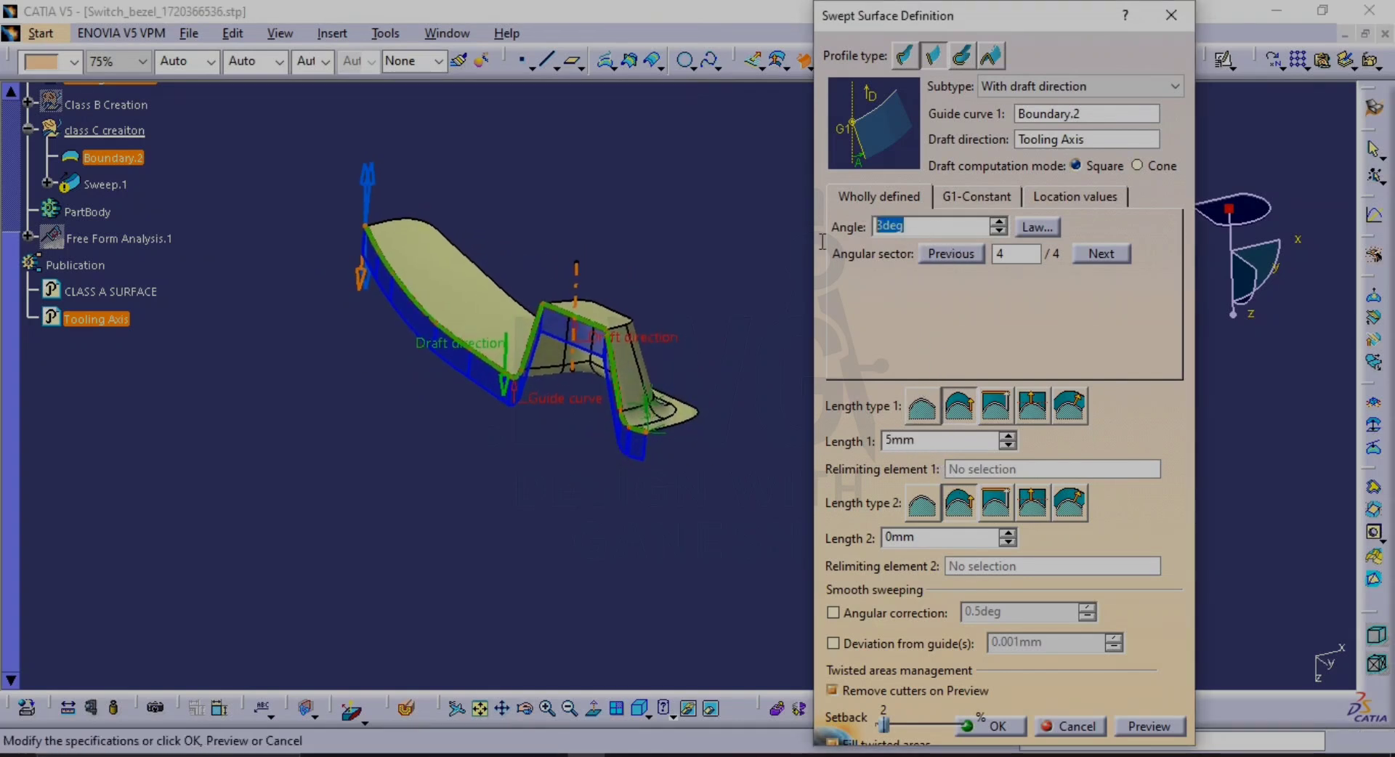
type("5")
left_click(1140, 725)
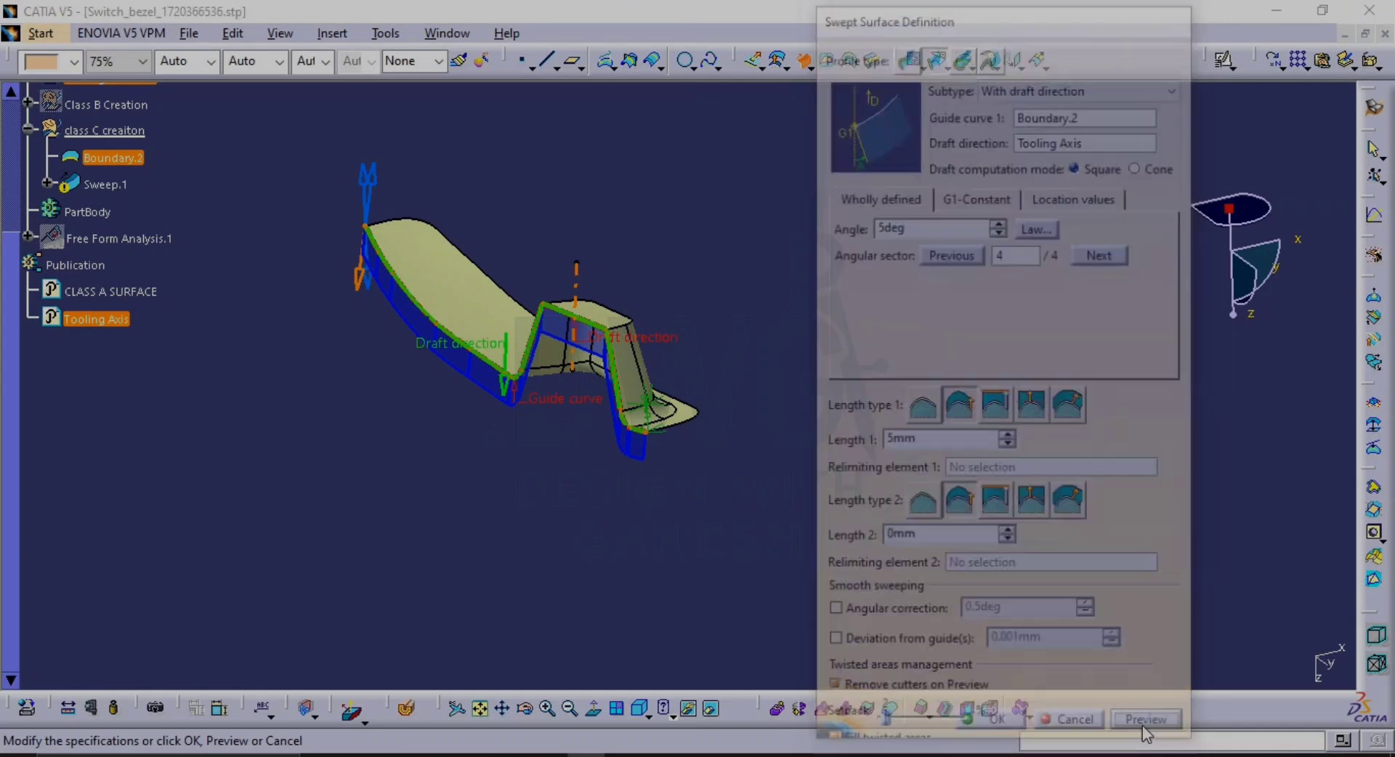
left_click(852, 473)
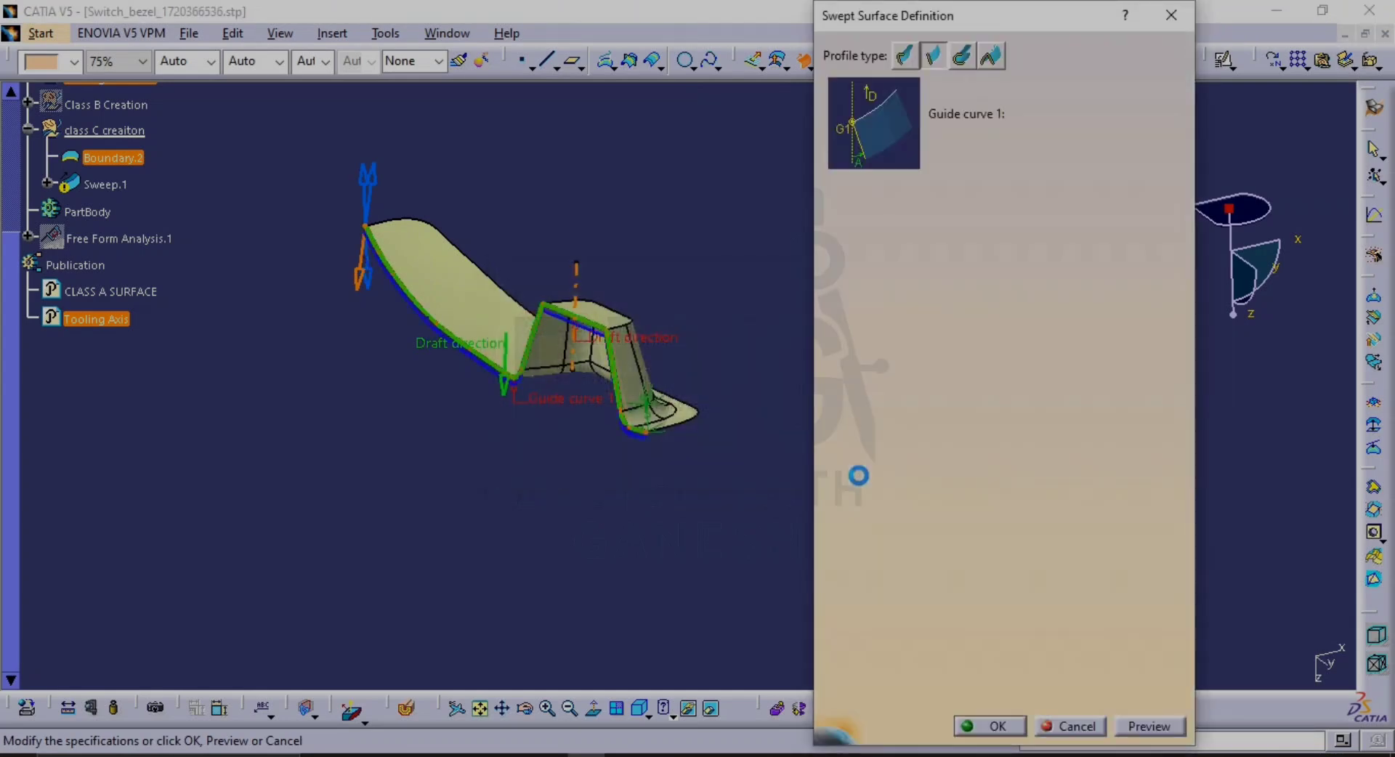
middle_click_drag(639, 663, 716, 430)
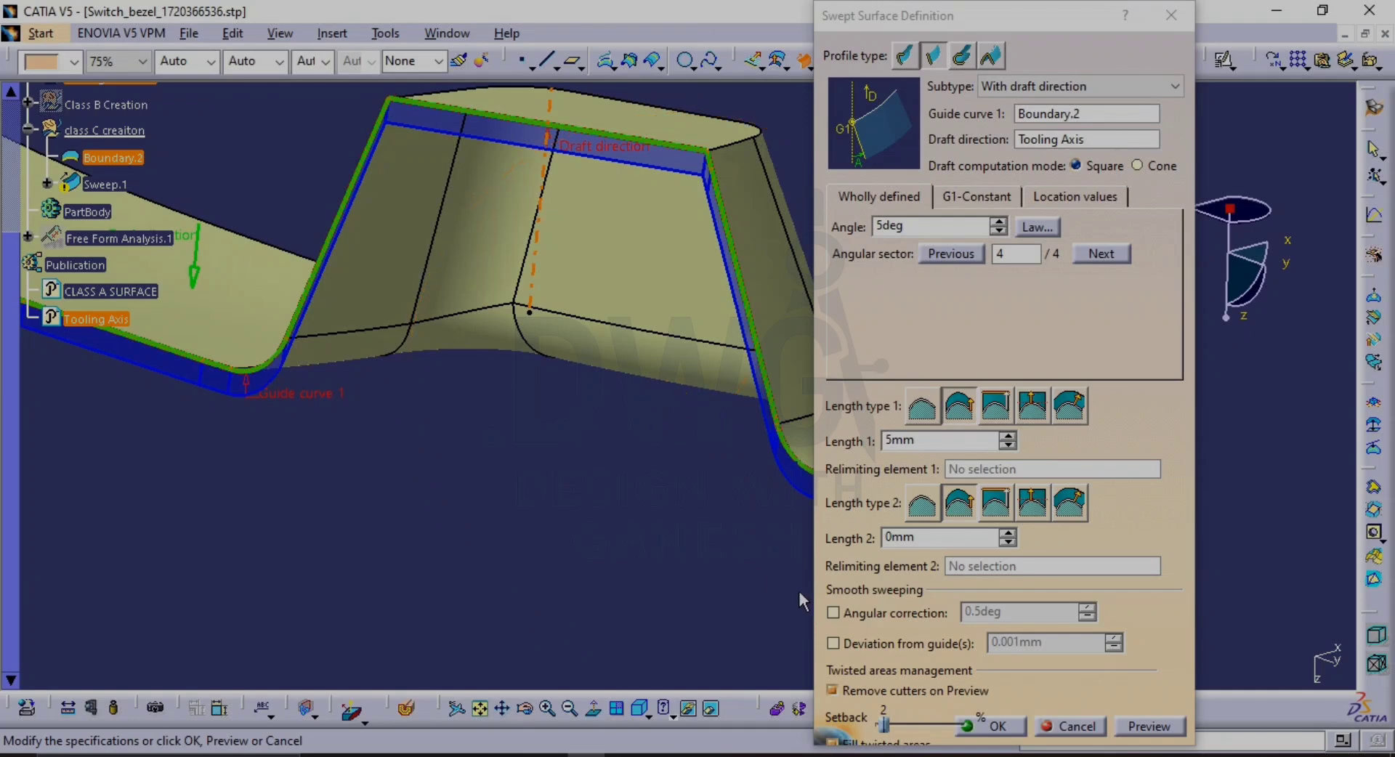
left_click(1072, 725)
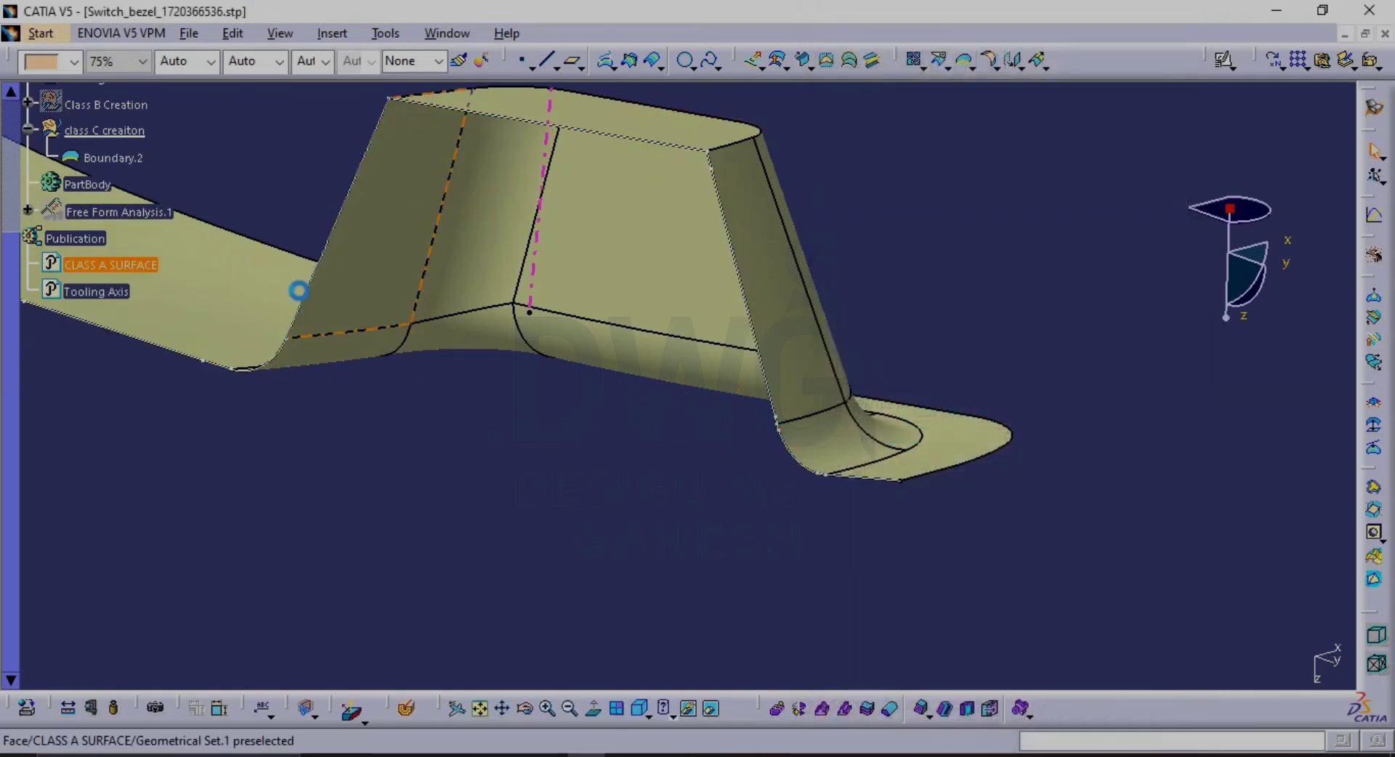
Delete the boundary curve from the class C creaiton set and undo the deletion
left_click(134, 158)
key("Delete")
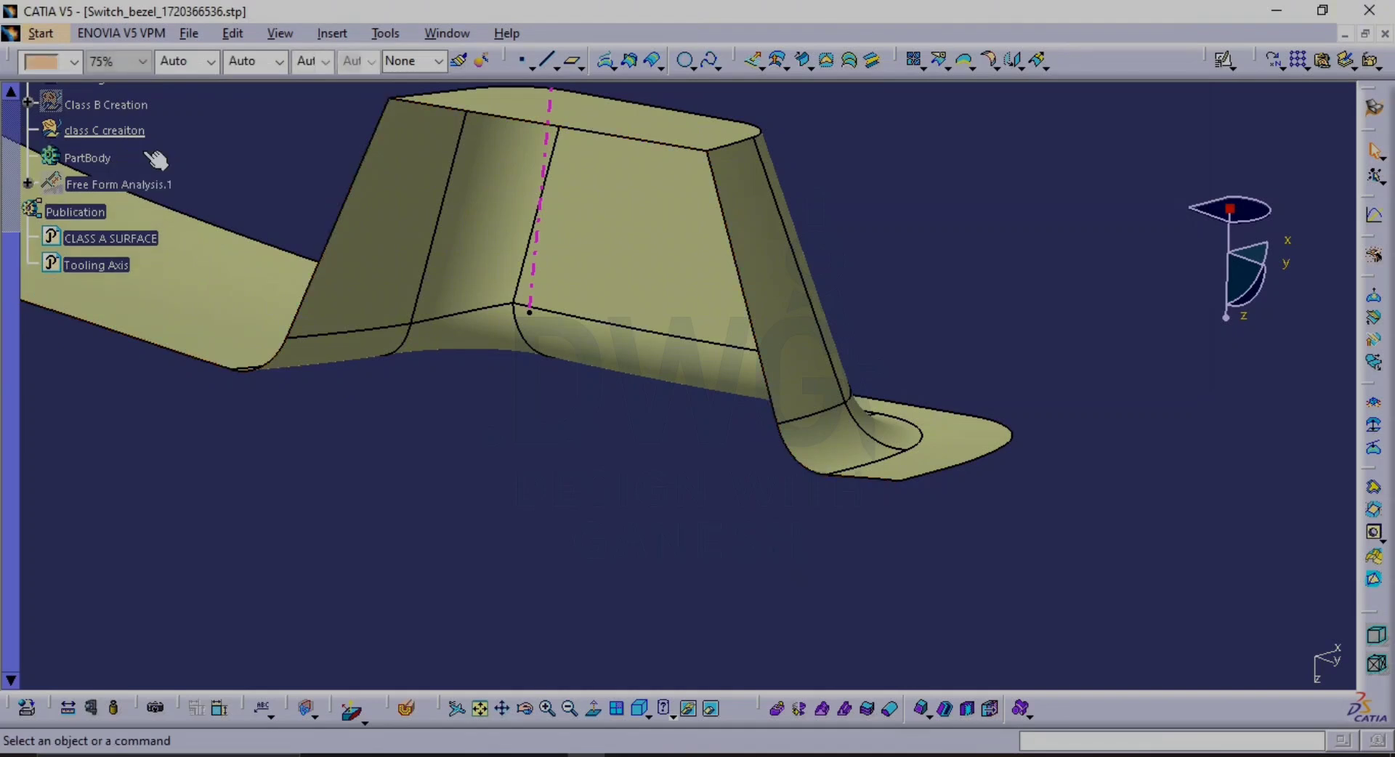
middle_click_drag(582, 252, 614, 401)
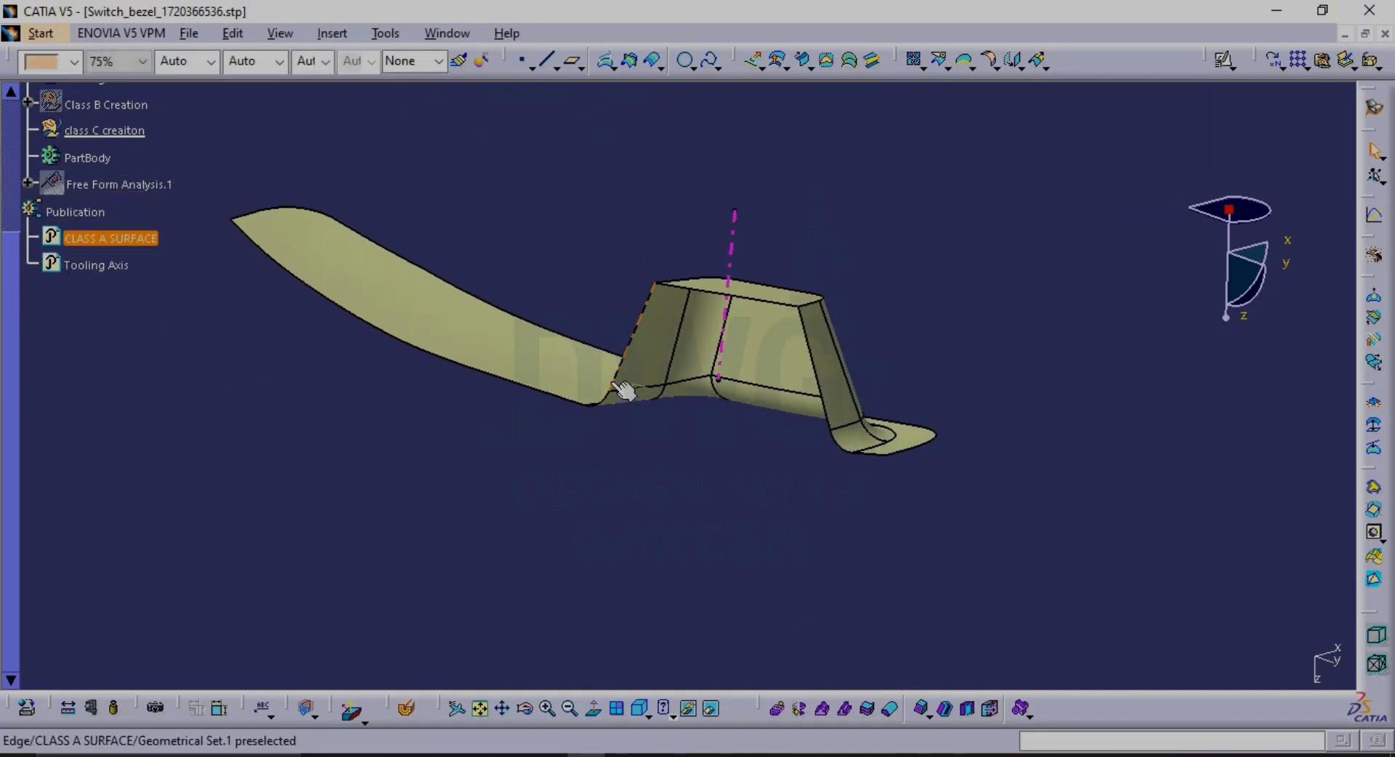
key("ctrl+z")
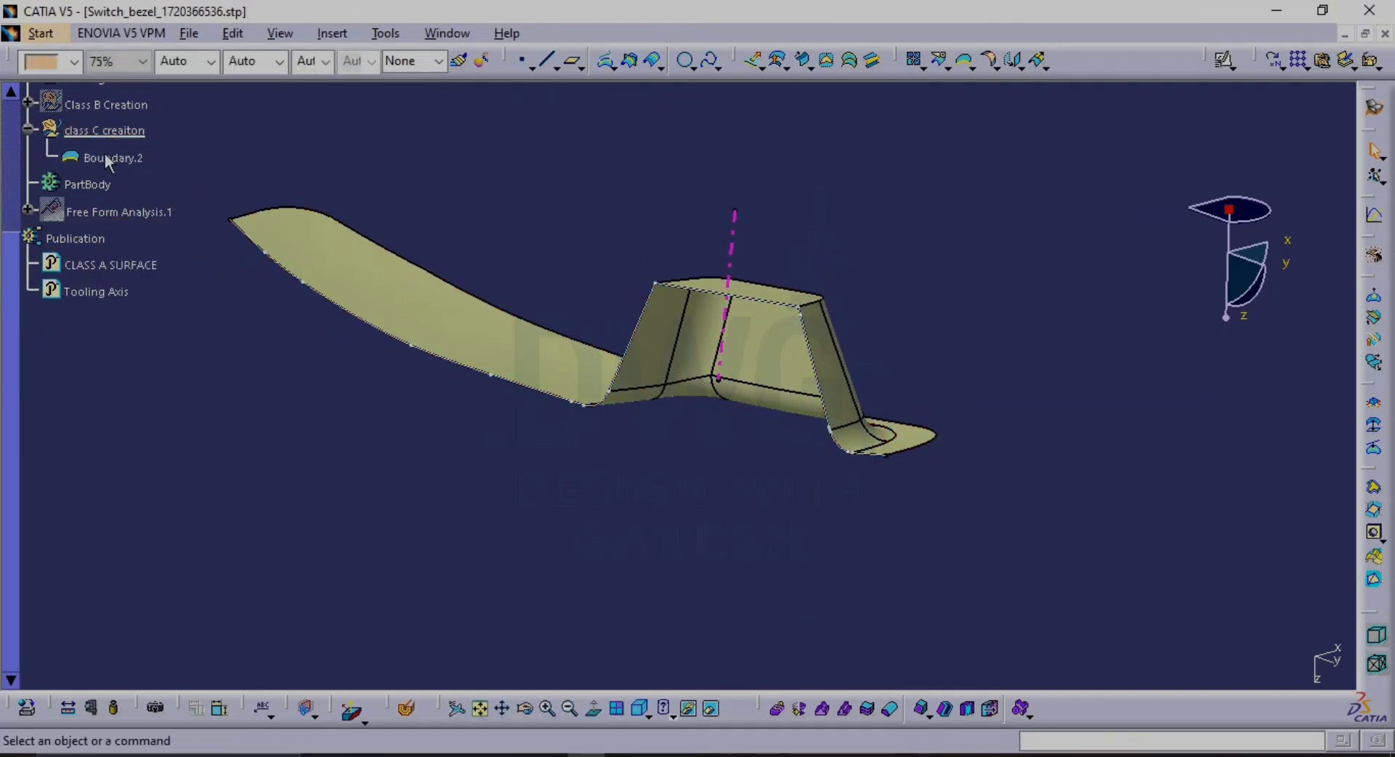
Reverse the boundary curve's orientation so it follows the opposite long edge of CLASS A SURFACE between the same two vertices
double_click(109, 158)
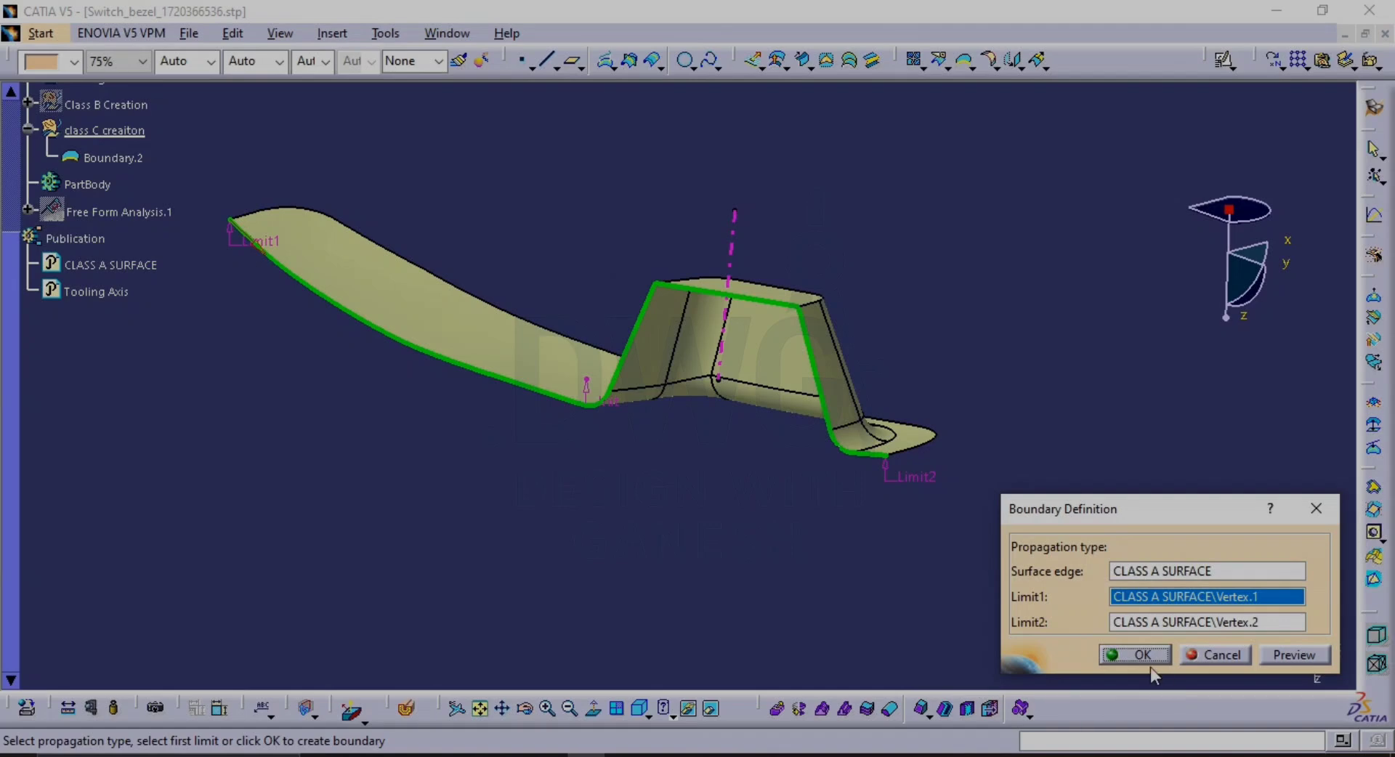
left_click(275, 311)
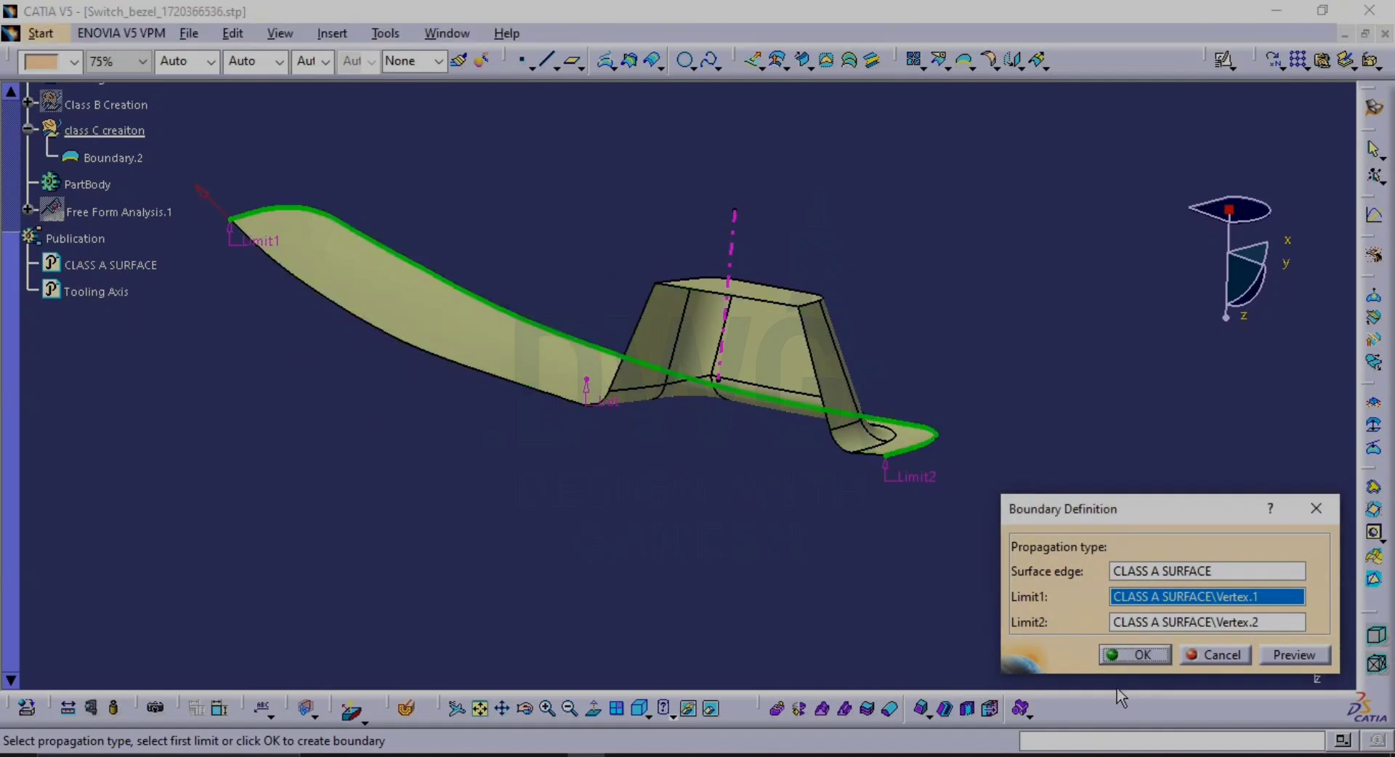
left_click(1144, 660)
Define a With draft direction line sweep along the reversed boundary curve, with Tooling Axis as draft direction and a 5deg angle, and preview it
middle_click_drag(903, 455, 409, 412)
middle_click_drag(587, 454, 632, 425)
middle_click_drag(699, 280, 701, 252)
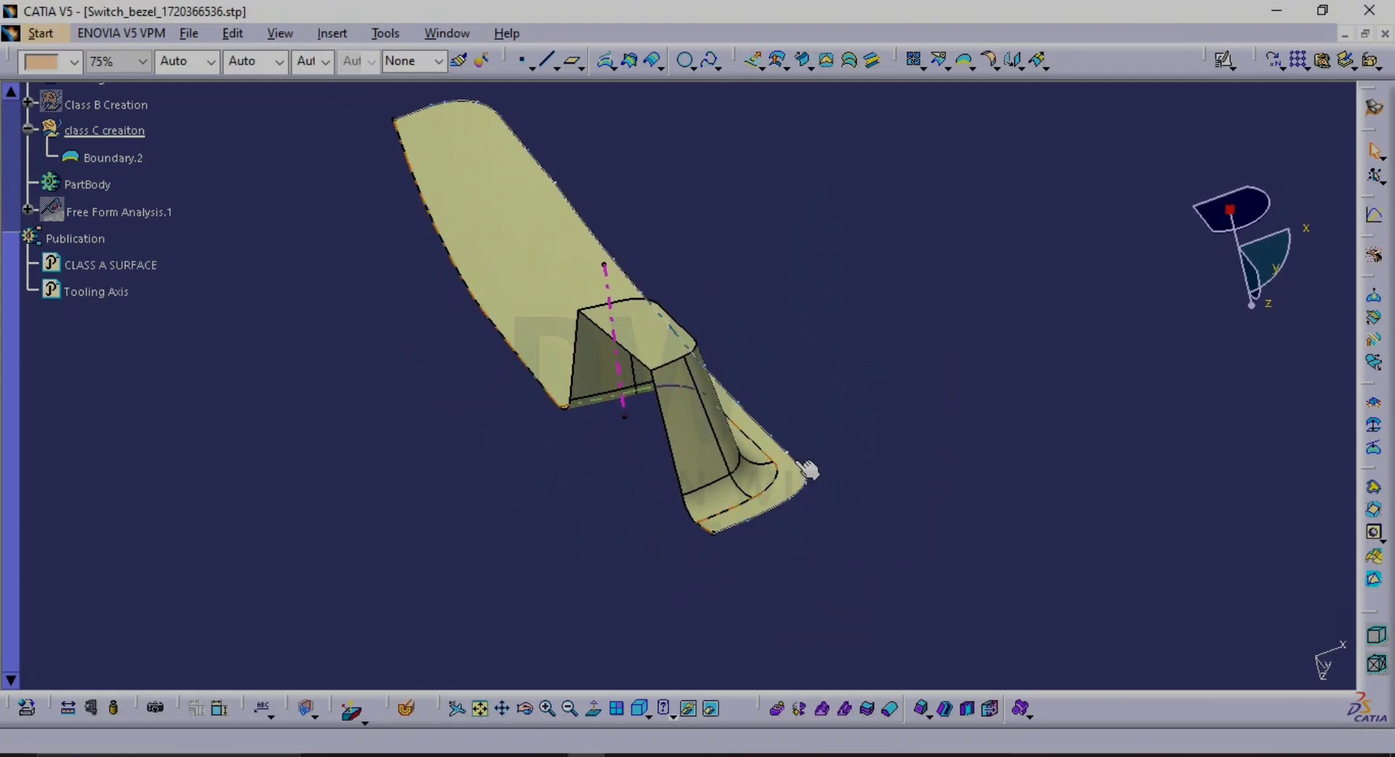
left_click(803, 60)
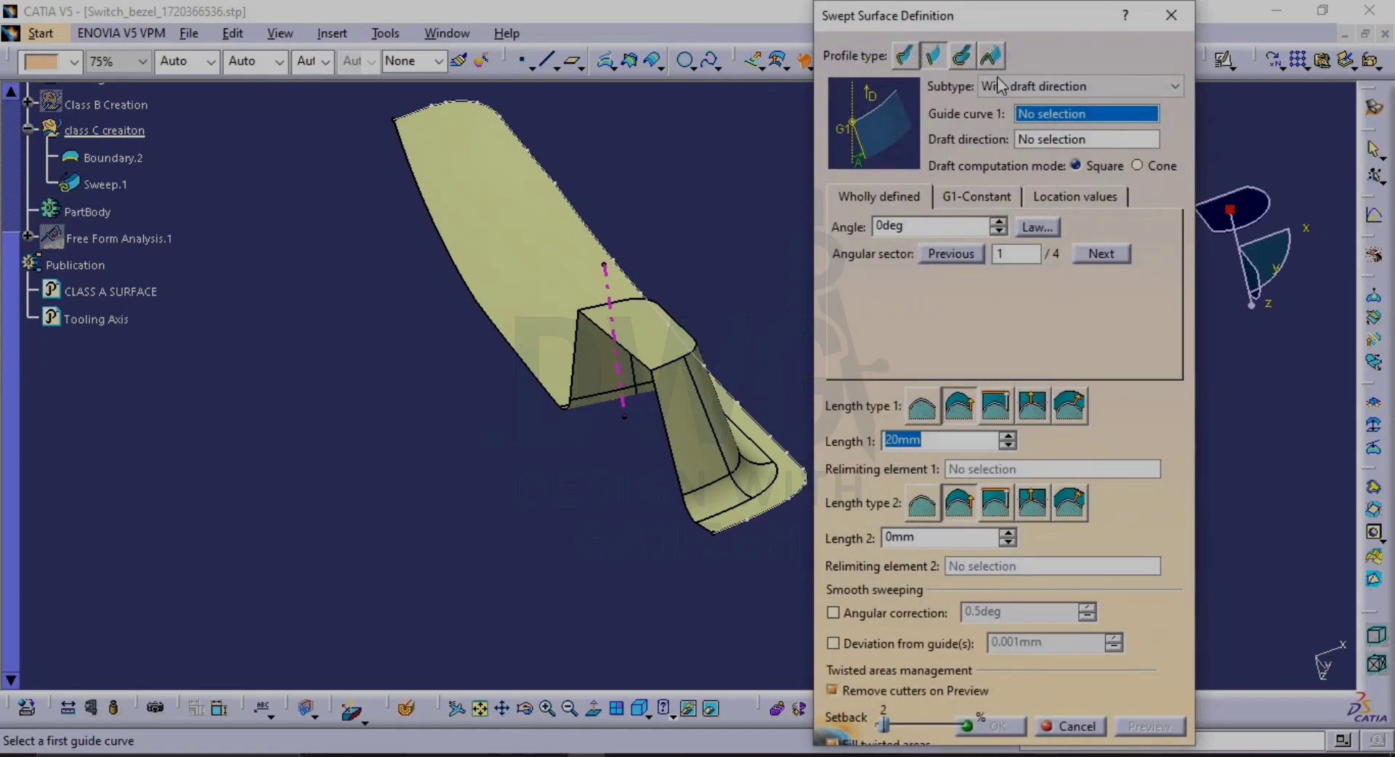
middle_click_drag(633, 320, 544, 298)
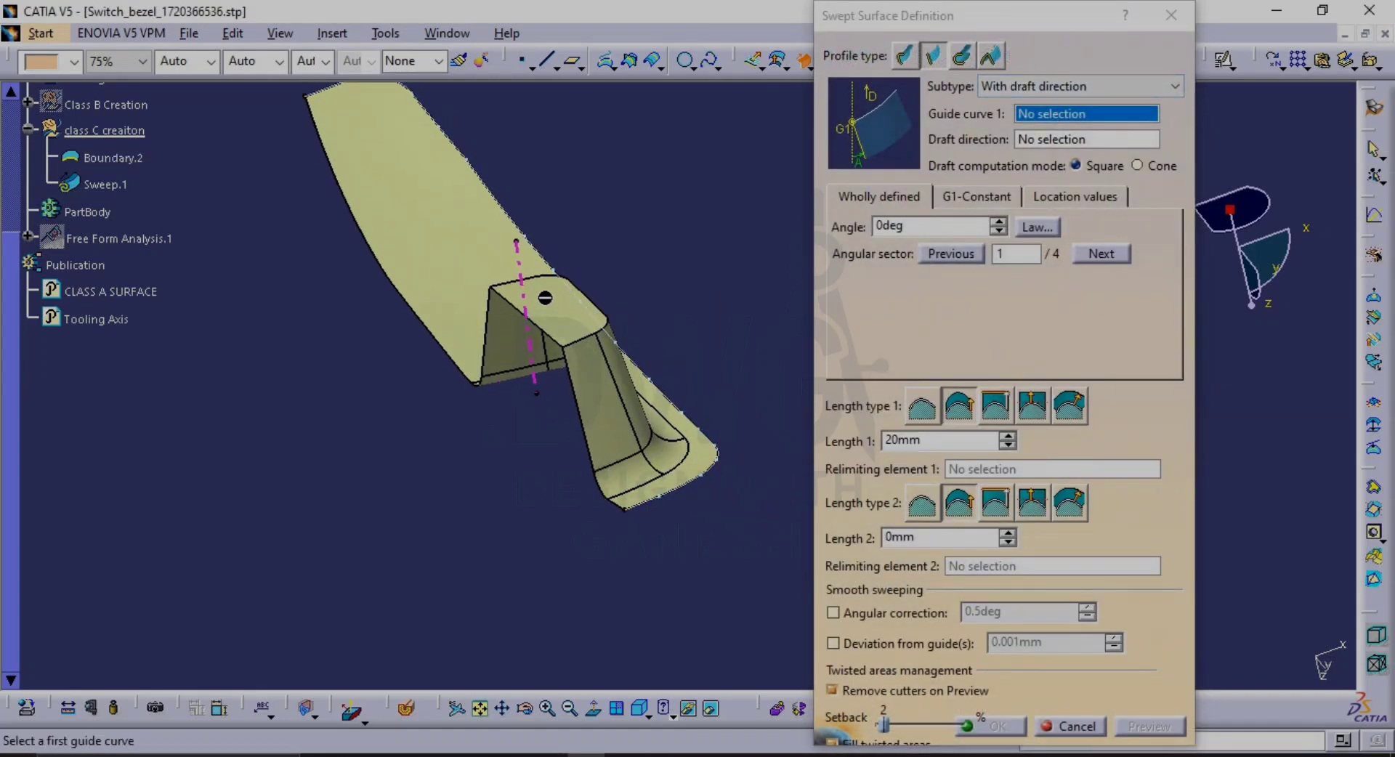
left_click(529, 232)
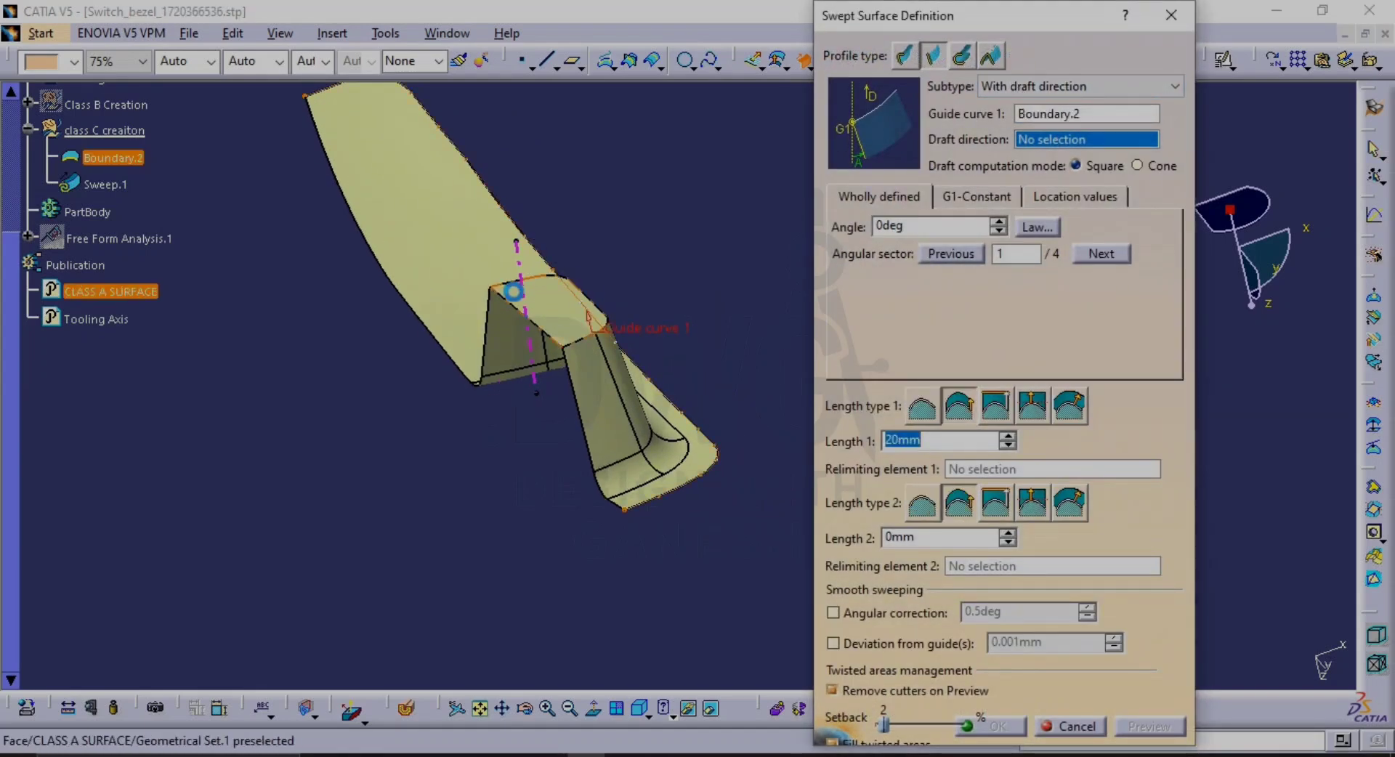
left_click(518, 265)
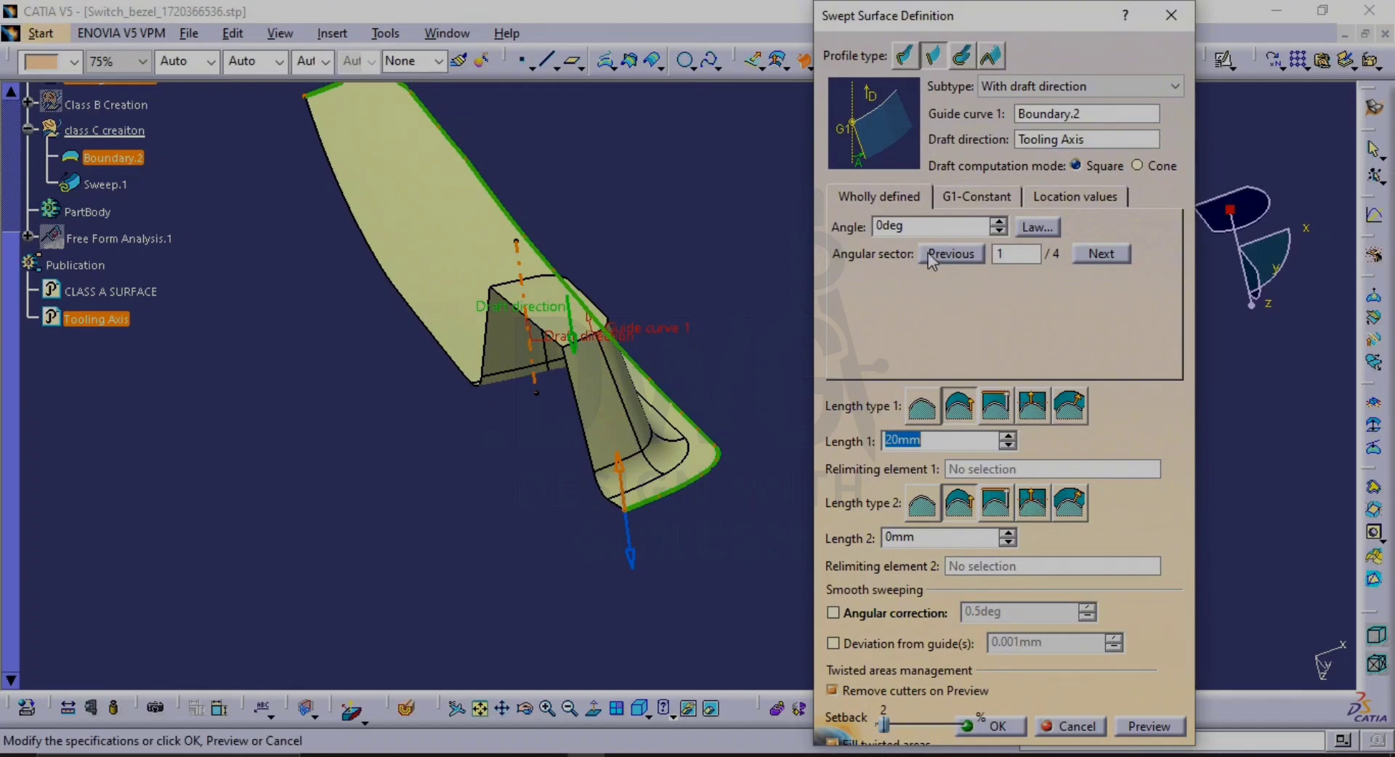
left_click(908, 226)
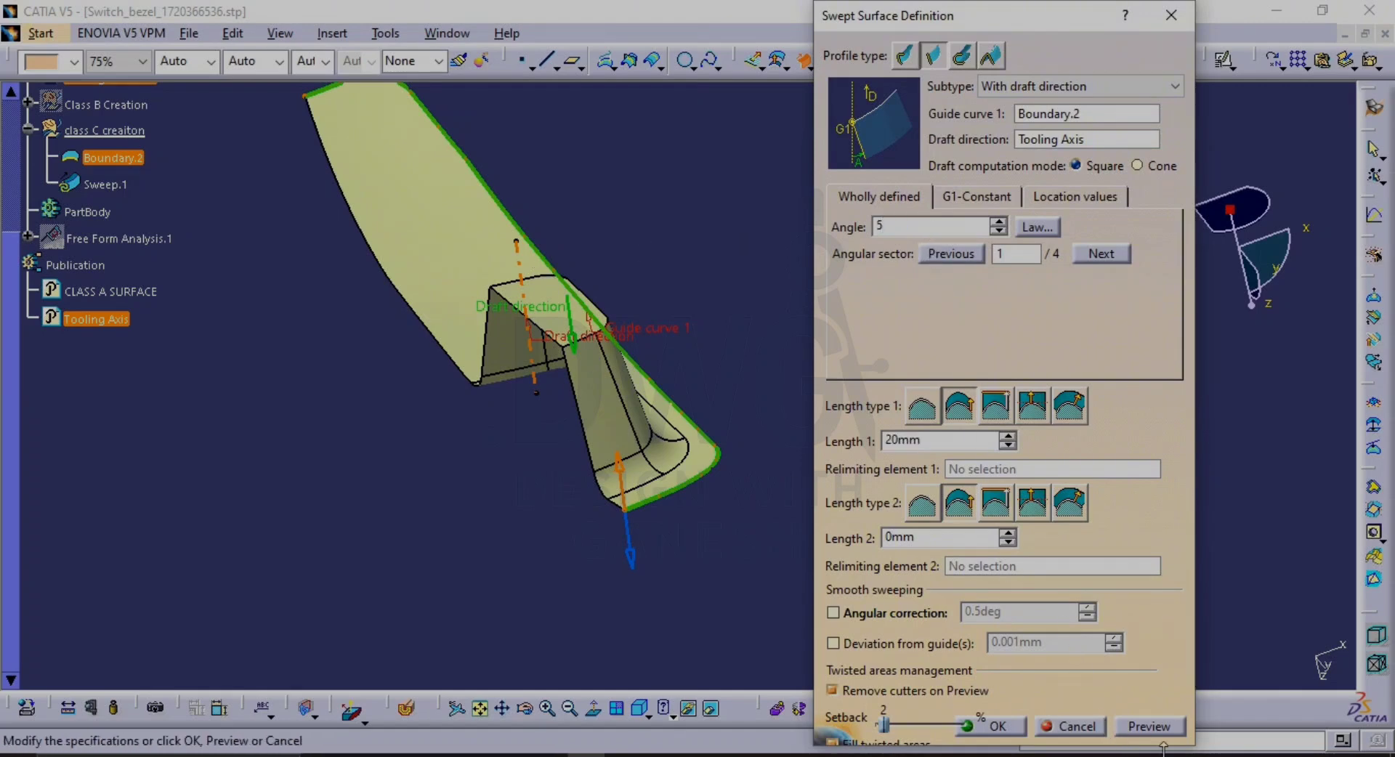
left_click(1148, 726)
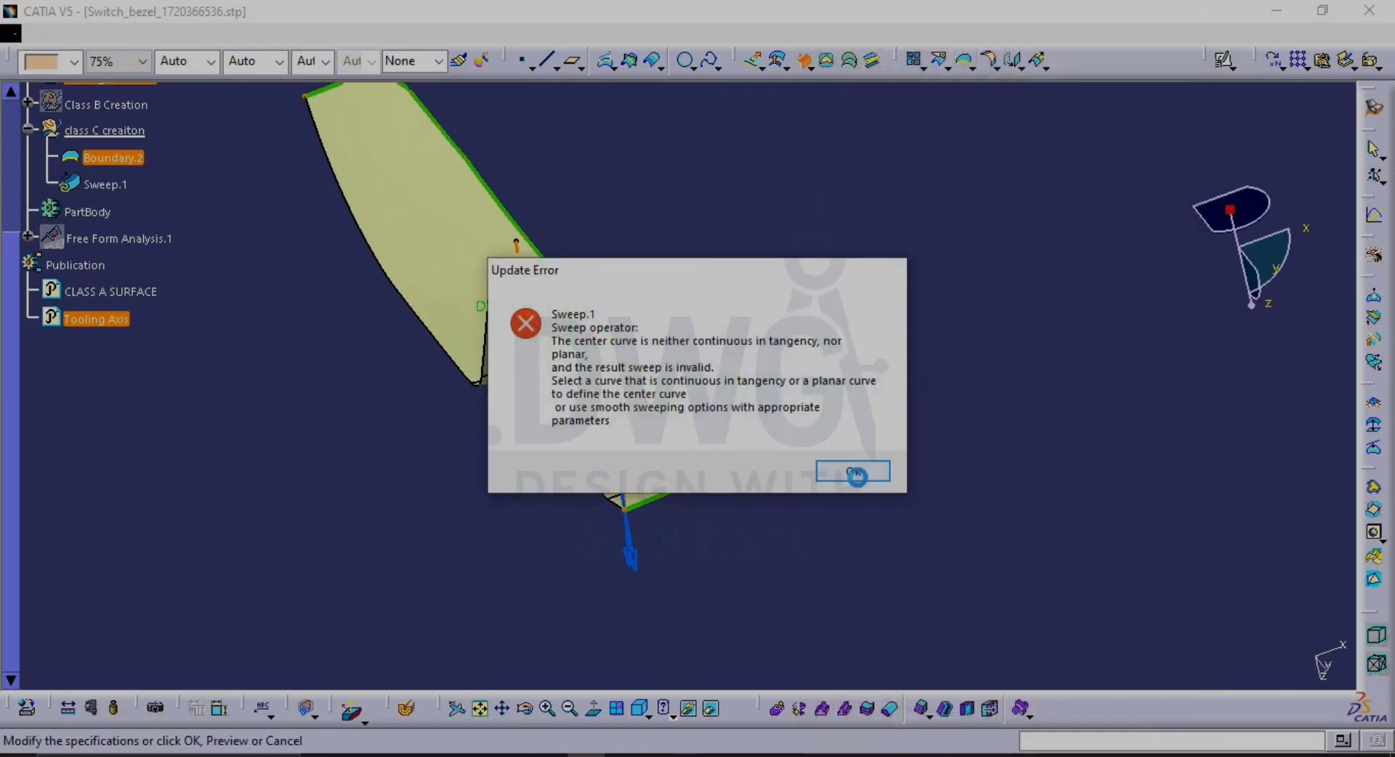
left_click(857, 477)
Switch the draft-direction sweep to angular sector 4, set Length 1 to 5mm, and preview it
middle_click_drag(713, 498, 549, 369)
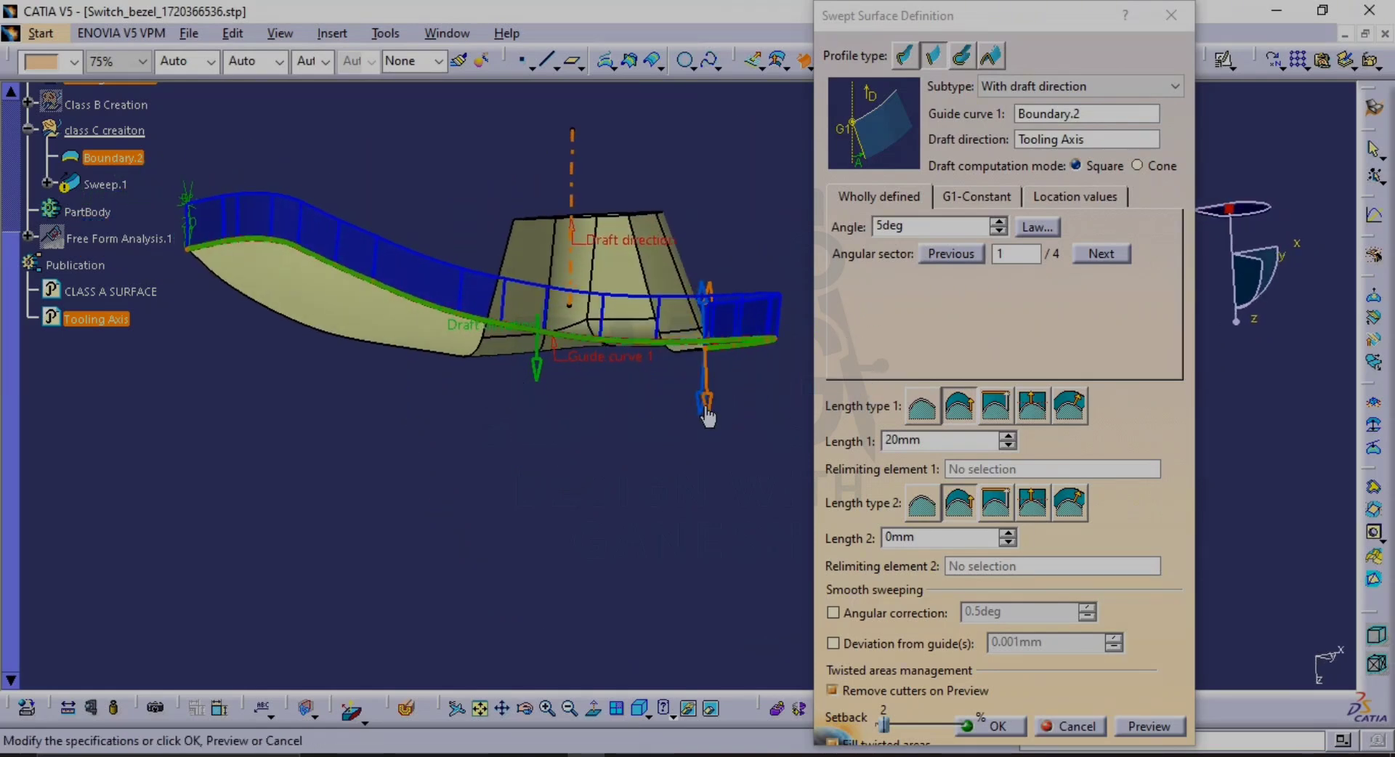
left_click(1171, 725)
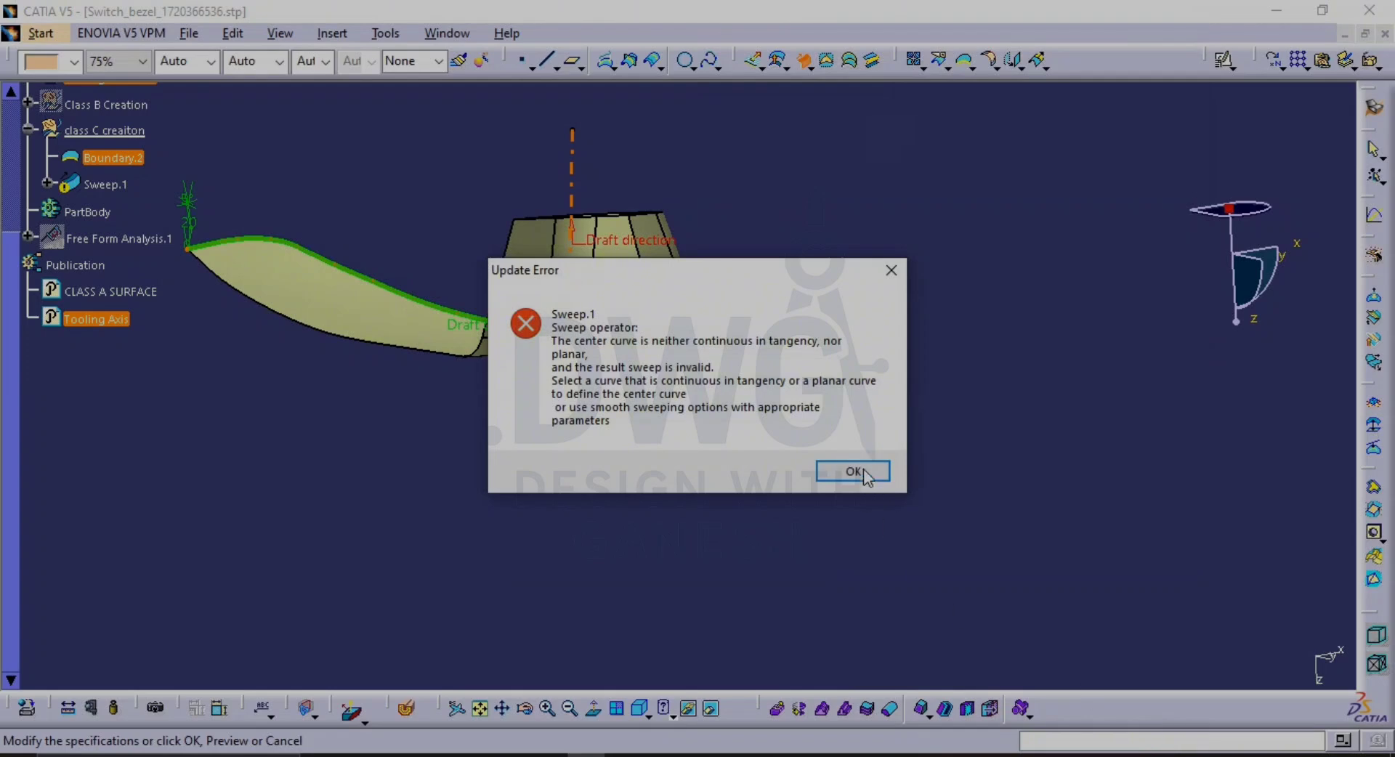
left_click(853, 472)
left_click(921, 407)
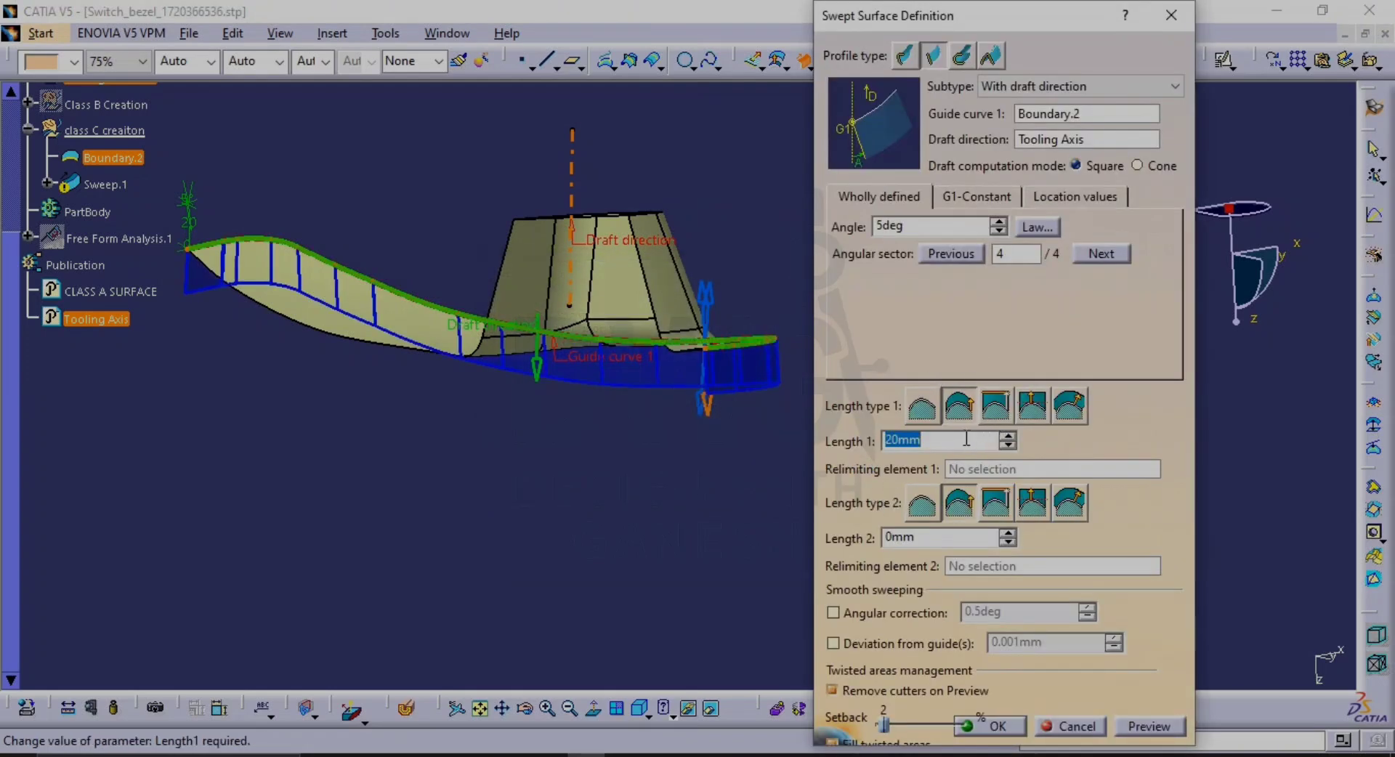
left_click(1137, 726)
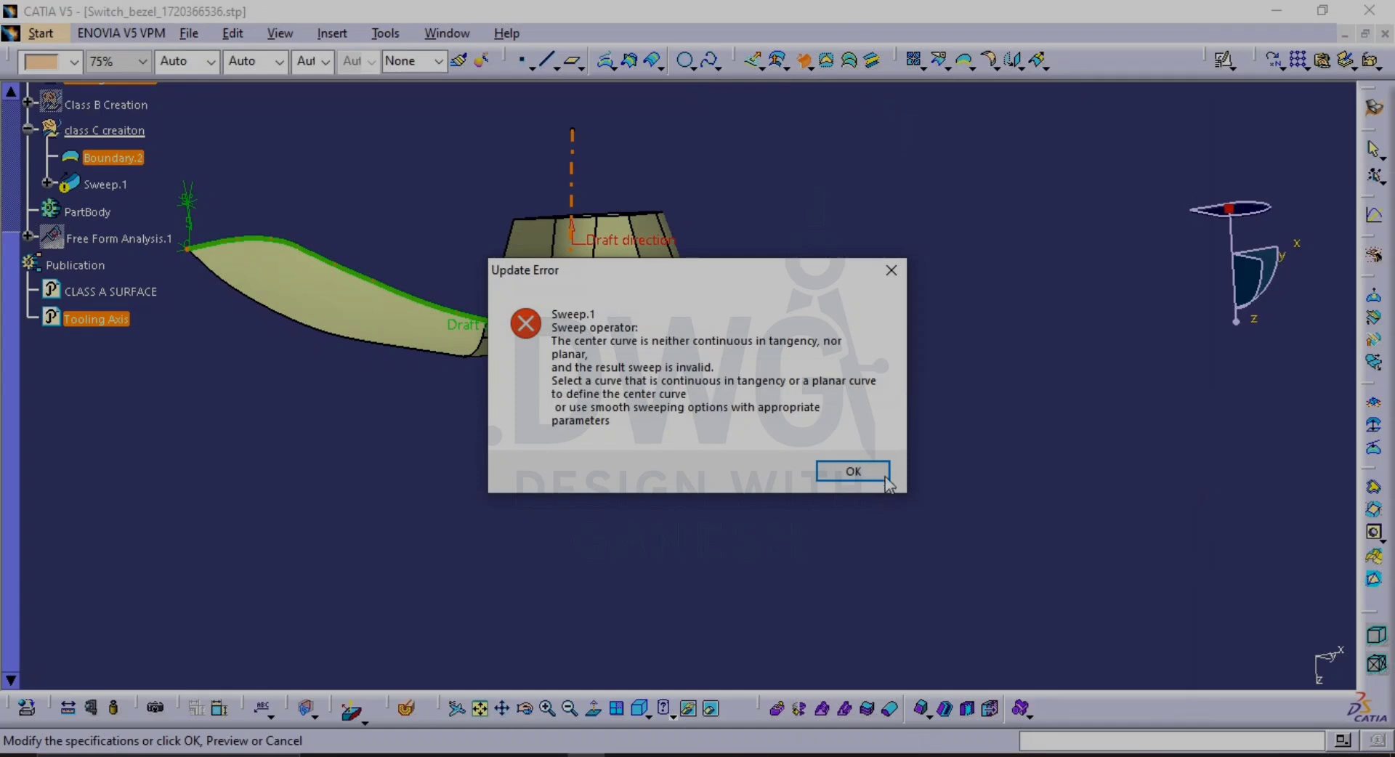
left_click(886, 482)
Raise the twisted areas setback to 7% in the sweep definition and preview the surface again
middle_click_drag(841, 461, 712, 381)
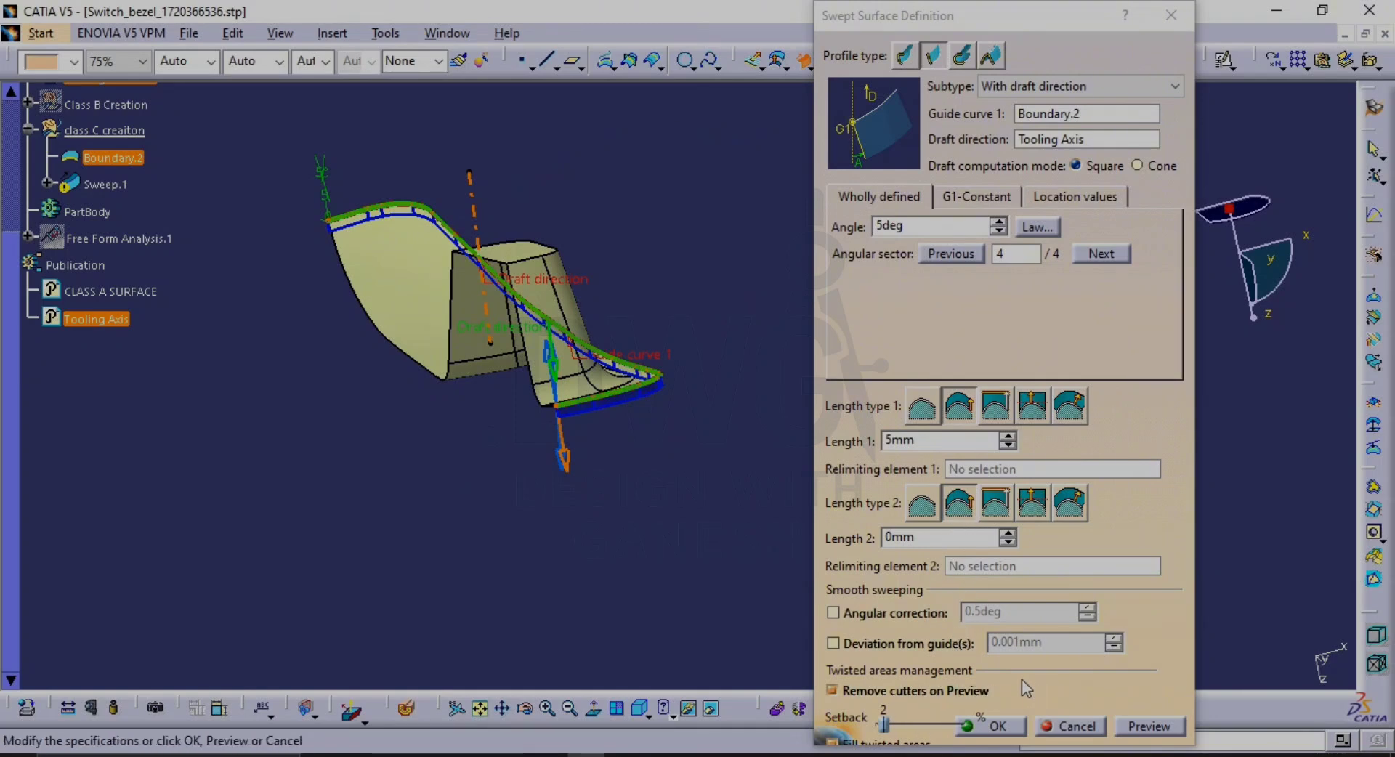
left_click_drag(882, 726, 887, 726)
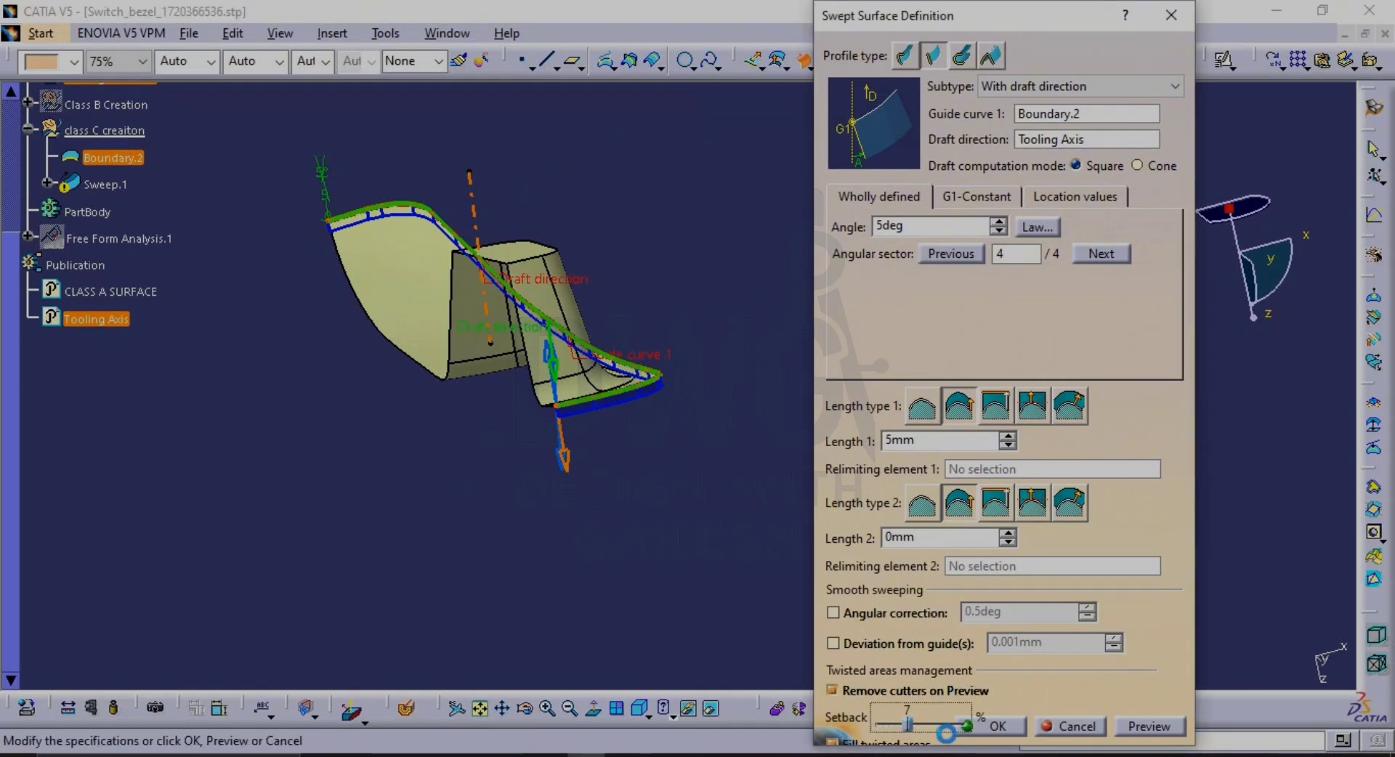
left_click(1131, 727)
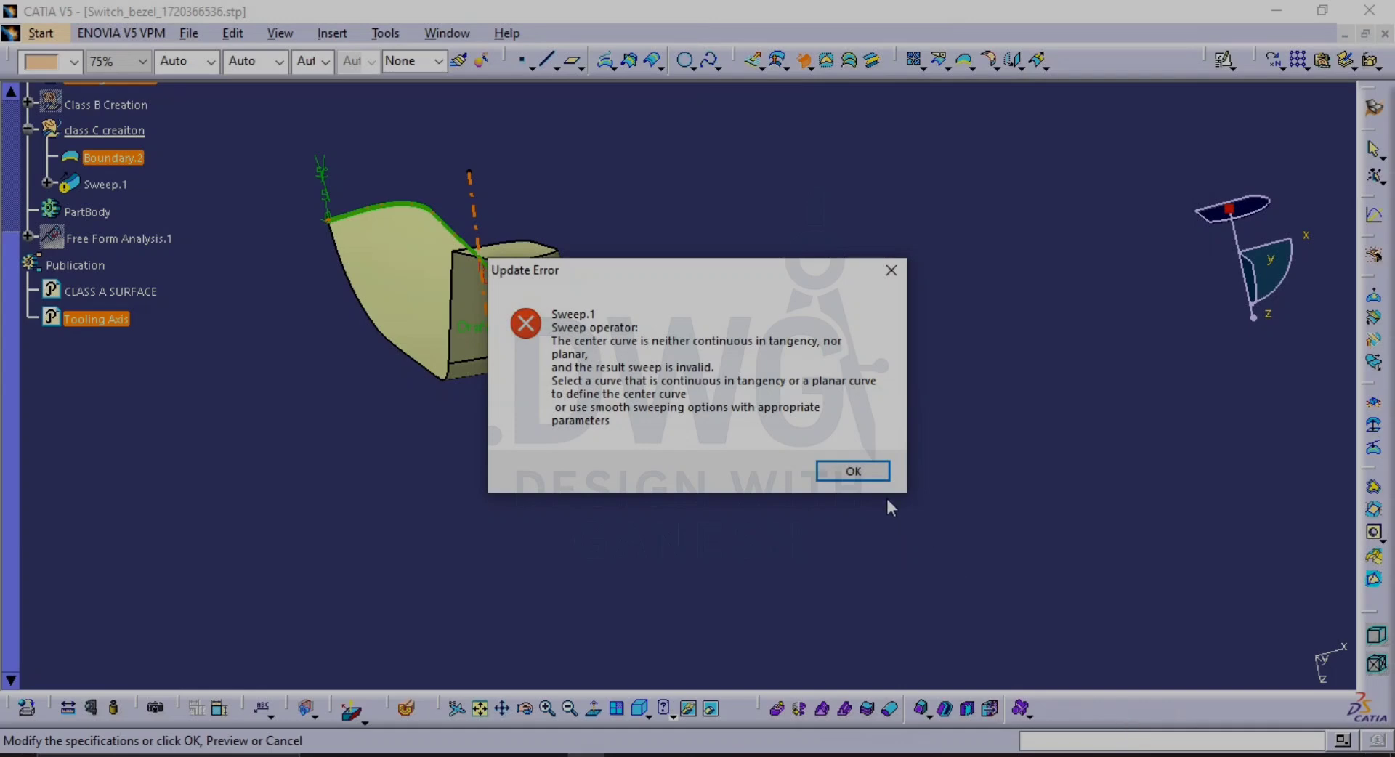
left_click(844, 471)
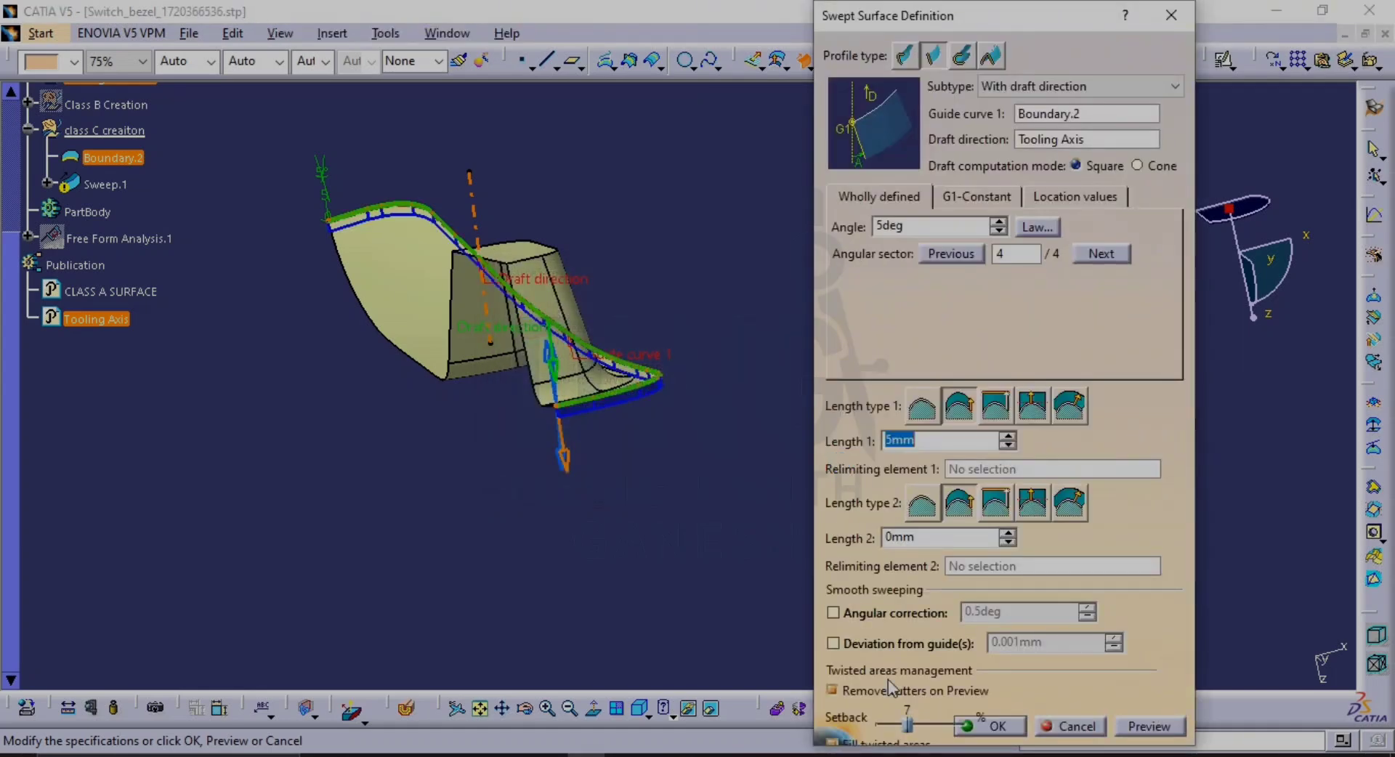
Try previewing the 5deg, 5mm draft-direction sweep with its setback raised to 18%, and cancel the sweep
left_click_drag(909, 725, 957, 725)
left_click(1138, 729)
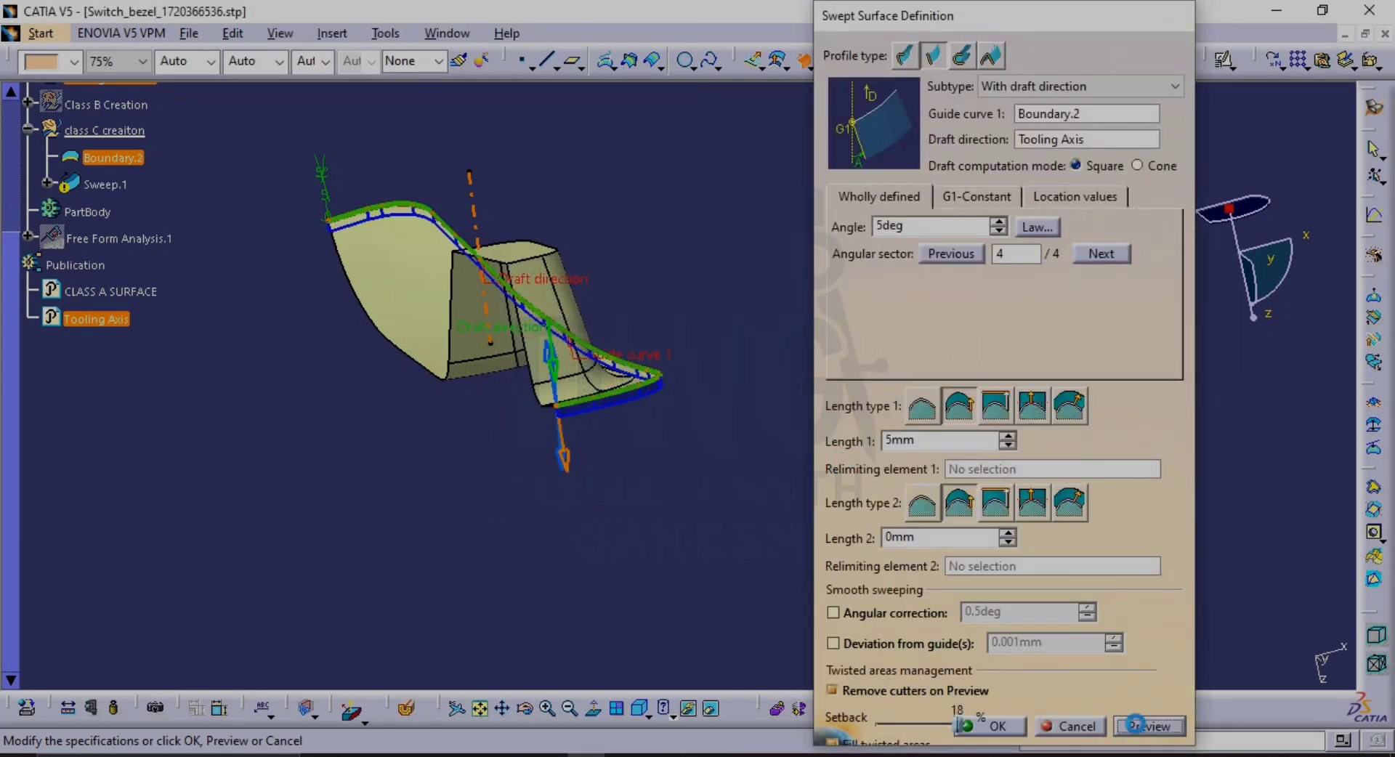
left_click(852, 471)
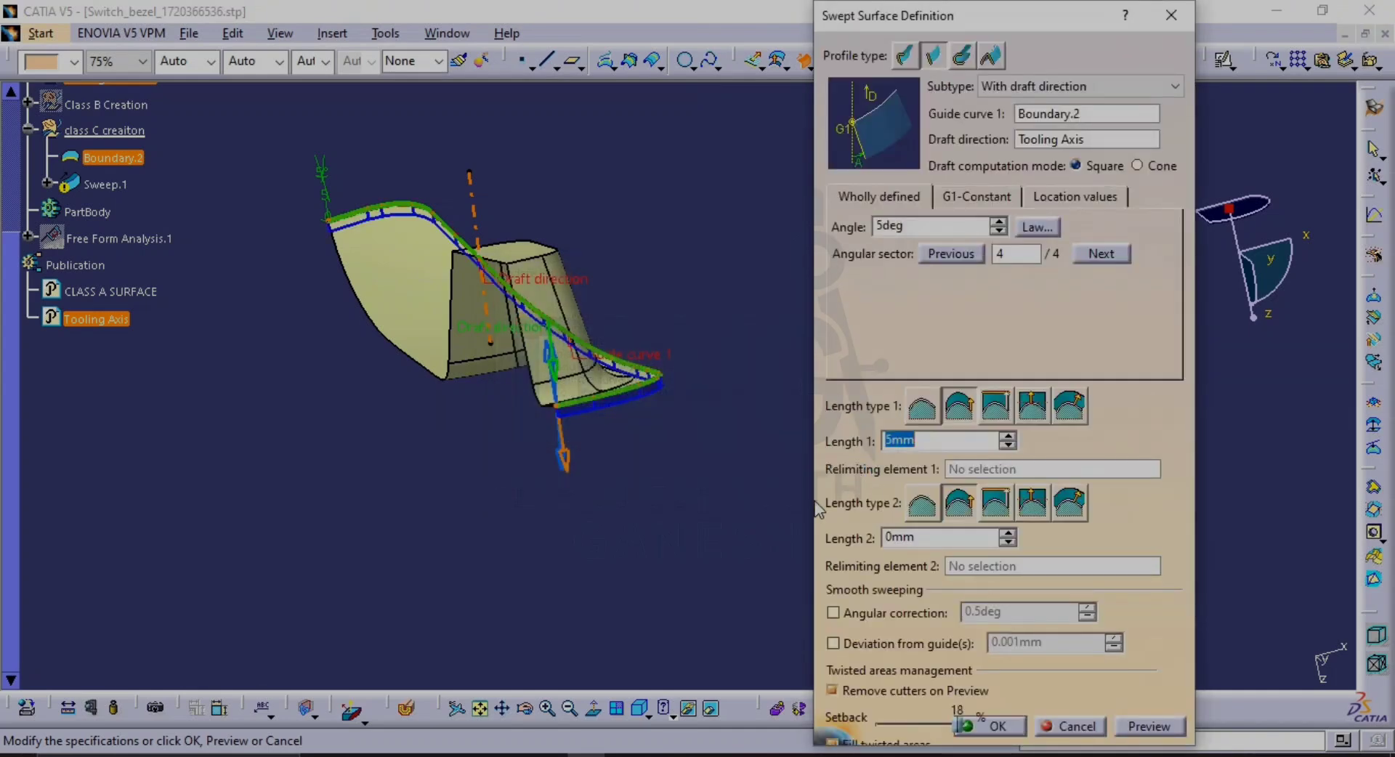
left_click(1081, 729)
Delete the existing boundary curve Boundary.2 from the class C geometrical set
middle_click_drag(757, 503, 738, 483)
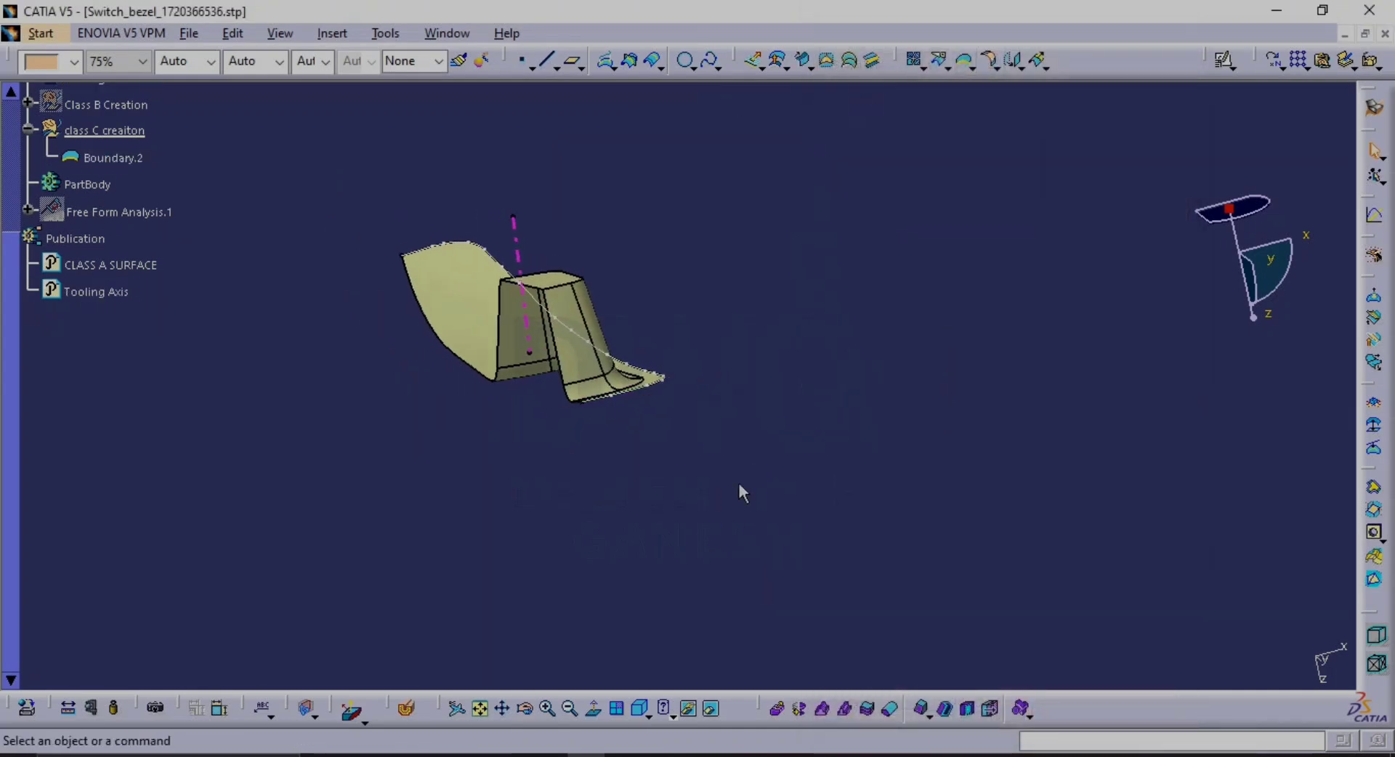
left_click(132, 162)
key("Delete")
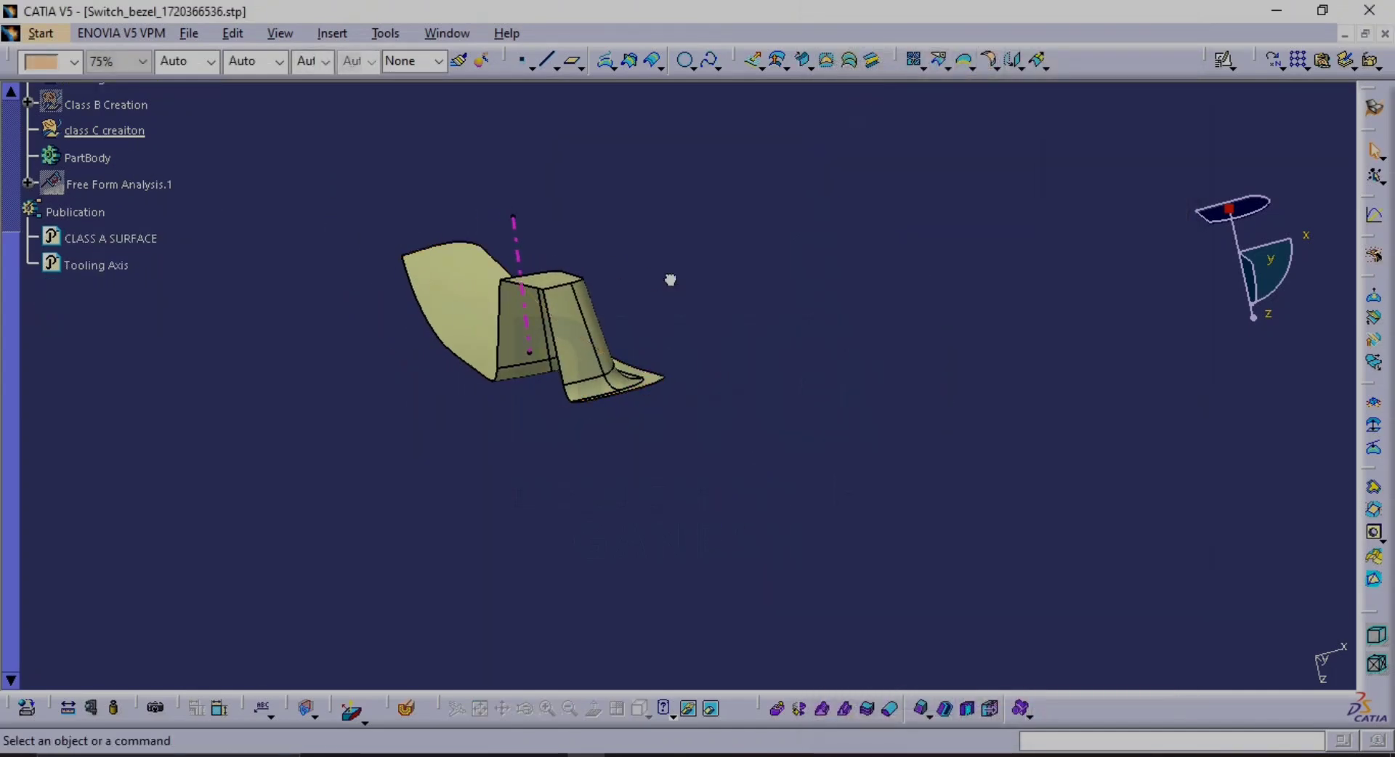
middle_click_drag(669, 281, 855, 311)
left_click(964, 60)
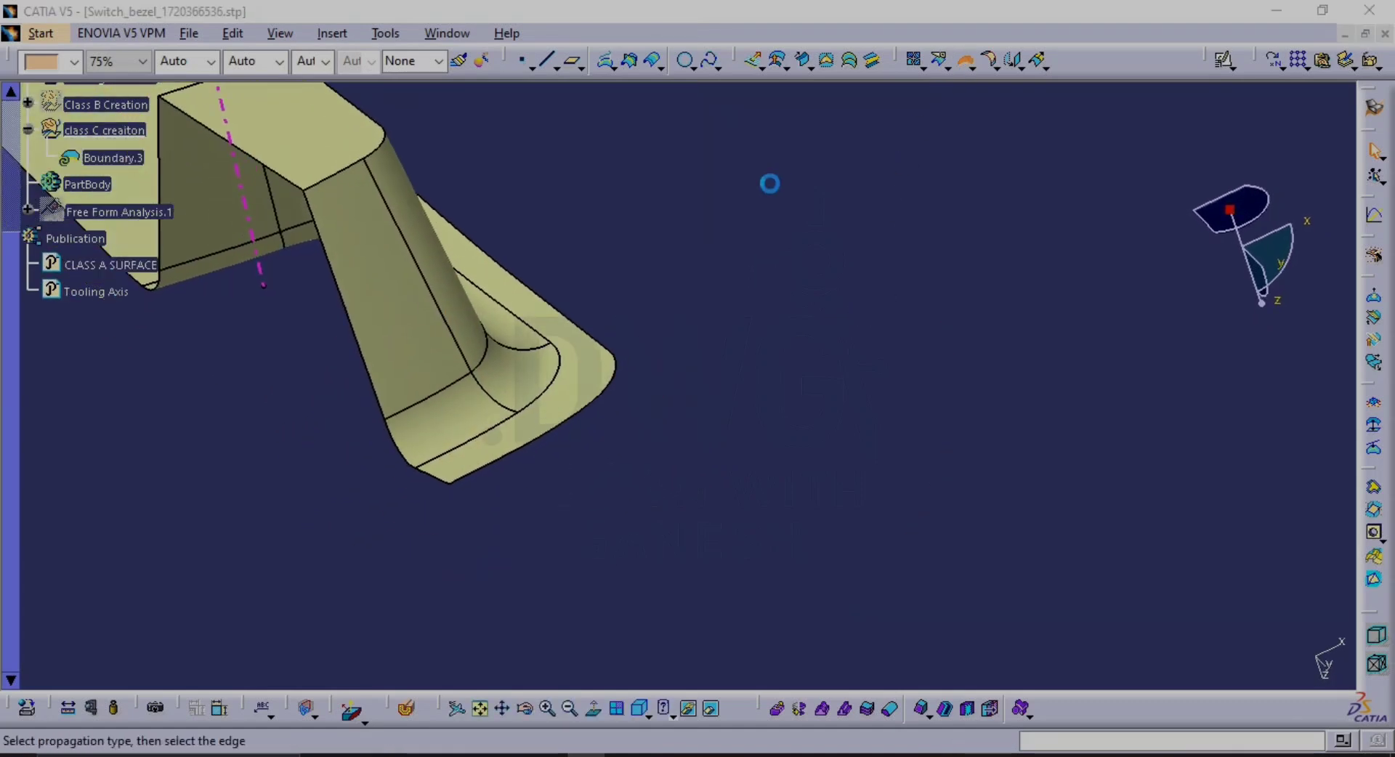
middle_click_drag(515, 204, 604, 217)
middle_click_drag(764, 208, 769, 324)
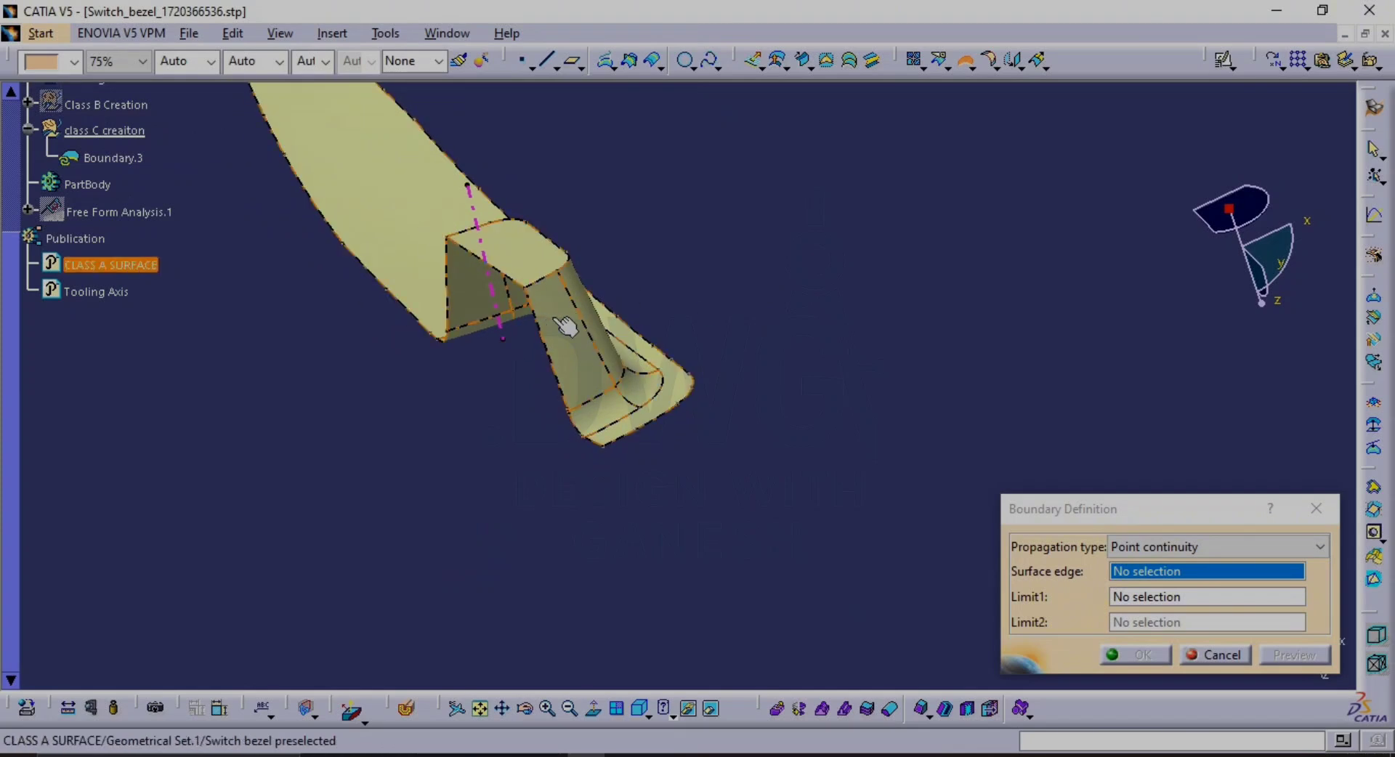
middle_click_drag(568, 327, 721, 361)
key("Escape")
middle_click_drag(698, 258, 853, 189)
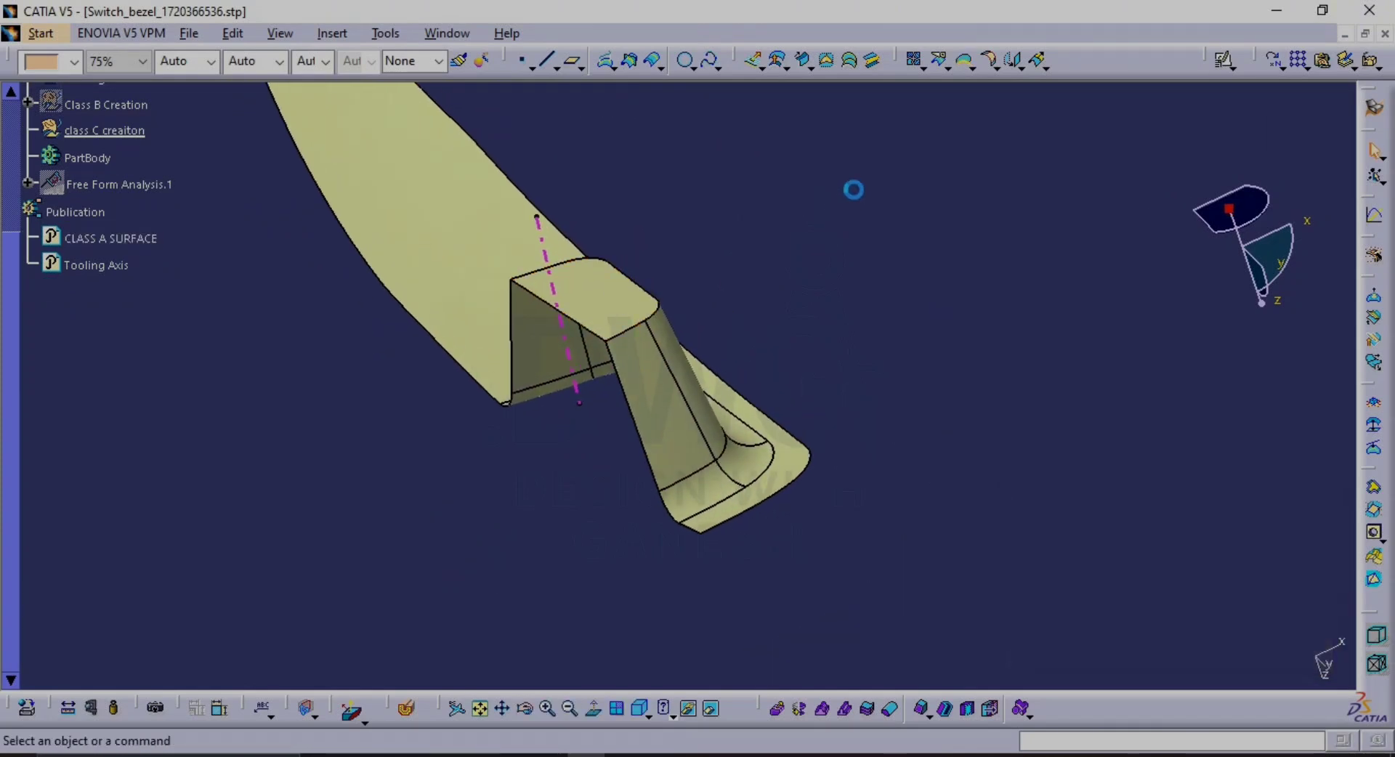
left_click(971, 65)
left_click(963, 71)
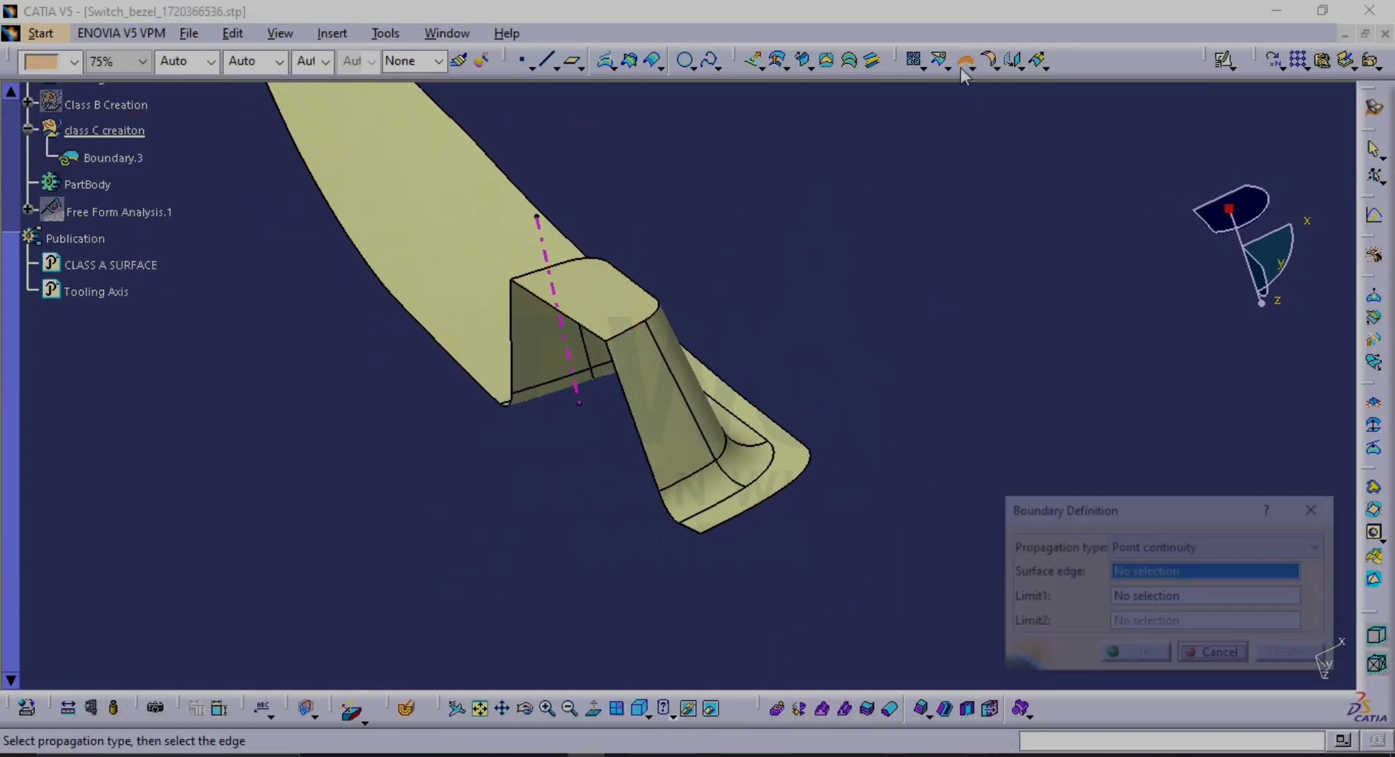
key("Escape")
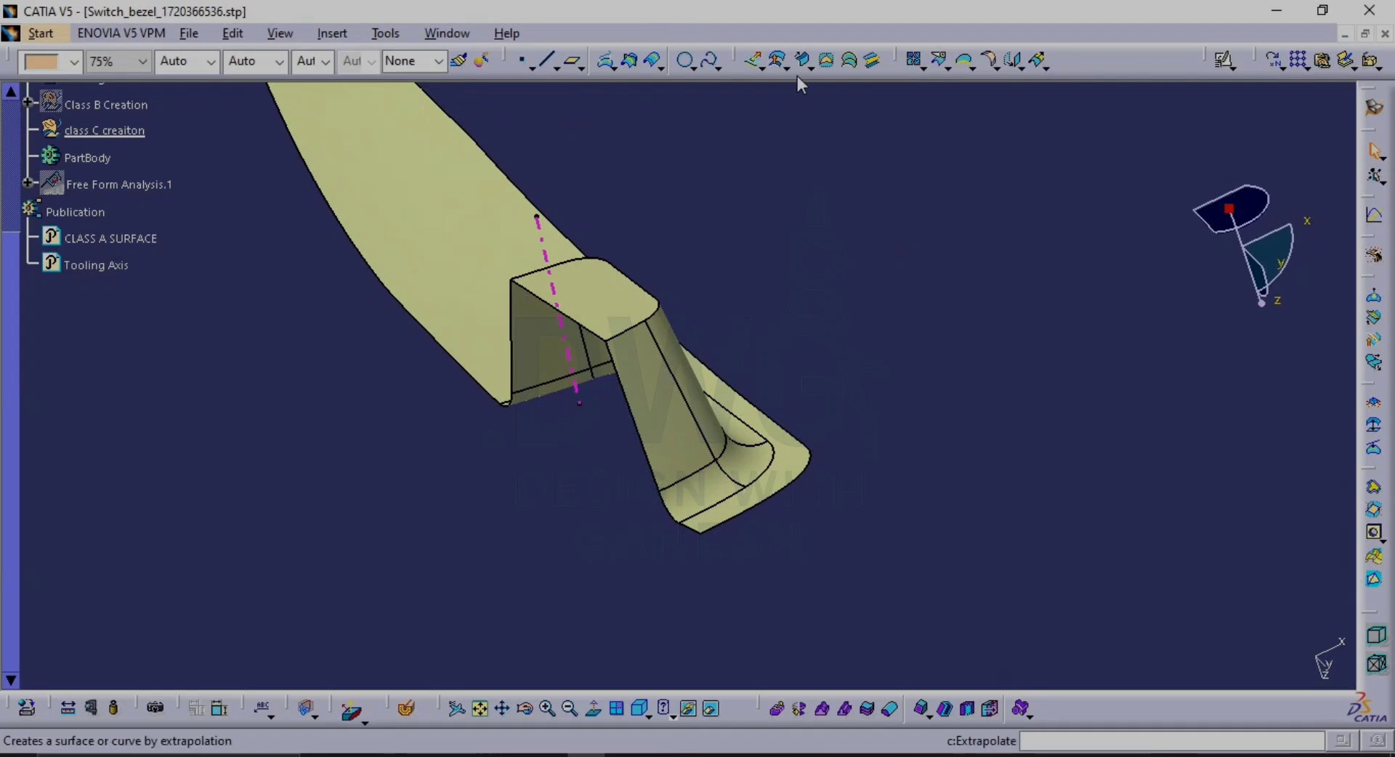
Start a draft-direction sweep whose guide curve is a boundary on CLASS A SURFACE, limited to the lower edge between the large face's two corners
left_click(803, 60)
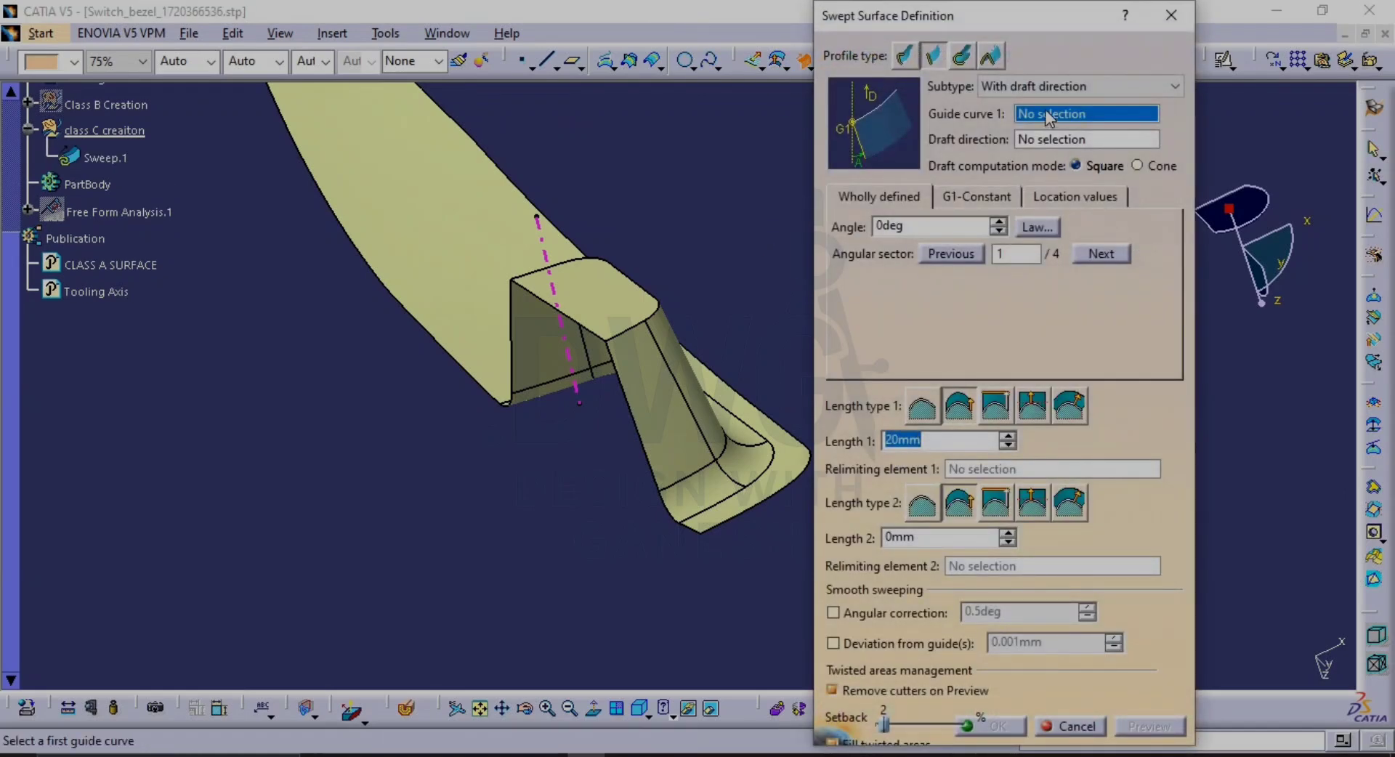
right_click(1047, 118)
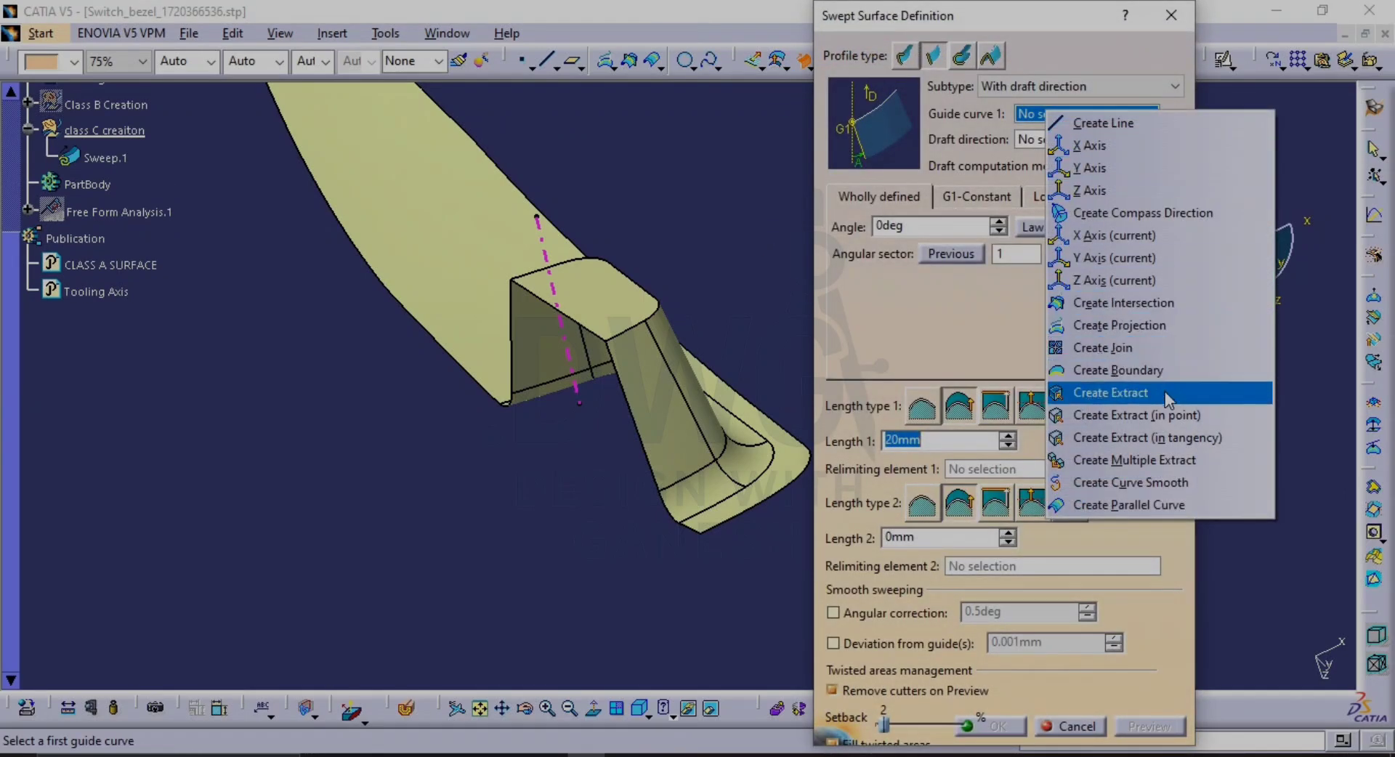
left_click(1162, 369)
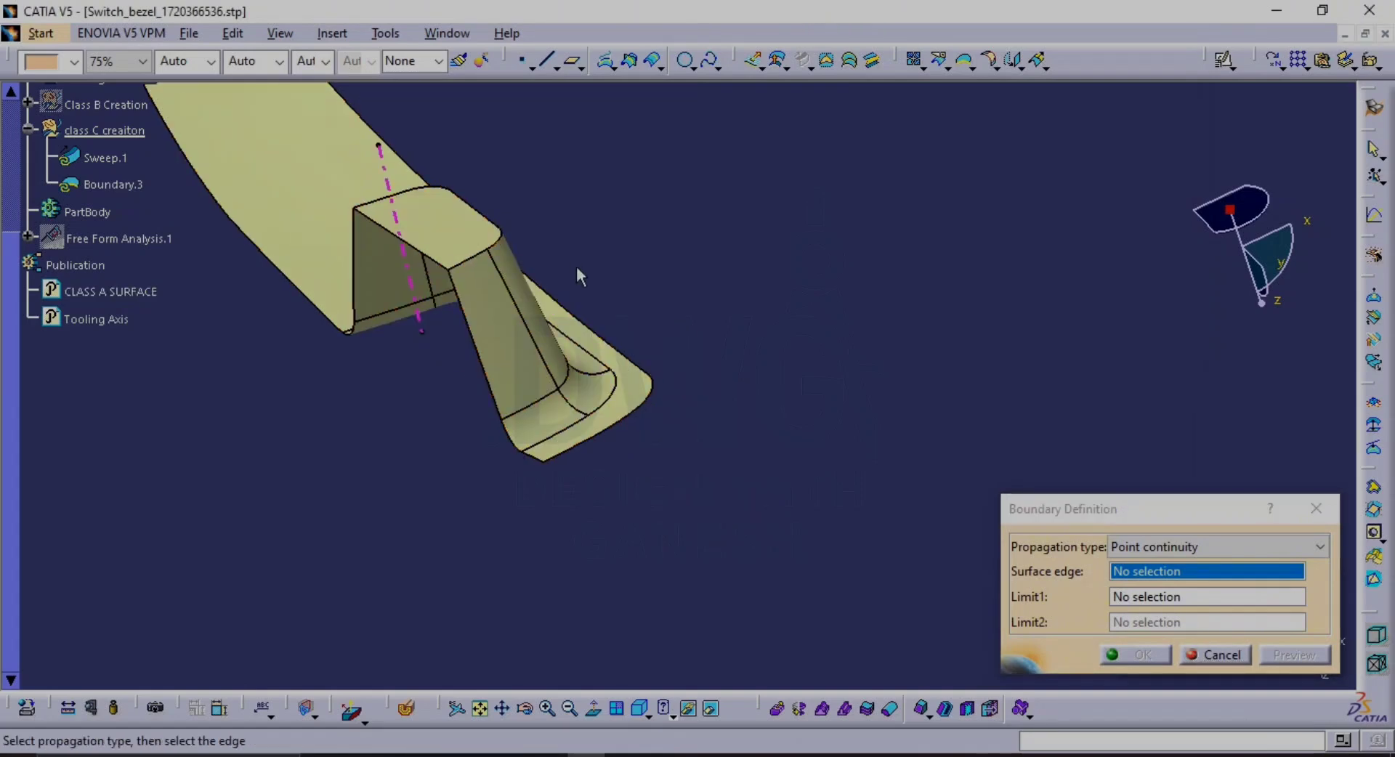
middle_click_drag(576, 265, 684, 202, "ctrl")
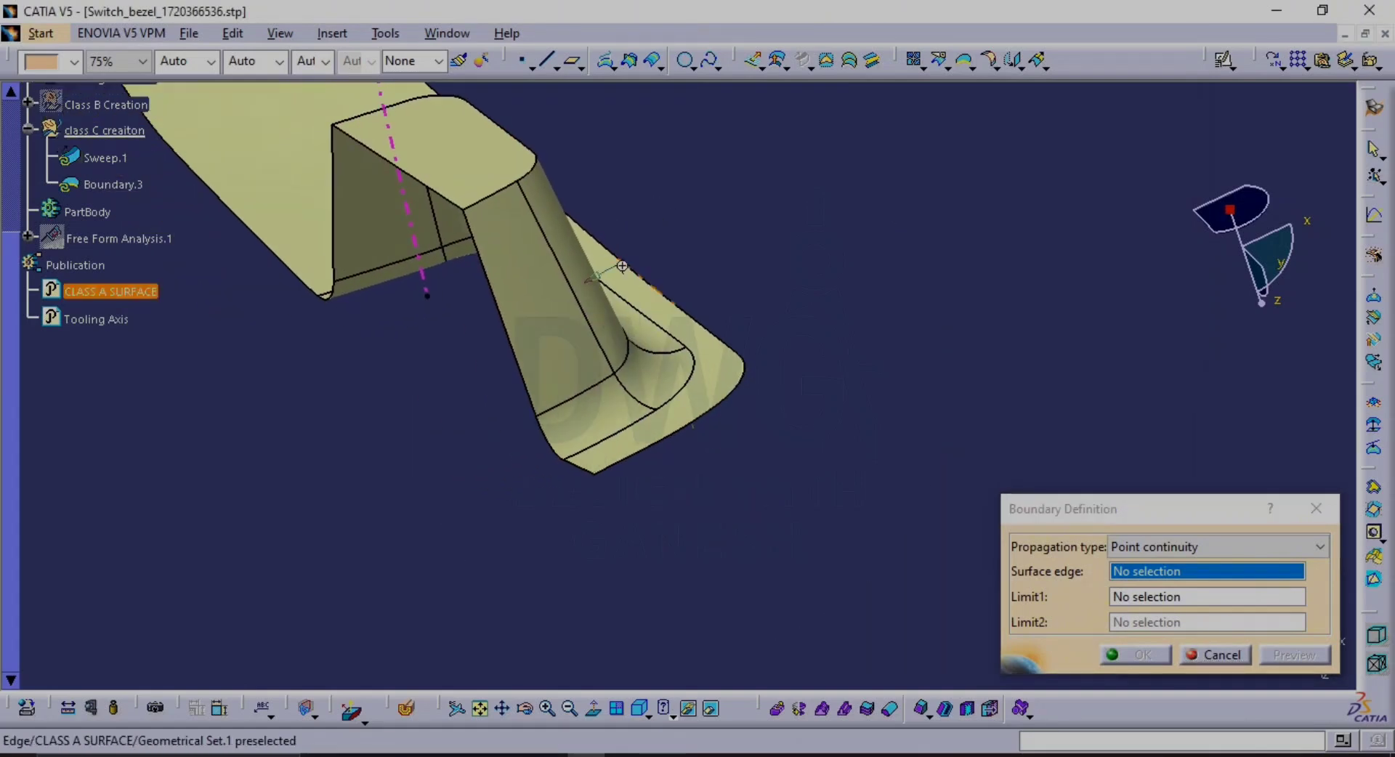
middle_click_drag(621, 265, 701, 337)
left_click(516, 240)
middle_click_drag(481, 300, 623, 342)
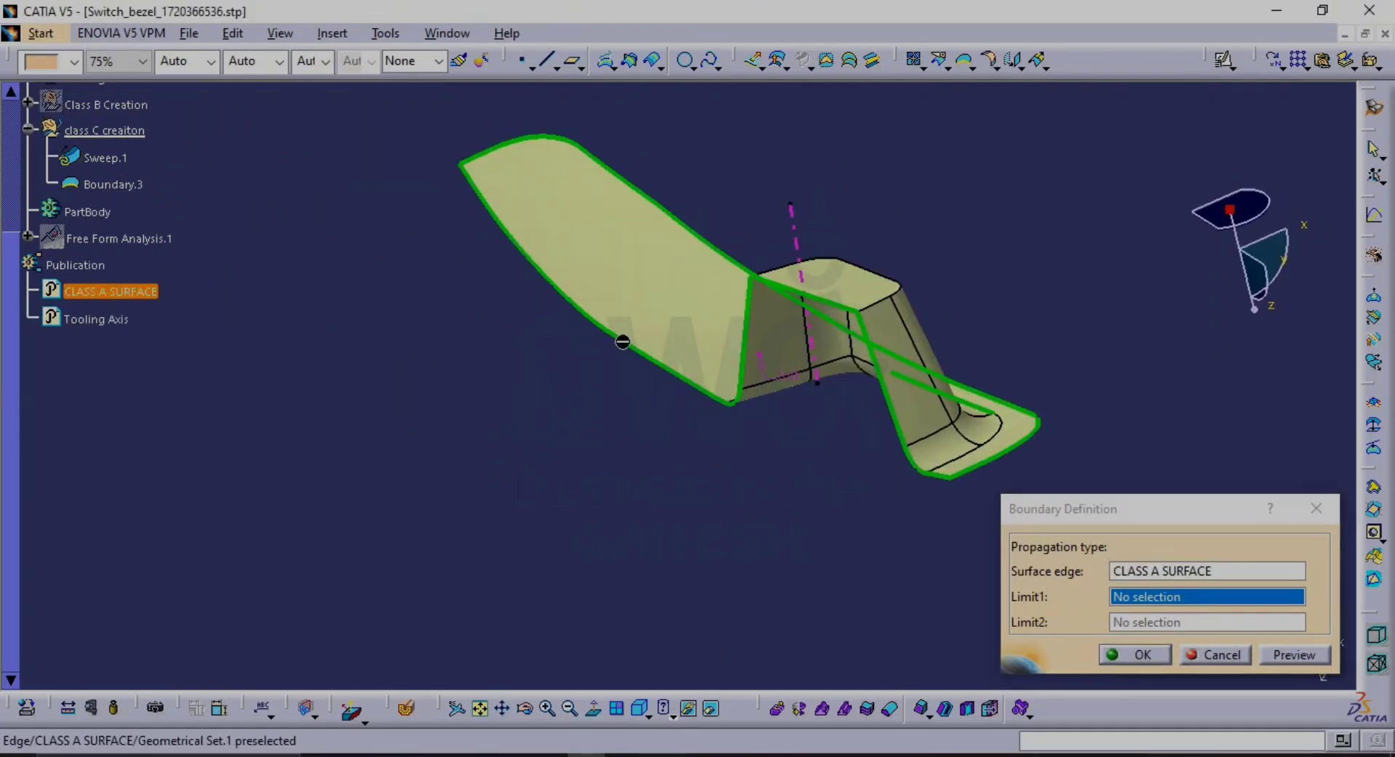
left_click(459, 165)
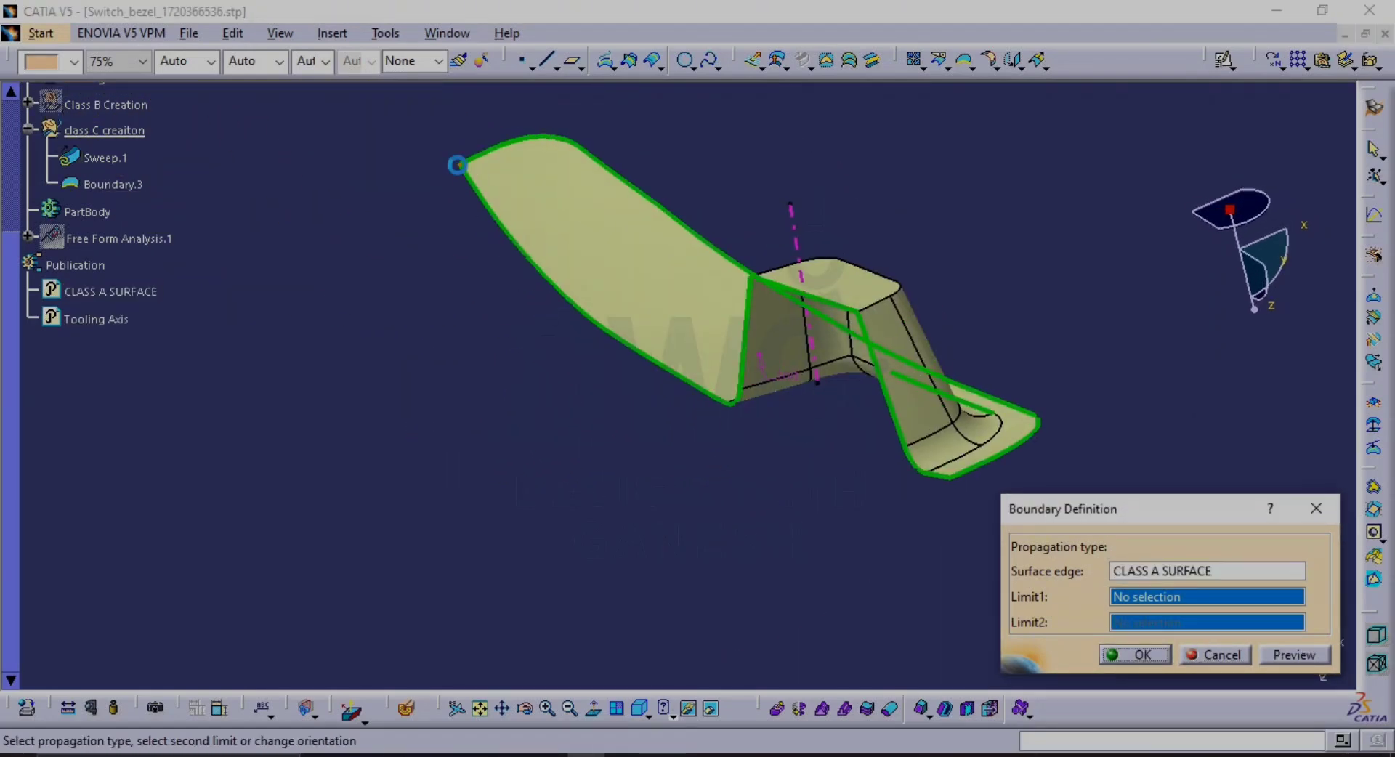
left_click(731, 403)
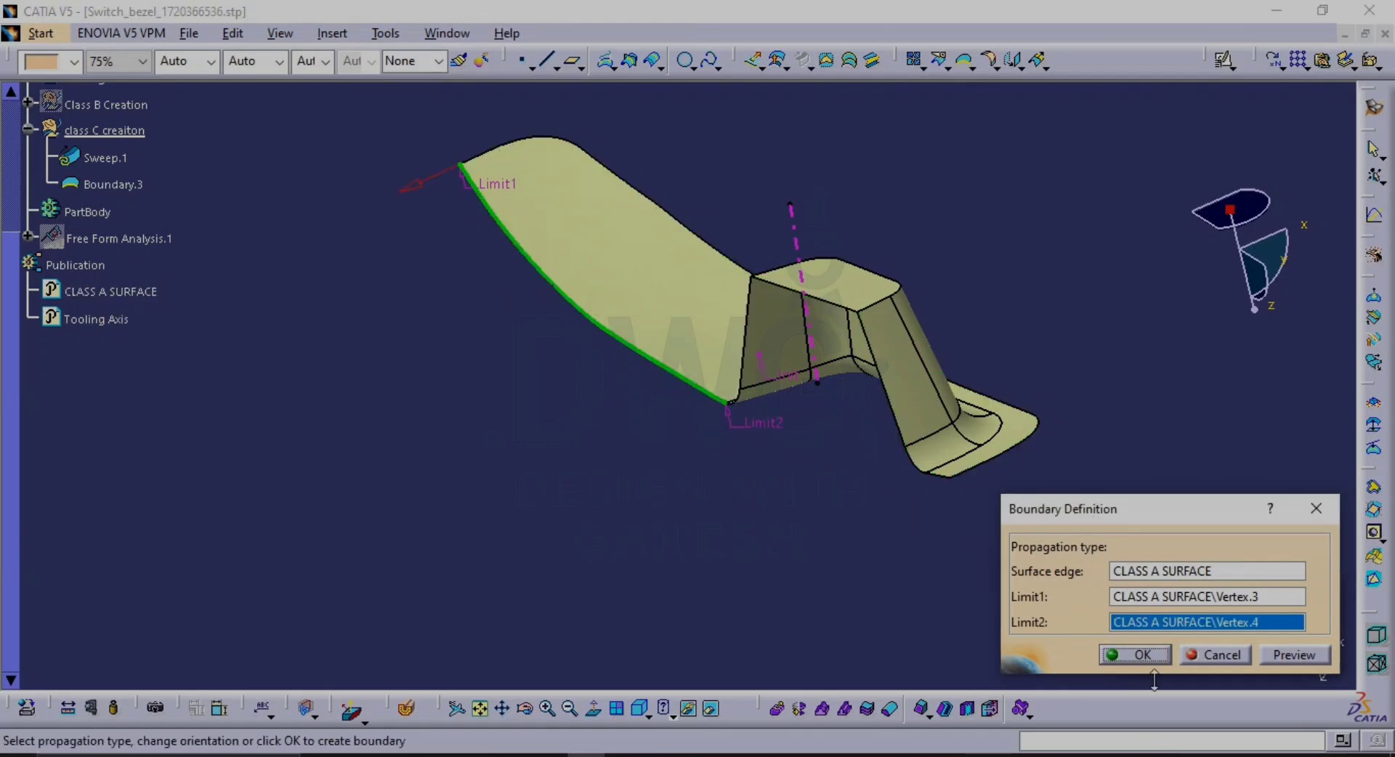
left_click(1139, 655)
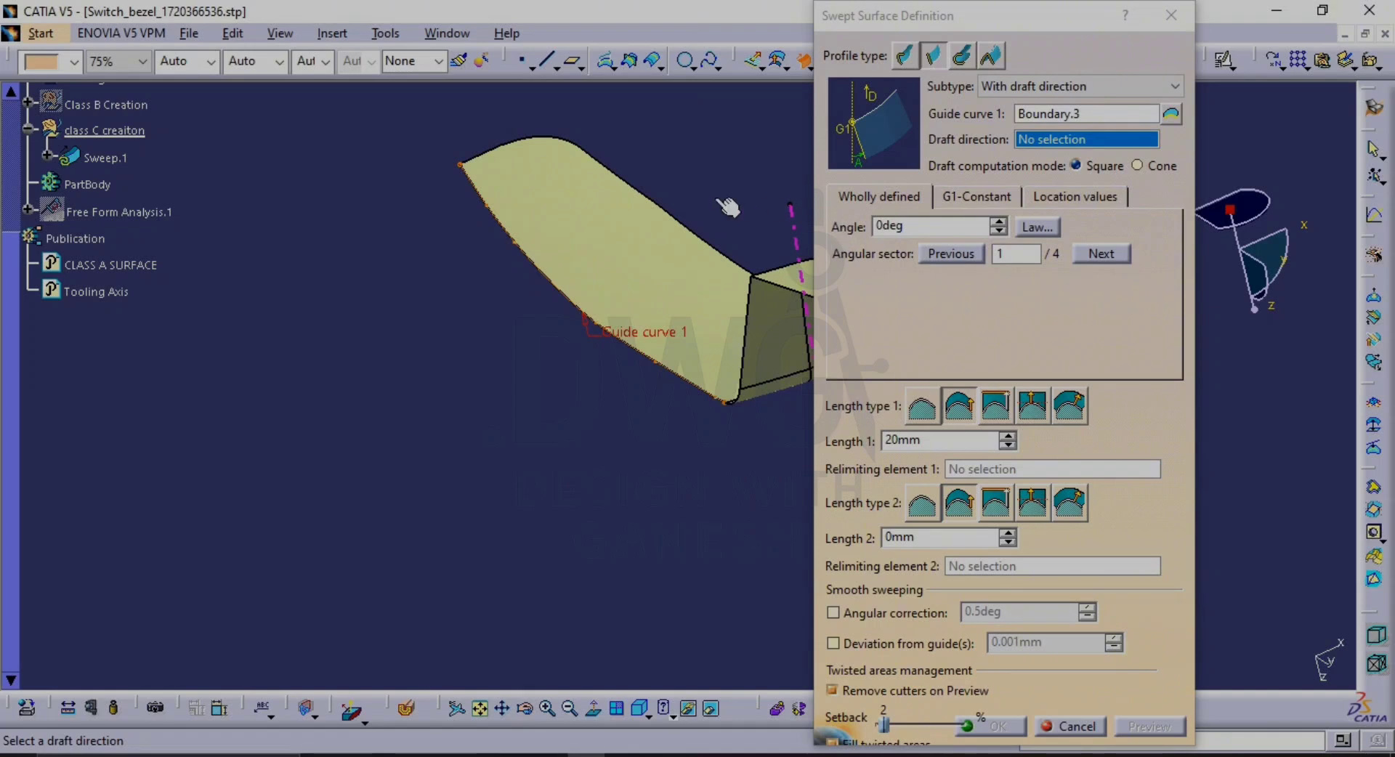
Use the Tooling Axis as the sweep's draft direction, set the angle to 5deg, and preview the surface
left_click(679, 249)
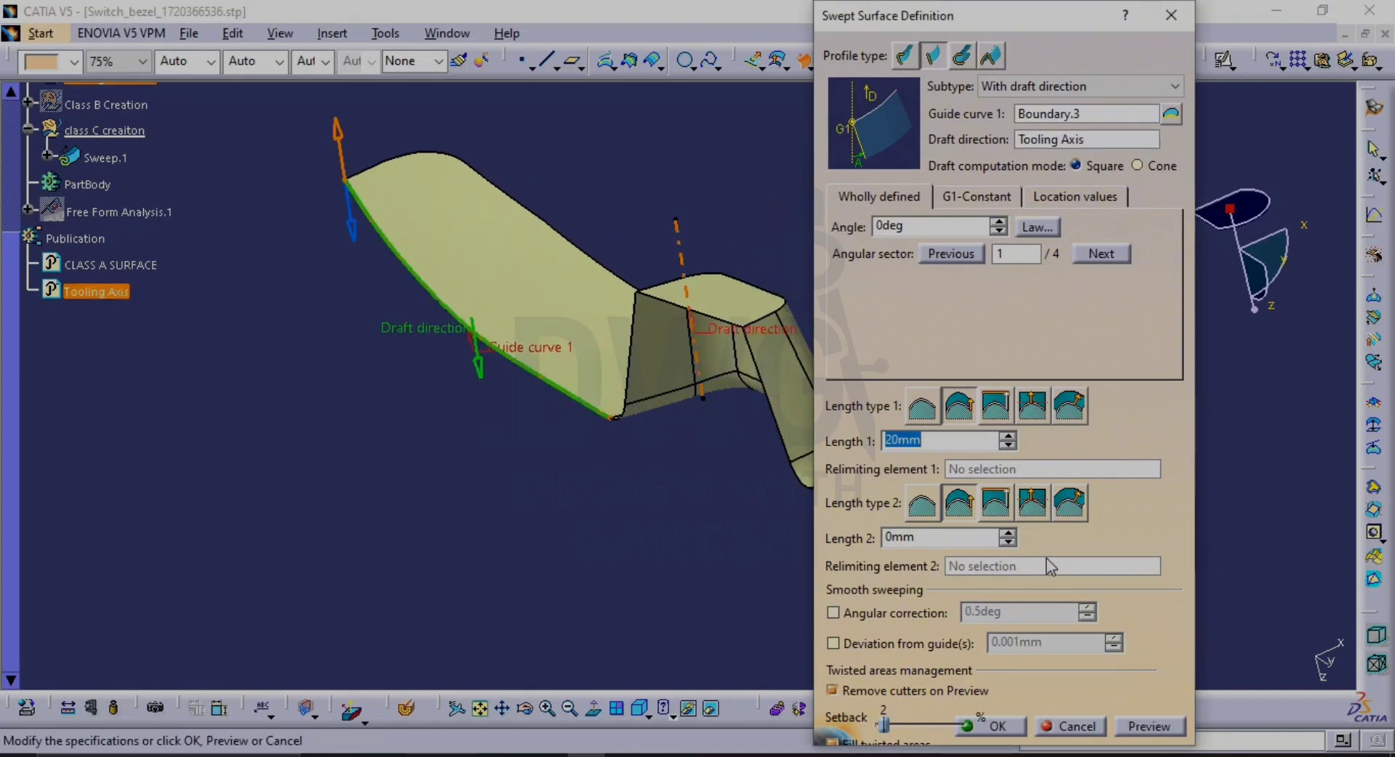
left_click_drag(924, 227, 546, 242)
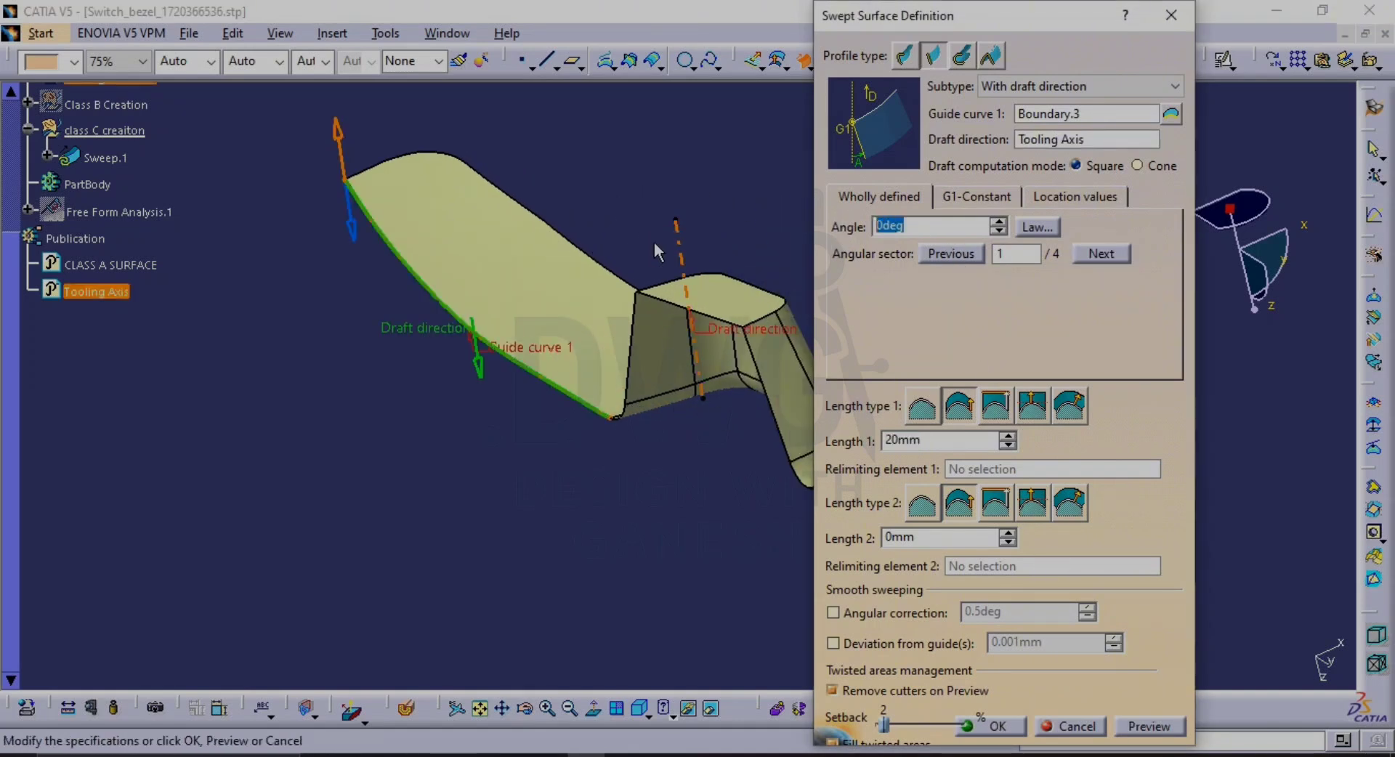
type("5")
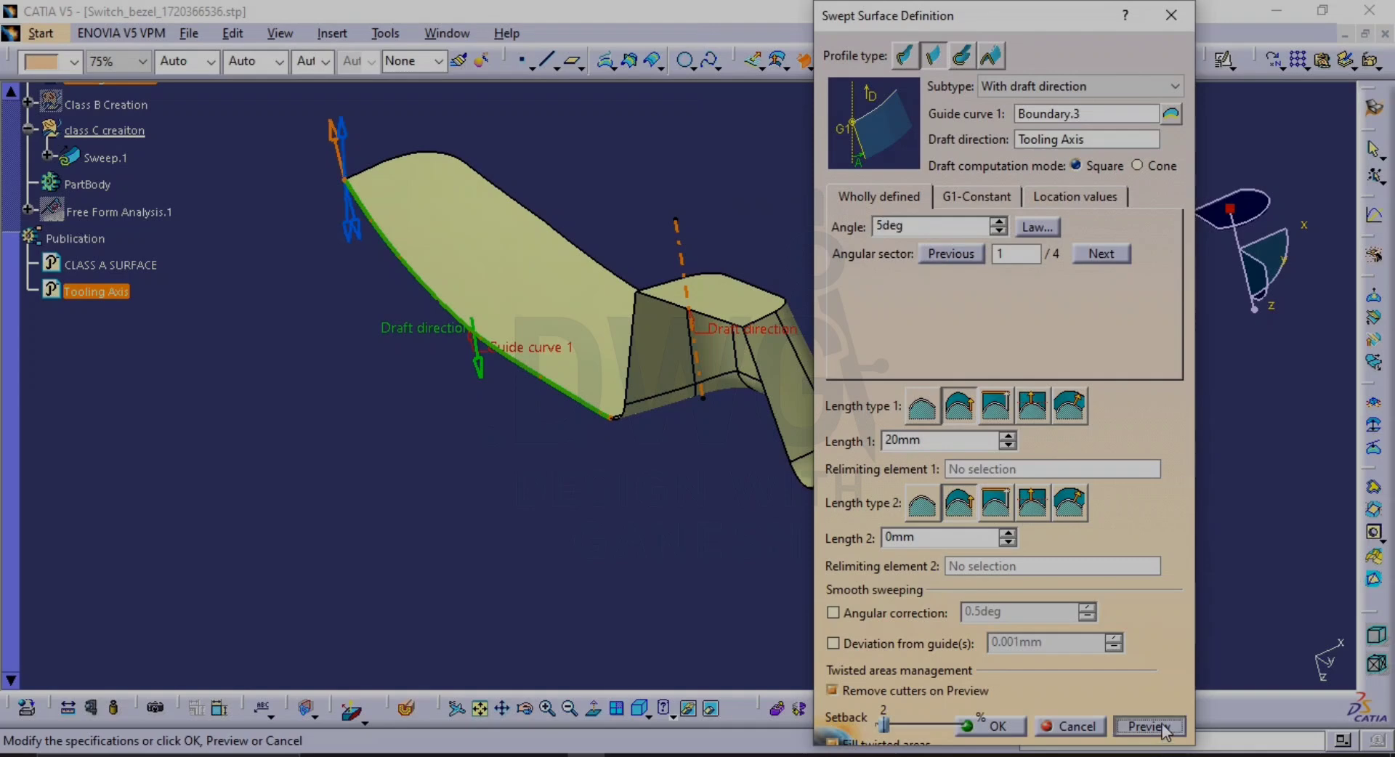
left_click(1155, 727)
left_click(863, 473)
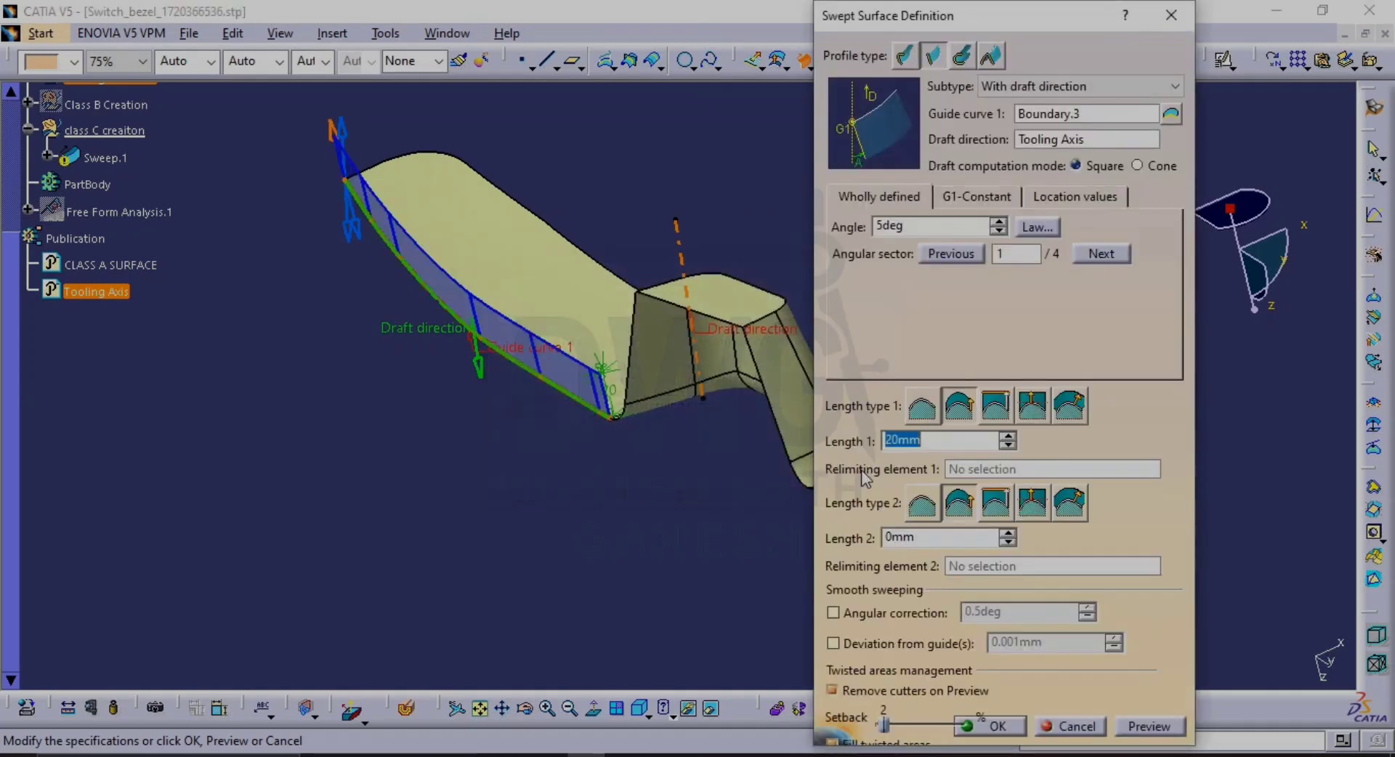
Try the sweep with angular sector 4, preview it, and cancel the sweep definition
left_click(348, 227)
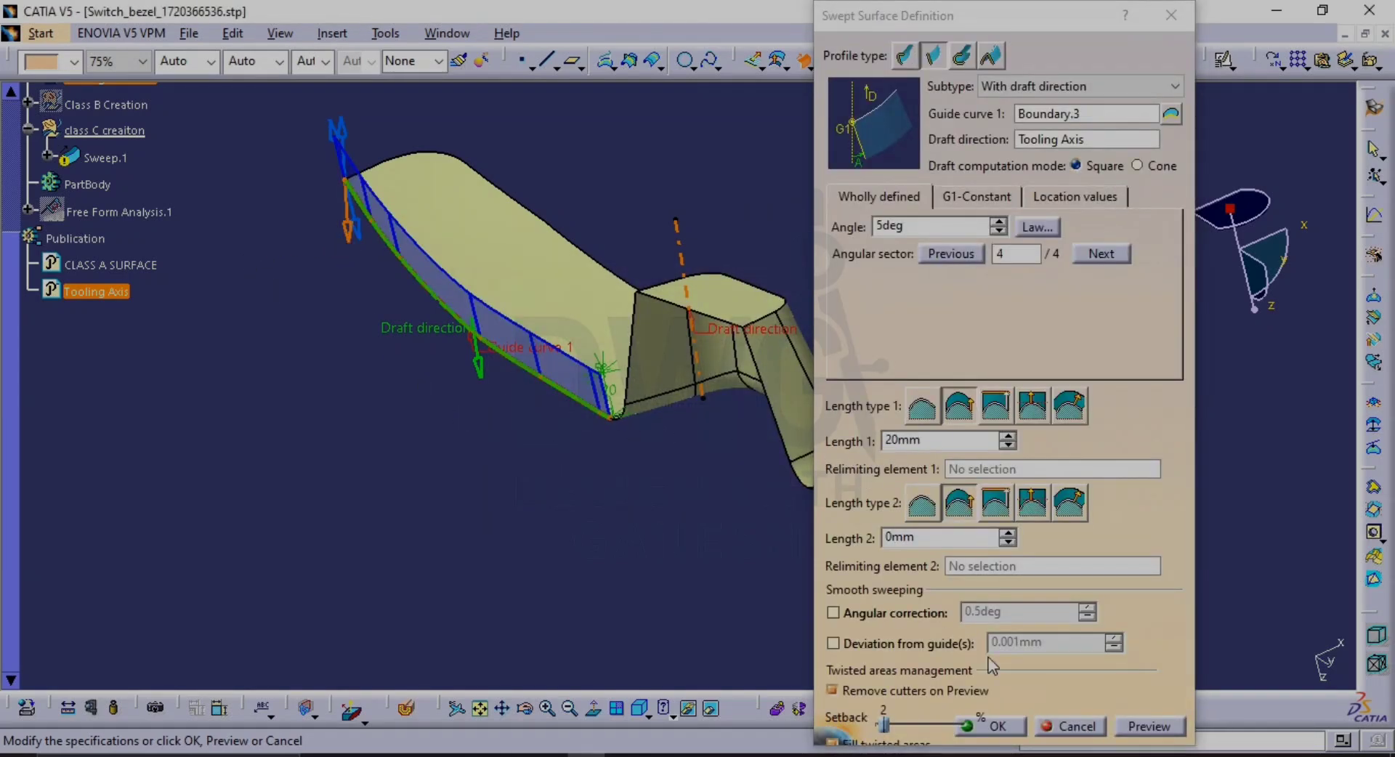
left_click(1122, 727)
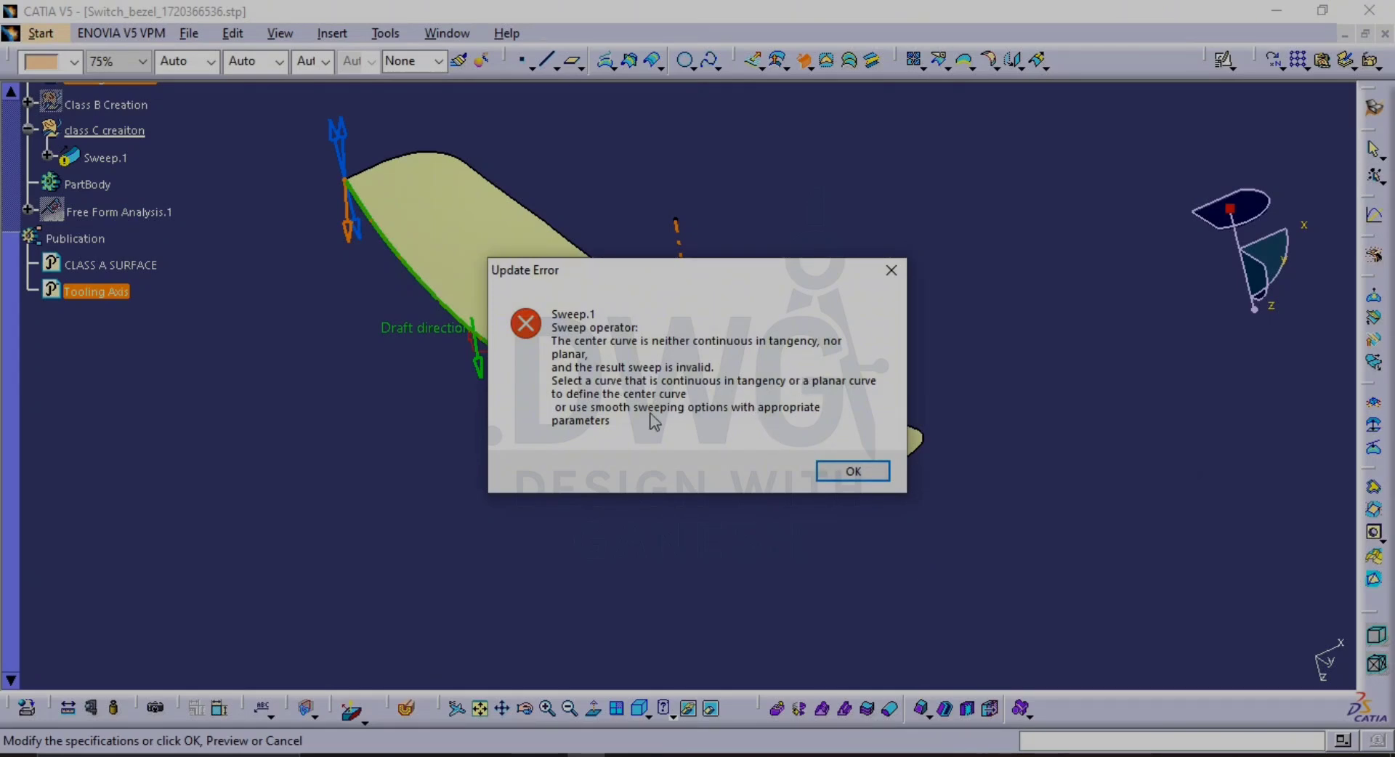
left_click(866, 476)
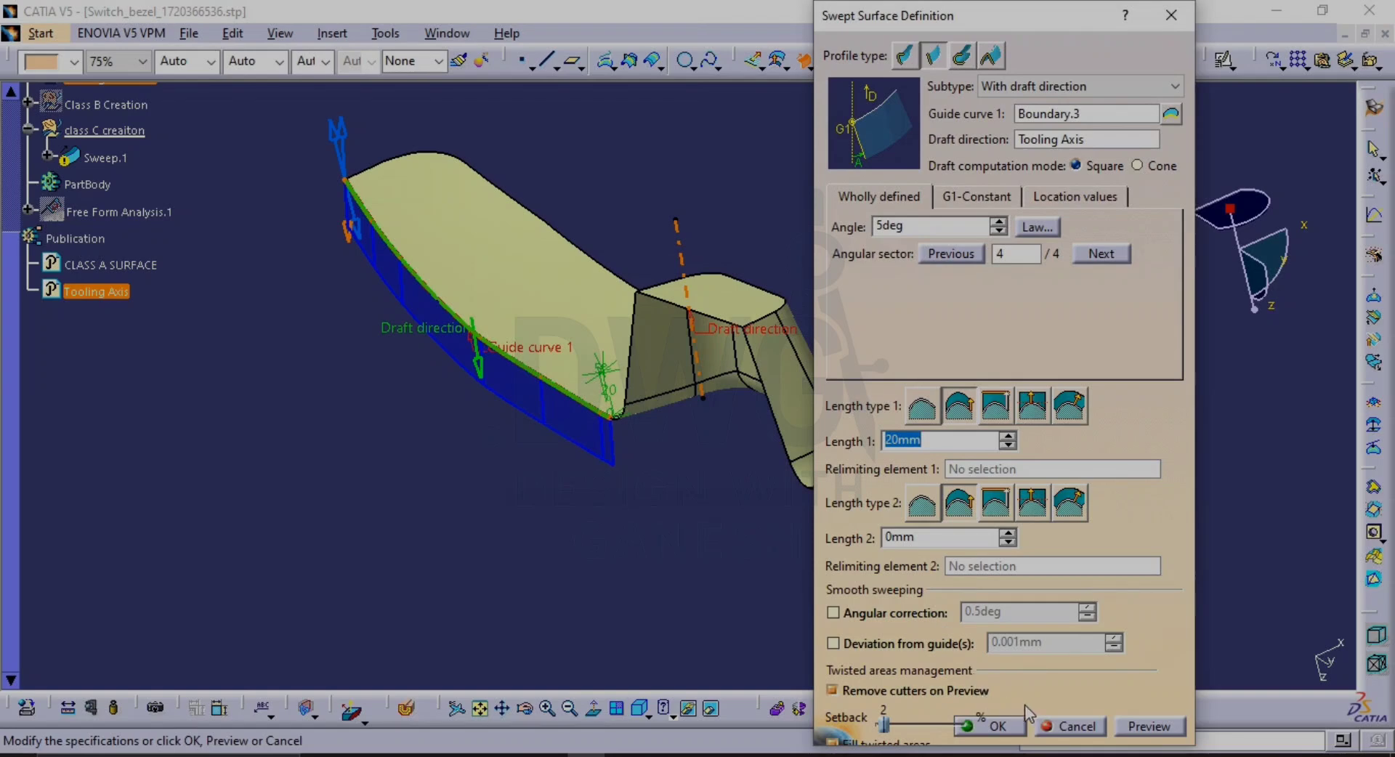
middle_click_drag(588, 412, 564, 323)
left_click(1065, 727)
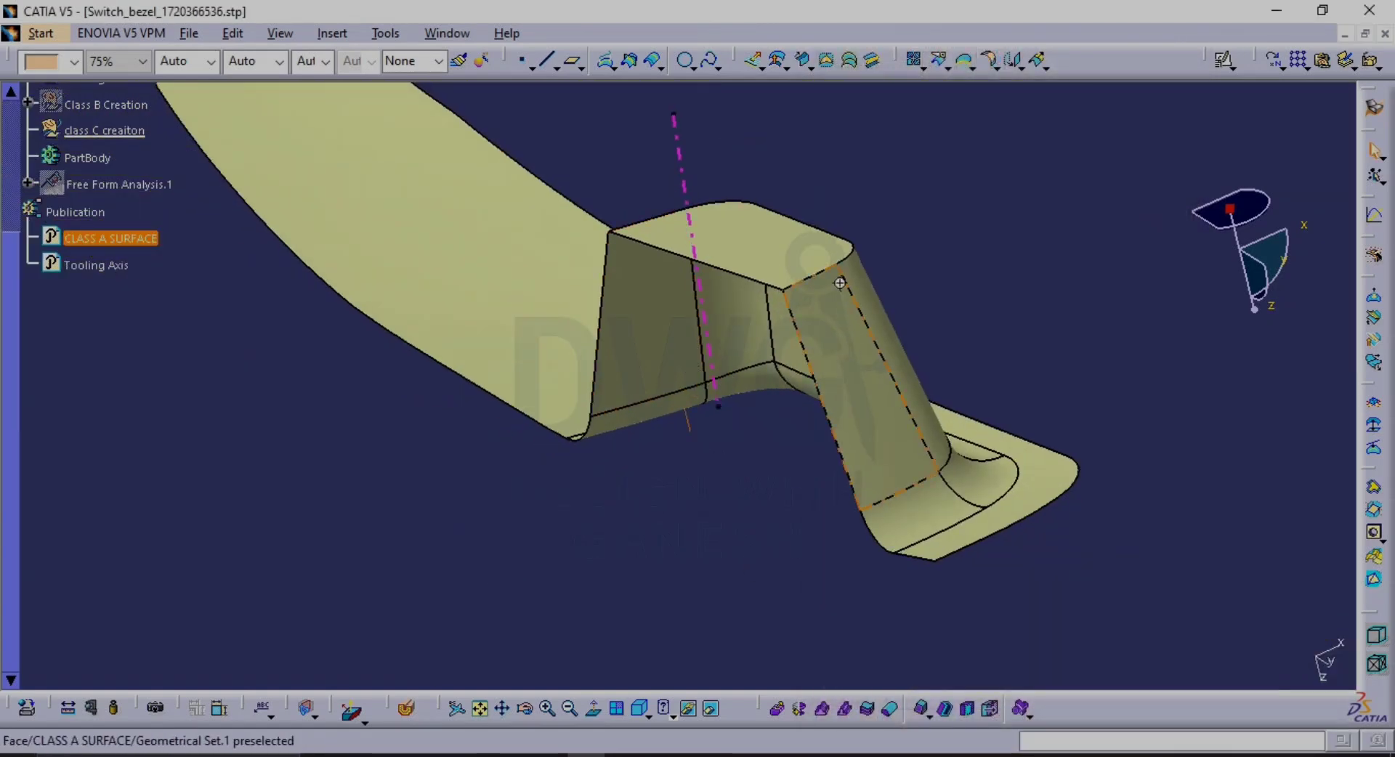
middle_click_drag(840, 283, 807, 471)
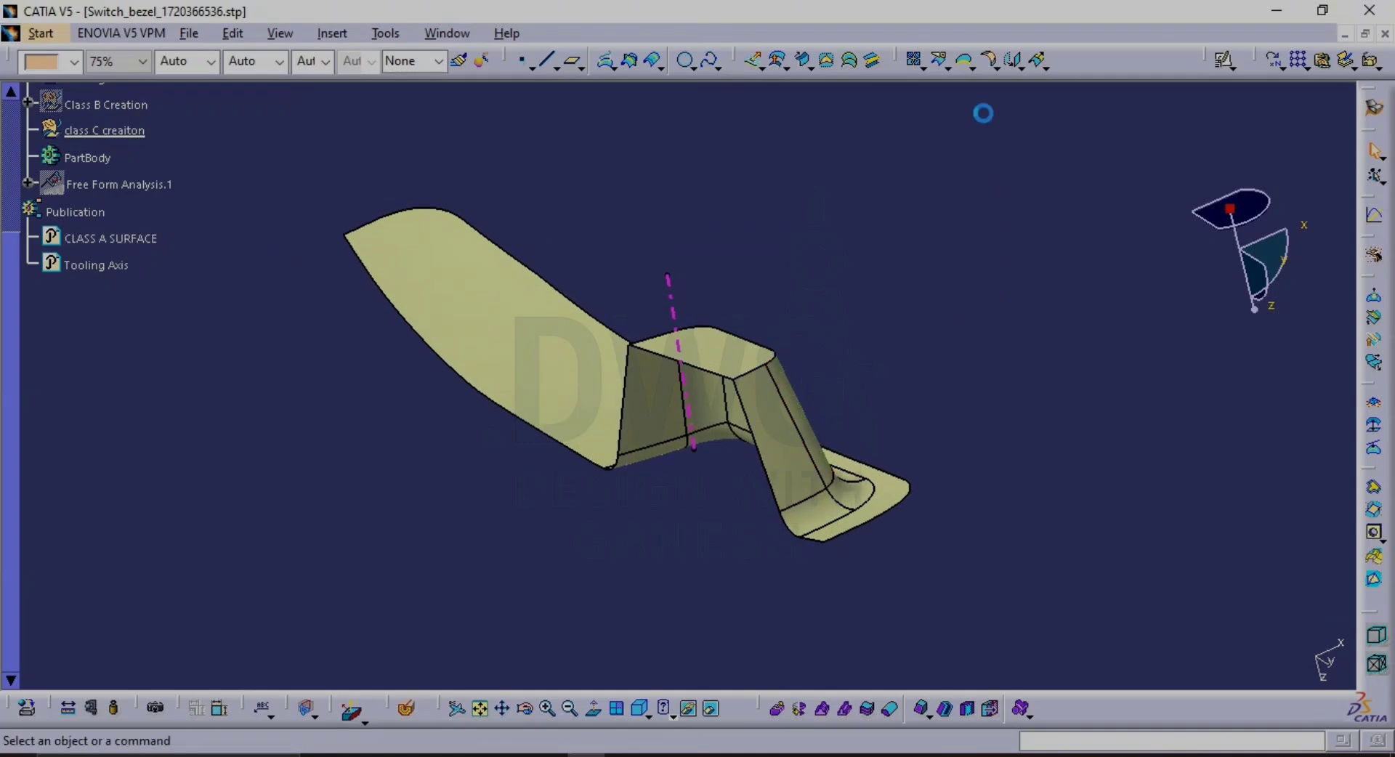
left_click(964, 61)
left_click(467, 306)
key("Escape")
Create a point-continuity boundary curve around the entire outer edge of CLASS A SURFACE without limits
left_click(961, 66)
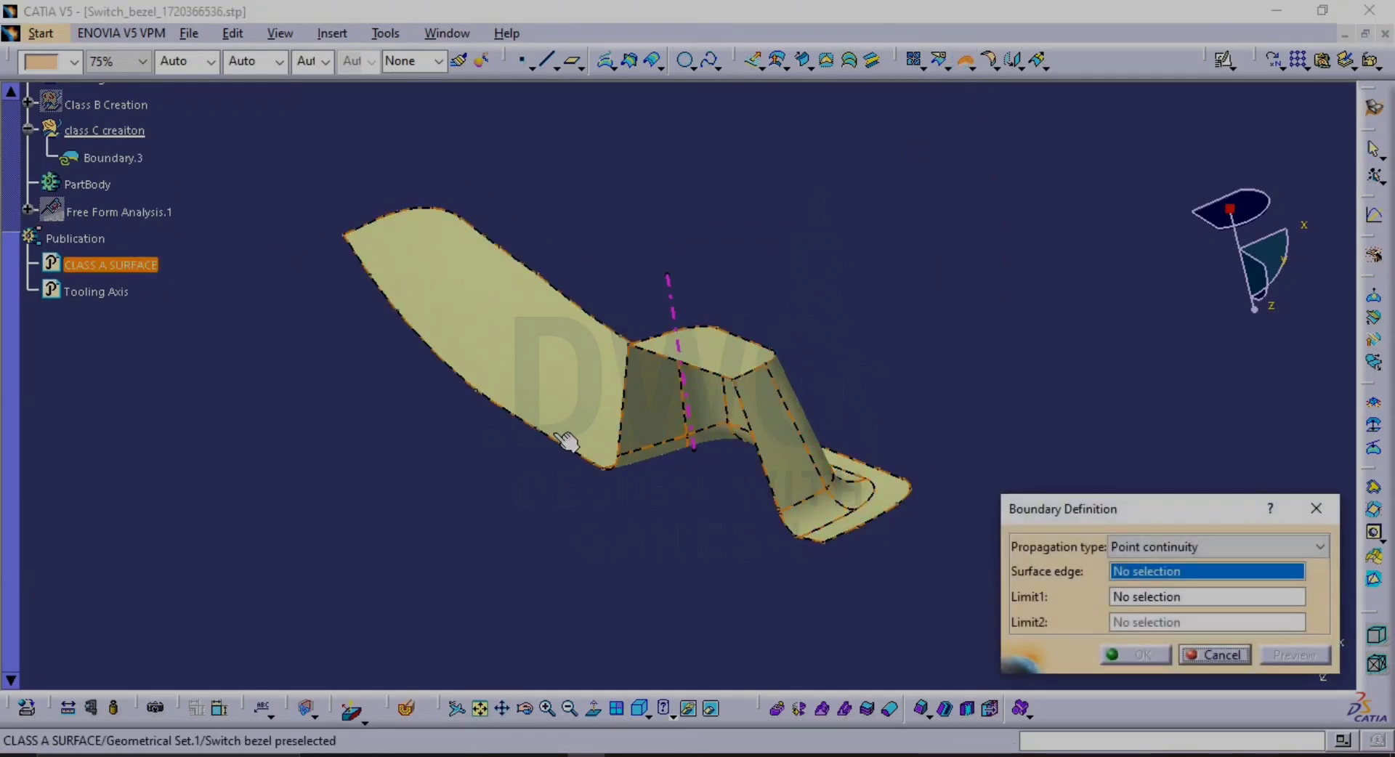
left_click(538, 428)
left_click(1111, 655)
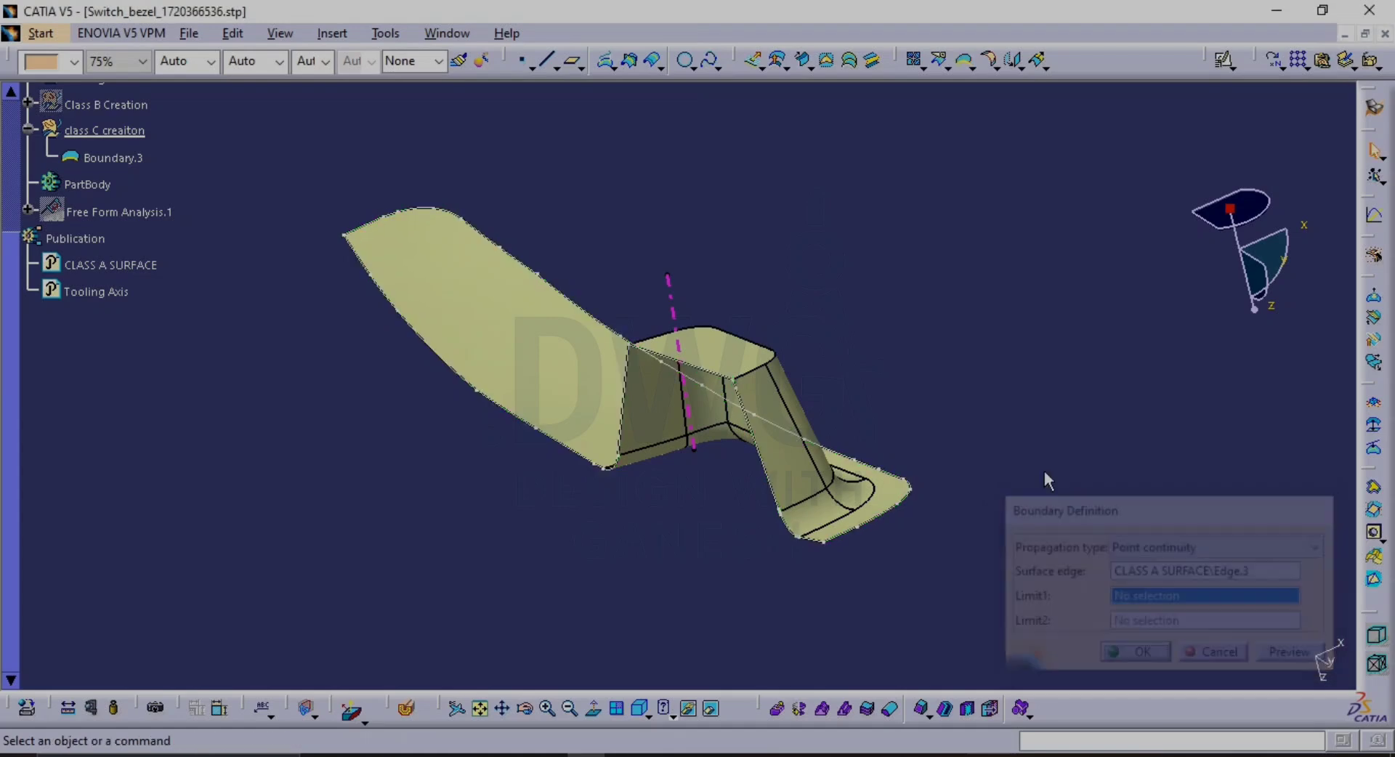
Smooth the new boundary curve using Curve Smooth with a maximum deviation of 0.1mm
left_click(942, 66)
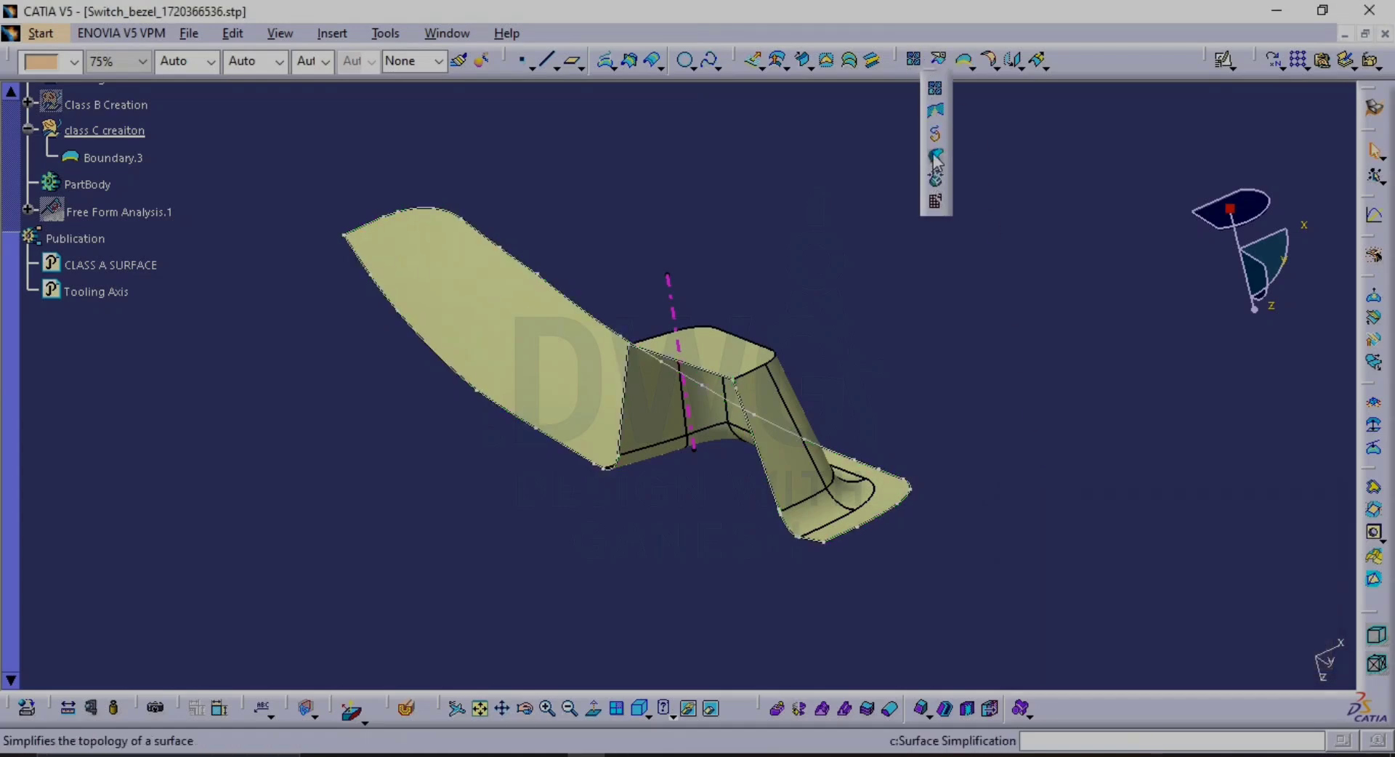
left_click(936, 136)
left_click(441, 368)
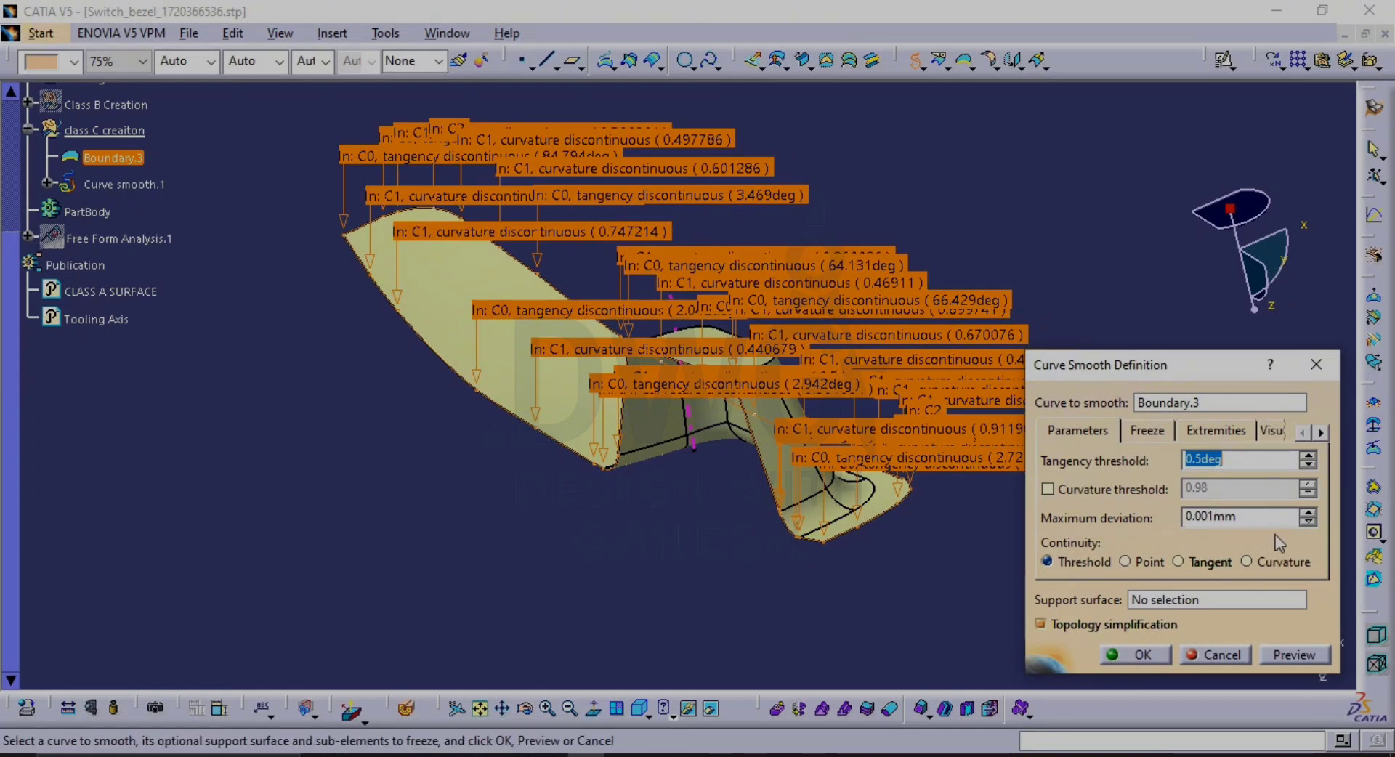
key("Tab")
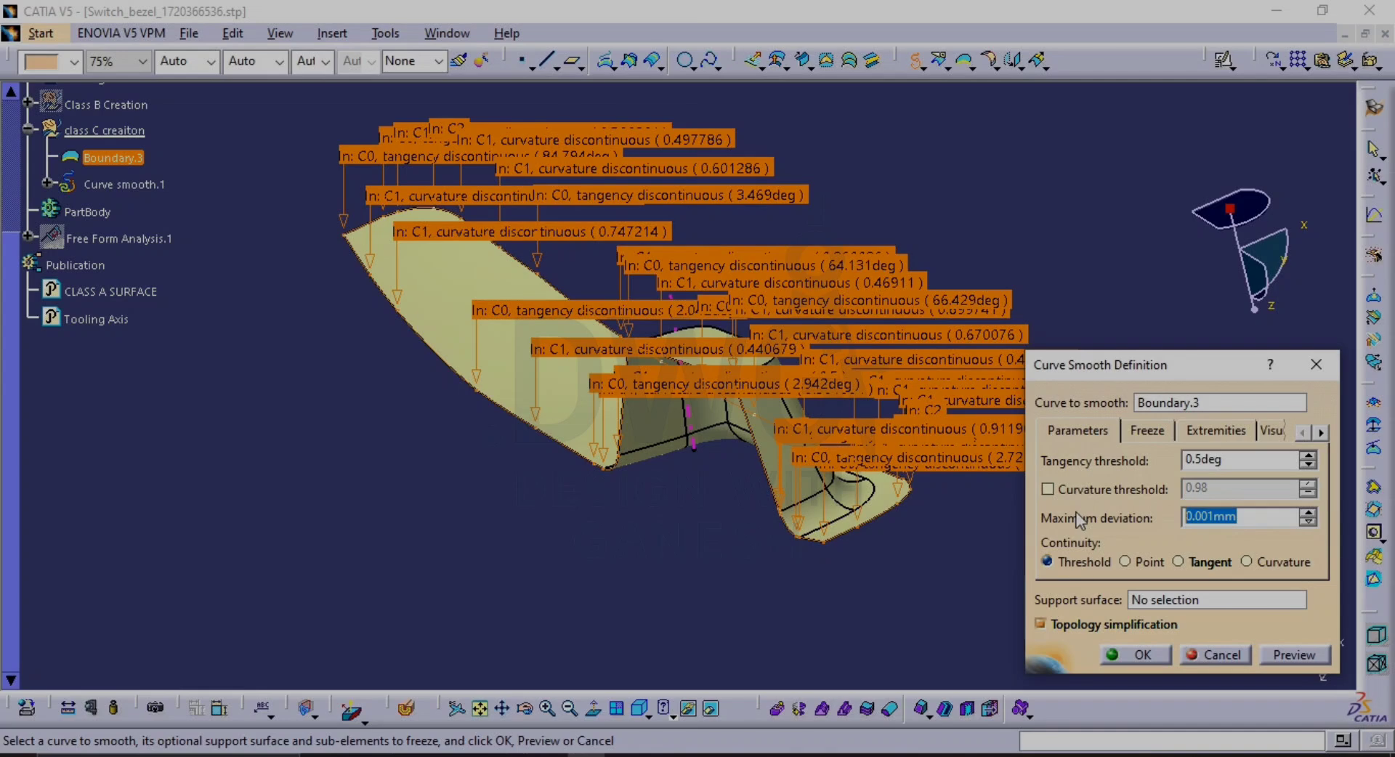
type(".1")
key("Return")
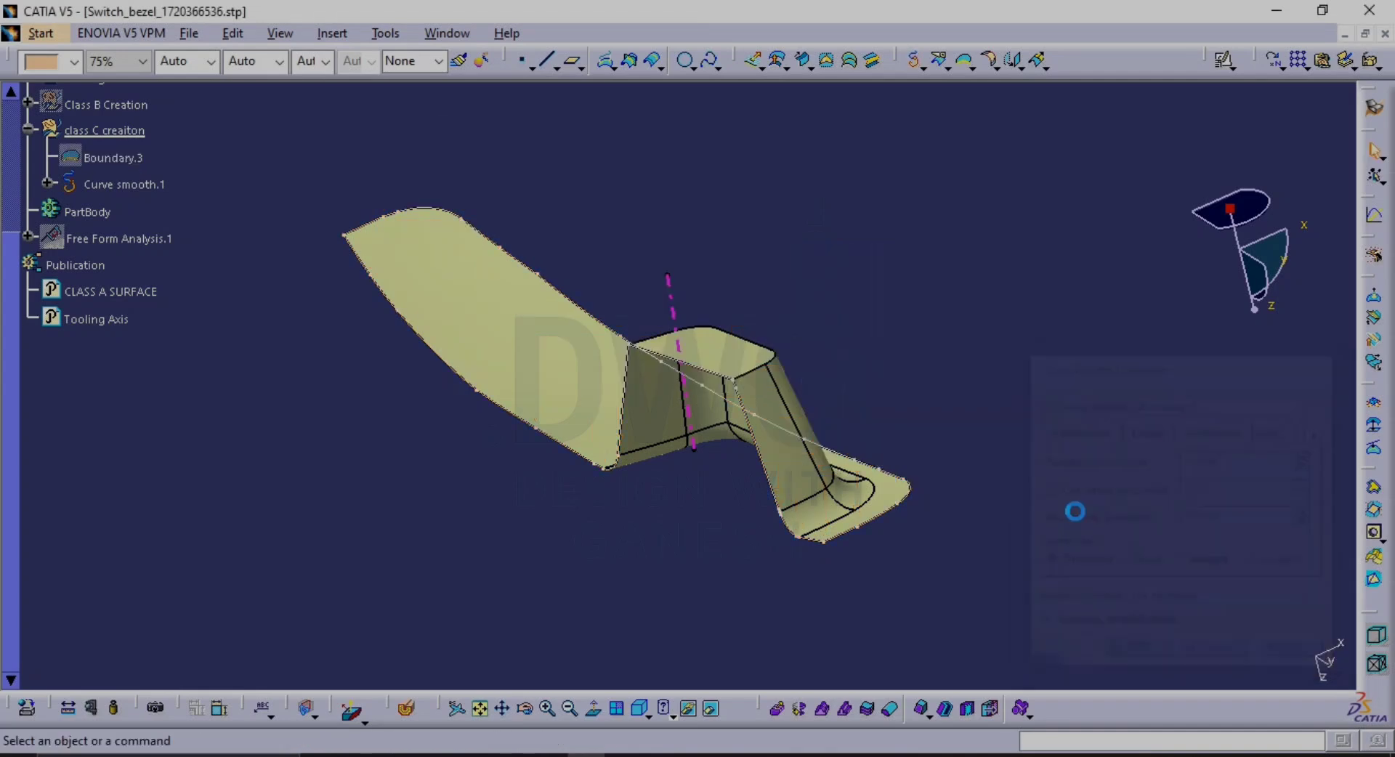
middle_click_drag(1076, 512, 1073, 515)
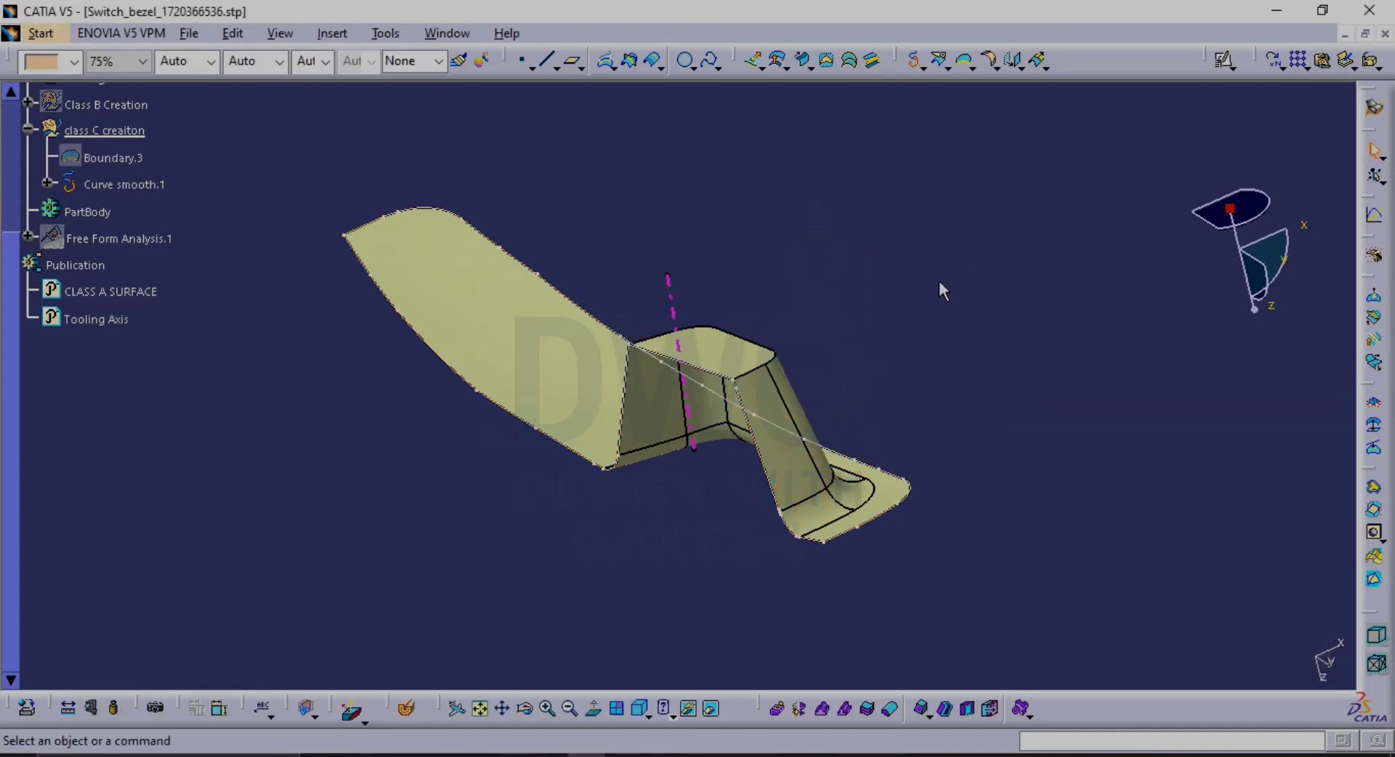
Try a draft-direction sweep of the smoothed curve along the Tooling Axis at 4deg, preview it, and cancel the definition
left_click(797, 58)
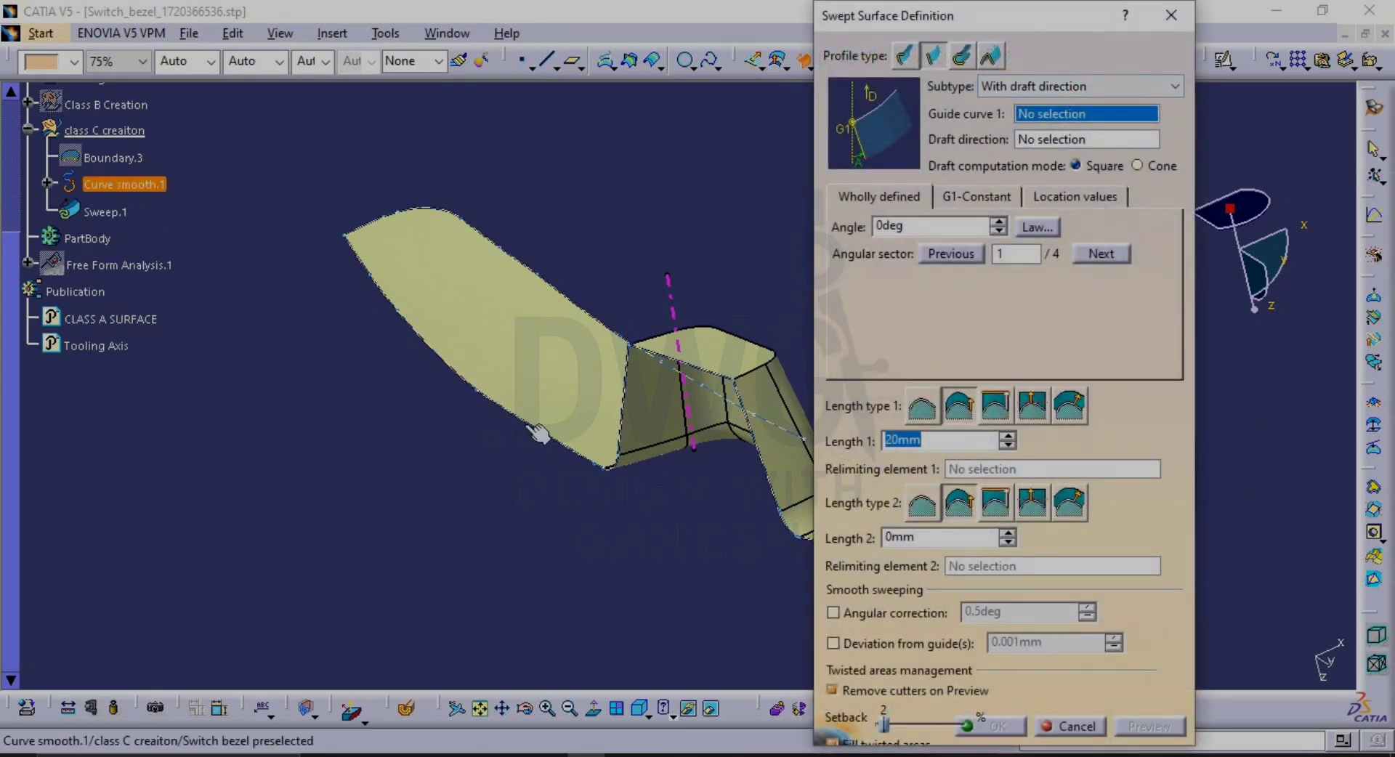
left_click(601, 429)
left_click(677, 305)
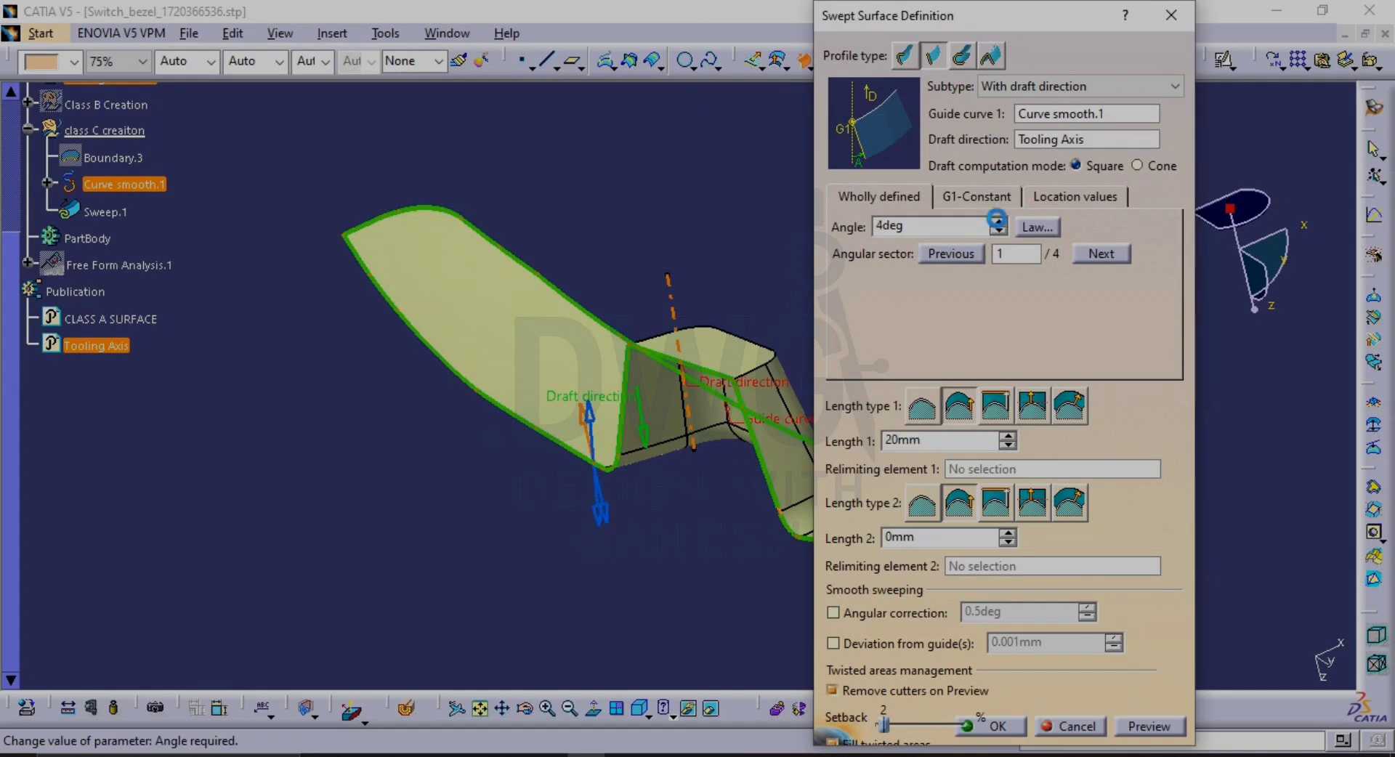
left_click(1151, 727)
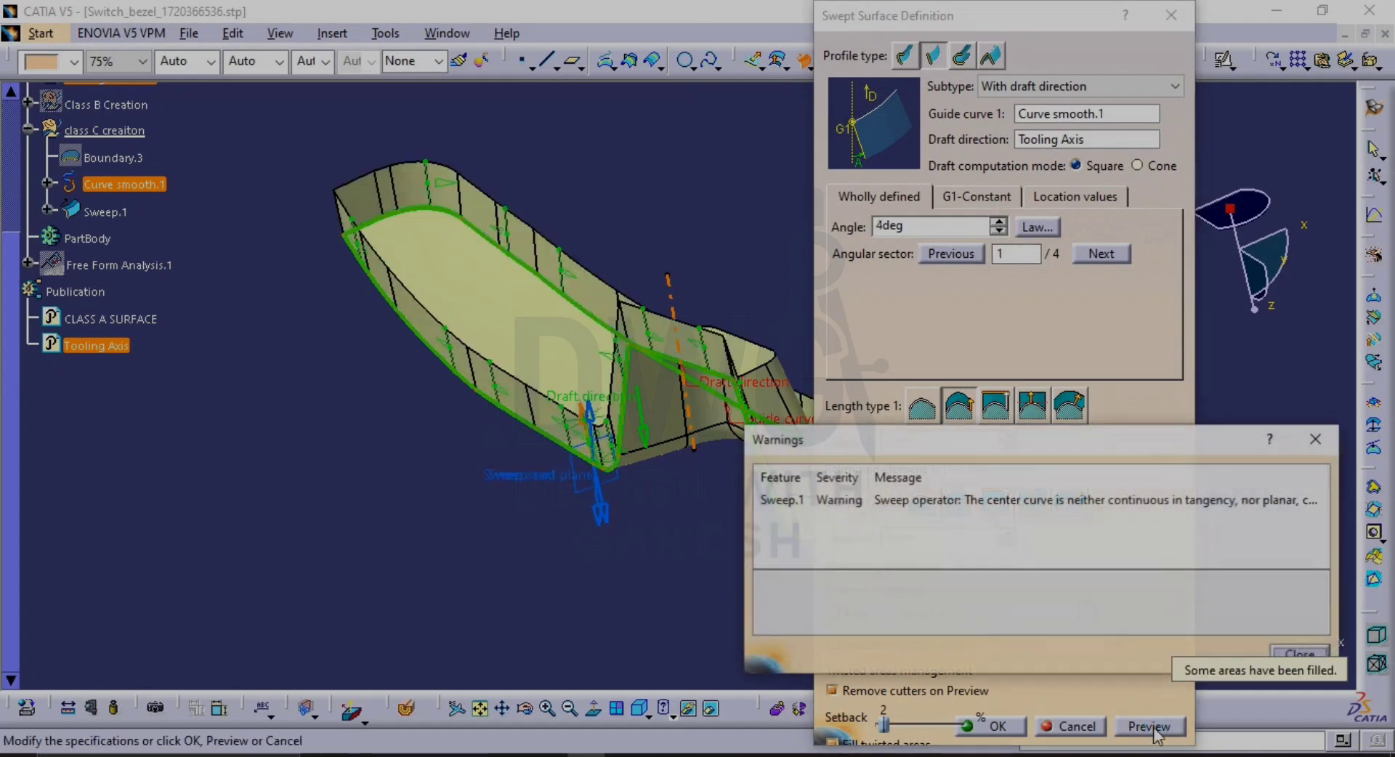
left_click(1292, 653)
key("Escape")
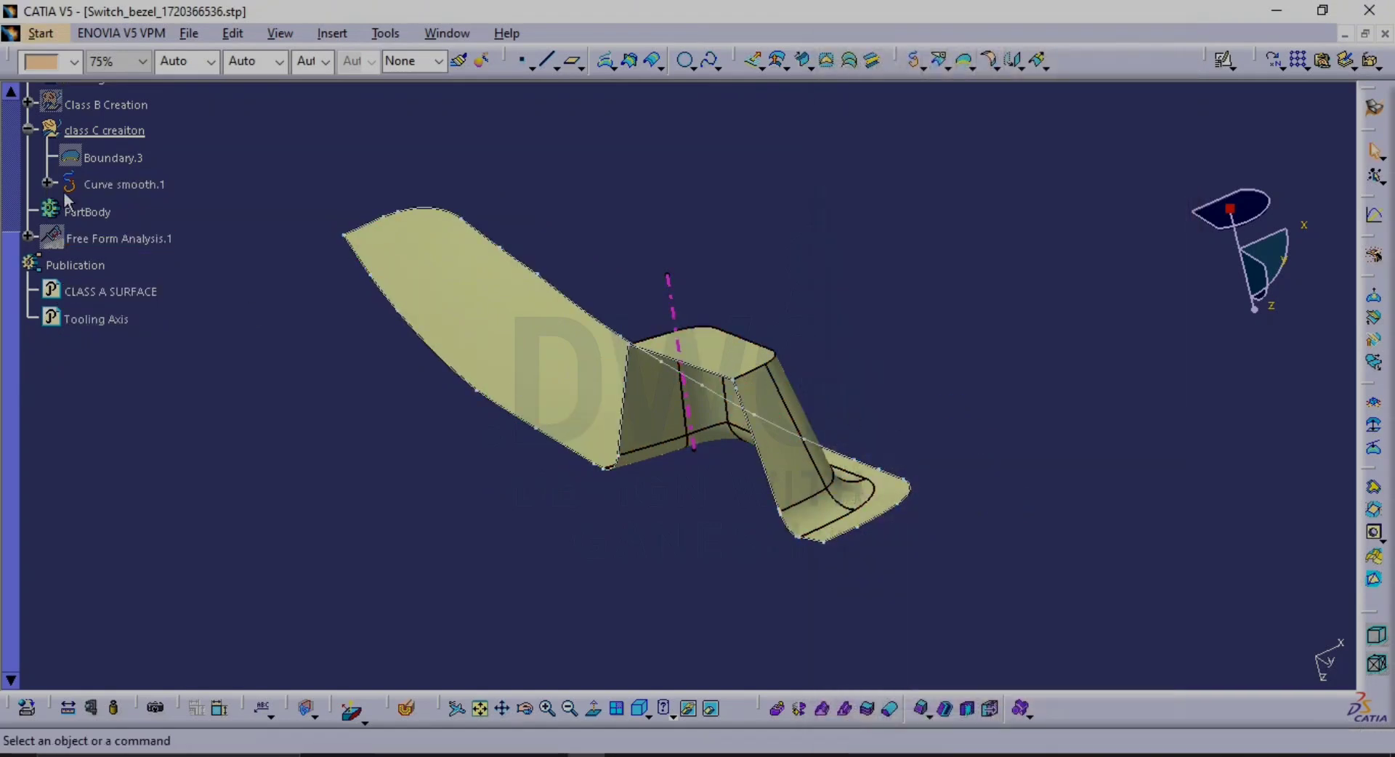
Delete the boundary curve from the class C set together with the smoothed curve that depends on it
left_click(124, 161)
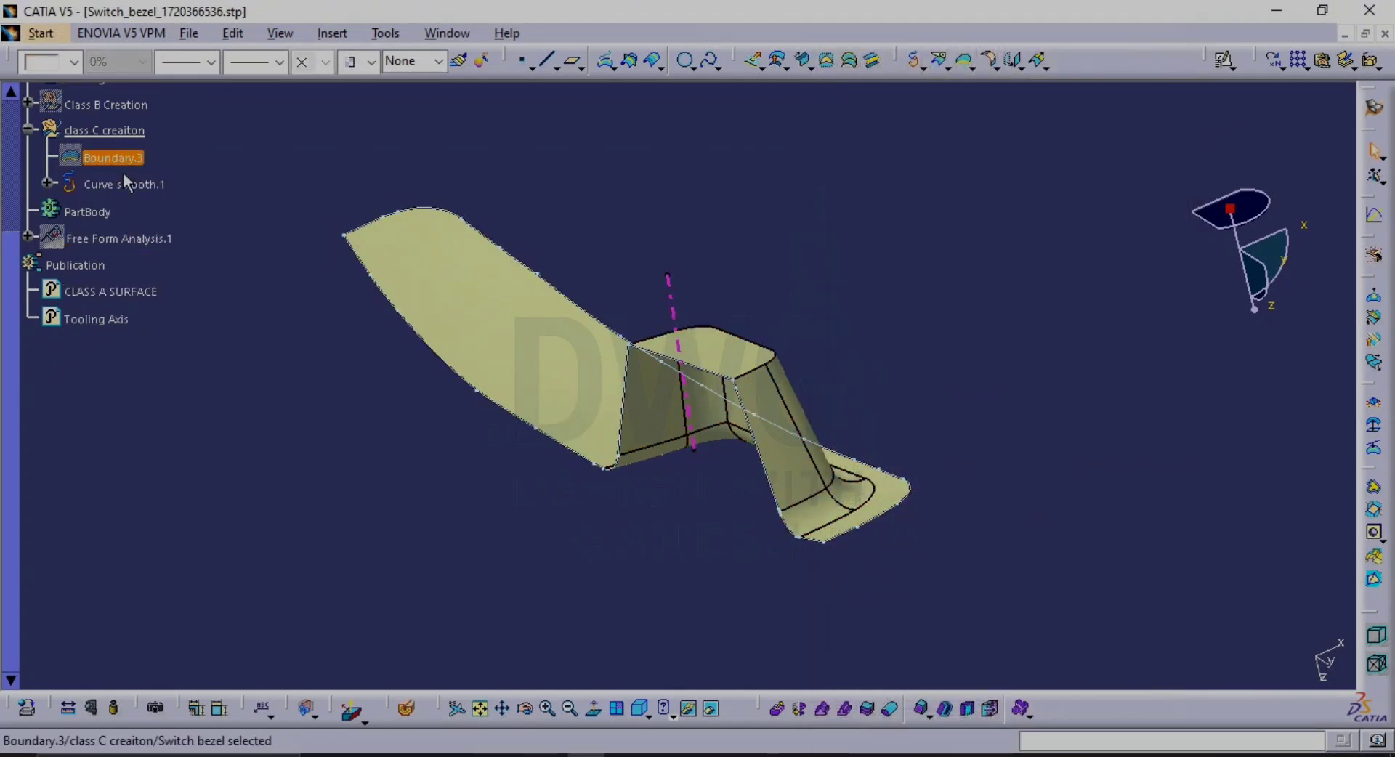
key("Delete")
key("Return")
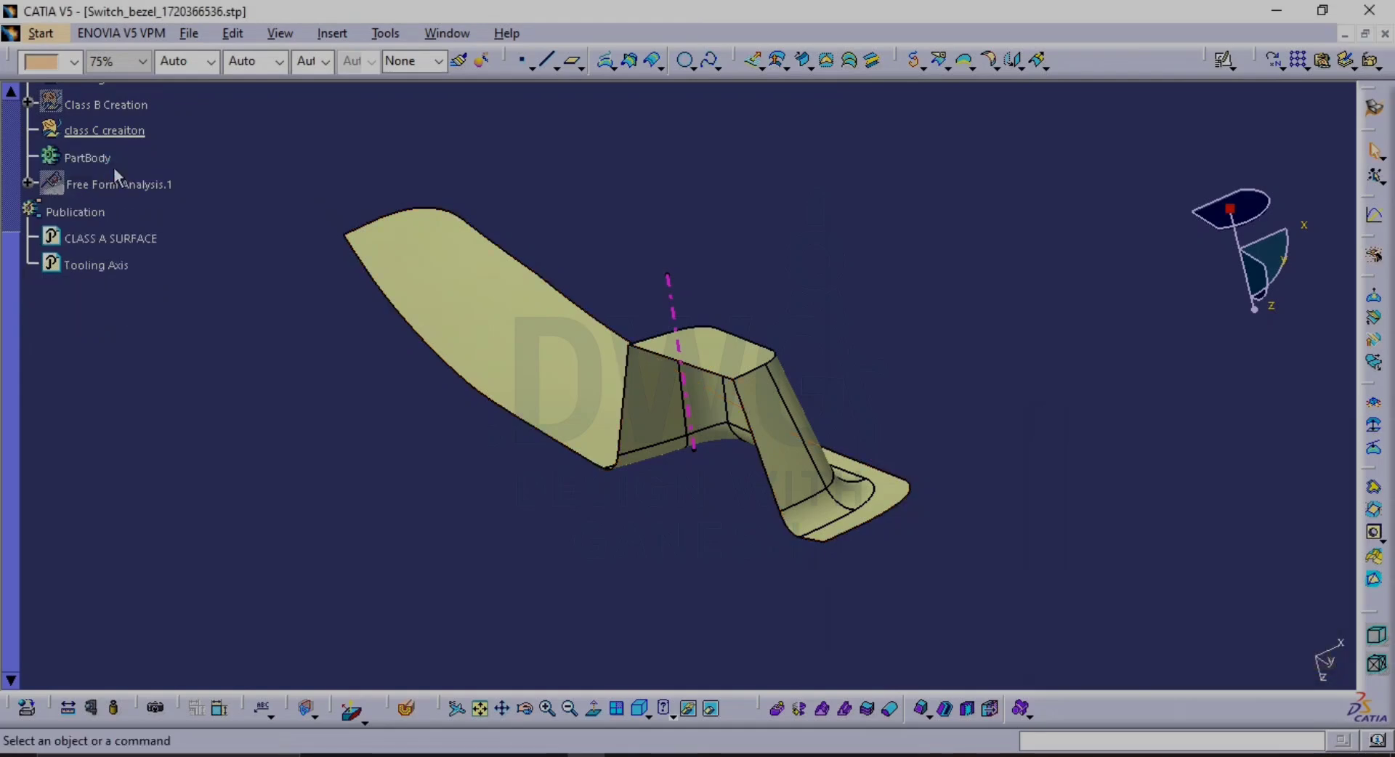
left_click(963, 63)
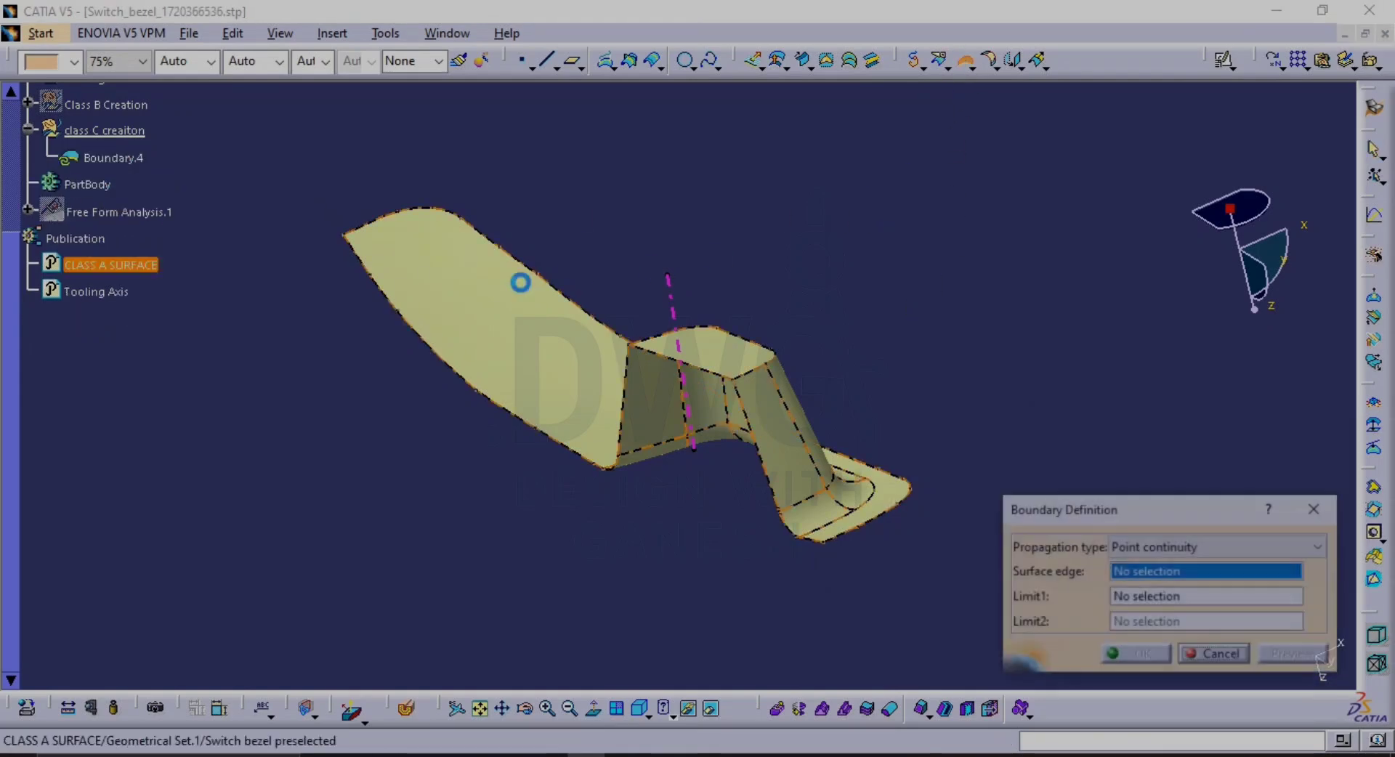
left_click(491, 301)
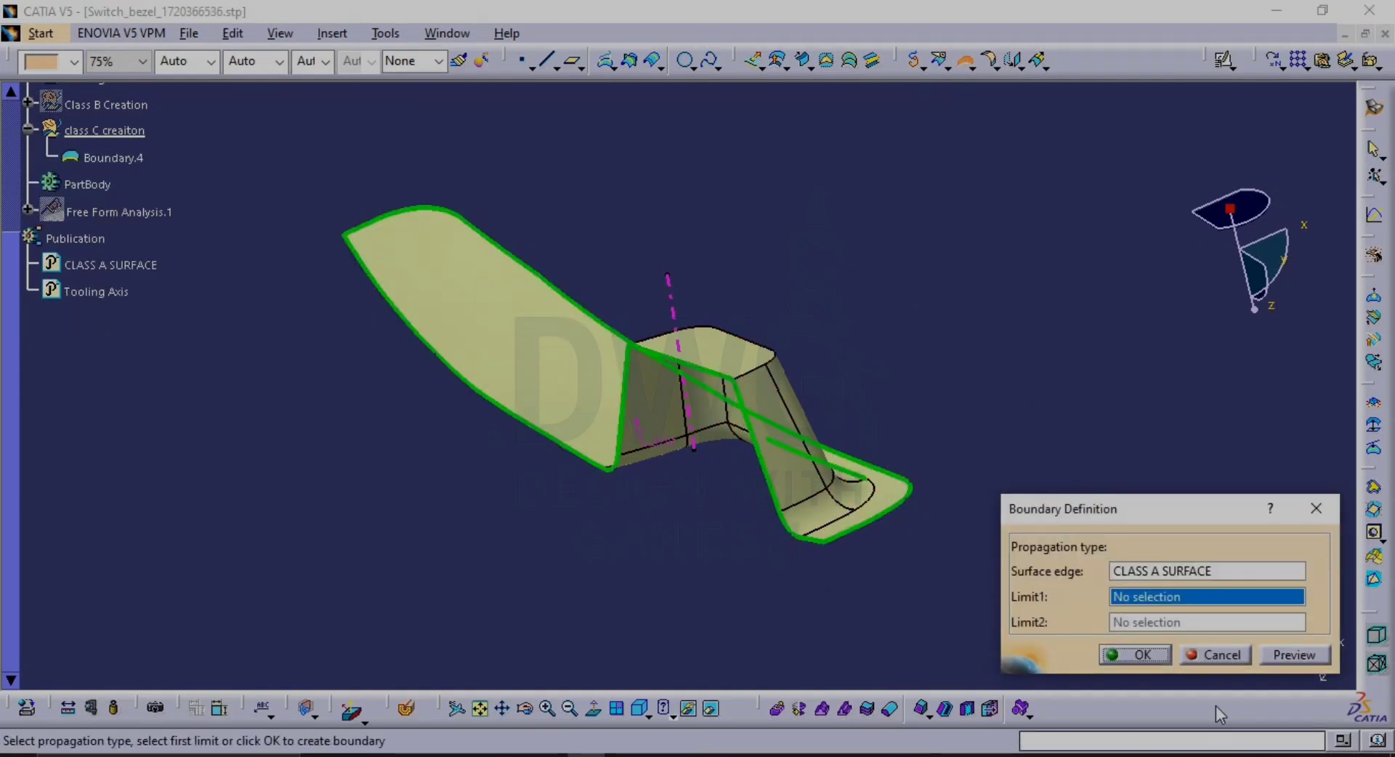
left_click(1214, 655)
Create a point-continuity boundary from an outer edge of CLASS A SURFACE without limits, and choose it as the curve for Curve Smooth
left_click(958, 61)
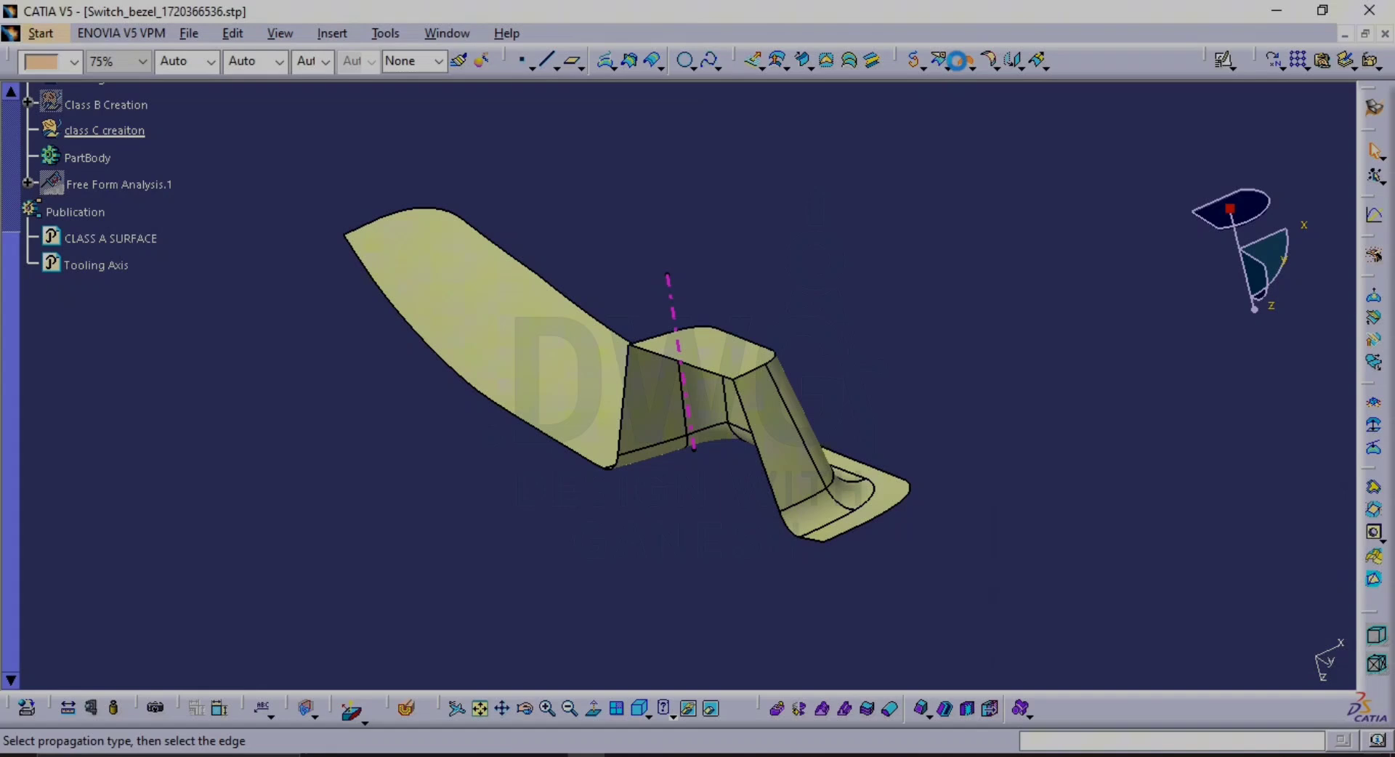
left_click(473, 379)
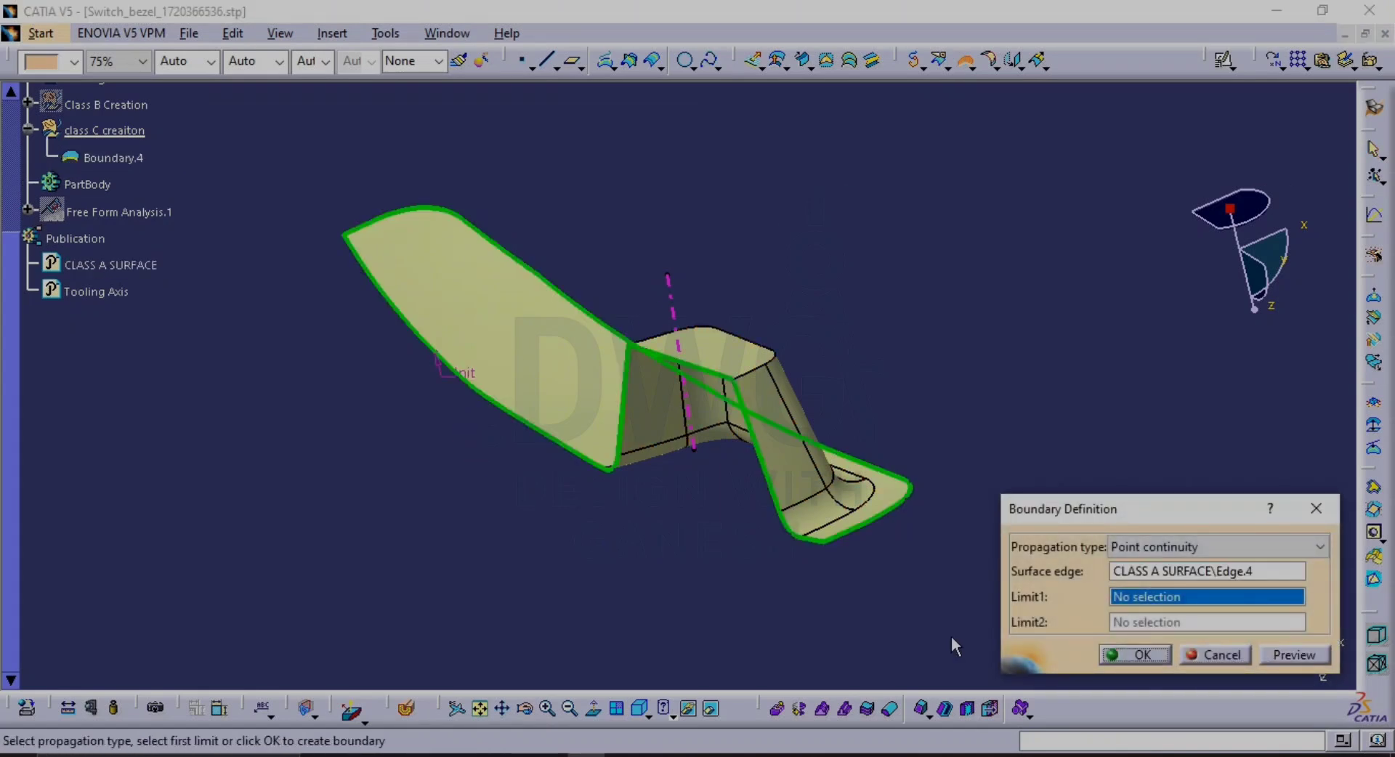
left_click(1147, 657)
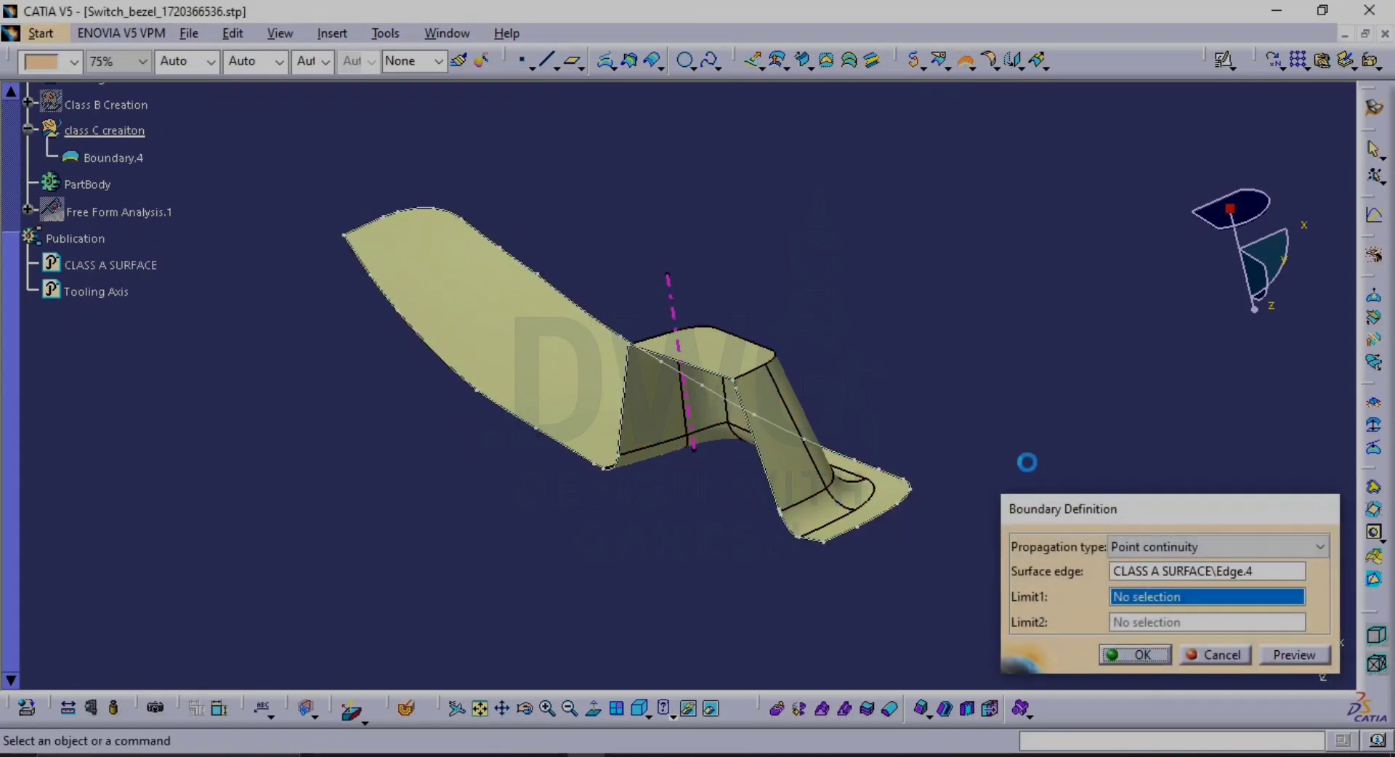
left_click(914, 59)
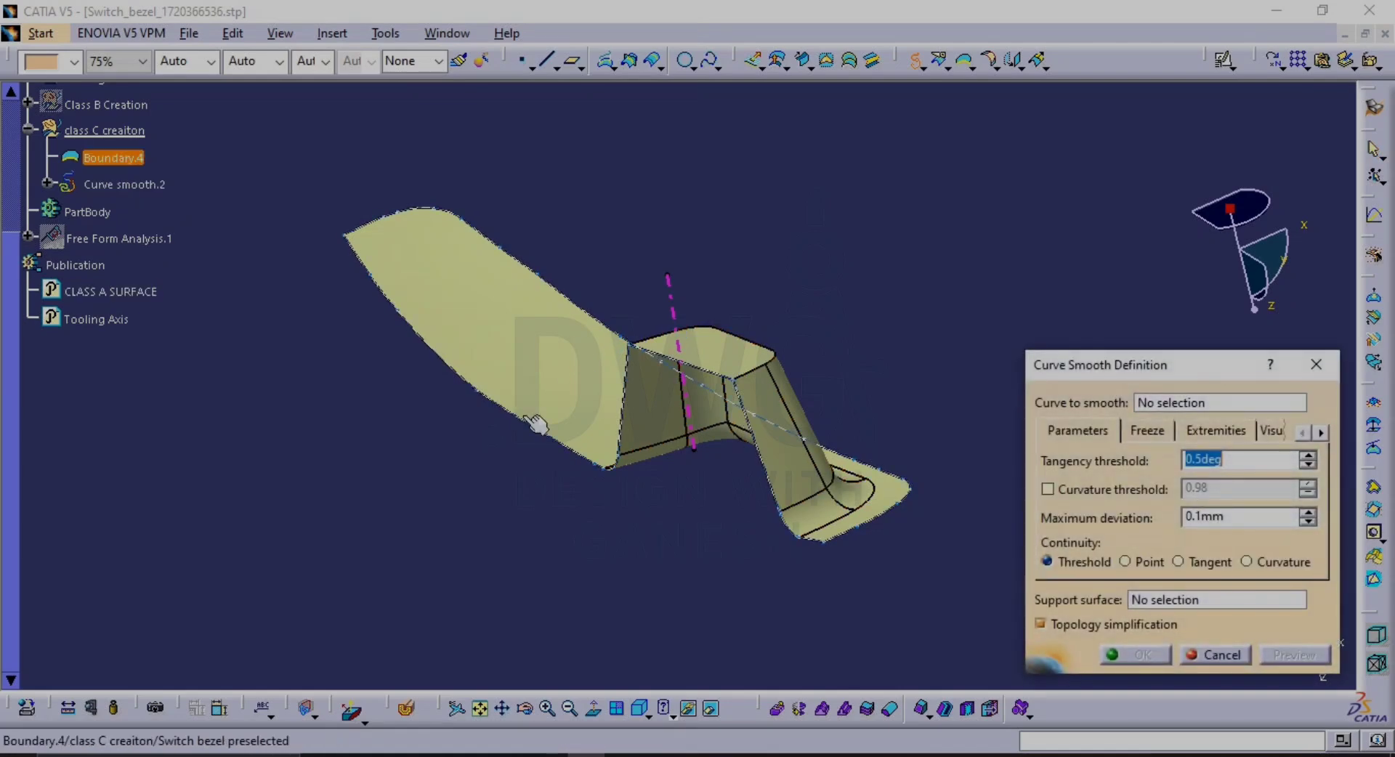
left_click(514, 415)
Examine the tangency and curvature discontinuities marked along the boundary, especially around the lower rounded corner of the large face
middle_click_drag(730, 442, 901, 207)
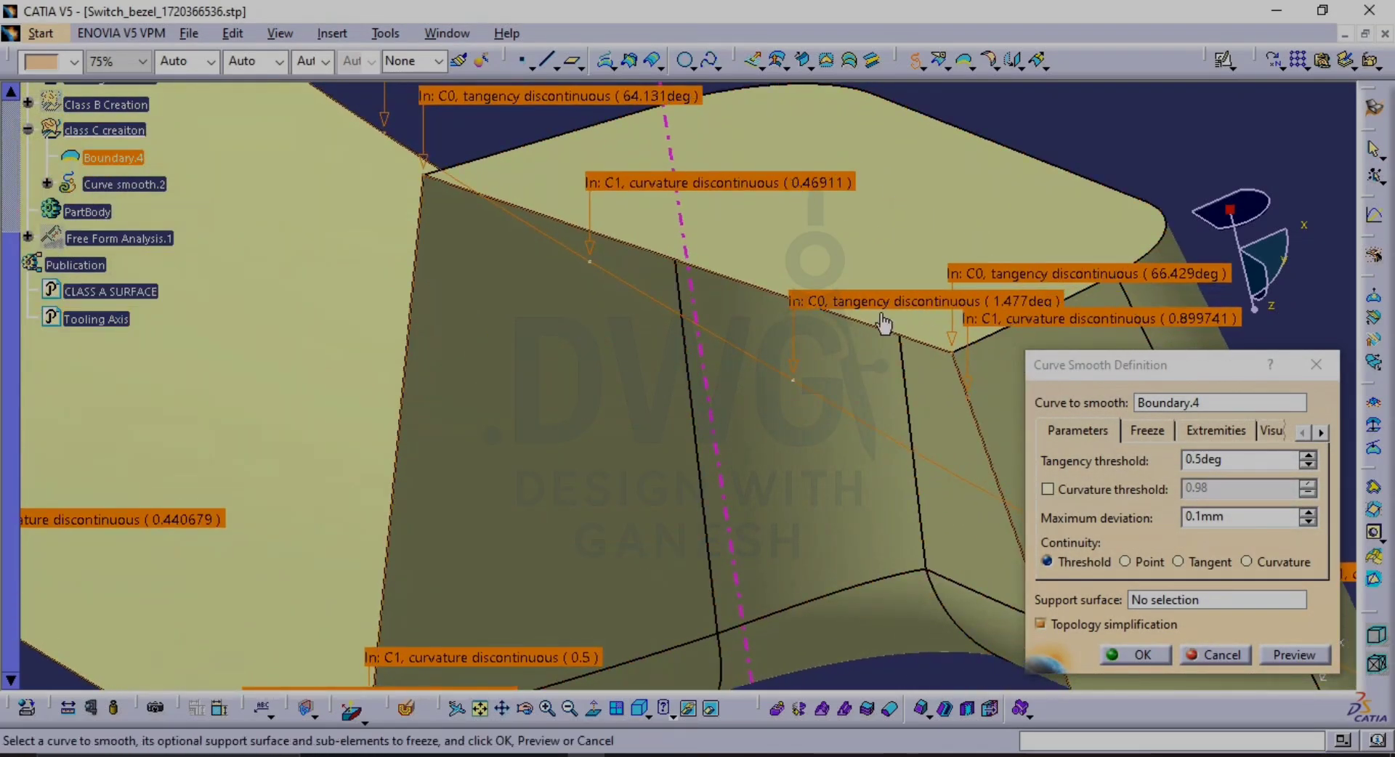
middle_click_drag(868, 313, 641, 227)
middle_click_drag(816, 298, 916, 159)
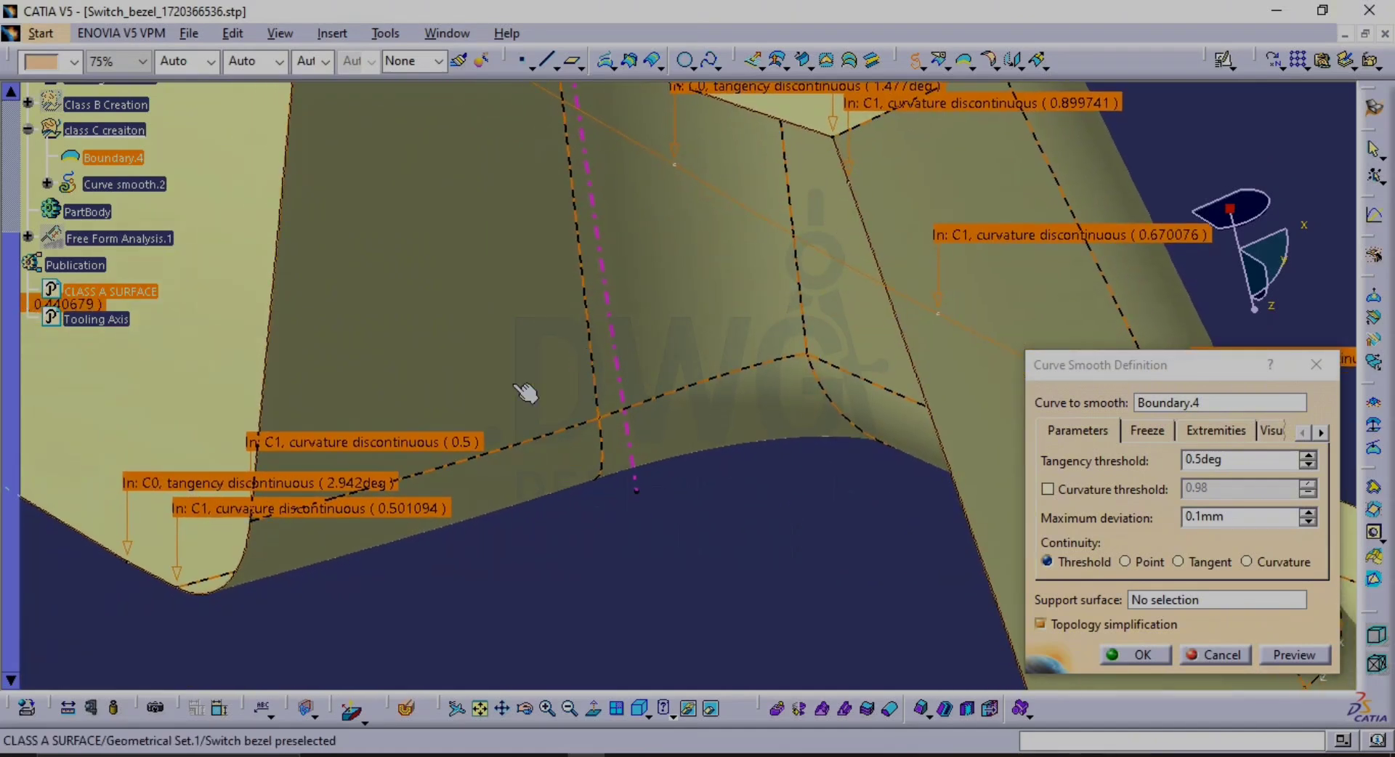
middle_click_drag(526, 392, 656, 358)
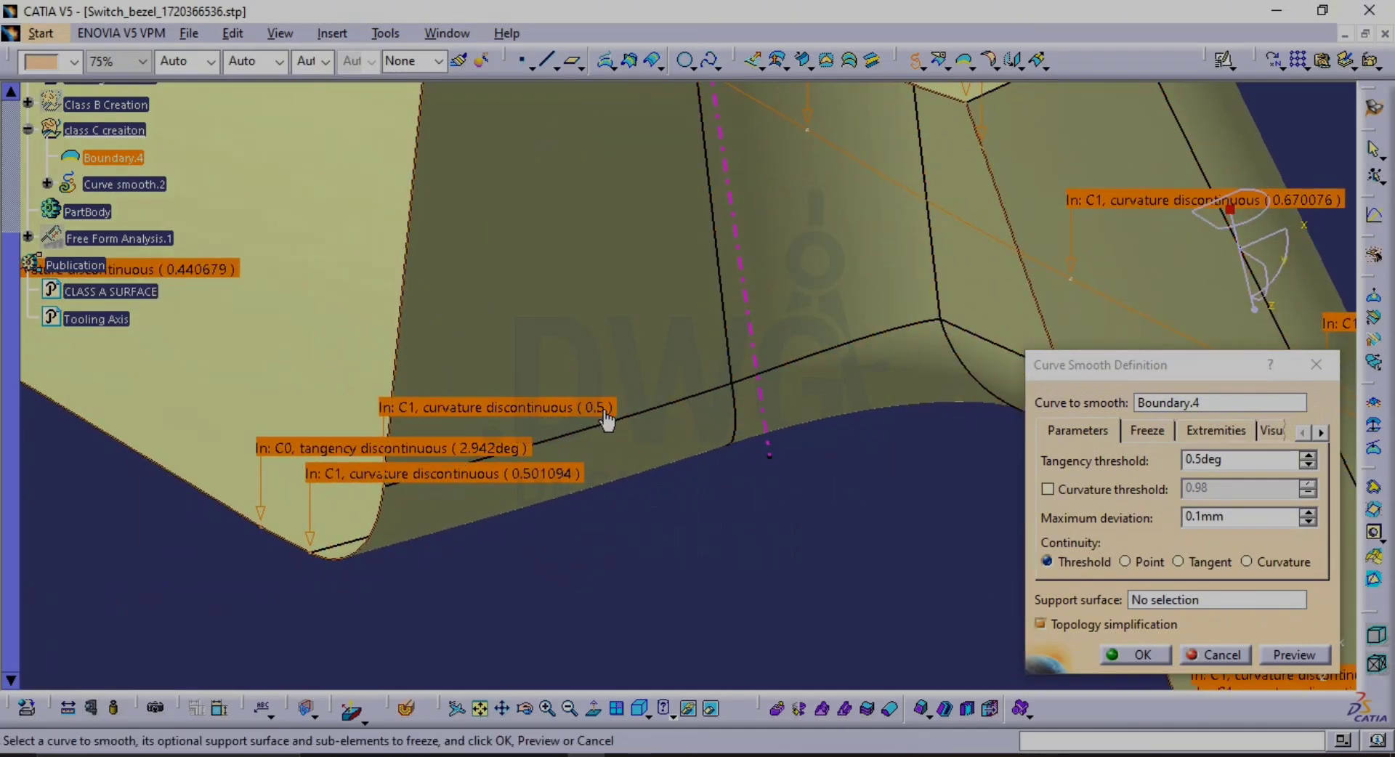
middle_click_drag(256, 563, 284, 341)
middle_click_drag(375, 436, 1087, 237)
middle_click_drag(440, 513, 675, 369)
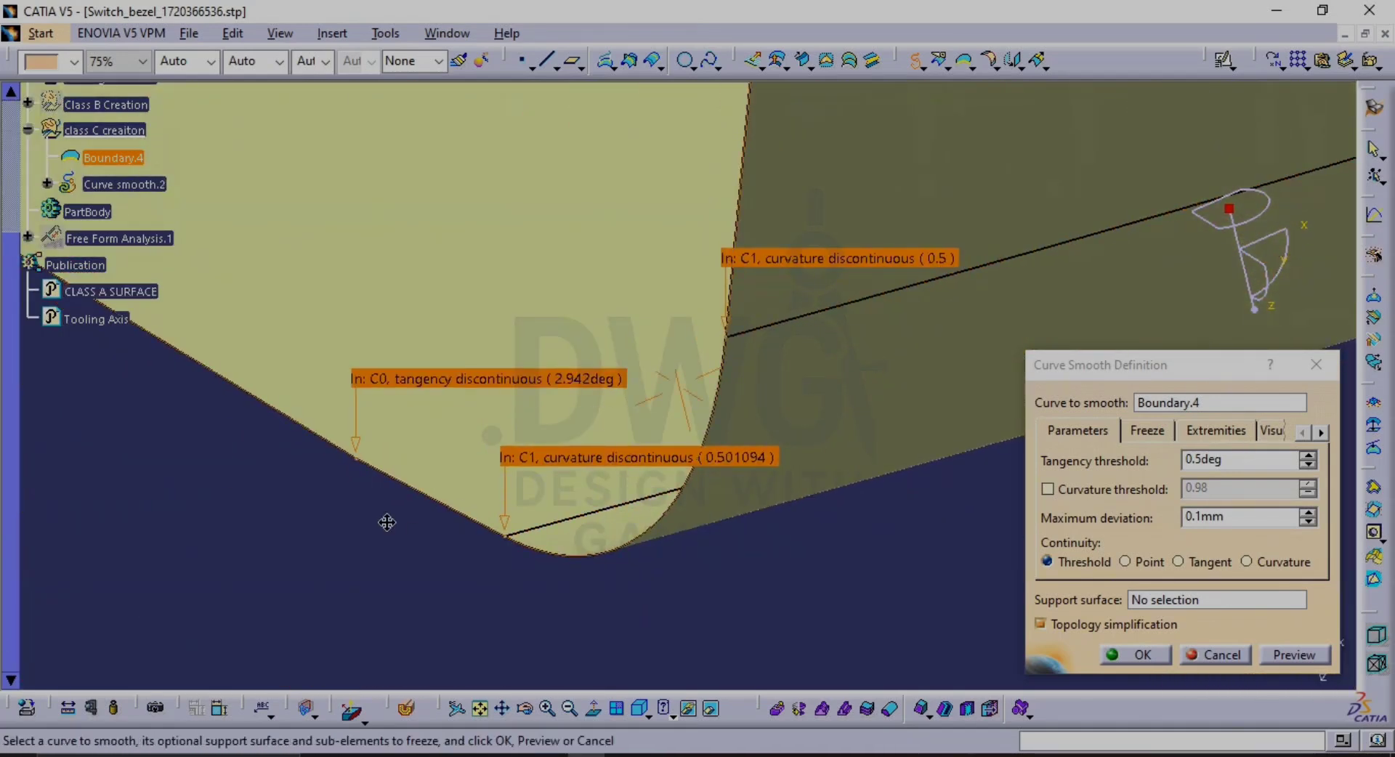
middle_click_drag(386, 523, 911, 554)
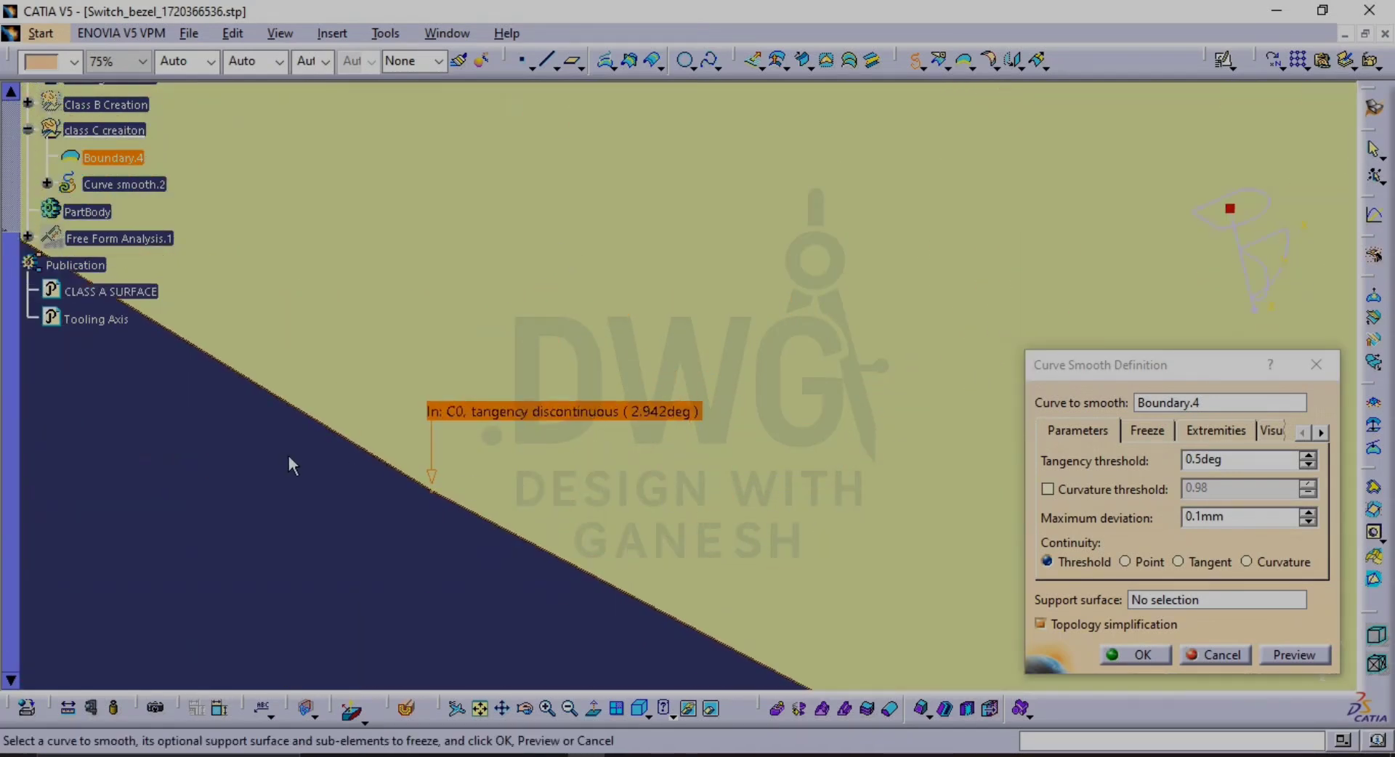
middle_click_drag(433, 504, 467, 361)
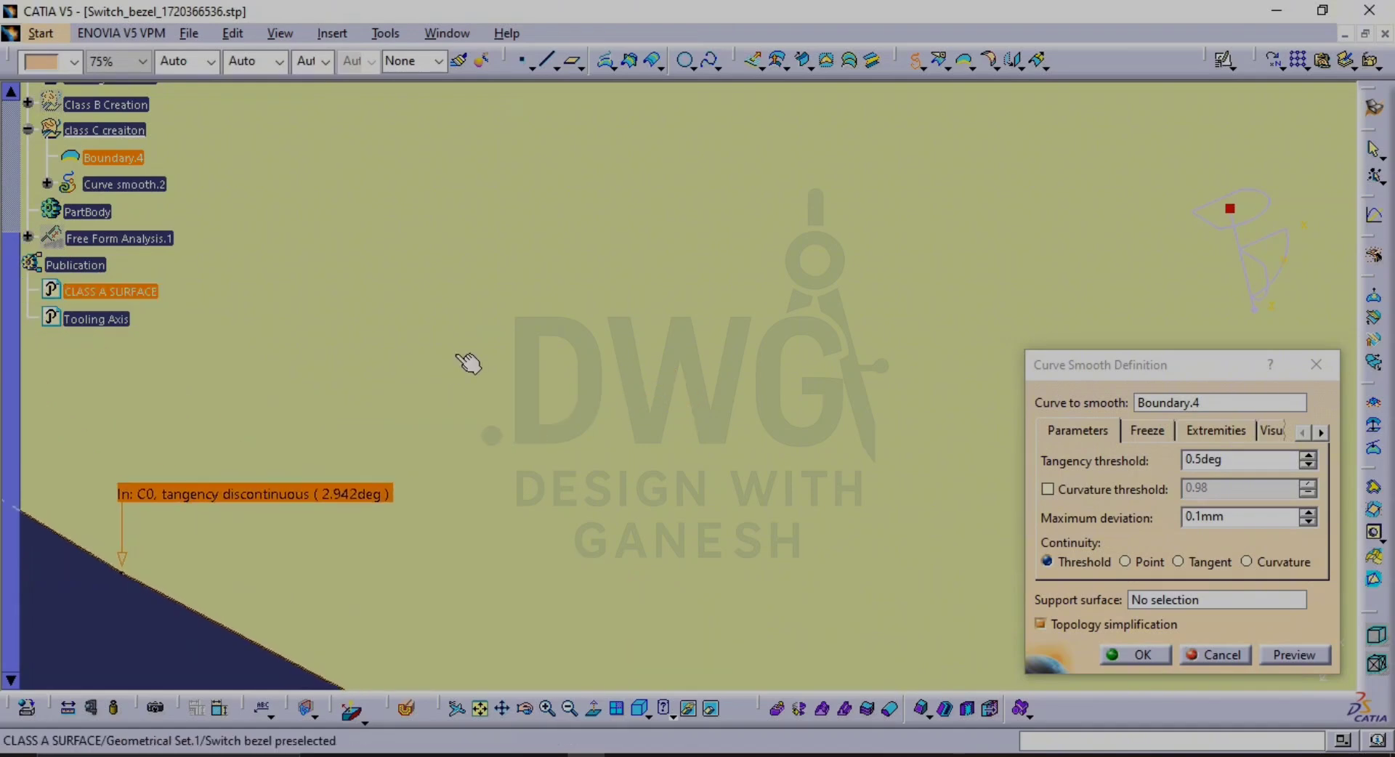
middle_click_drag(336, 501, 547, 426)
middle_click_drag(258, 558, 293, 521)
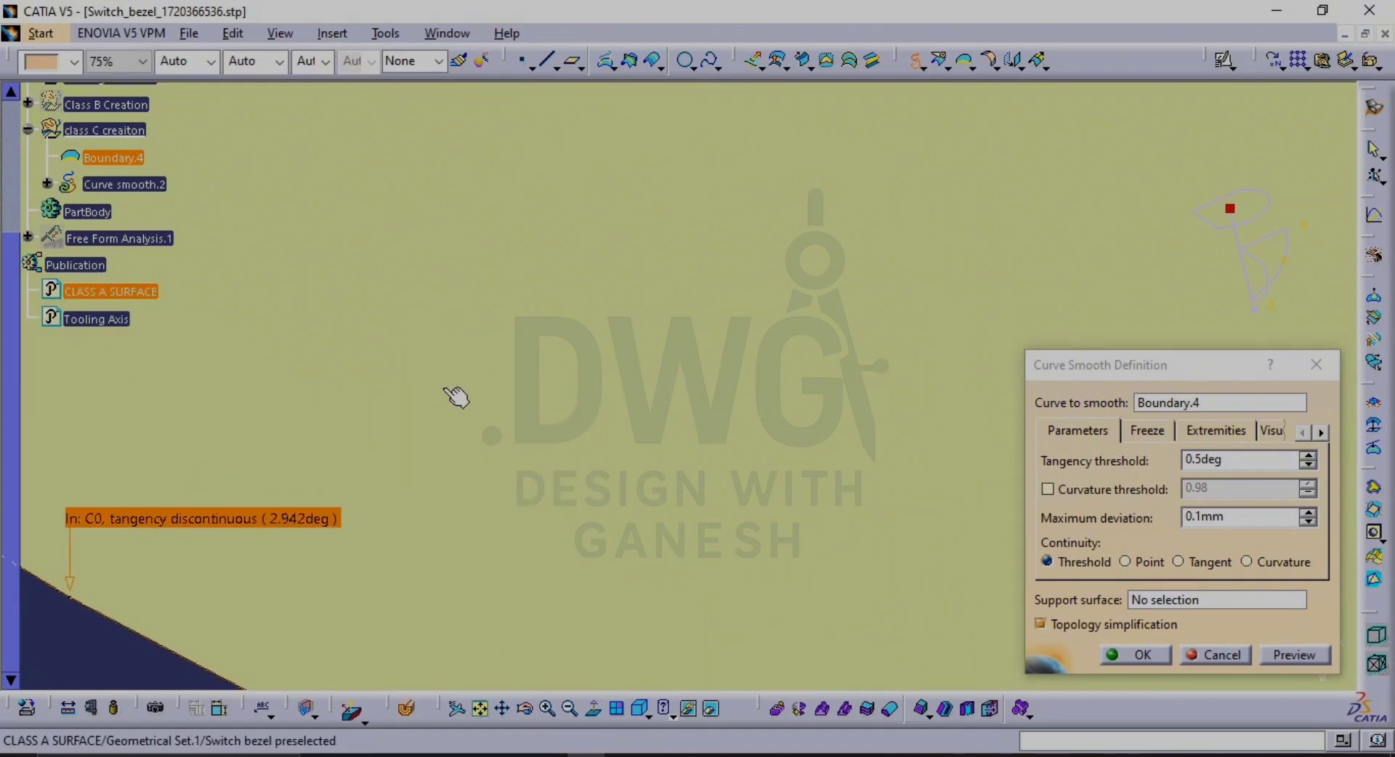
middle_click_drag(479, 386, 552, 665)
middle_click_drag(739, 259, 473, 337)
middle_click_drag(554, 271, 517, 534)
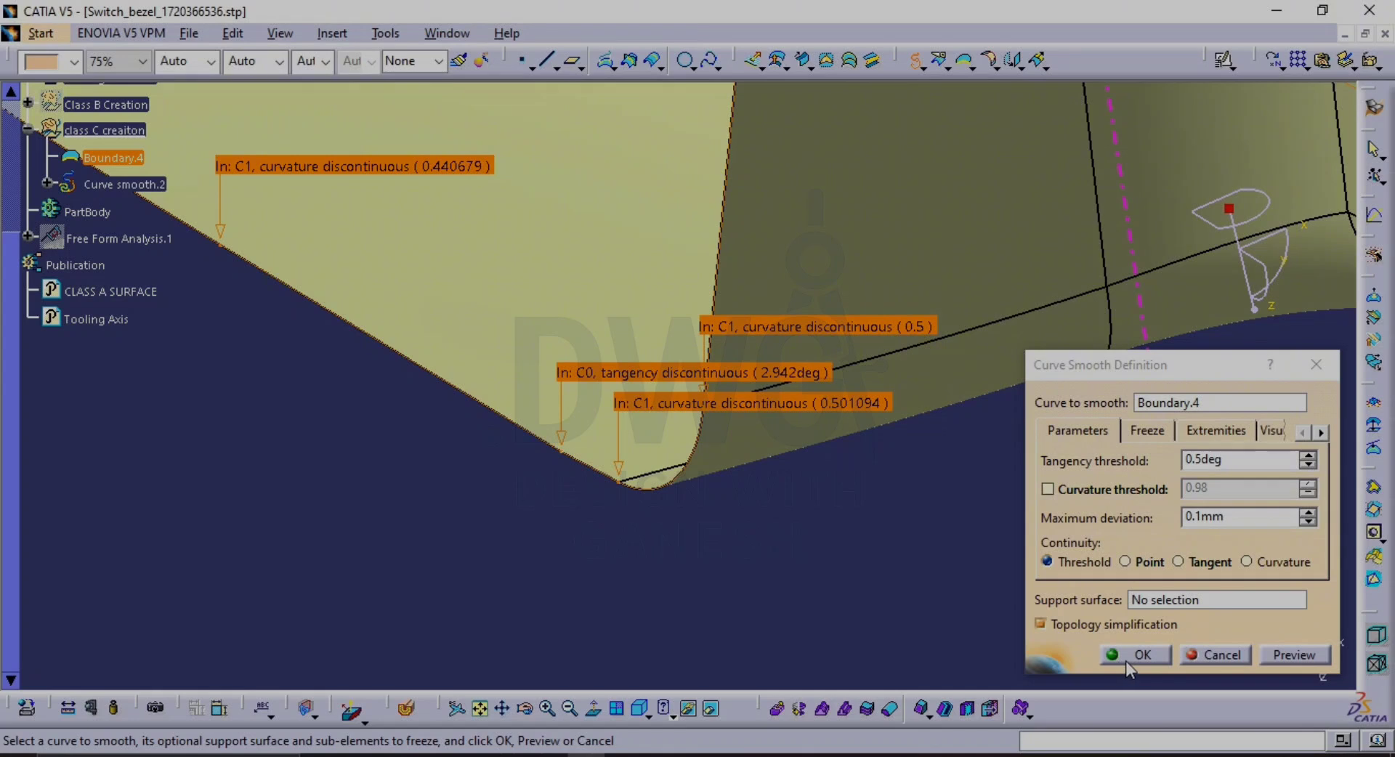
Smooth the boundary with Curvature continuity and a maximum deviation of 0.1mm, previewing the erased vertices before creating the curve
left_click(1267, 564)
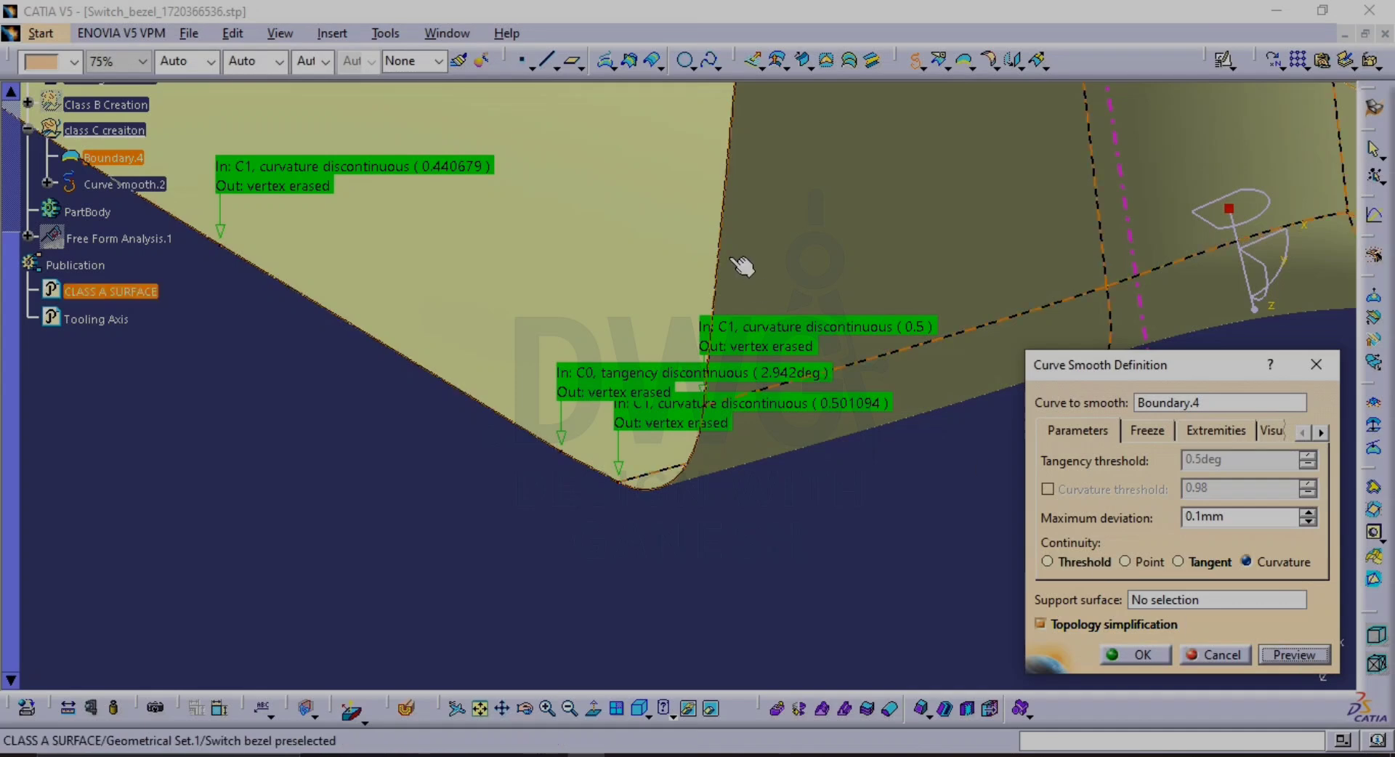
middle_click_drag(735, 267, 715, 617, "ctrl")
mouse_move(695, 300)
middle_mouse_down("ctrl")
mouse_move(712, 246)
mouse_move(682, 316)
middle_mouse_up("ctrl")
left_click(1122, 653)
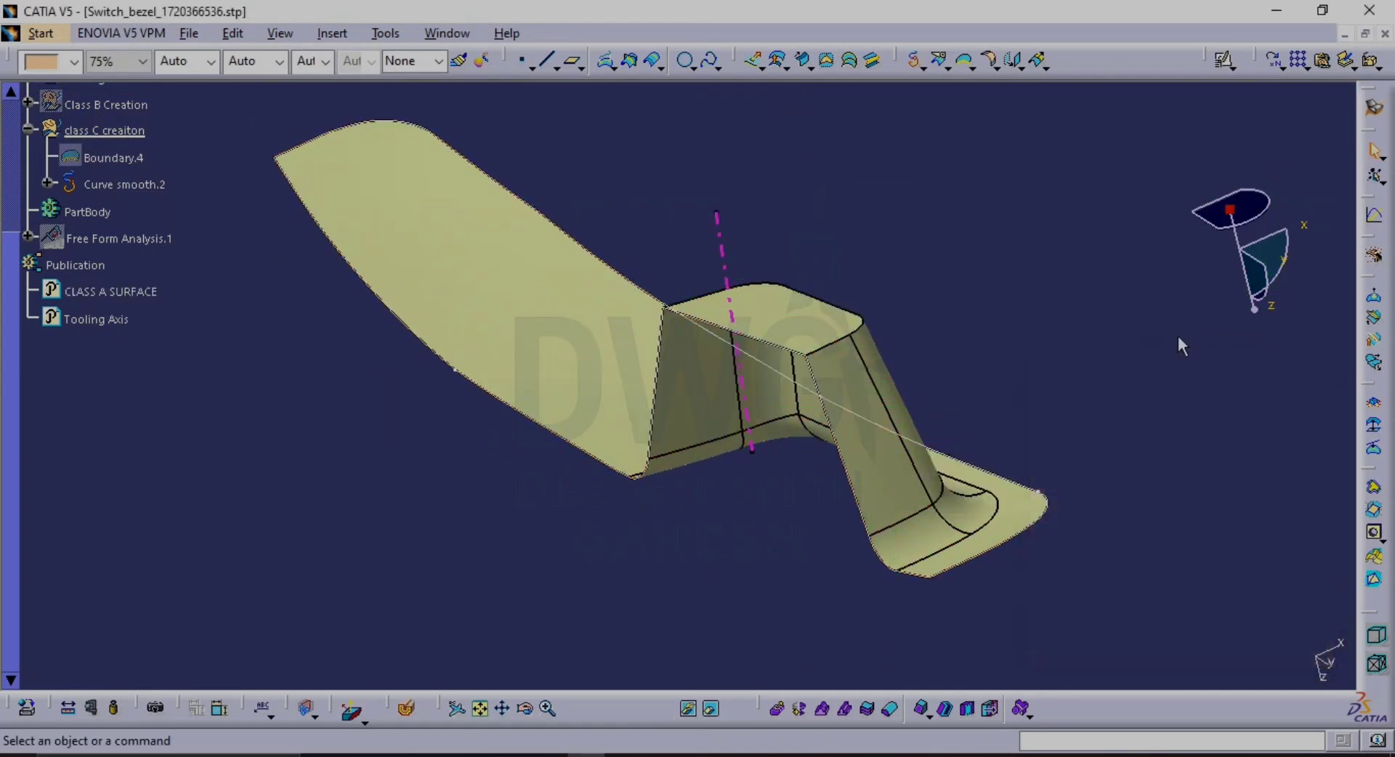
Define a draft-direction sweep with the smoothed curve as guide, the Tooling Axis as draft direction, and a 5deg angle, and preview it
middle_click_drag(738, 415, 676, 389, "ctrl")
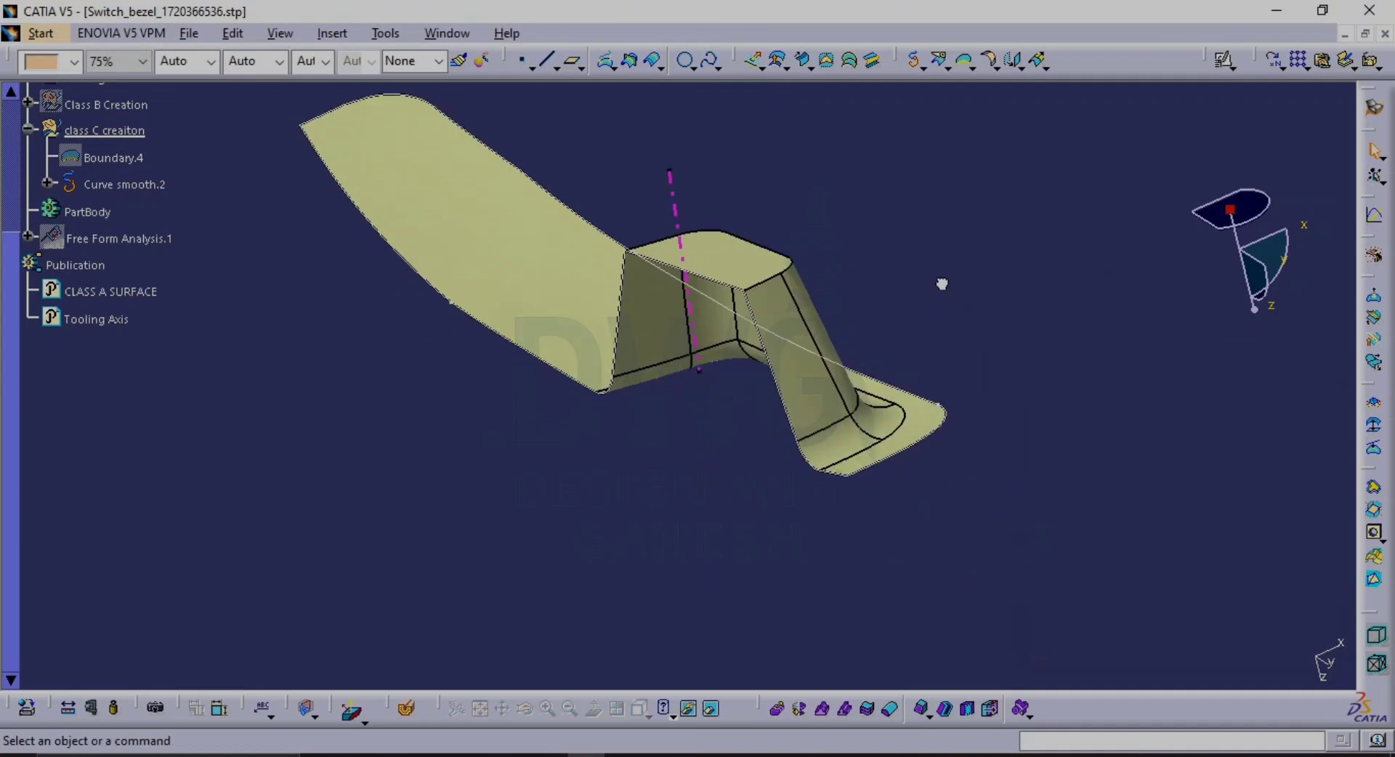
middle_click_drag(897, 283, 897, 305)
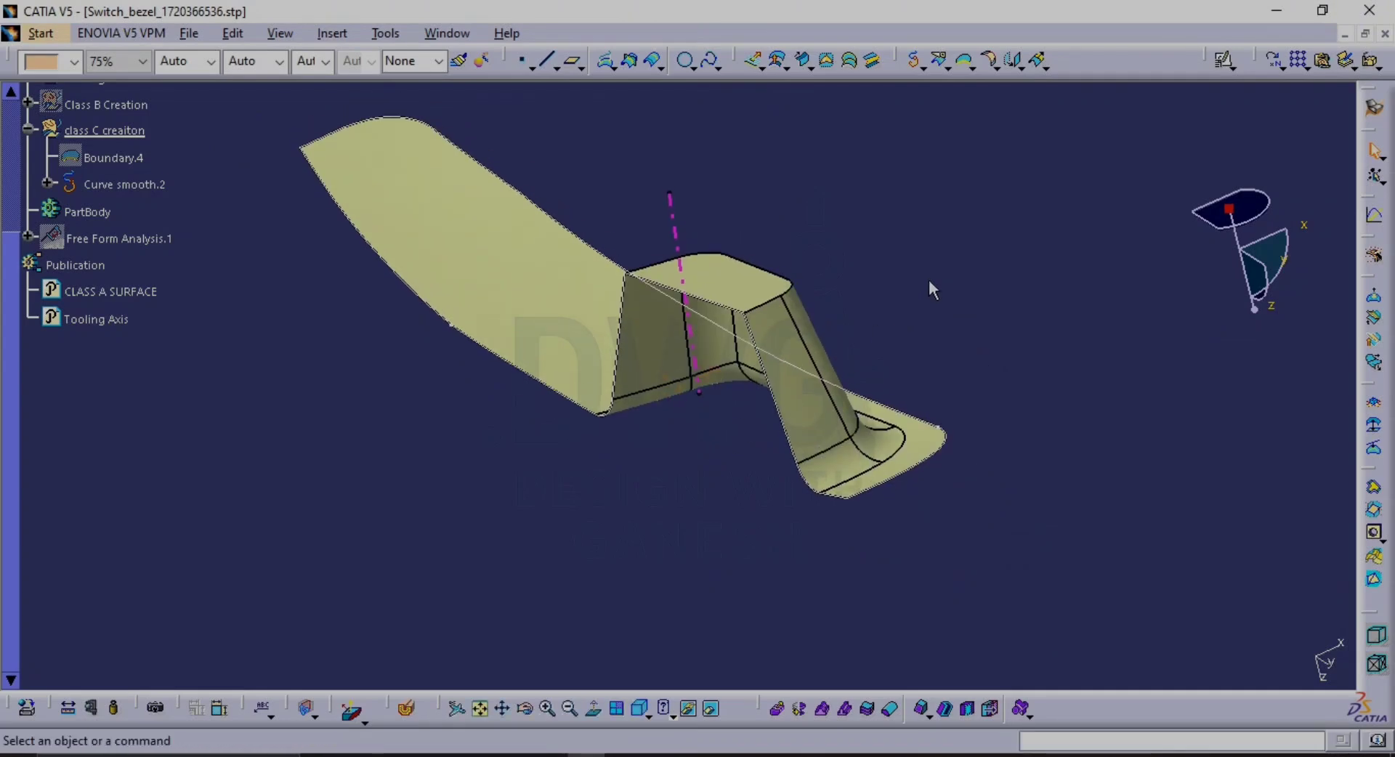
left_click(803, 60)
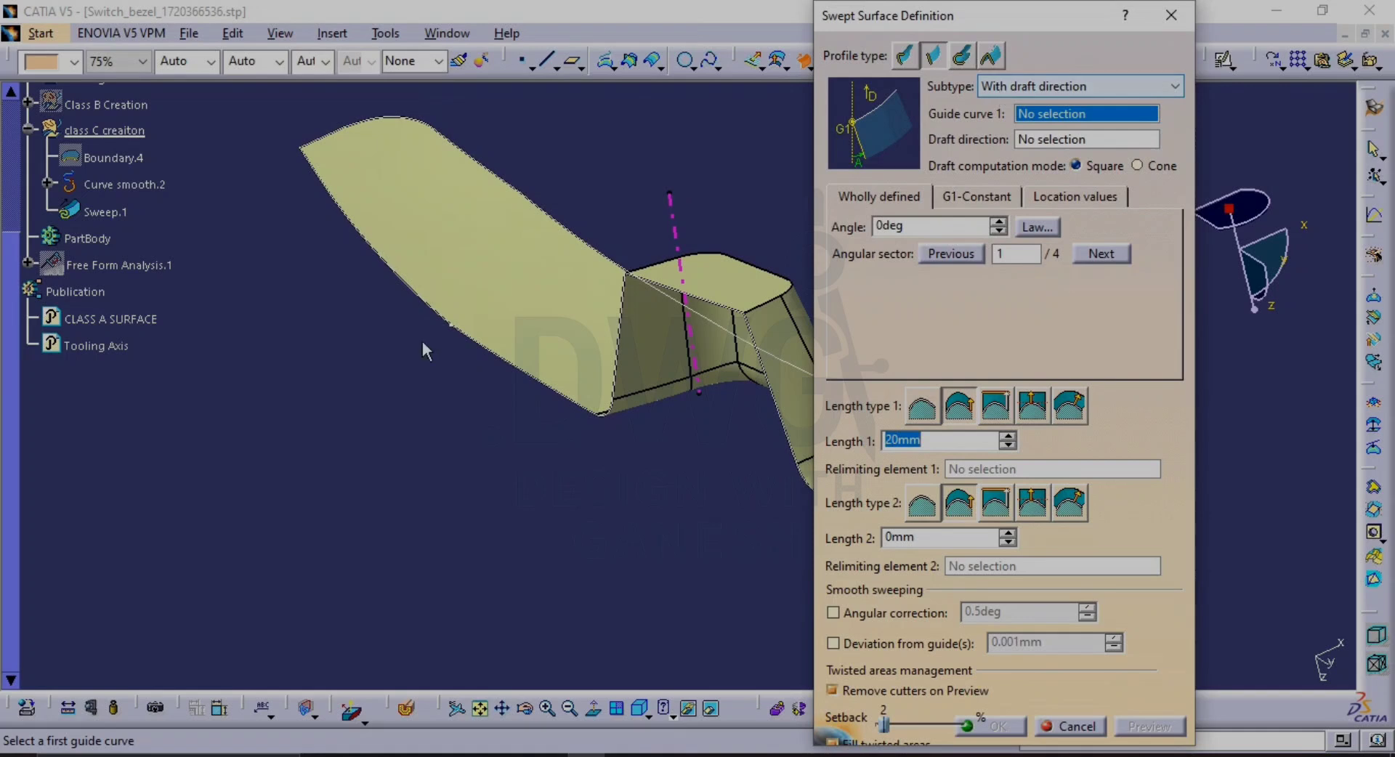
left_click(469, 335)
left_click(674, 215)
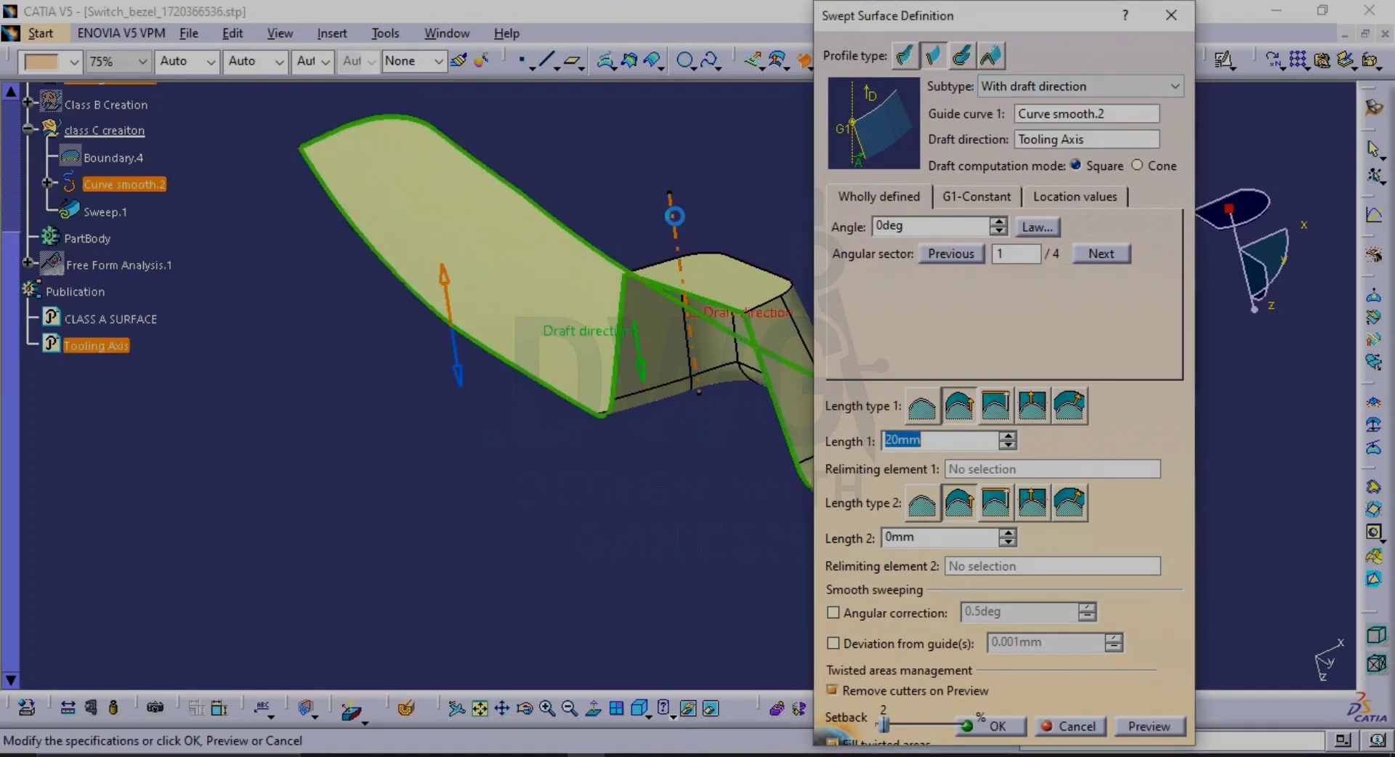
middle_click_drag(672, 414, 612, 416)
left_click_drag(955, 227, 864, 233)
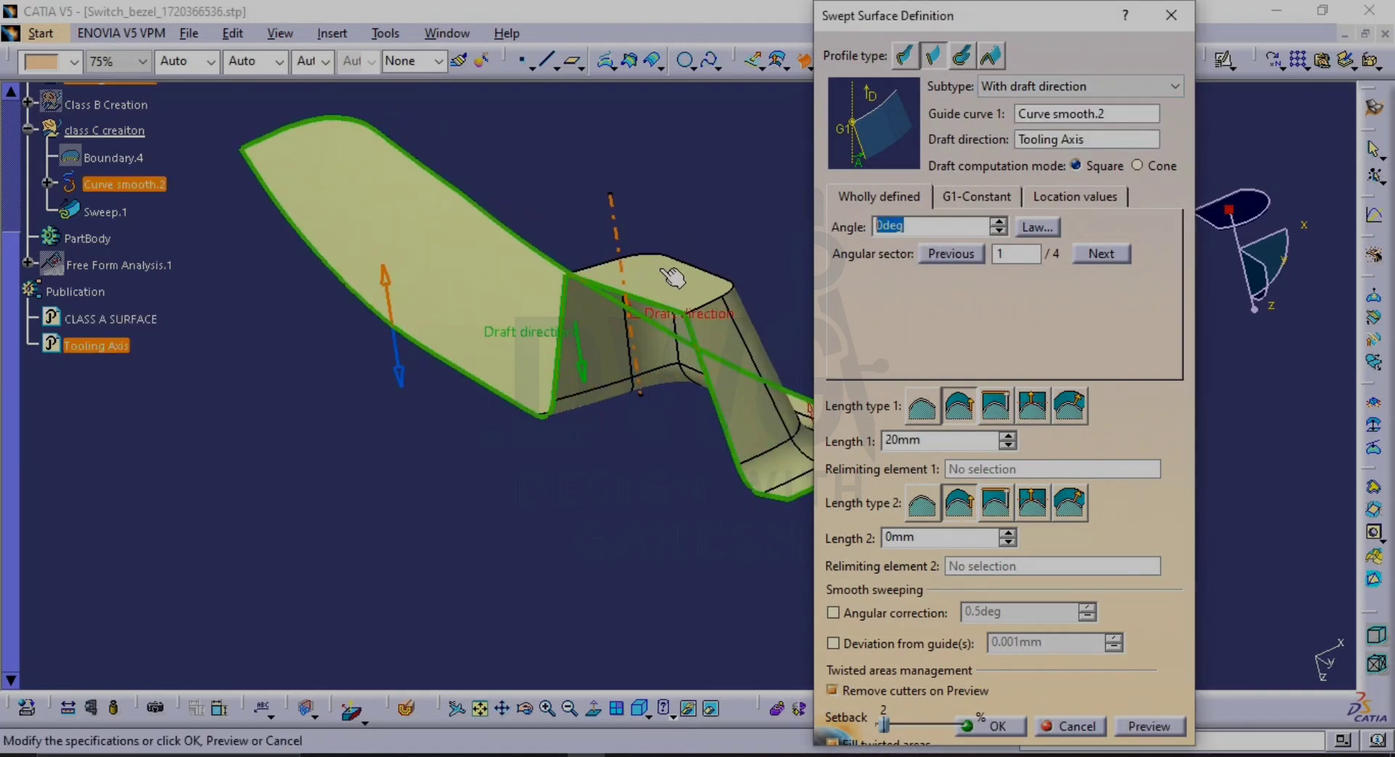
type("5")
left_click(1170, 726)
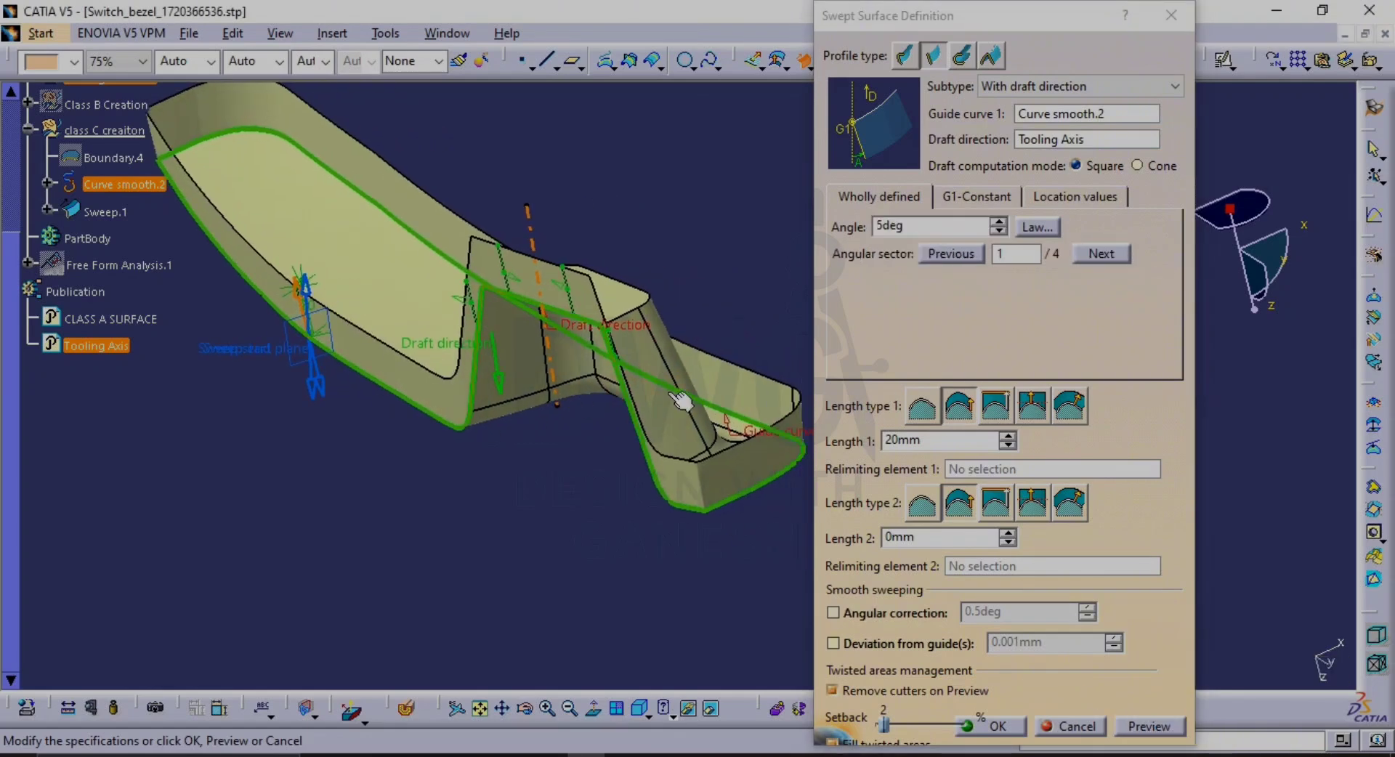
Switch the sweep to angular sector 4, preview it, and create the 20mm long surface
left_click(314, 391)
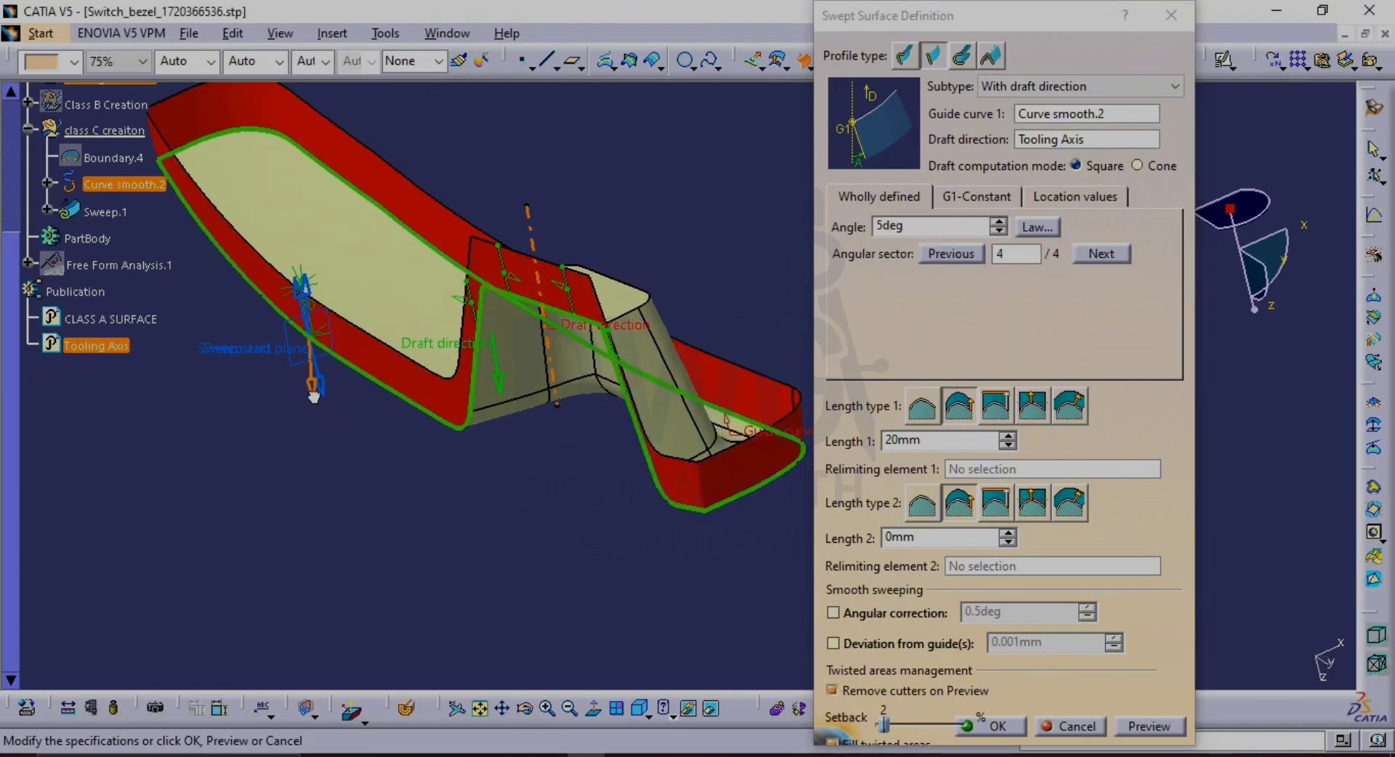
left_click(1164, 726)
middle_click_drag(727, 526, 712, 485)
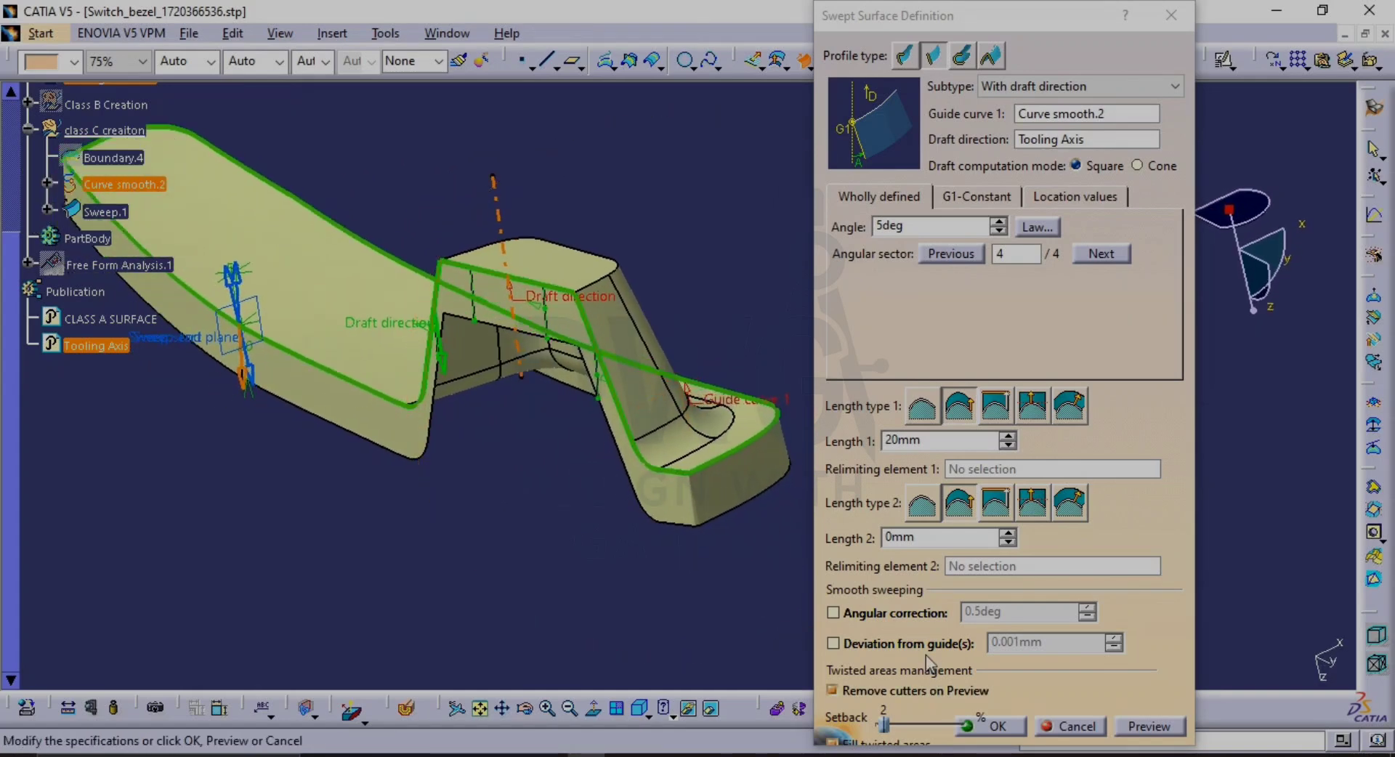
left_click(997, 725)
Hide the smoothed boundary curve along the edge between the class A surface and the sweep
middle_click_drag(873, 404, 1009, 510, "ctrl")
left_click(1003, 501)
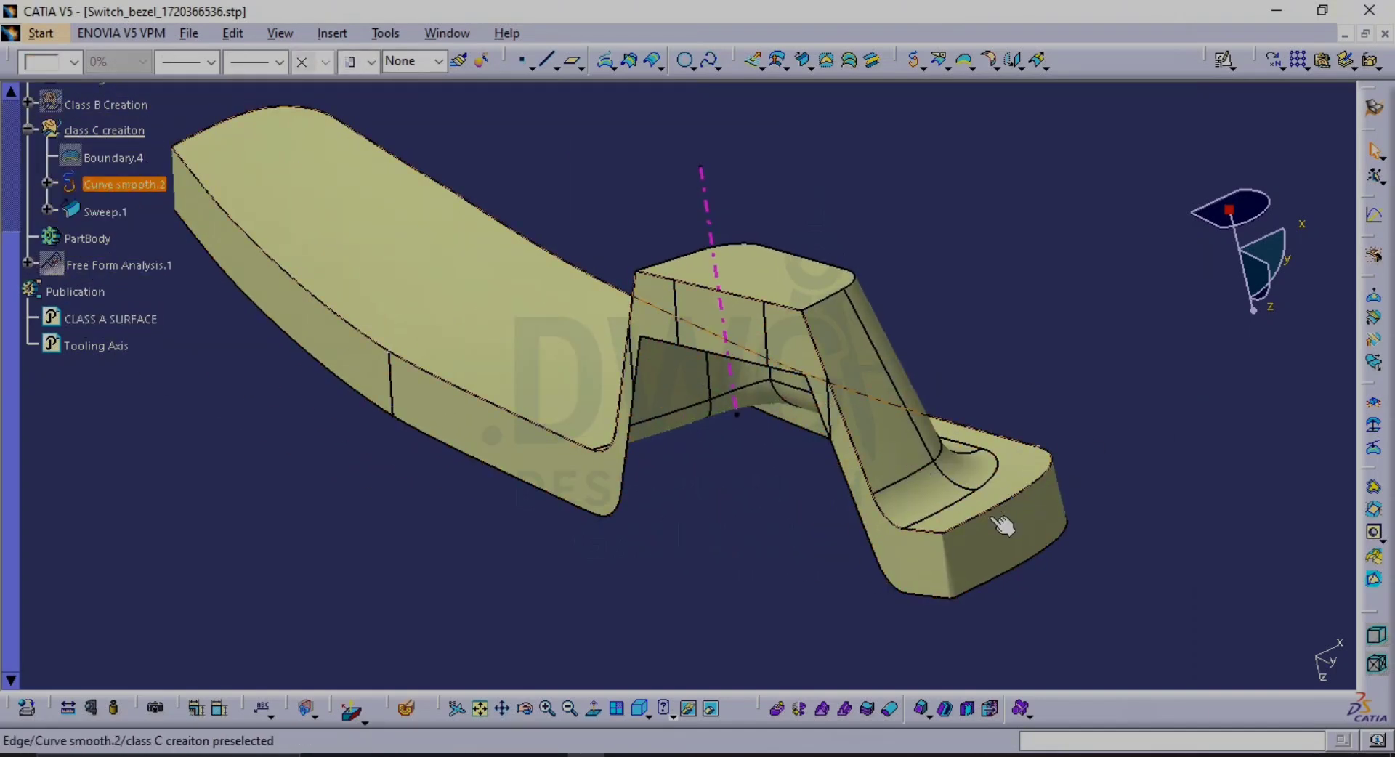
key("space")
Show the Class B Creation geometry alongside the swept class C surface and inspect how they meet
middle_click_drag(1009, 371, 879, 452, "ctrl")
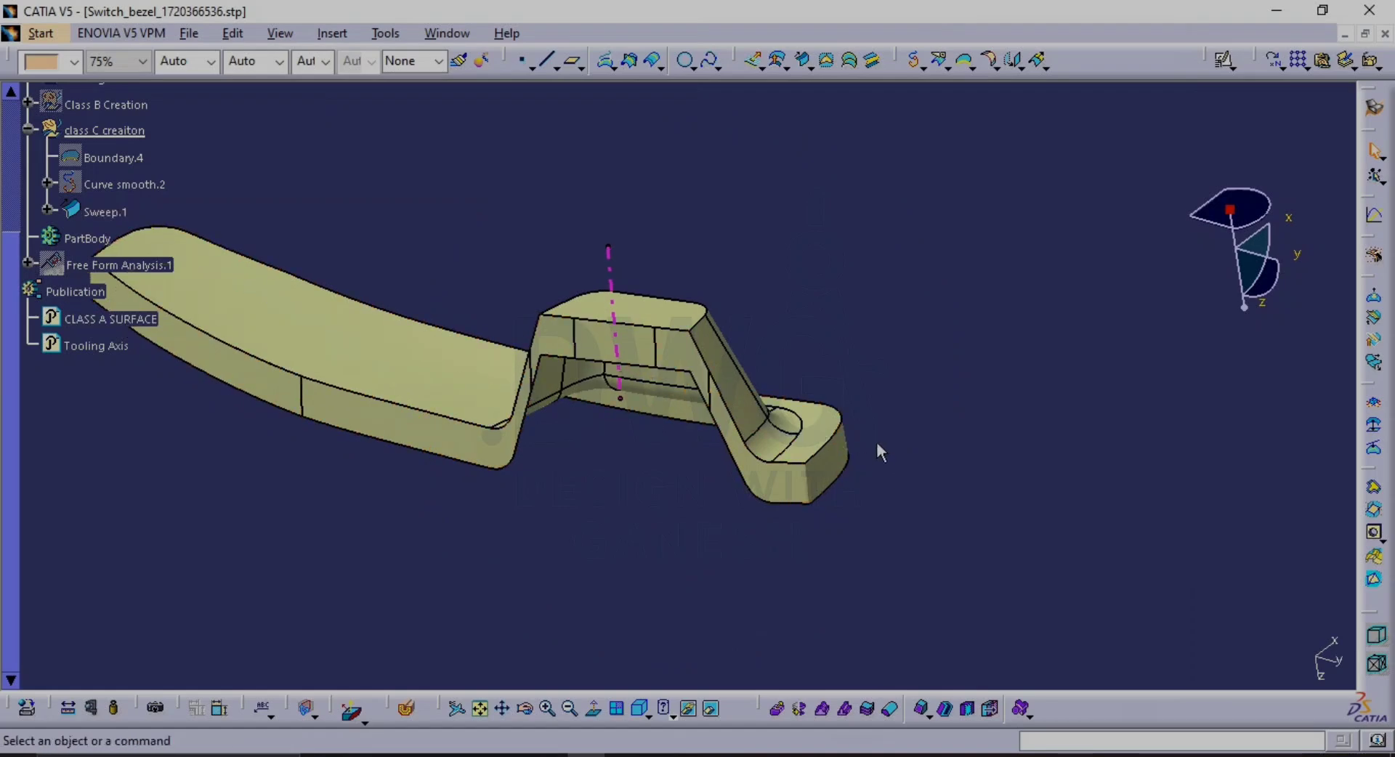
middle_click_drag(735, 325, 805, 364)
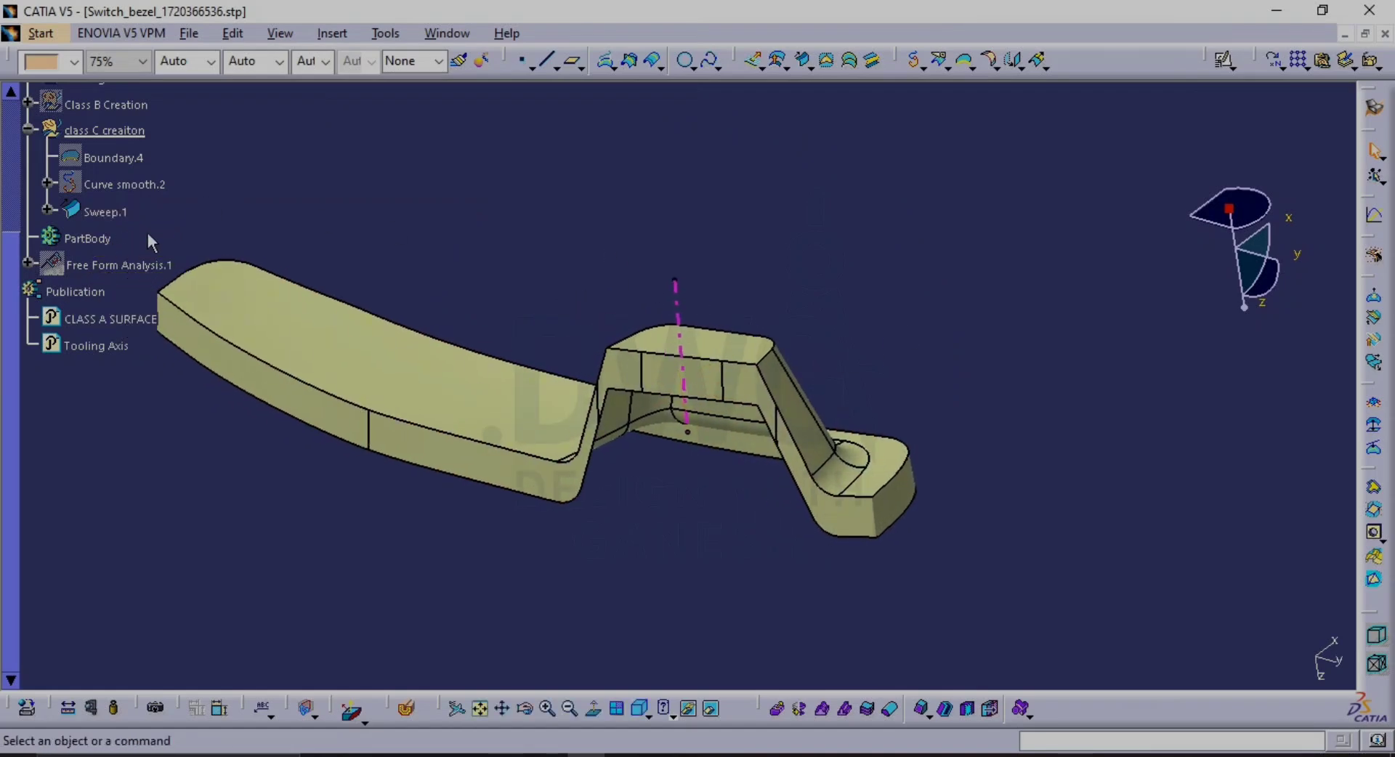
scroll(88, 181, "up", 1)
left_click(118, 168)
key("space")
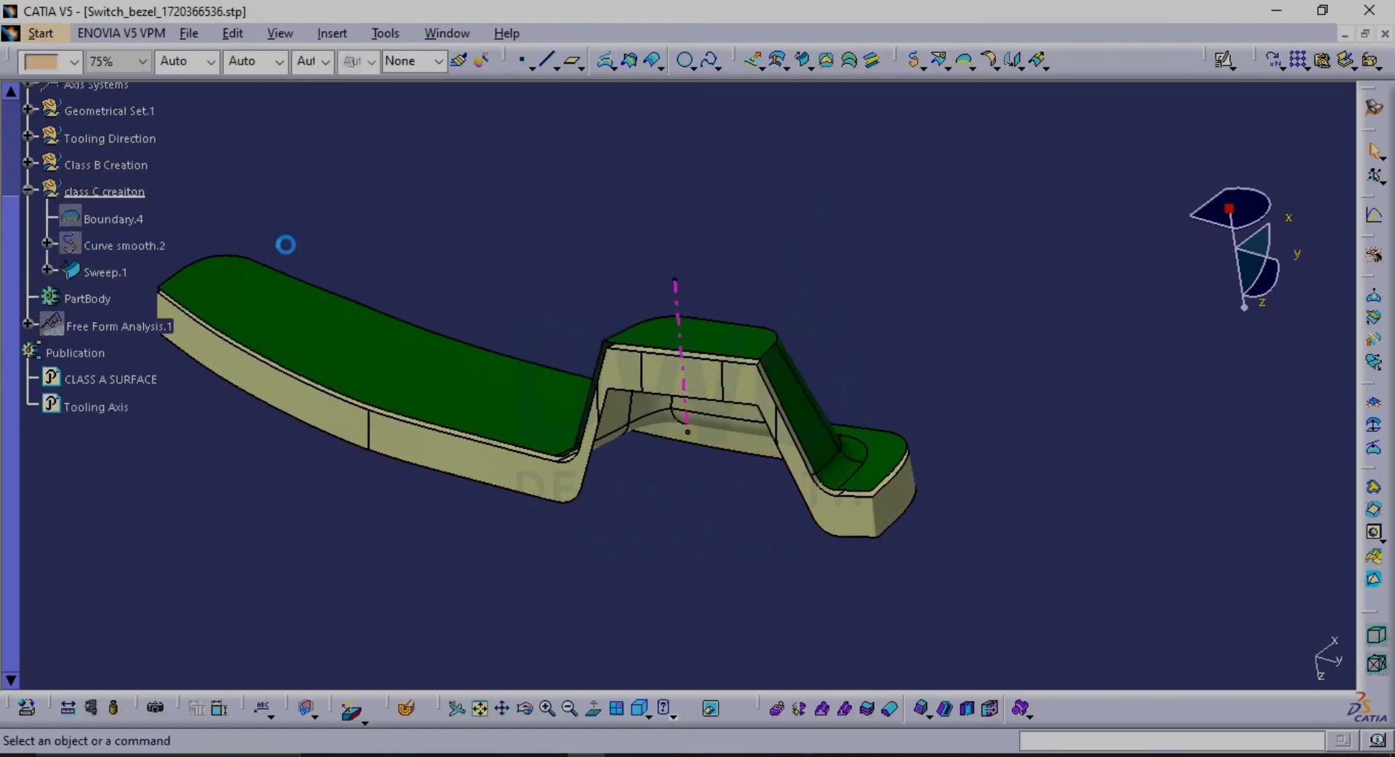
middle_click_drag(711, 323, 717, 268, "ctrl")
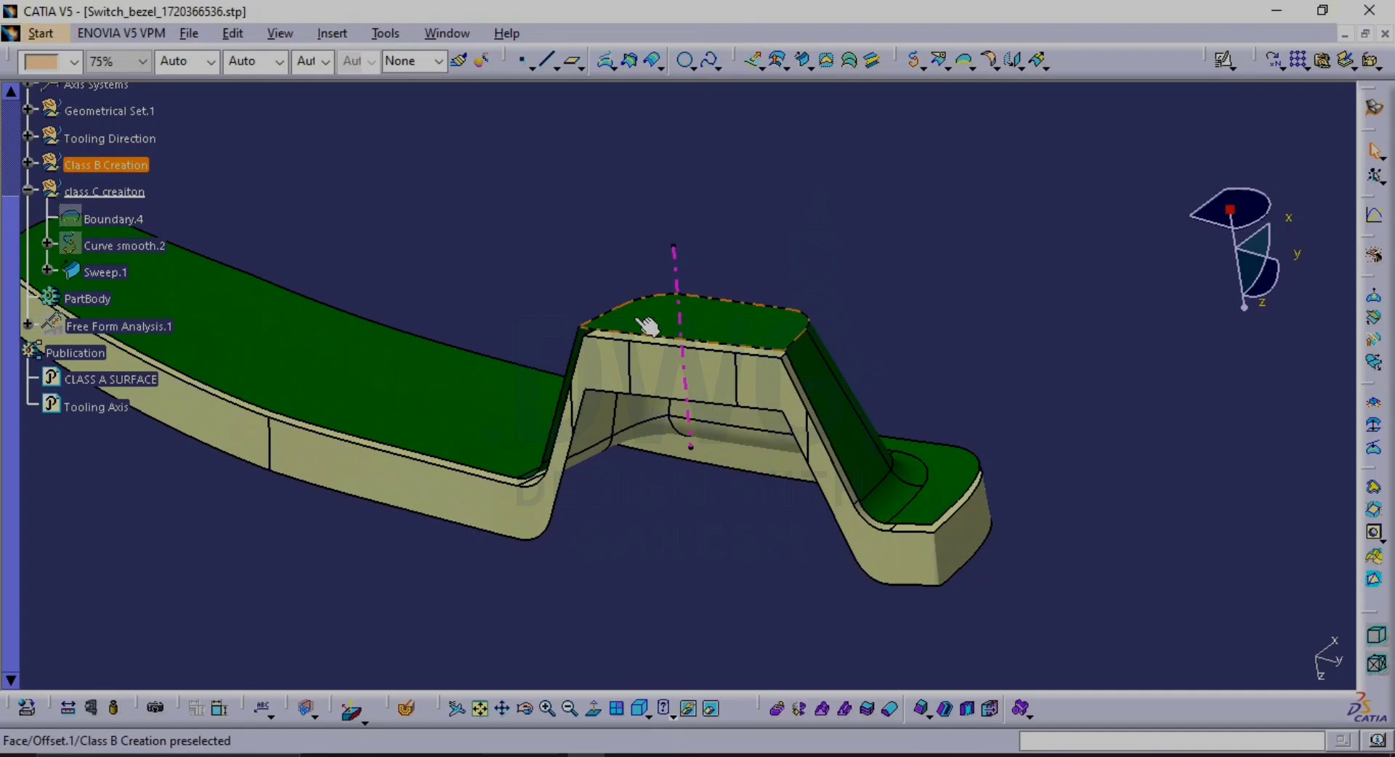
Edit the class C sweep to use angular sector 1, preview it, and apply the change
middle_click_drag(646, 324, 871, 355)
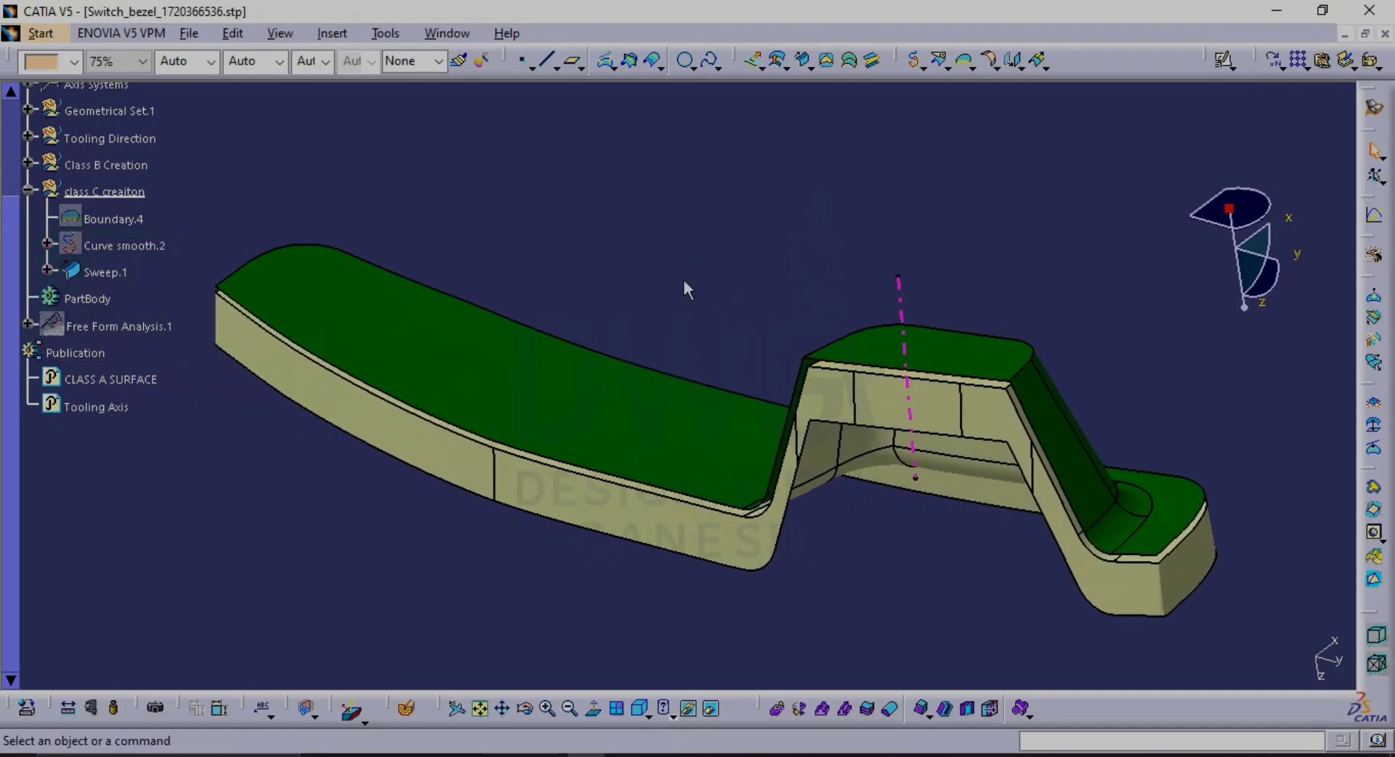
double_click(105, 272)
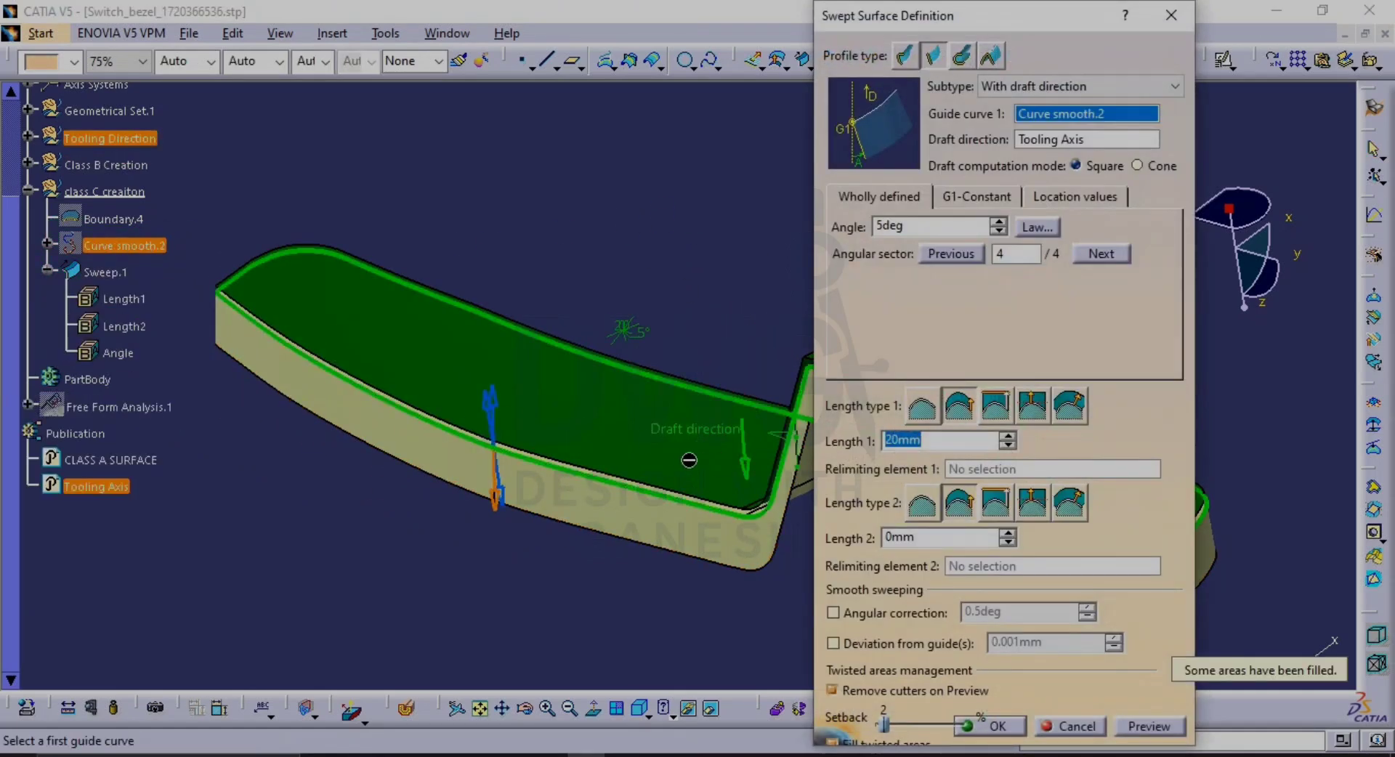
middle_click_drag(688, 460, 535, 482)
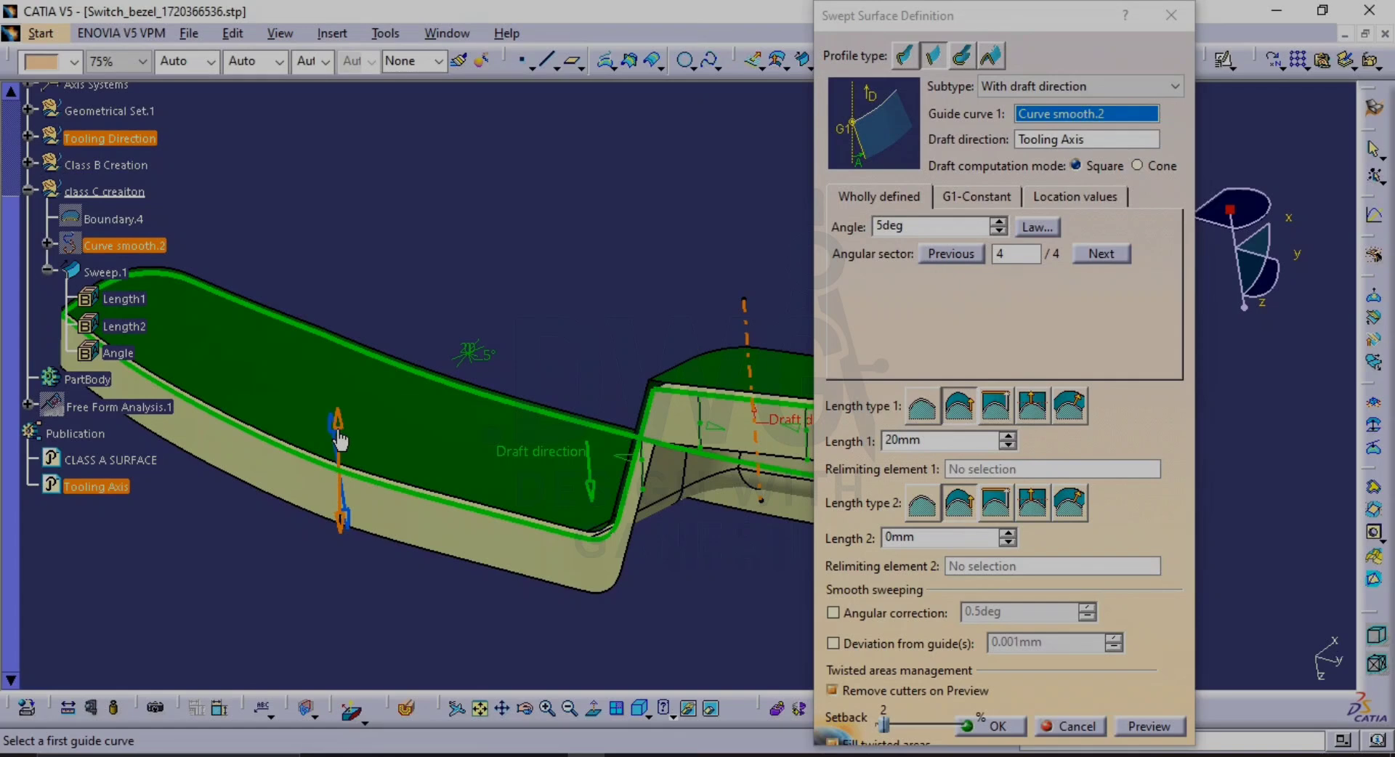
left_click(333, 436)
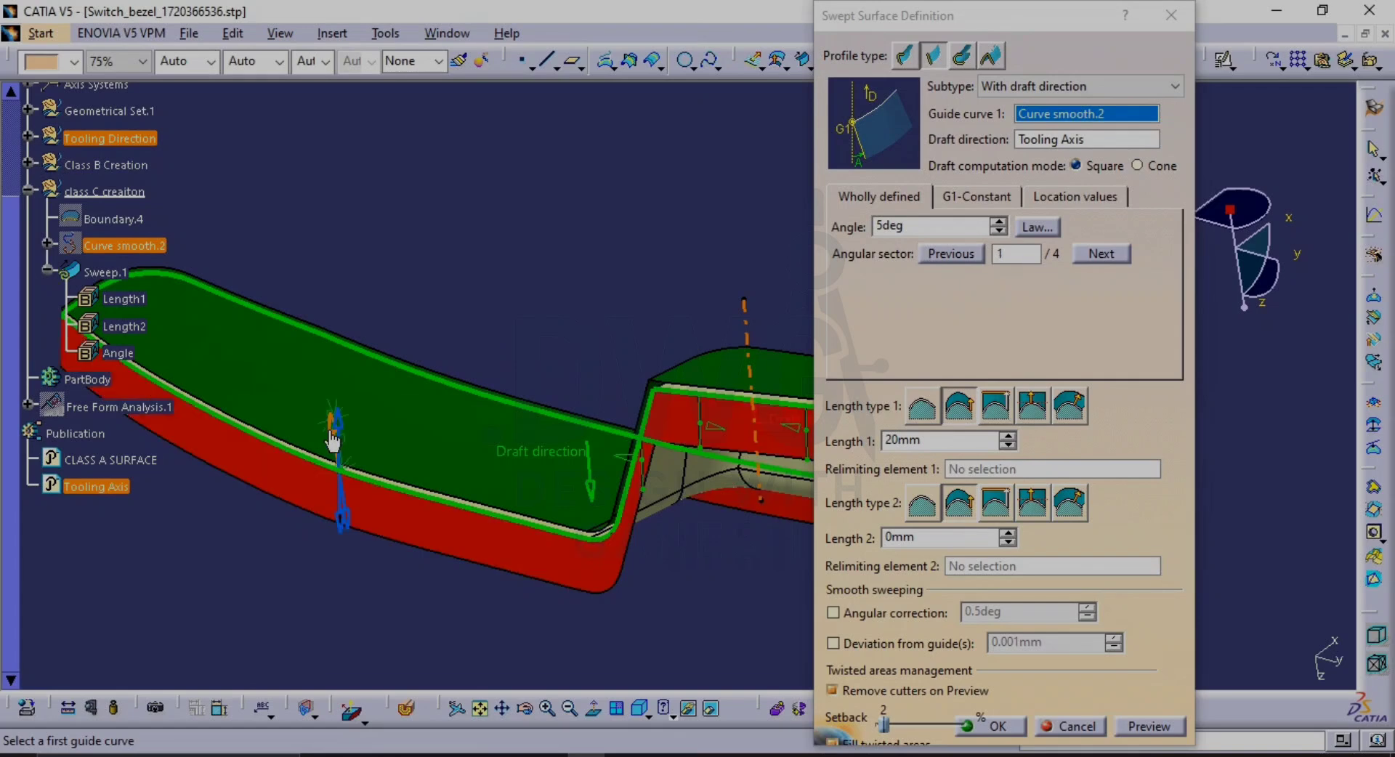
left_click(1131, 730)
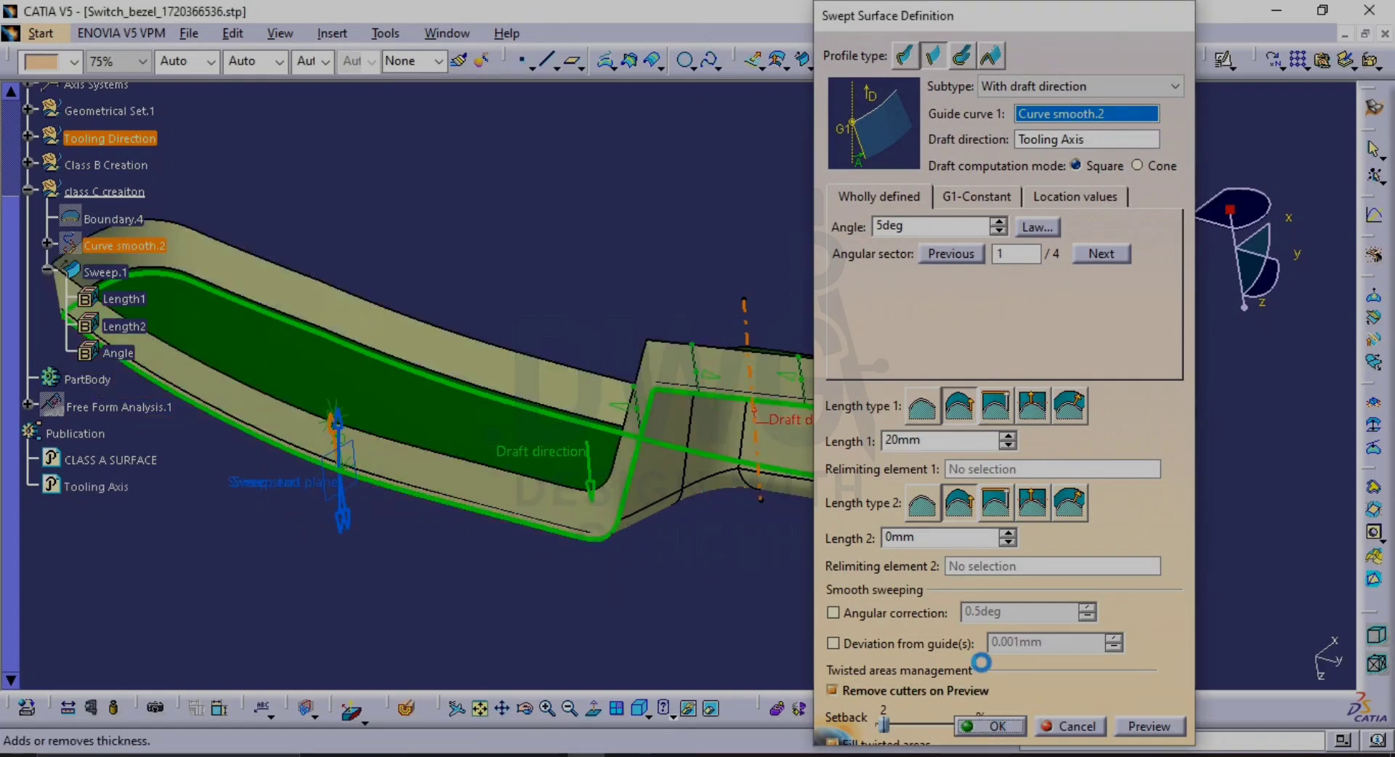
left_click(996, 728)
middle_click_drag(937, 407, 758, 388)
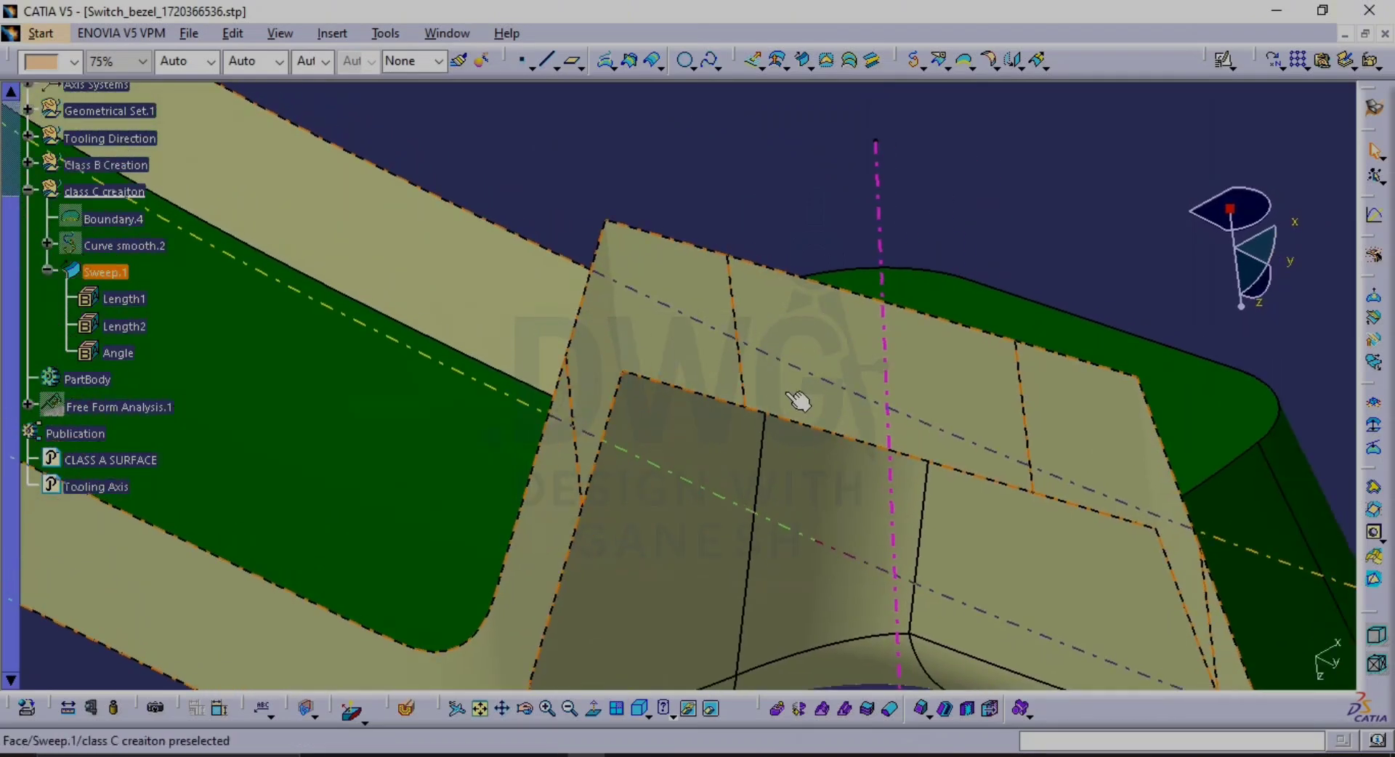
middle_click_drag(940, 428, 908, 483)
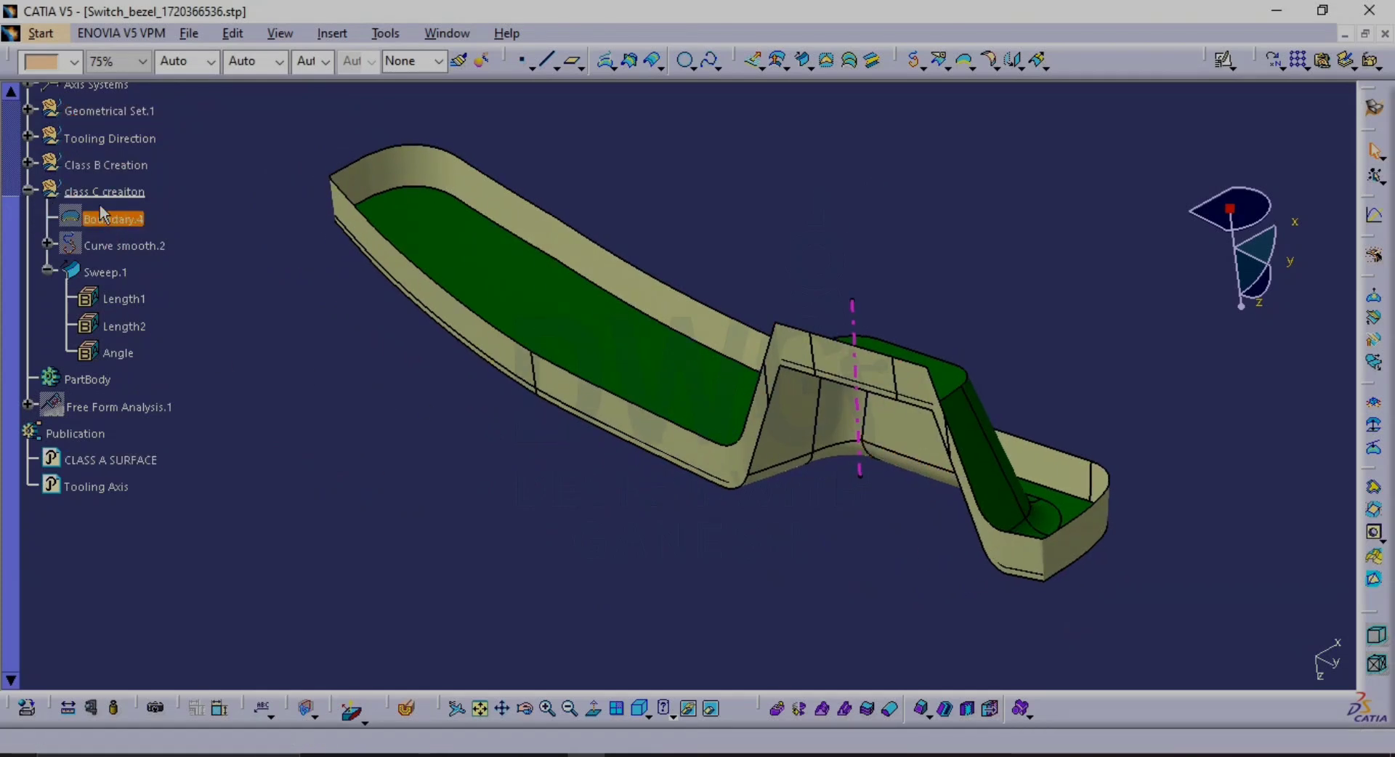
Hide the class C sweep and the published CLASS A SURFACE so the class B offset surface stands alone
left_click(28, 164)
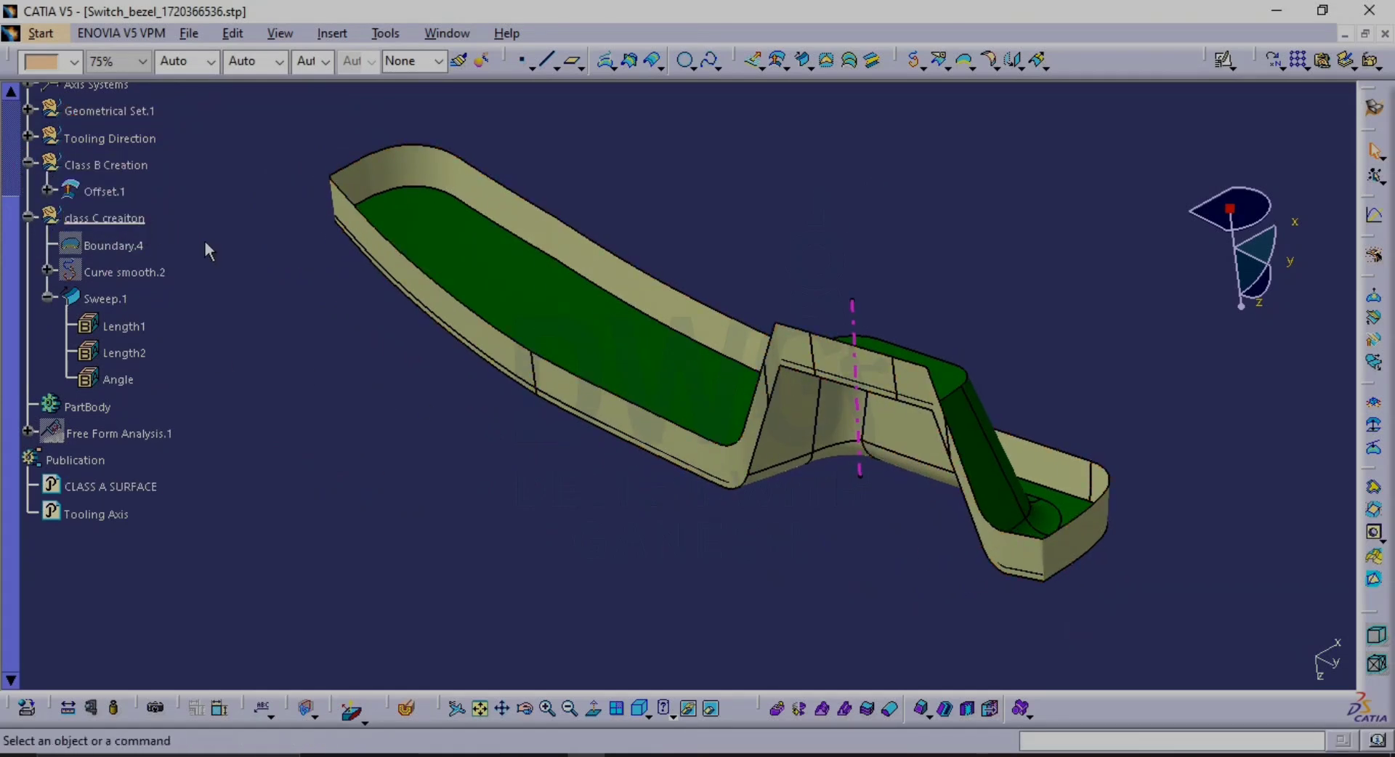
left_click(102, 298)
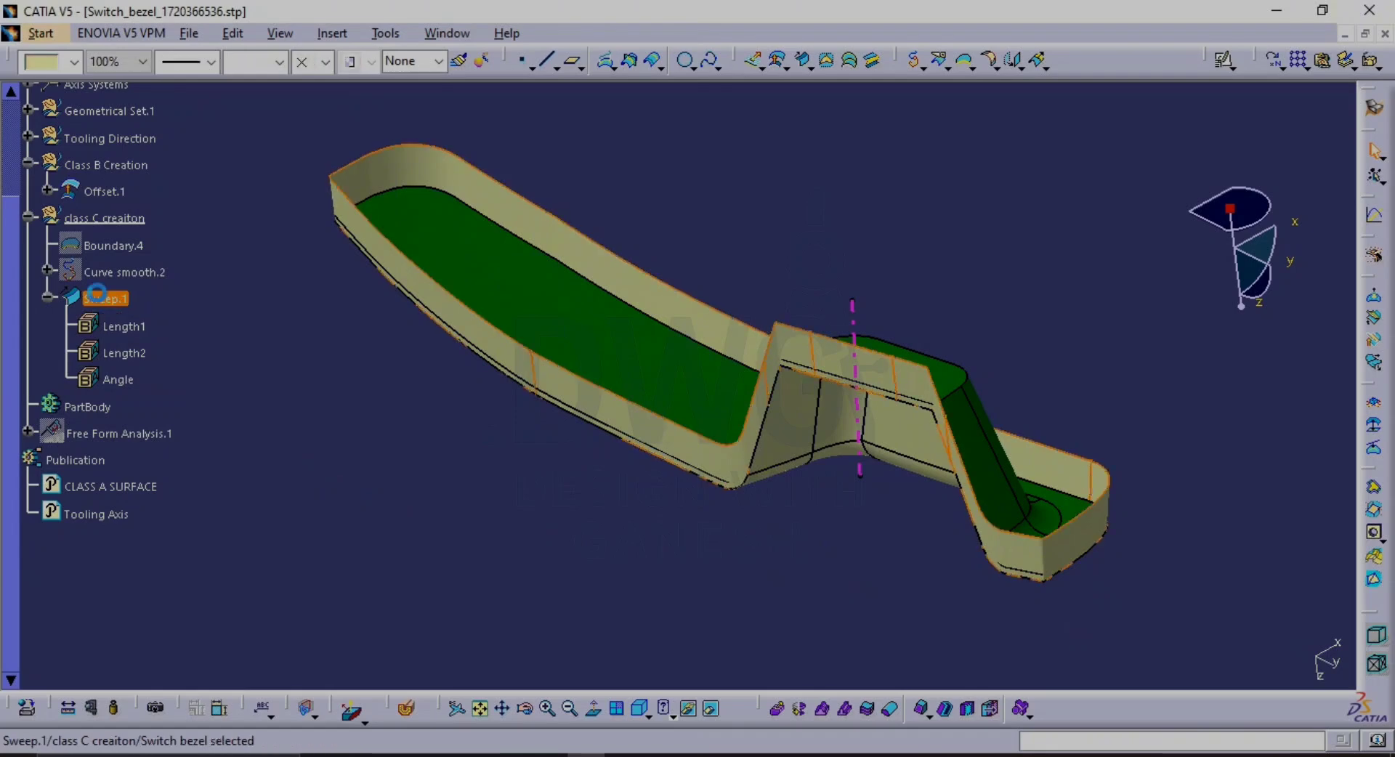
key("space")
left_click(101, 486)
key("space")
middle_click_drag(610, 399, 613, 407)
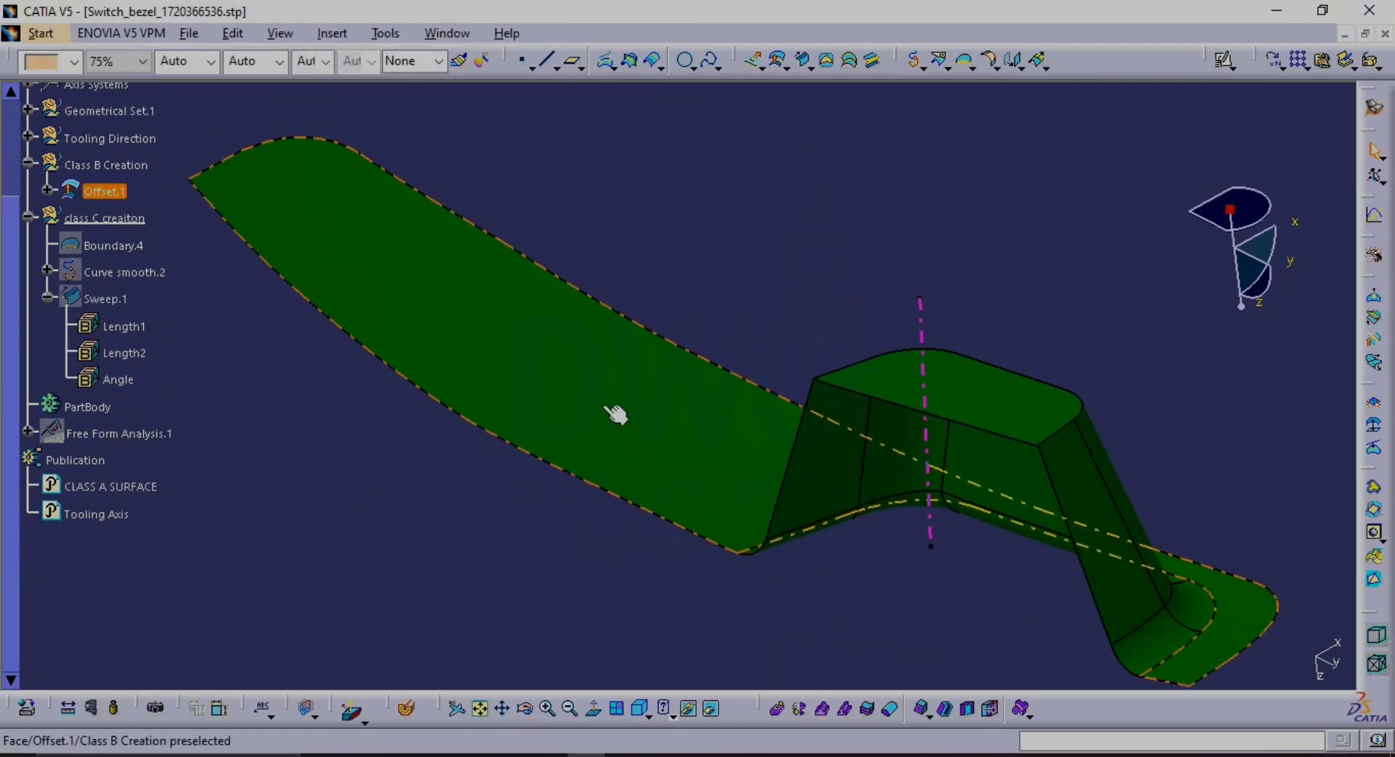
Create a boundary curve around the complete outer edge of the class B offset surface
left_click(966, 60)
left_click(632, 346)
left_click(1115, 656)
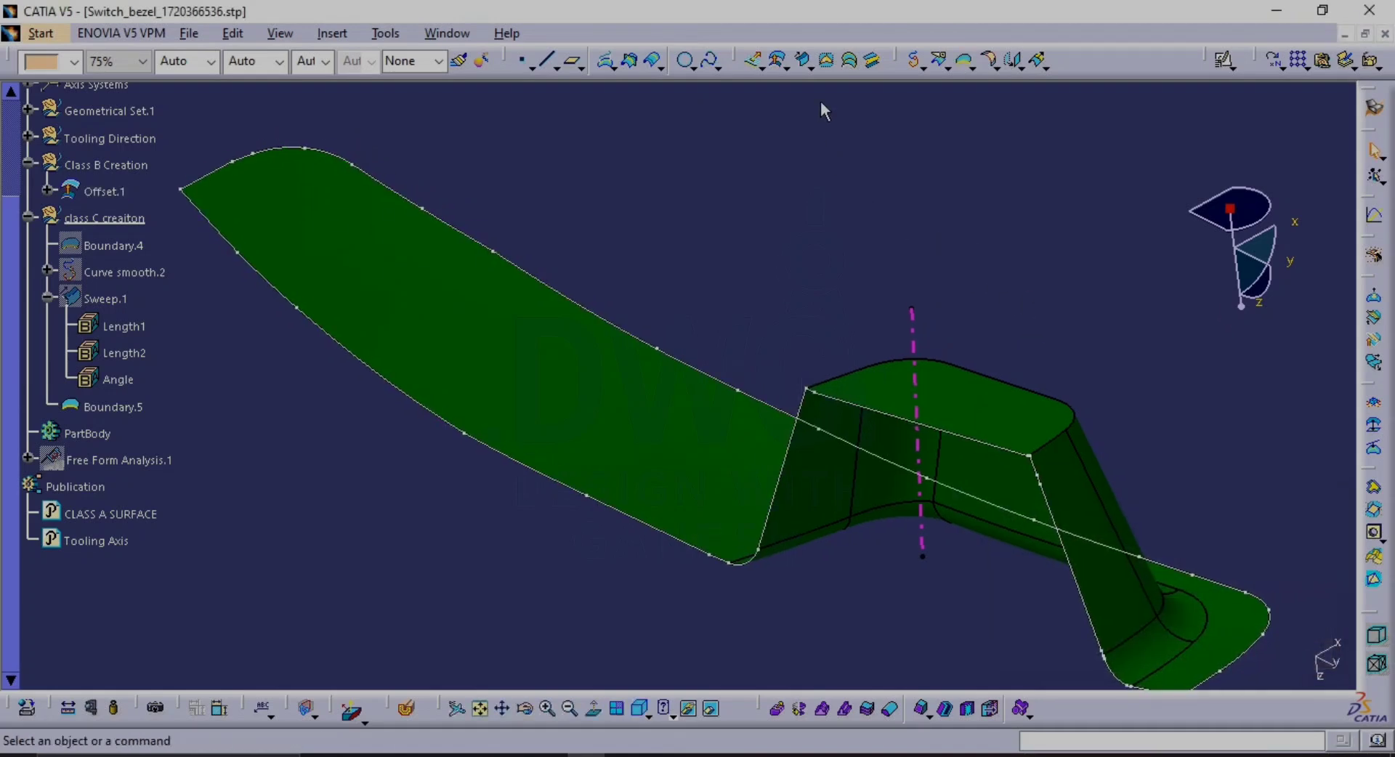
Try to extrapolate the class B offset surface by 10mm using its complete boundary curve
left_click(1039, 59)
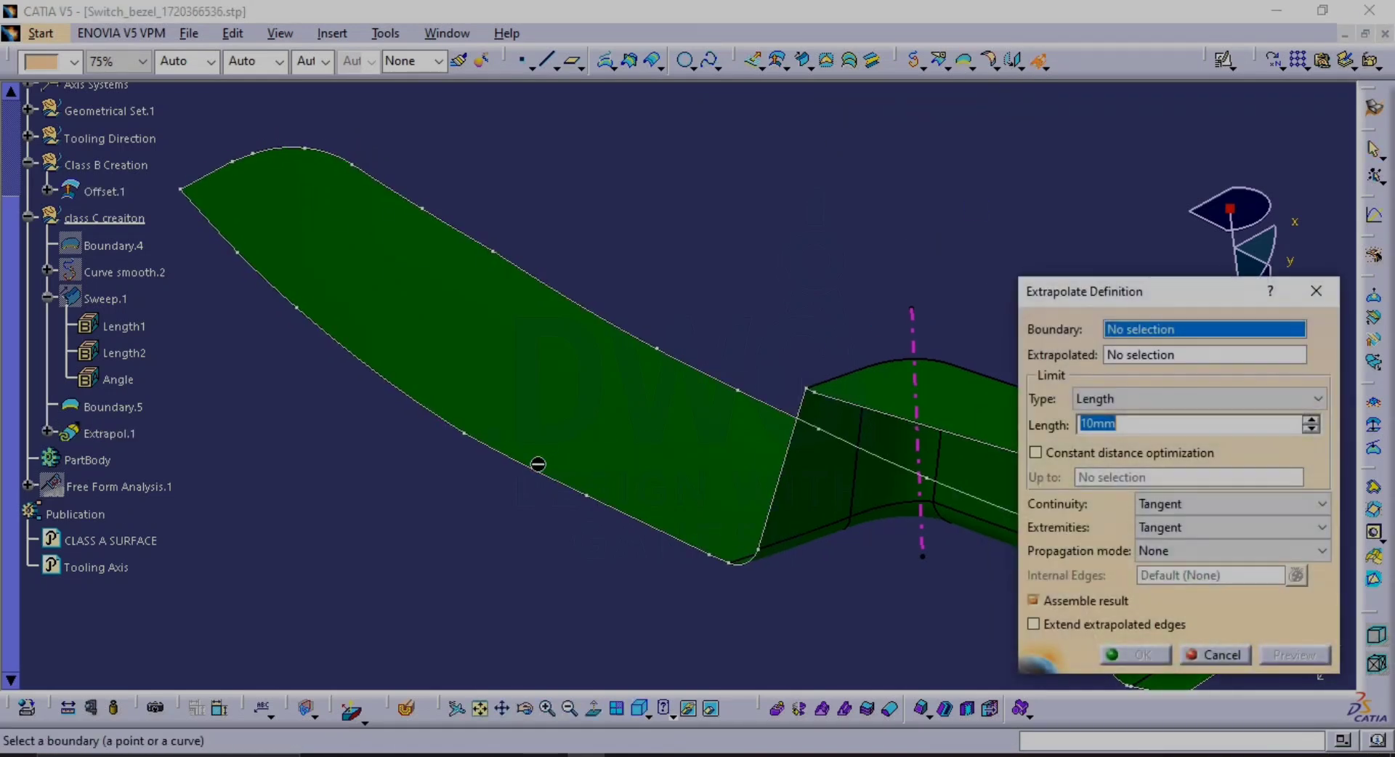
left_click(544, 477)
left_click(773, 443)
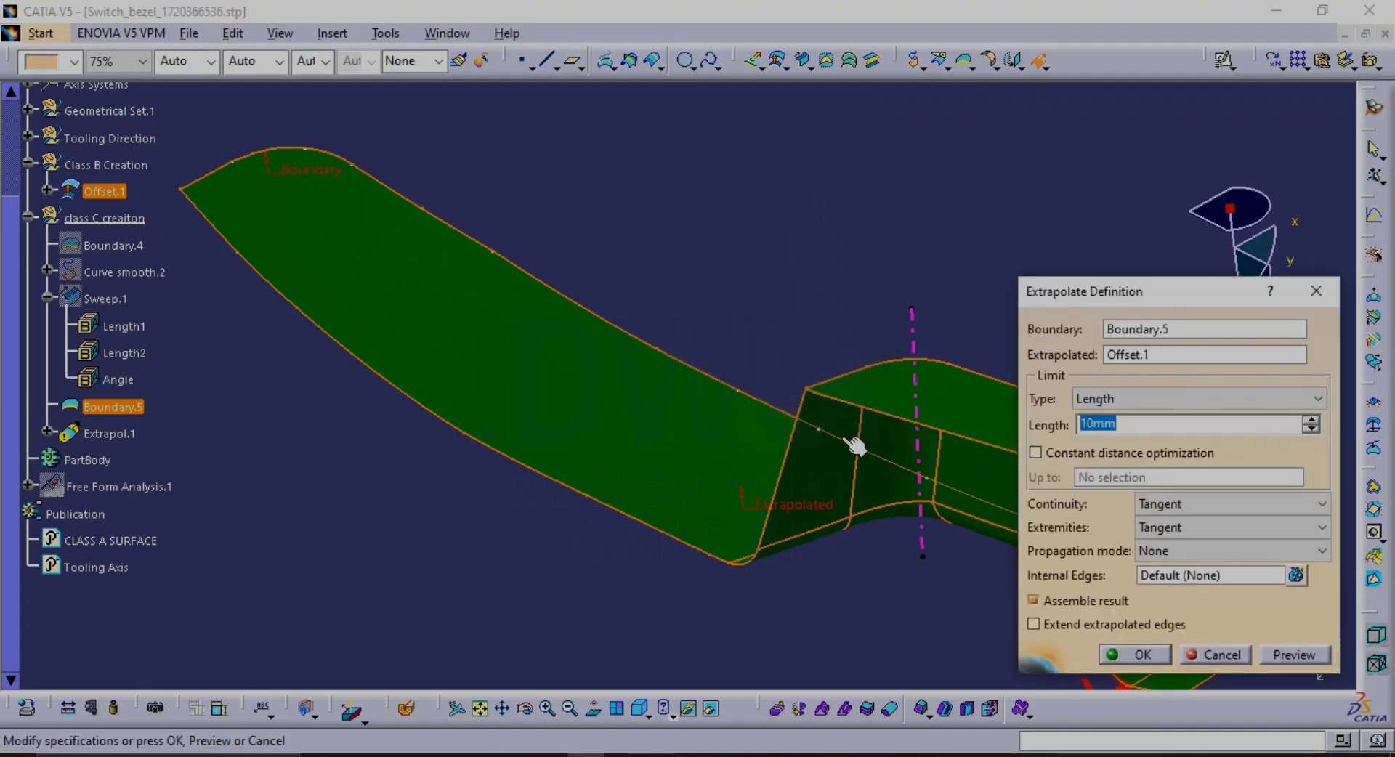
key("Escape")
middle_click_drag(840, 321, 814, 359, "ctrl")
middle_click_drag(814, 358, 786, 351)
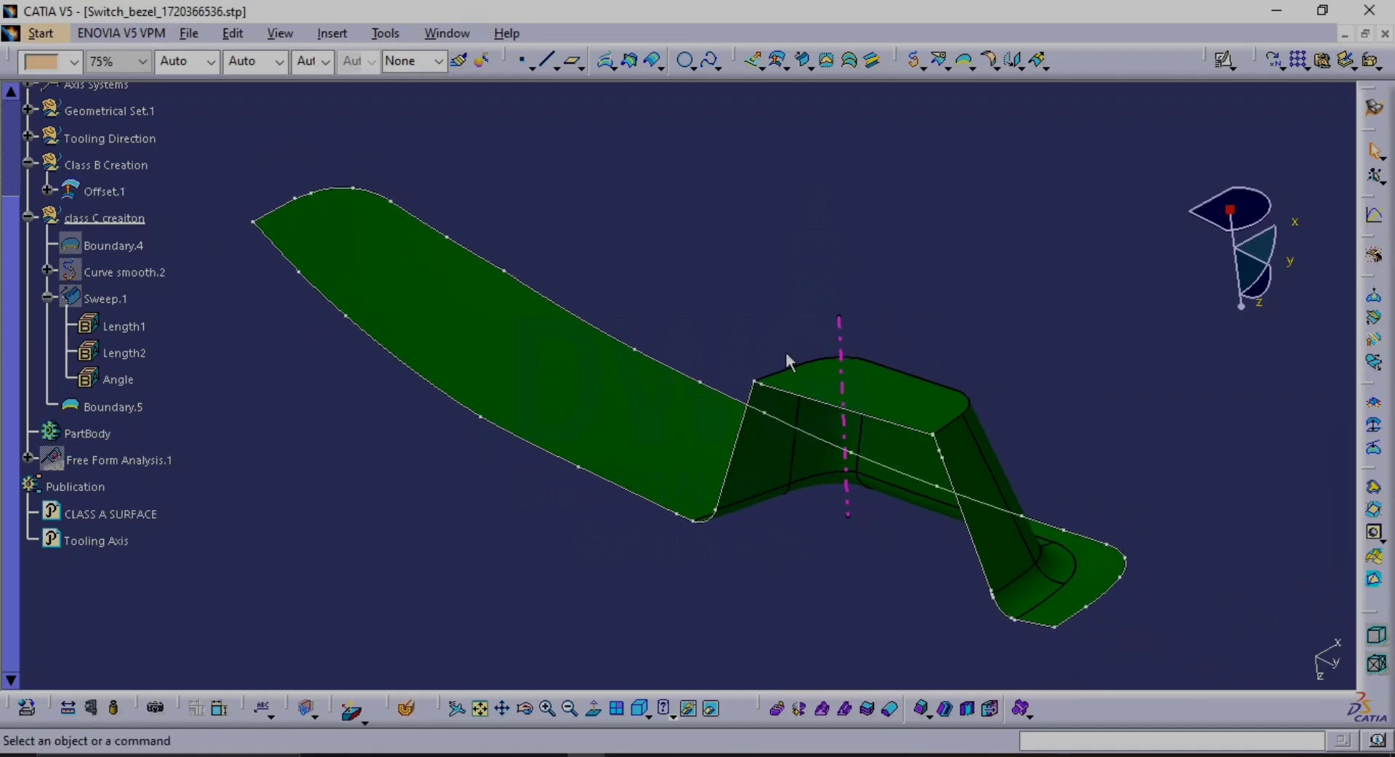
Delete the complete boundary curve around the class B offset surface
left_click(669, 368)
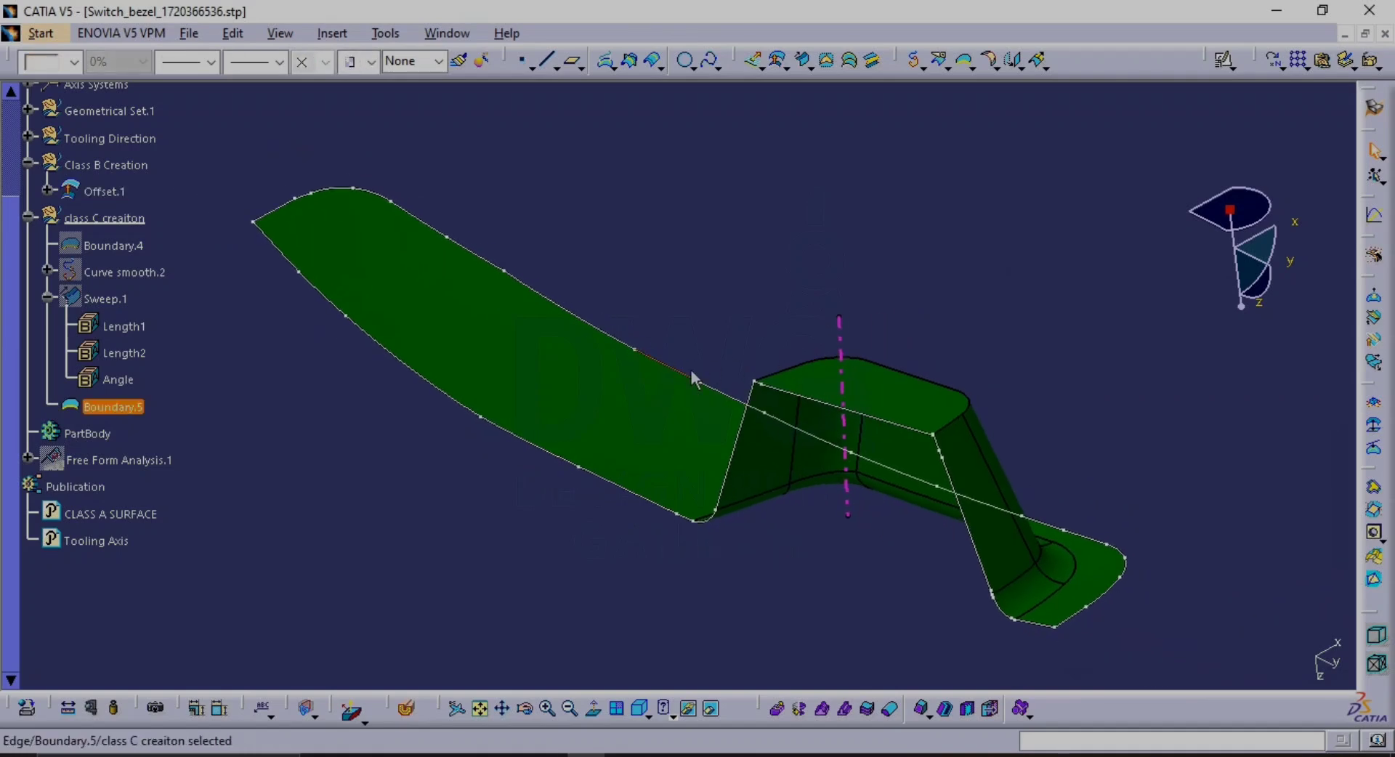
key("Delete")
key("Return")
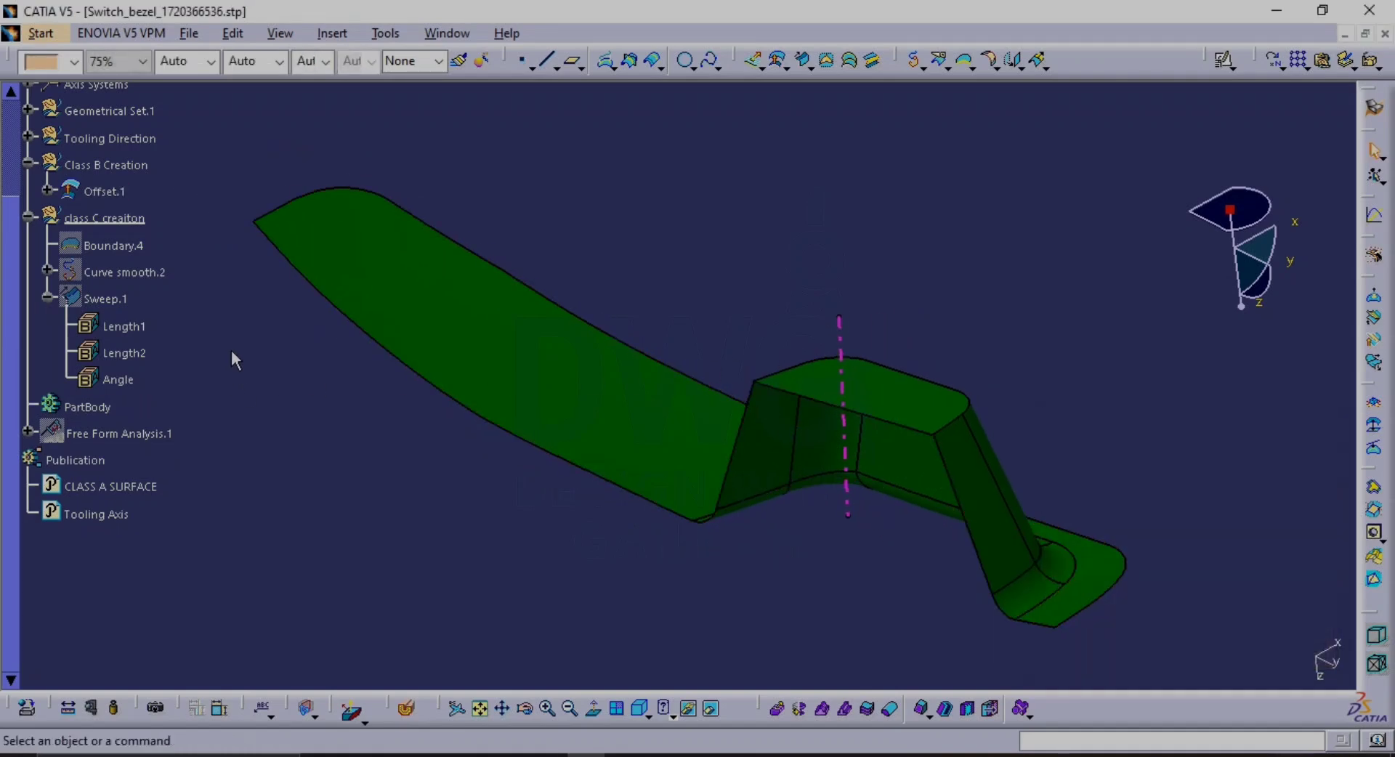
Define the Class B Creation geometrical set as the work object
left_click(102, 165)
right_click(106, 162)
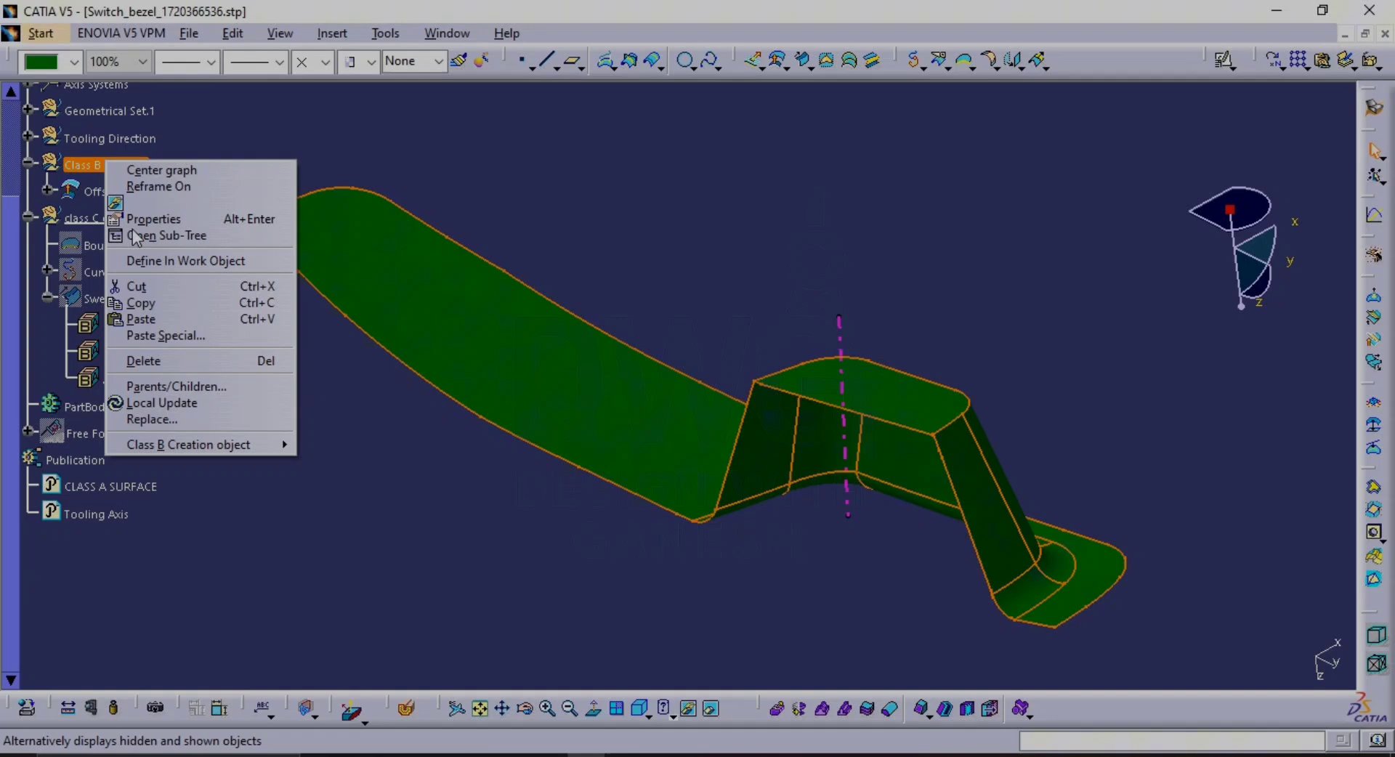
left_click(196, 260)
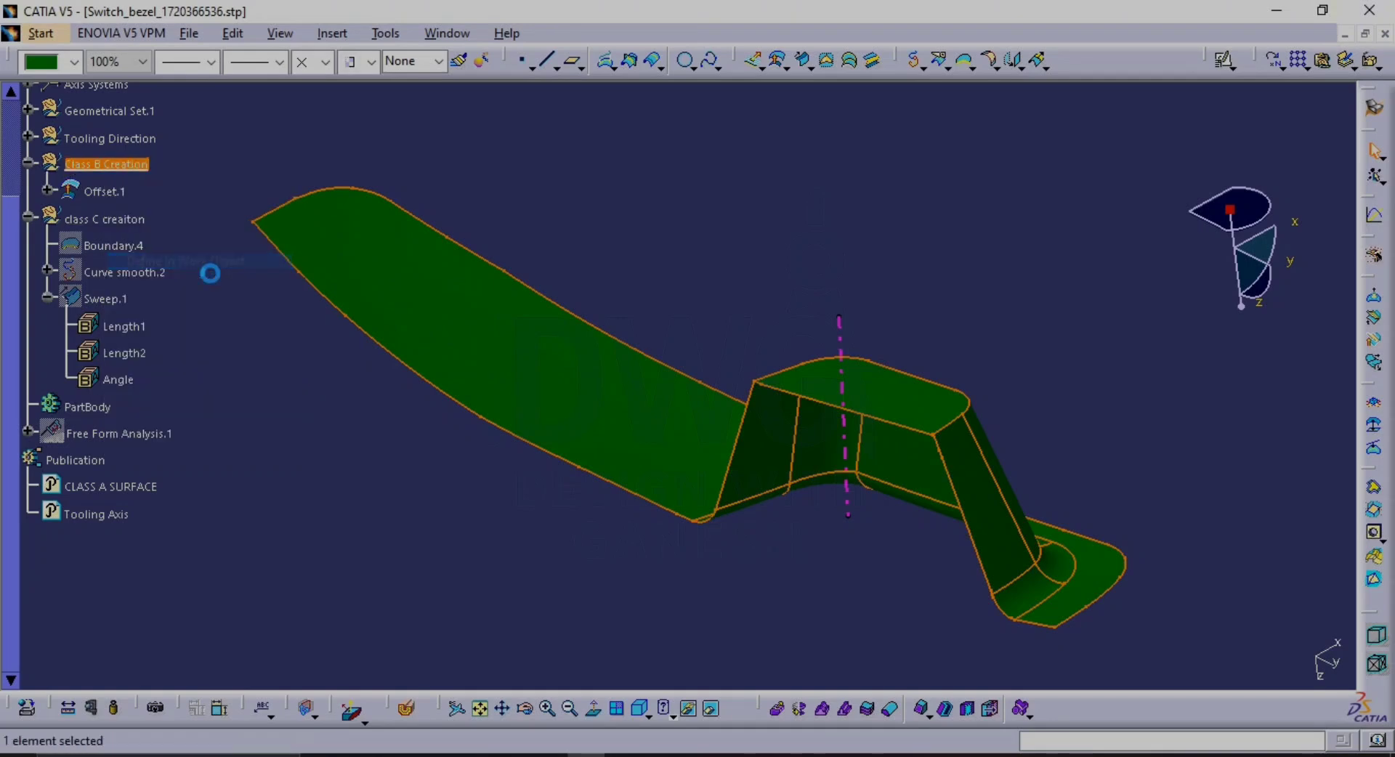
left_click(1009, 303)
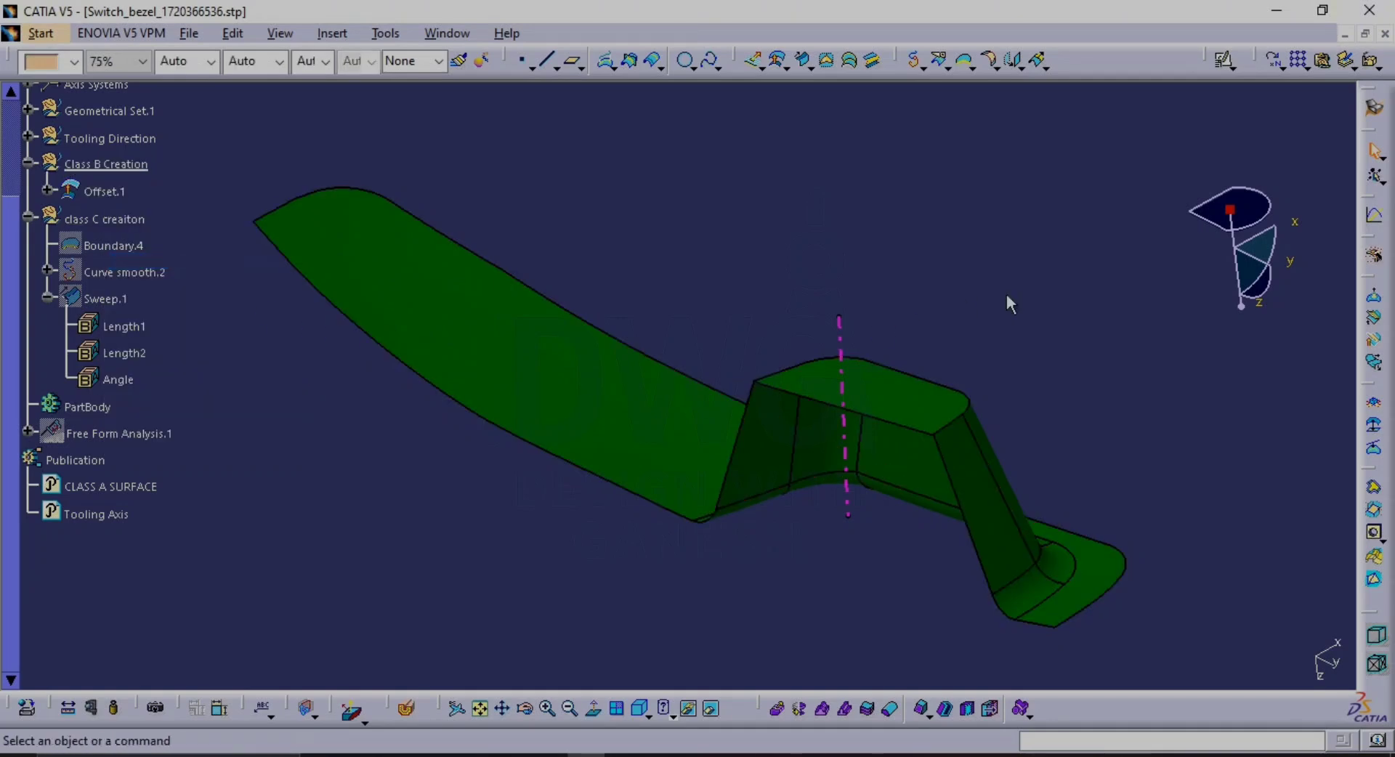
Extrapolate the class B offset surface by 10mm along its smooth rear edge, using a new boundary limited by the two sharp end corners
left_click(1039, 60)
right_click(1139, 331)
left_click(1171, 404)
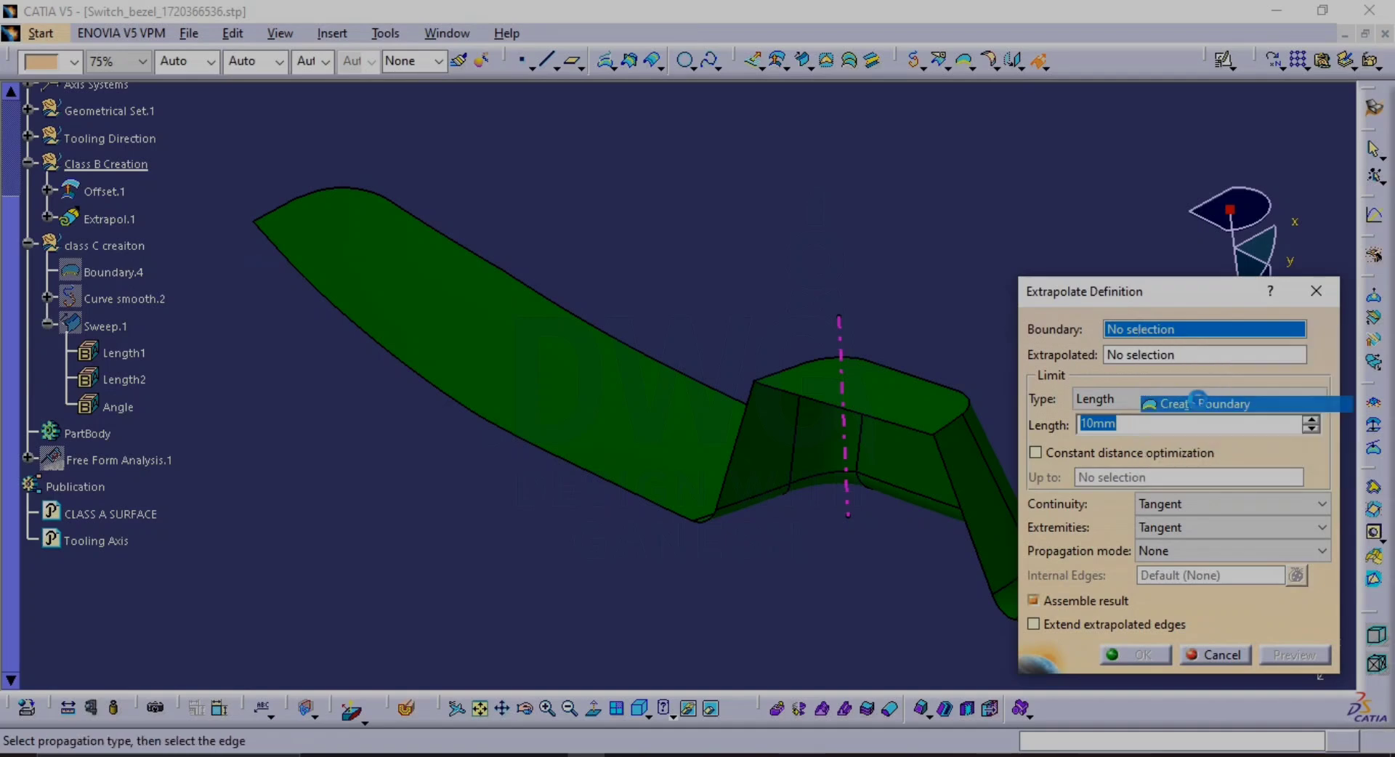
left_click(482, 375)
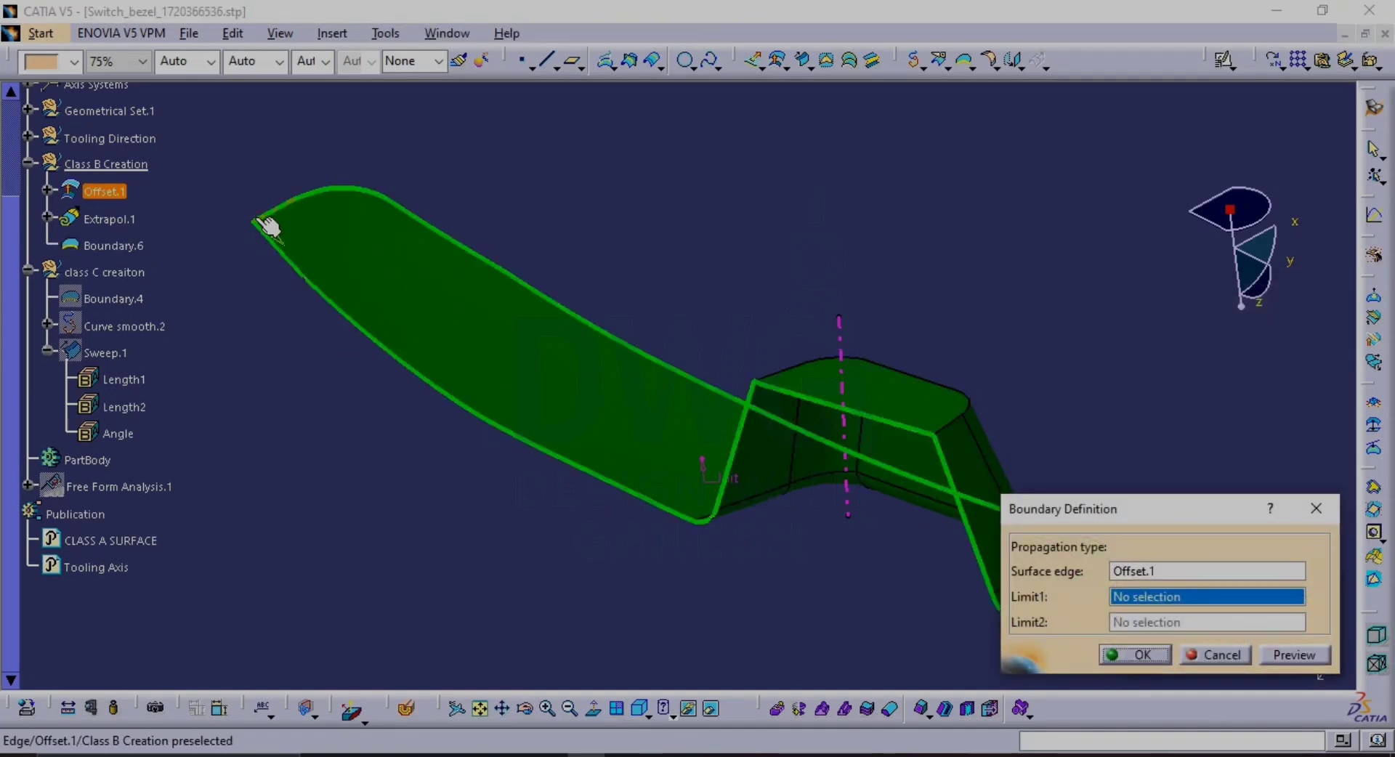
left_click(254, 222)
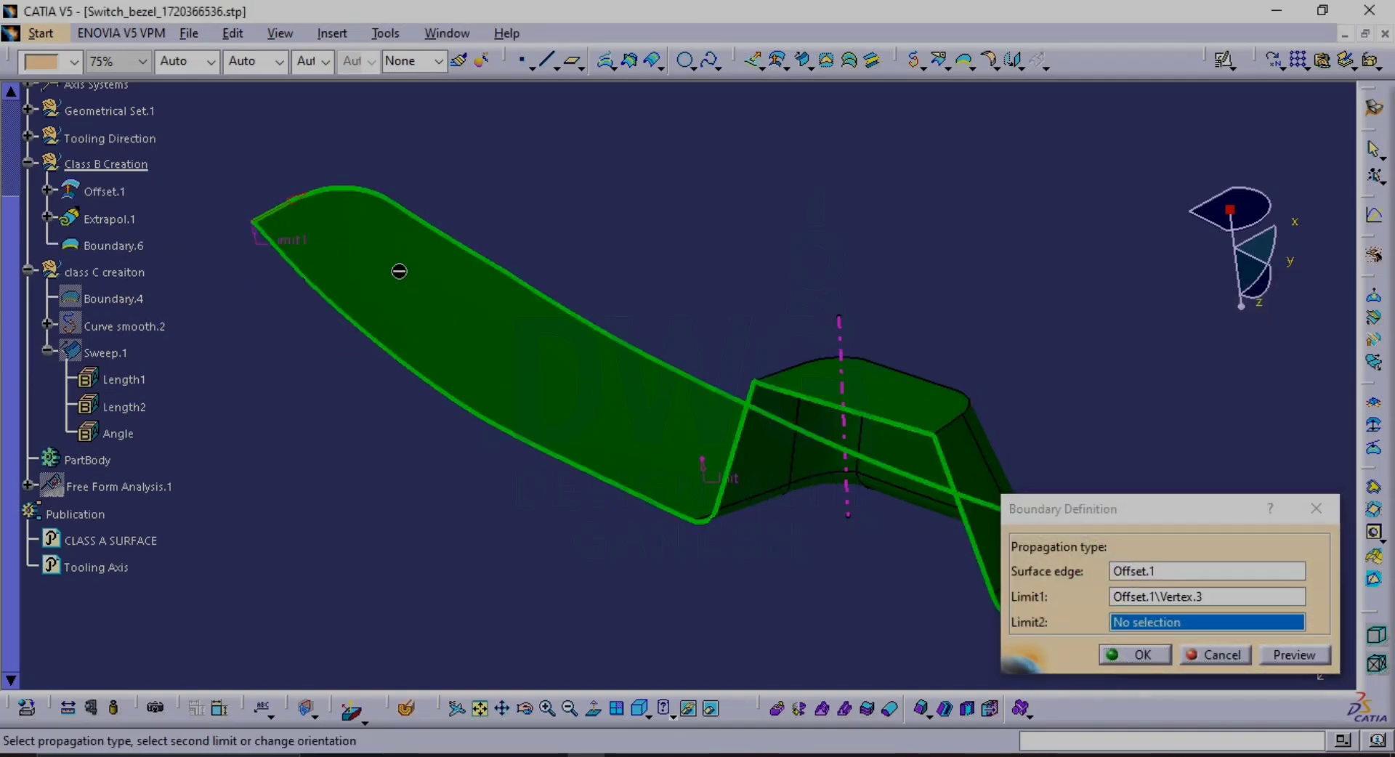
middle_click_drag(399, 271, 219, 145)
left_click(877, 503)
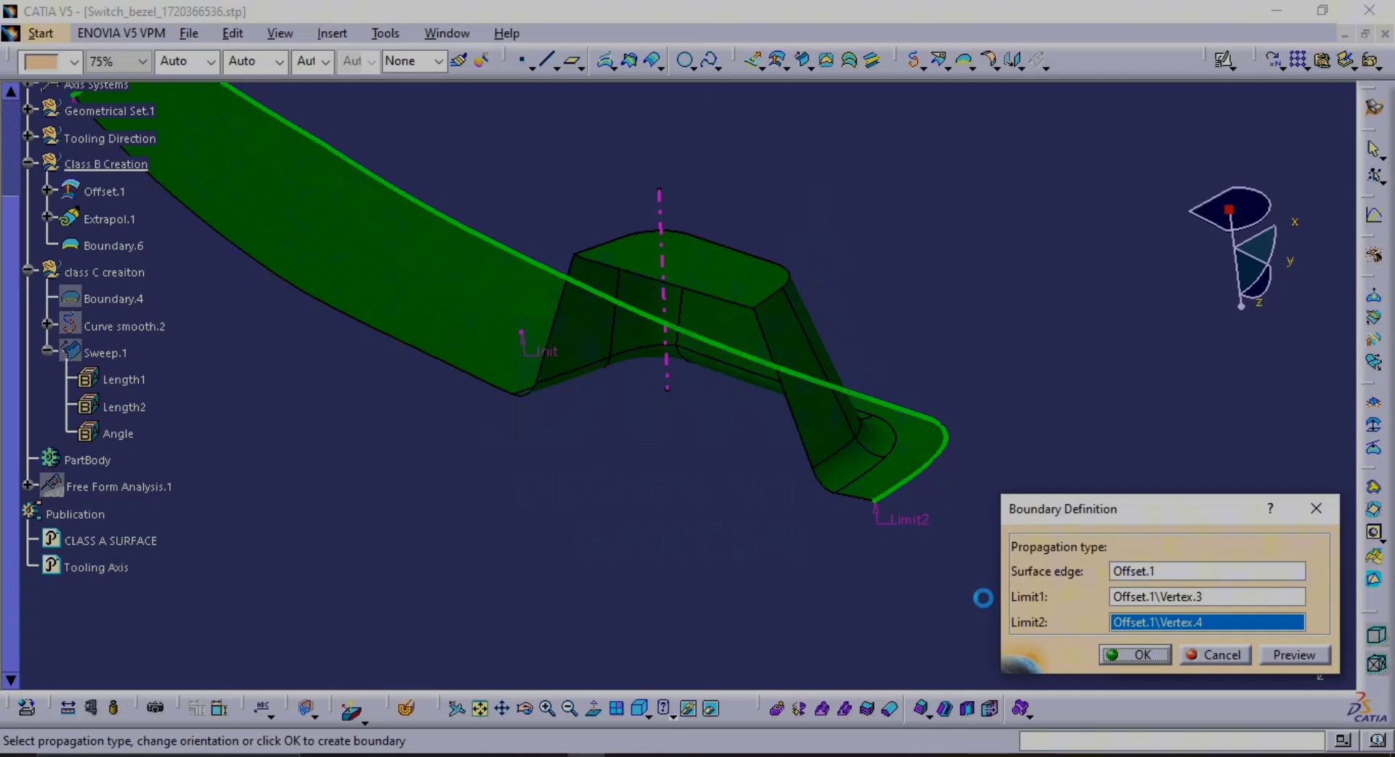
left_click(1133, 655)
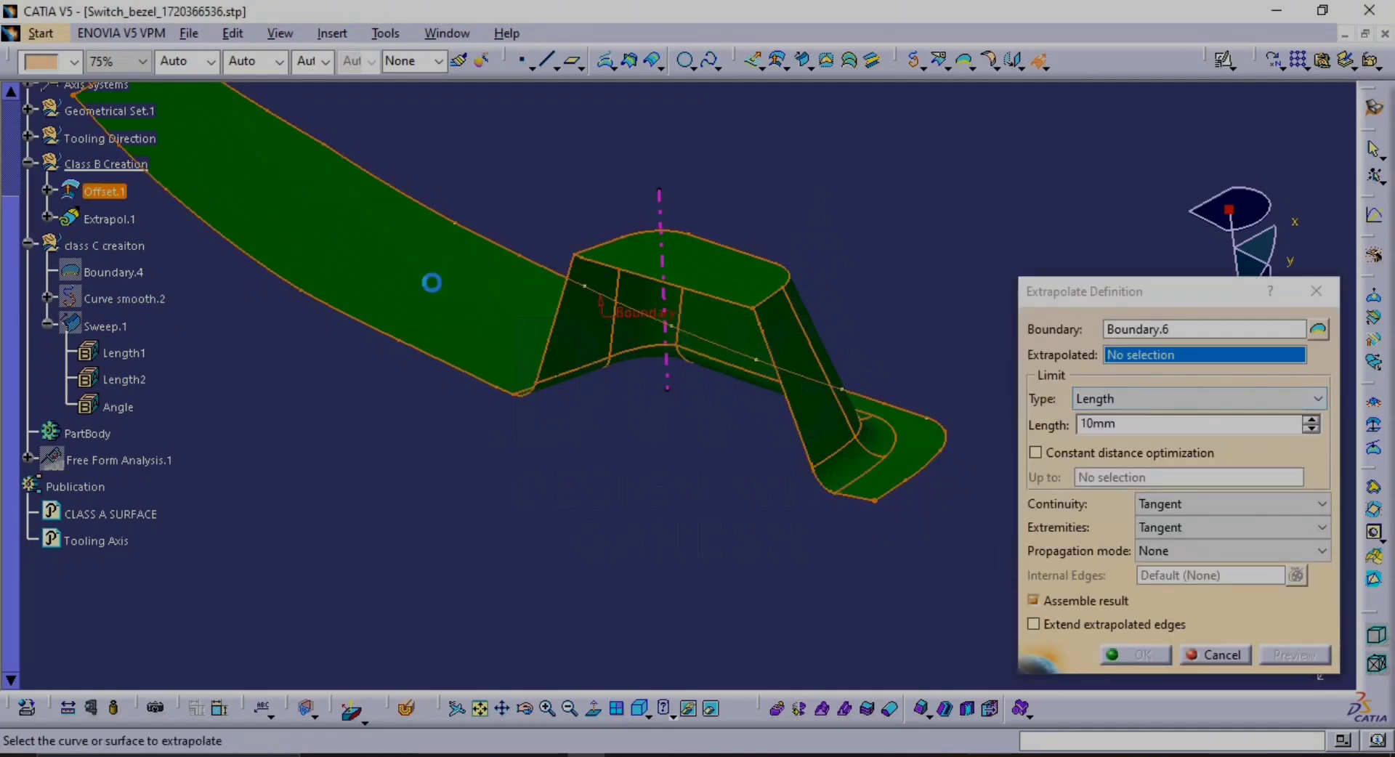
left_click(436, 287)
left_click(1141, 655)
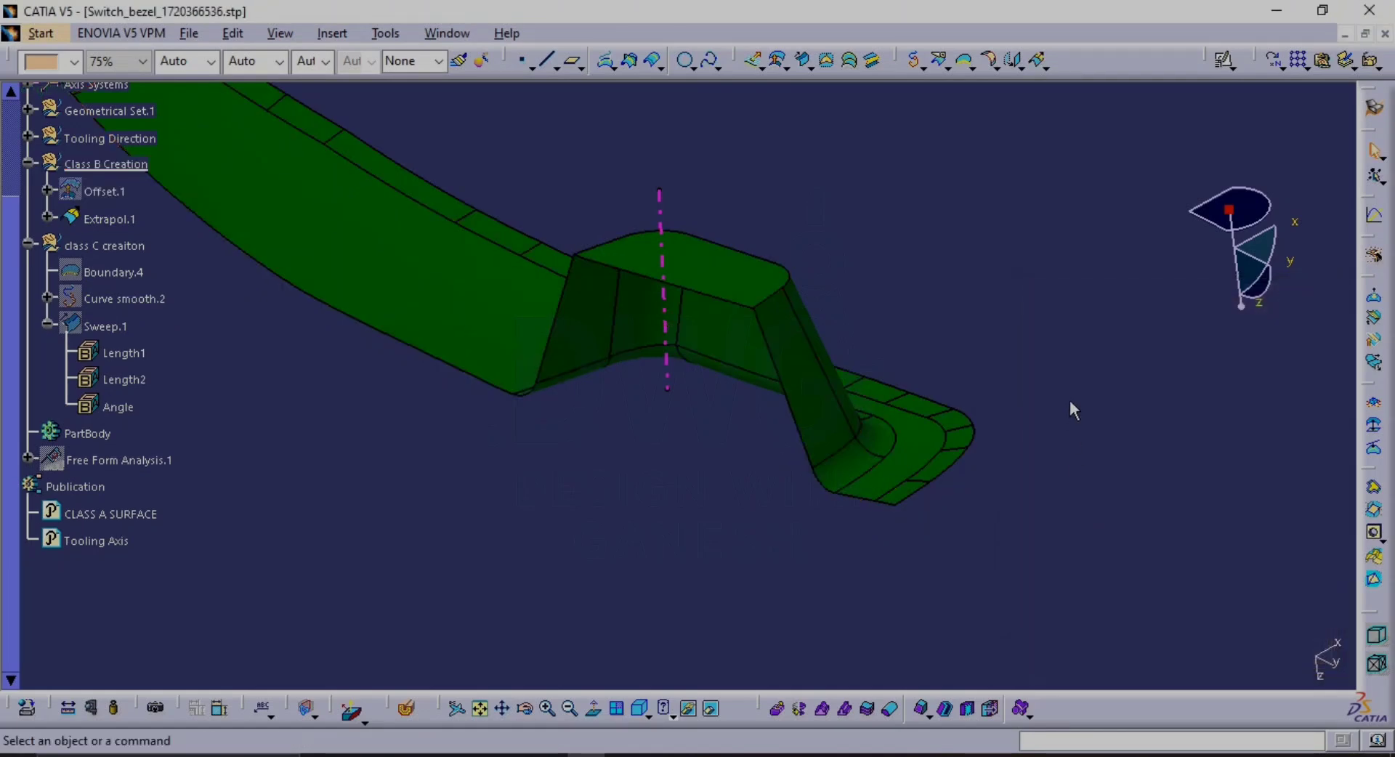
Start another extrapolation and create its boundary along the stepped front edge of the extended class B surface, between the two end corners
left_click(1039, 61)
middle_click_drag(563, 235, 727, 353)
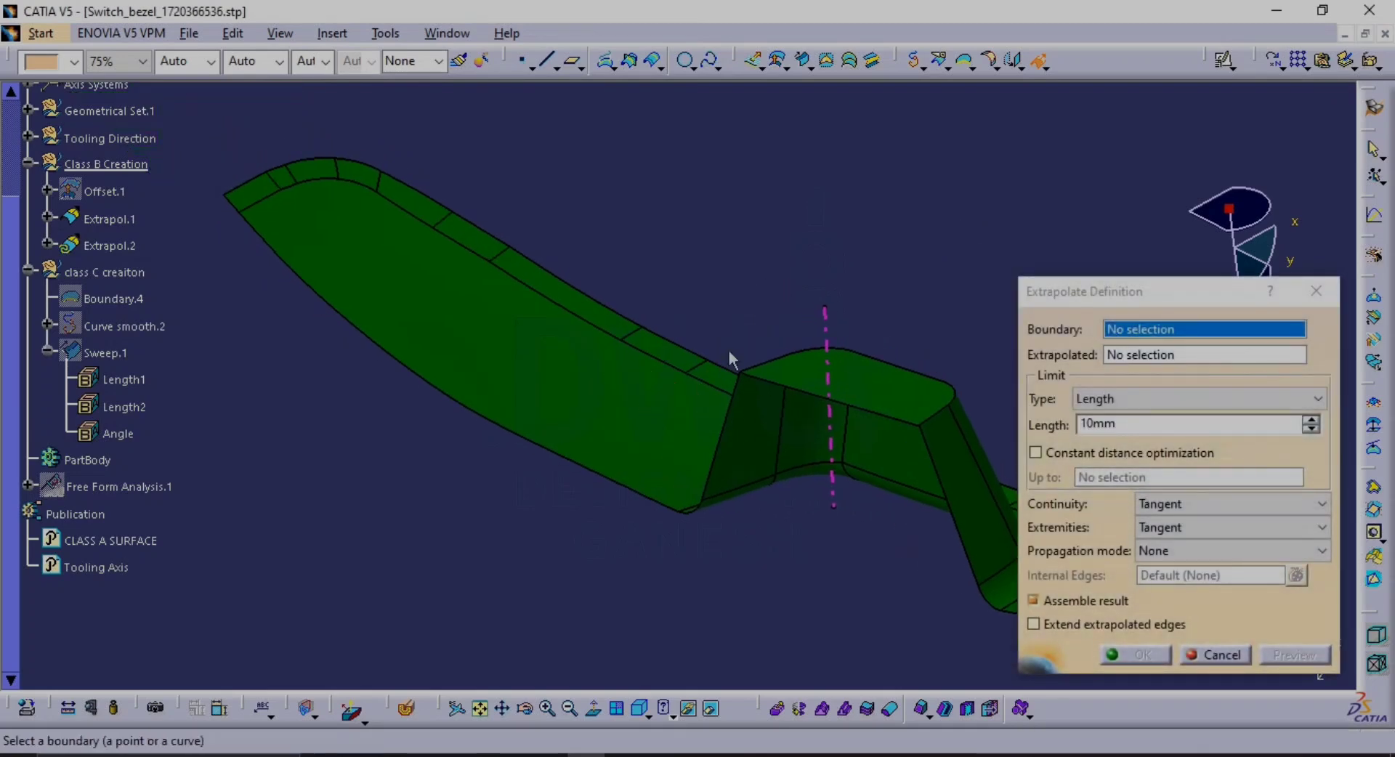
right_click(1218, 347)
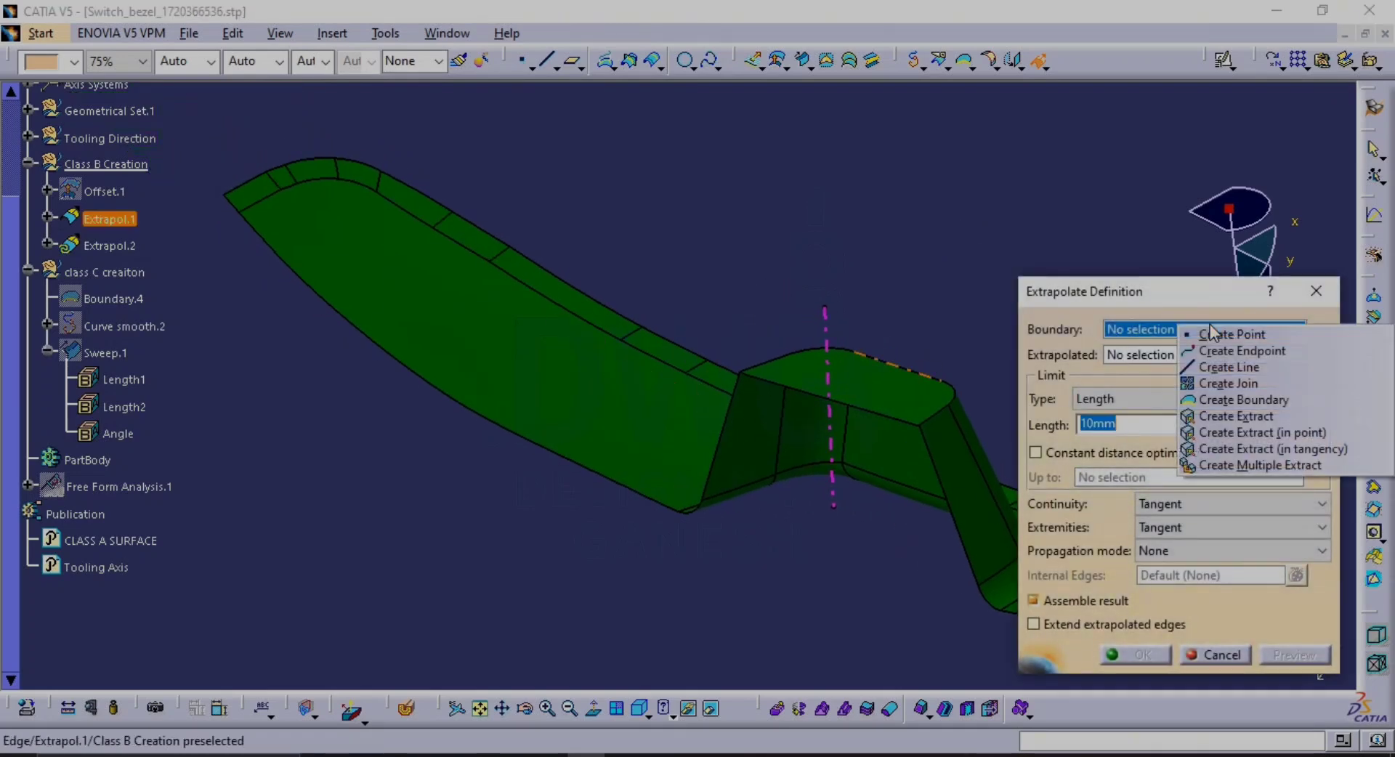
left_click(1249, 402)
left_click(469, 338)
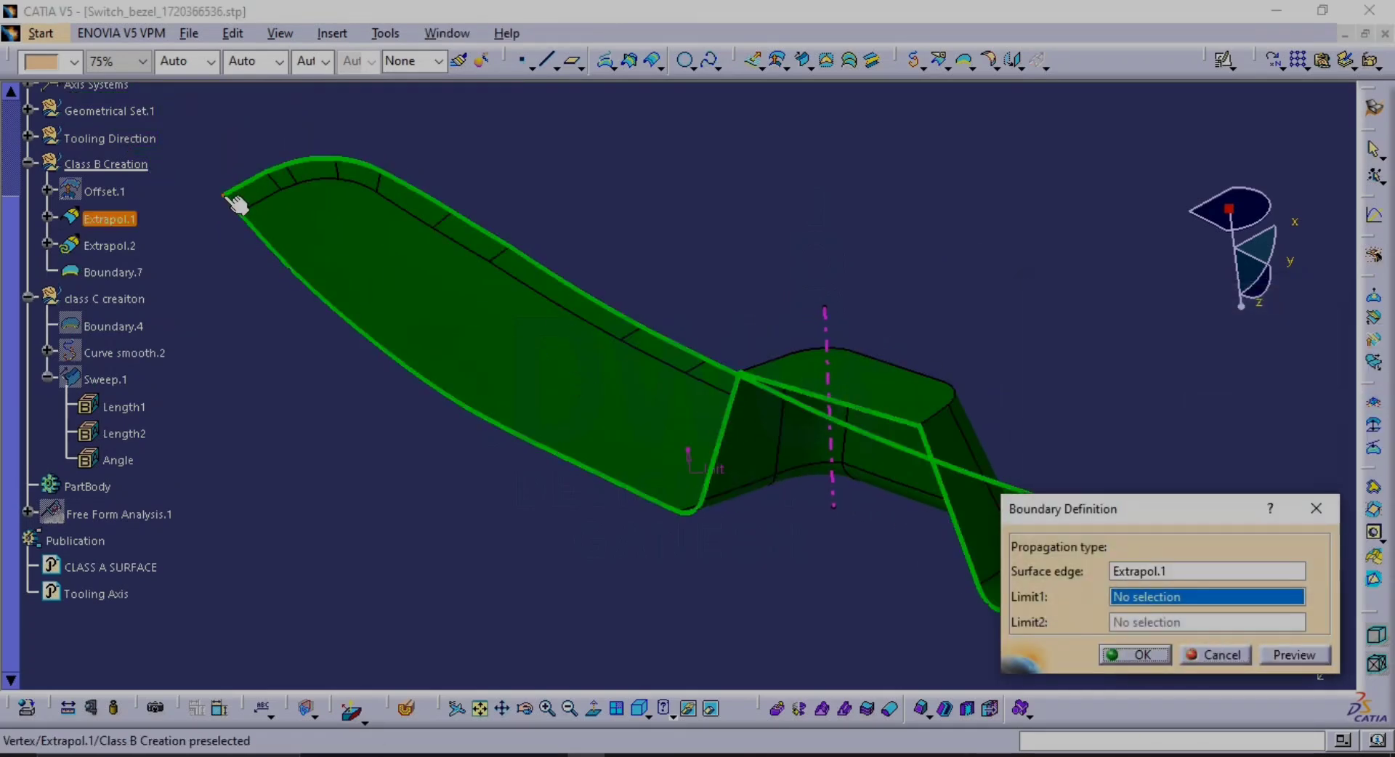
left_click(233, 203)
middle_click_drag(448, 351, 103, 122)
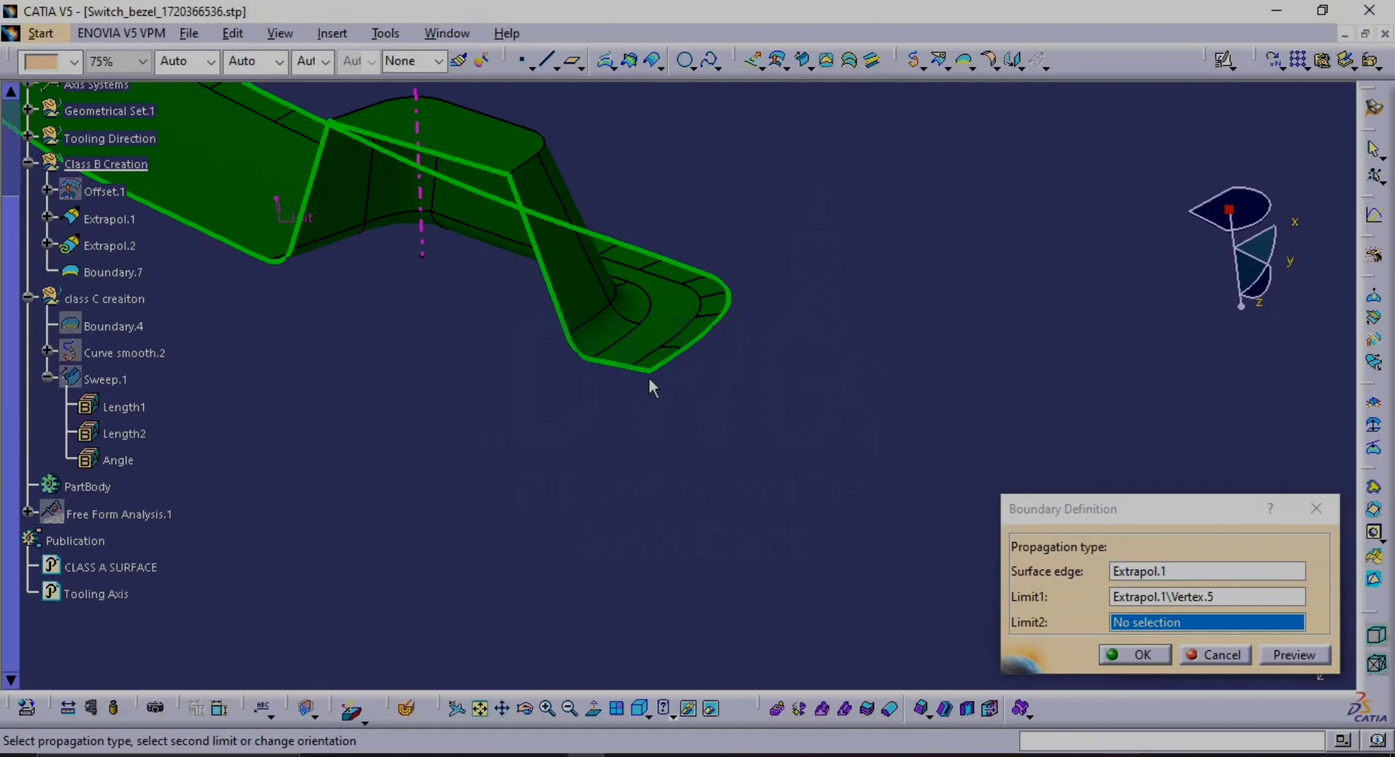
left_click(651, 372)
middle_click_drag(651, 351, 276, 231)
left_click(213, 191)
middle_click_drag(699, 431, 546, 310)
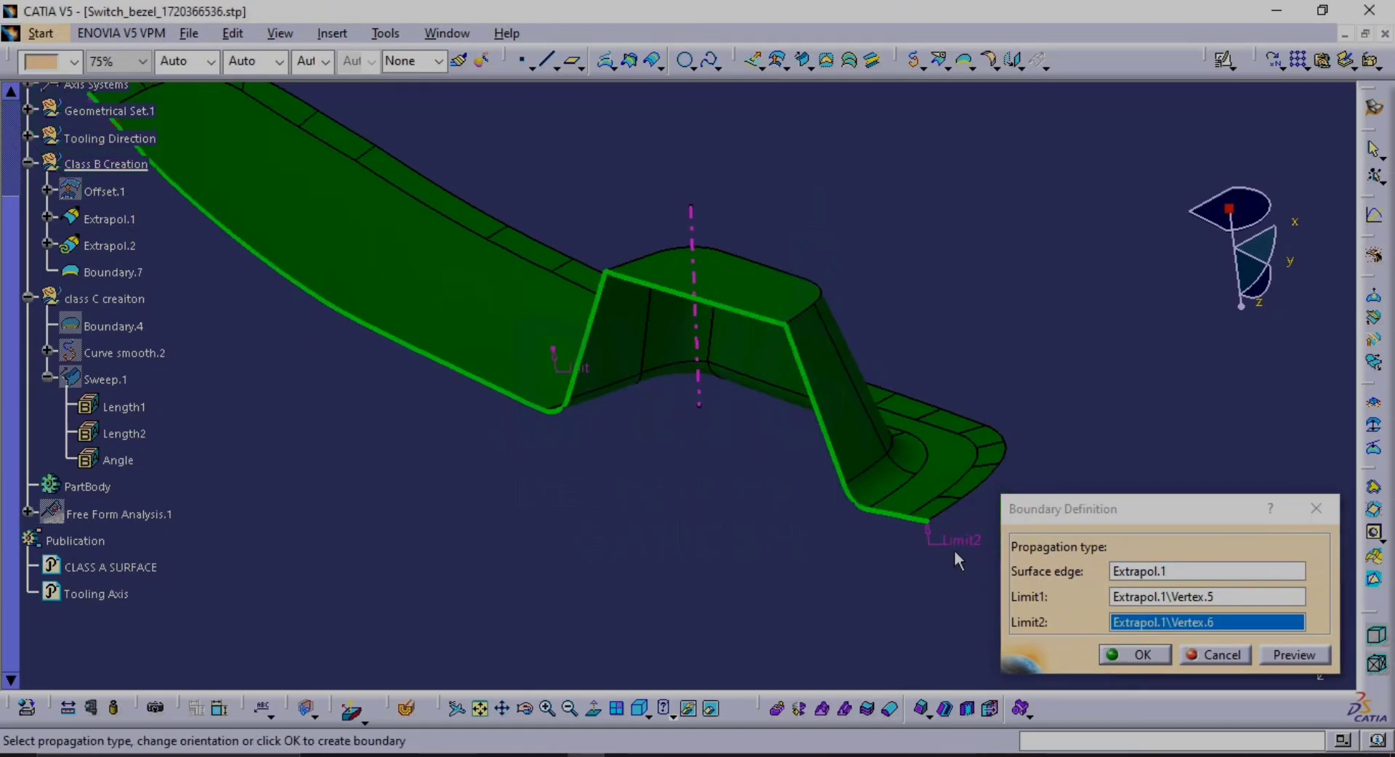
left_click(1109, 650)
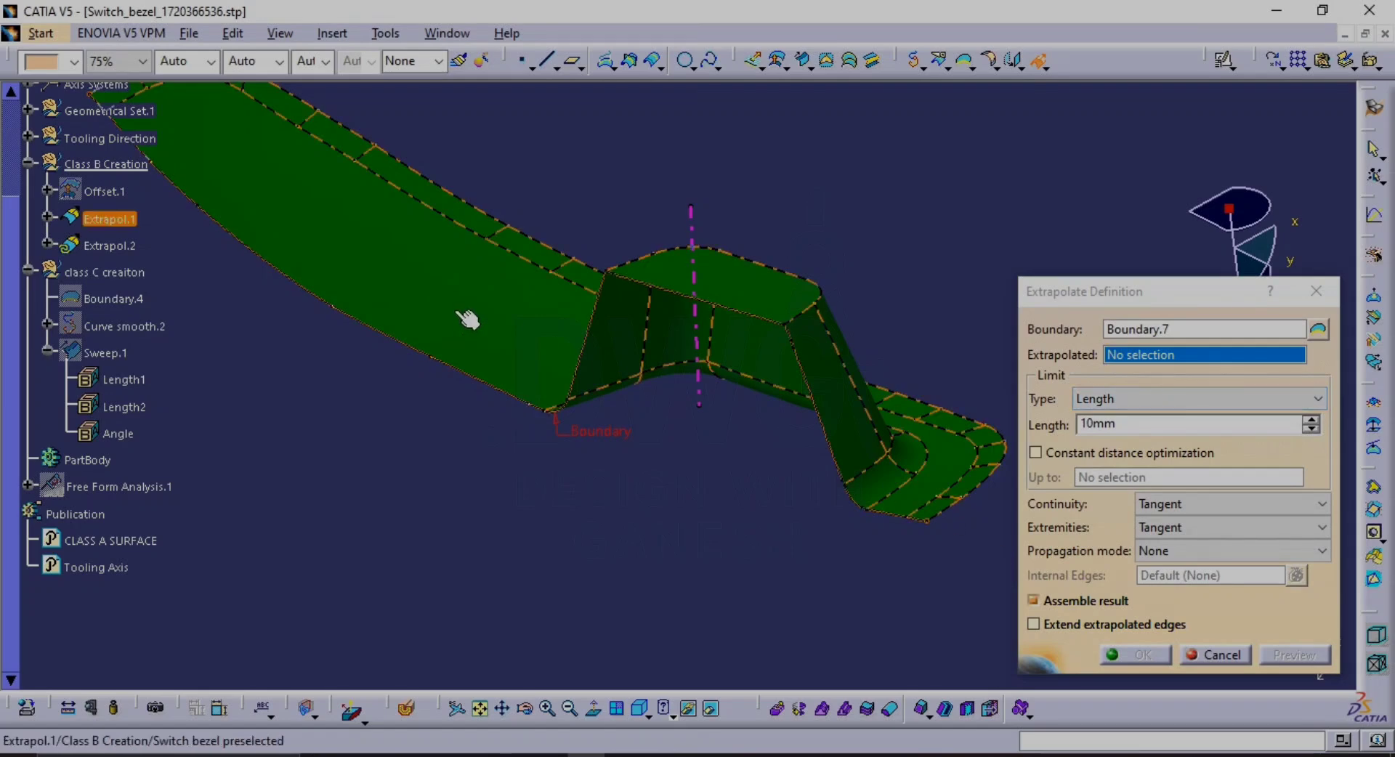
Try to extrapolate the extended class B surface by 10mm along the full stepped front-edge boundary
left_click(462, 328)
left_click(830, 432)
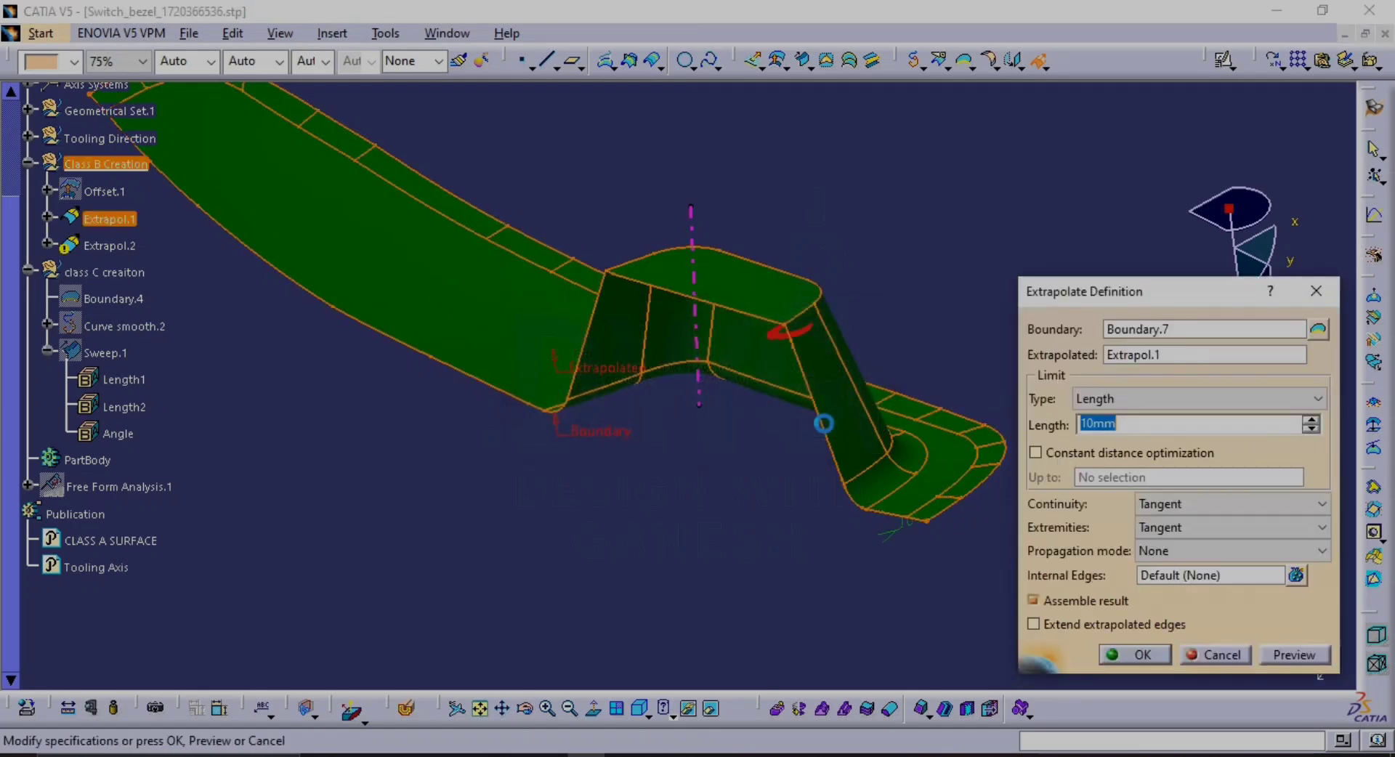
scroll(689, 412, "up", 3)
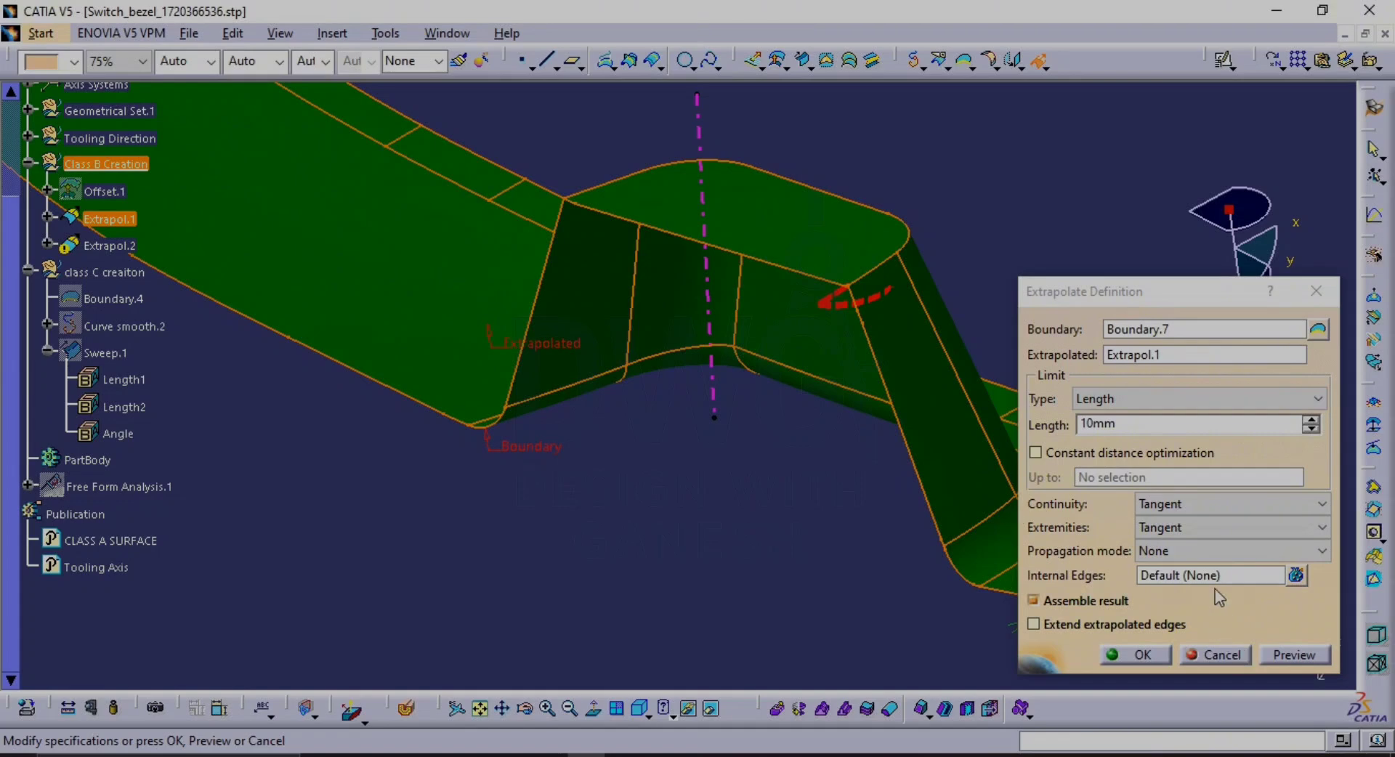
Shorten the extrapolation's boundary by moving its second limit to the raised step's near upper corner
left_click(1315, 332)
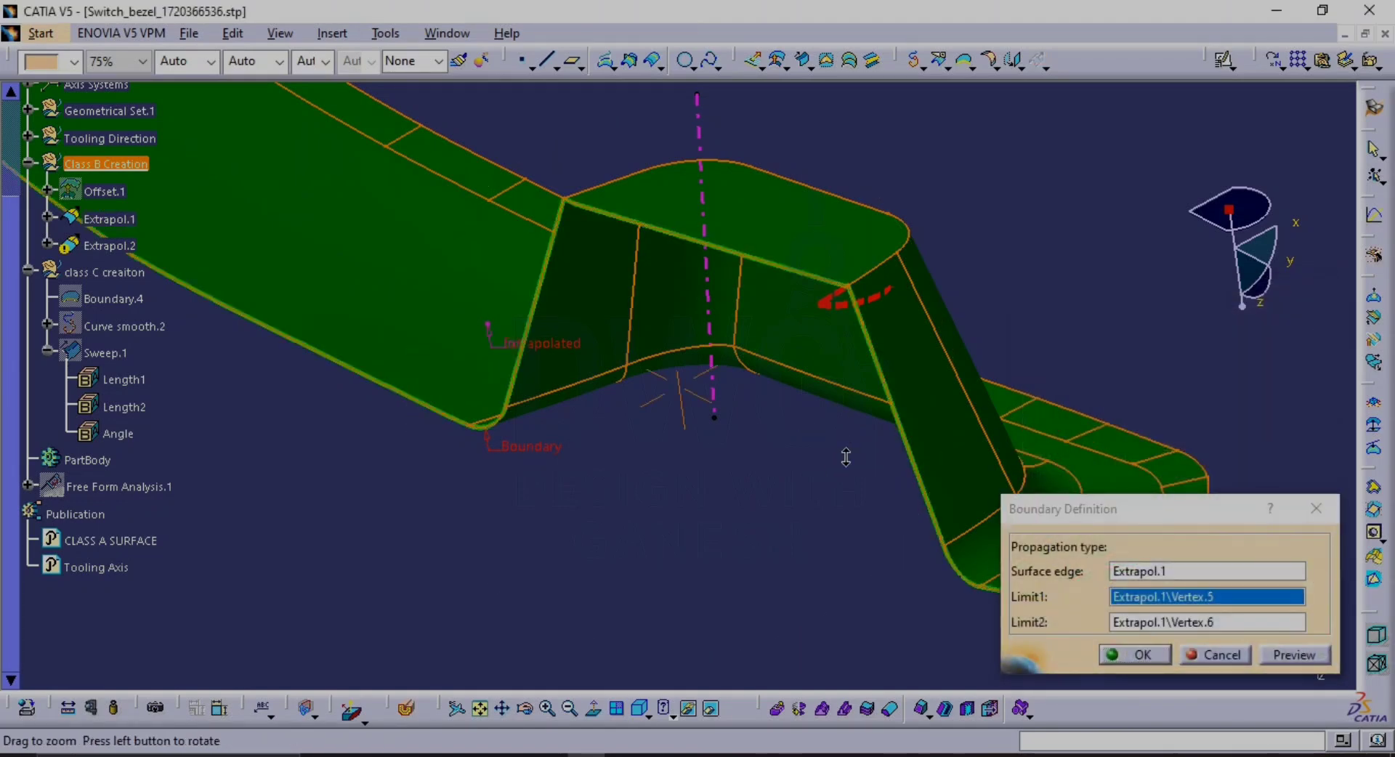
middle_click_drag(845, 457, 730, 511, "ctrl")
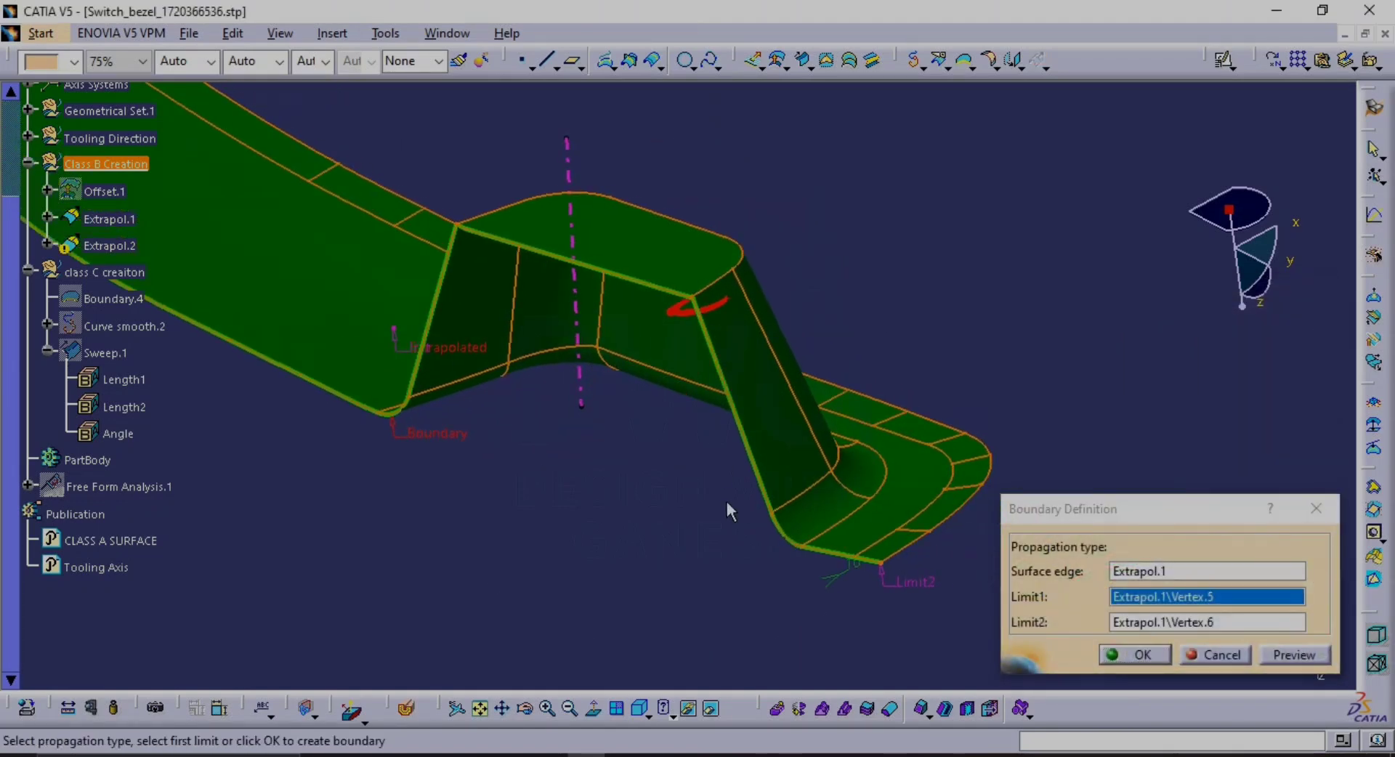
left_click(1155, 623)
left_click(459, 226)
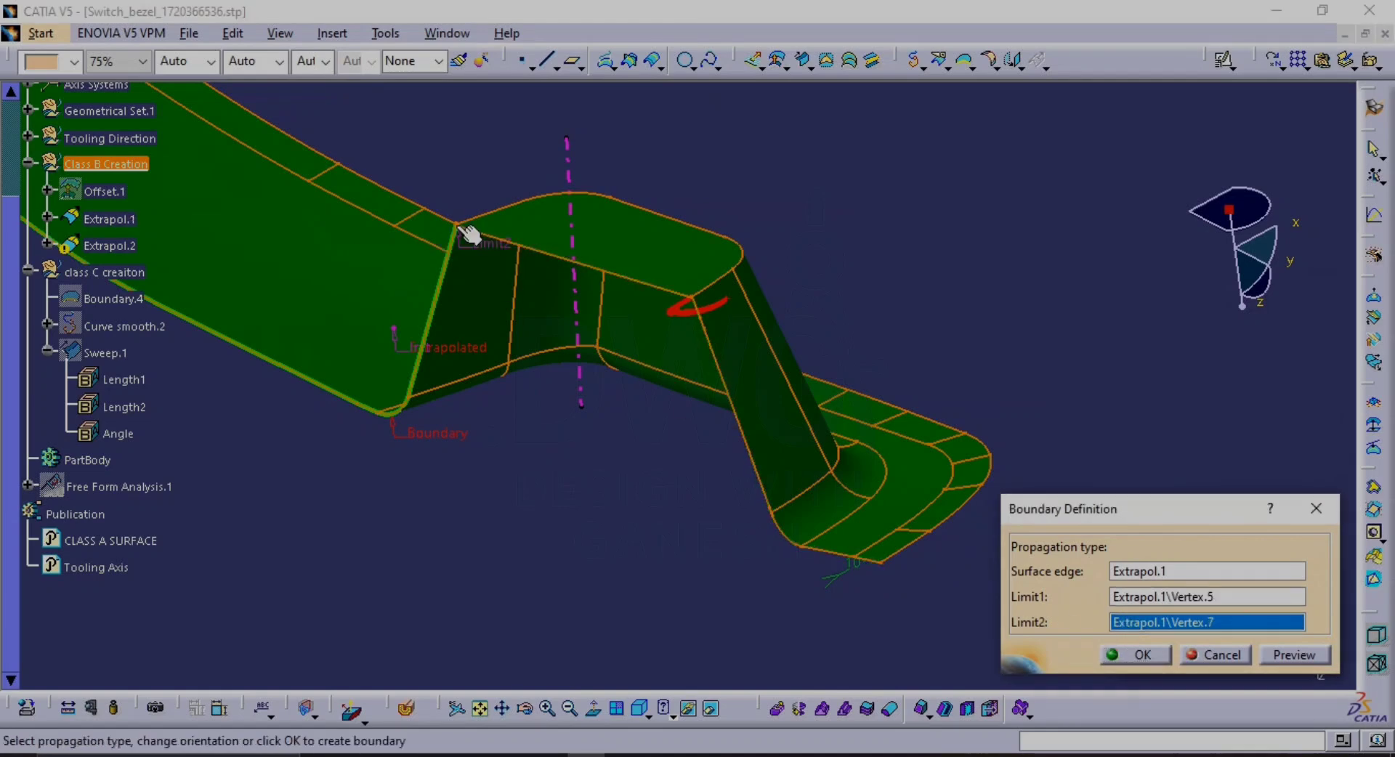
left_click(1137, 656)
middle_click_drag(859, 570, 964, 485)
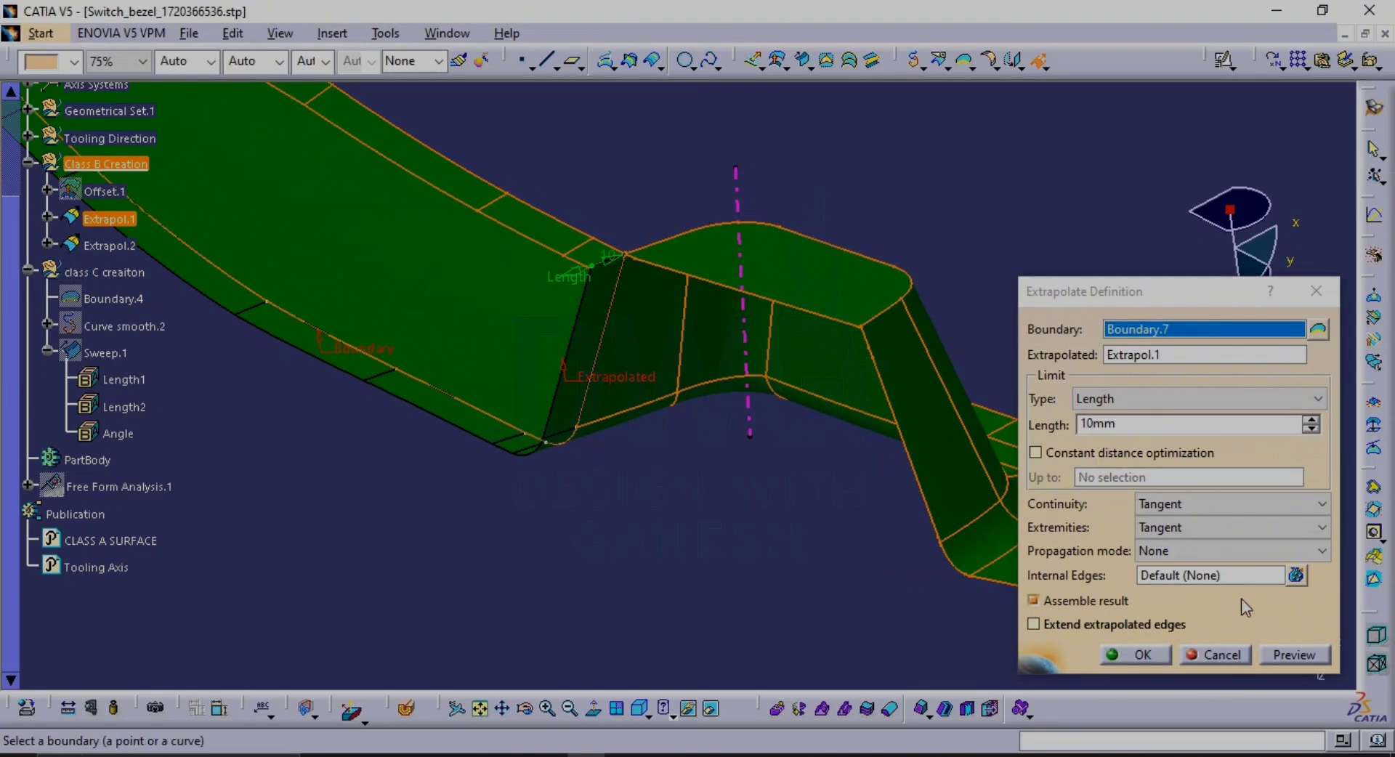
Move the boundary's second limit to the far upper corner of the raised step, at the top of the descending wall
left_click(1318, 330)
middle_click_drag(828, 471, 673, 429)
left_click(1188, 623)
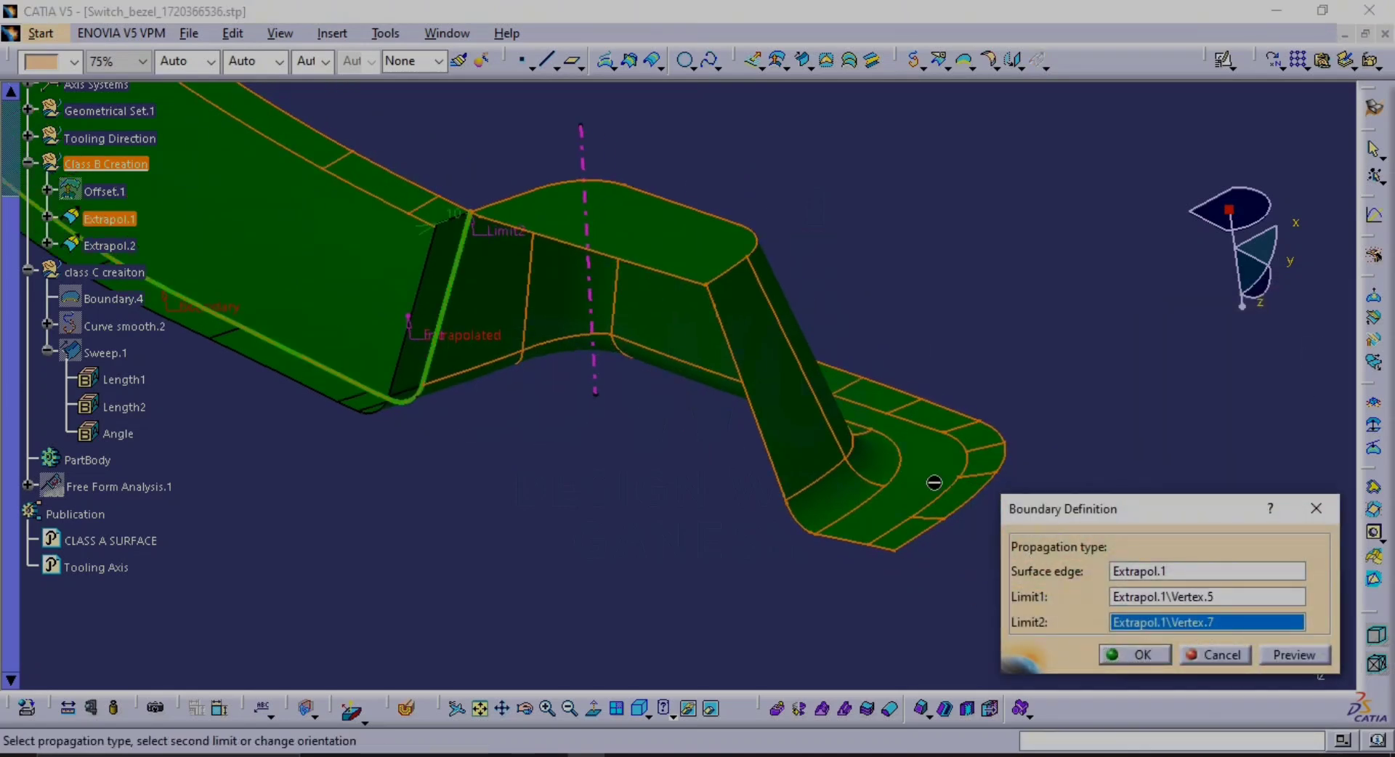
left_click(709, 287)
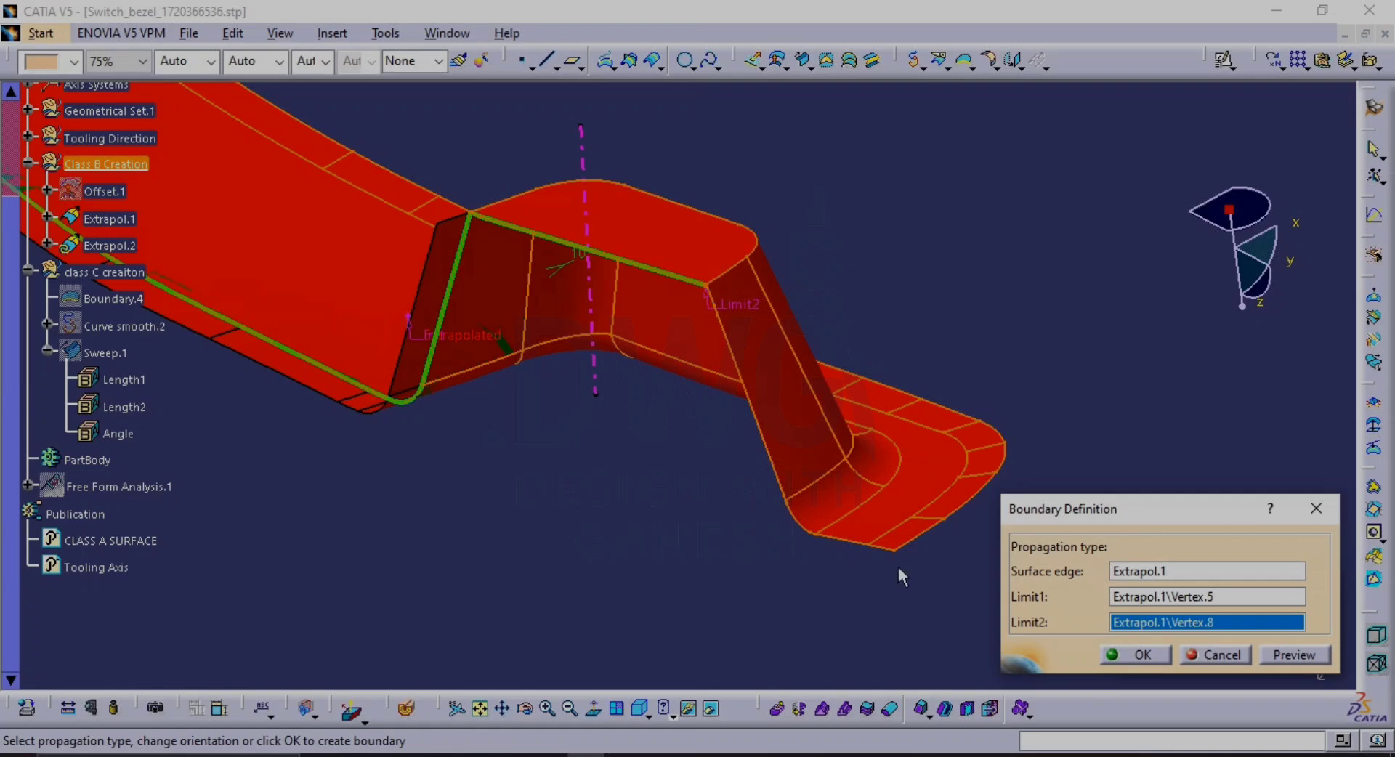
left_click(1142, 656)
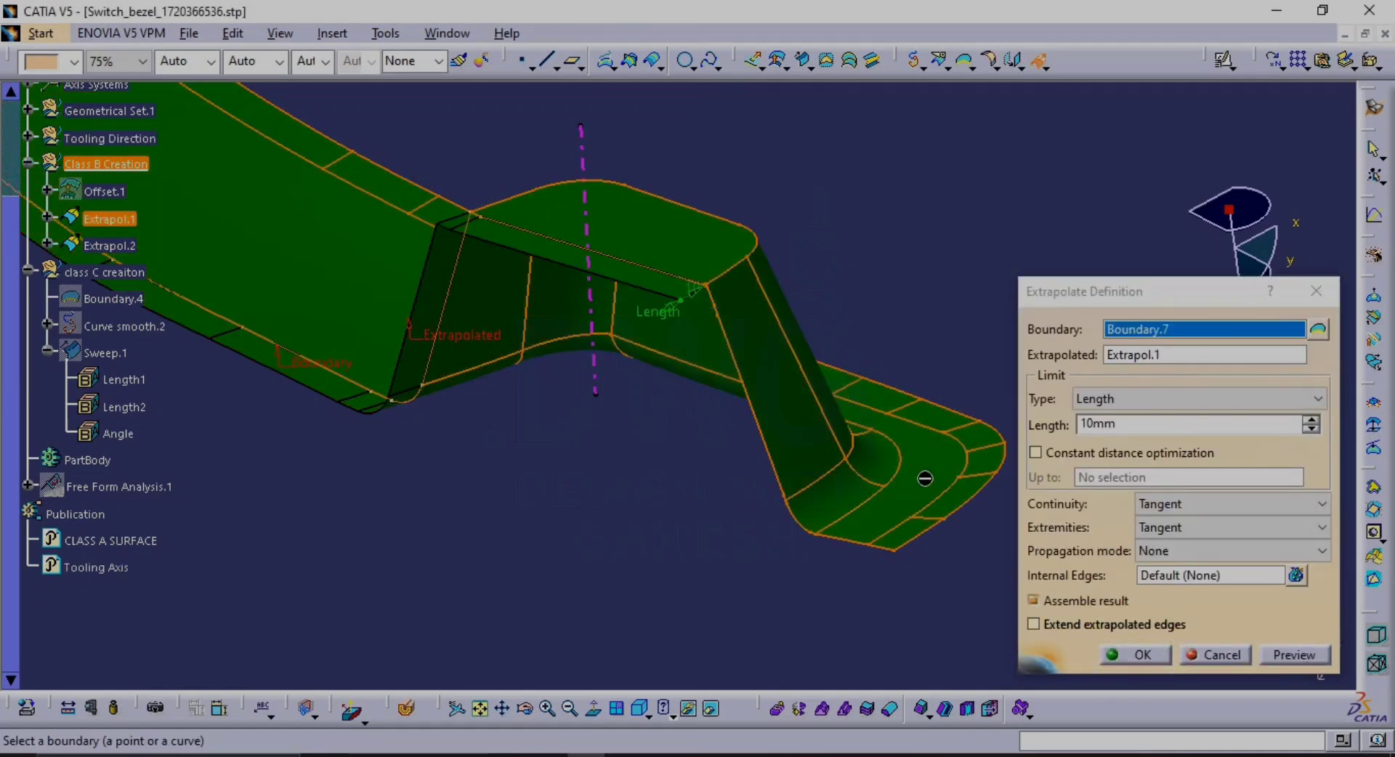
Set the extrapolation length to 5mm, preview it and create the extrapolated surface
double_click(1202, 429)
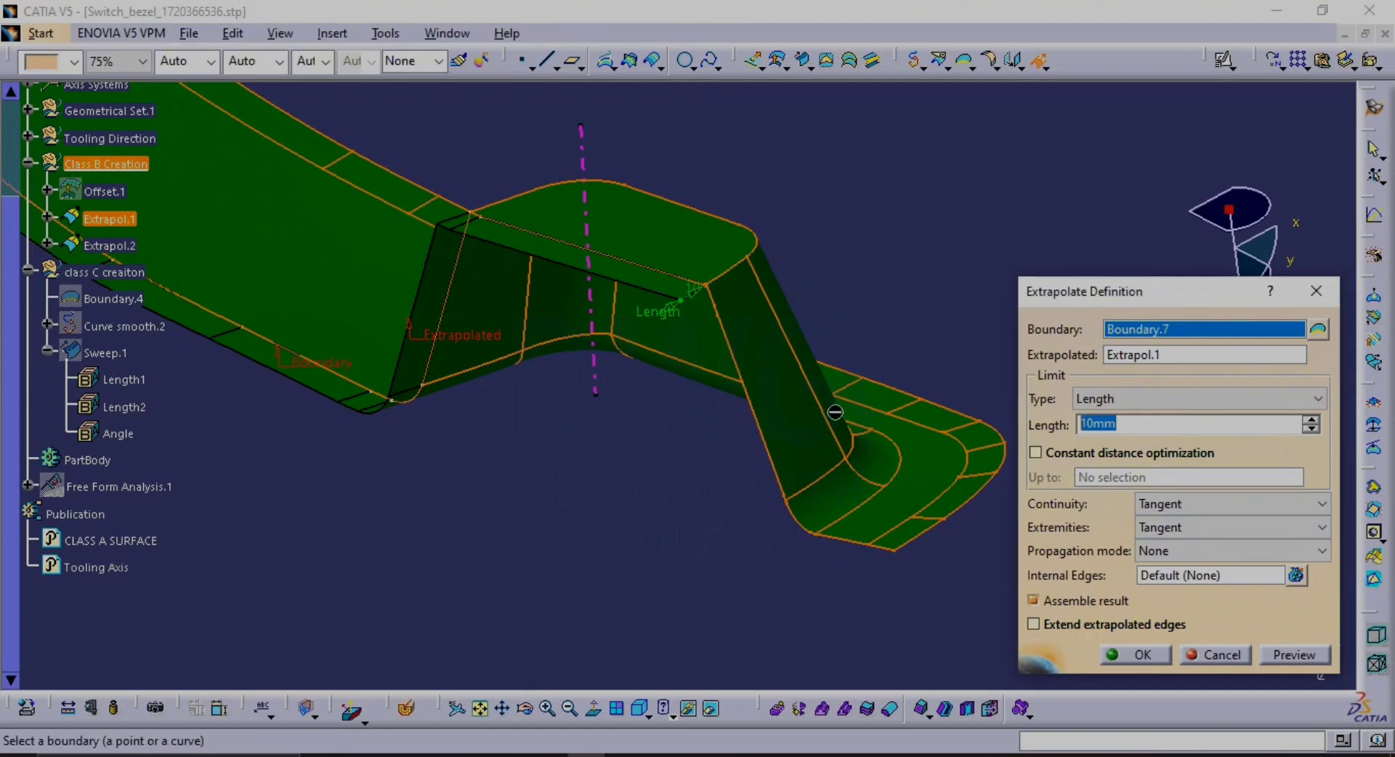
left_click(1300, 658)
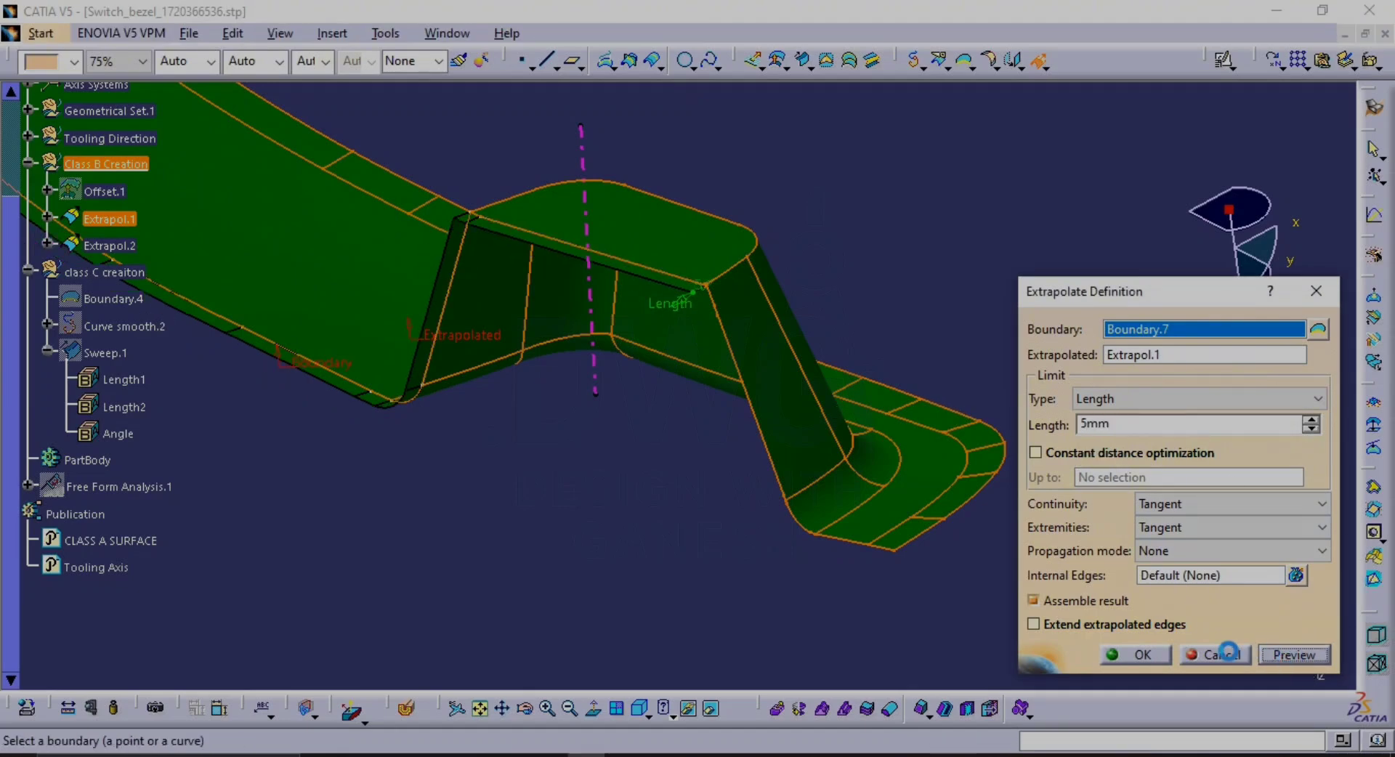
left_click(1133, 656)
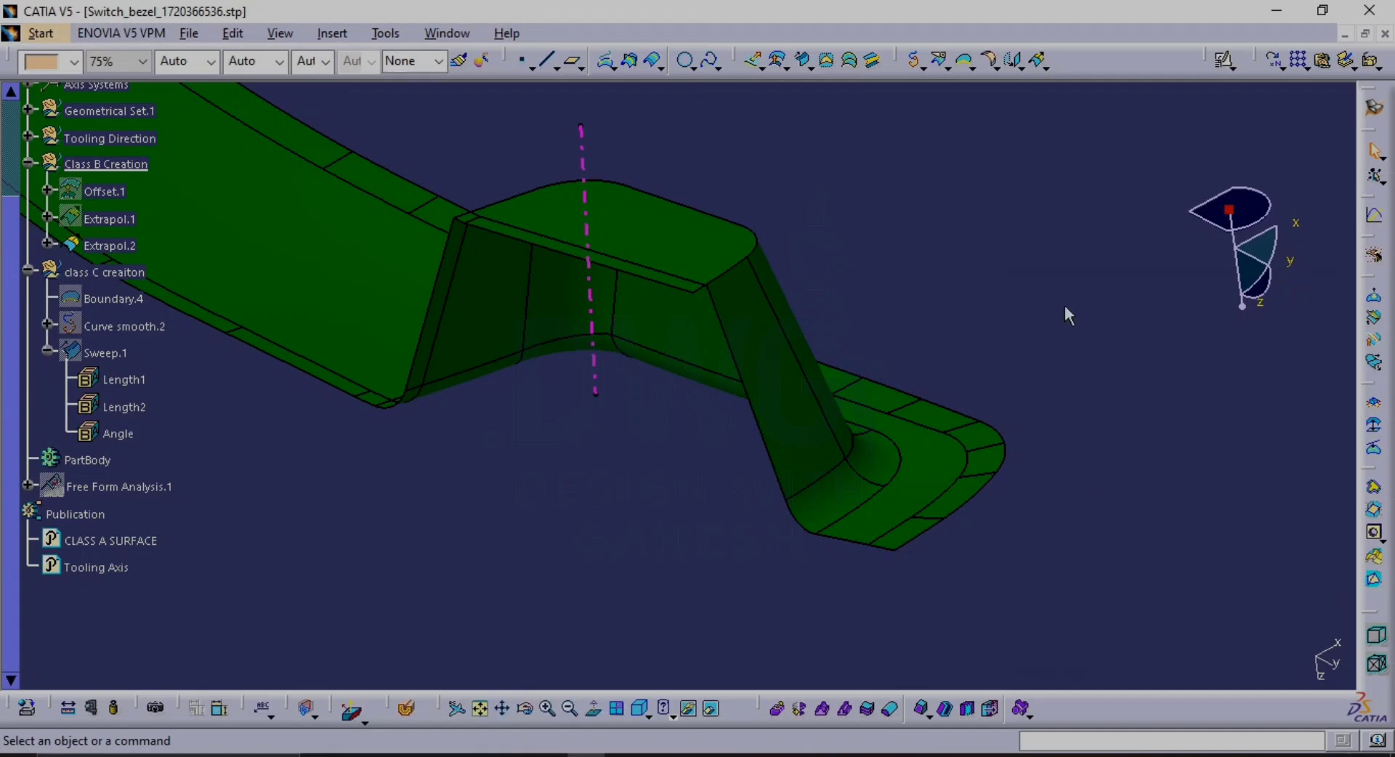
Try to extrapolate the remaining front edge by 5mm, using a new boundary from the raised step's far upper corner to the end corner
left_click(1040, 64)
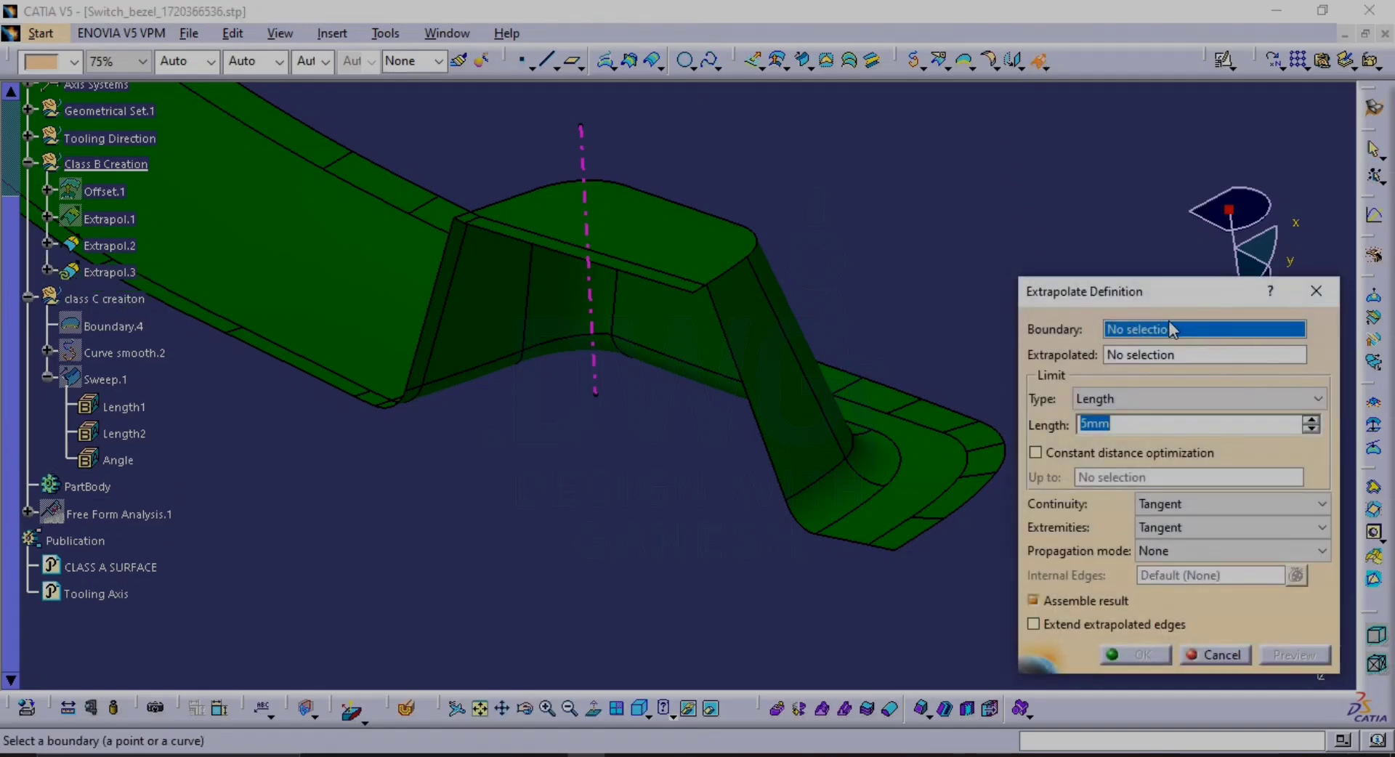
right_click(1169, 329)
left_click(1230, 397)
left_click(794, 365)
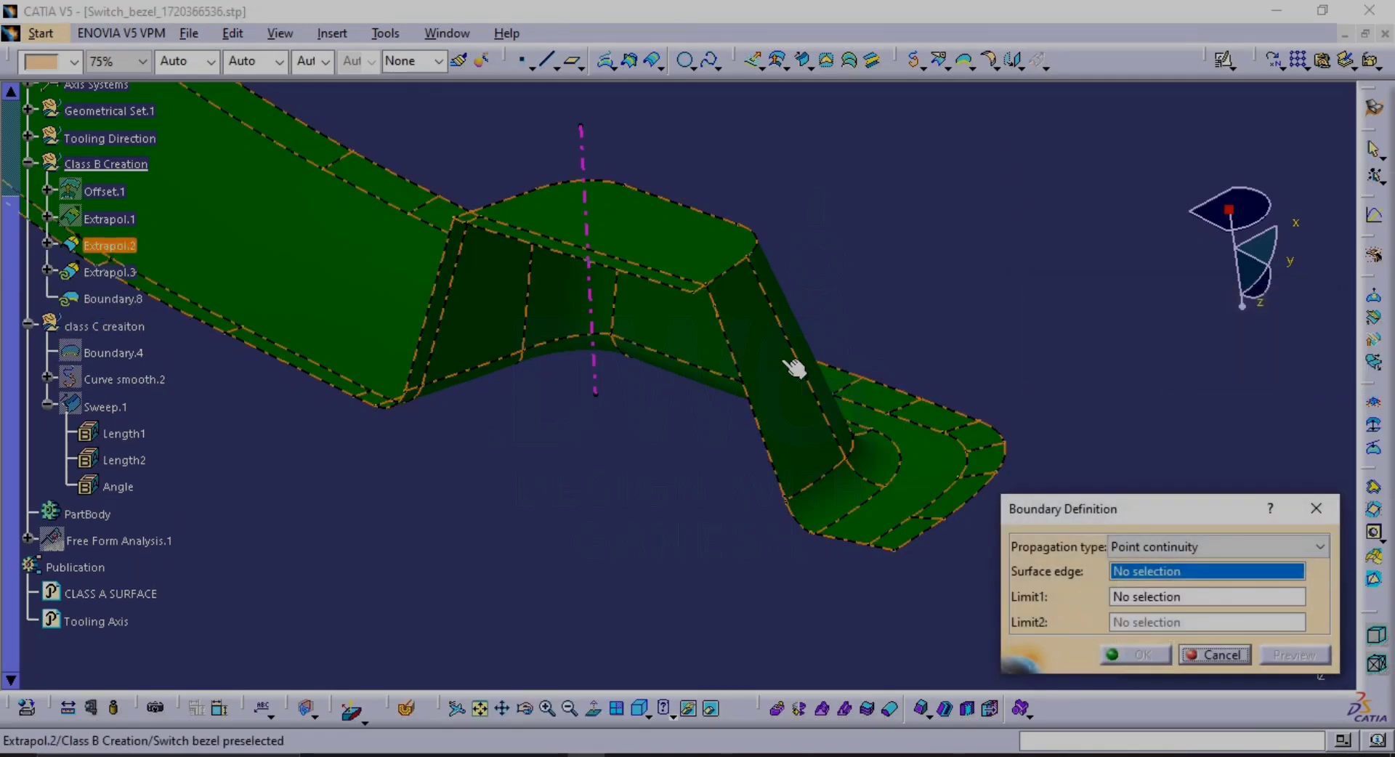
left_click(707, 287)
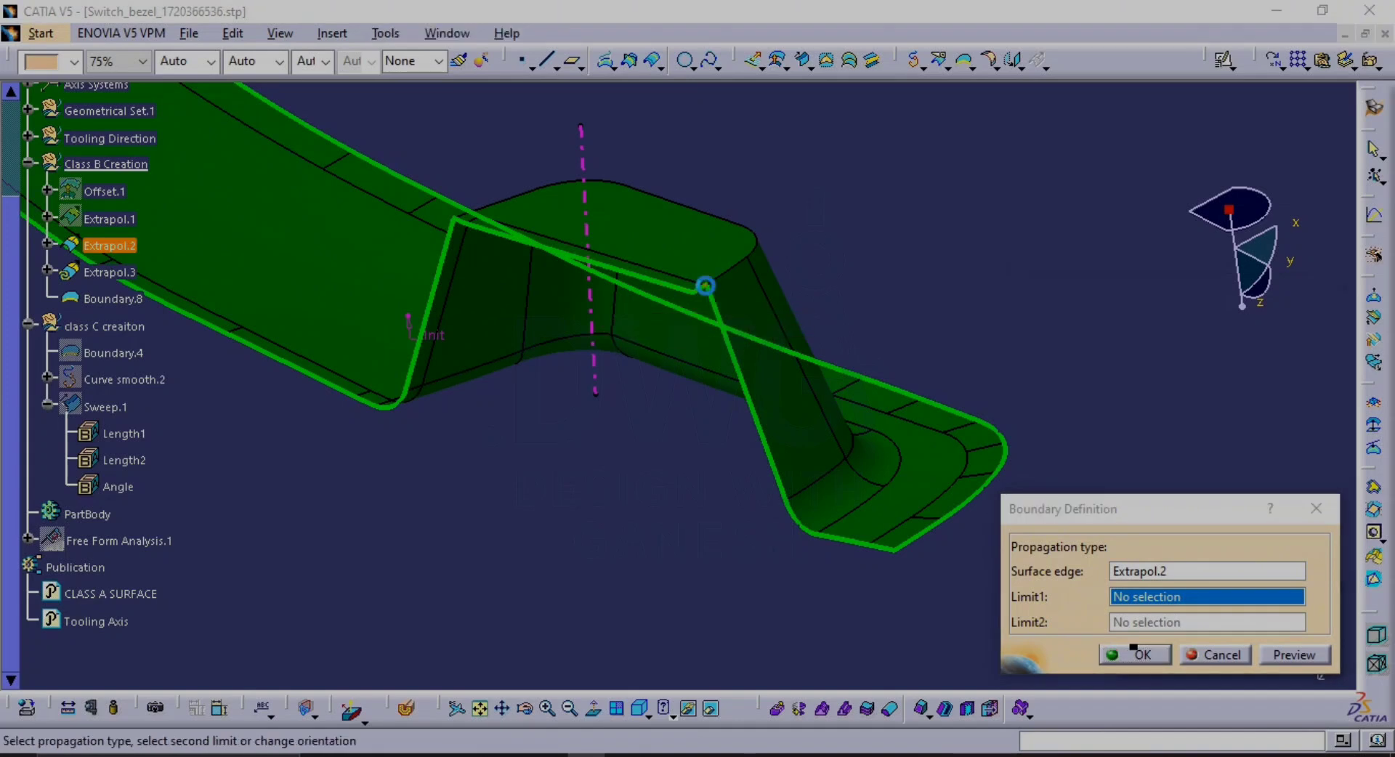
left_click(893, 552)
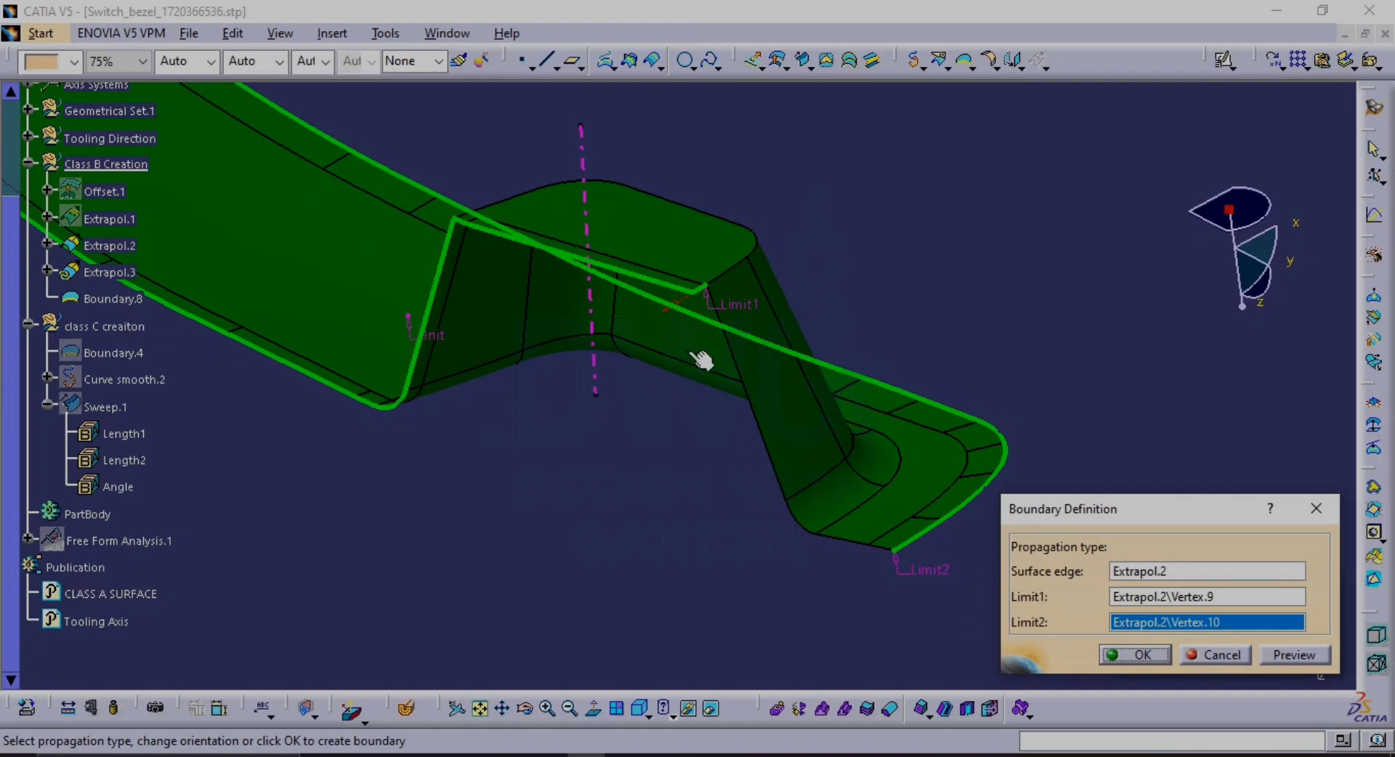
left_click(671, 311)
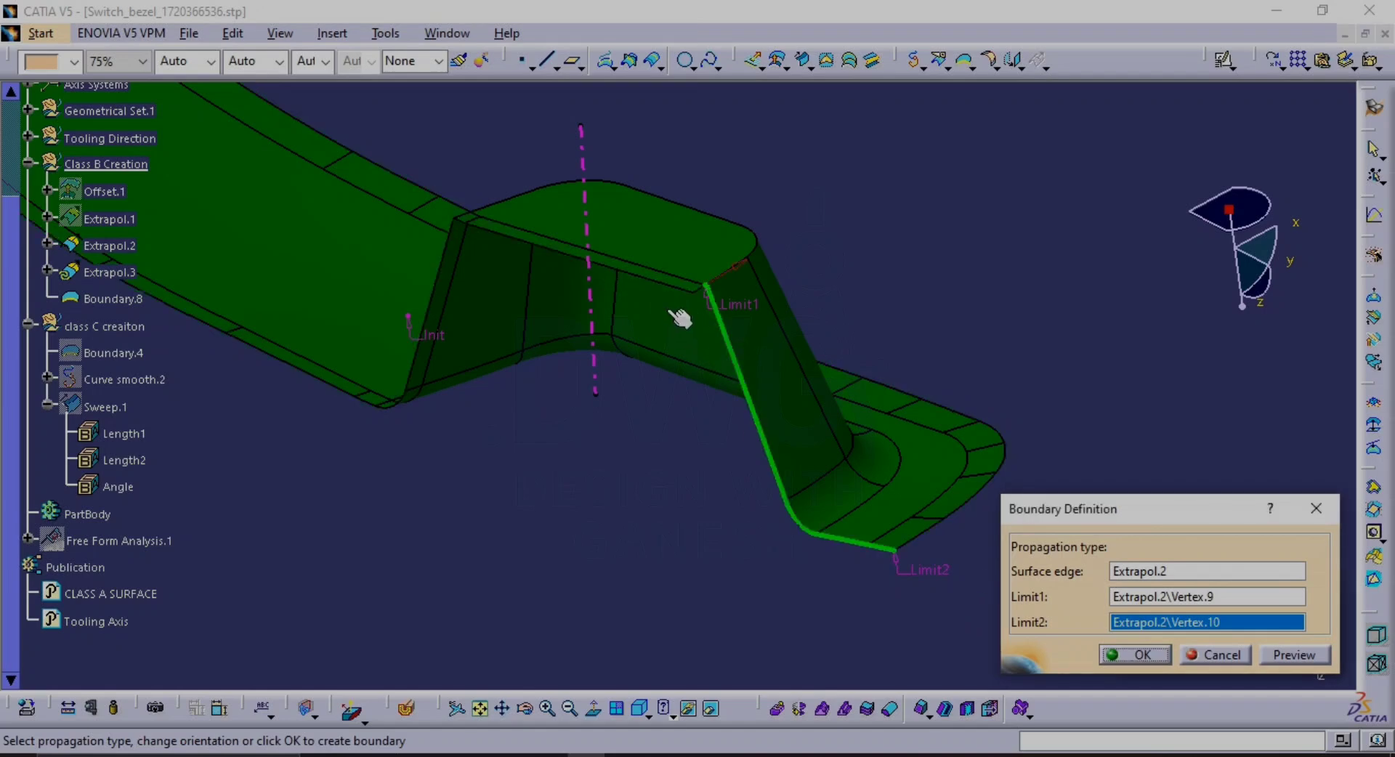
left_click(1137, 656)
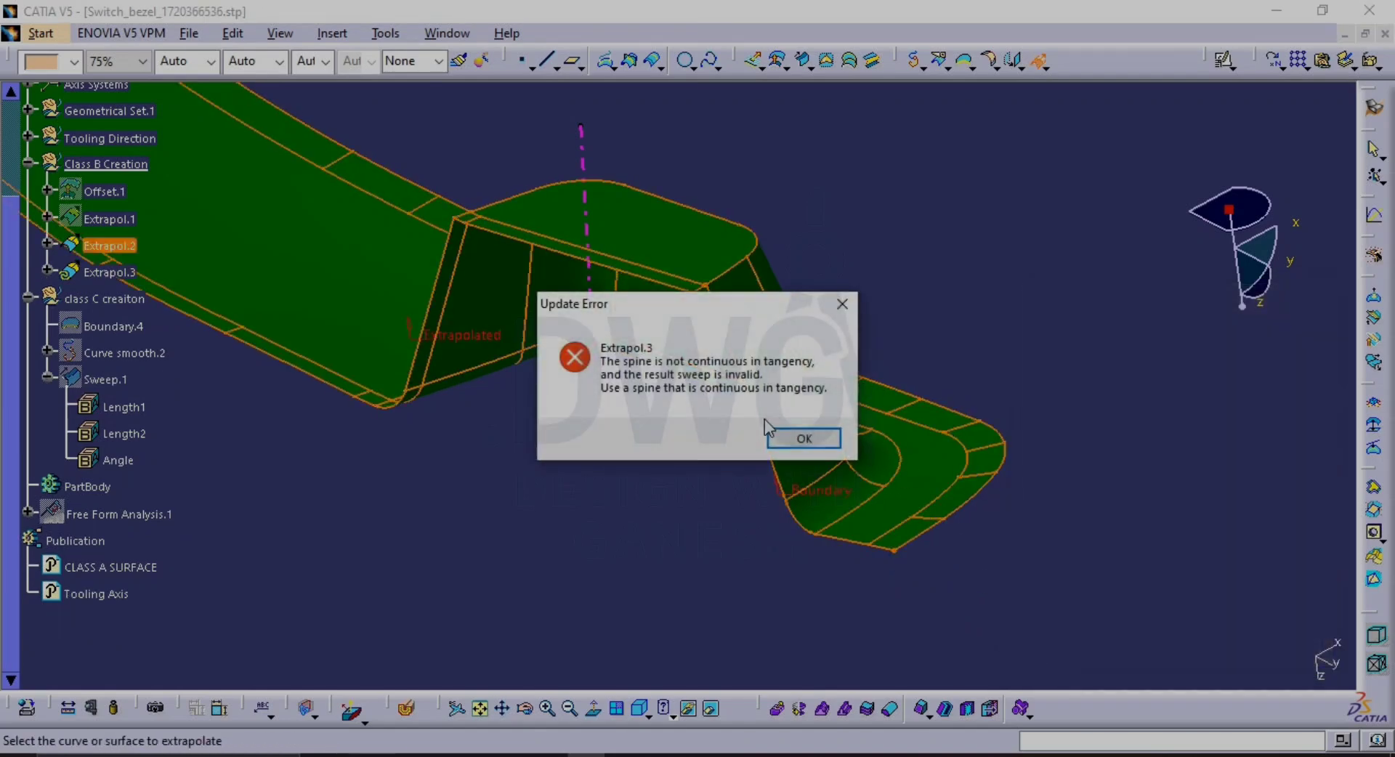
left_click(804, 438)
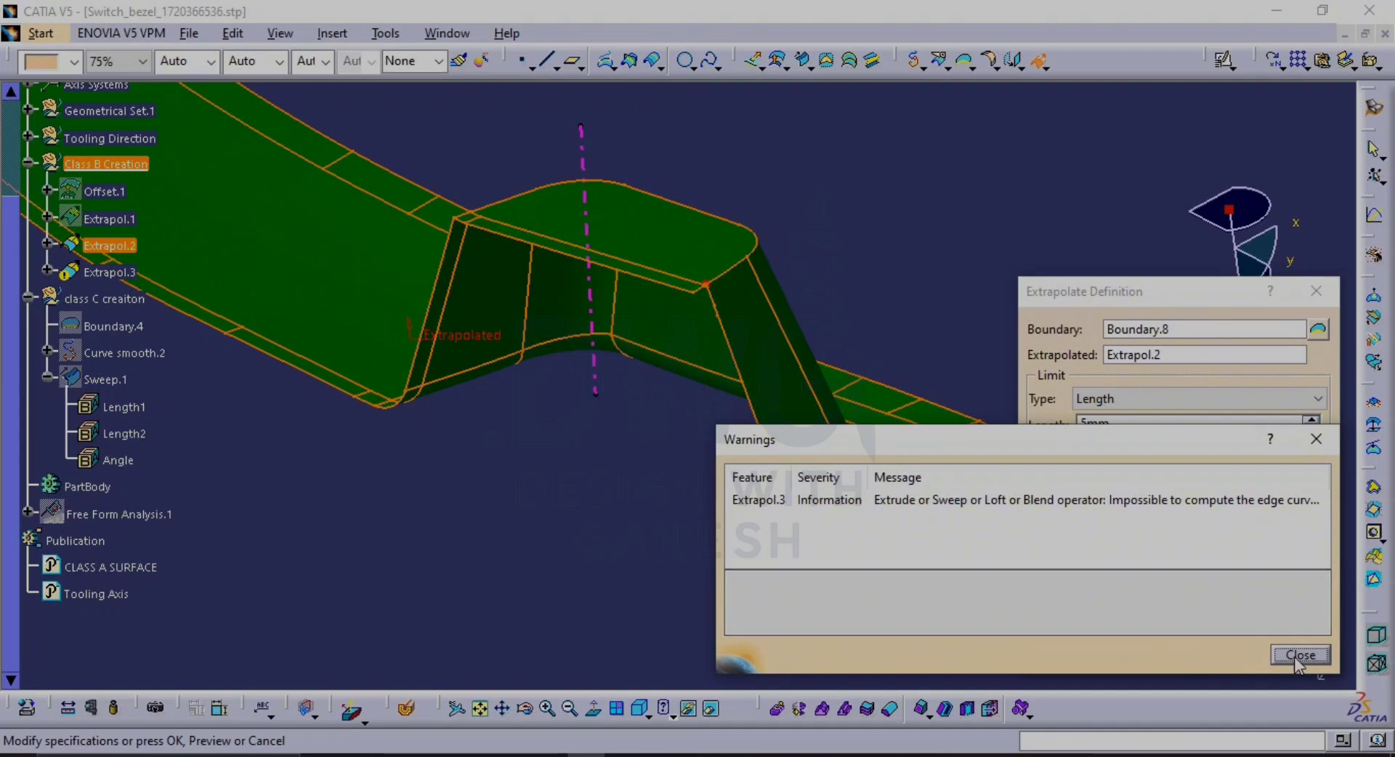
left_click(1299, 656)
Try to move the boundary's second limit to the lower end of the descending wall, and cancel the extrapolation
middle_click_drag(921, 522, 799, 494)
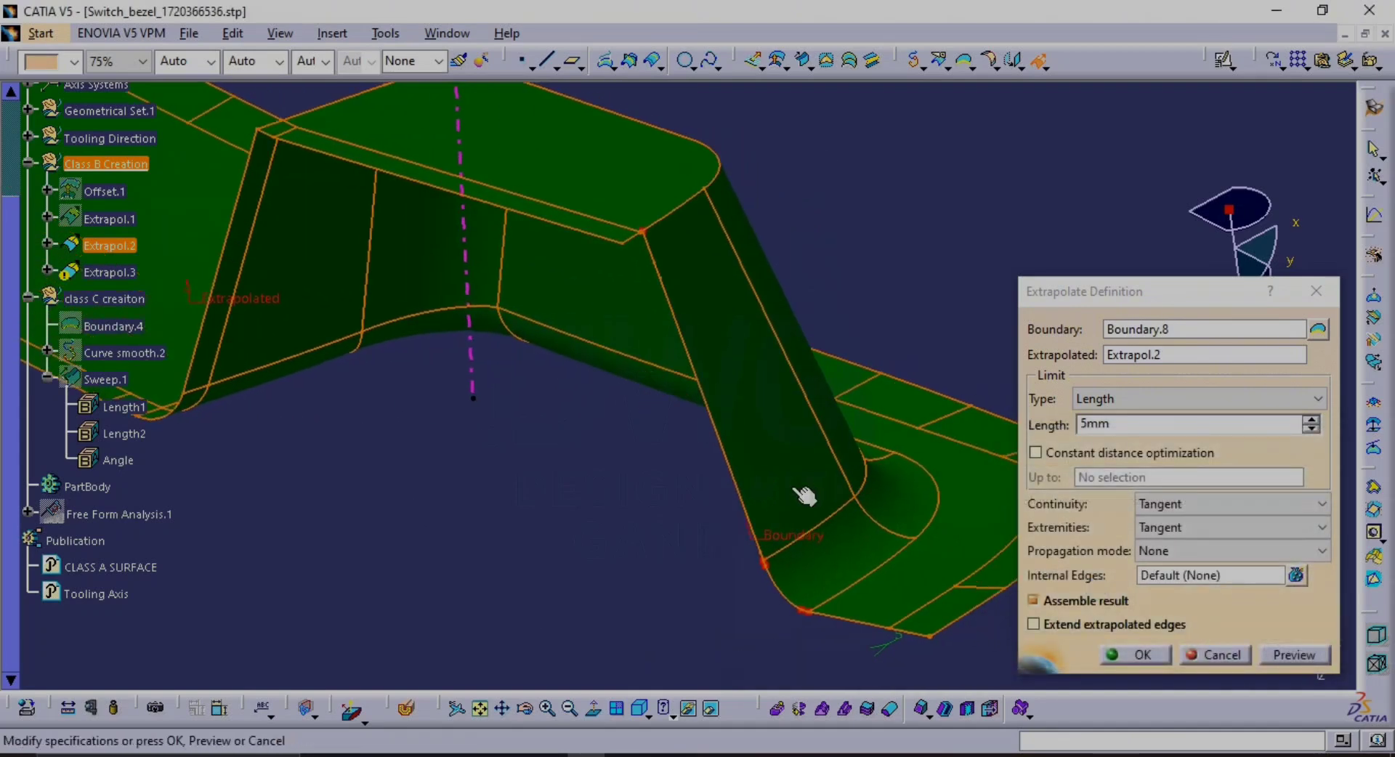
middle_click_drag(803, 574, 757, 505)
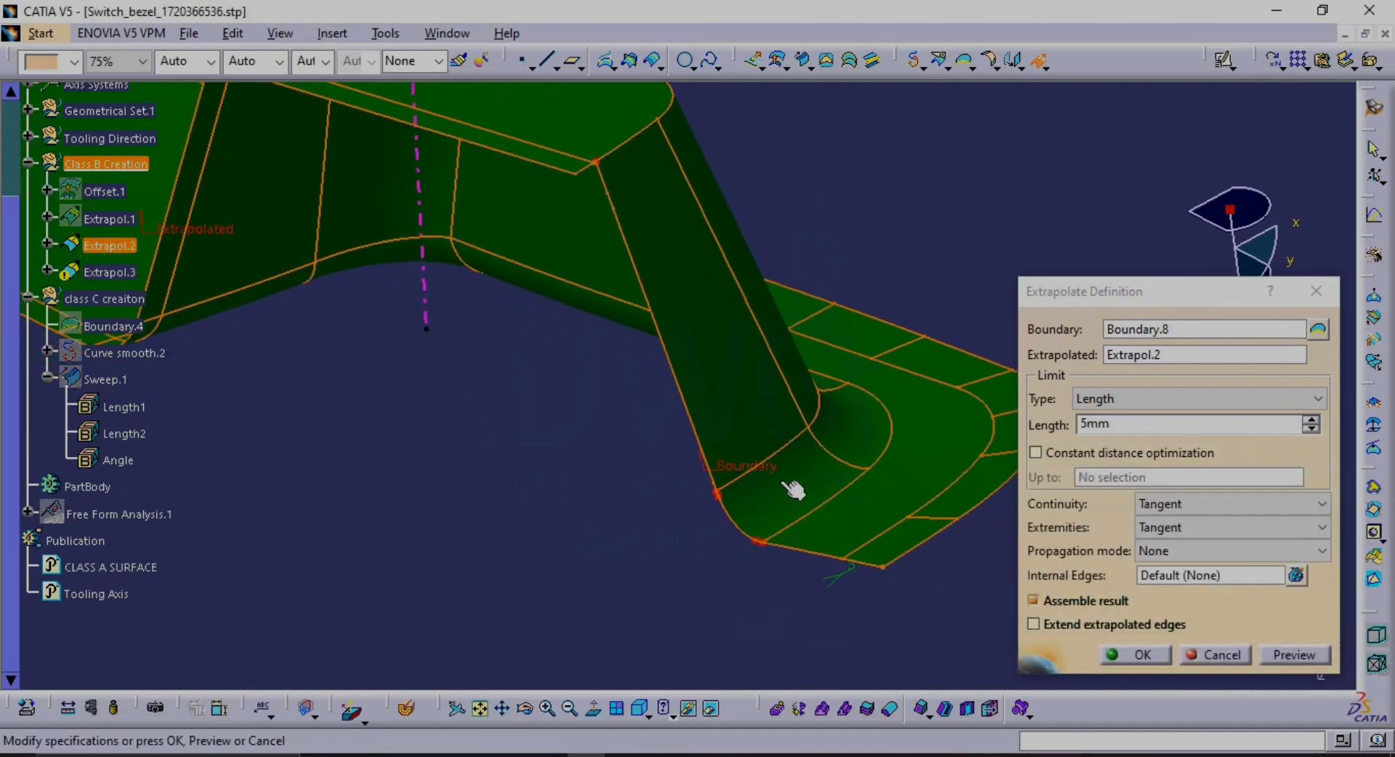
middle_click_drag(900, 552, 815, 552)
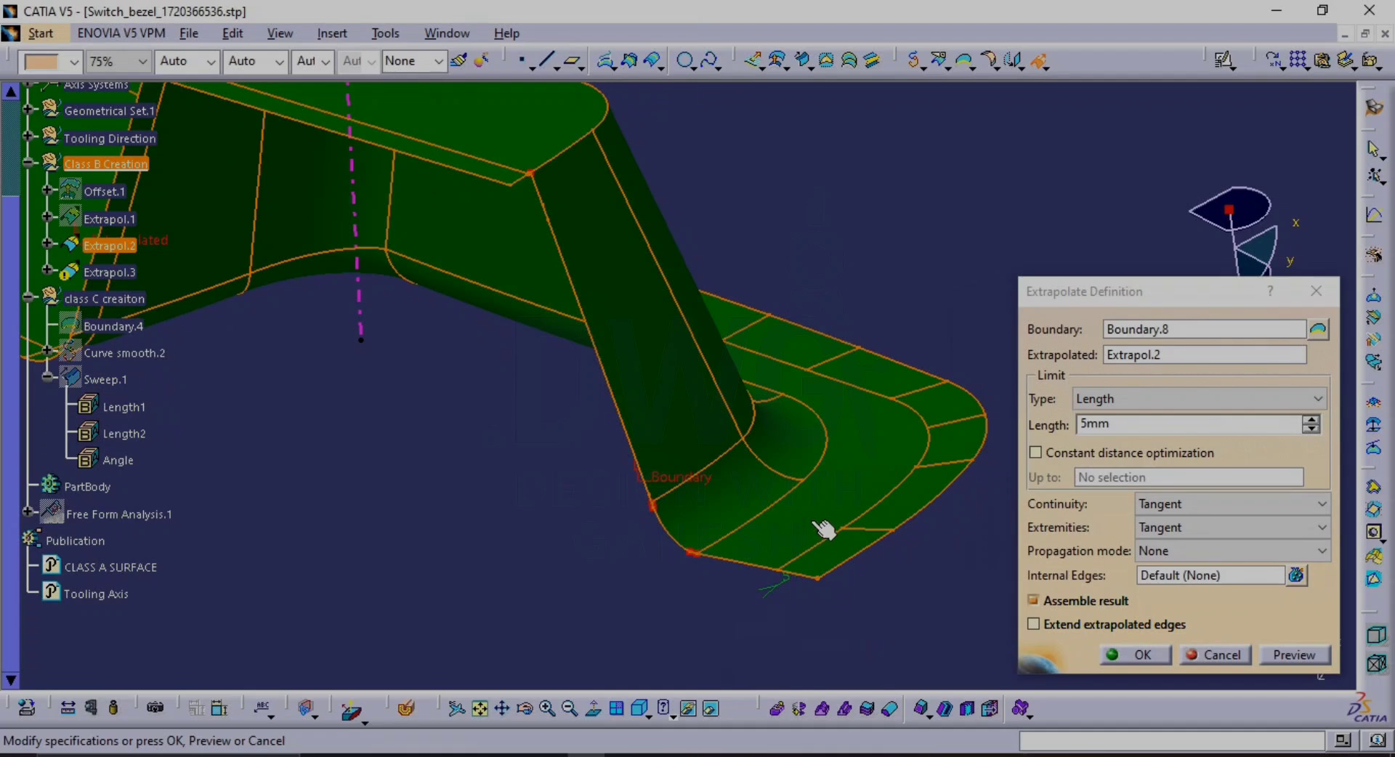
left_click(1316, 330)
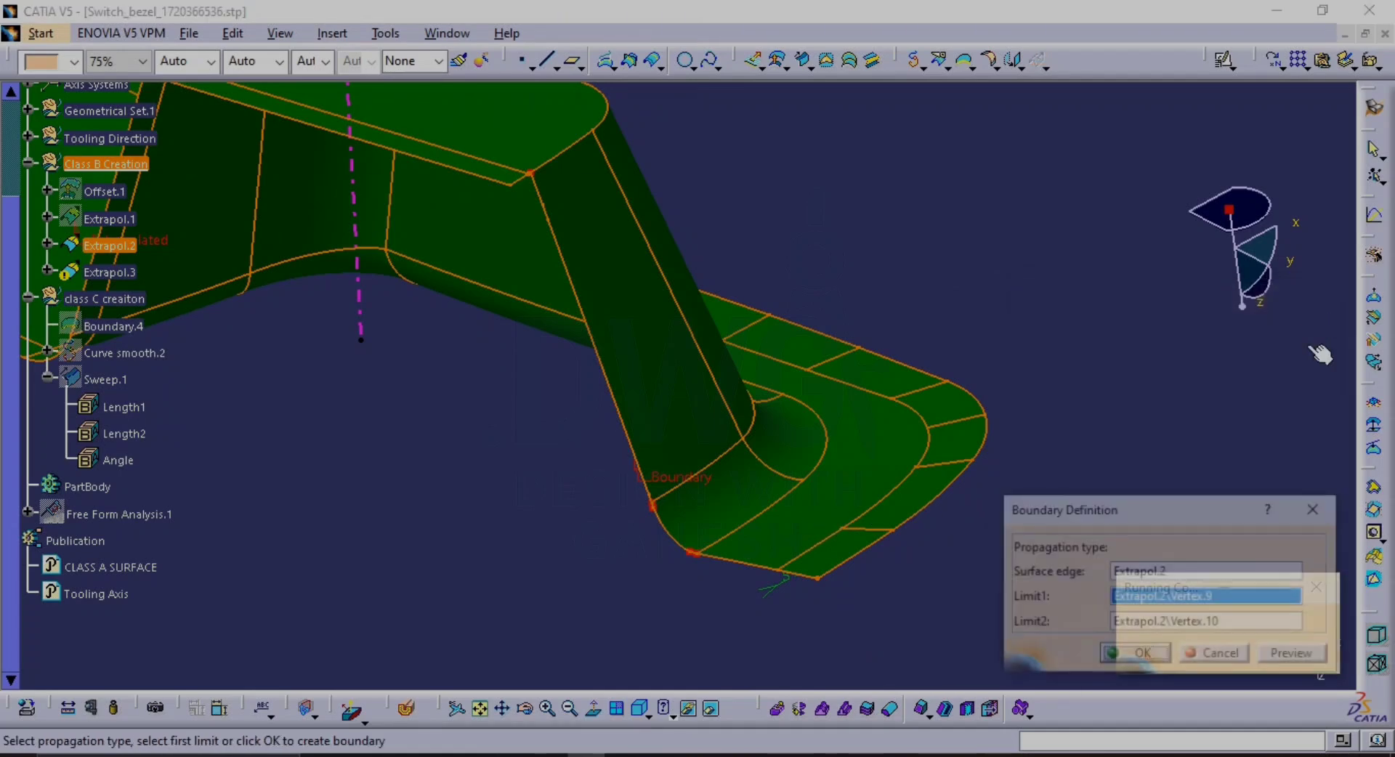
left_click(1155, 622)
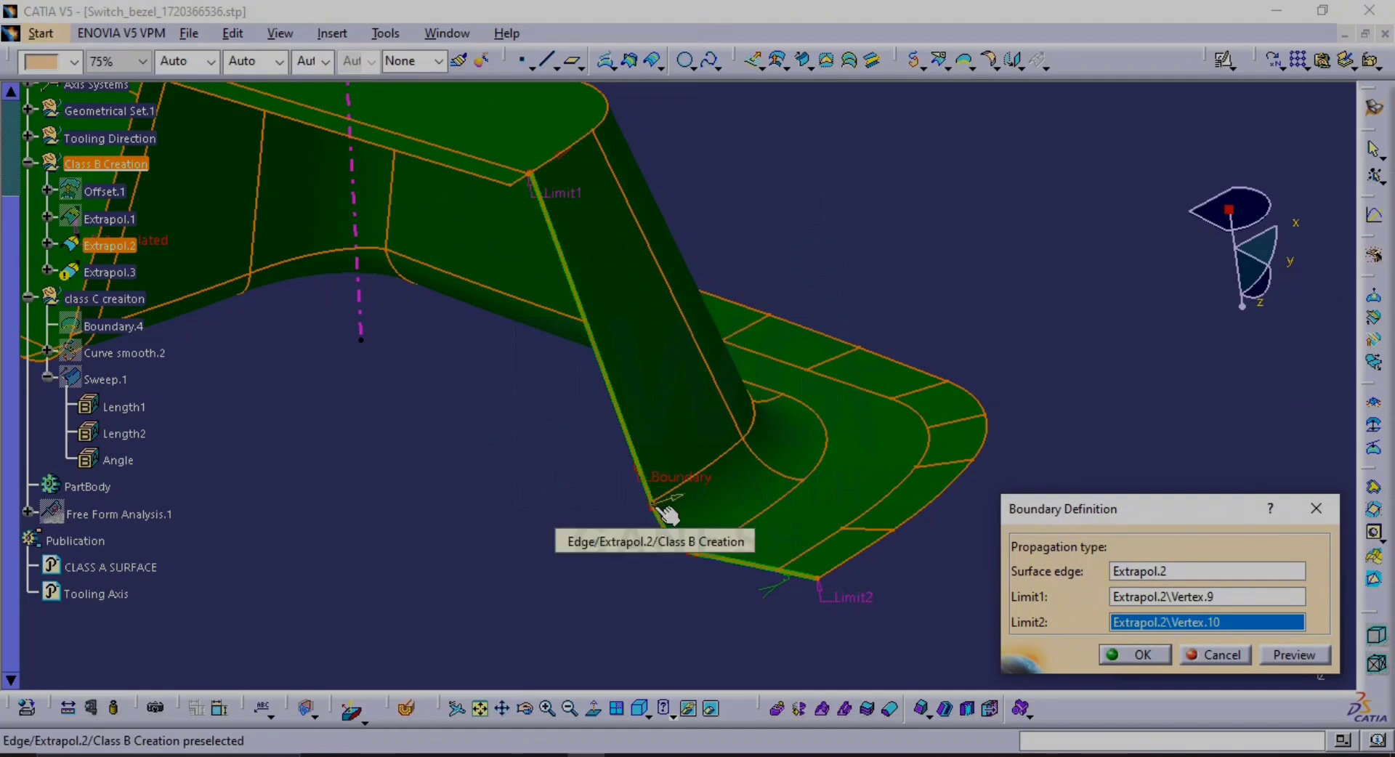
left_click(666, 513)
left_click(847, 435)
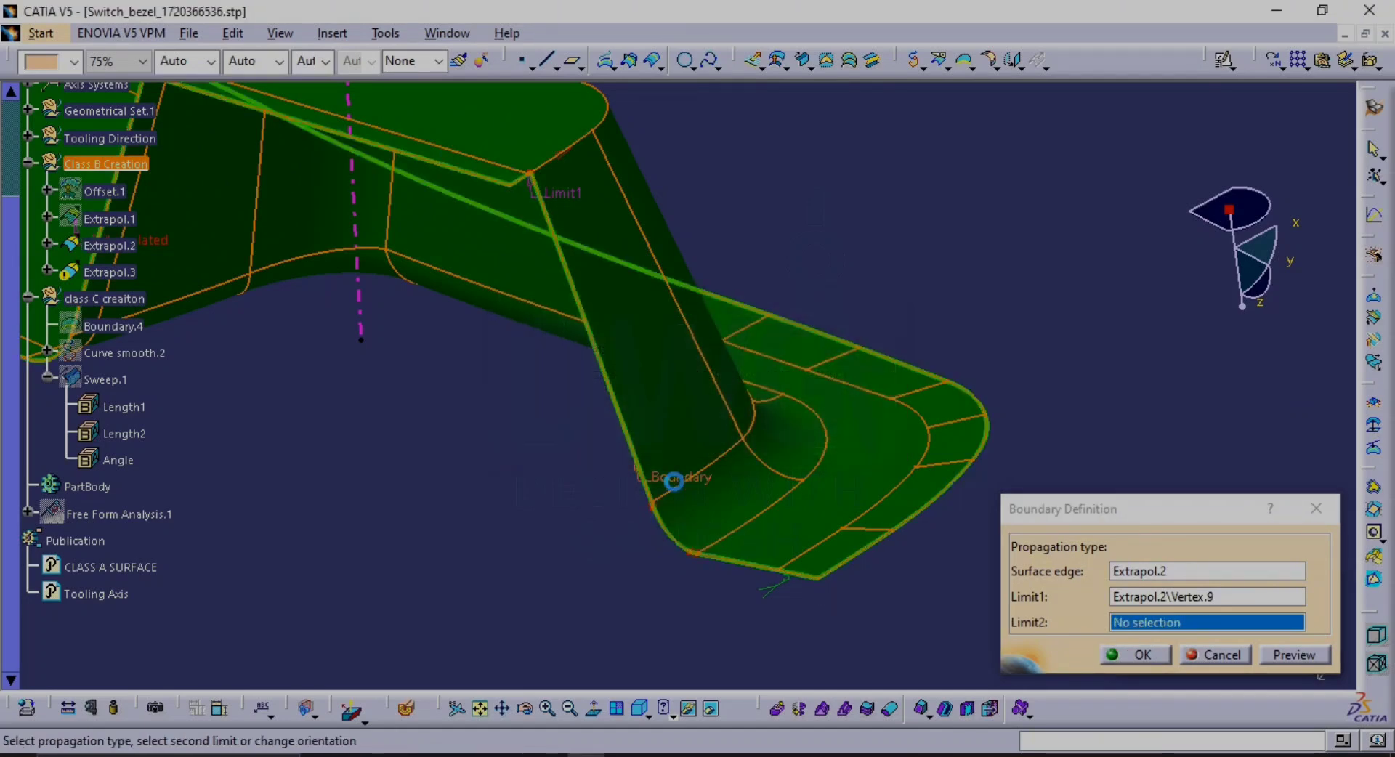
middle_click_drag(669, 482, 883, 236, "ctrl")
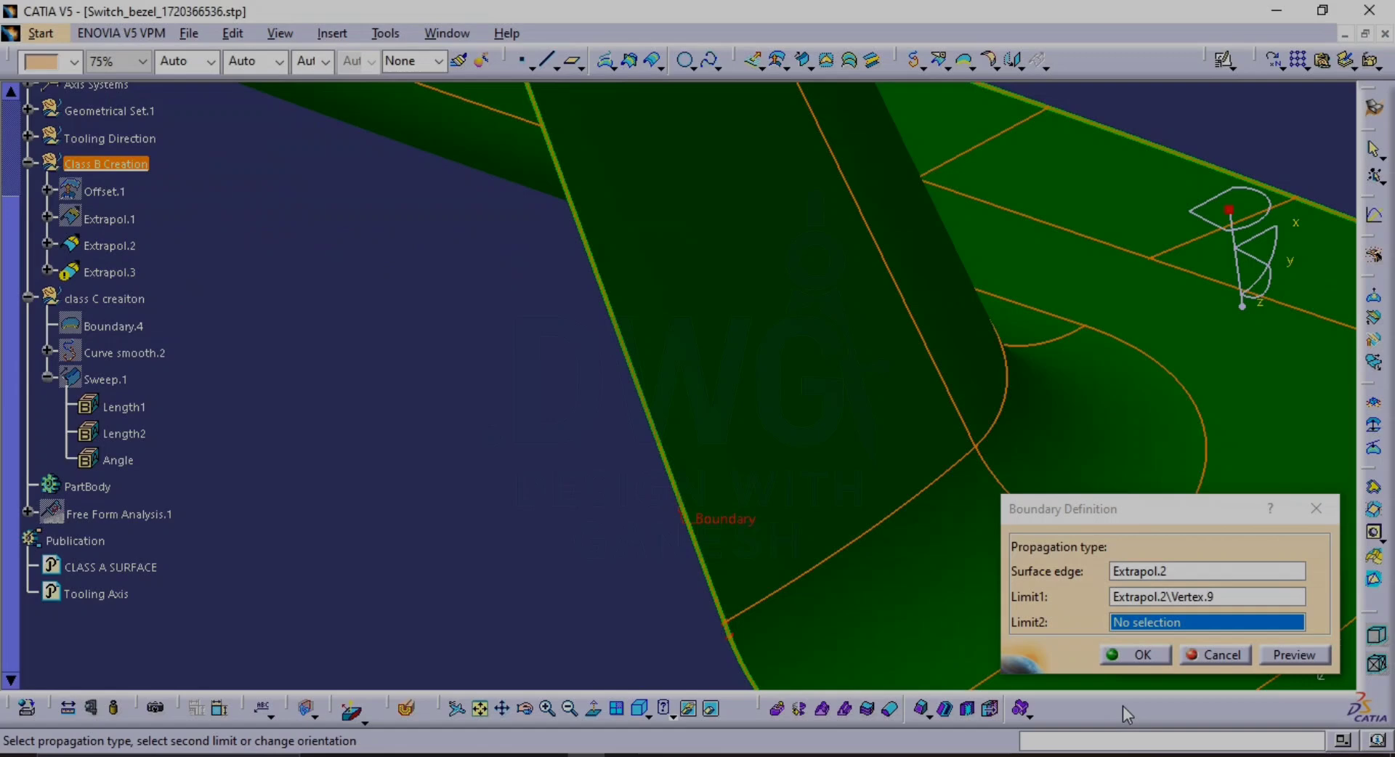
left_click(1207, 658)
left_click(796, 441)
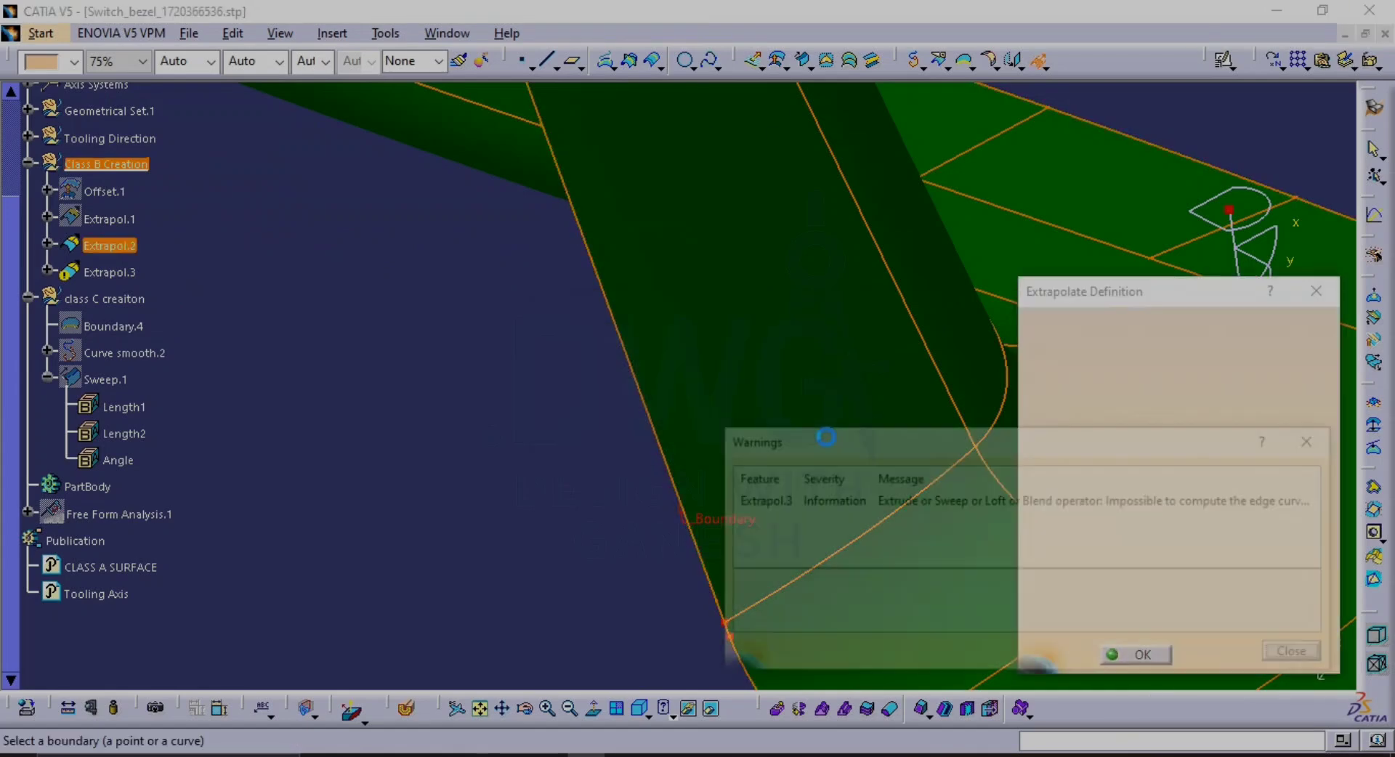
key("Escape")
Create a separate boundary along the descending wall's front edge, limited by the raised step's far upper corner and the wall's lower vertex
middle_click_drag(914, 406, 856, 526, "ctrl")
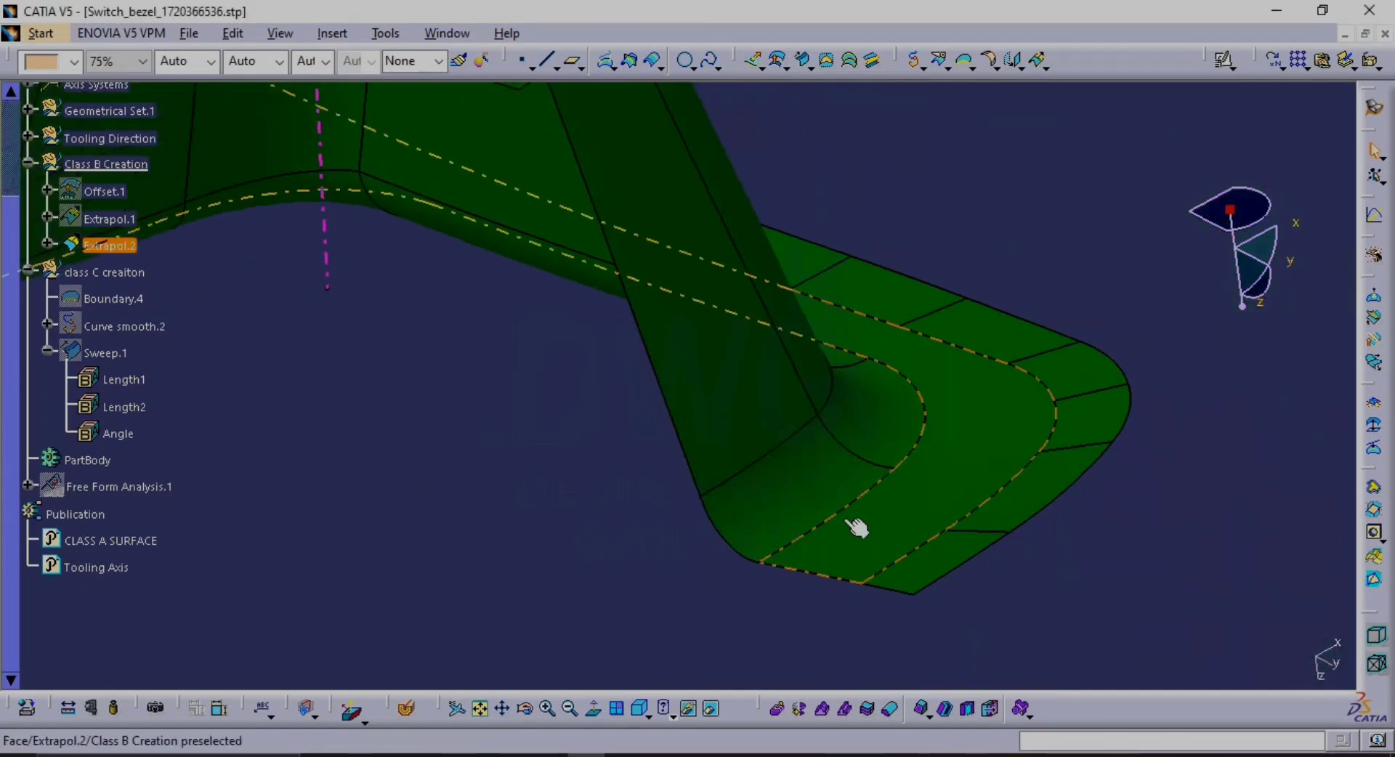
middle_click_drag(760, 413, 804, 436, "ctrl")
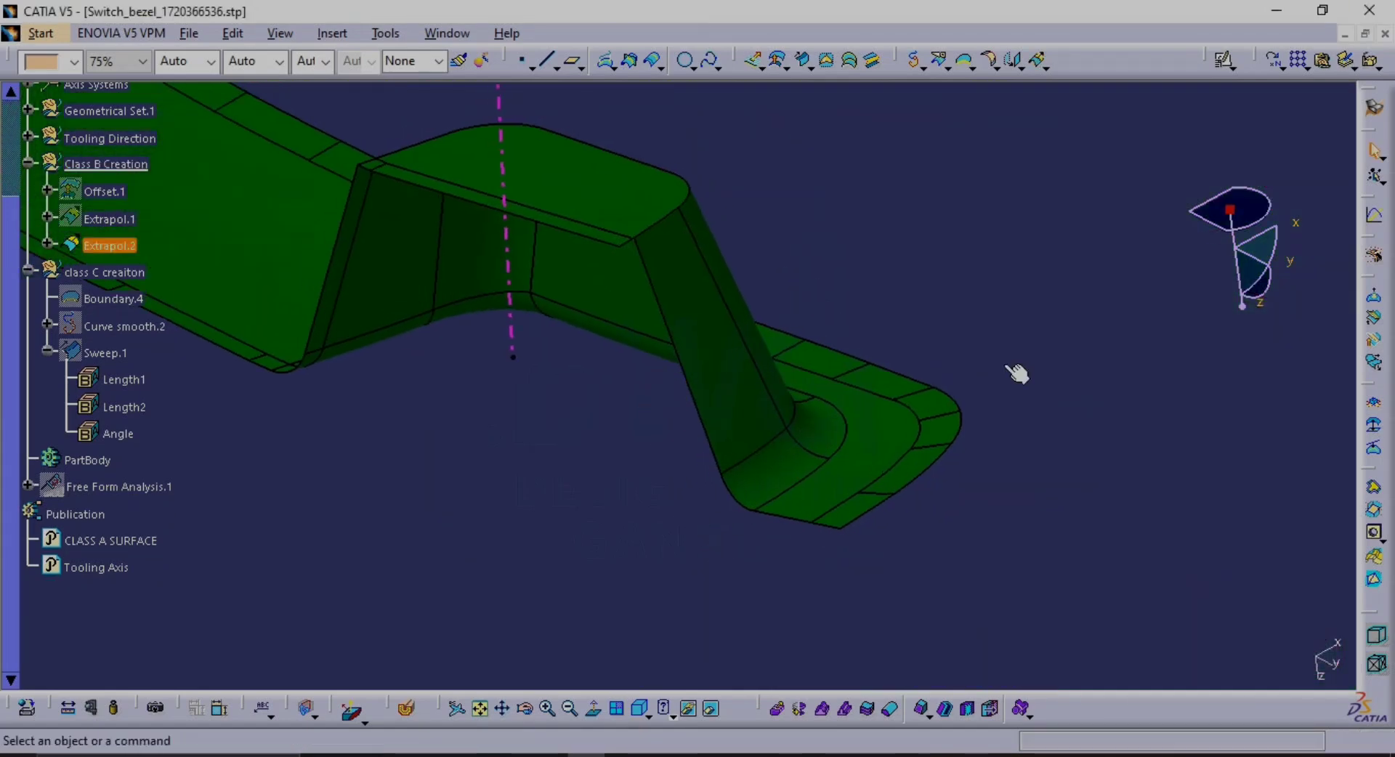
left_click(966, 60)
left_click(747, 348)
middle_click_drag(747, 349, 650, 469)
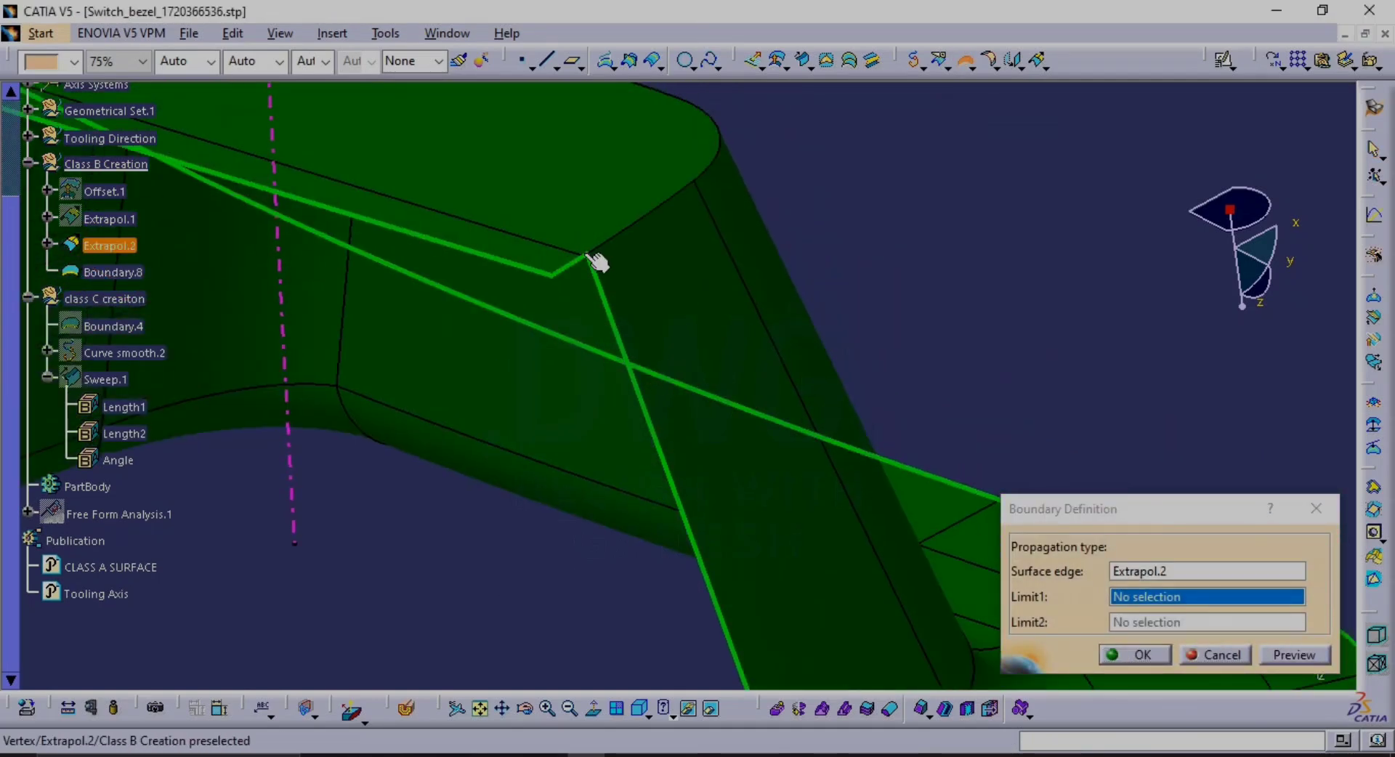
middle_click_drag(585, 263, 604, 94)
middle_click_drag(640, 300, 748, 585)
middle_click_drag(585, 382, 592, 240)
middle_click_drag(604, 332, 761, 502)
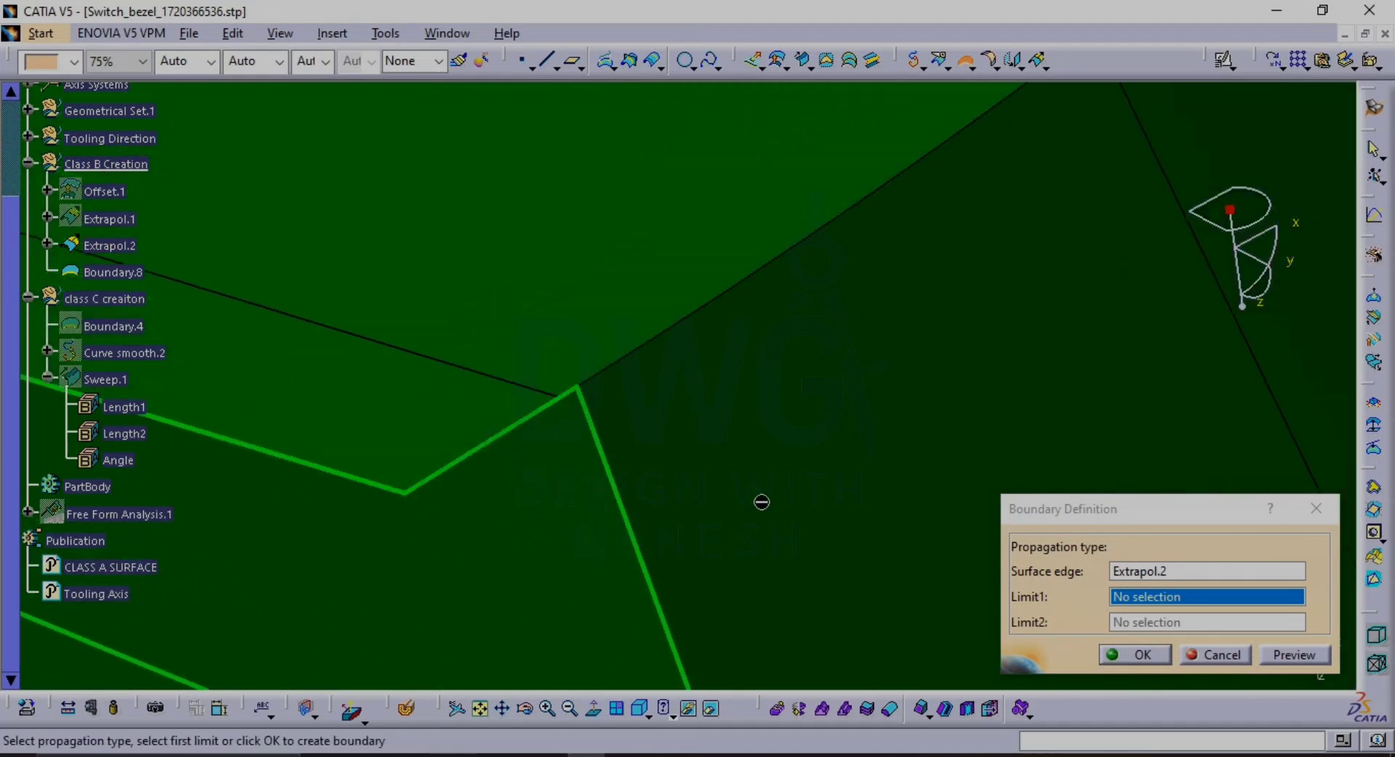
left_click(584, 389)
middle_click_drag(672, 358, 581, 522)
left_click(555, 500)
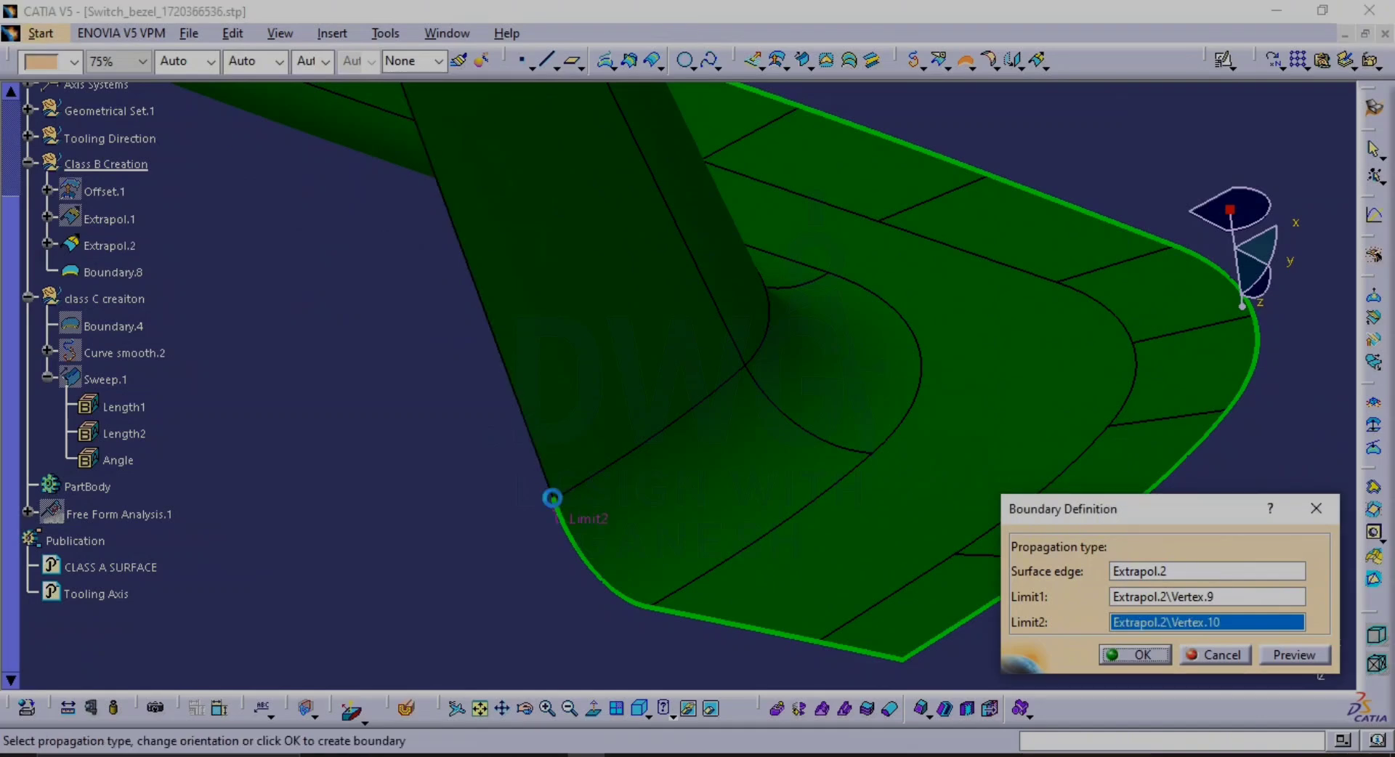
middle_click_drag(638, 460, 529, 302)
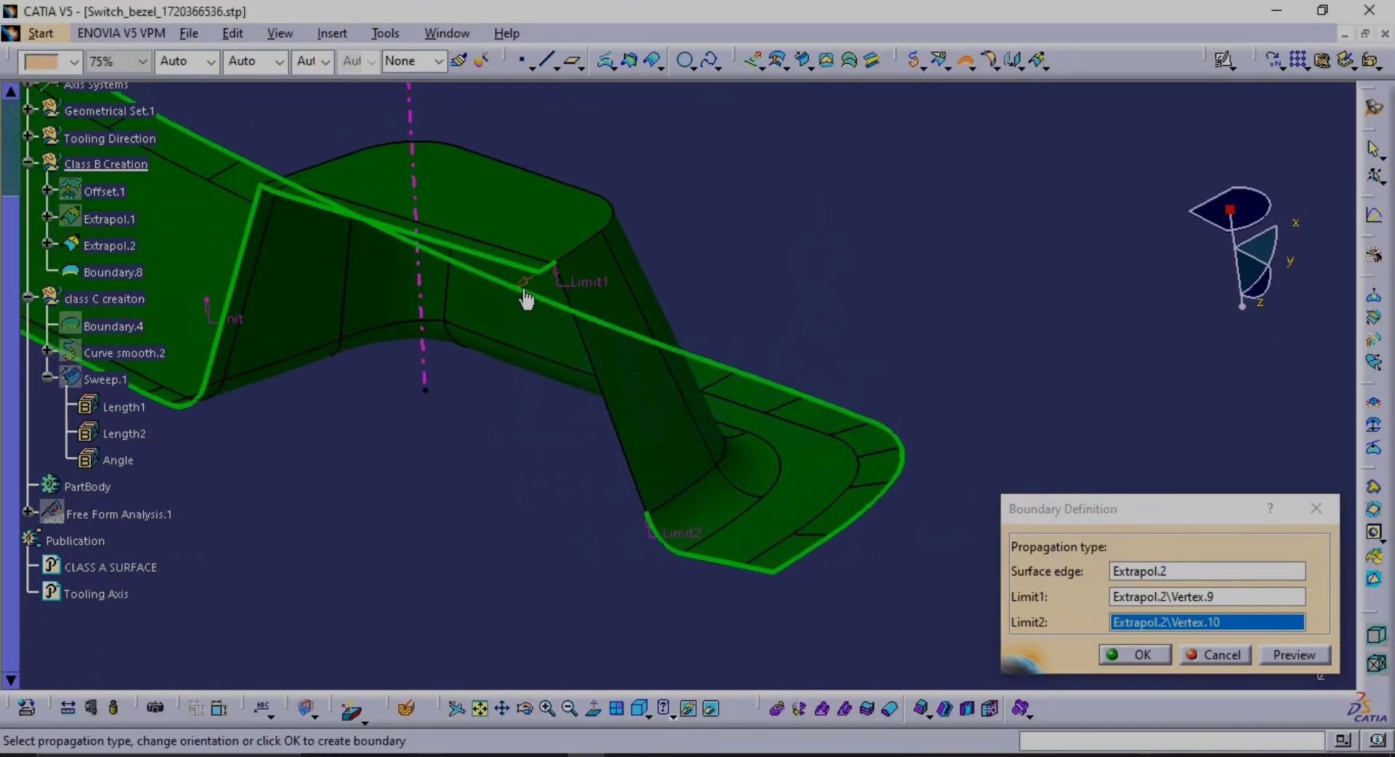
left_click(1127, 656)
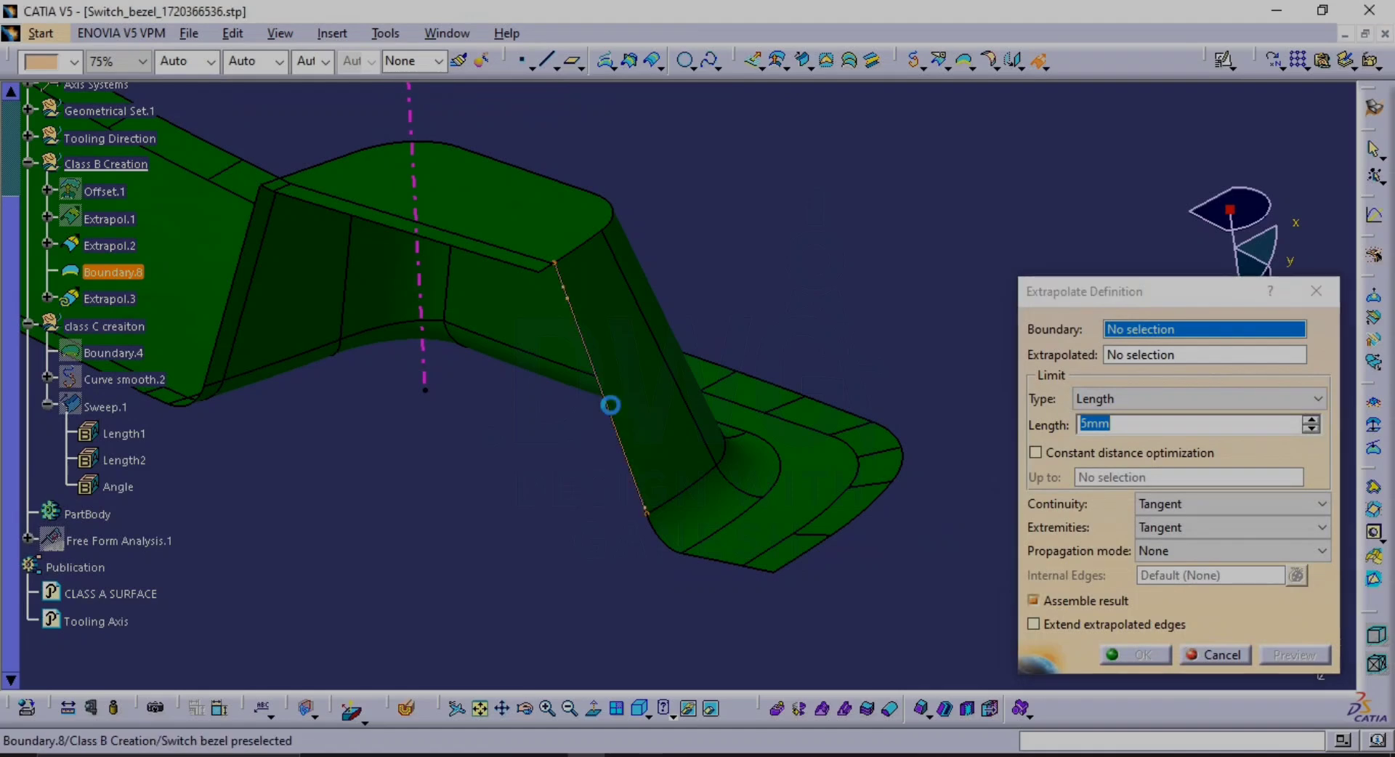
Extrapolate the extended class B surface by 5mm from the descending wall's boundary with tangent continuity
left_click(610, 402)
left_click(623, 376)
left_click(1131, 655)
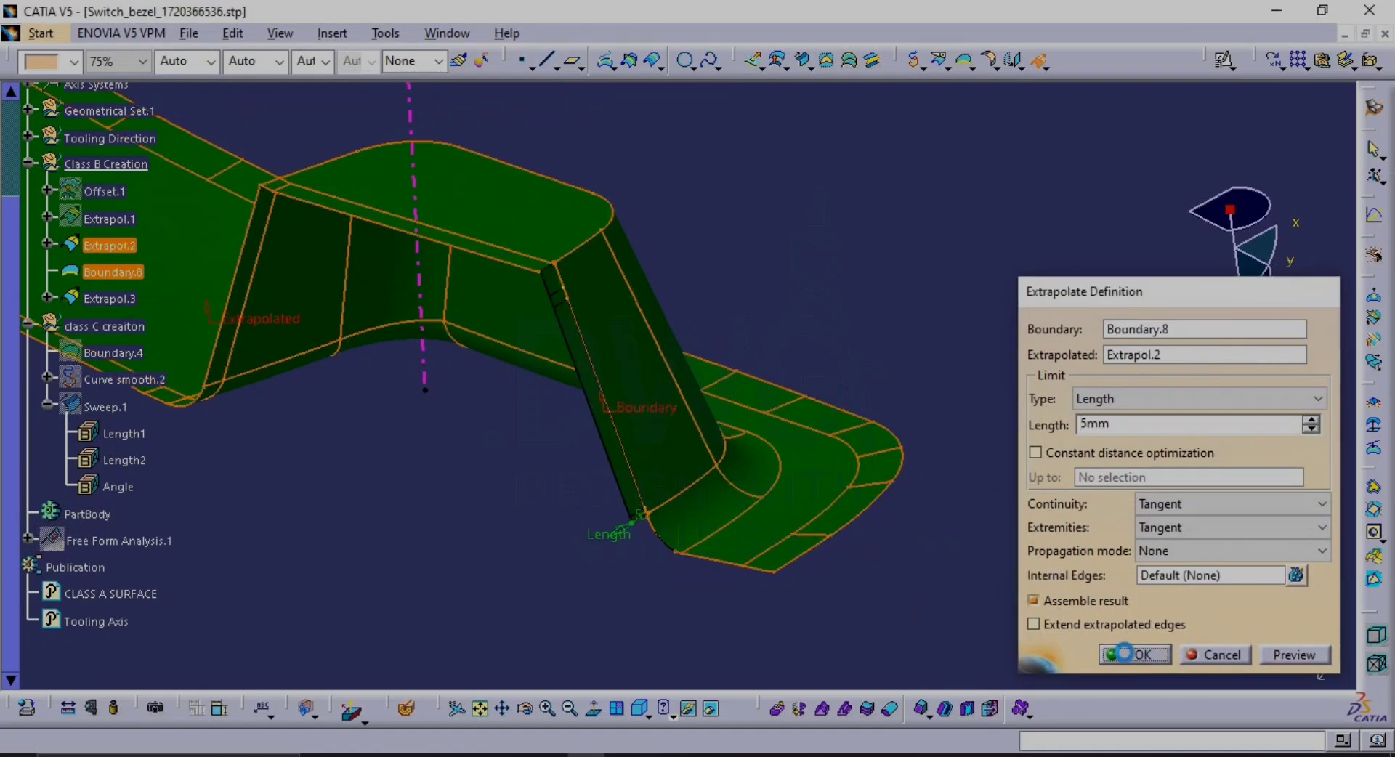
middle_click_drag(1003, 274, 993, 195)
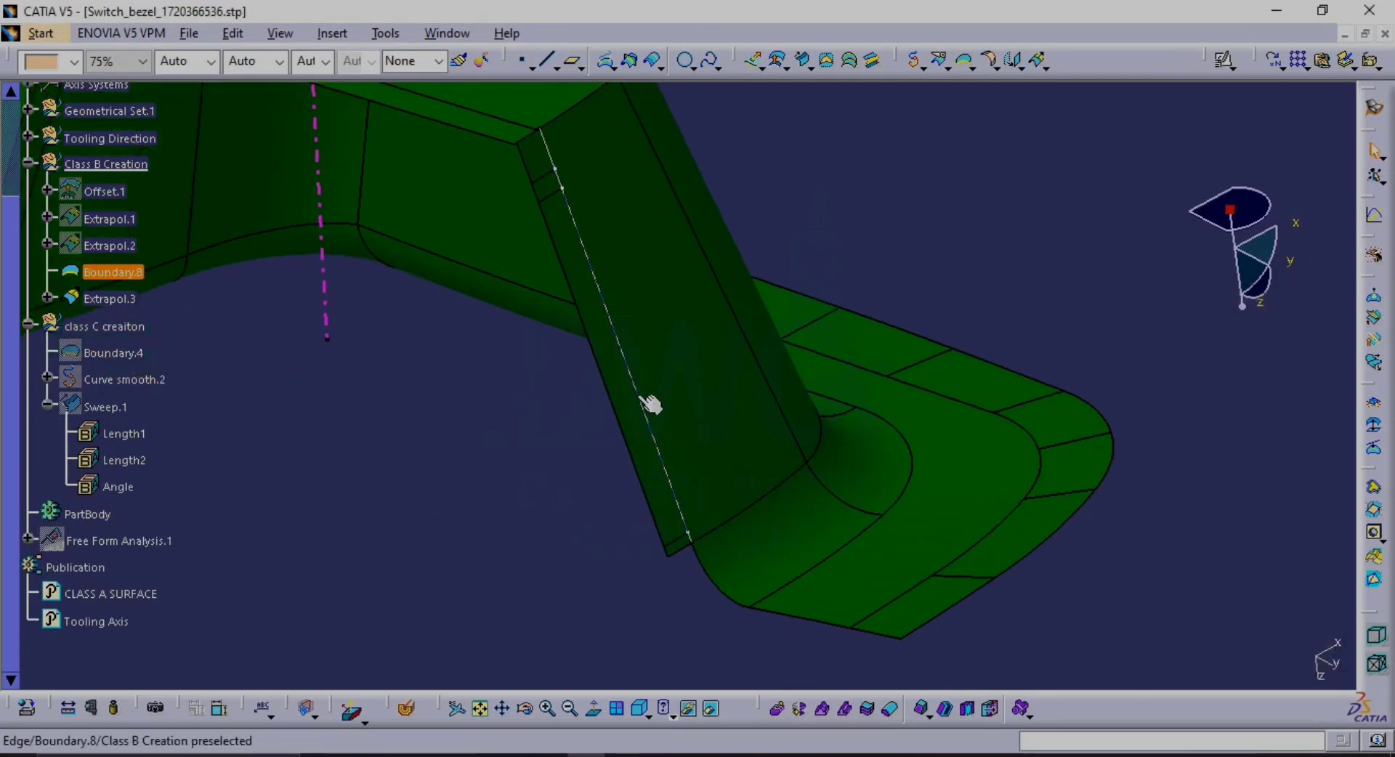
middle_click_drag(756, 380, 903, 343)
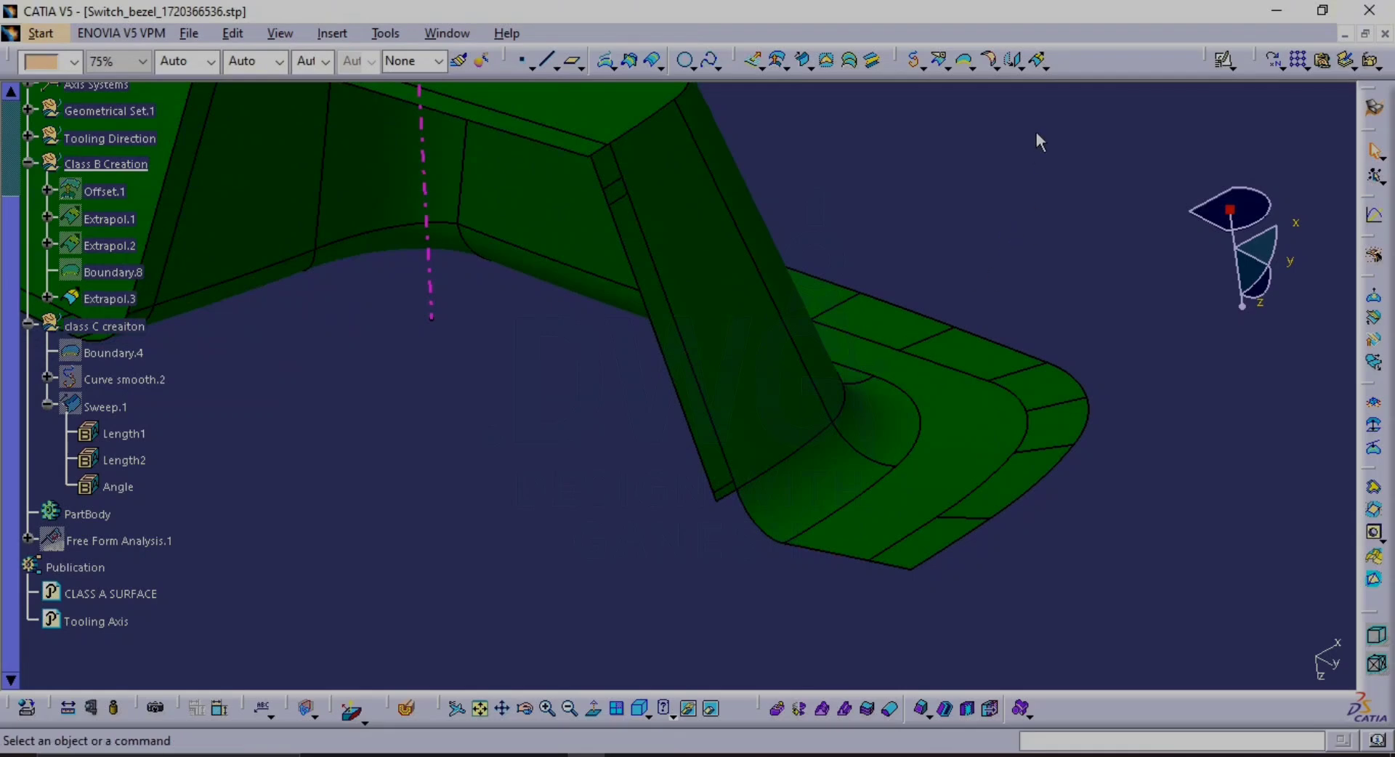
left_click(1022, 62)
middle_click_drag(800, 414, 631, 139)
right_click(1163, 333)
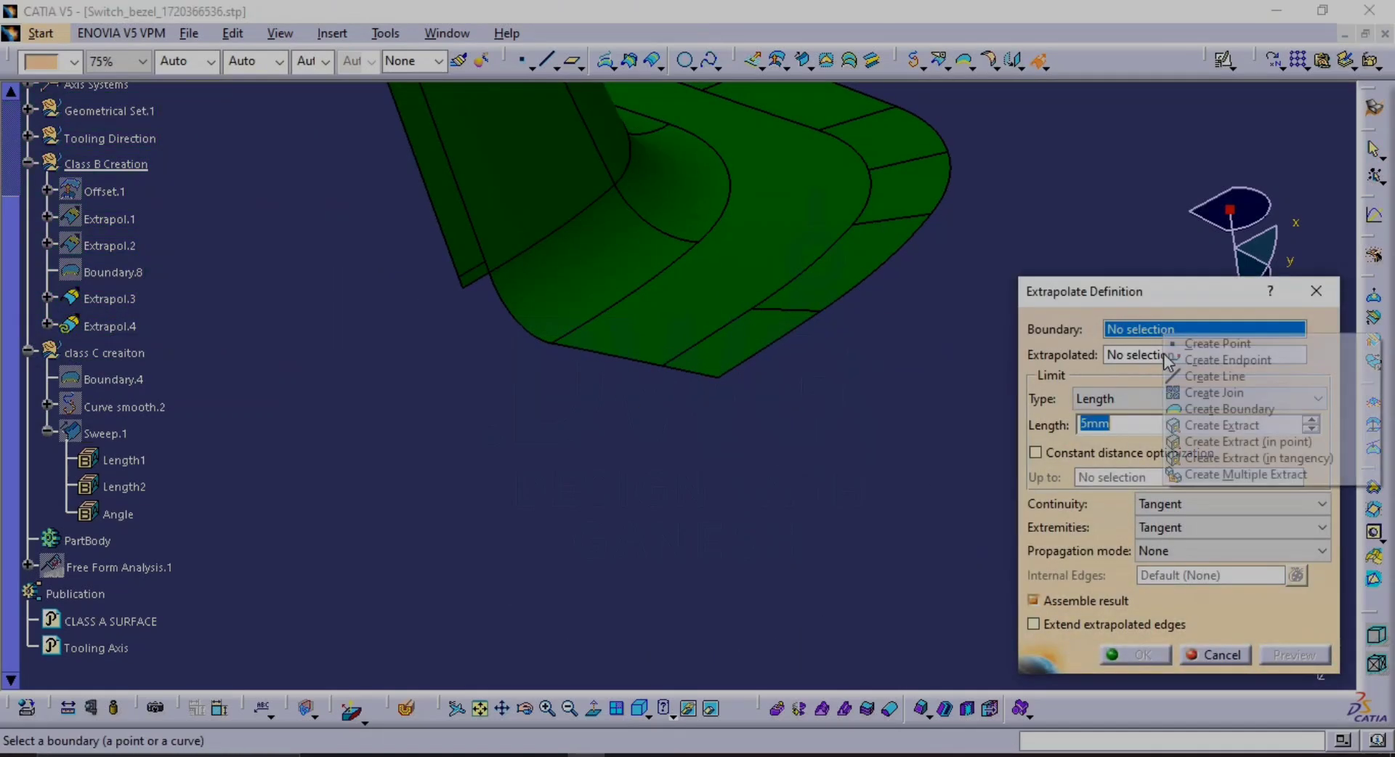
left_click(1251, 424)
key("Escape")
key("Escape")
Create a boundary along the extended surface's remaining front edge, limited by the descending wall's lower vertex and the flange's end corner
left_click(1036, 62)
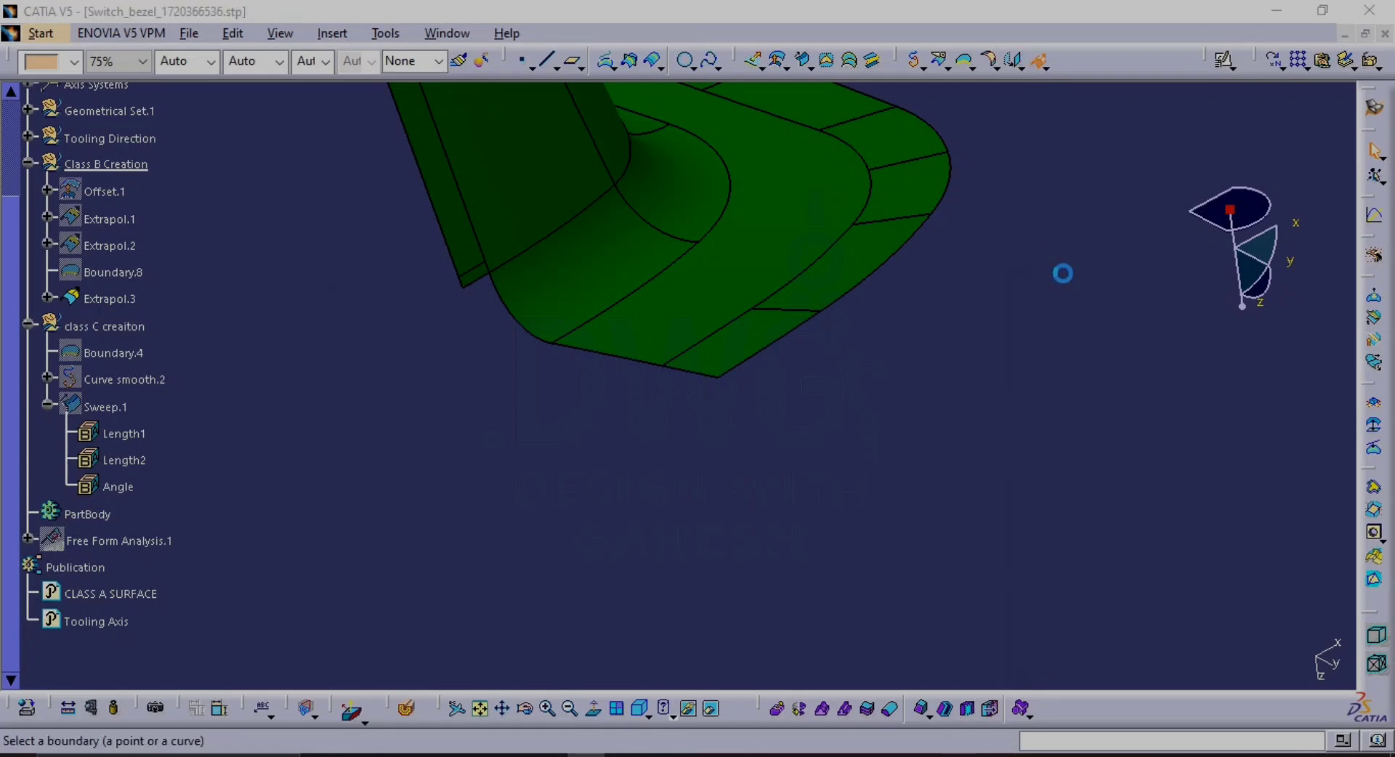
right_click(1178, 327)
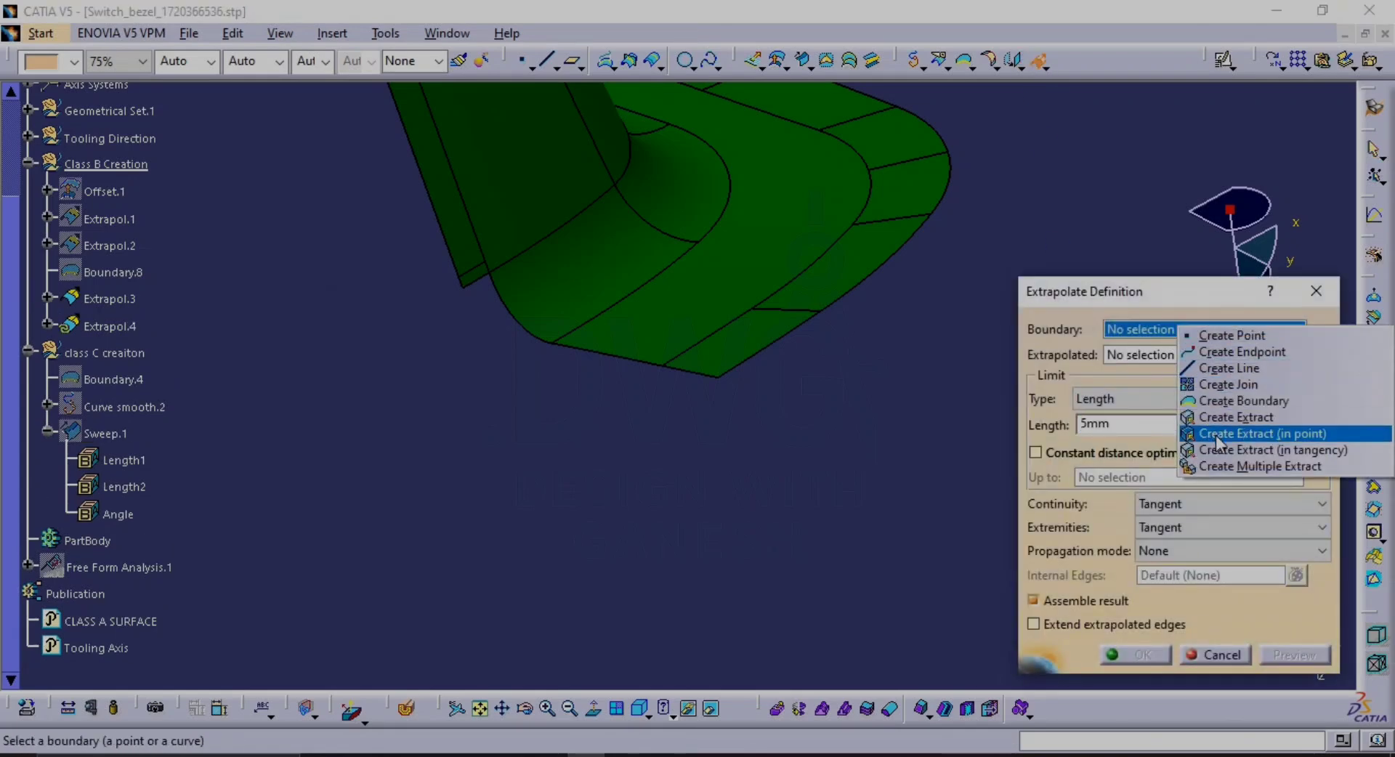
left_click(1284, 400)
middle_click_drag(561, 317, 567, 399)
left_click(594, 314)
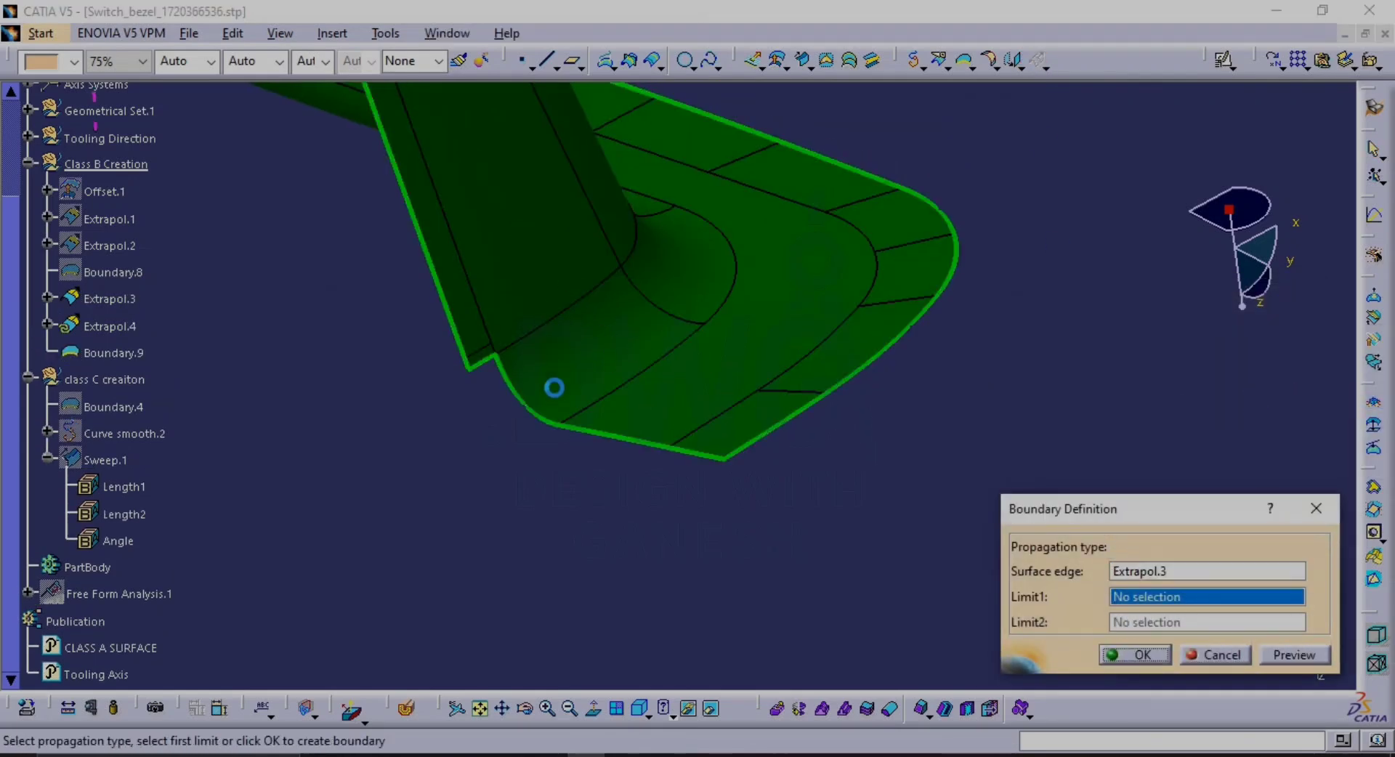
left_click(498, 356)
left_click(725, 460)
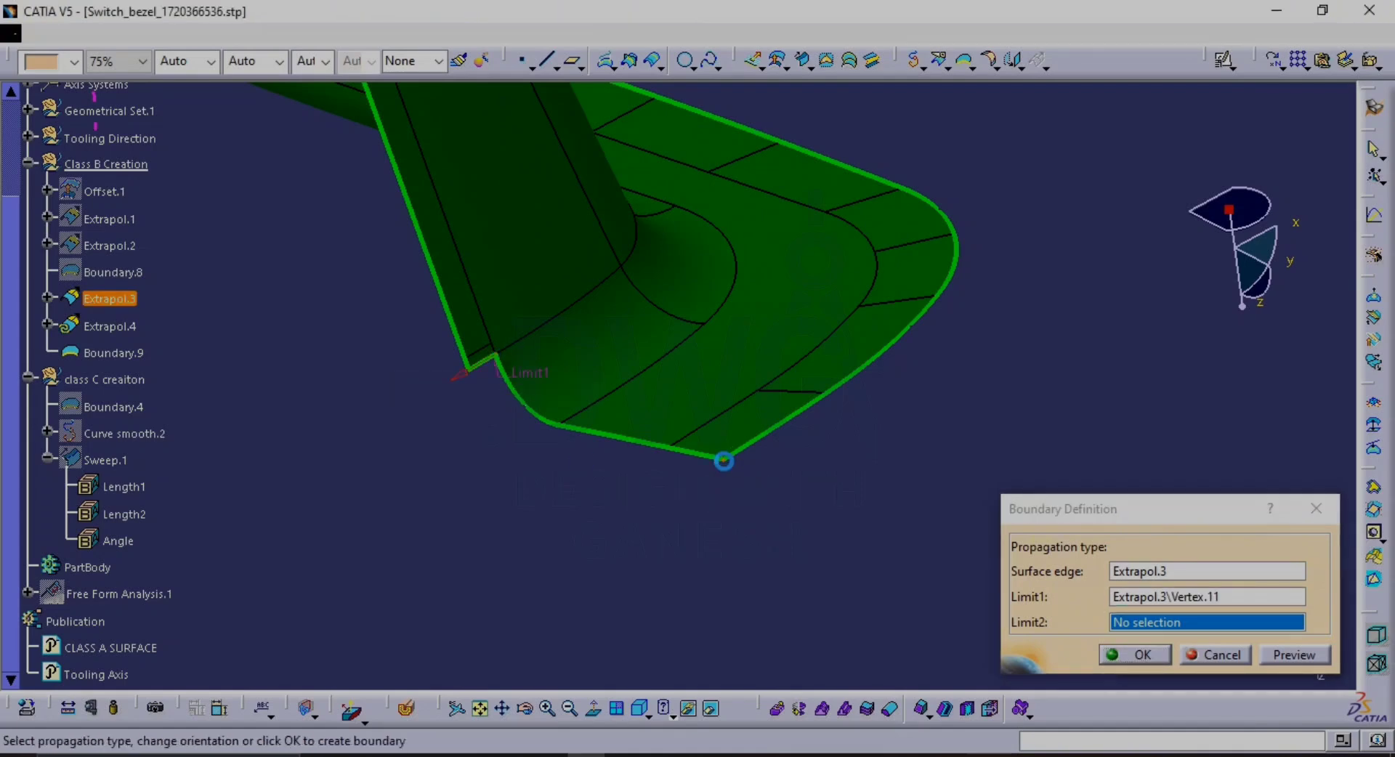
left_click(456, 382)
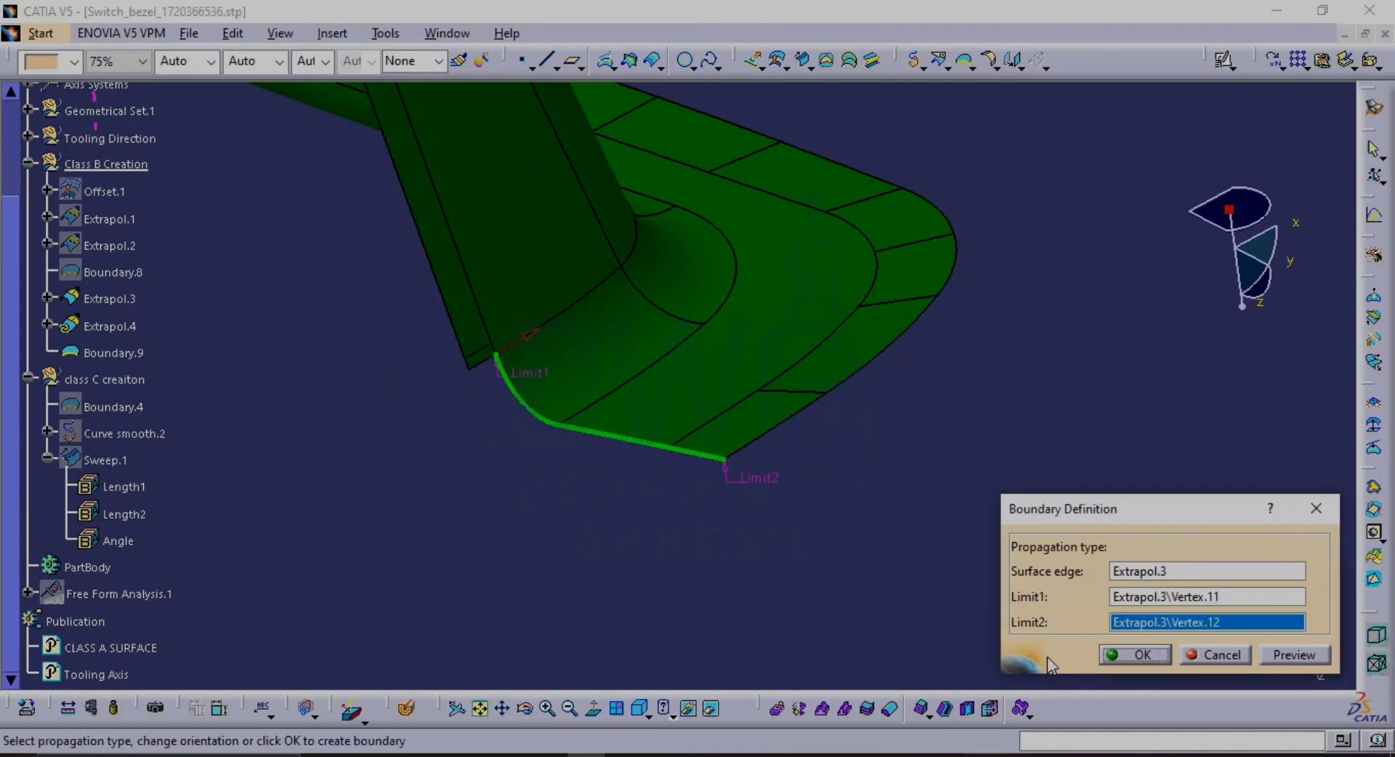
left_click(1141, 655)
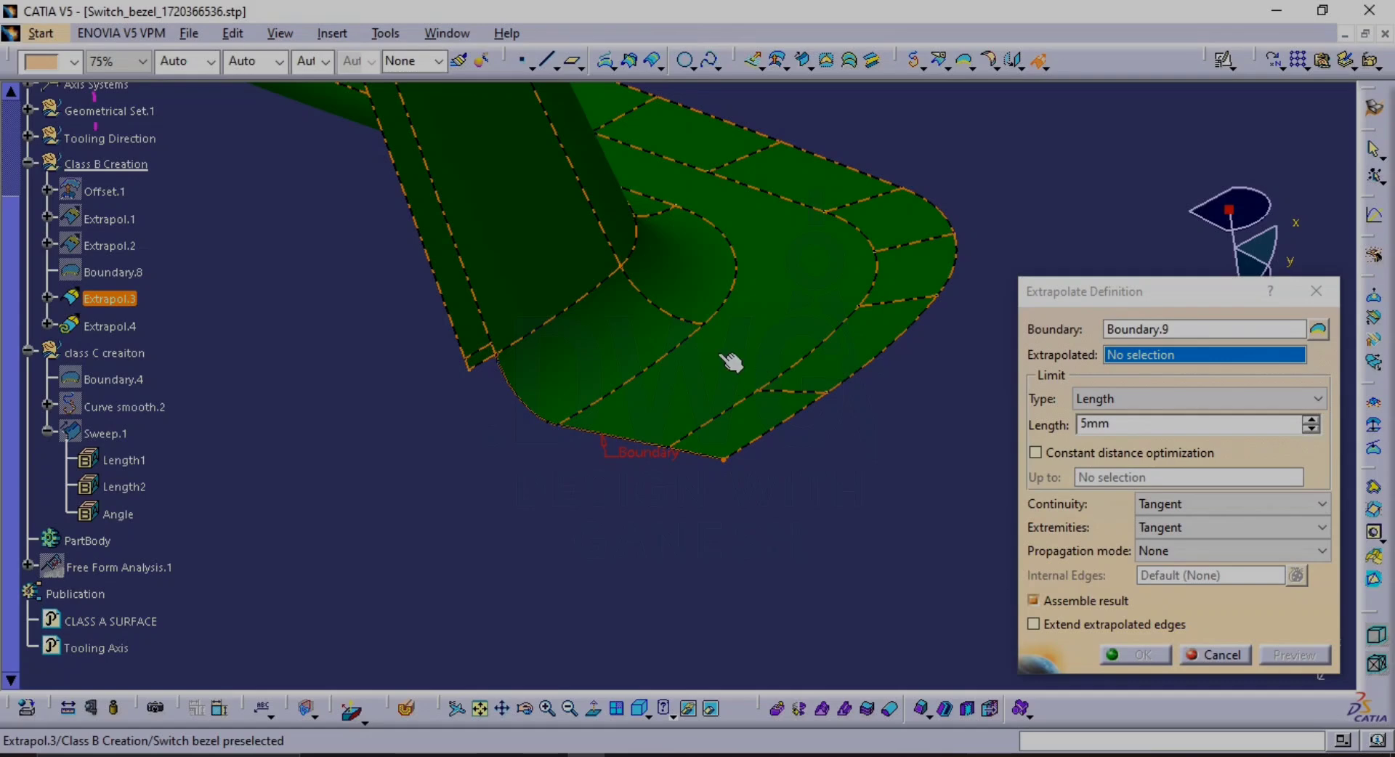
Extrapolate the extended class B surface by 5mm from the new boundary with tangent continuity and assembled result
left_click(730, 361)
left_click(1290, 653)
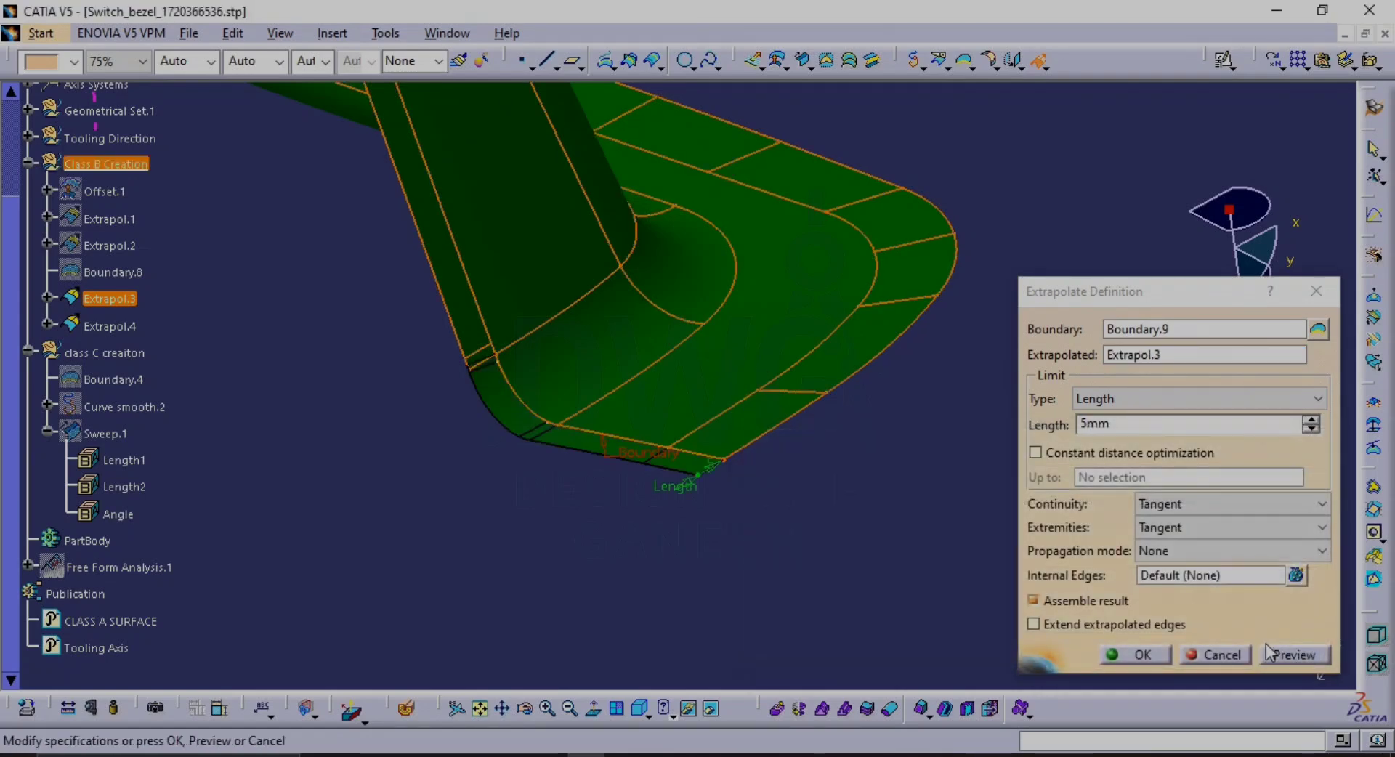
left_click(1144, 655)
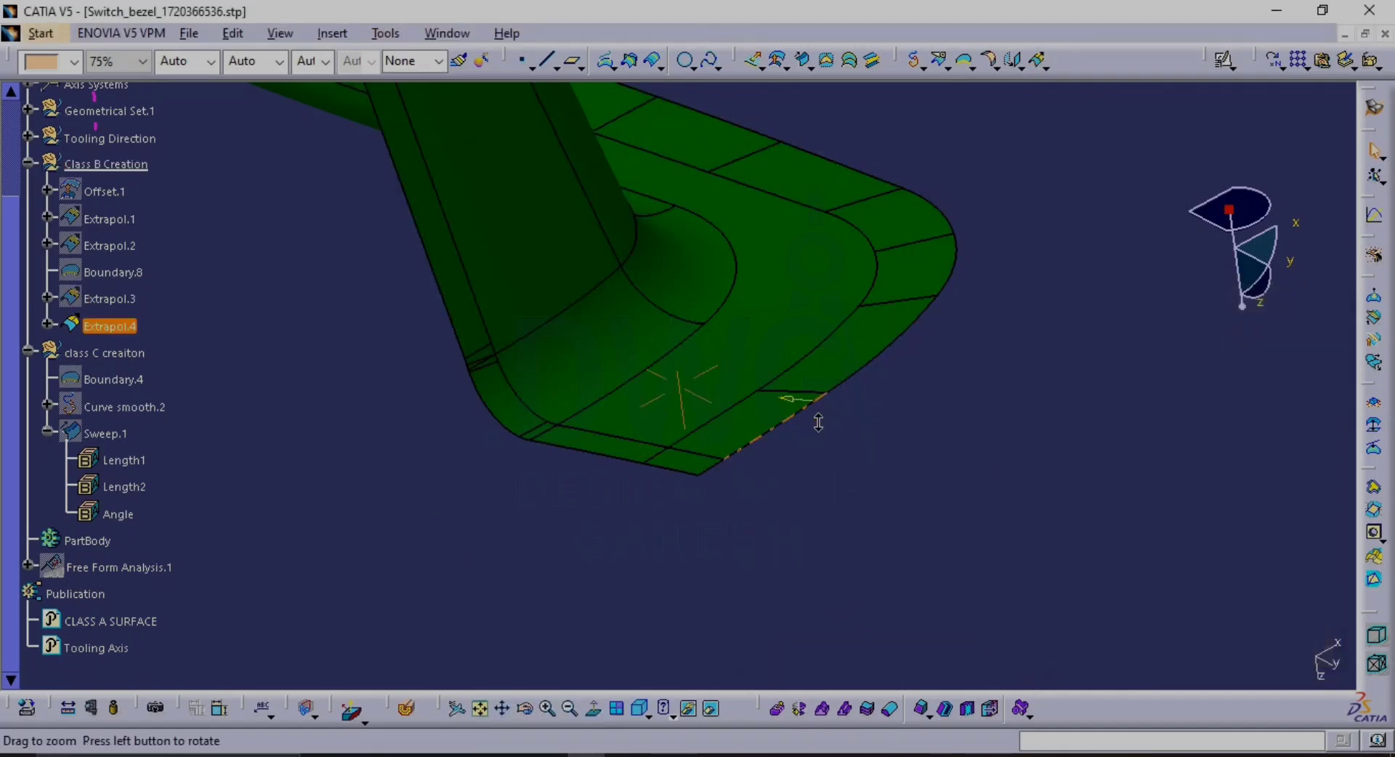
Collapse the sweep and the class C geometrical set in the specification tree
mouse_move(819, 422)
middle_mouse_down()
mouse_move(852, 498)
mouse_move(932, 550)
mouse_move(868, 448)
mouse_move(797, 417)
middle_mouse_up()
scroll(869, 448, "down", 1)
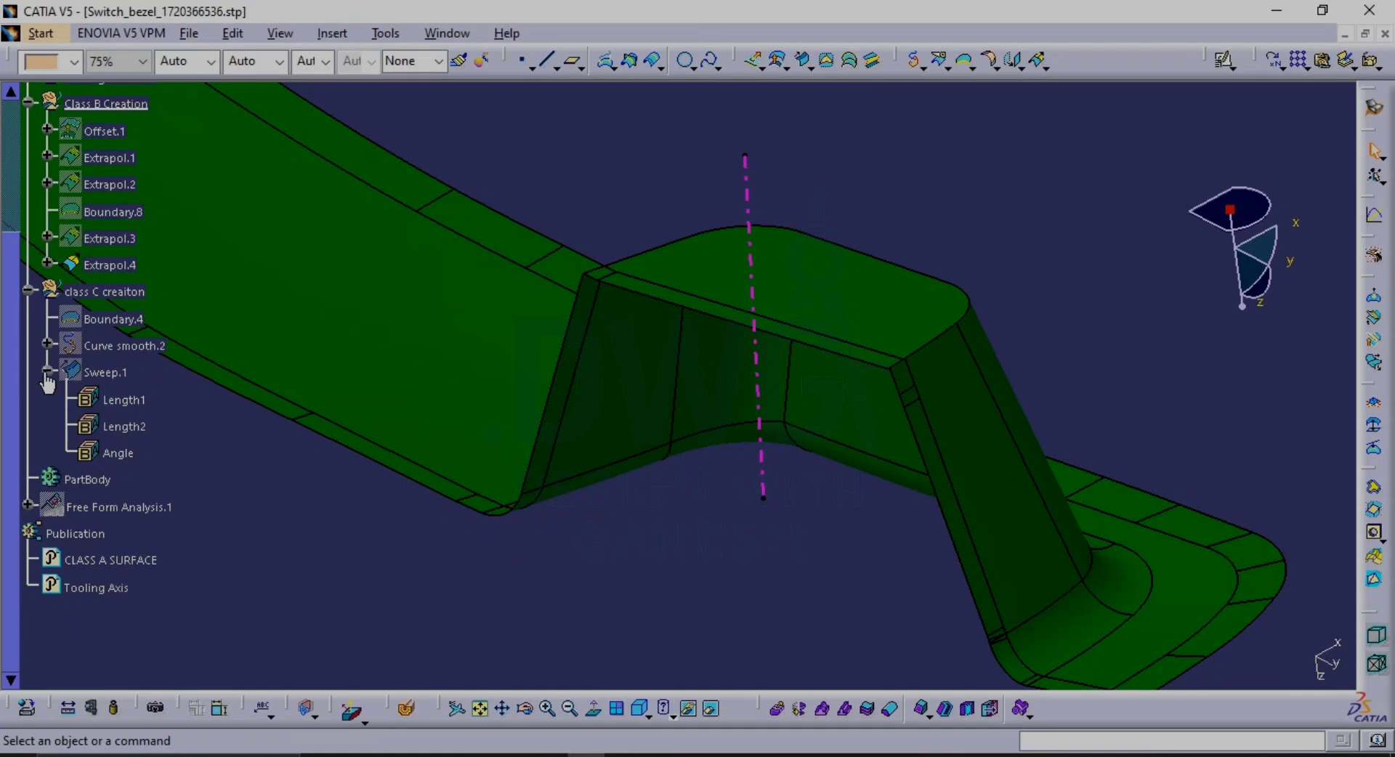
left_click(46, 372)
left_click(29, 292)
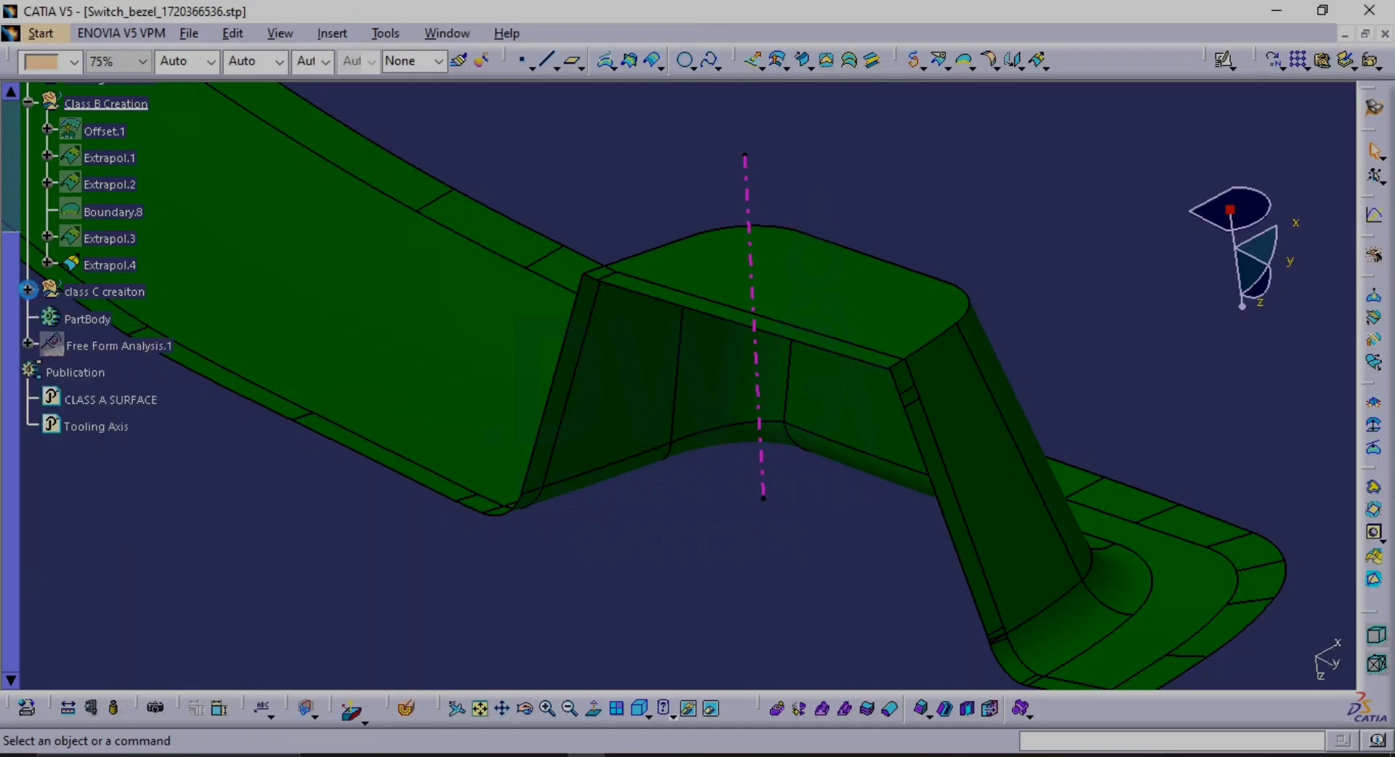
scroll(109, 276, "up", 2)
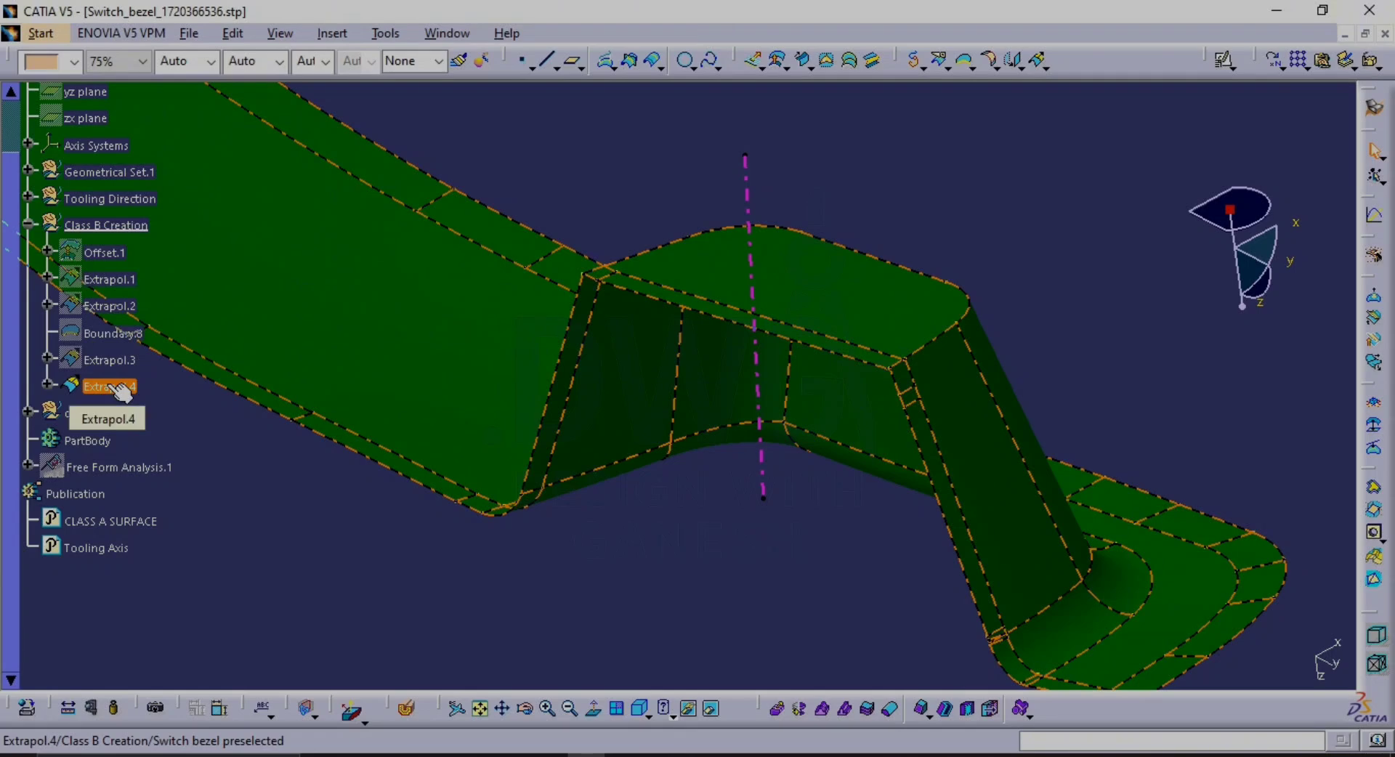
middle_click_drag(774, 466, 675, 481)
middle_click_drag(809, 537, 804, 465)
middle_click_drag(924, 565, 881, 583)
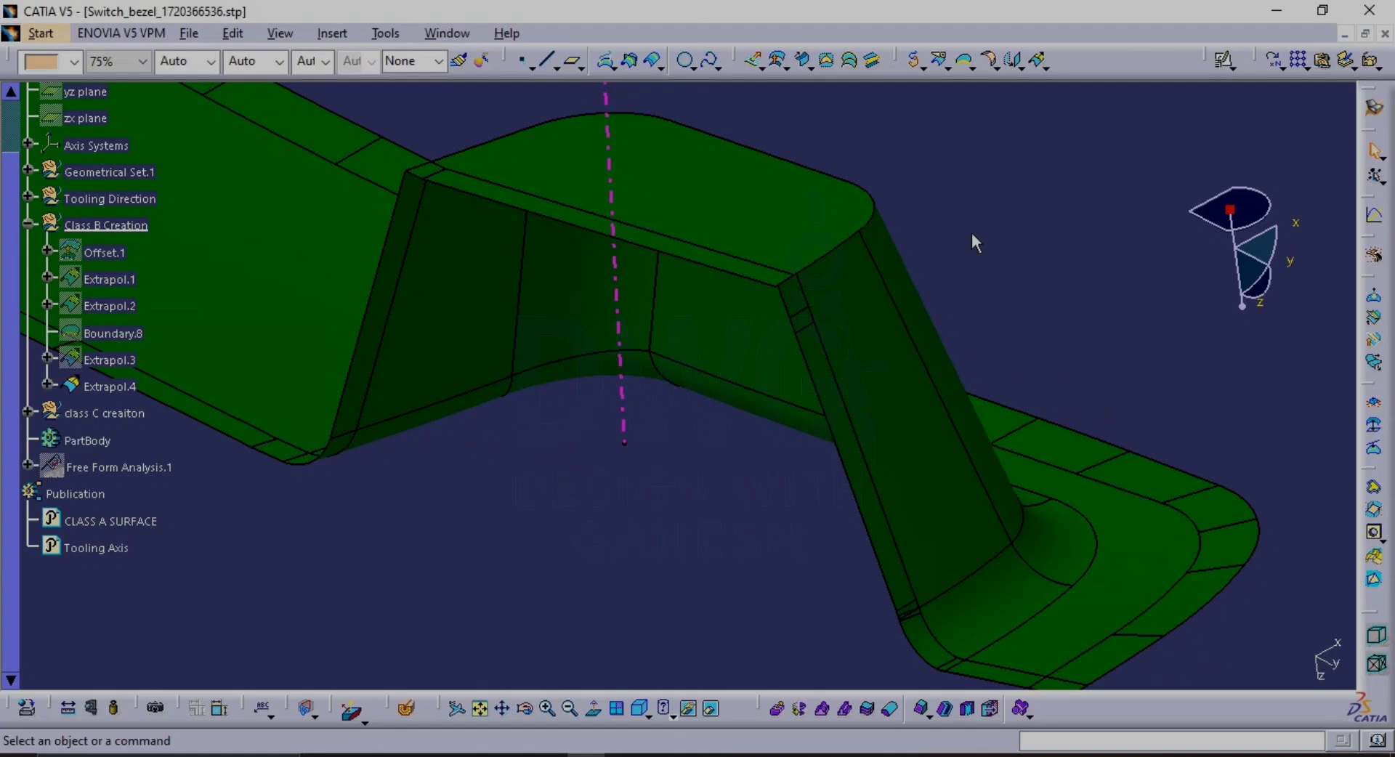
left_click(919, 65)
left_click(934, 112)
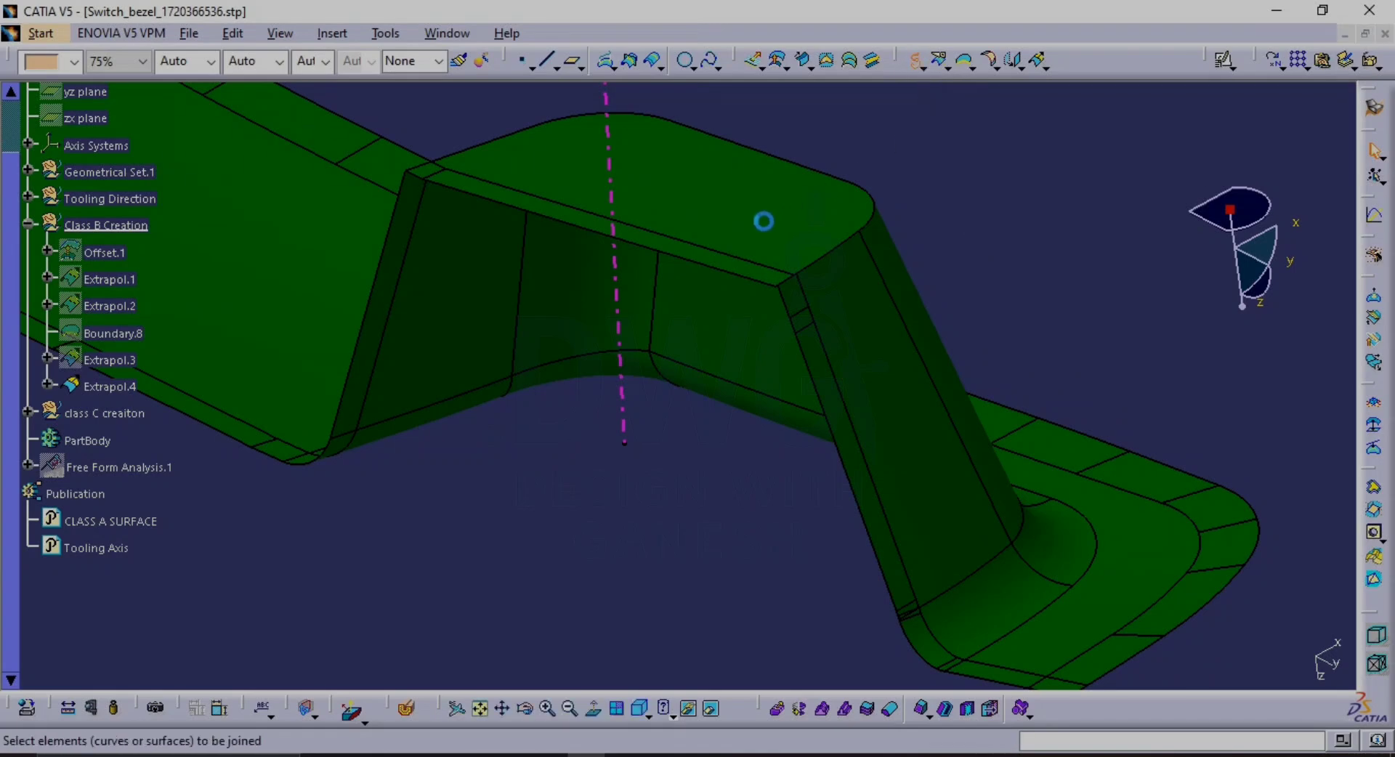
middle_click_drag(803, 378, 628, 522)
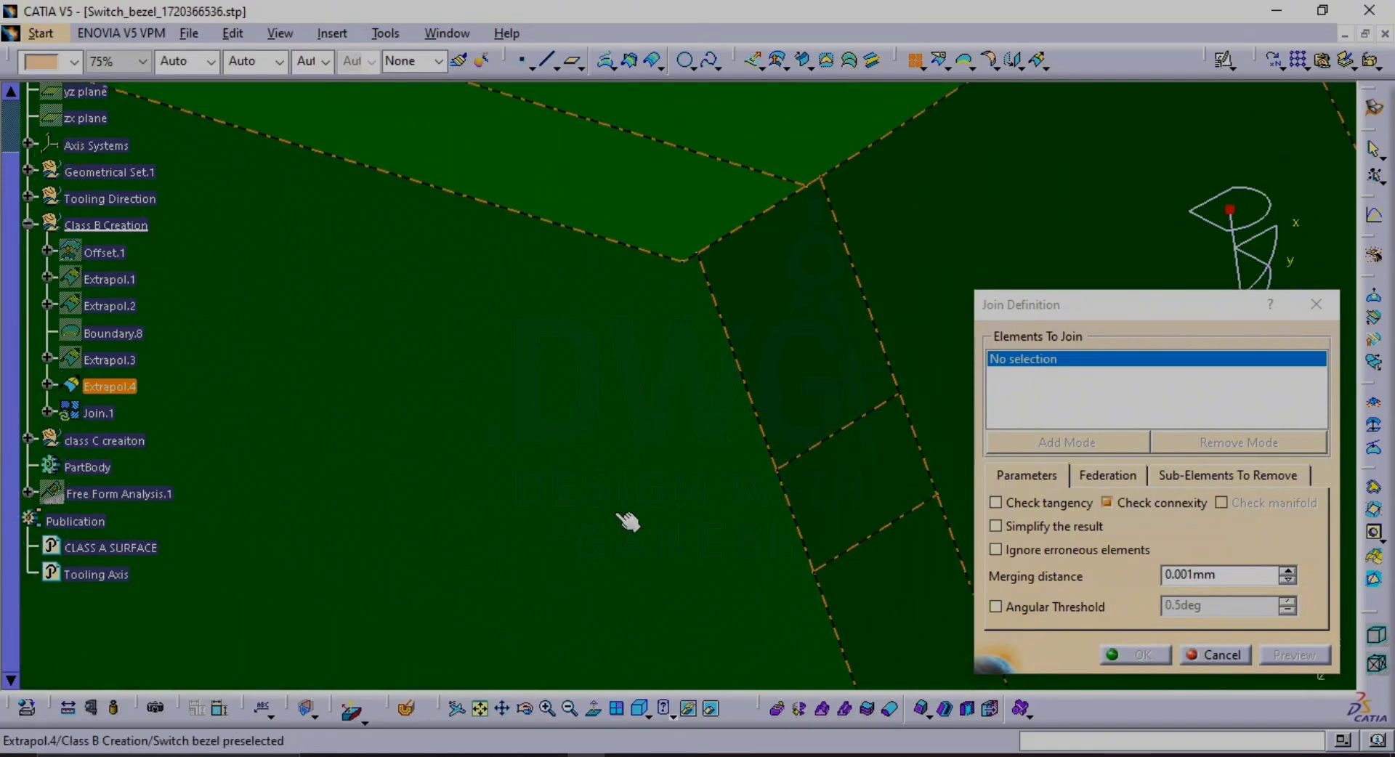
middle_click_drag(810, 291, 838, 146)
middle_click_drag(797, 256, 623, 516)
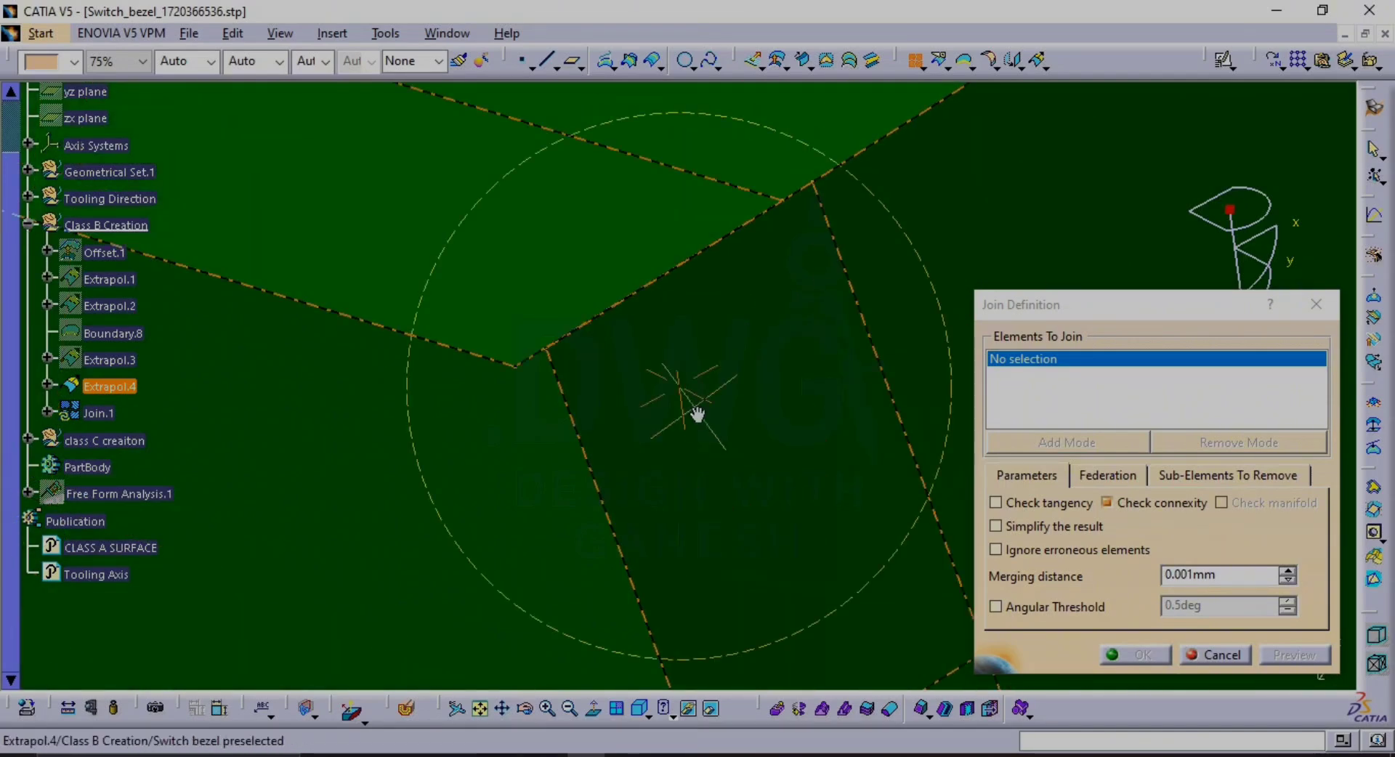
middle_click_drag(698, 414, 643, 307)
key("Escape")
Create a Join of the fully extended class B surface with a merging distance of 0.1mm
middle_click_drag(539, 346, 590, 187)
scroll(584, 352, "down", 1)
middle_click_drag(397, 213, 576, 471)
middle_click_drag(596, 361, 730, 422)
middle_click_drag(765, 463, 948, 527)
left_click(914, 59)
left_click(706, 385)
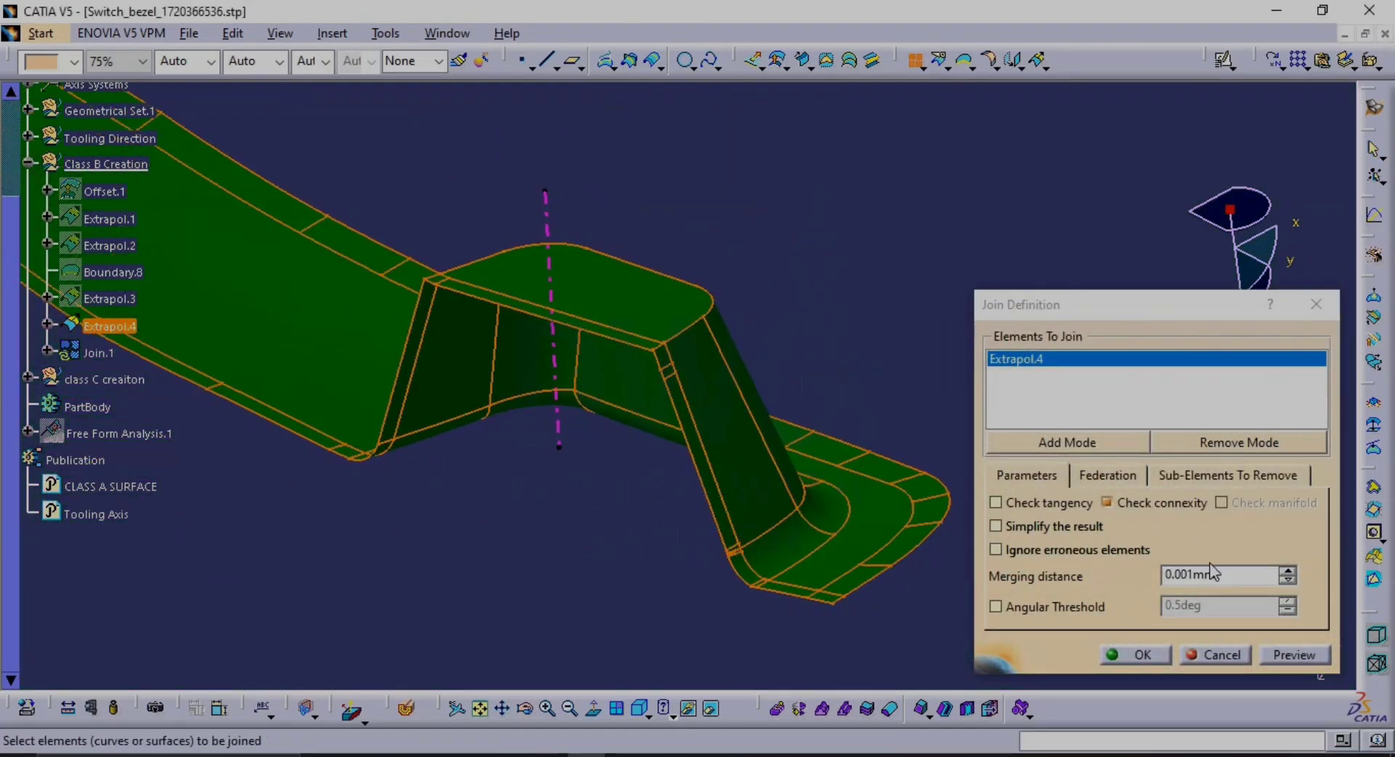
double_click(1262, 575)
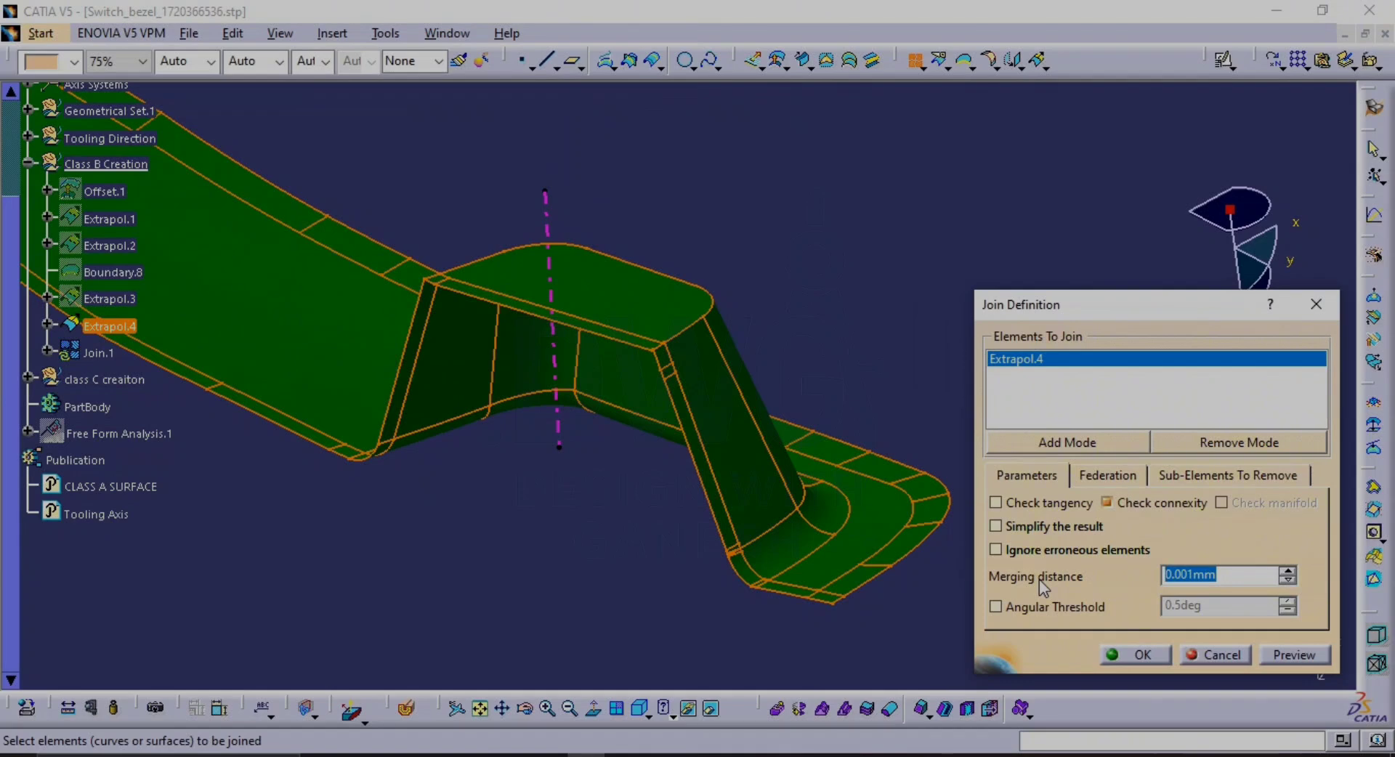
type(".1")
key("Return")
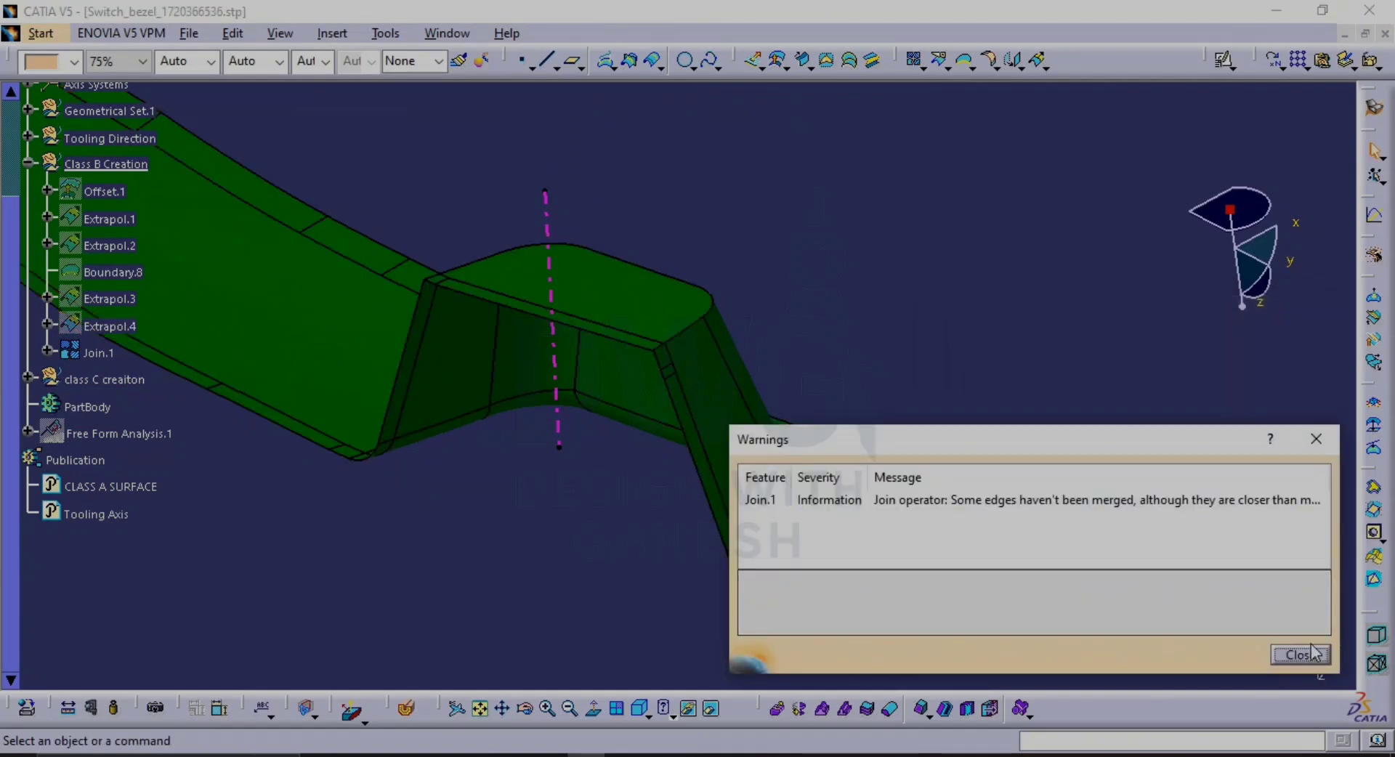
left_click(1300, 655)
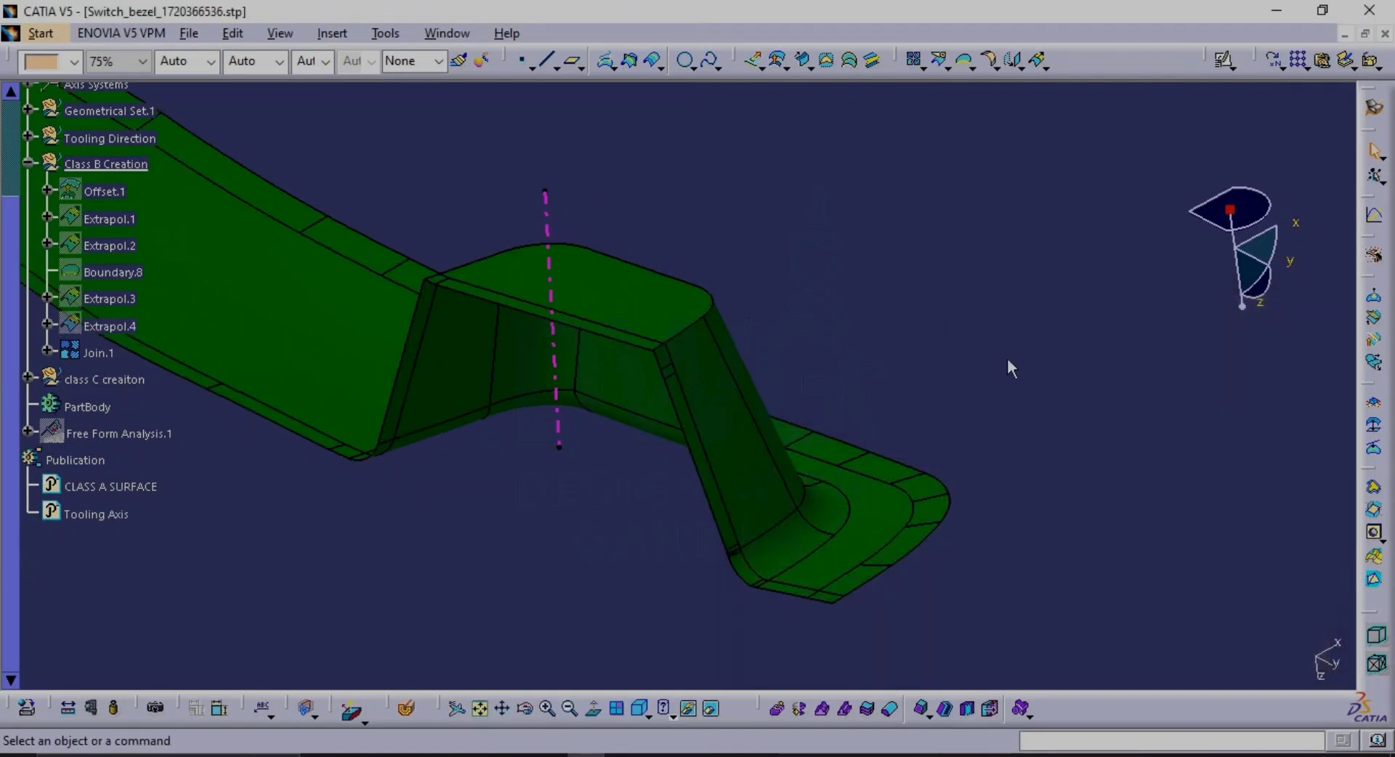
left_click(966, 63)
left_click(739, 454)
middle_click_drag(741, 448, 581, 411)
key("Escape")
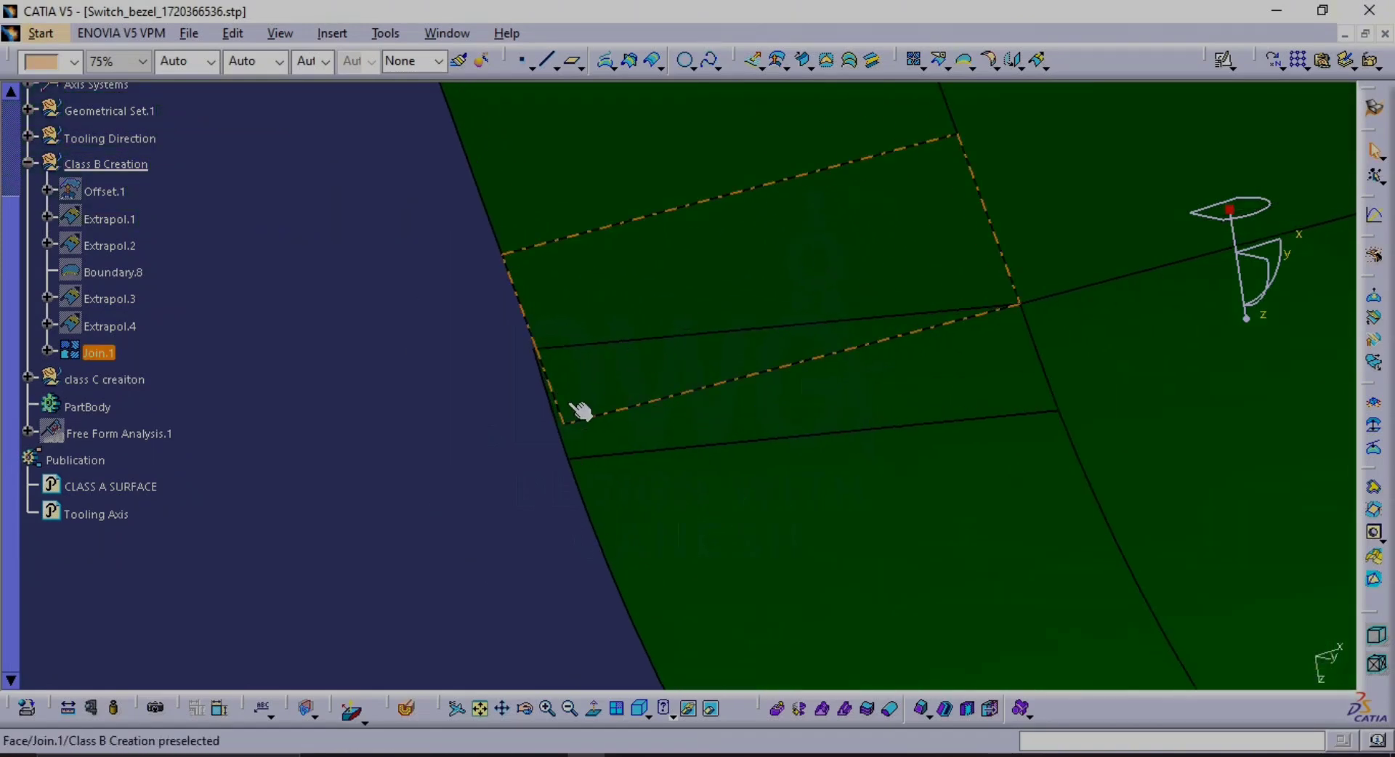
middle_click_drag(778, 395, 639, 436)
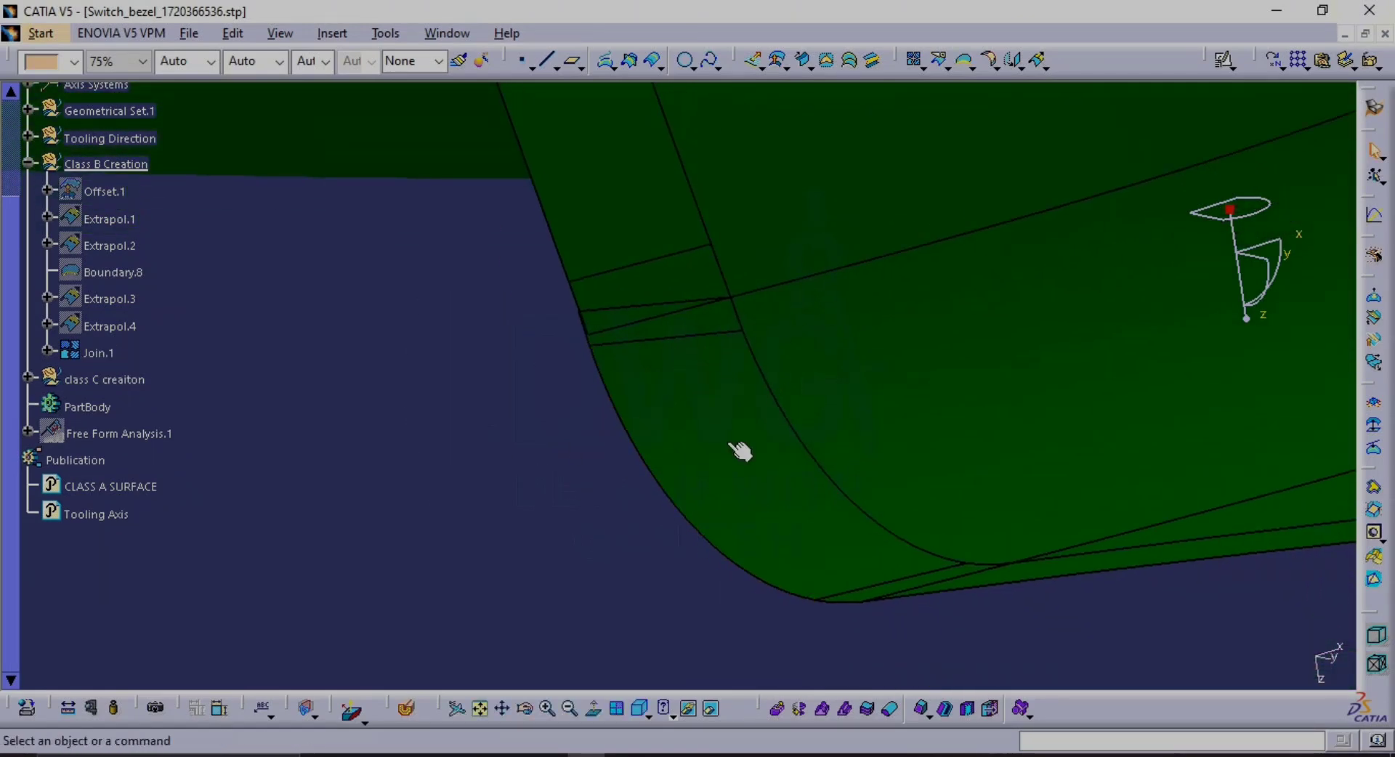
middle_click_drag(730, 444, 786, 588)
middle_click_drag(679, 423, 685, 590)
middle_click_drag(712, 473, 712, 519)
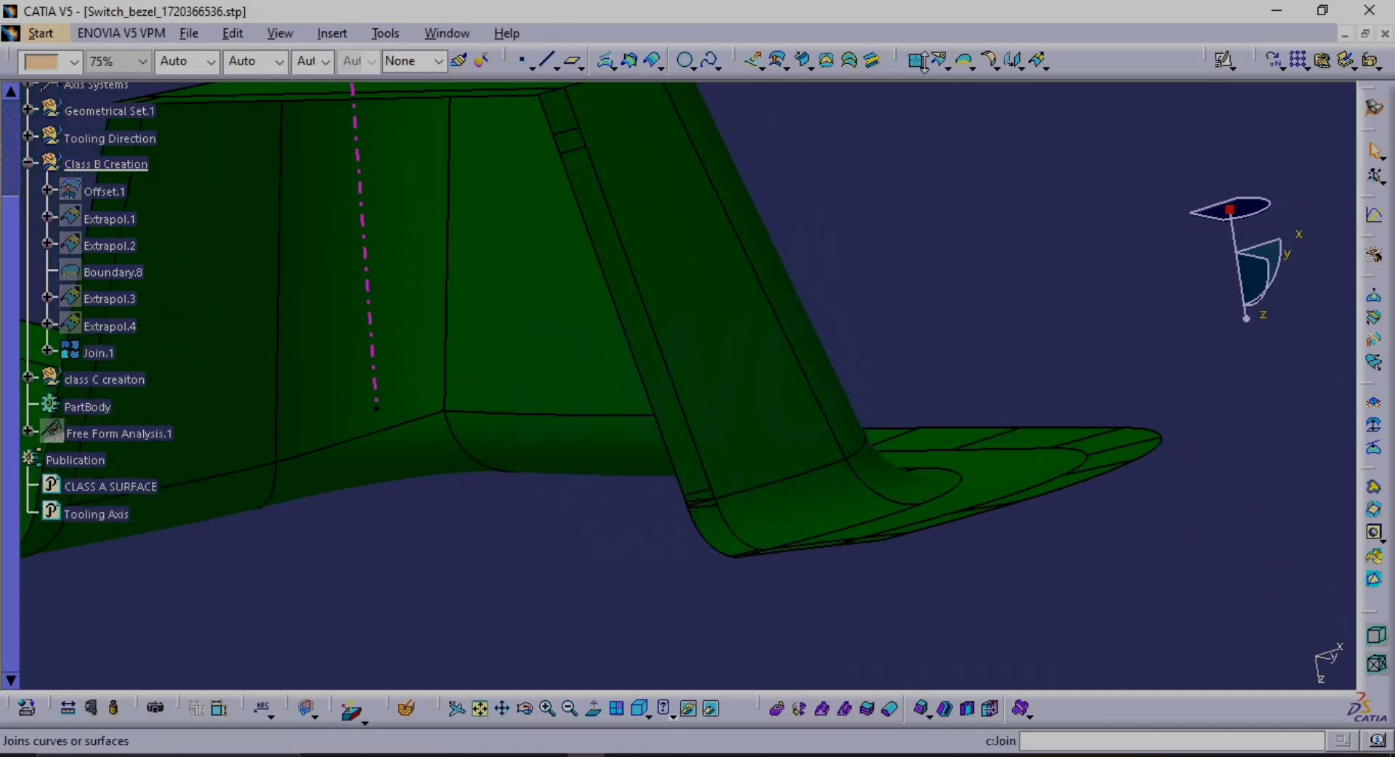
Extract the descending wall's narrow front strip and the curved strip below it from the joined surface, without propagation
left_click(975, 69)
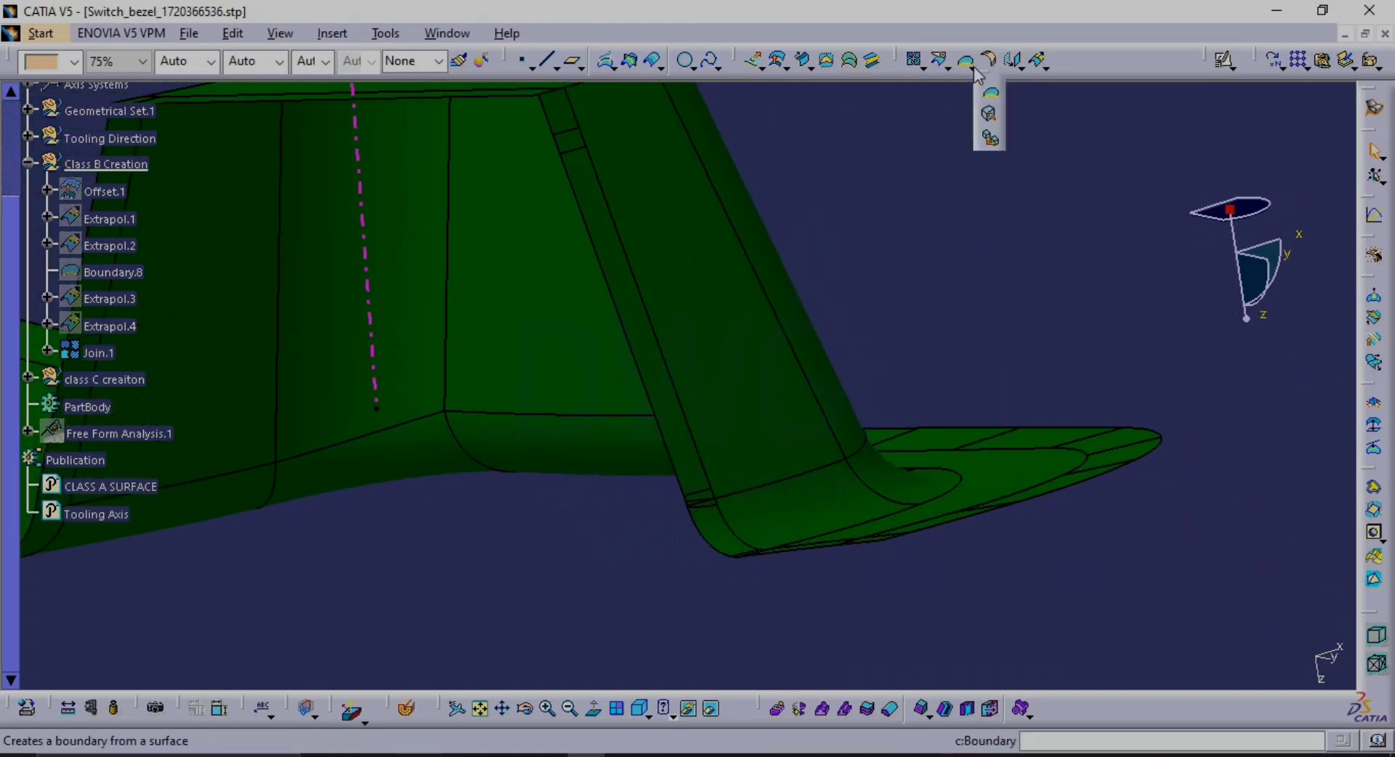
left_click(990, 117)
middle_click_drag(804, 302, 595, 388)
left_click(564, 324)
middle_click_drag(685, 399, 657, 479)
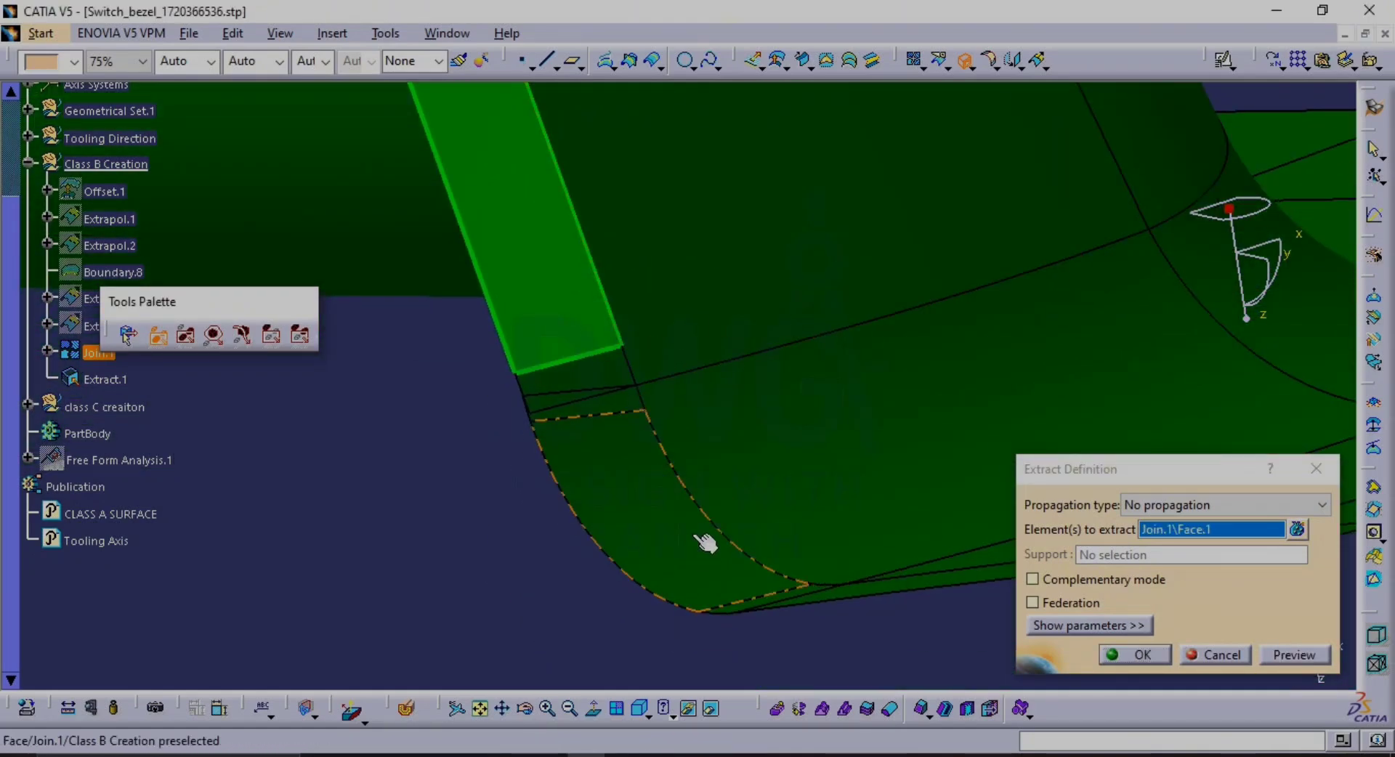
middle_click_drag(694, 535, 694, 416)
left_click(1151, 657)
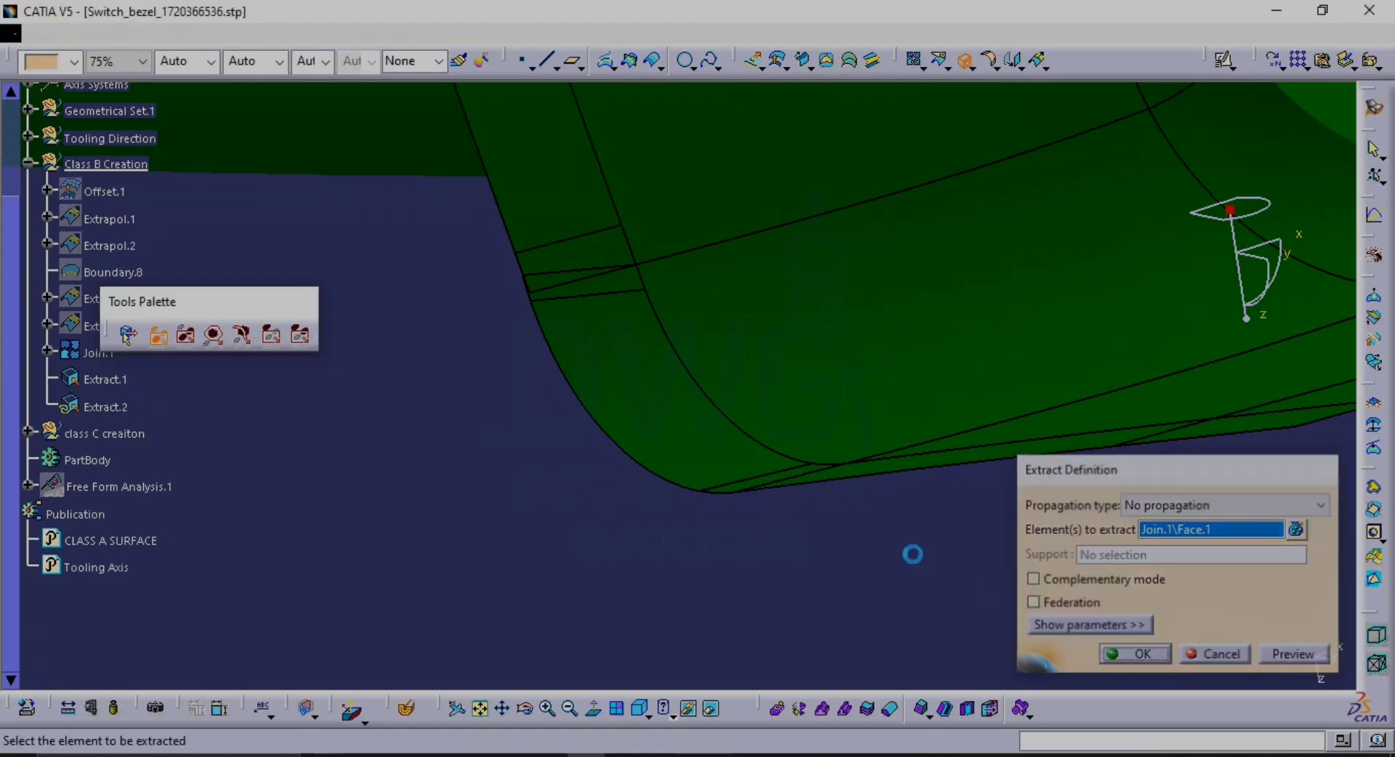
left_click(696, 472)
left_click(1141, 652)
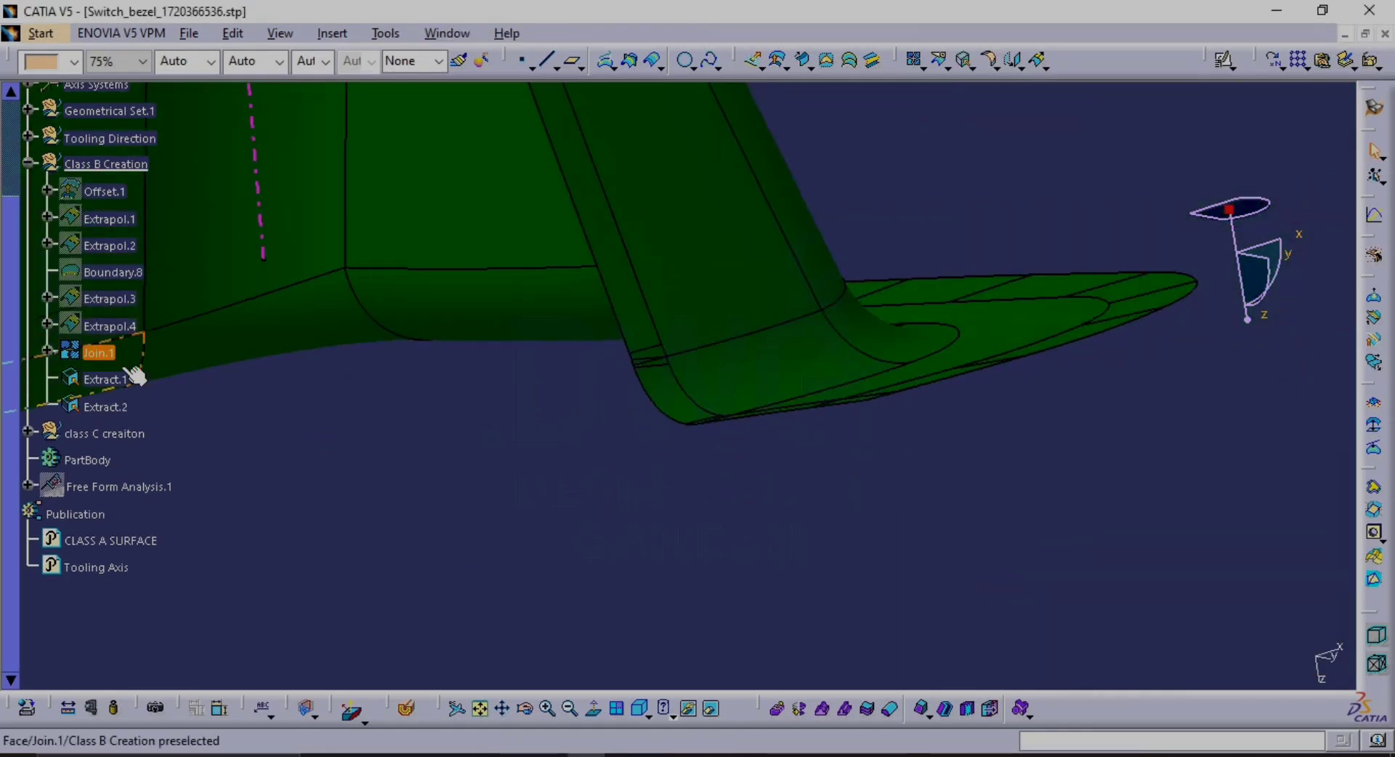
Hide the joined surface so that only the two extracted strips are displayed
left_click(100, 353)
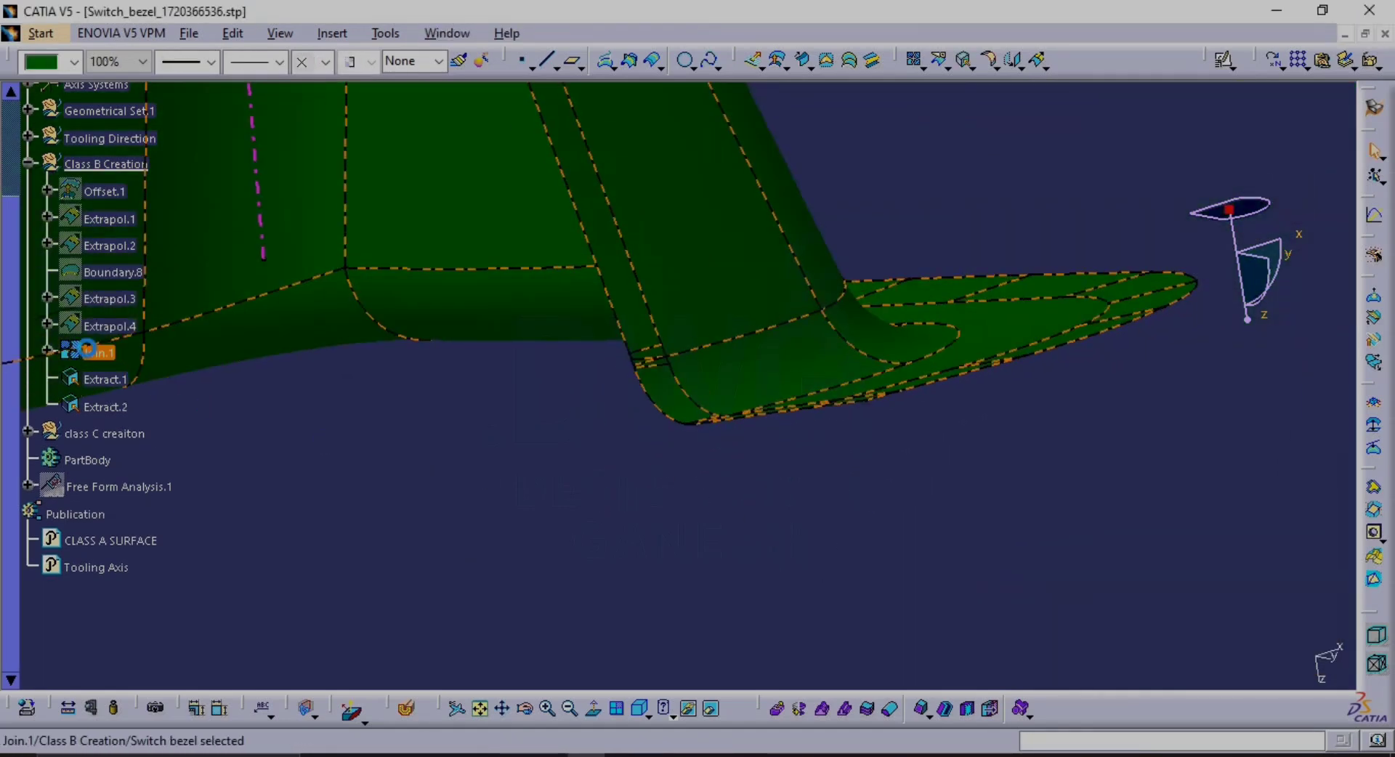
key("space")
middle_click_drag(656, 375, 735, 345, "ctrl")
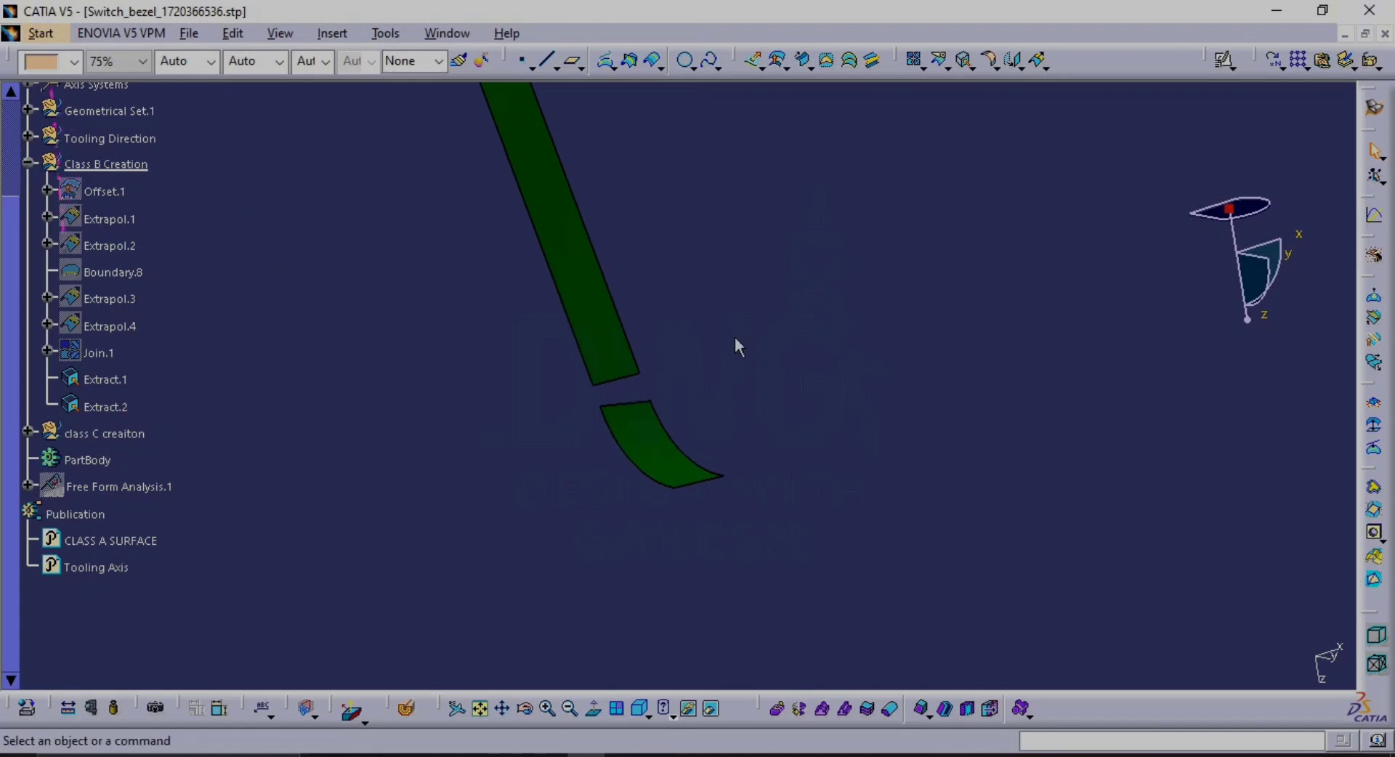
Extrapolate the extracted wall strip by 5mm from its lower end edge with tangent continuity
middle_click_drag(953, 334, 980, 218, "ctrl")
left_click(654, 342)
left_click(654, 341)
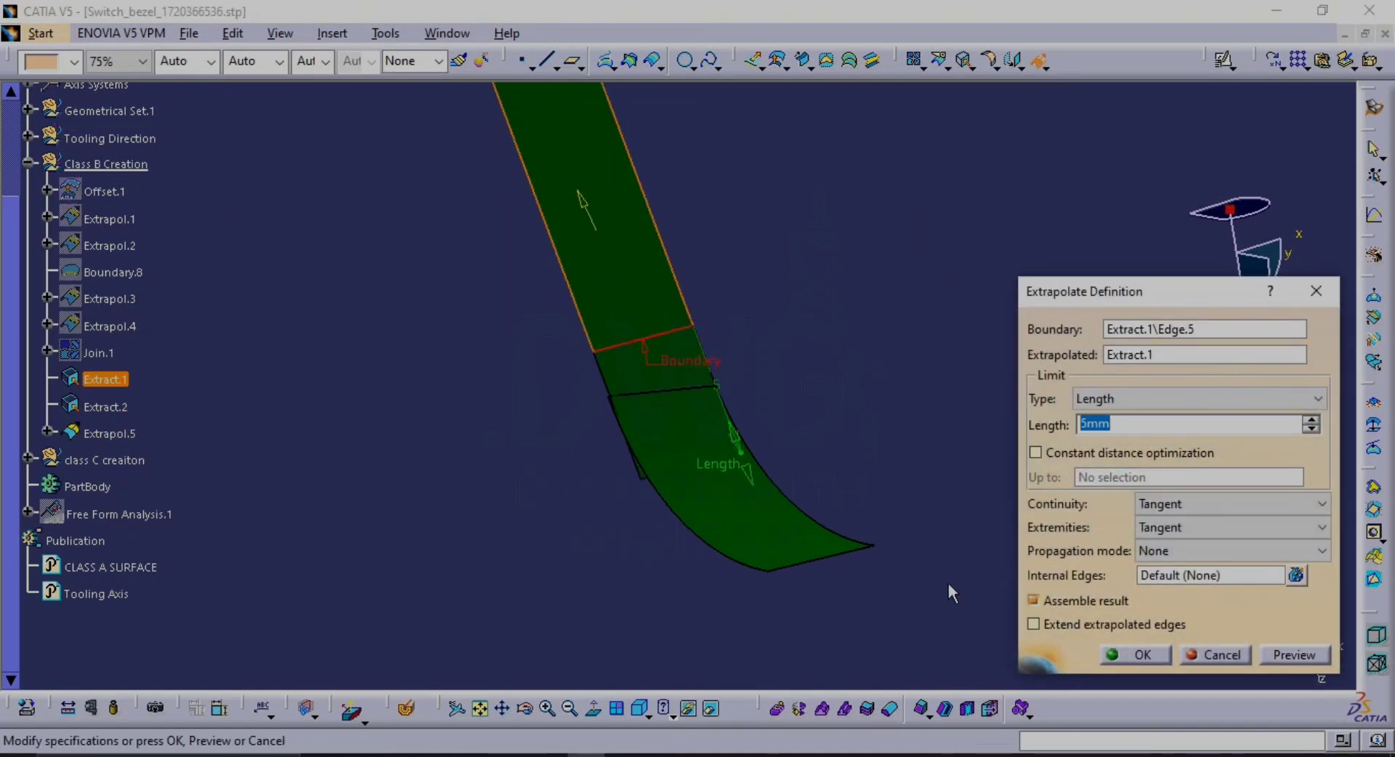
left_click(1137, 655)
Extrapolate the extracted curved strip by 5mm from its upper end edge with tangent continuity
left_click(1038, 61)
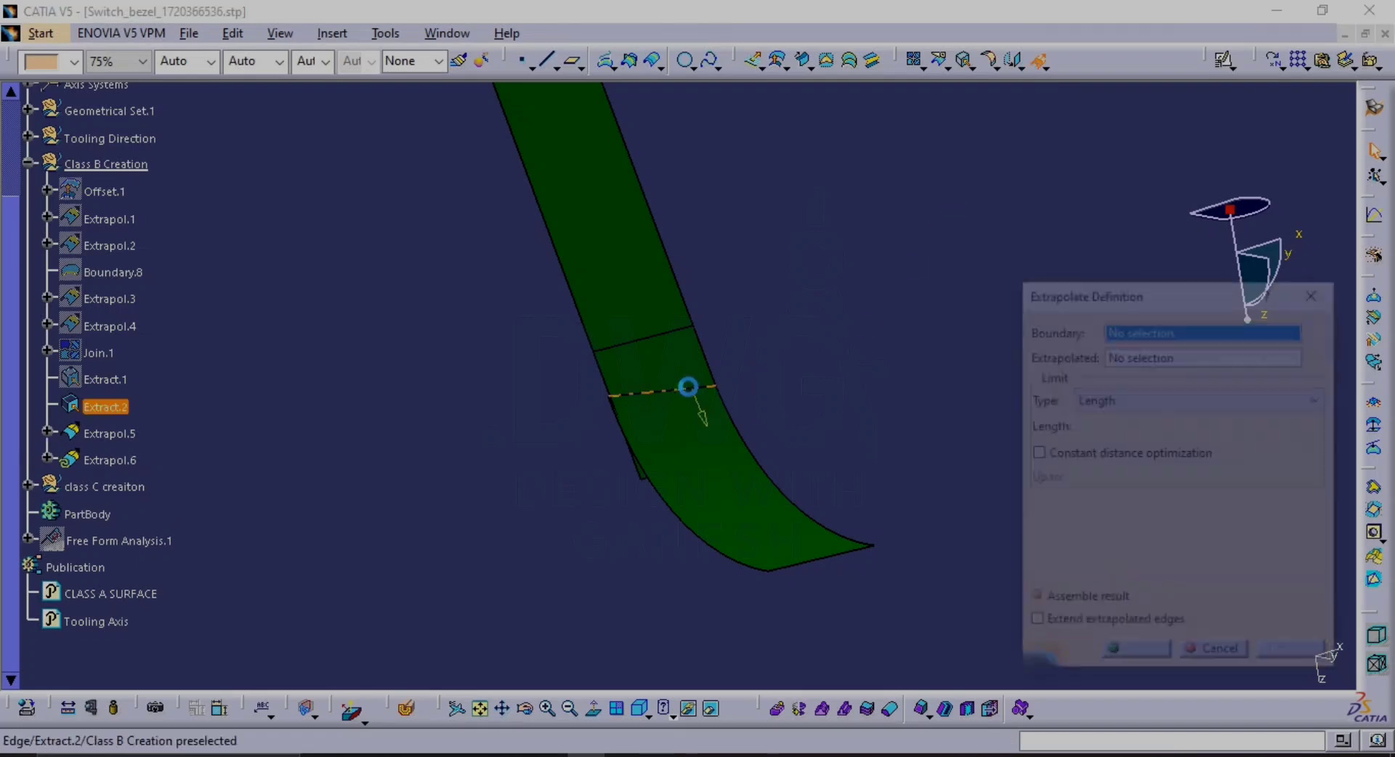
left_click(679, 389)
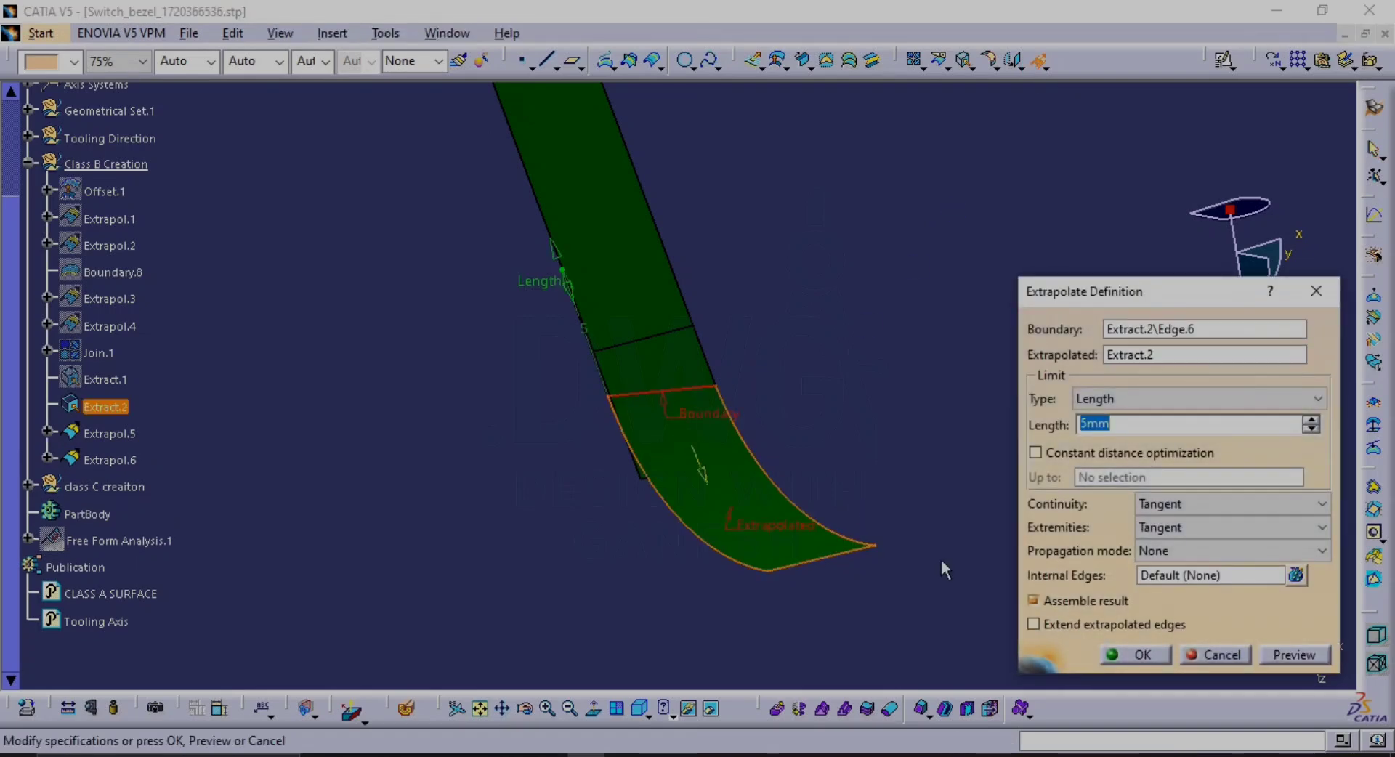
left_click(1137, 655)
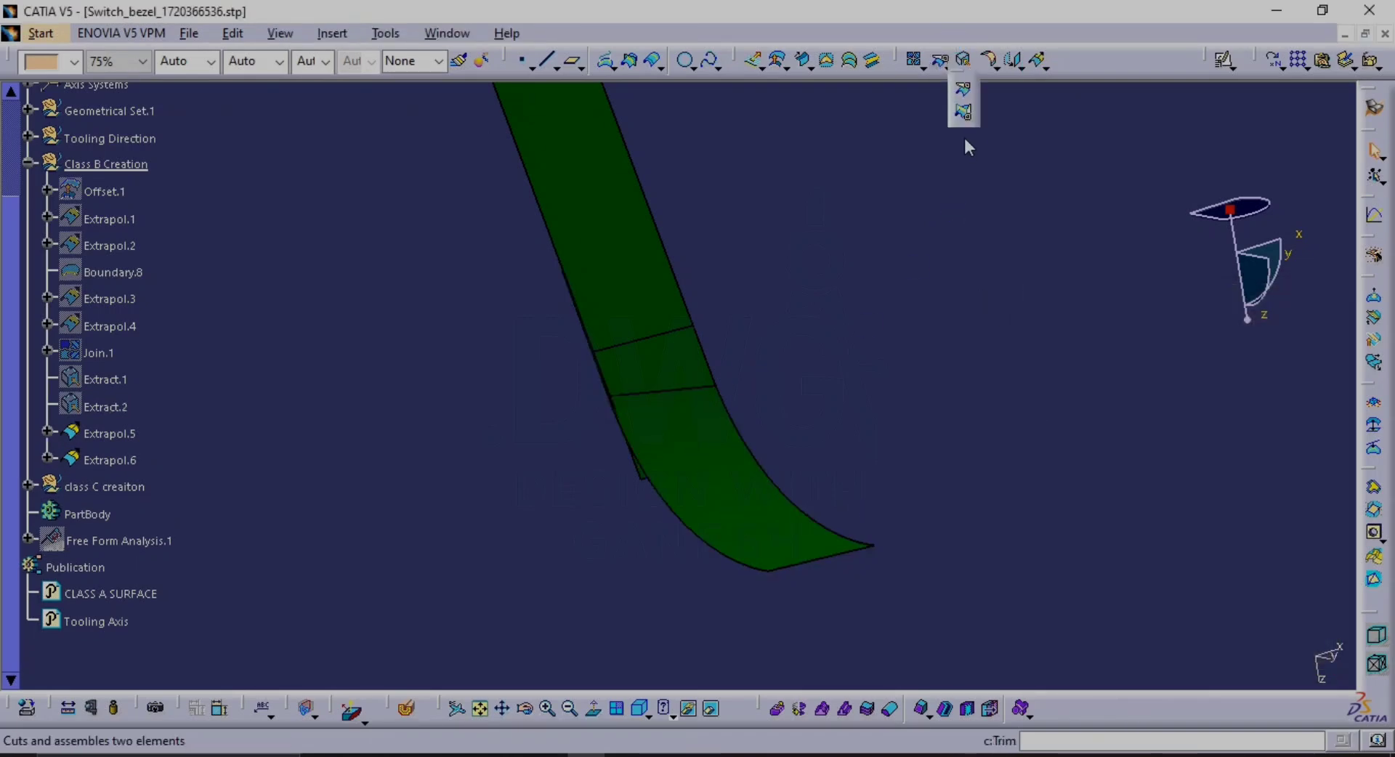
Trim the two extrapolated strips, Extrapol.5 and Extrapol.6, against each other in Standard mode
left_click(963, 114)
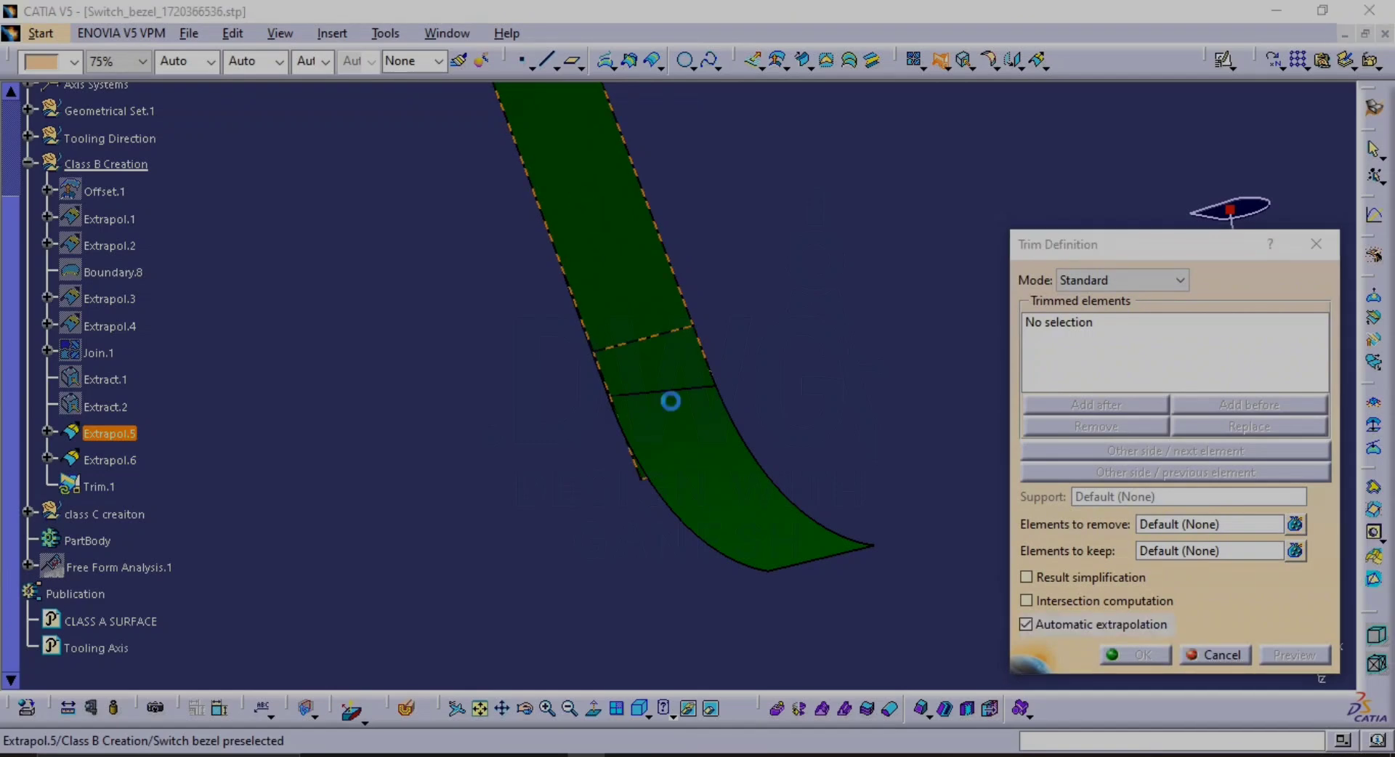
left_click(669, 396)
left_click(748, 512)
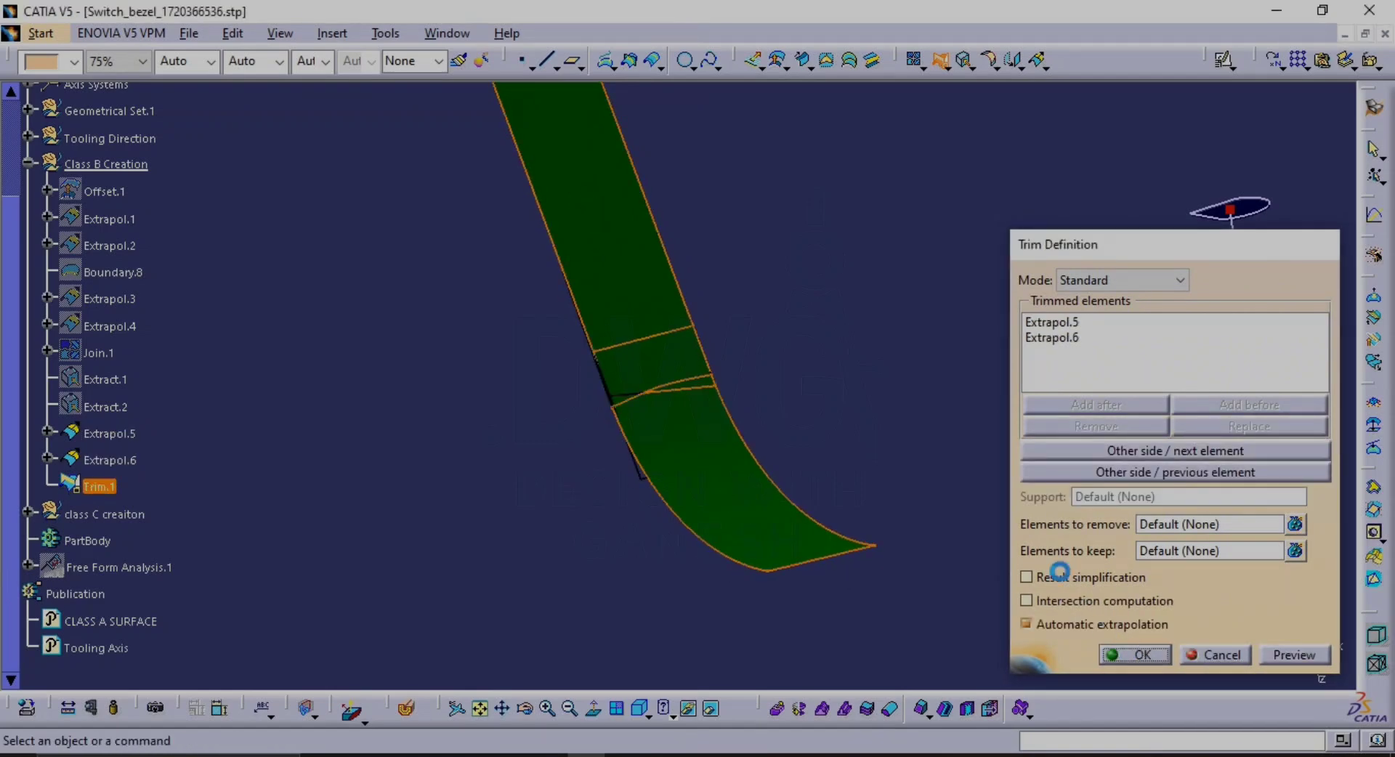
middle_click_drag(822, 418, 704, 311, "ctrl")
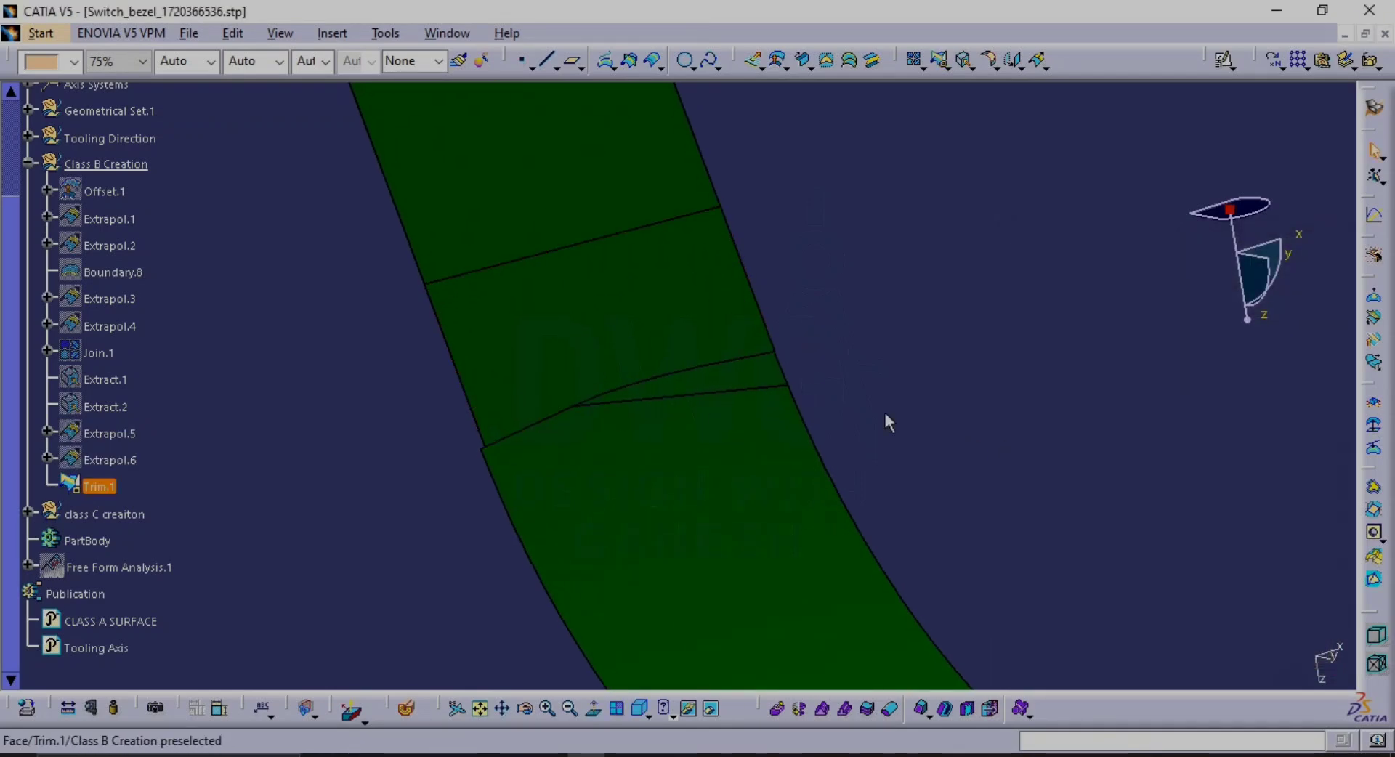
middle_click_drag(968, 379, 374, 474, "ctrl")
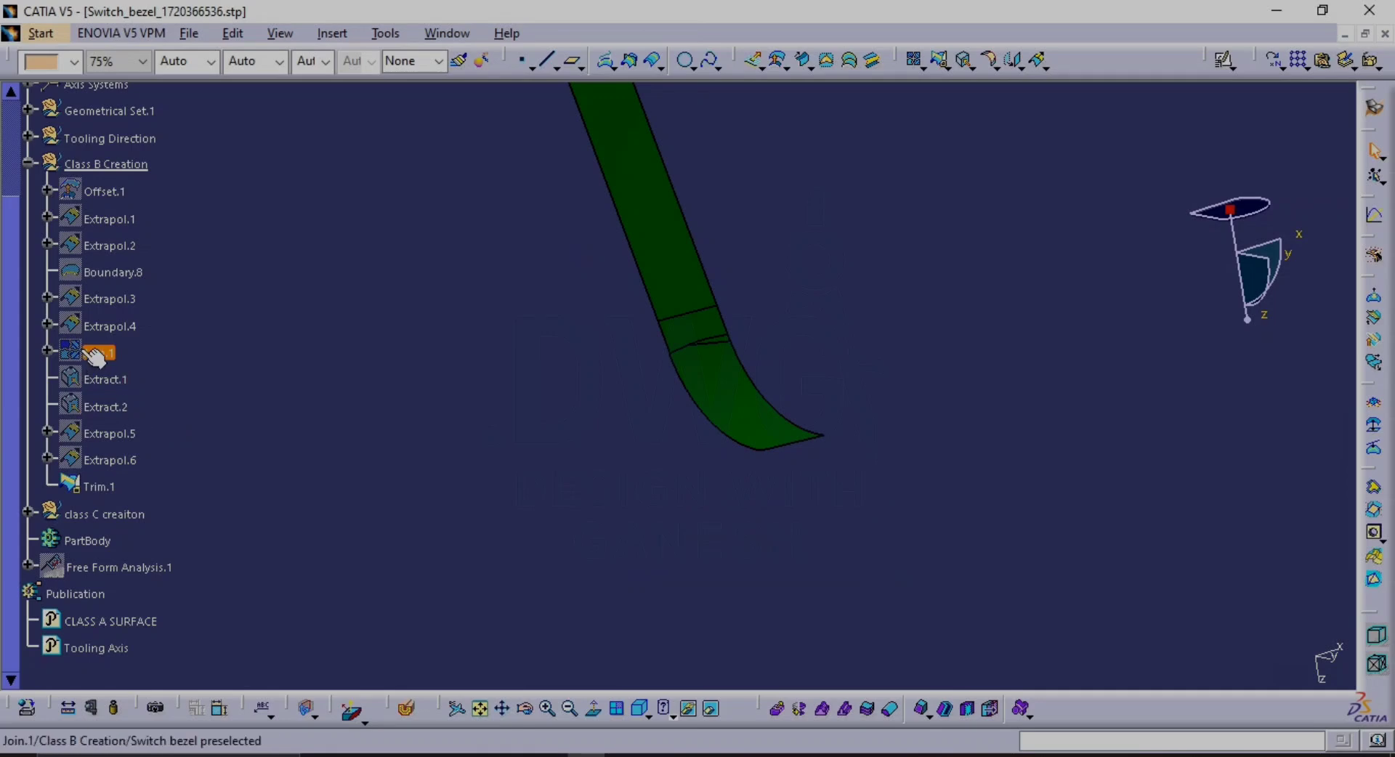
Redisplay the full joined class B surface, Join.1, and hide the trimmed strip
middle_click_drag(782, 448, 398, 608, "ctrl")
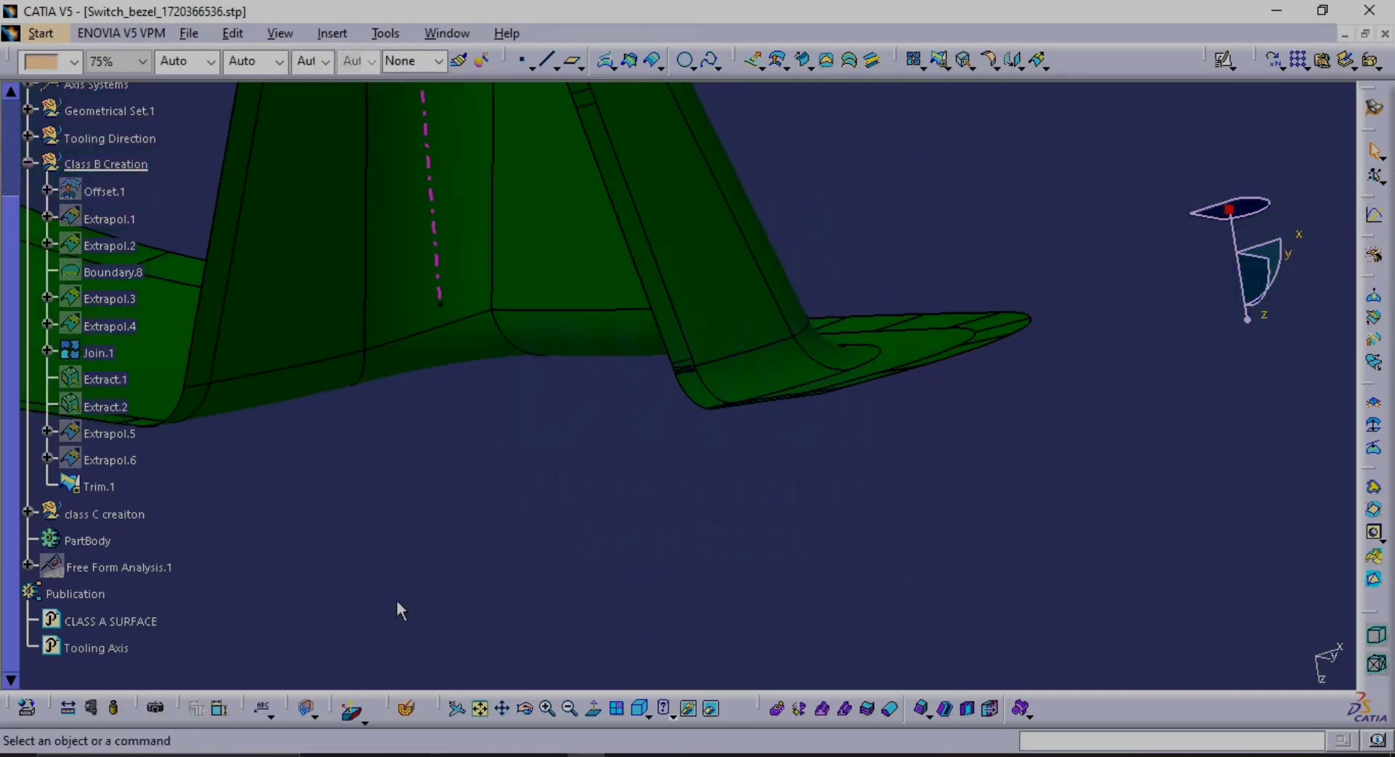
middle_click_drag(713, 471, 703, 574)
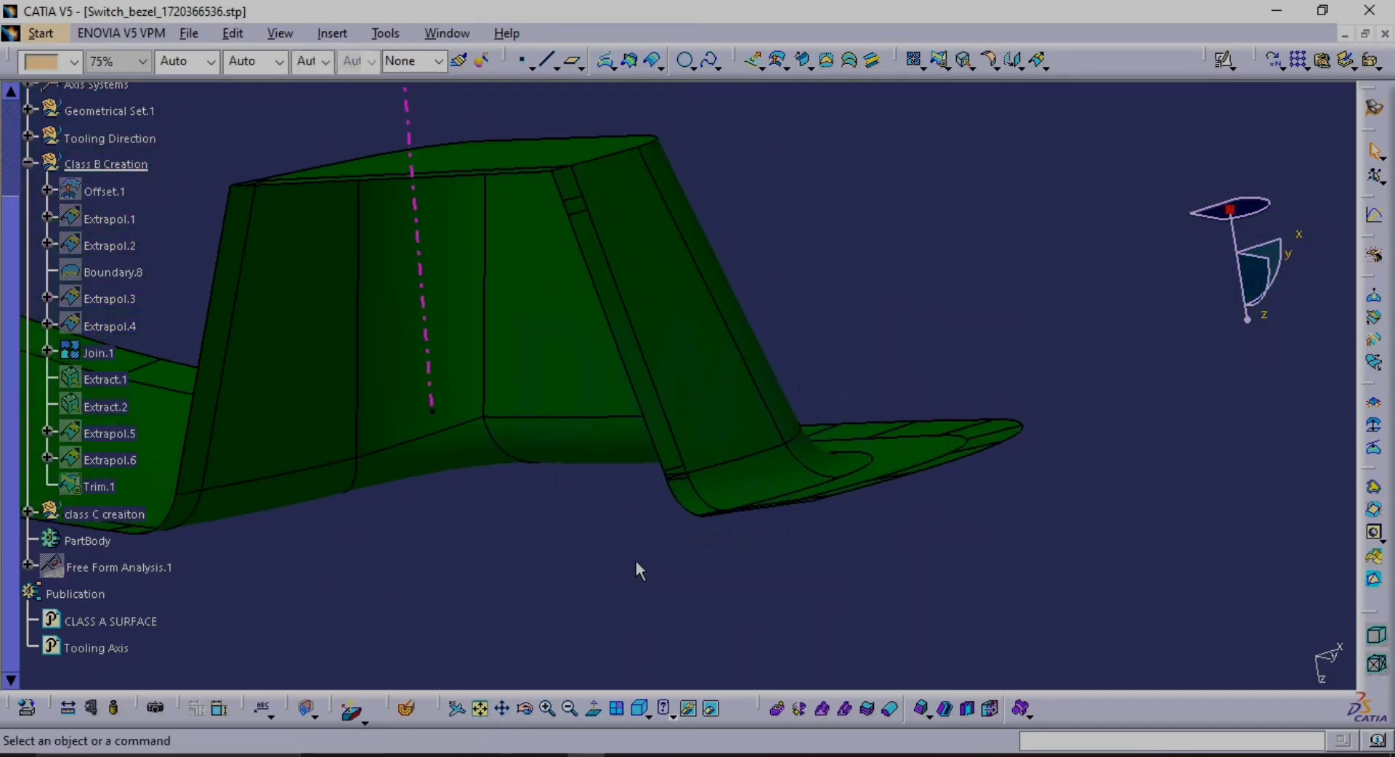
middle_click_drag(702, 502, 657, 395, "ctrl")
mouse_move(656, 395)
middle_mouse_down()
mouse_move(639, 453)
mouse_move(672, 407)
middle_mouse_up()
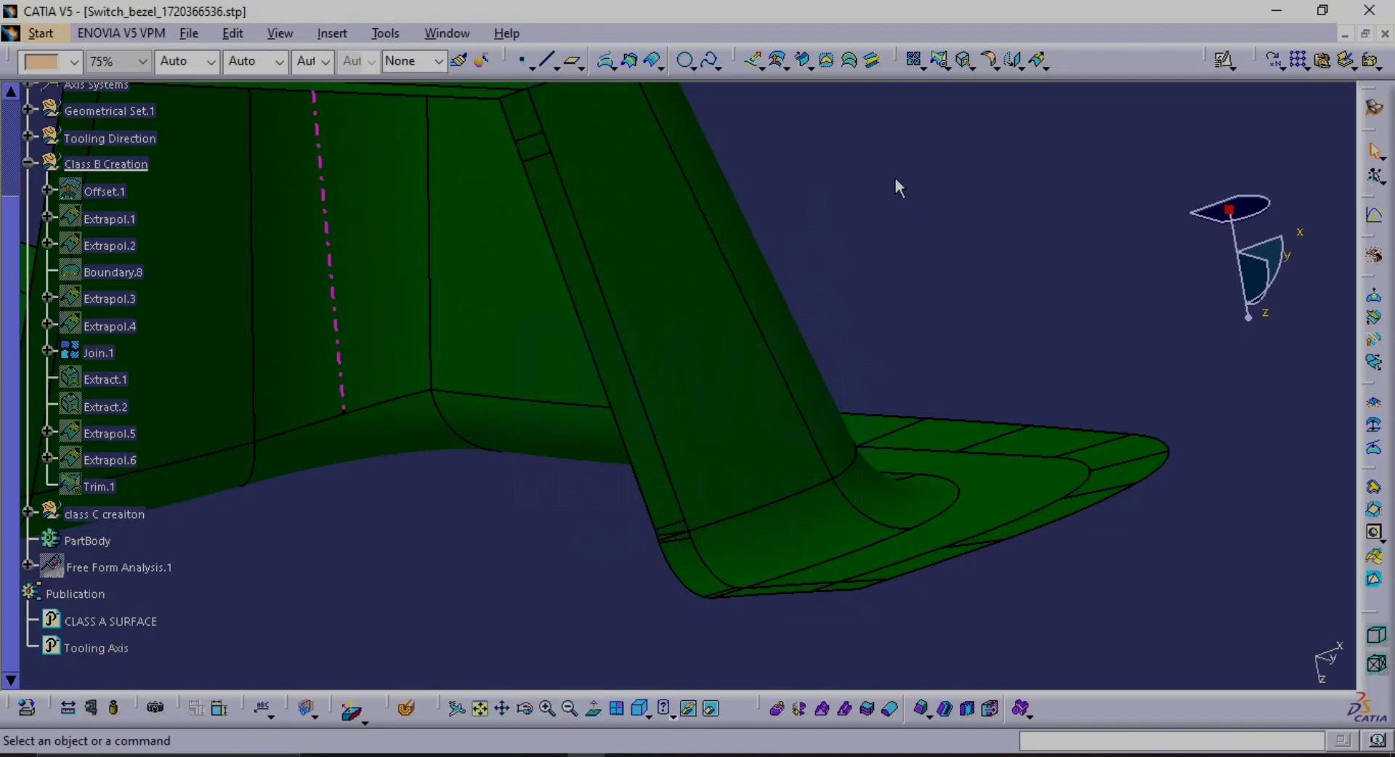
left_click(915, 62)
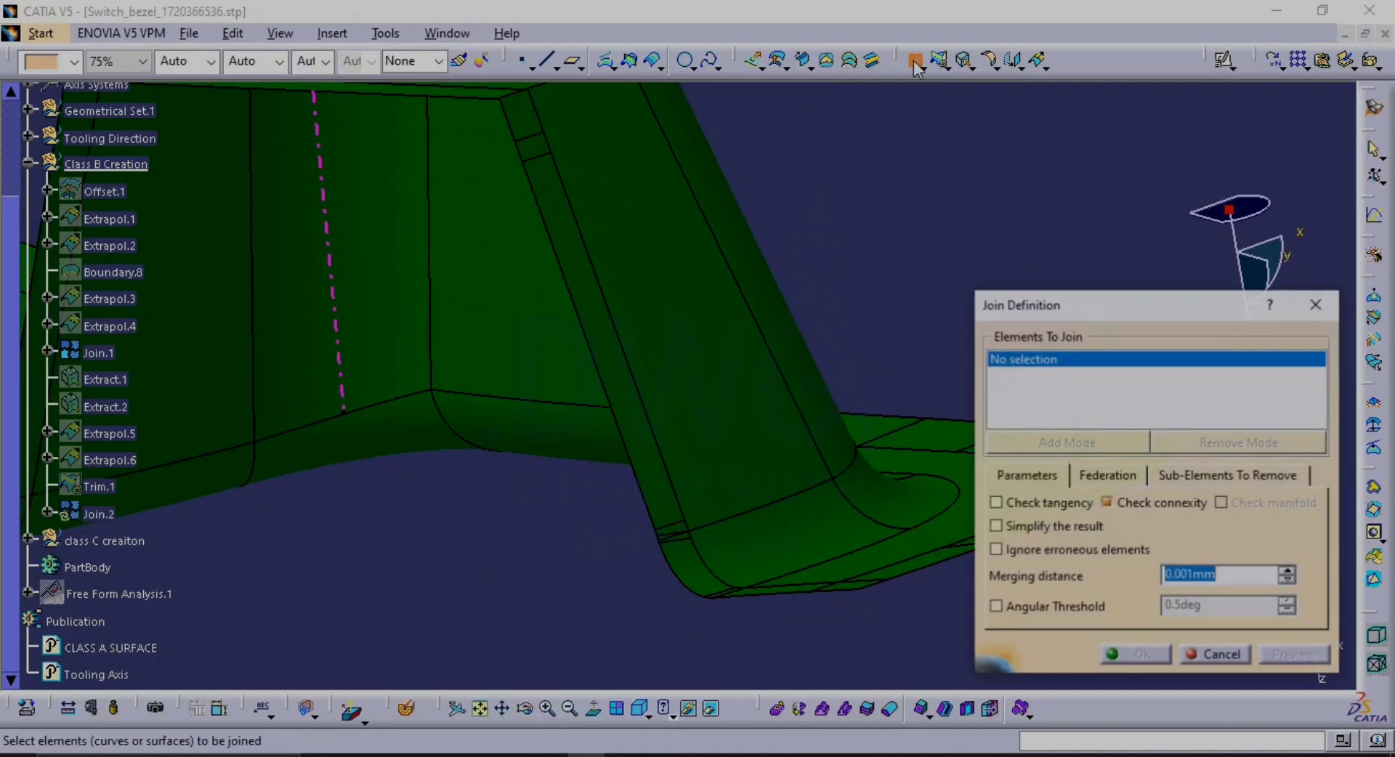
left_click(1233, 476)
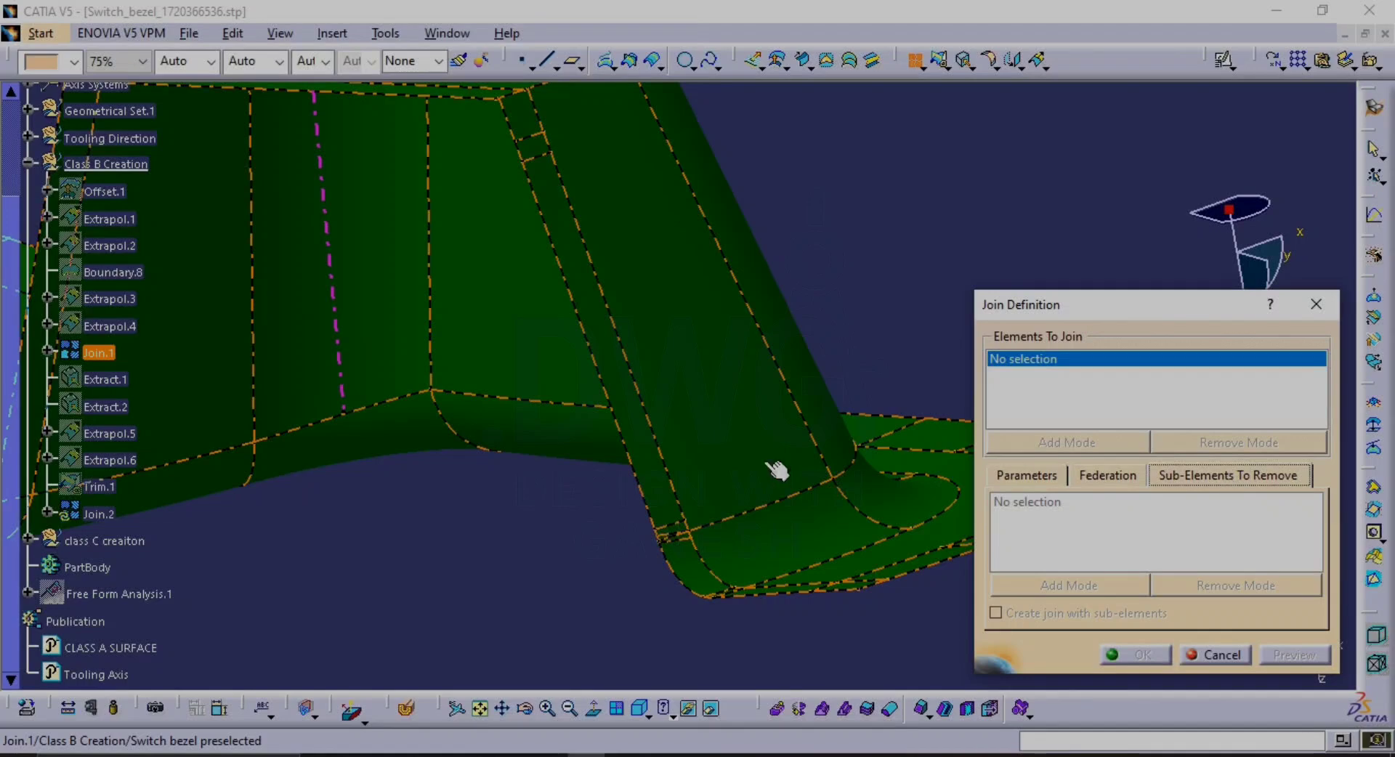
middle_click_drag(725, 475, 726, 408)
middle_click_drag(597, 484, 542, 395)
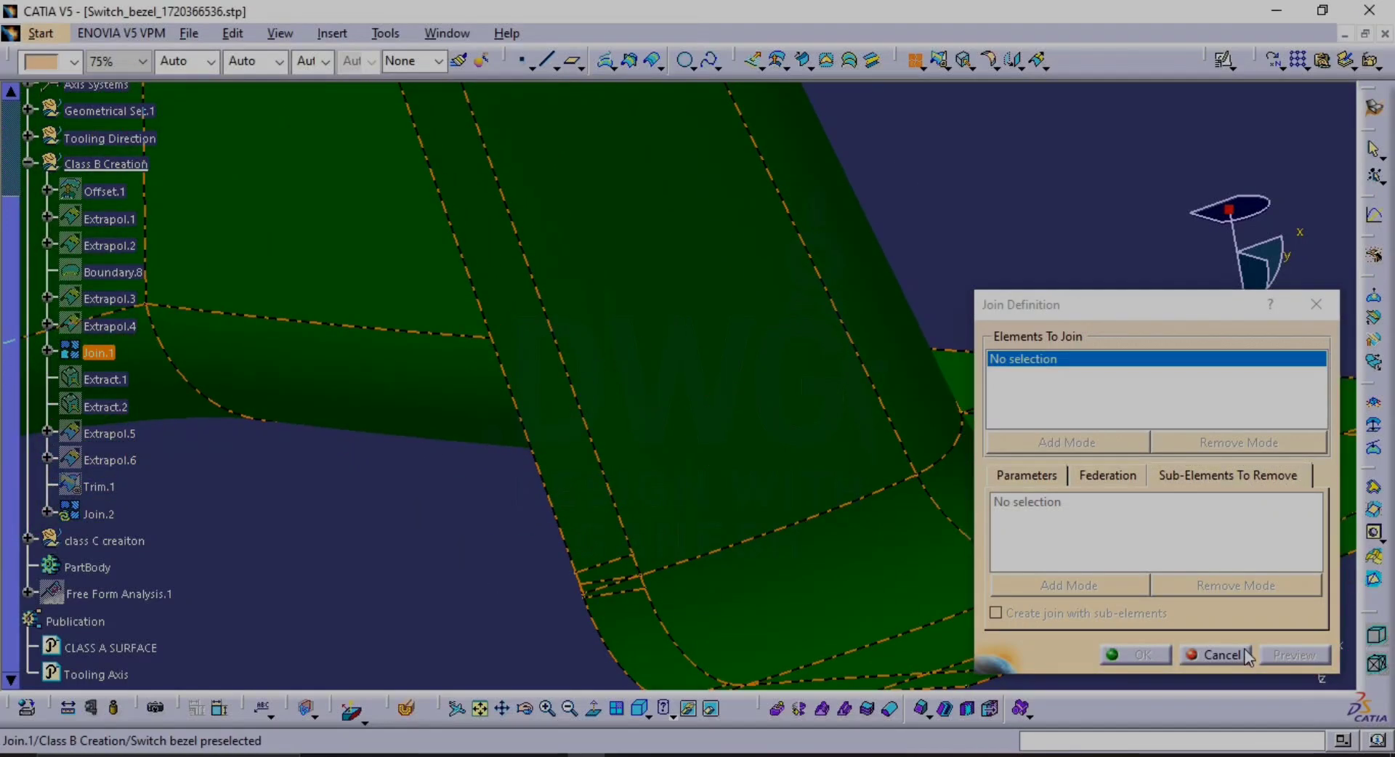
left_click(1211, 655)
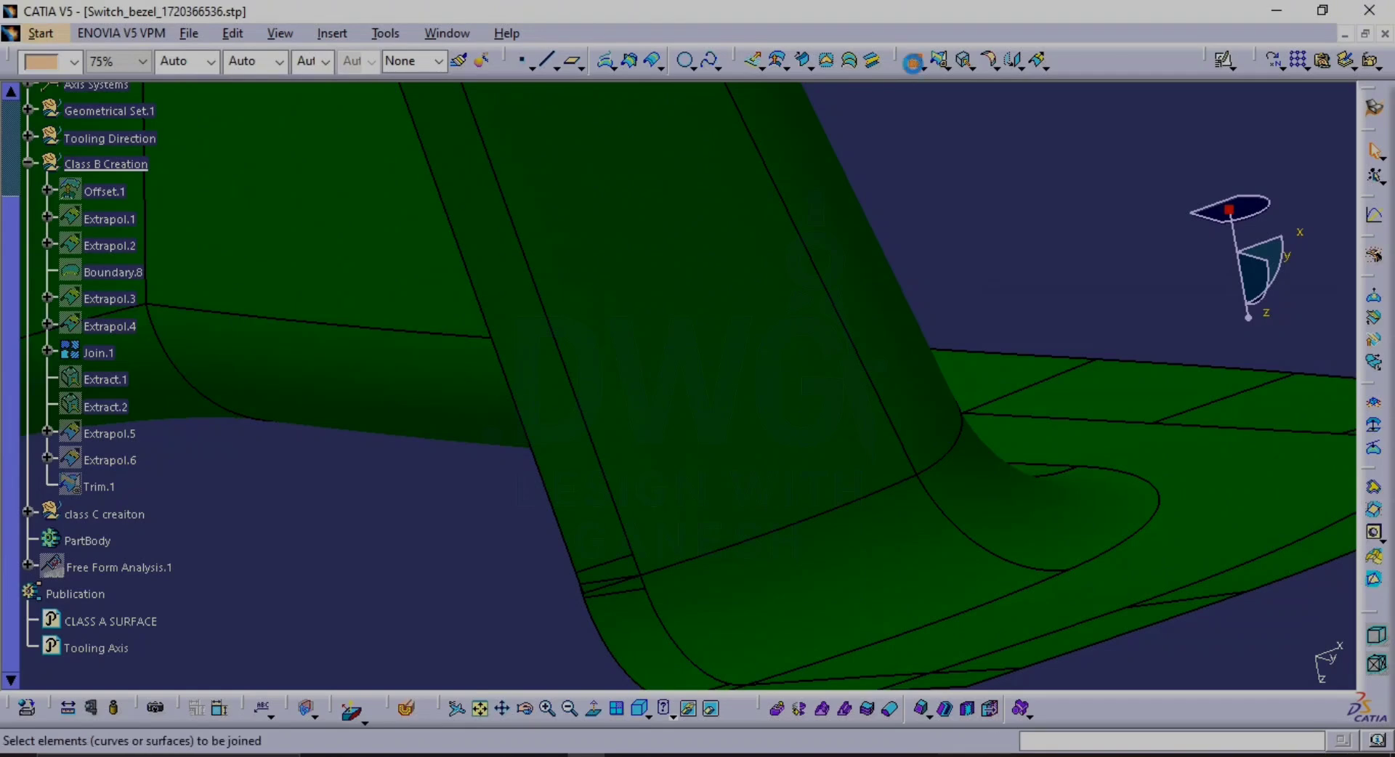
Create a new Join from Join.1, removing the front wall strip, the curved strip and the two small overlapping faces between them as sub-elements
left_click(639, 212)
left_click(1278, 474)
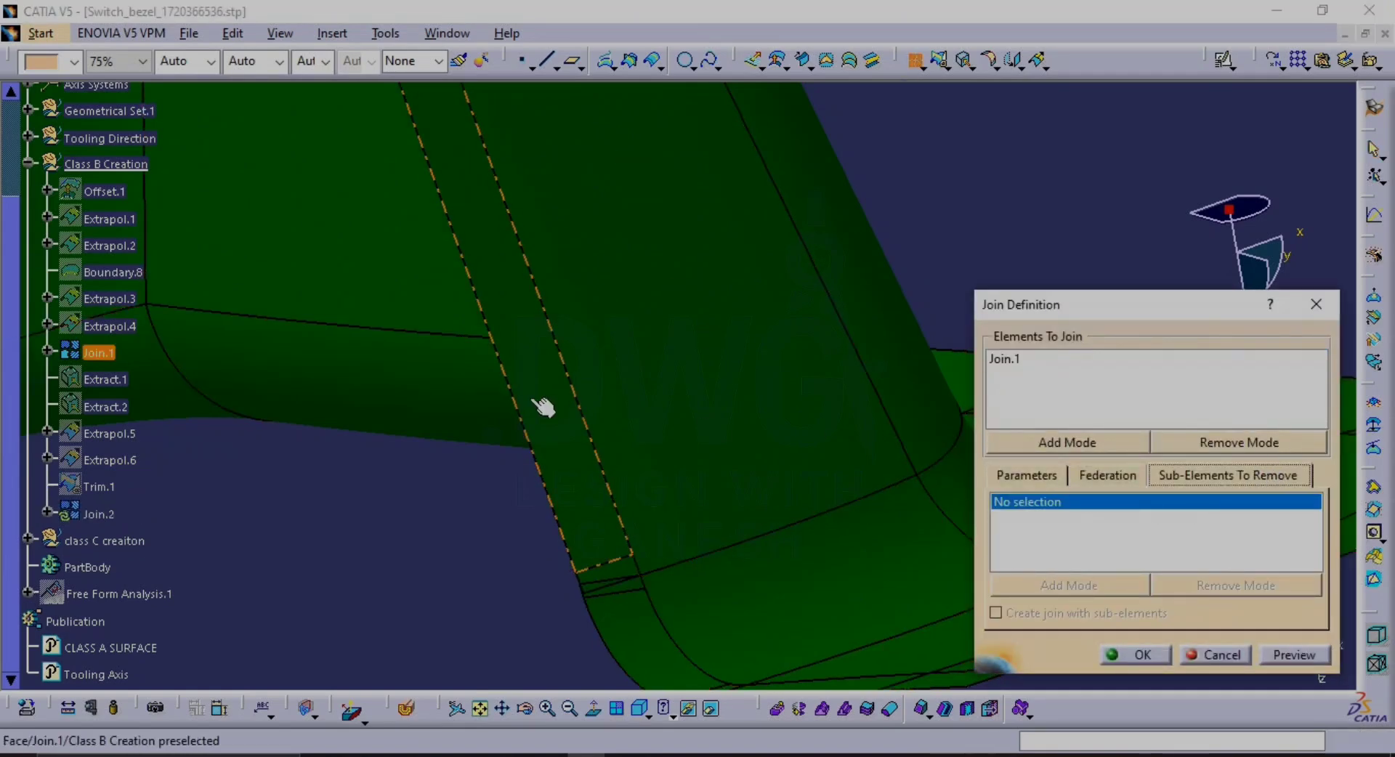
left_click(566, 433)
middle_click_drag(663, 494, 582, 342)
left_click(656, 446)
middle_click_drag(587, 425, 700, 323)
left_click(598, 385)
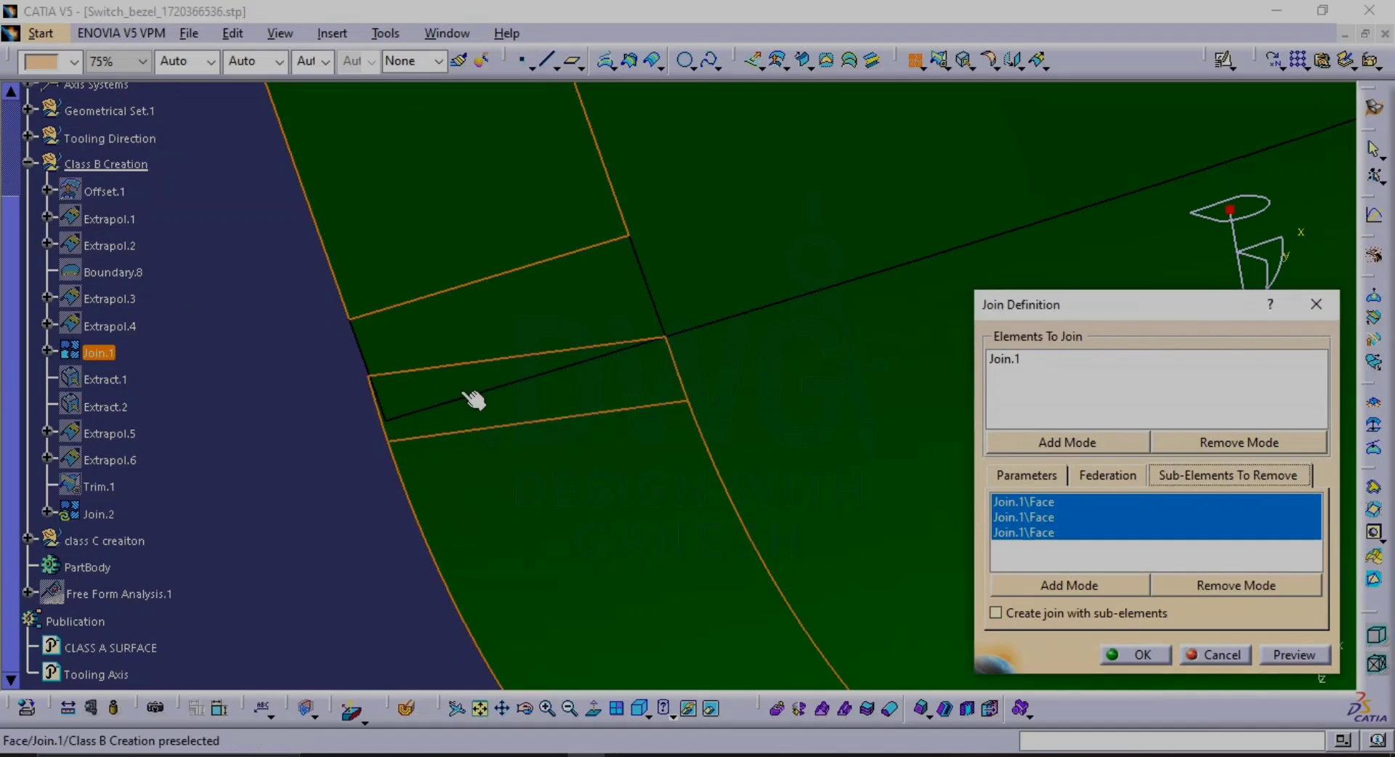
left_click(464, 371)
left_click(484, 350)
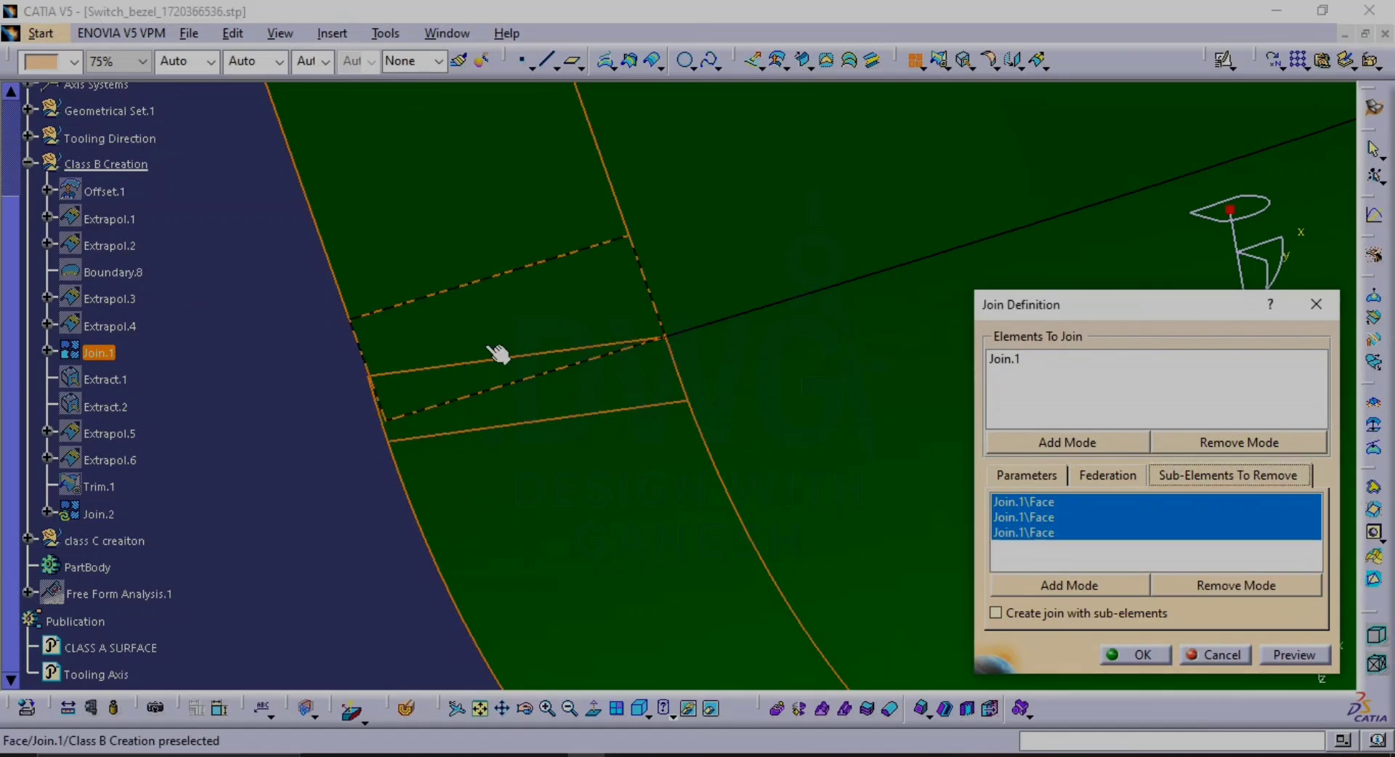
left_click(547, 318)
left_click(1294, 655)
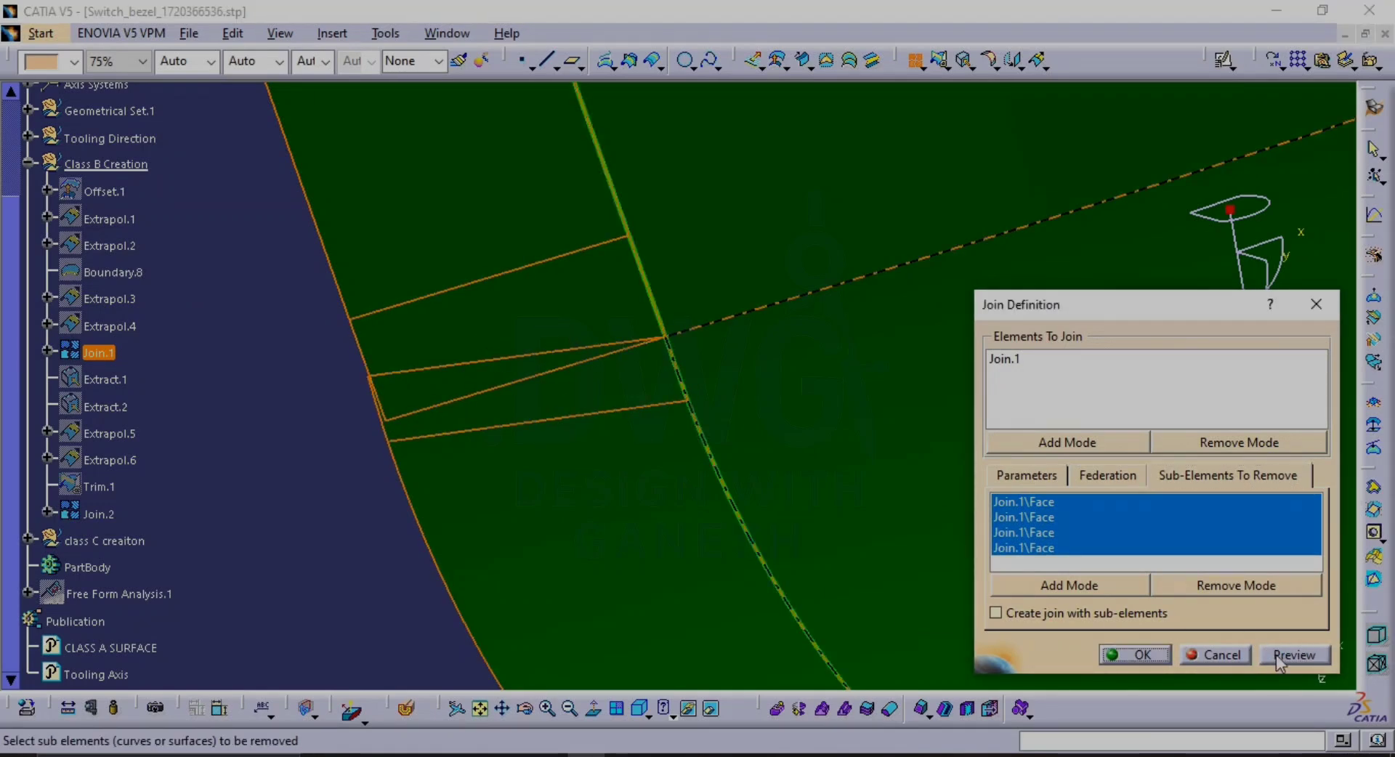
left_click(1143, 654)
Redisplay the trimmed strip, Trim.1, in the gap left in the class B surface
middle_click_drag(841, 379, 706, 414)
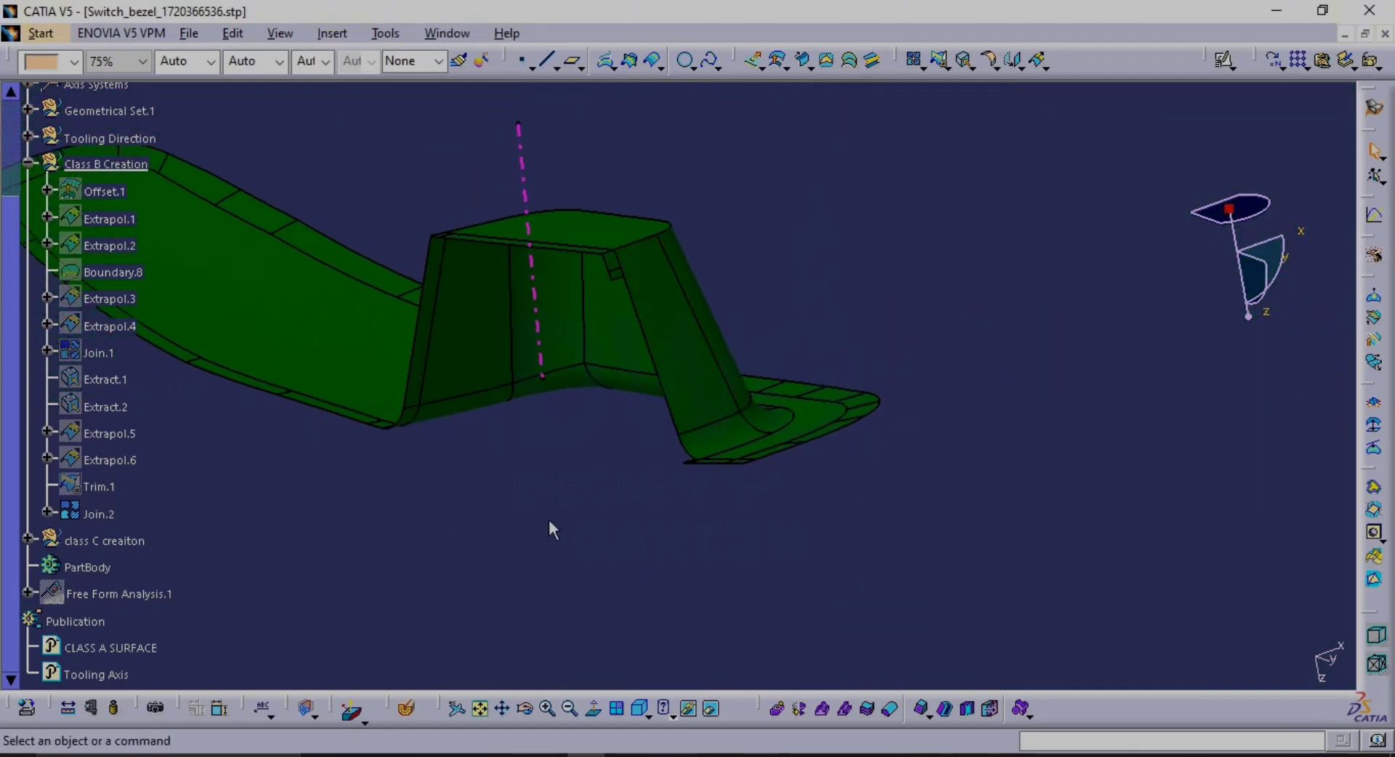
left_click(103, 488)
key("space")
middle_click_drag(770, 532, 828, 223)
middle_click_drag(809, 393, 926, 327)
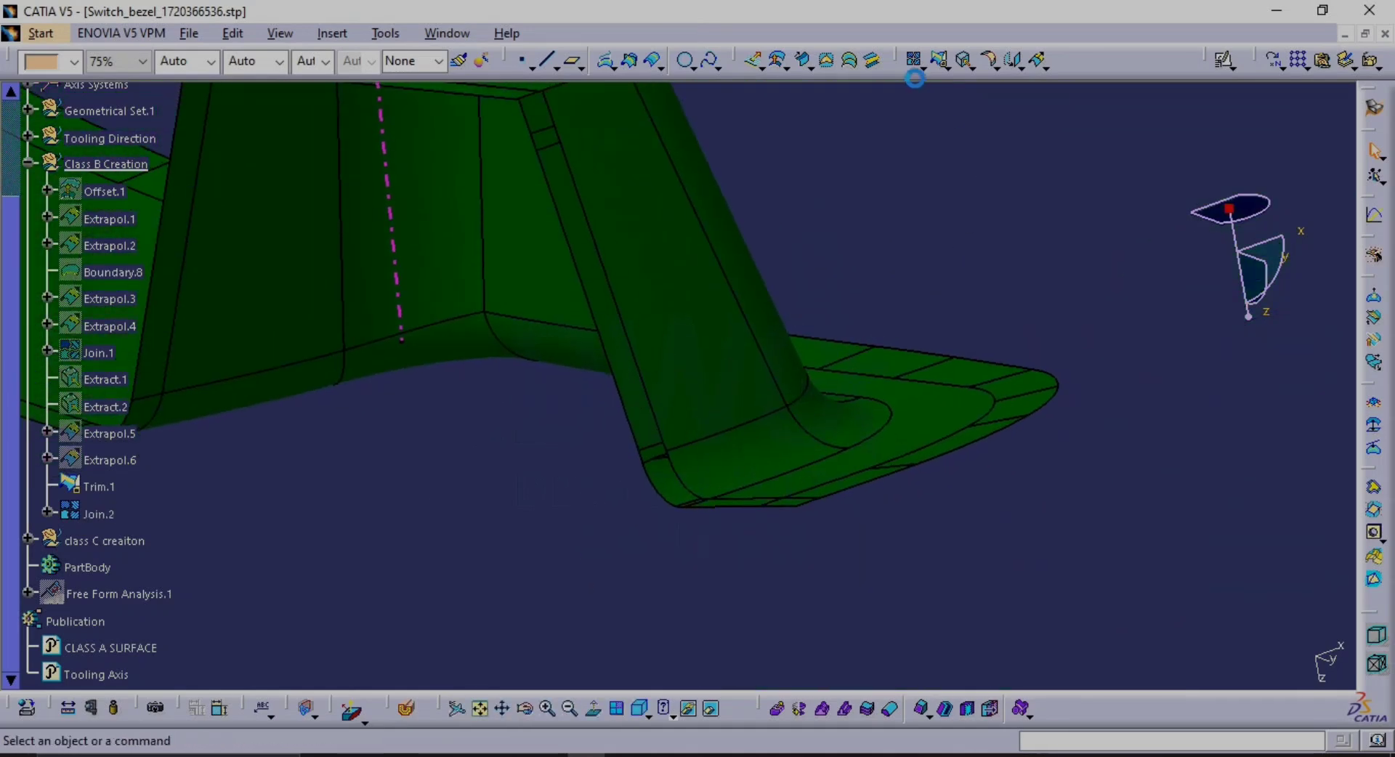
Join the reduced class B surface, Join.2, with Trim.1 using a merging distance of 0.1mm
left_click(913, 59)
left_click(672, 305)
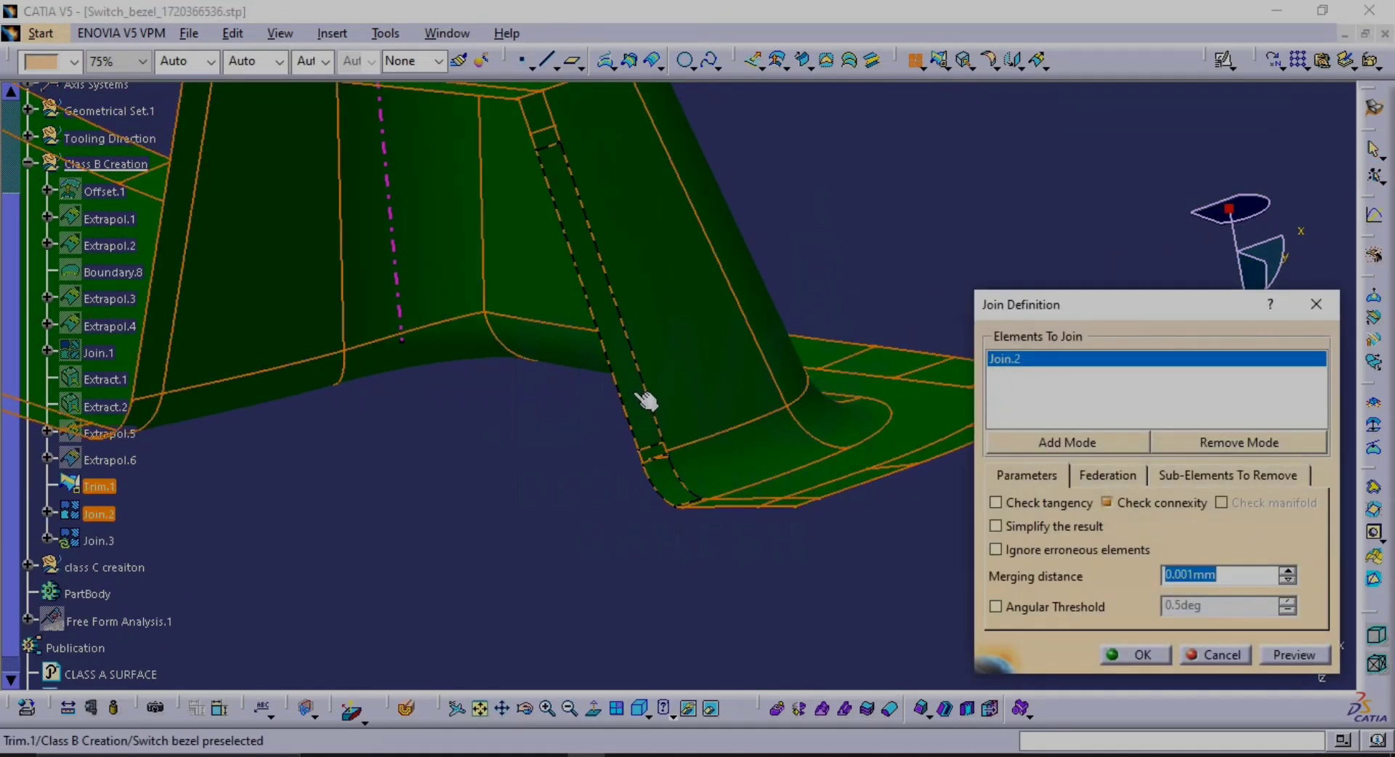
left_click(645, 400)
left_click(1298, 656)
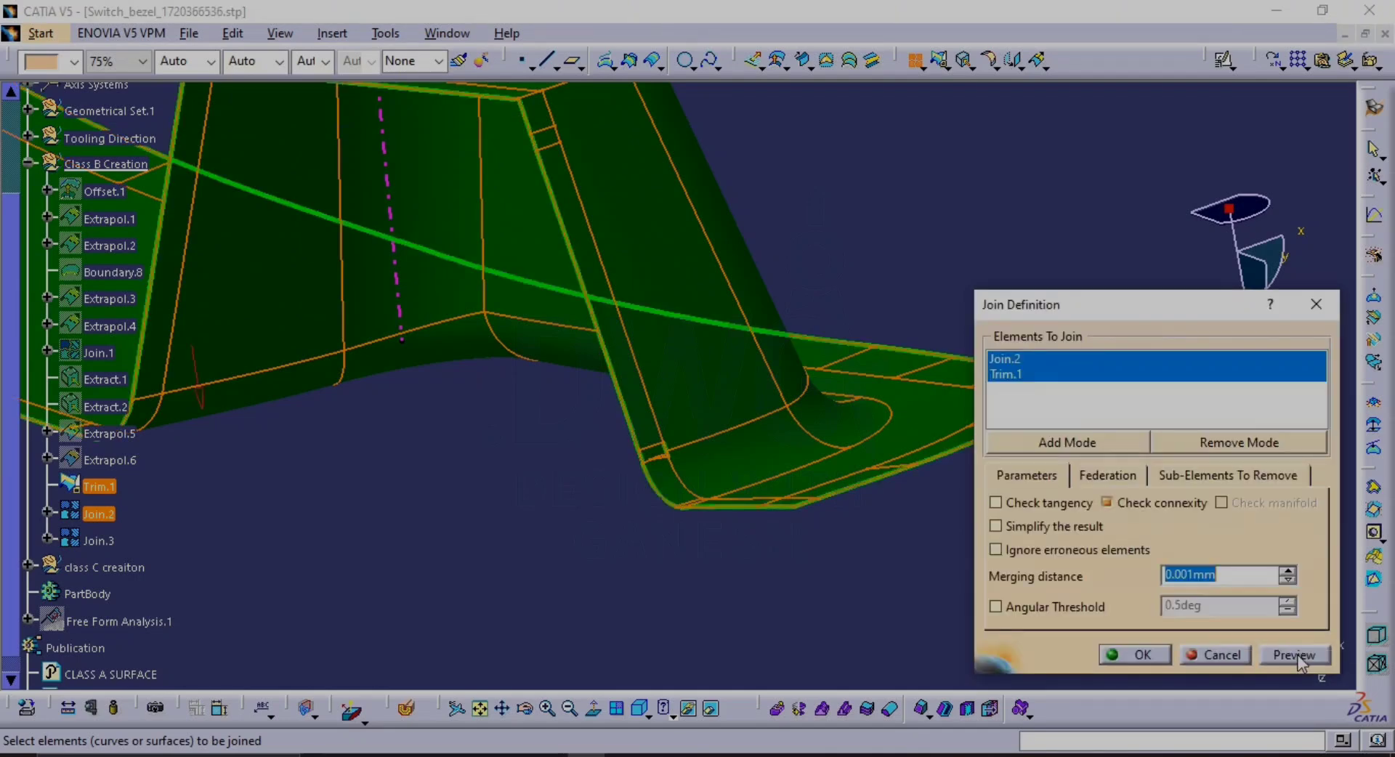
middle_click_drag(571, 382, 661, 270)
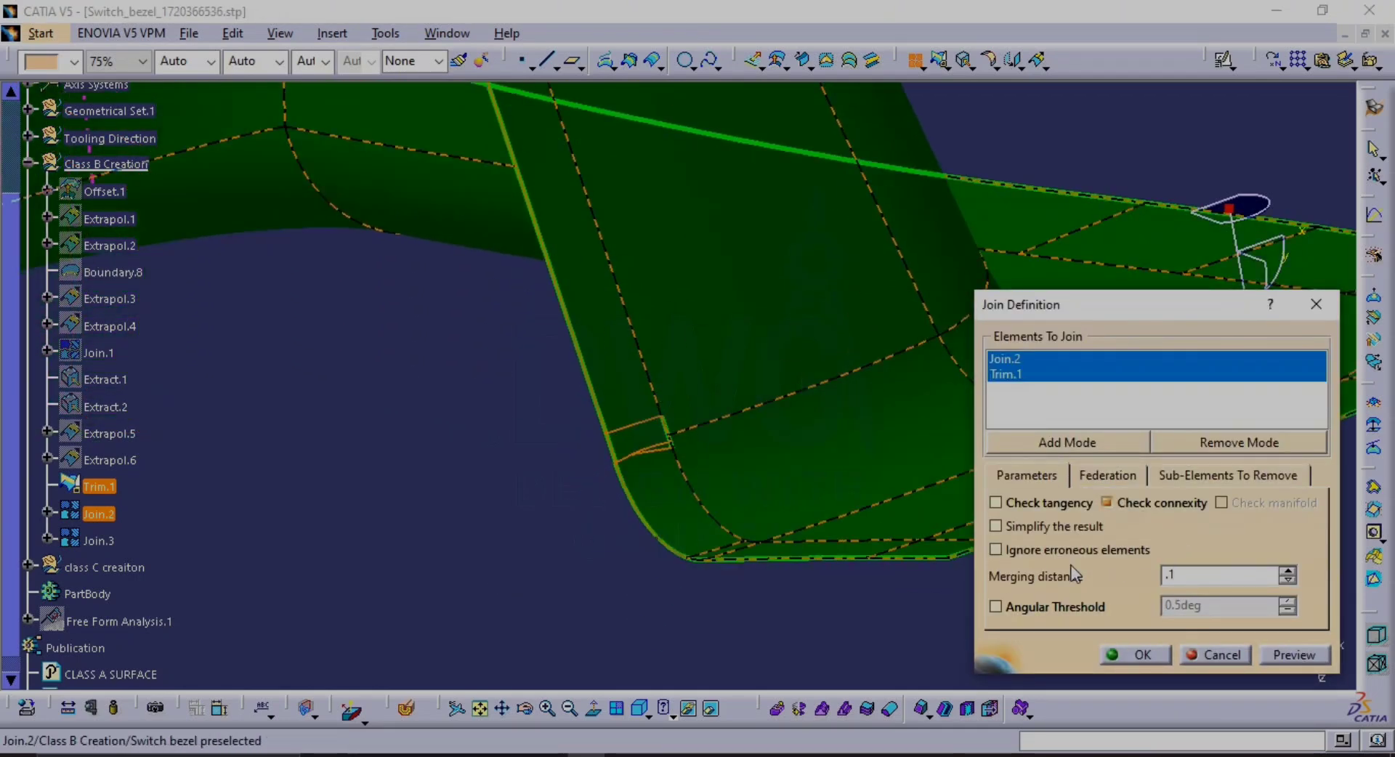
left_click(1287, 656)
middle_click_drag(833, 463, 1060, 605)
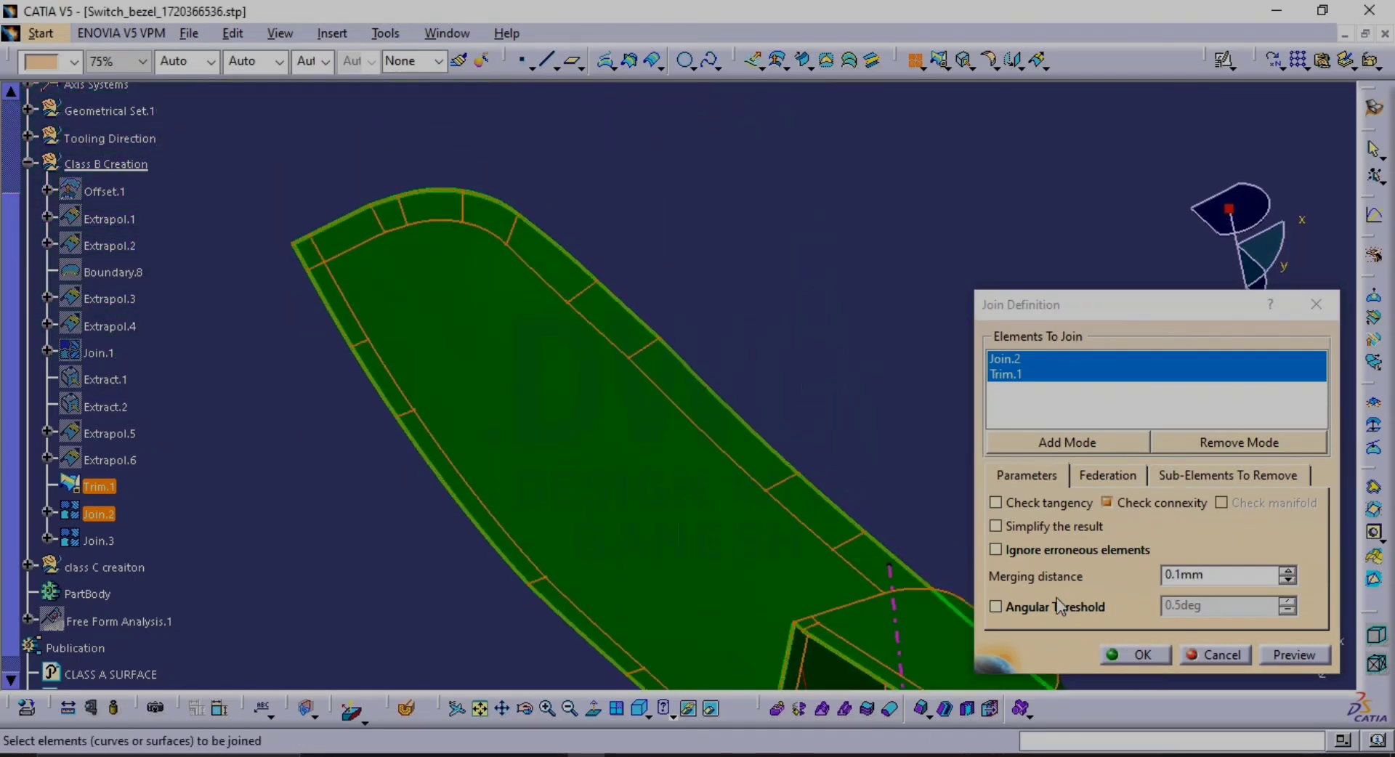
left_click(1143, 656)
middle_click_drag(1024, 421, 955, 334)
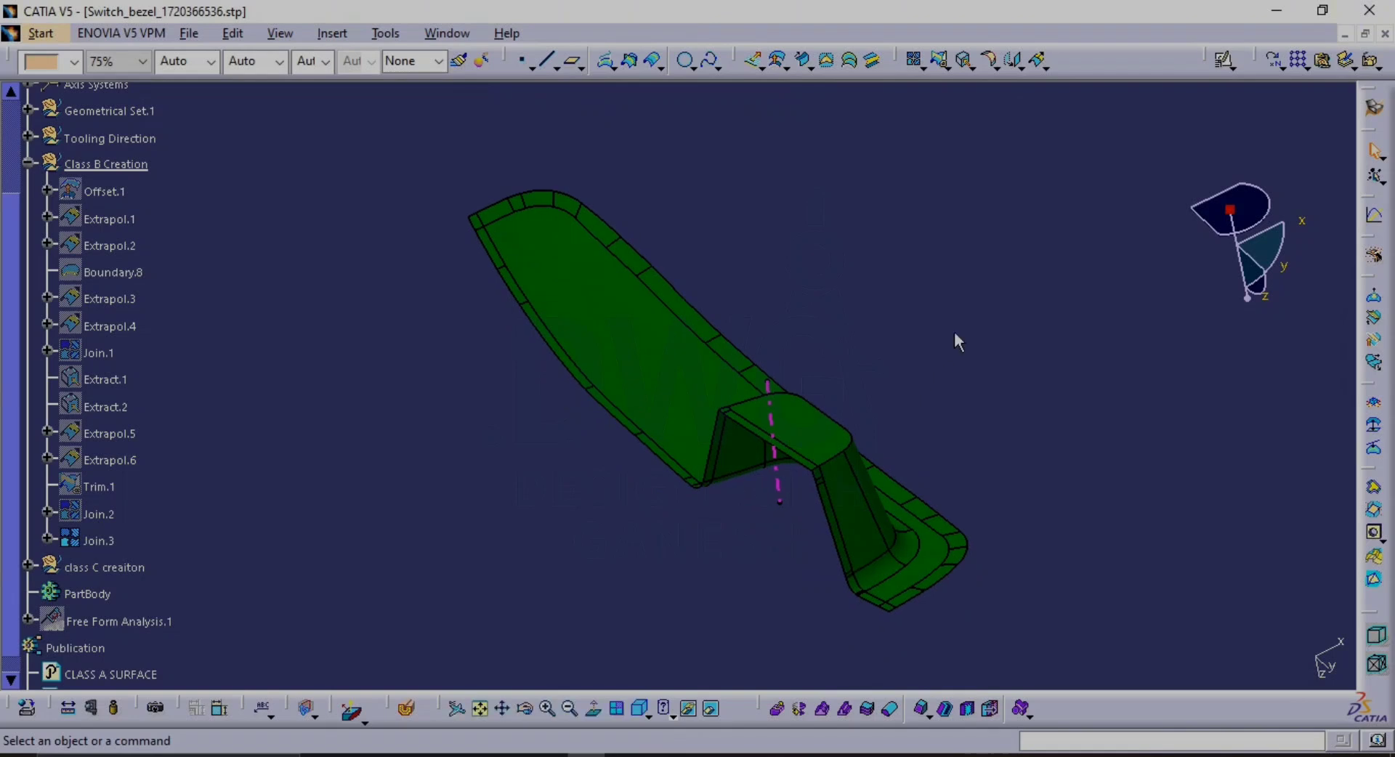
Collapse the Class B Creation set and redisplay the class C swept draft surface
left_click(30, 162)
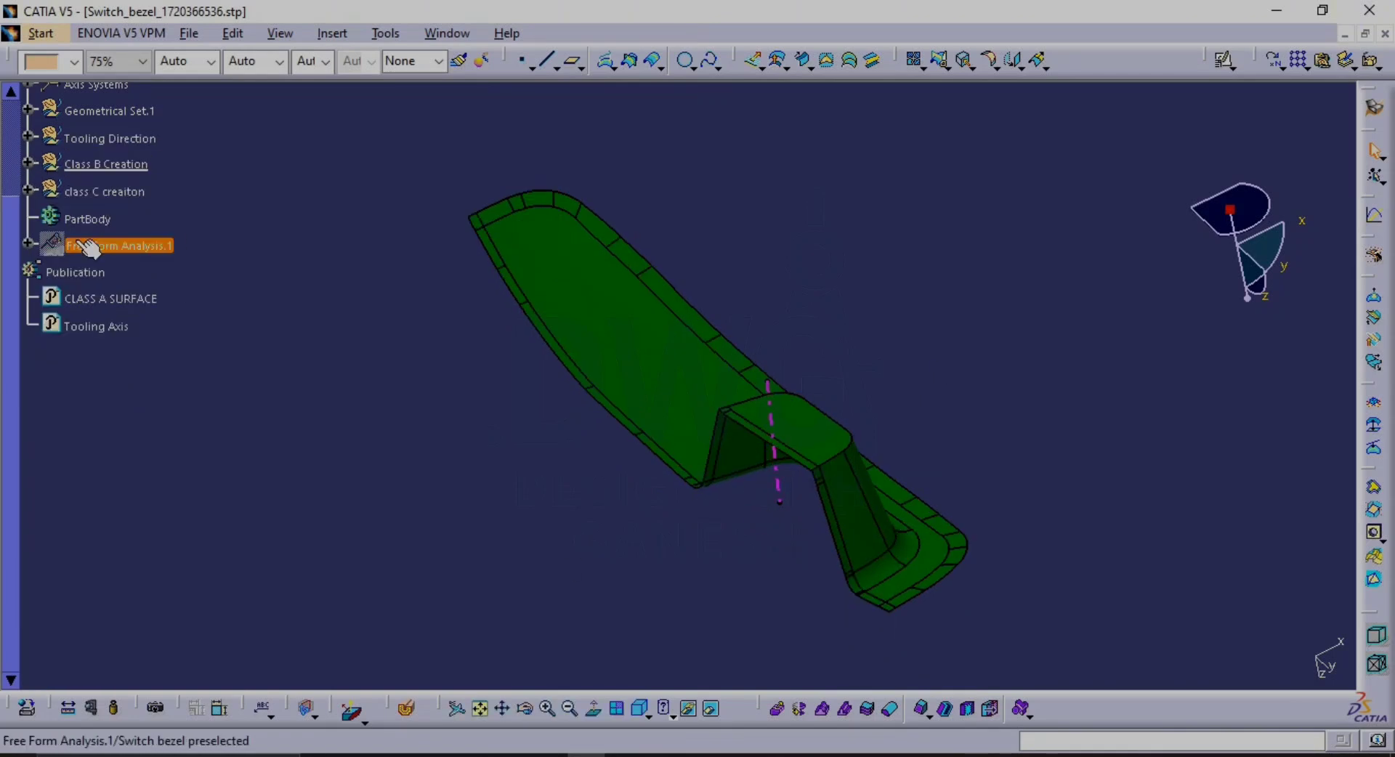
left_click(30, 190)
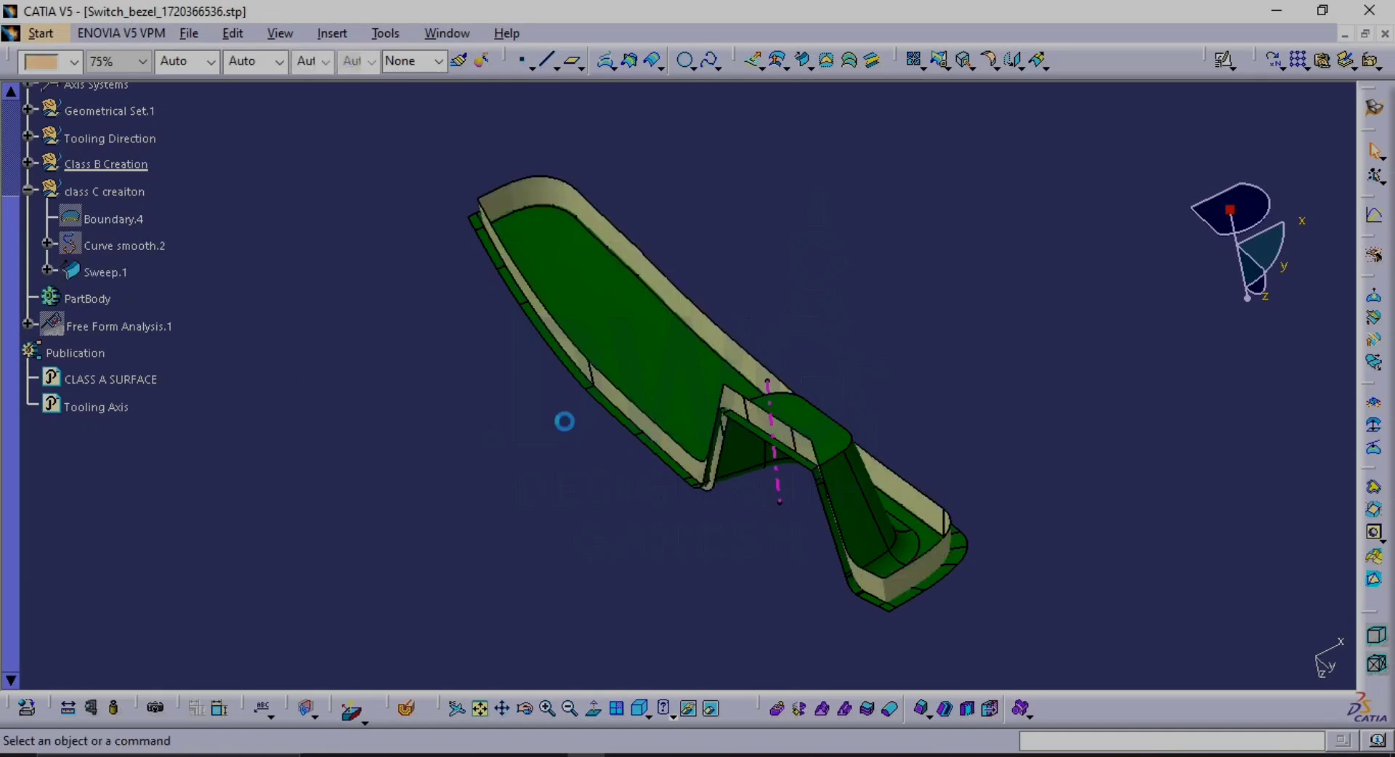
middle_click_drag(564, 417, 604, 371)
middle_click_drag(670, 369, 679, 442, "ctrl")
double_click(417, 368)
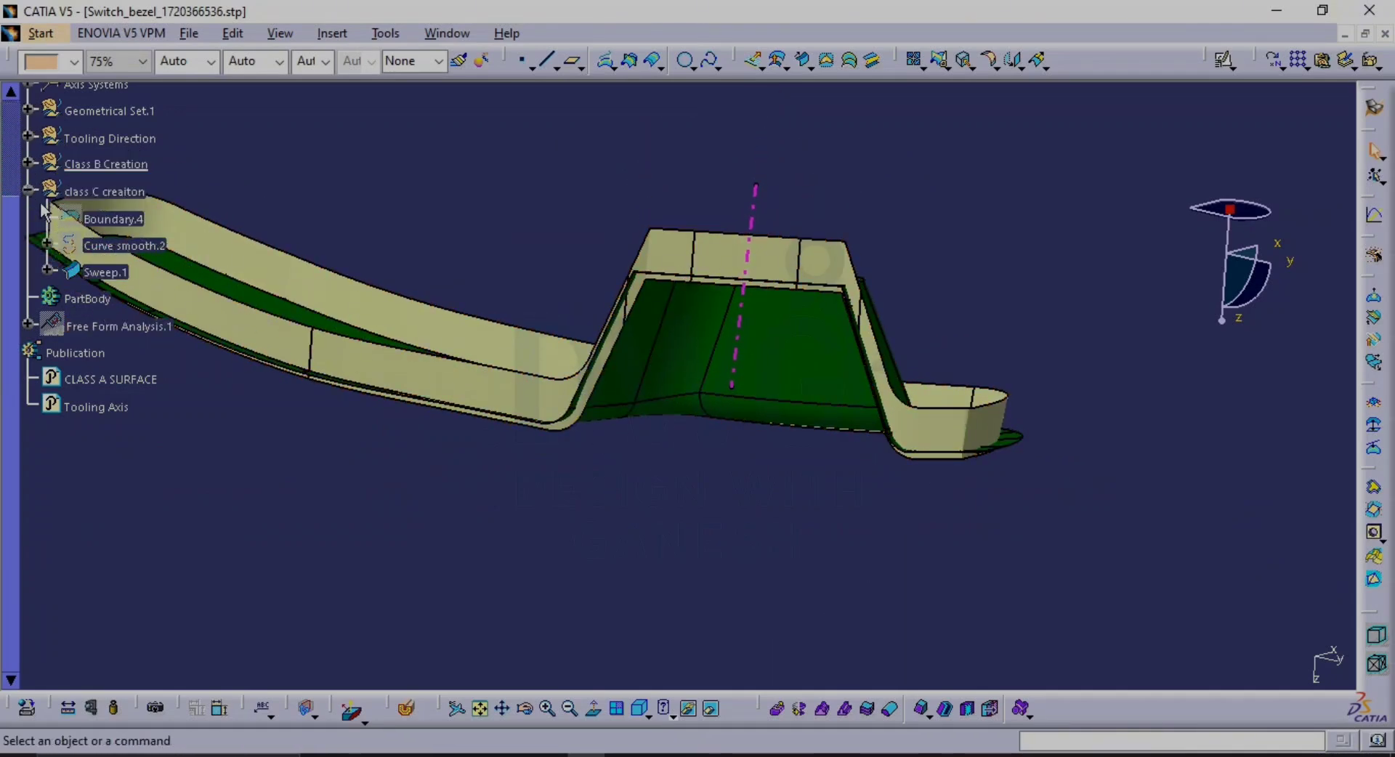
Hide the whole Class B Creation set and collapse the class C set, leaving only the swept draft surface displayed
left_click(105, 164)
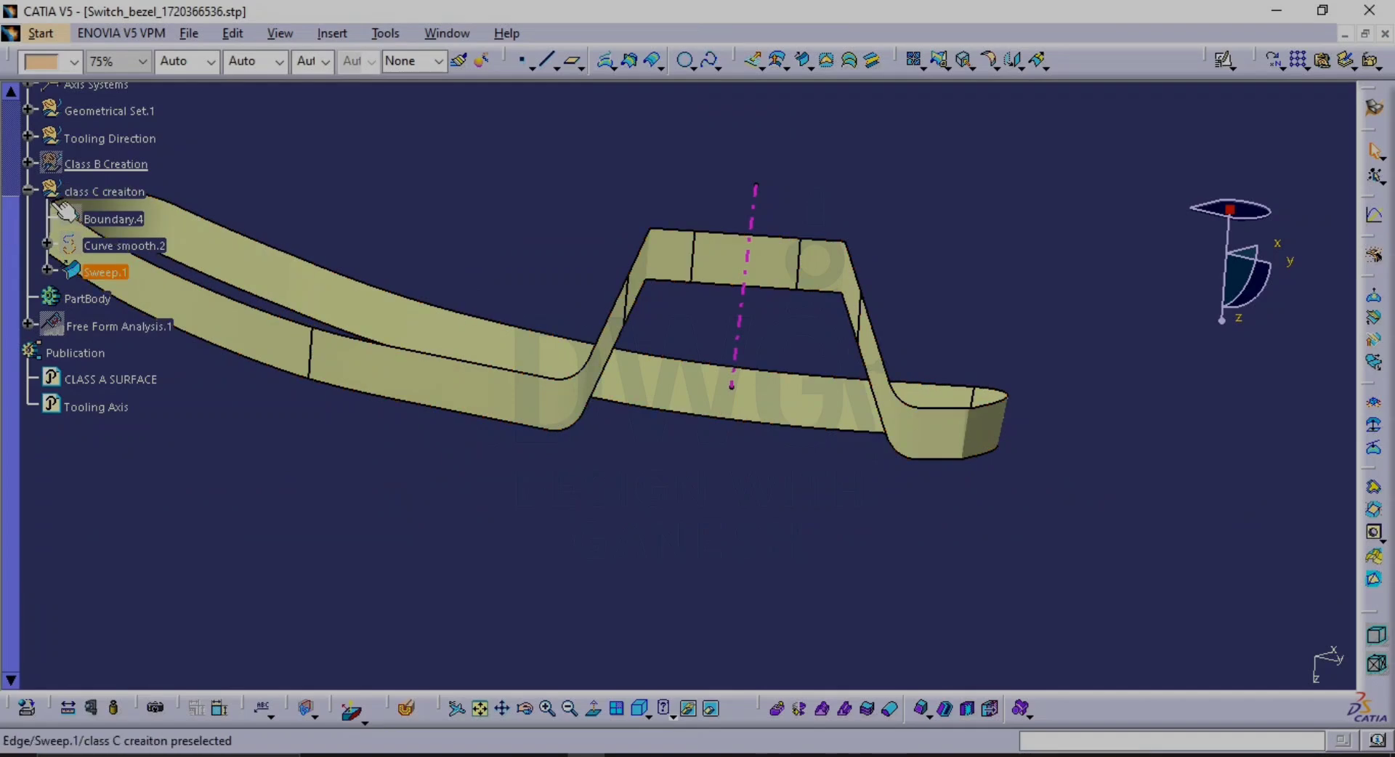
middle_click_drag(607, 386, 673, 485, "ctrl")
left_click(31, 200)
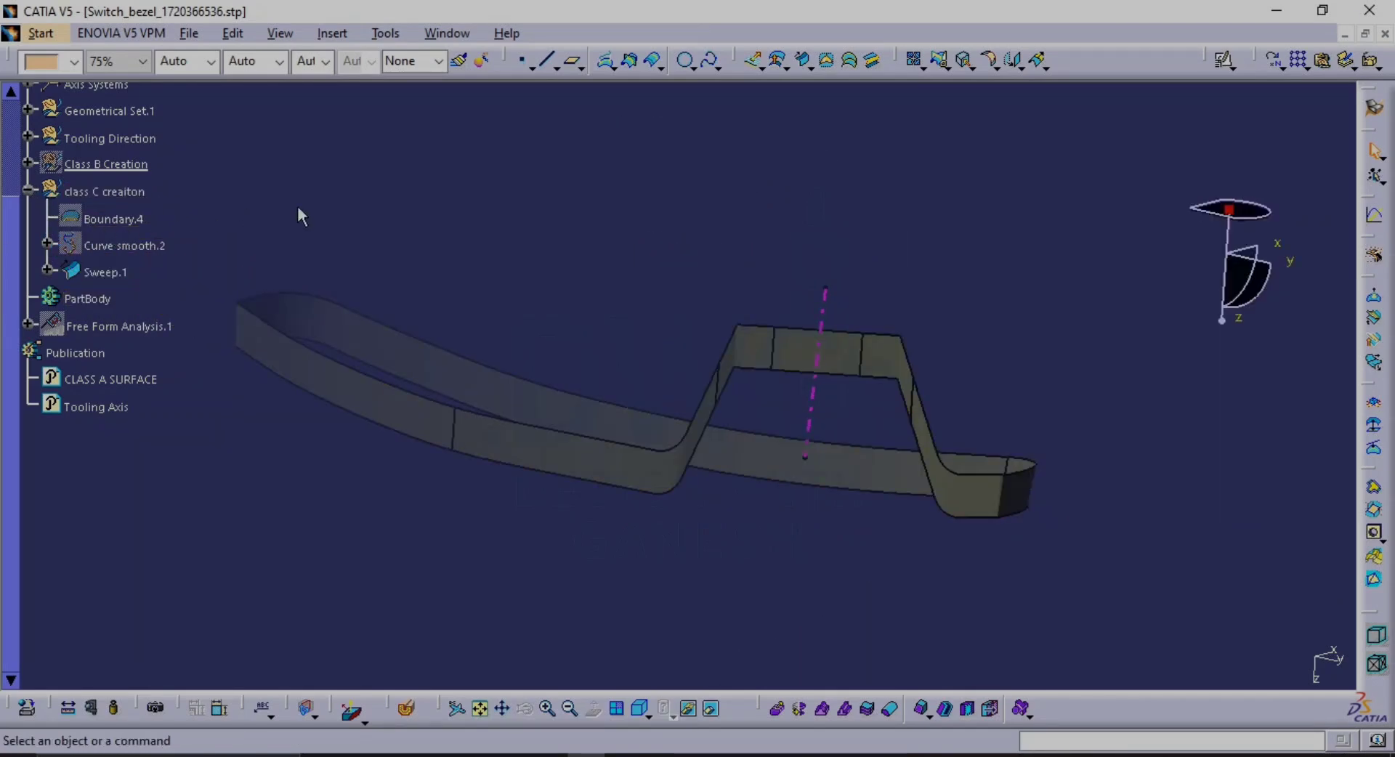
left_click(29, 232)
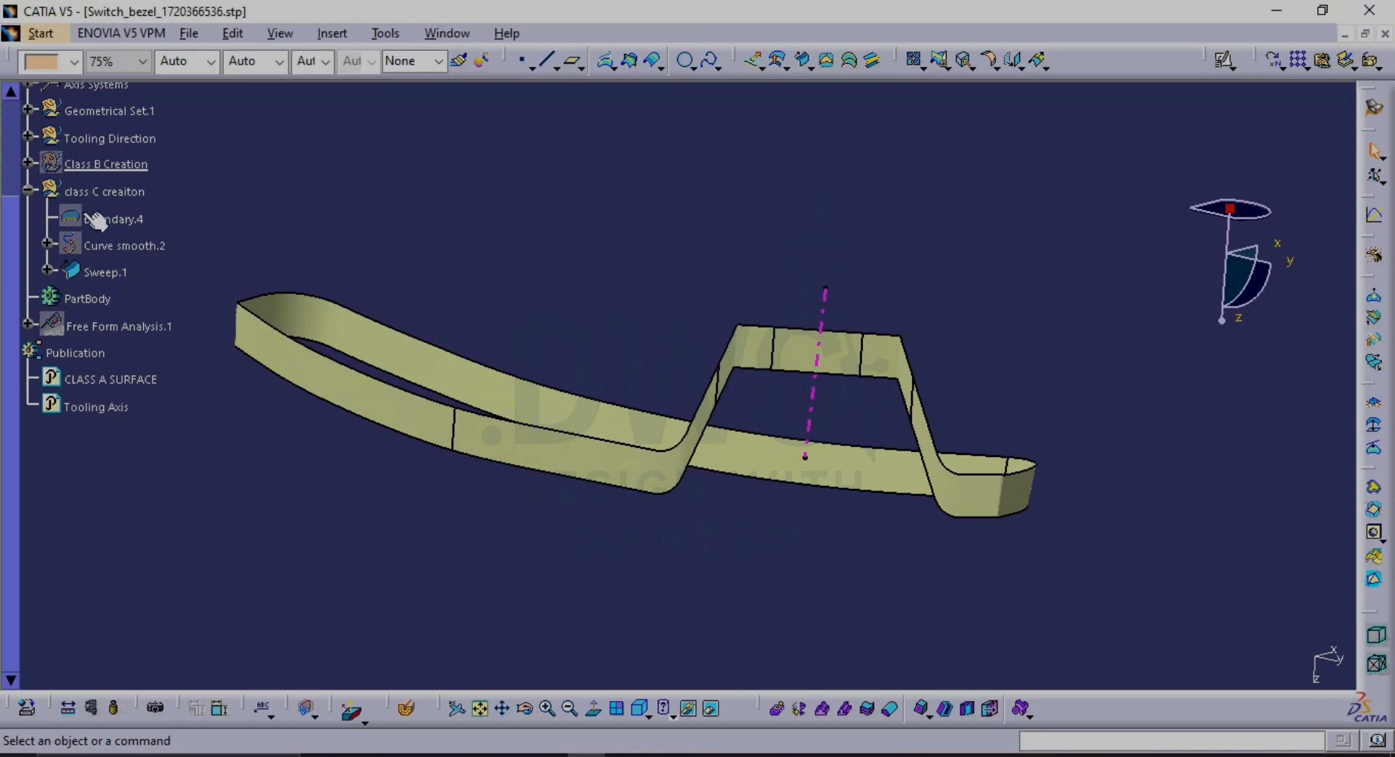
left_click(28, 191)
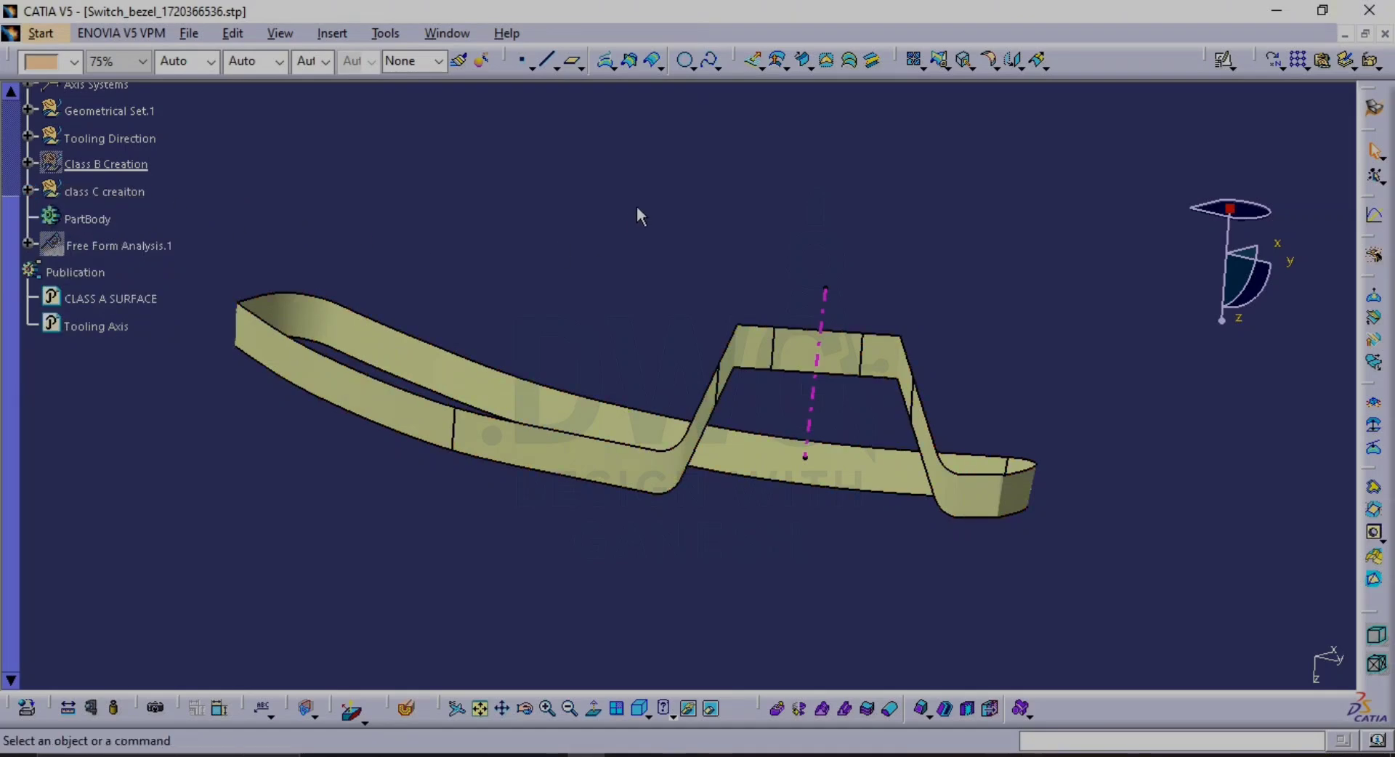
middle_click_drag(636, 207, 576, 271)
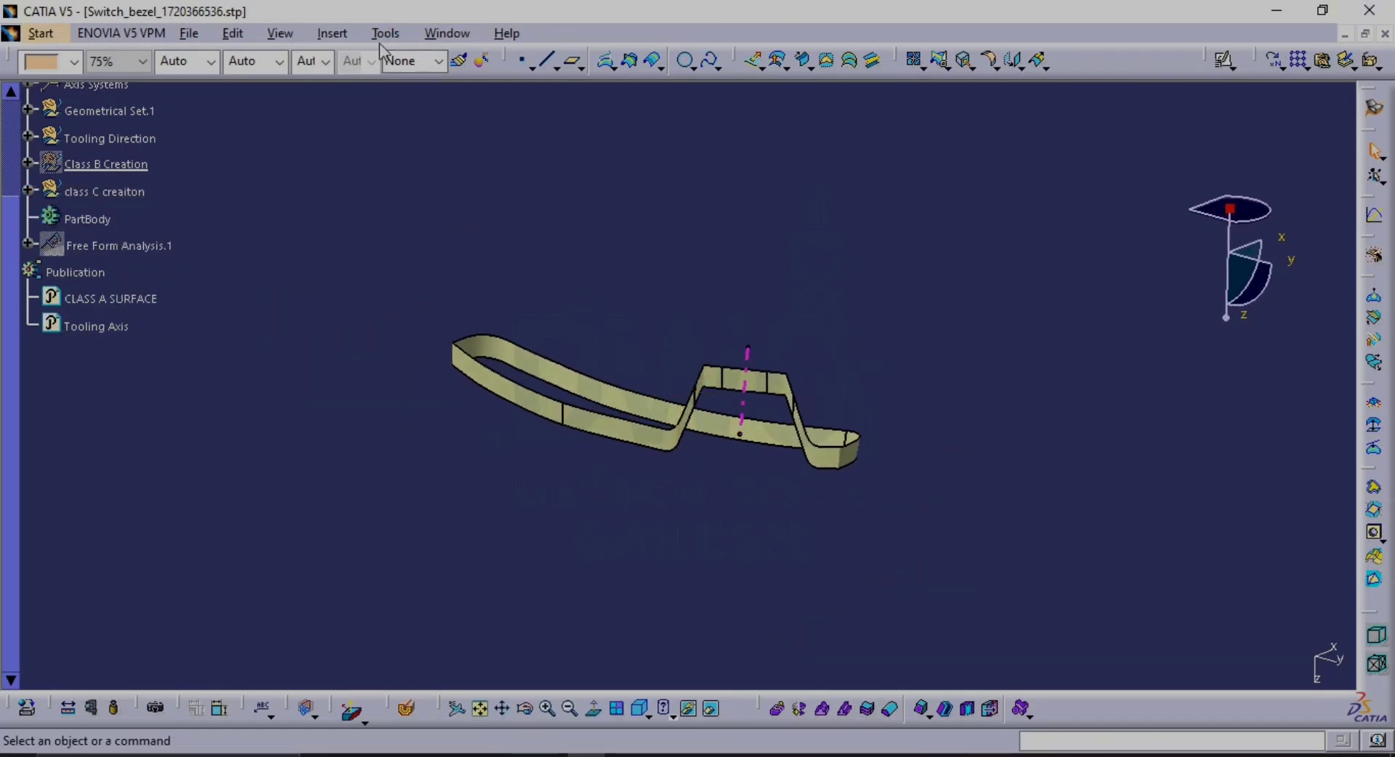
Insert a geometrical set named Class A+C under Switch bezel
left_click(332, 34)
left_click(385, 92)
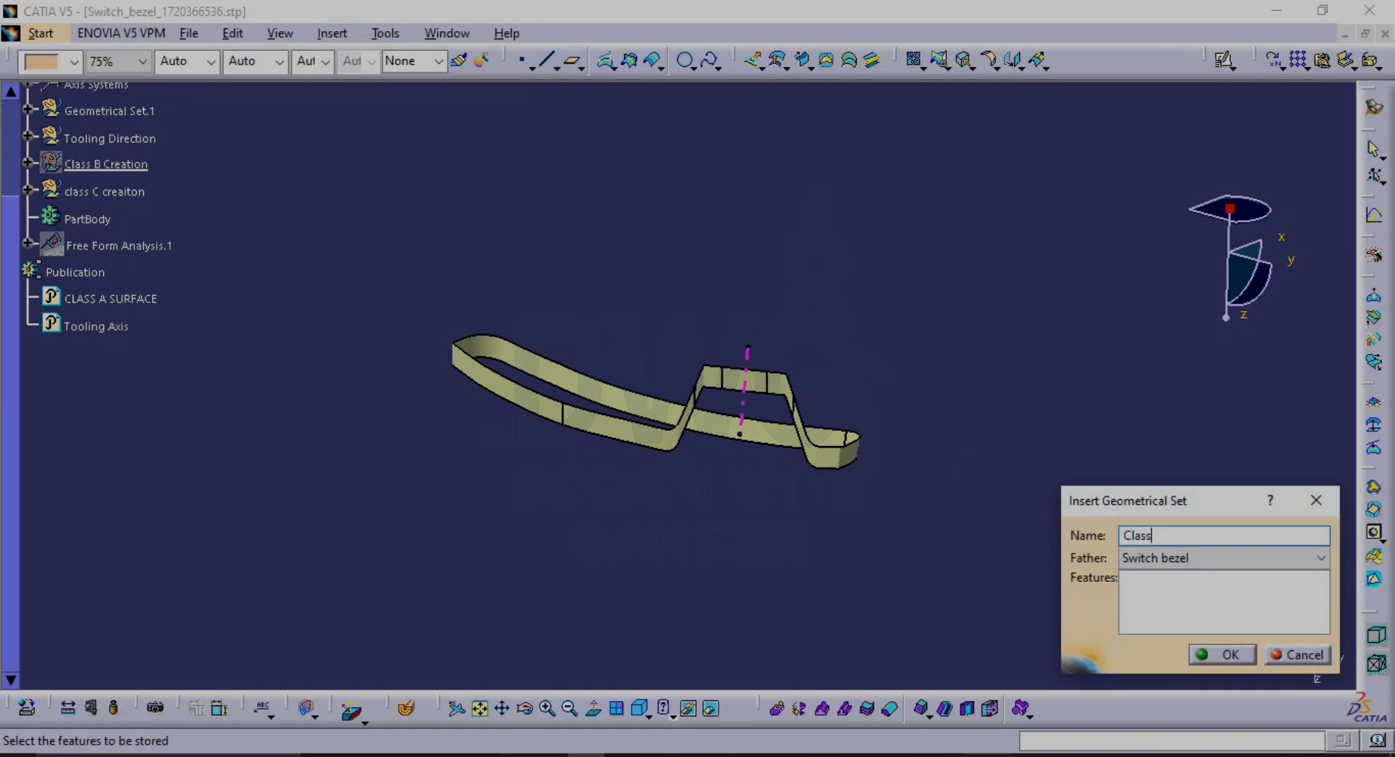
key("Return")
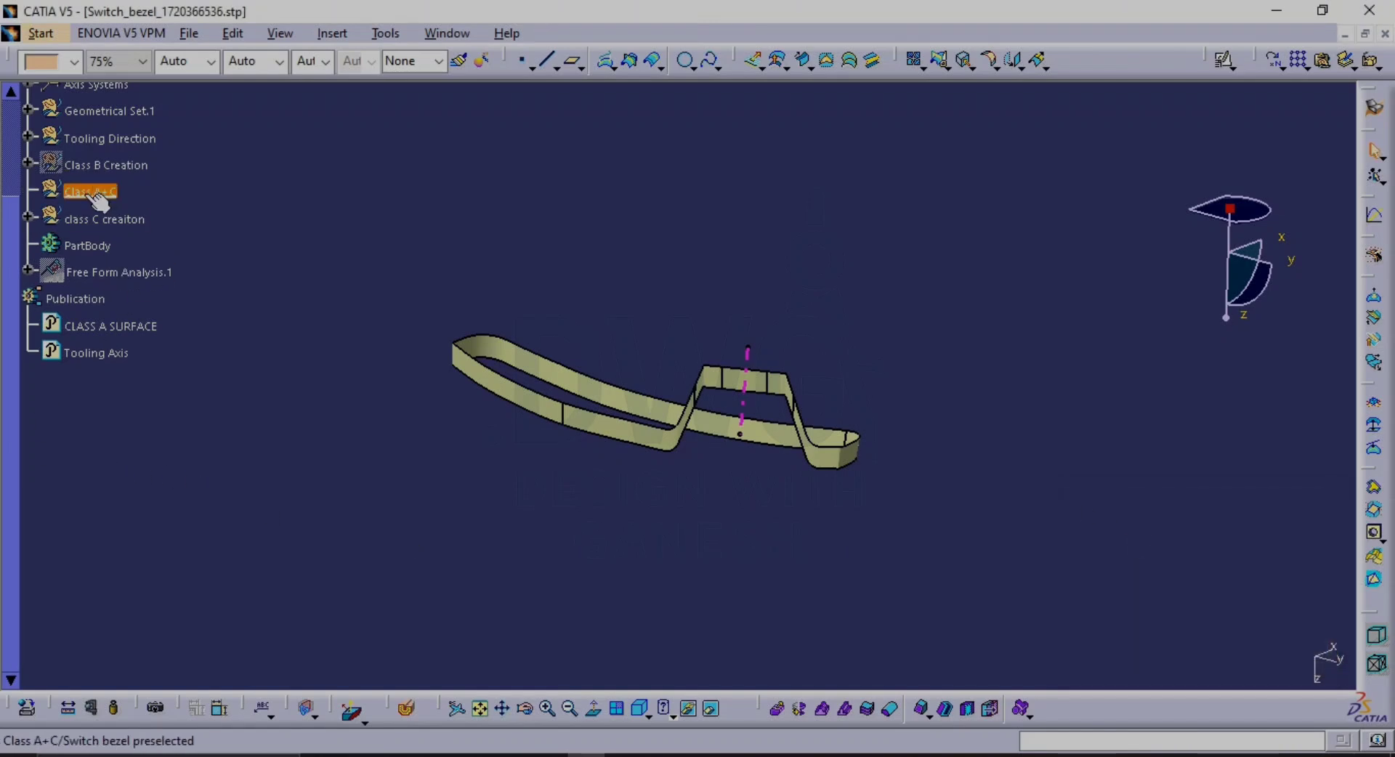
Redisplay the published class A surface and preview a join of it with the class C swept surface, Sweep.1
left_click(116, 326)
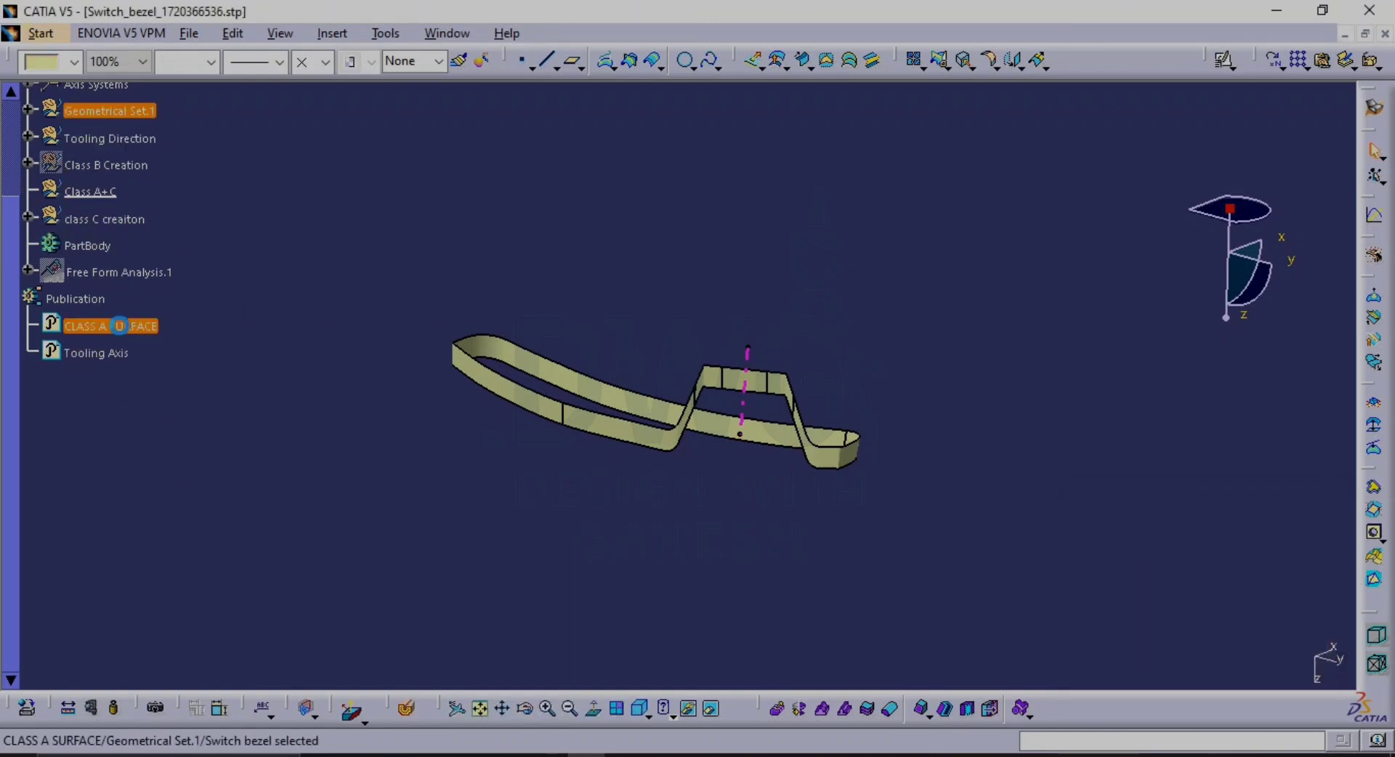
key("space")
left_click(914, 59)
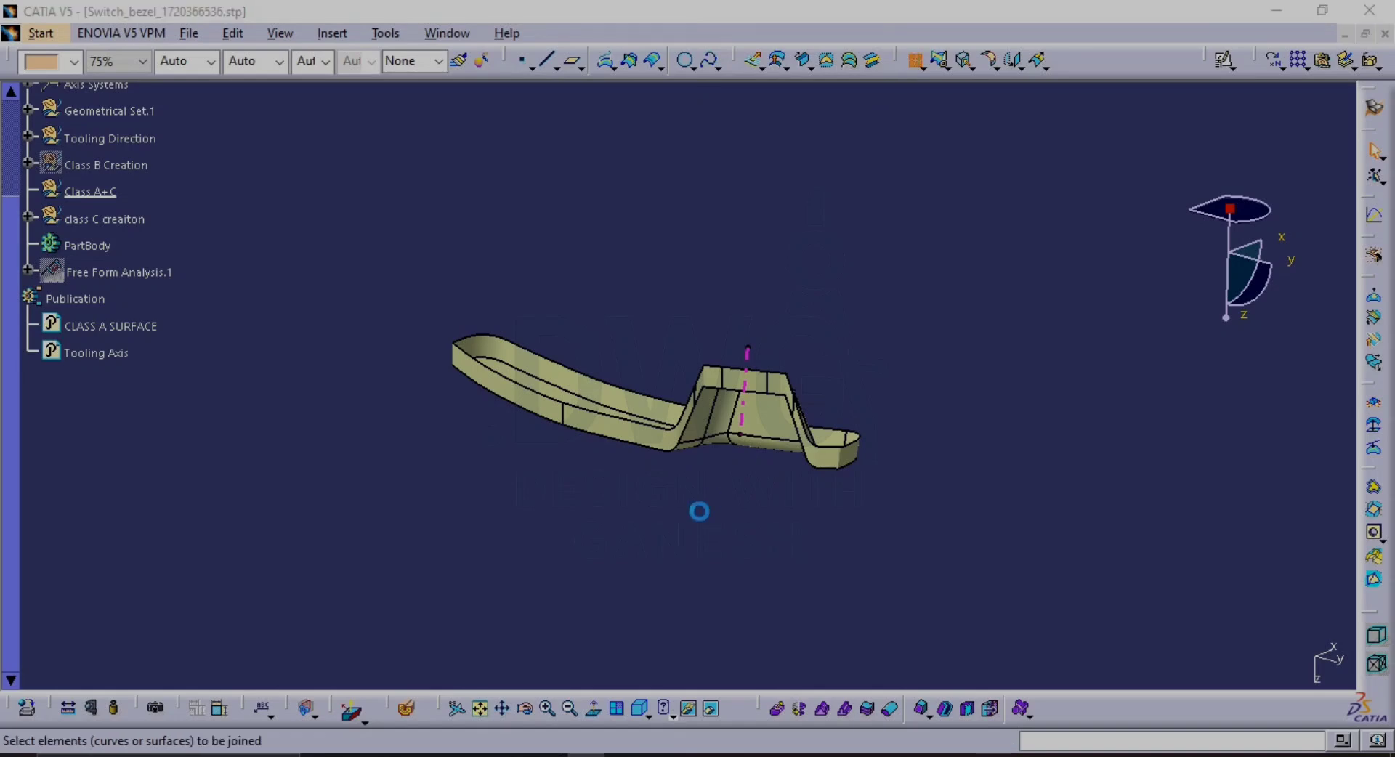
middle_click_drag(700, 507, 570, 314)
left_click(632, 311)
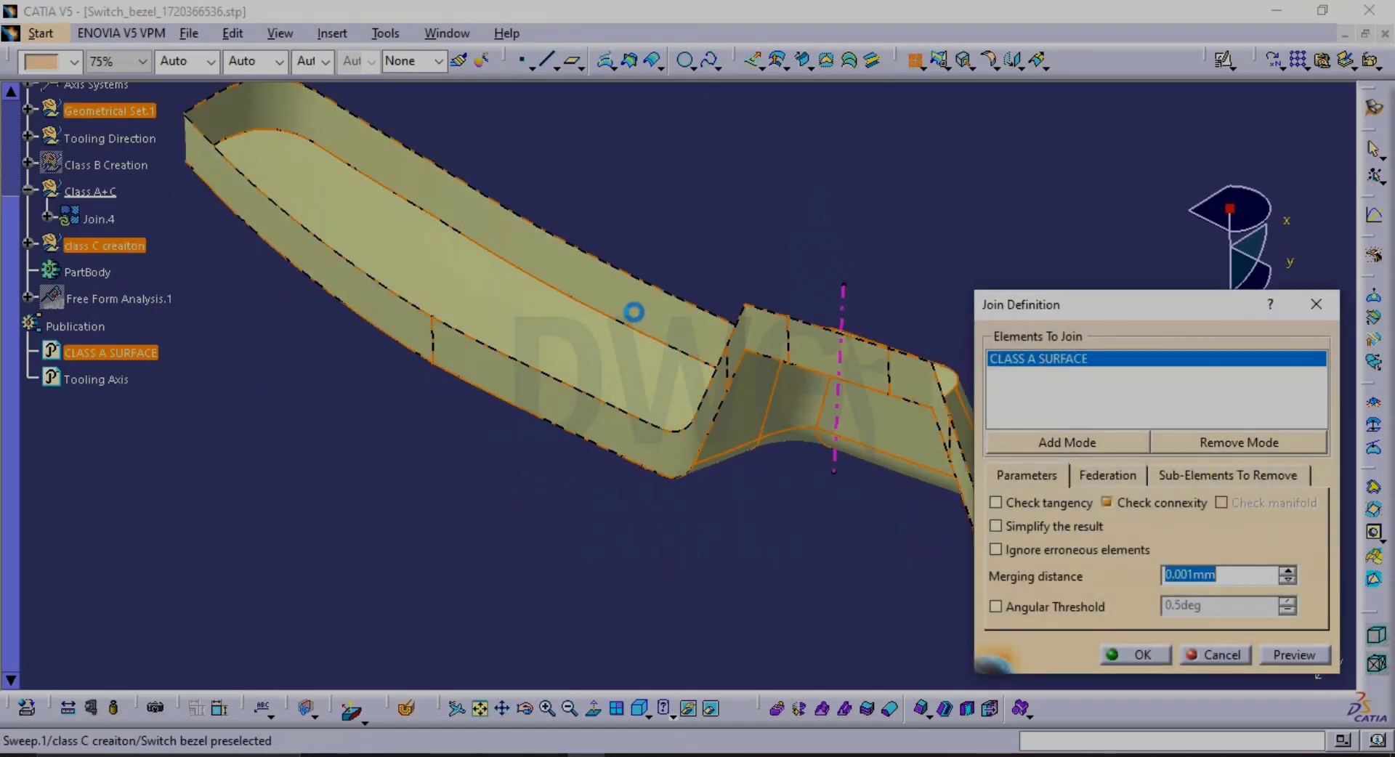
left_click(654, 321)
middle_click_drag(654, 321, 538, 420)
left_click(1294, 654)
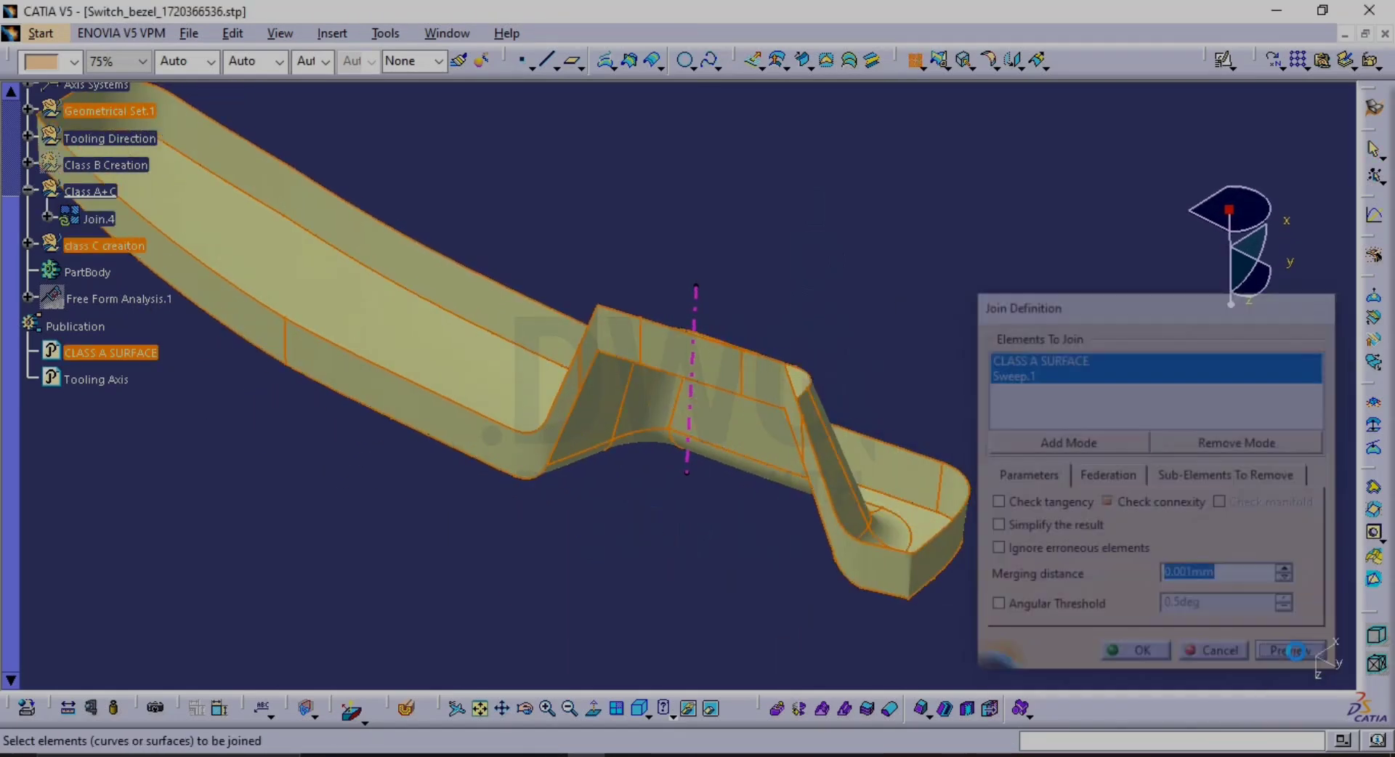
middle_click_drag(677, 515, 571, 430)
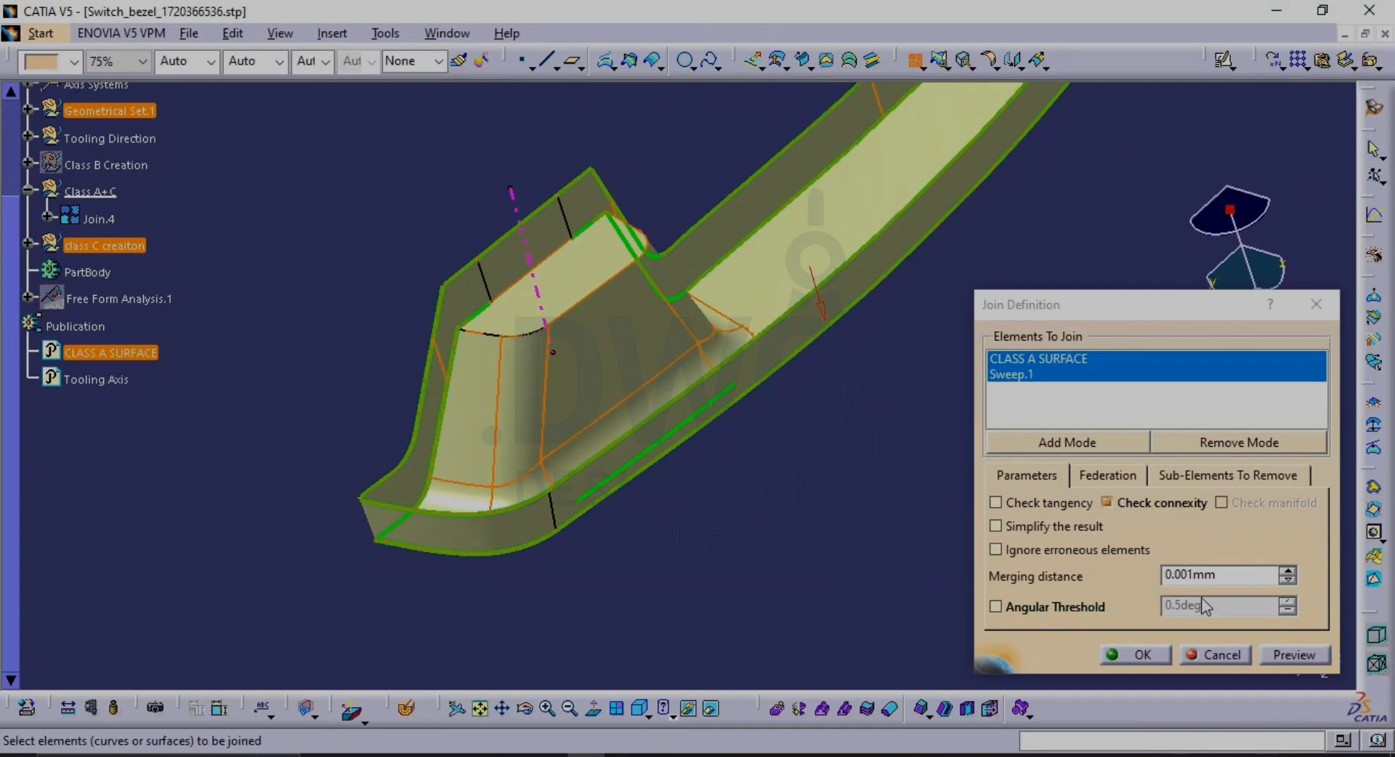
Set the merging distance of the class A and class C join to 0.1mm and complete it
double_click(1228, 574)
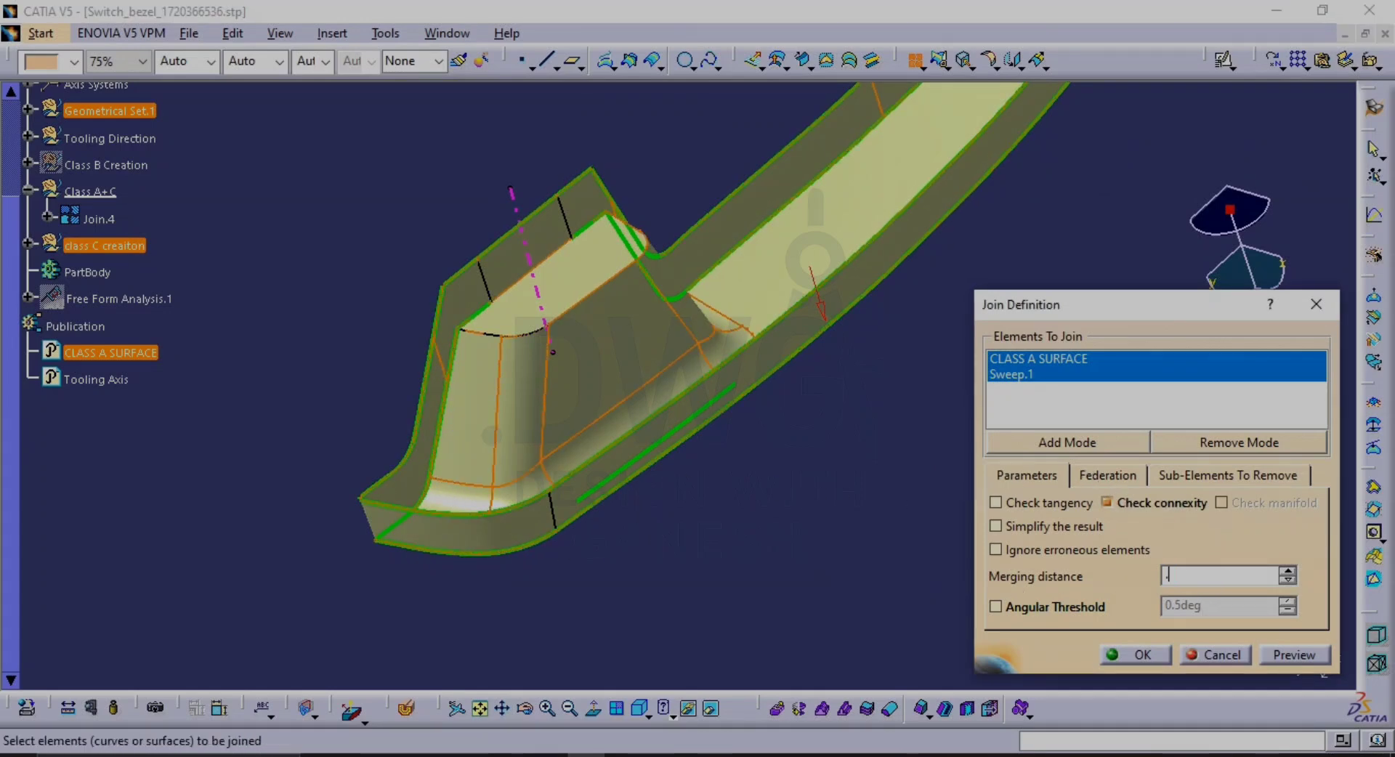
left_click(1301, 657)
middle_click_drag(621, 473, 697, 508)
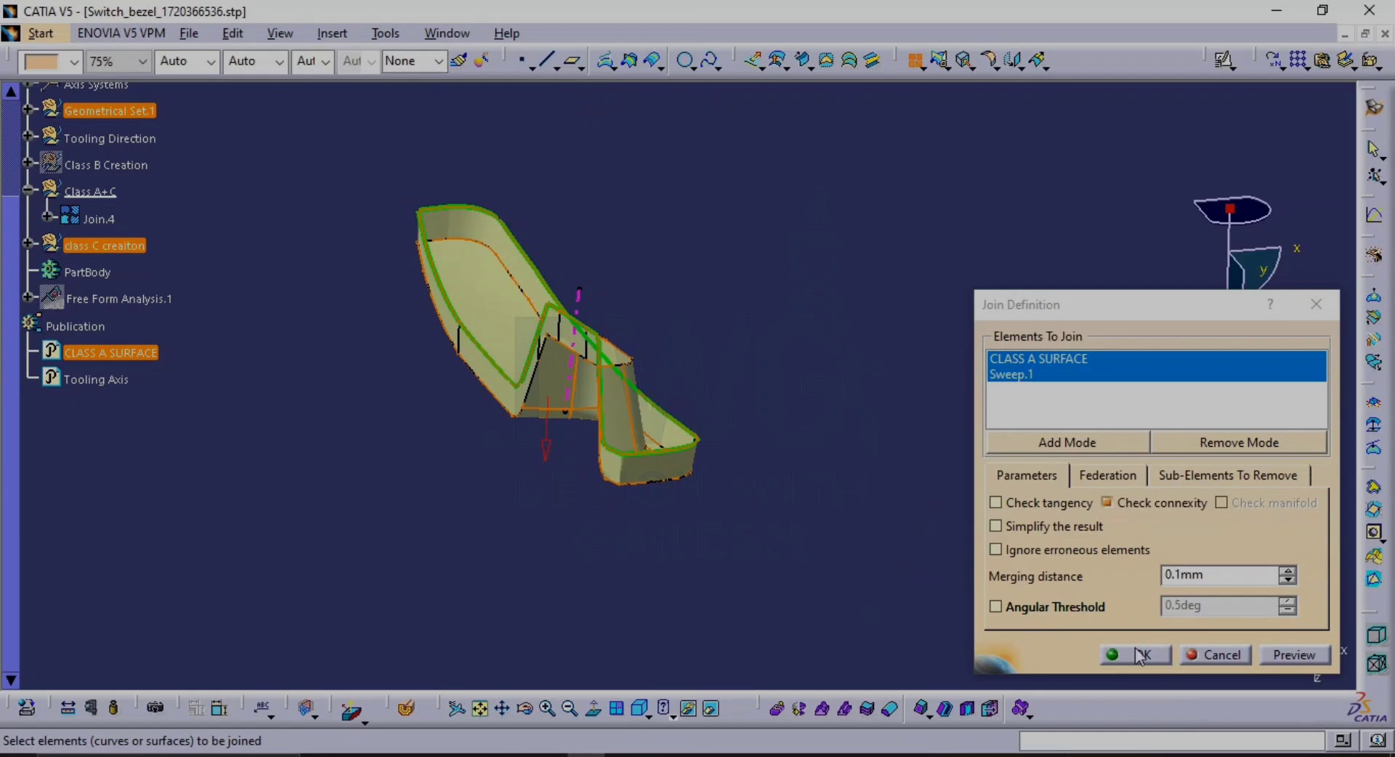
left_click(1142, 656)
middle_click_drag(856, 447, 844, 501)
middle_click_drag(454, 456, 448, 474)
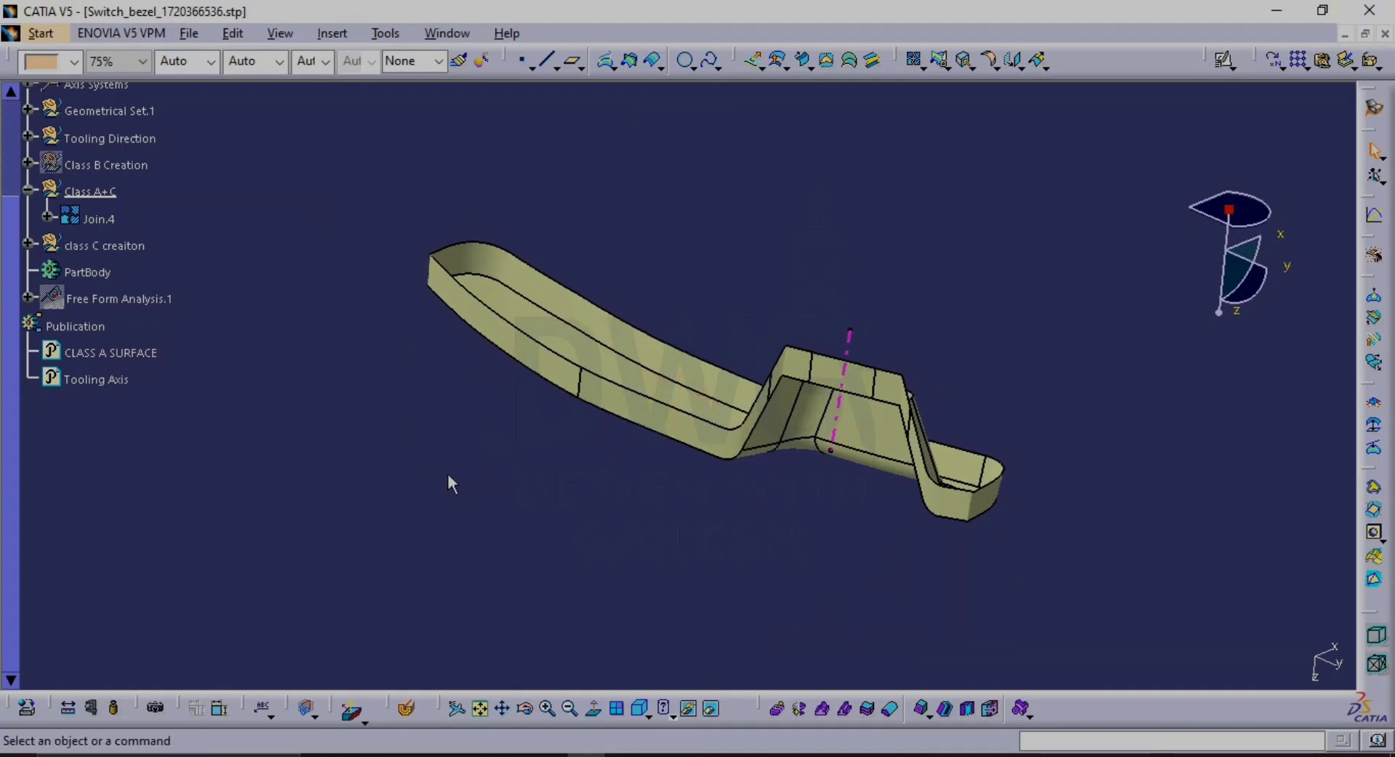
Redisplay the Class B Creation set alongside the joined surface and collapse the Class A+C set
left_click(116, 164)
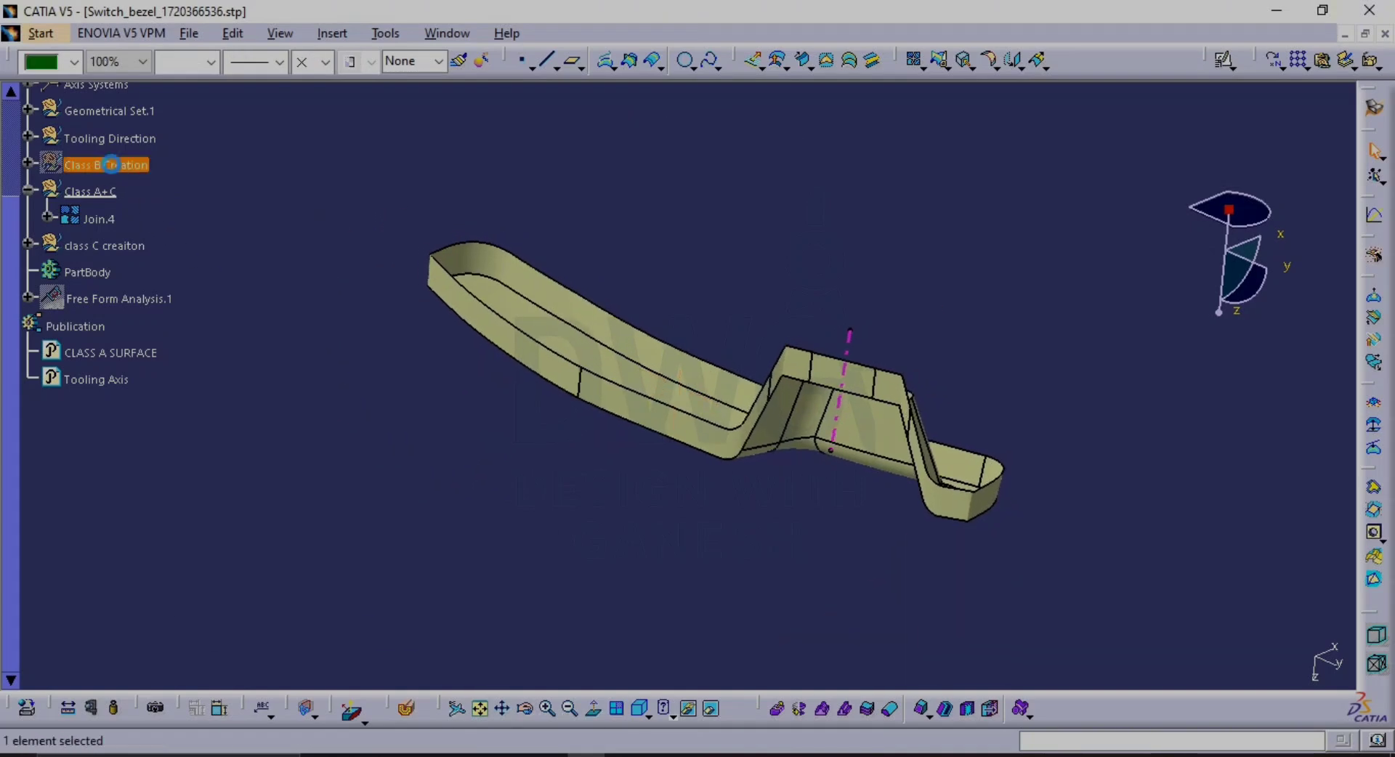
key("space")
middle_click_drag(691, 411, 726, 489)
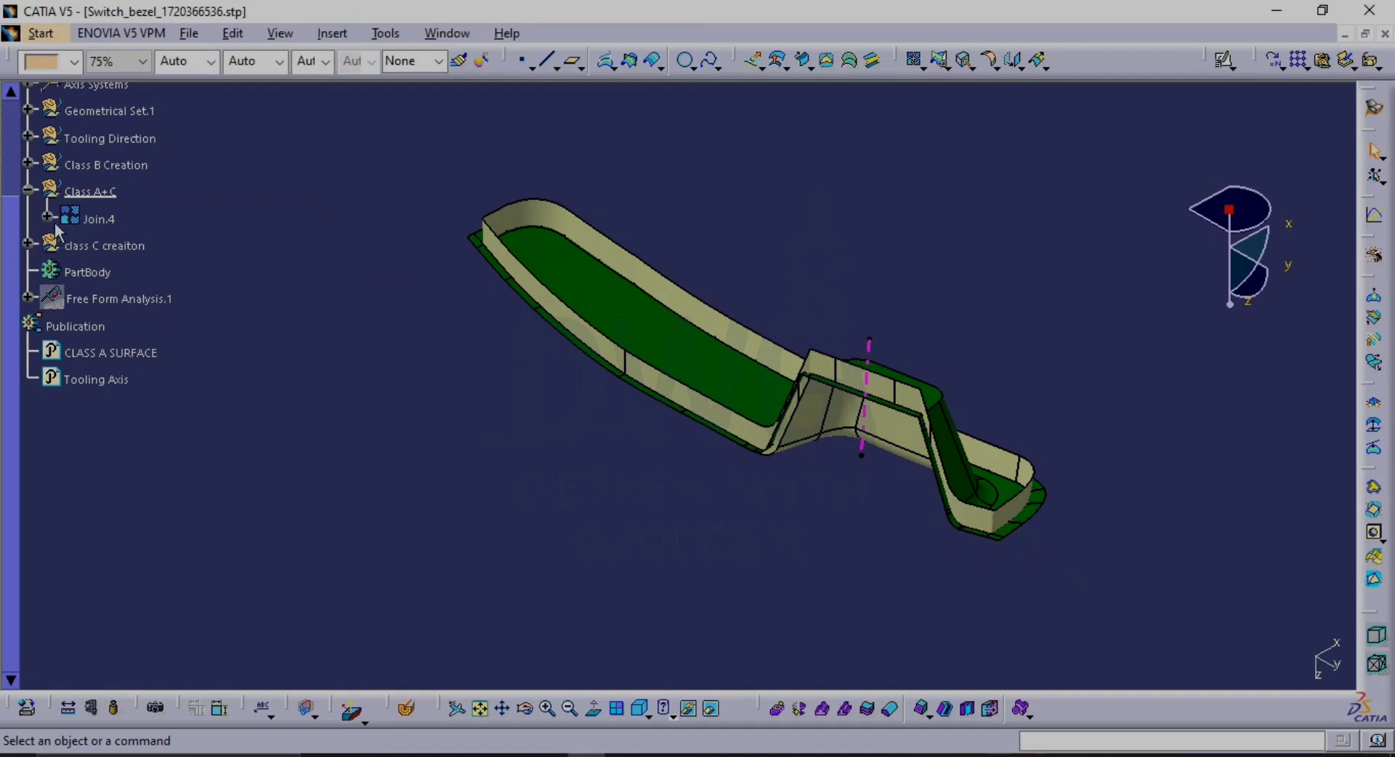
left_click(29, 191)
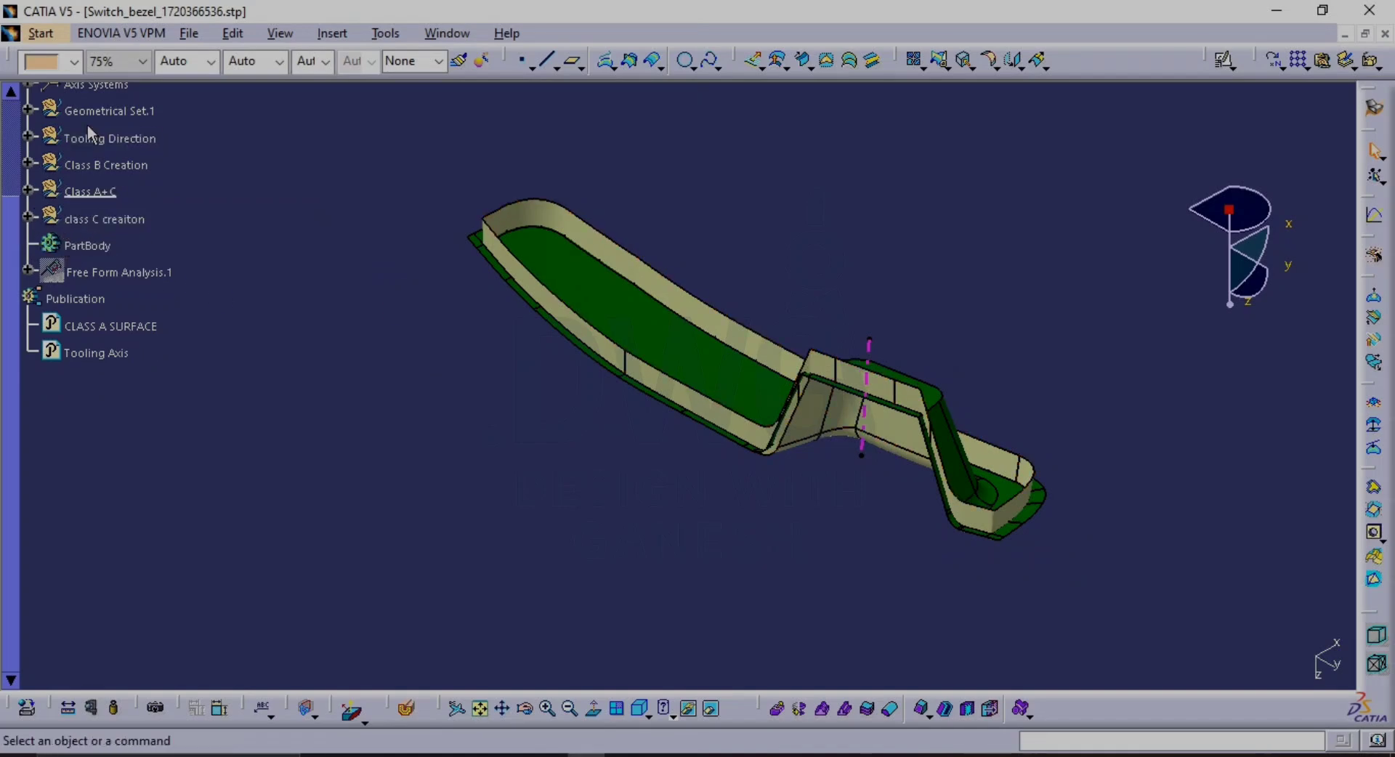
middle_click_drag(536, 430, 508, 452)
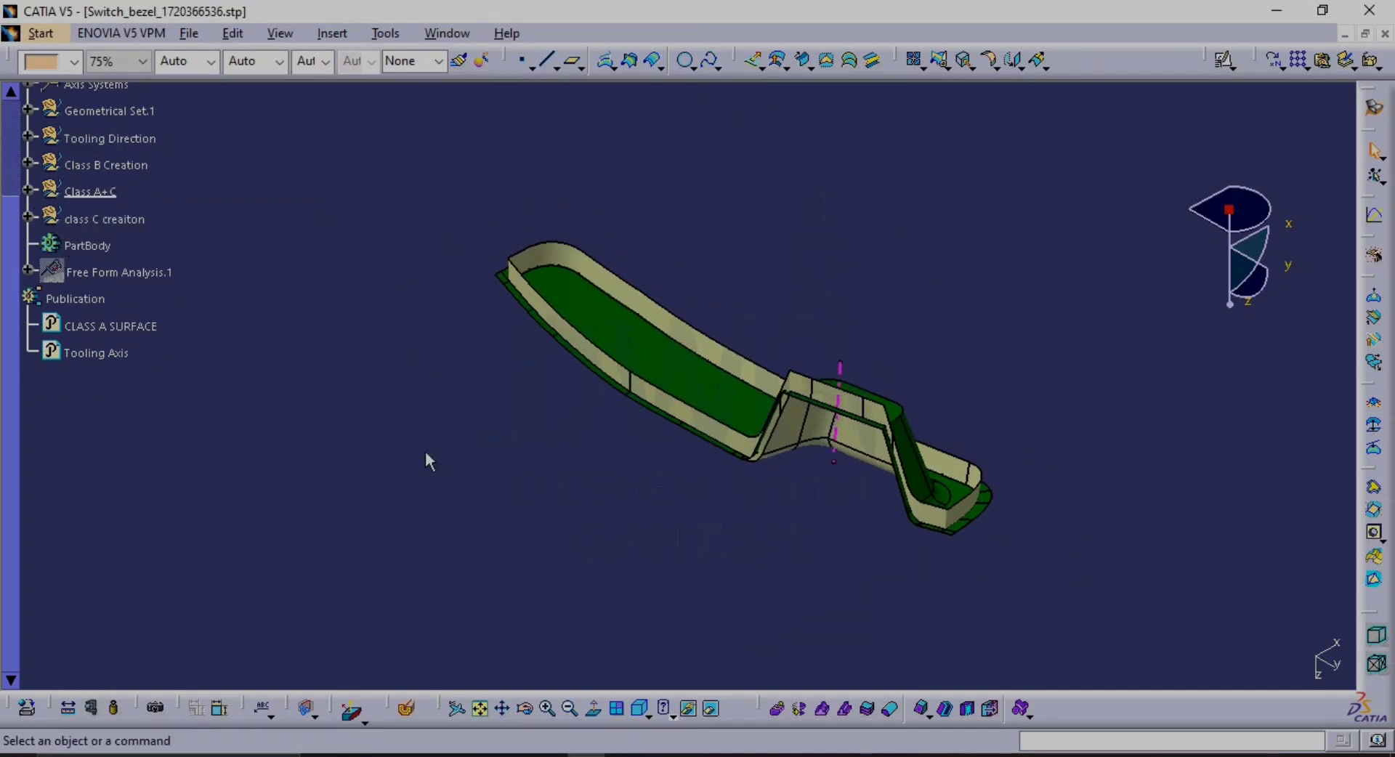
Insert a geometrical set named Finel trim under Switch bezel
left_click(332, 33)
left_click(389, 92)
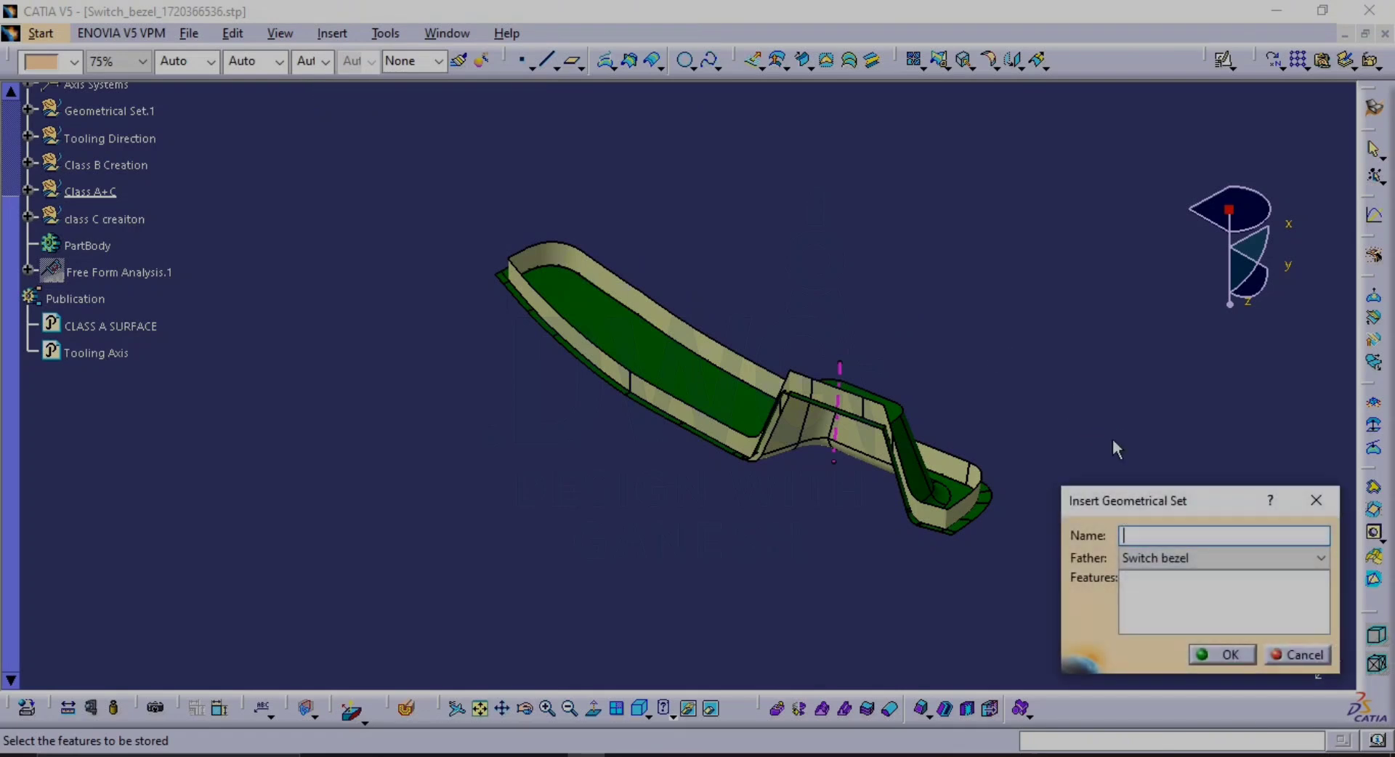
type("Finel trim")
key("Return")
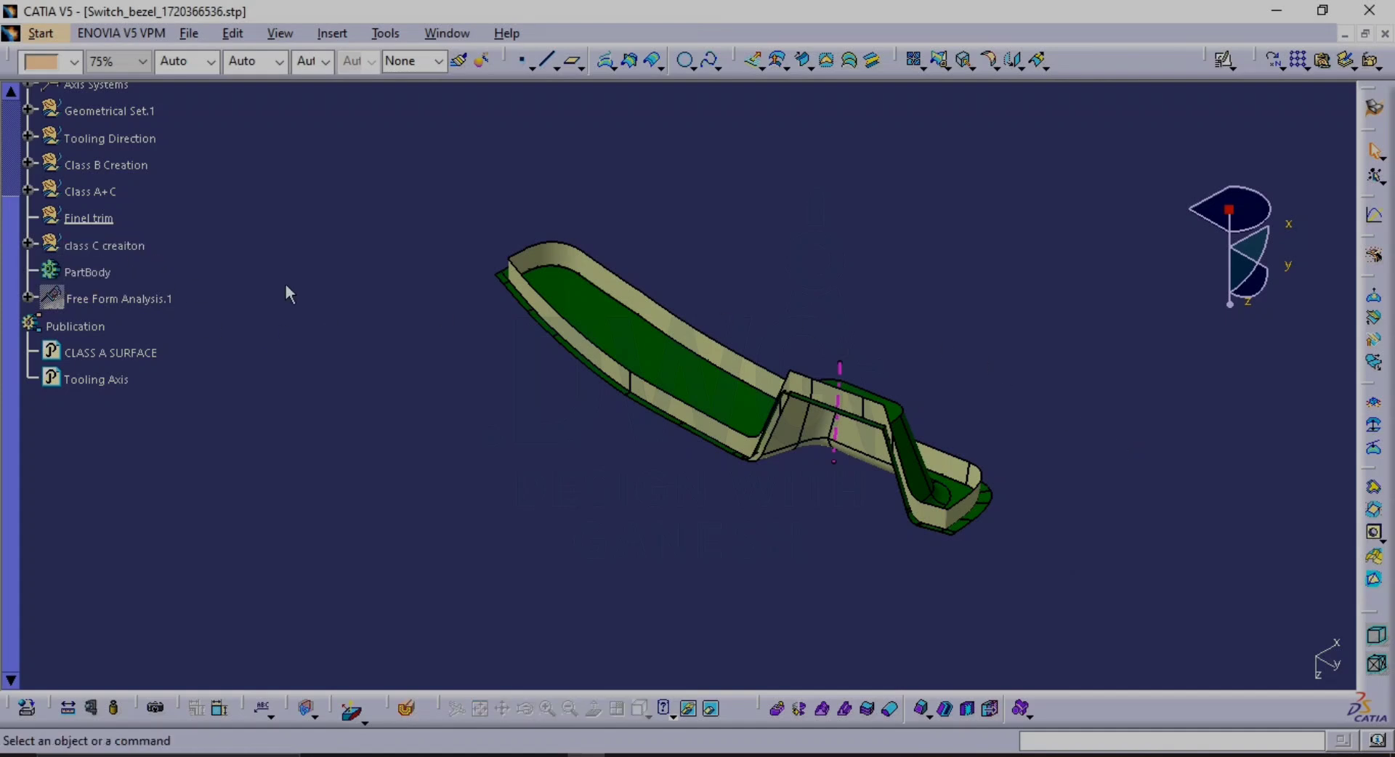
scroll(107, 171, "up", 2)
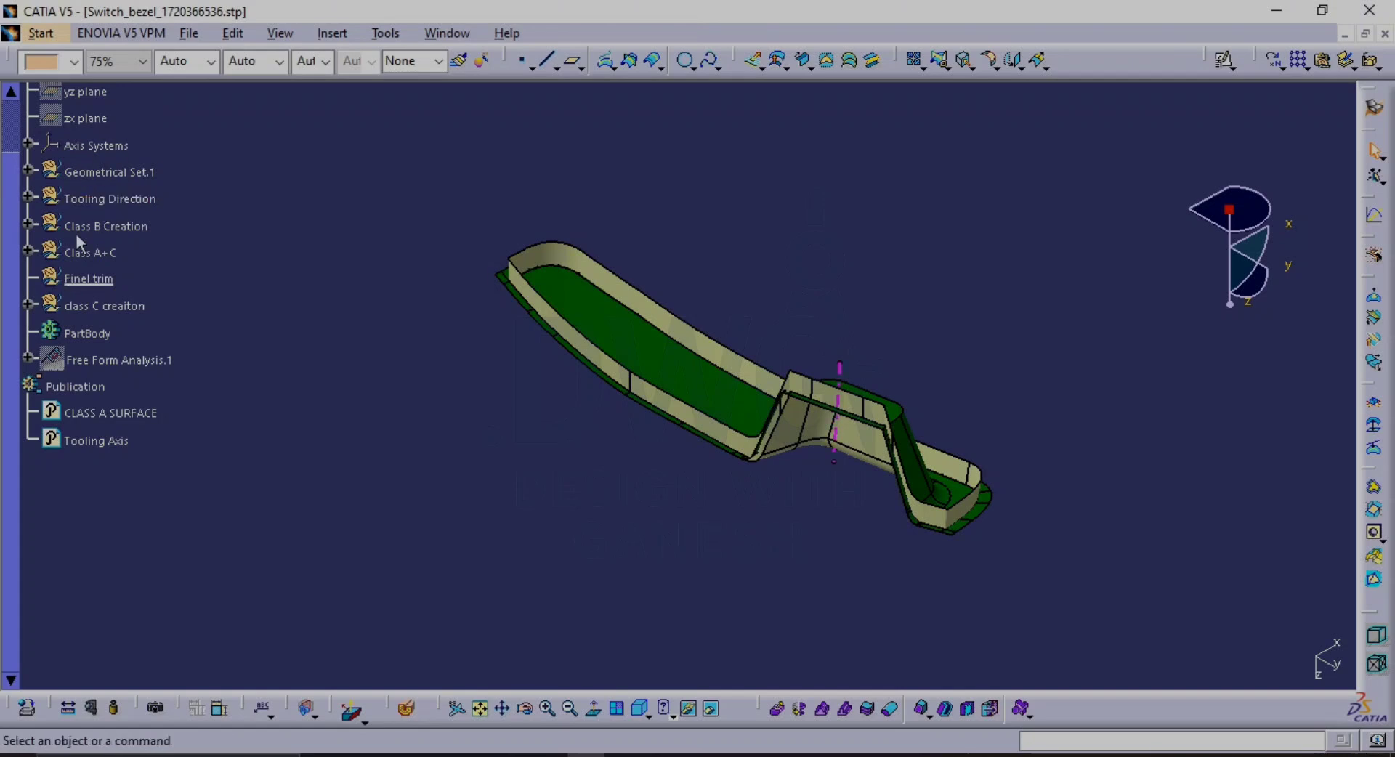
middle_click_drag(613, 458, 577, 465, "ctrl")
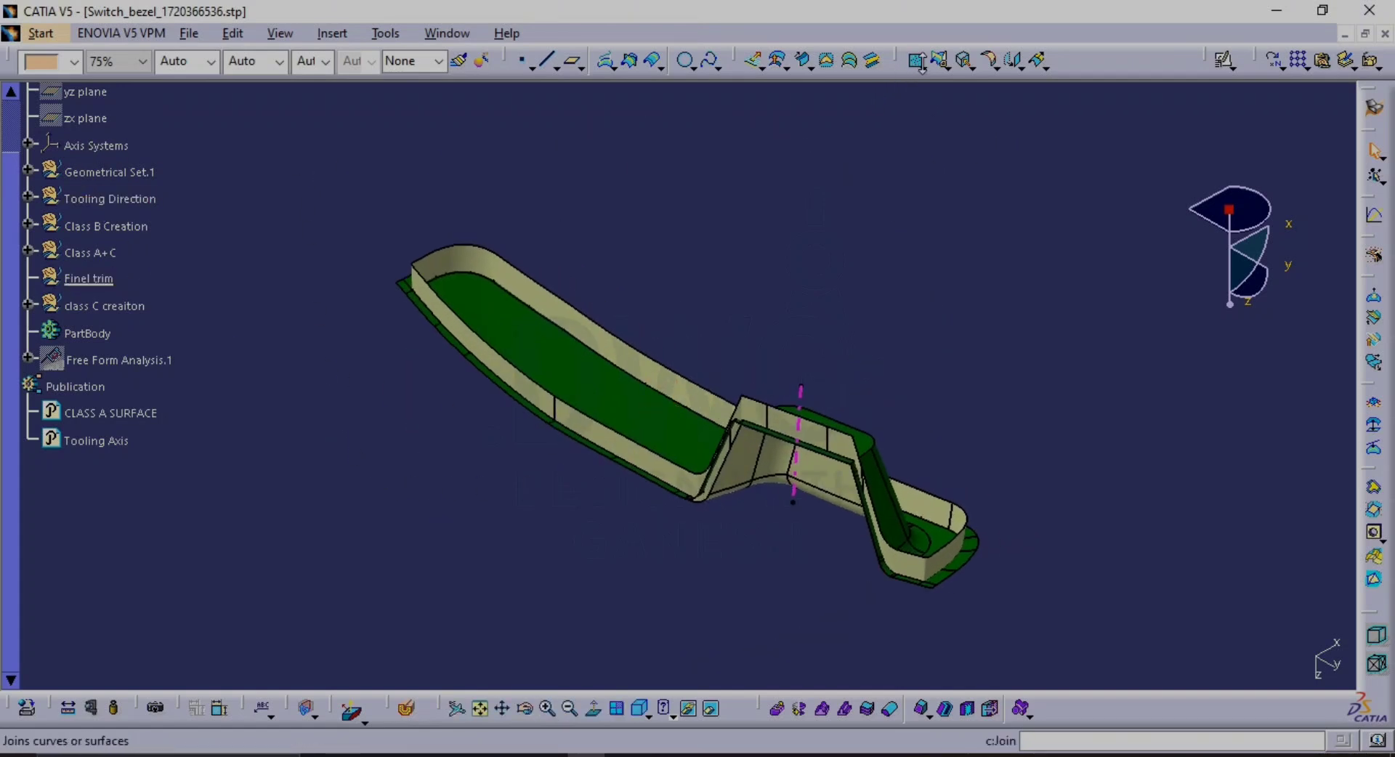
left_click(947, 67)
left_click(957, 106)
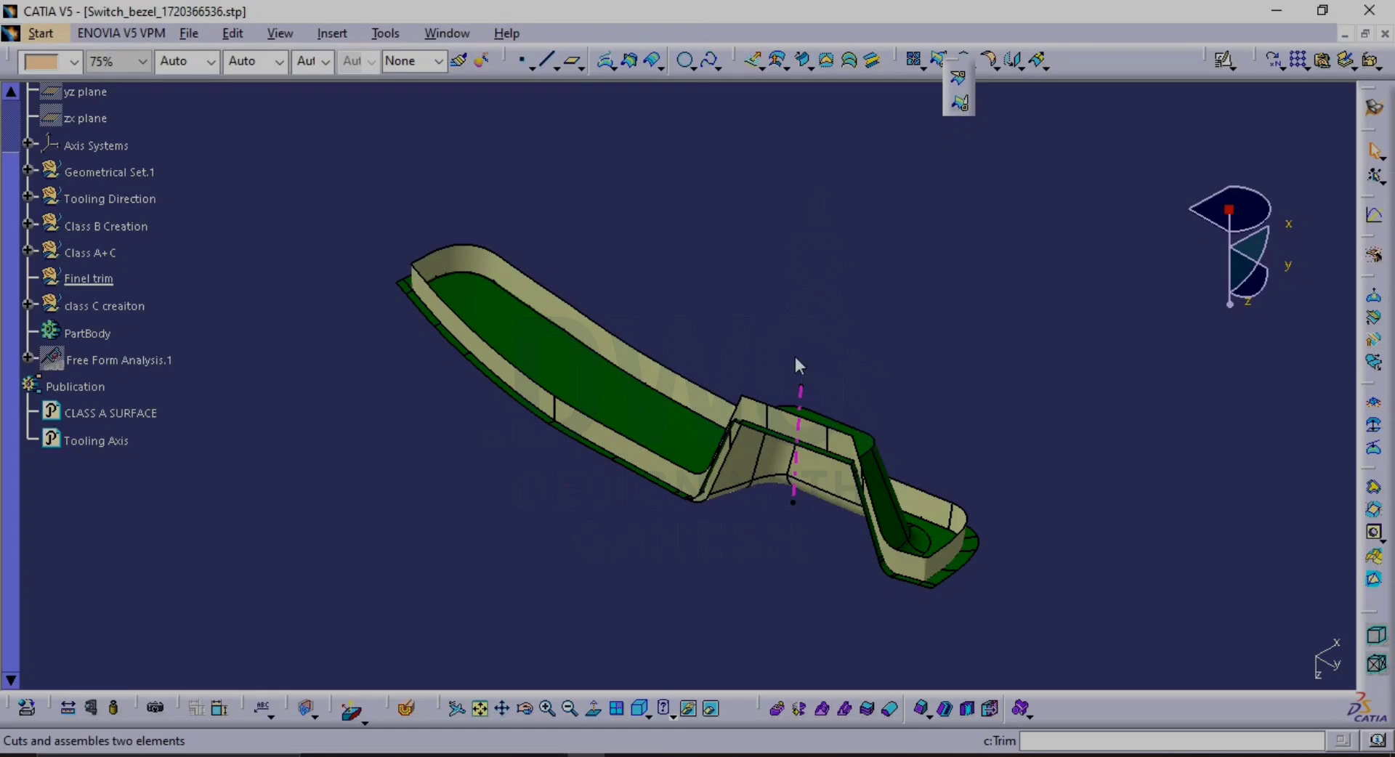
middle_click_drag(688, 440, 676, 327, "ctrl")
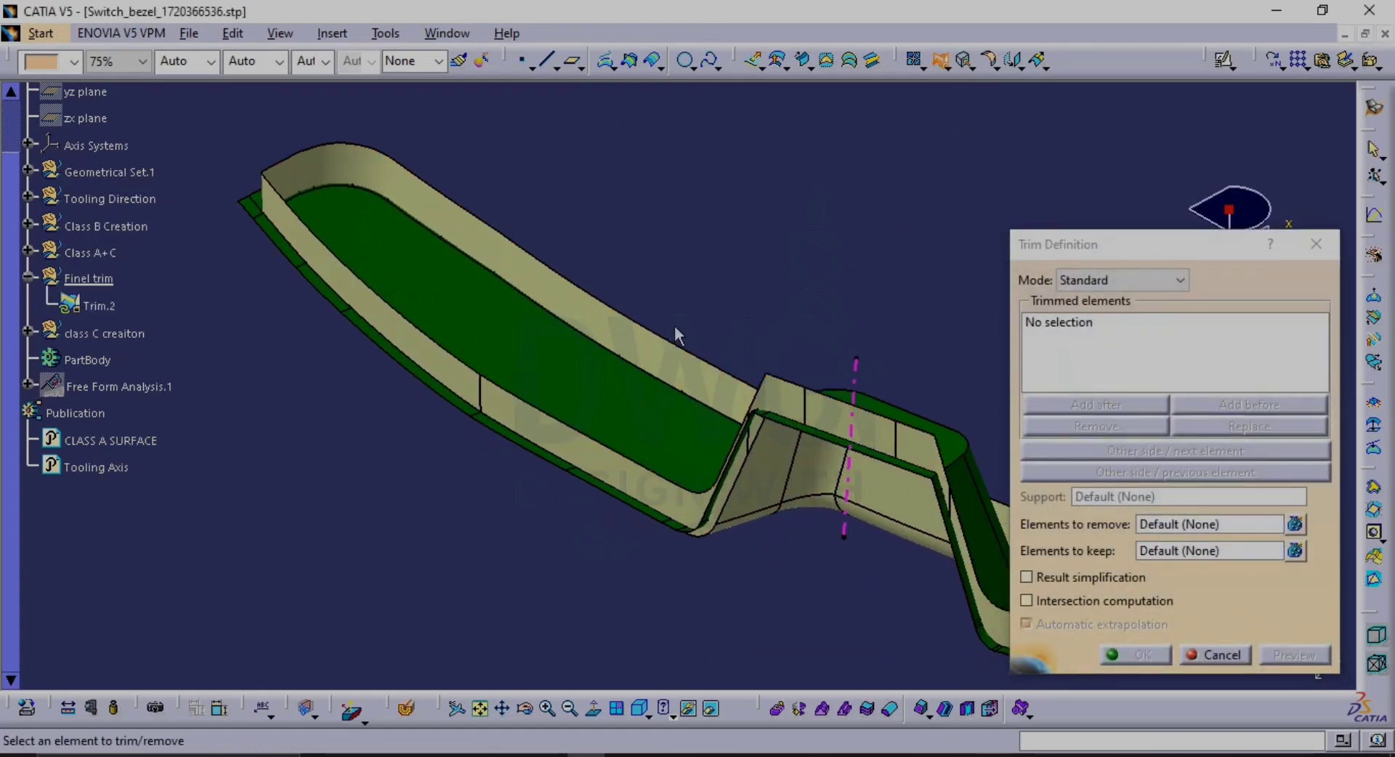
key("Escape")
left_click(128, 413)
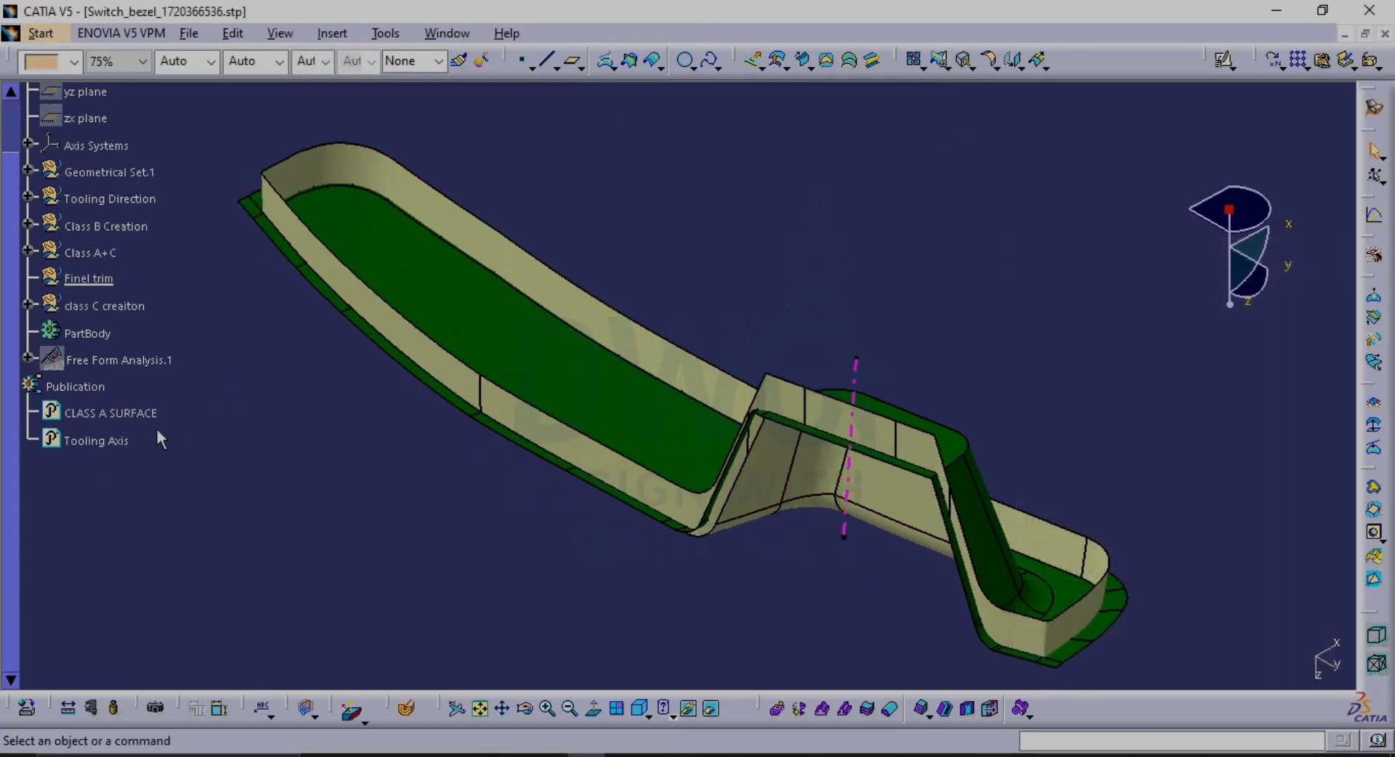
Trim the class B surface, Join.3, with the combined class A and C surface, Join.4, in Standard mode
middle_click_drag(824, 476, 804, 353, "ctrl")
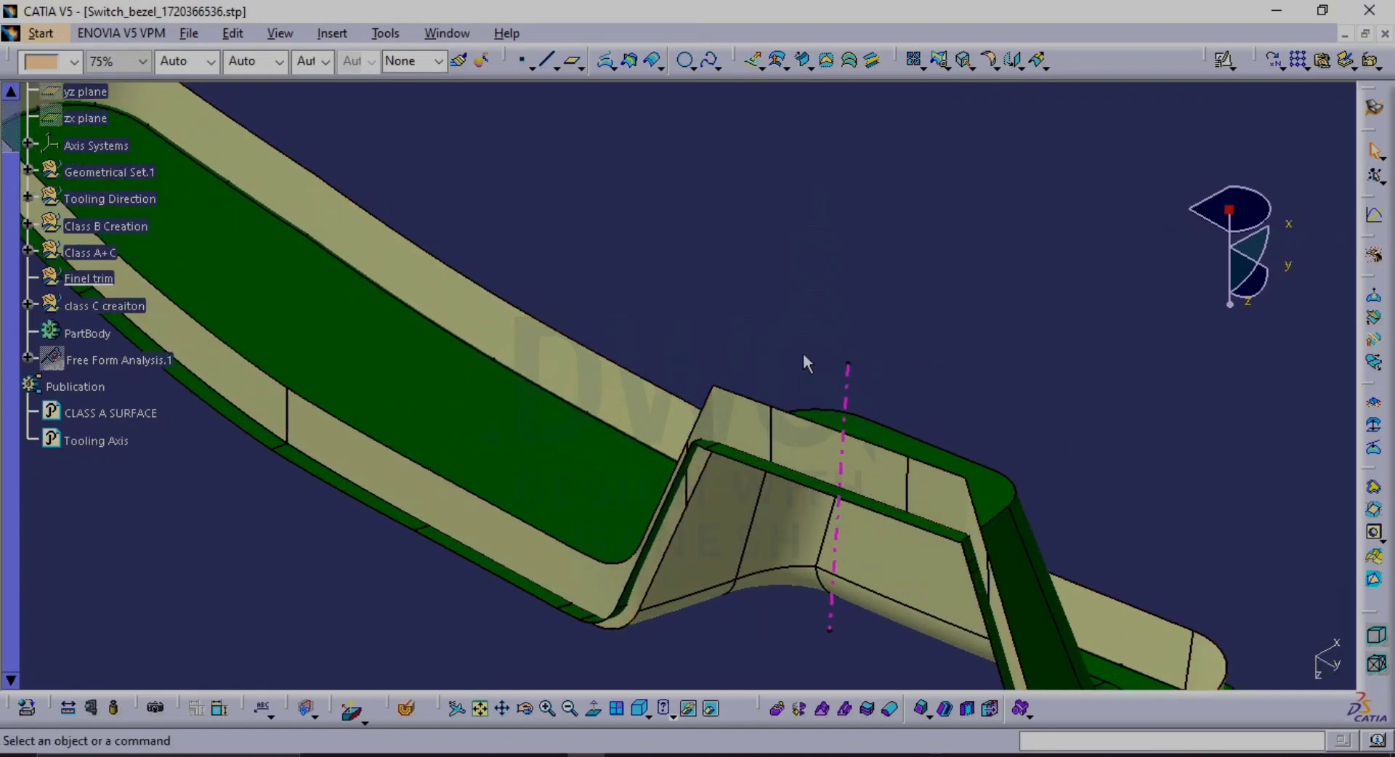
left_click(939, 59)
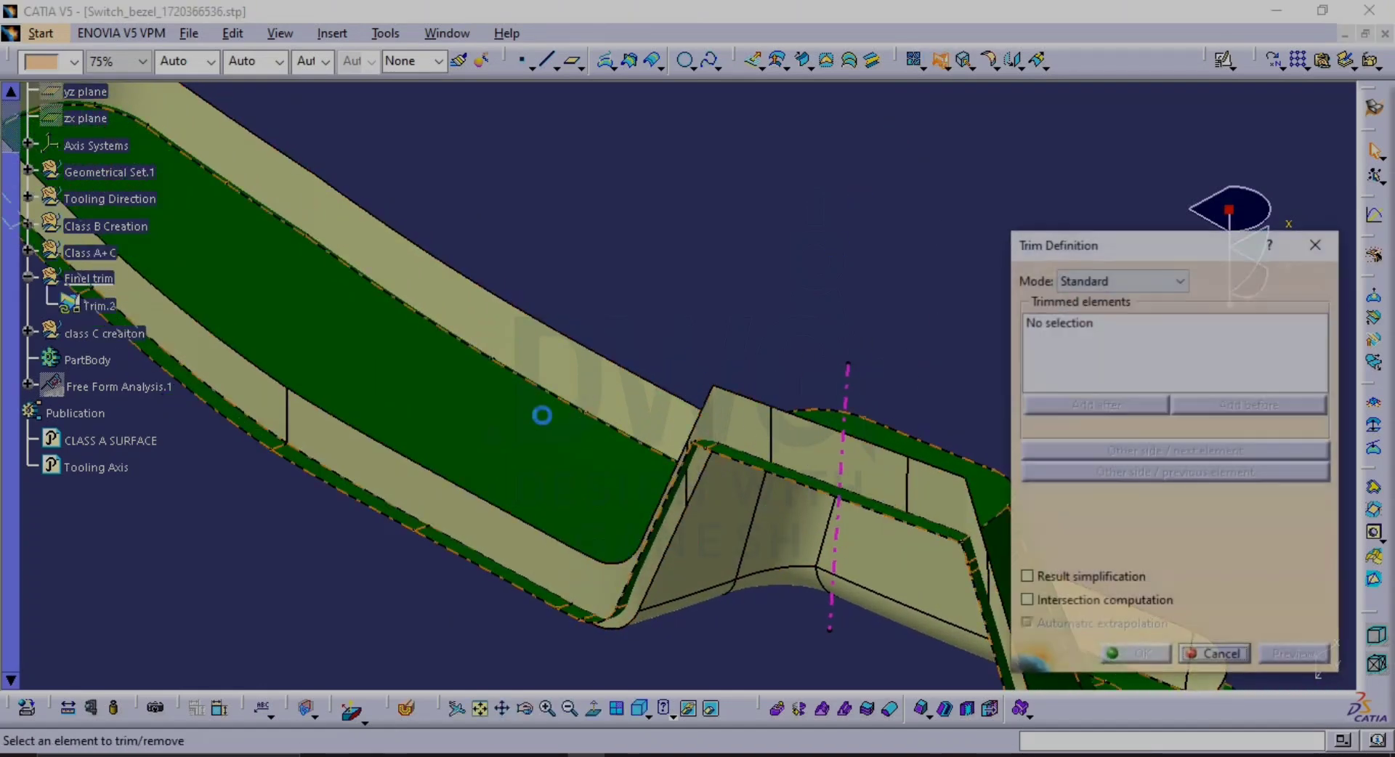
left_click(495, 456)
left_click(527, 553)
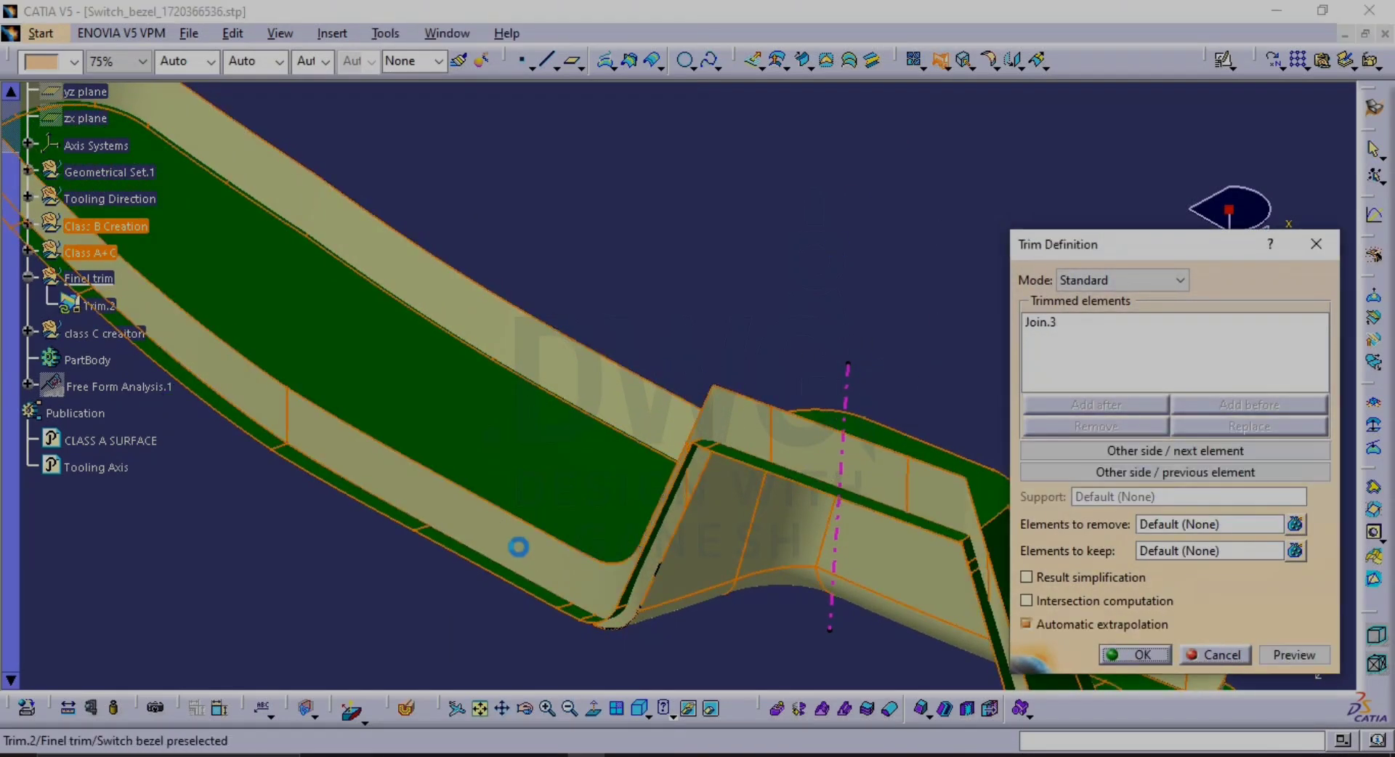
middle_click_drag(821, 617, 663, 482)
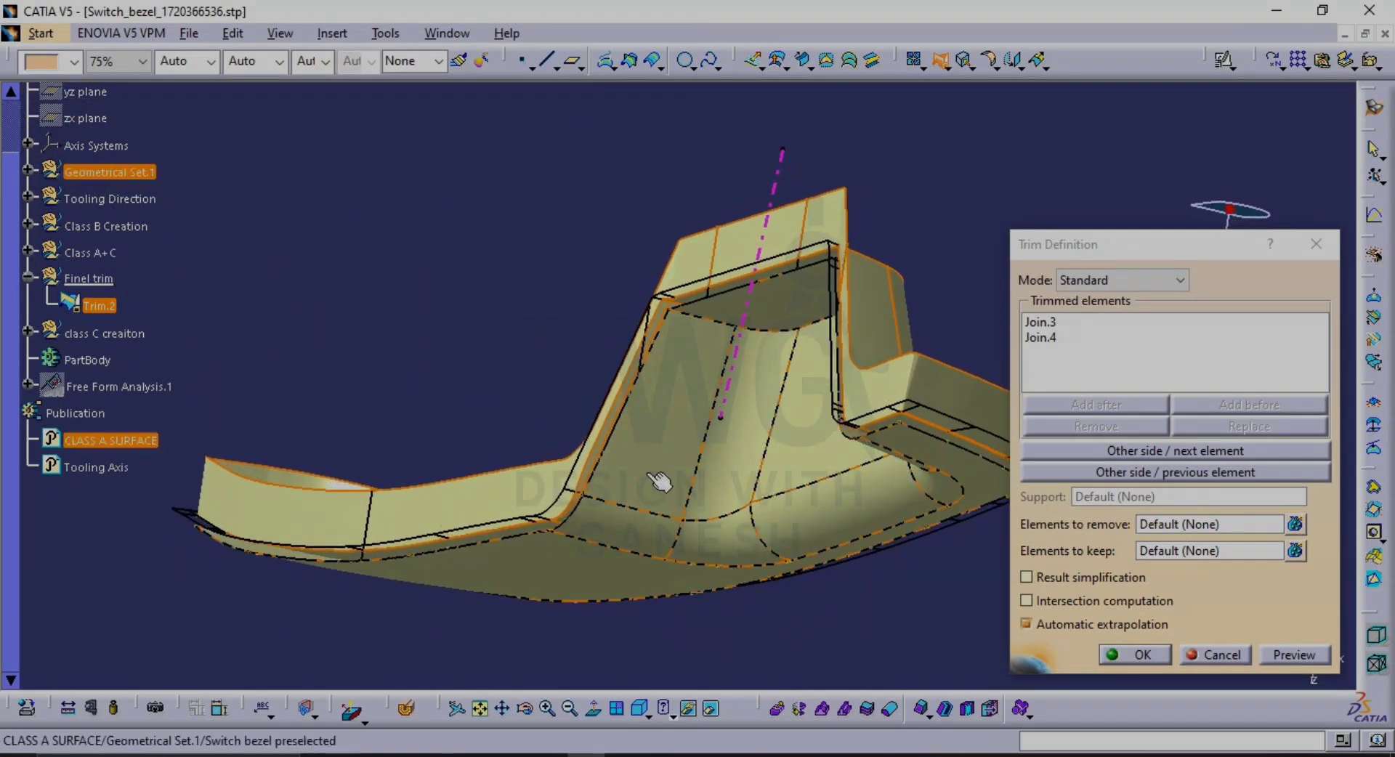
left_click(1132, 656)
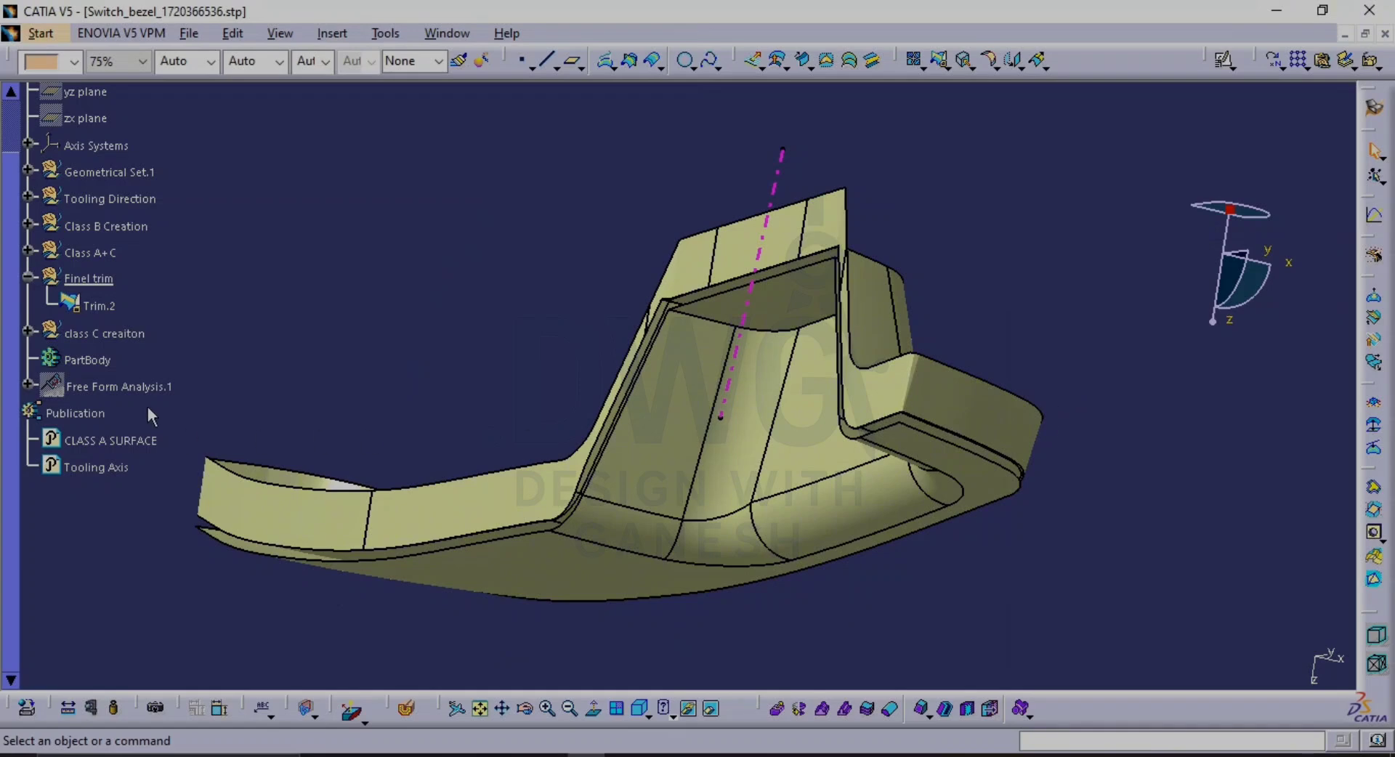
Edit Trim.2 to keep the opposite side of both Join.3 and Join.4
double_click(99, 305)
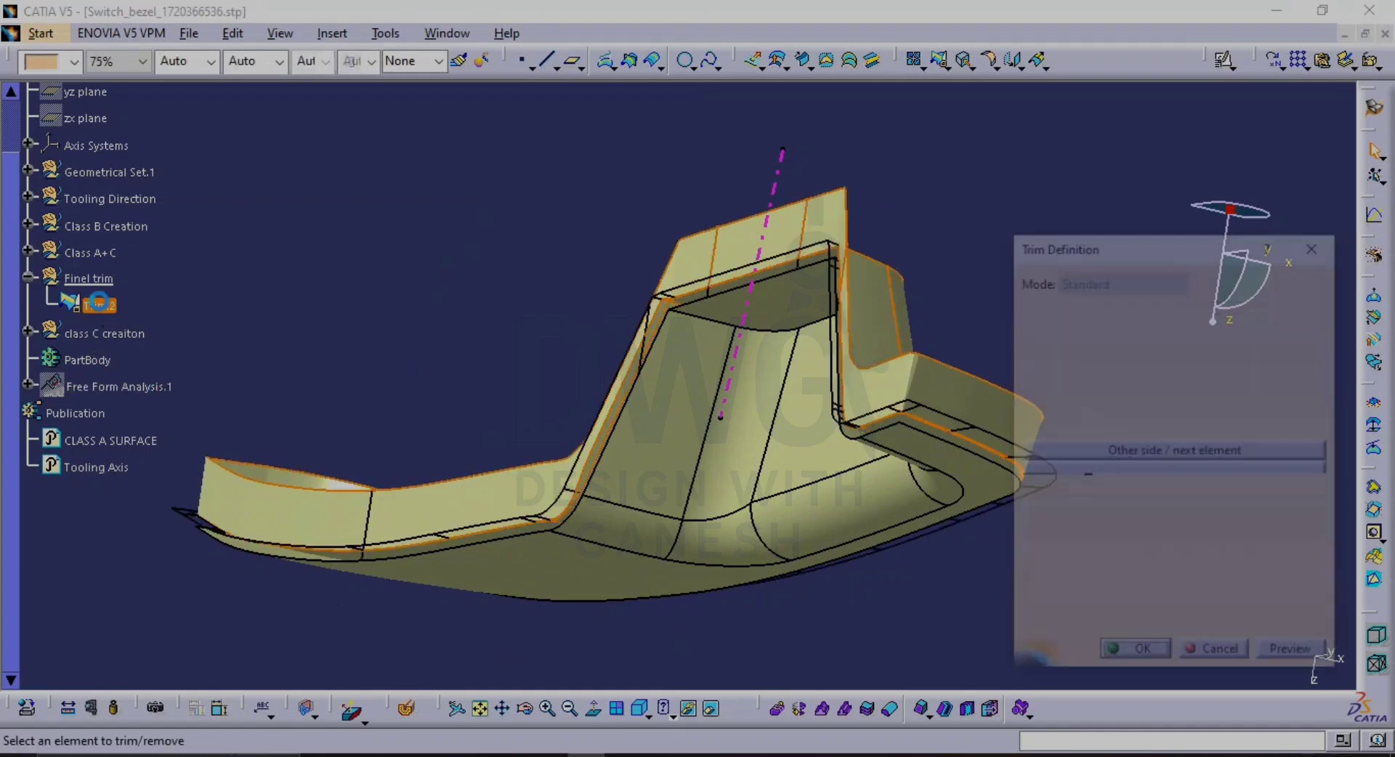
left_click(1183, 450)
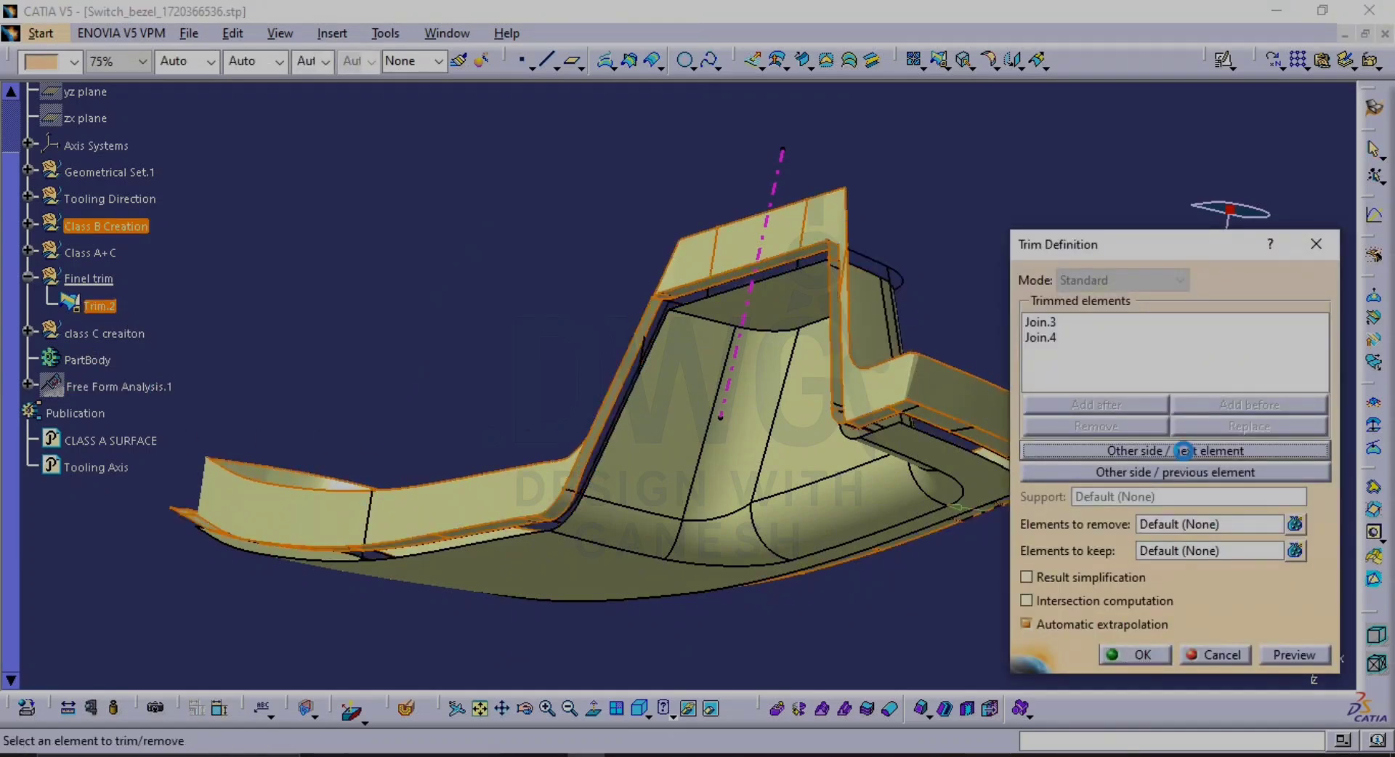
left_click(1180, 472)
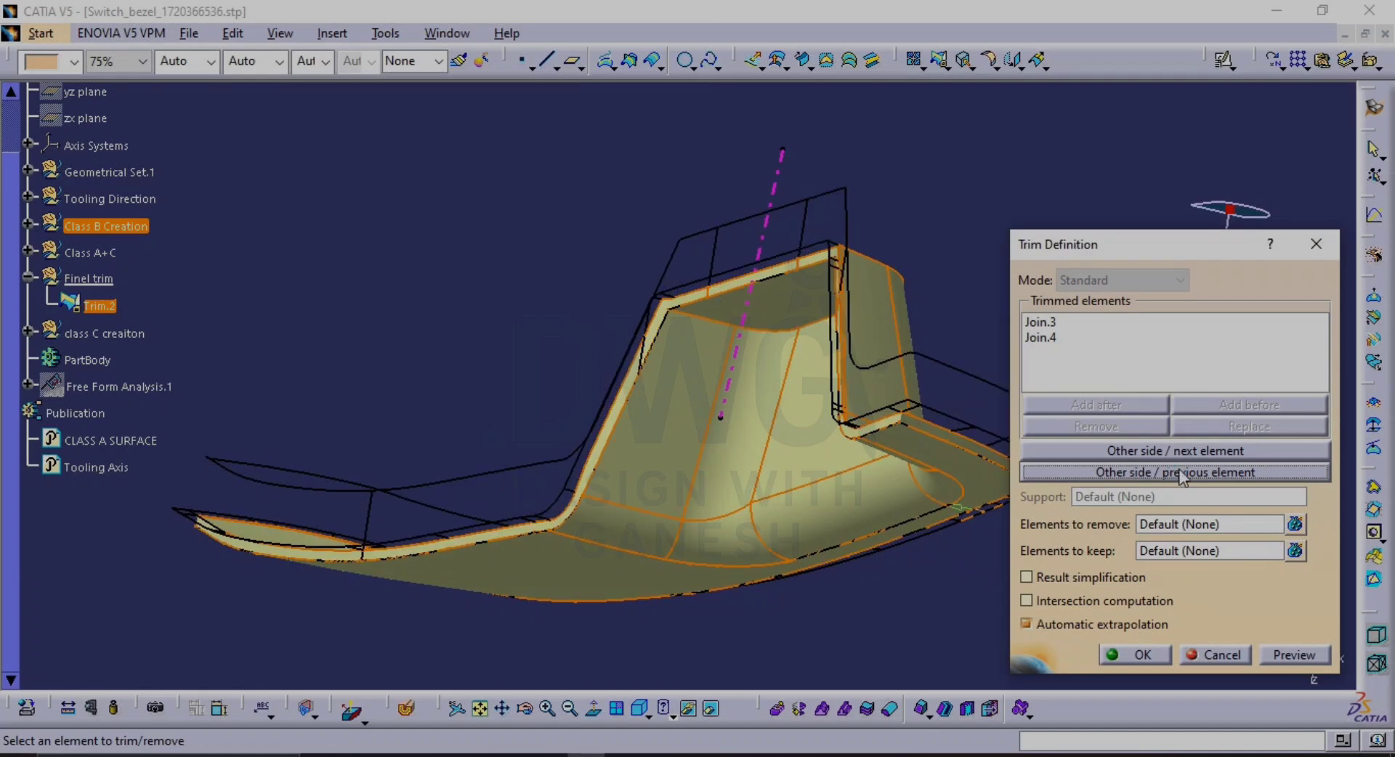
left_click(1142, 655)
middle_click_drag(1047, 372, 536, 517)
middle_click_drag(930, 469, 722, 456)
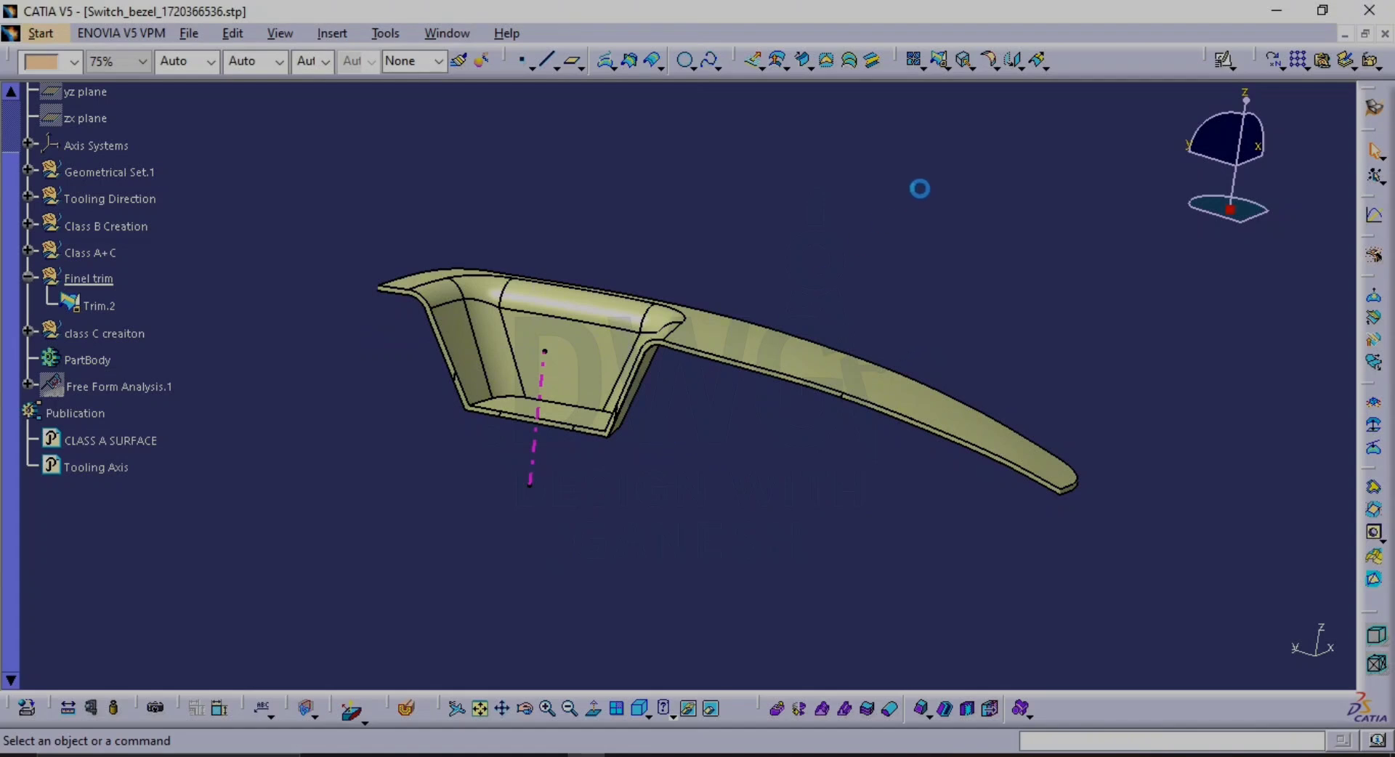
Check the trimmed bezel surface, Trim.2, for open edges using the Boundary command with point continuity
middle_click_drag(833, 260, 750, 351)
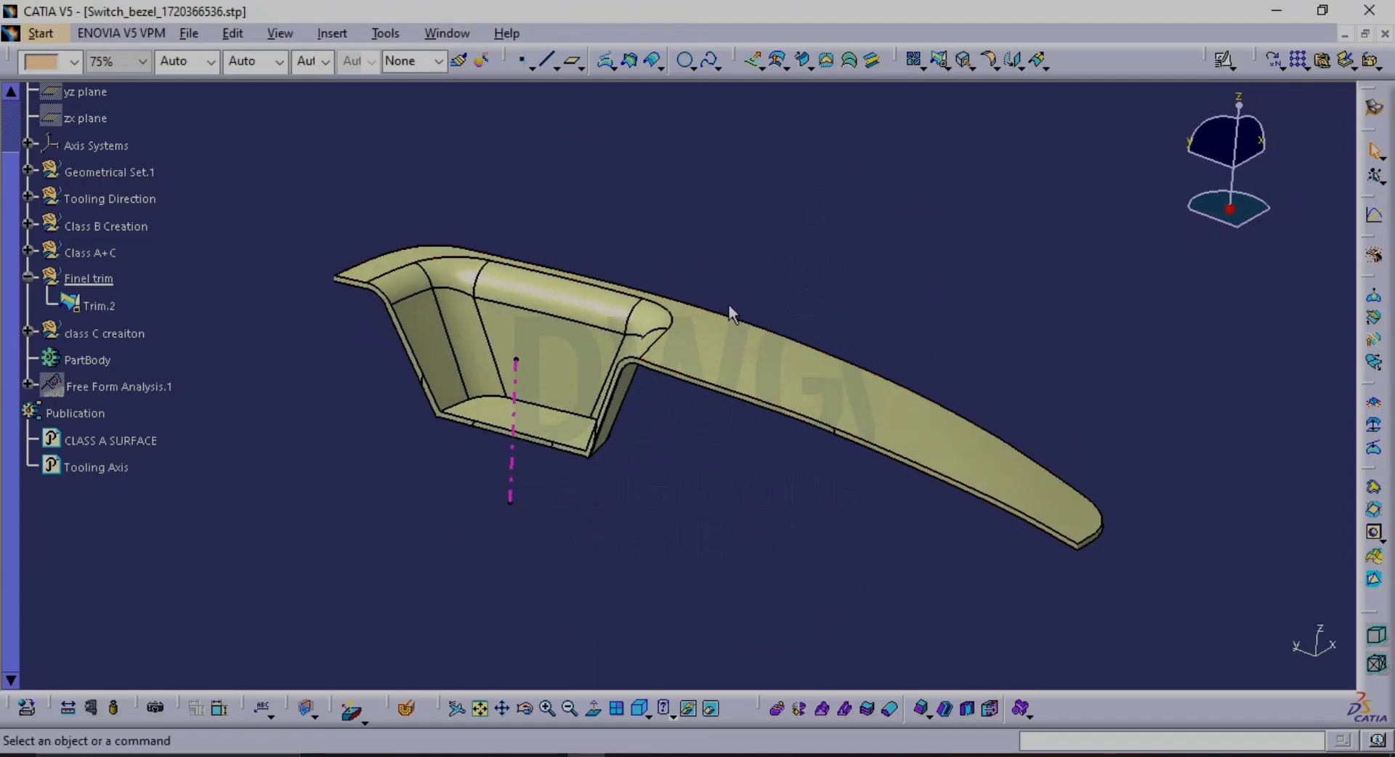
middle_click_drag(728, 304, 792, 294)
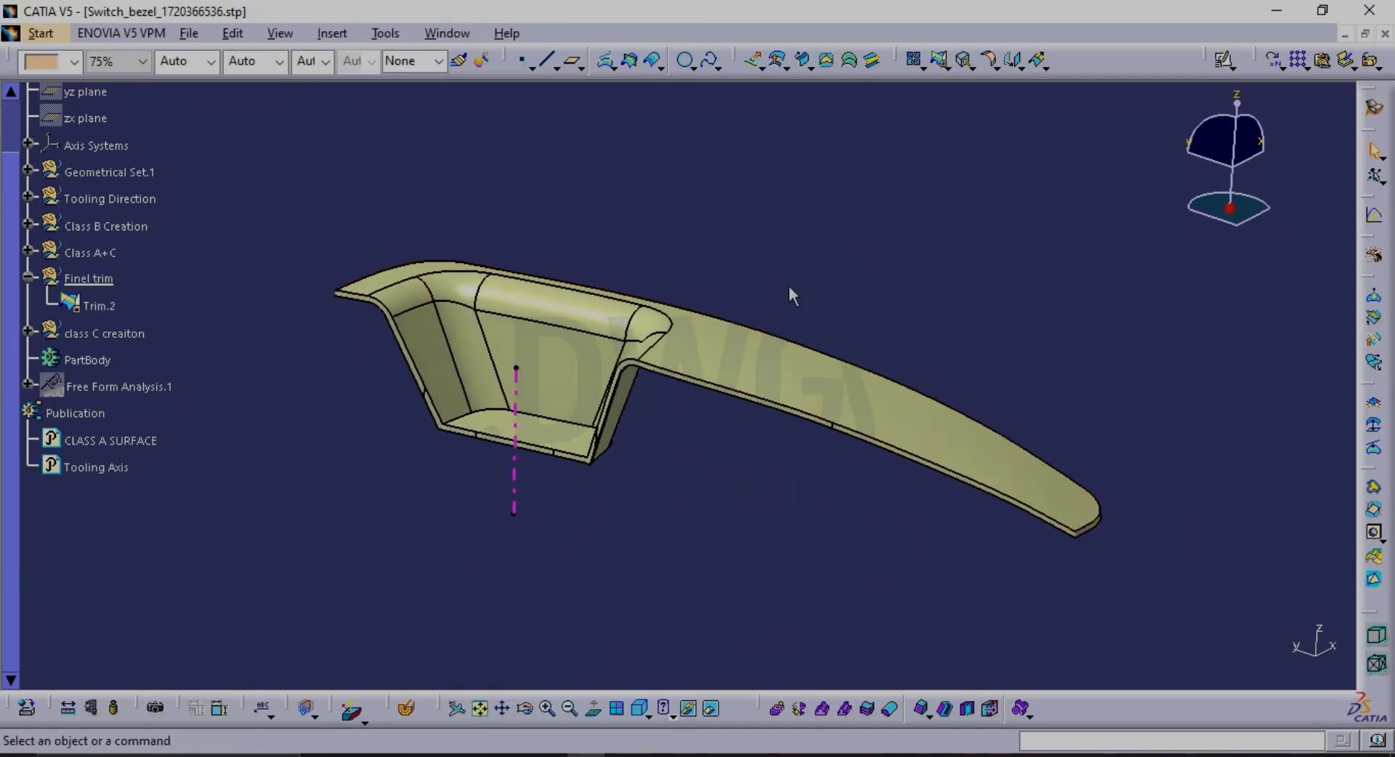
left_click(994, 67)
left_click(990, 99)
left_click(700, 361)
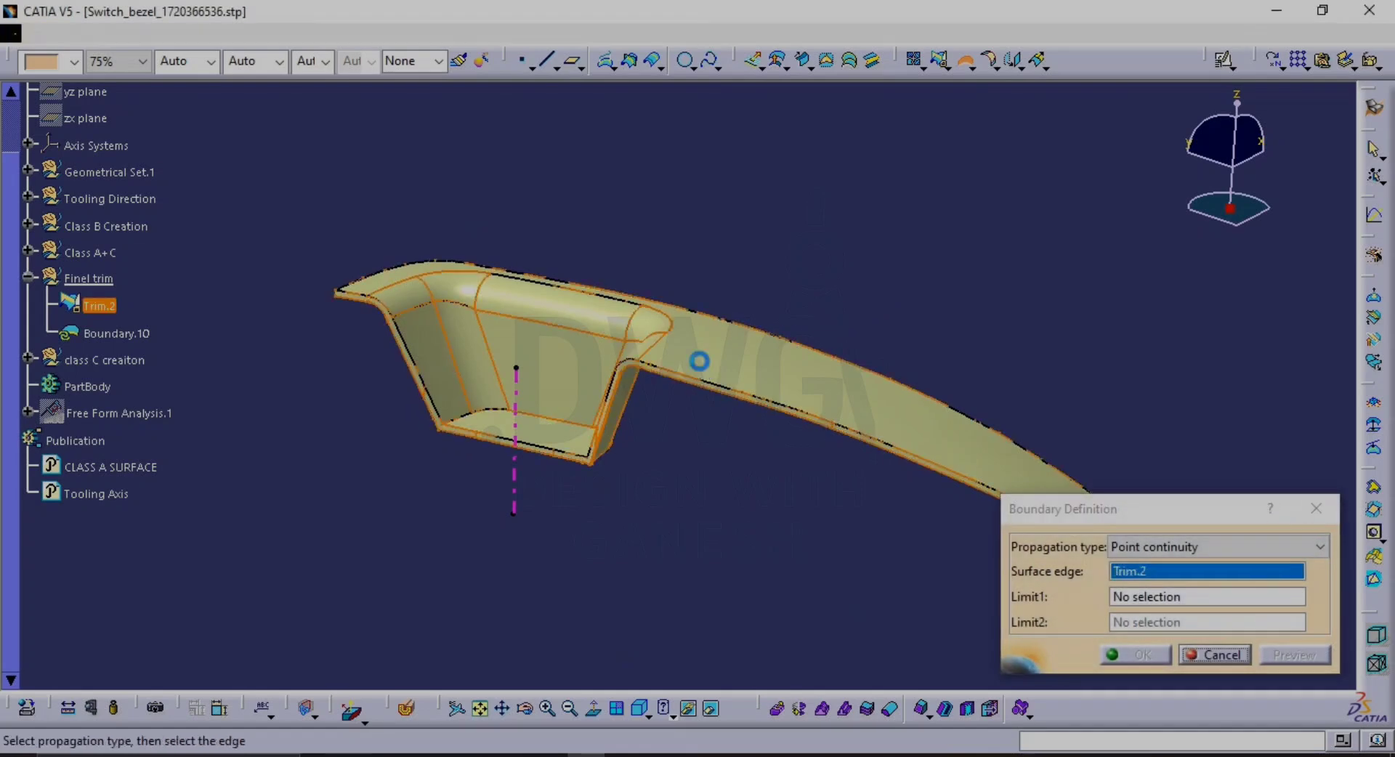
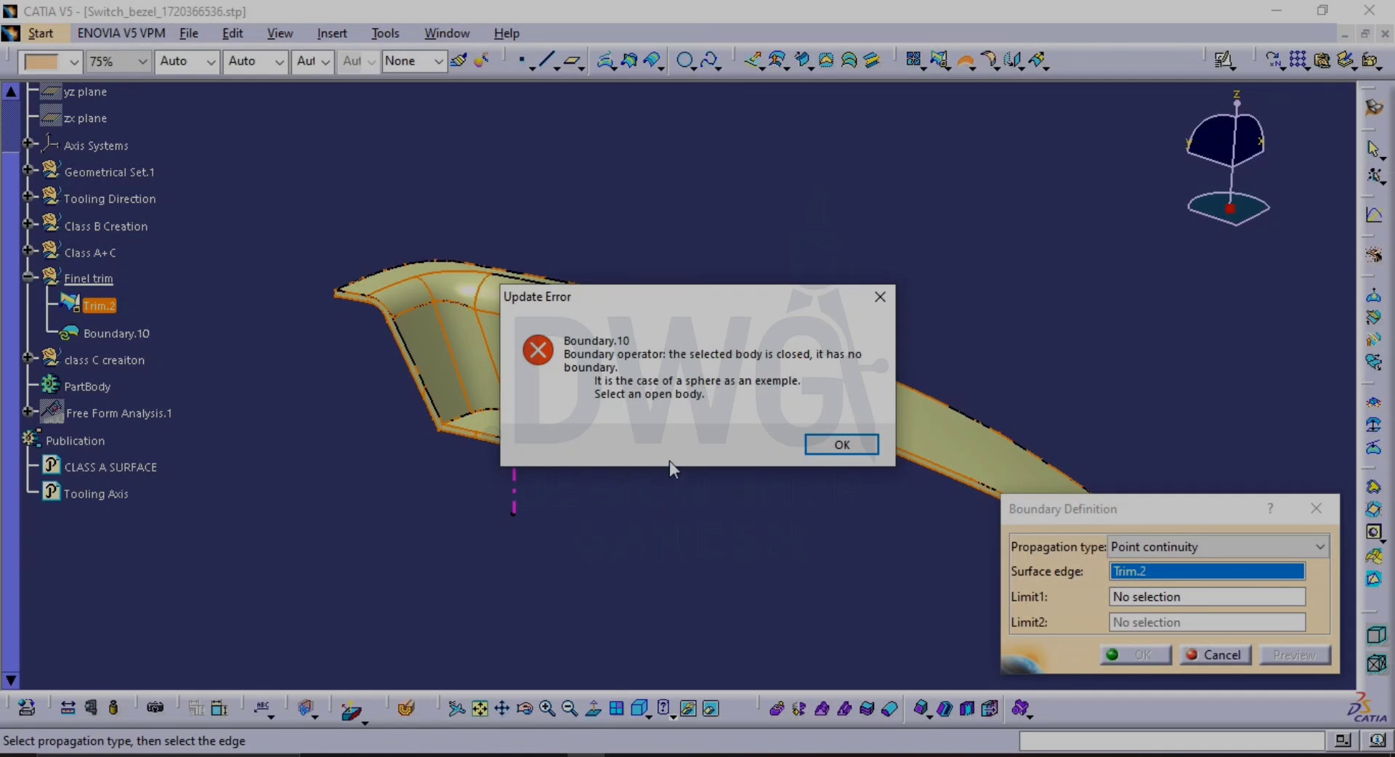
left_click(845, 445)
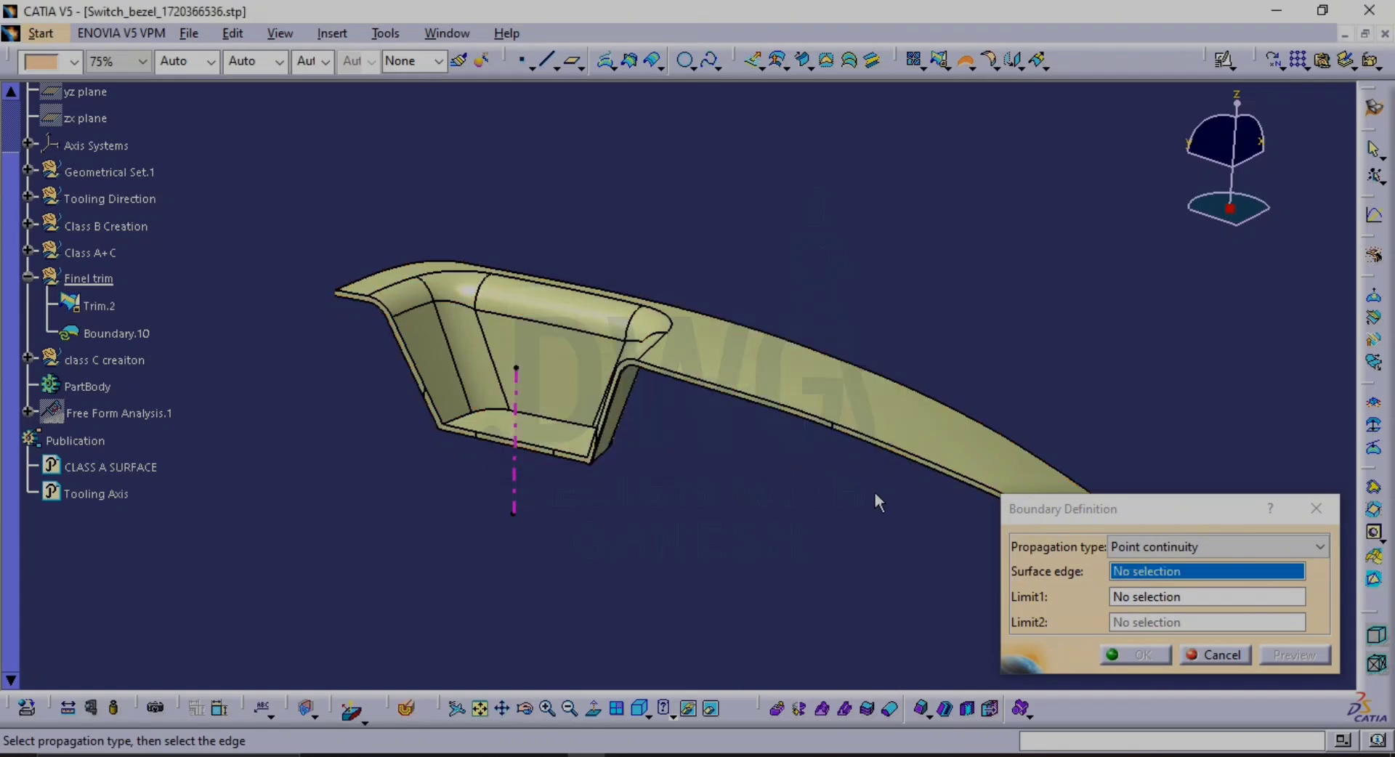
left_click(1201, 654)
Switch to the Part Design workbench
middle_click_drag(863, 460, 861, 513)
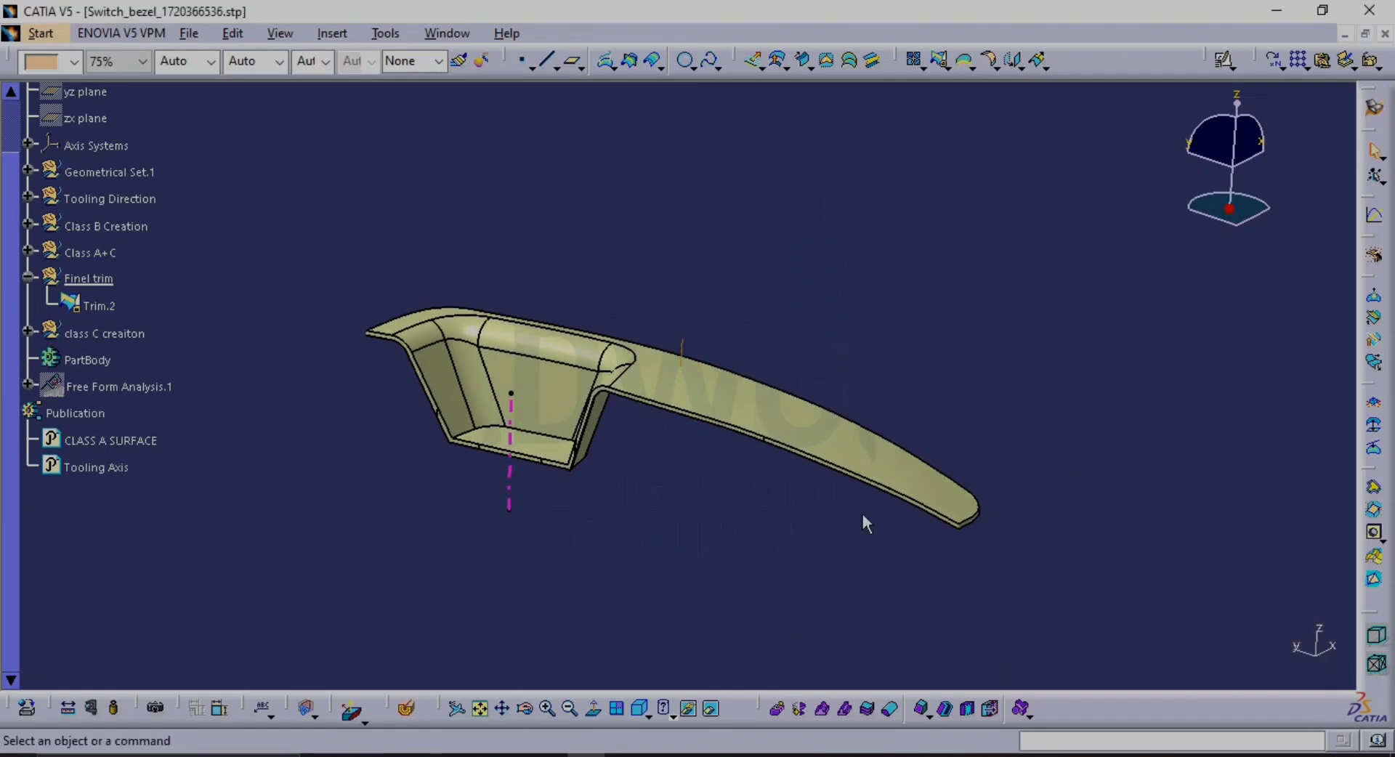
left_click(1373, 107)
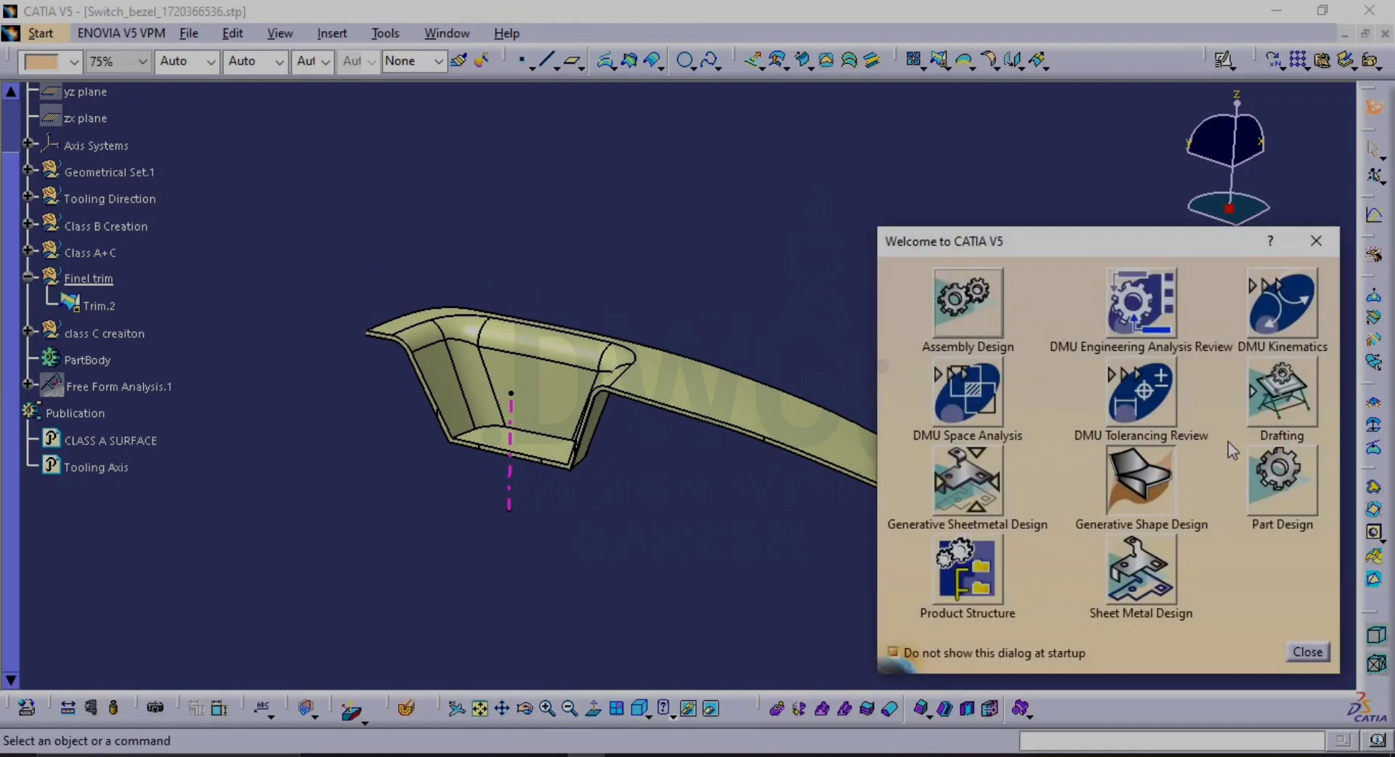
left_click(1272, 480)
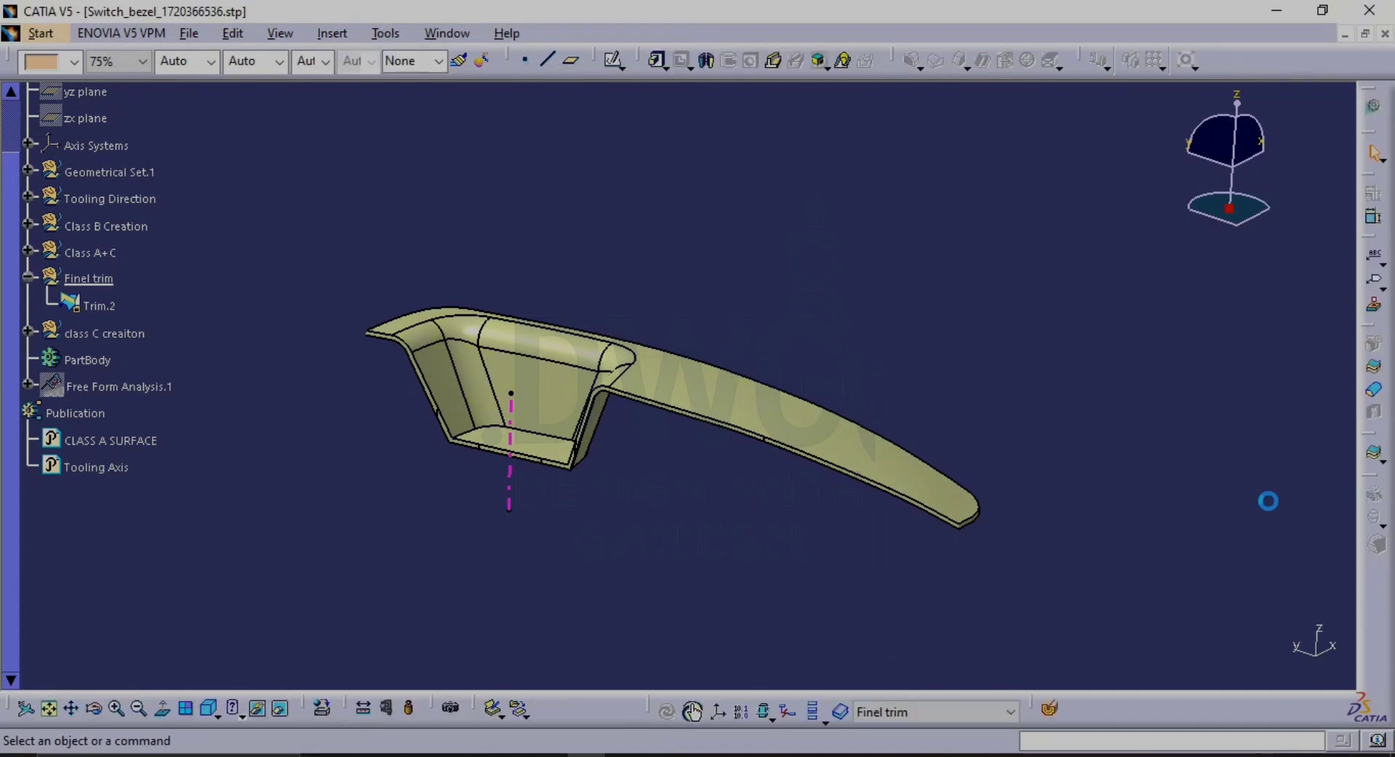
left_click(1374, 395)
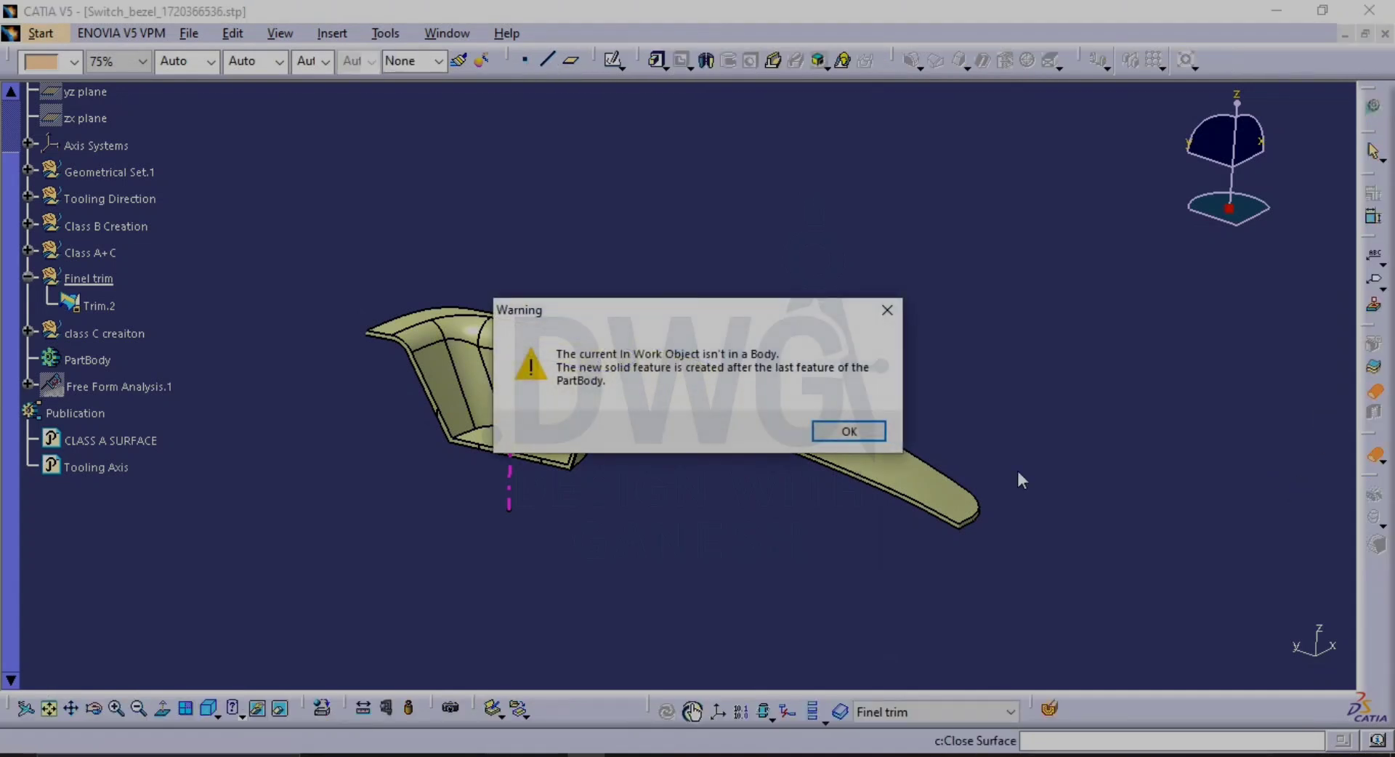
left_click(848, 432)
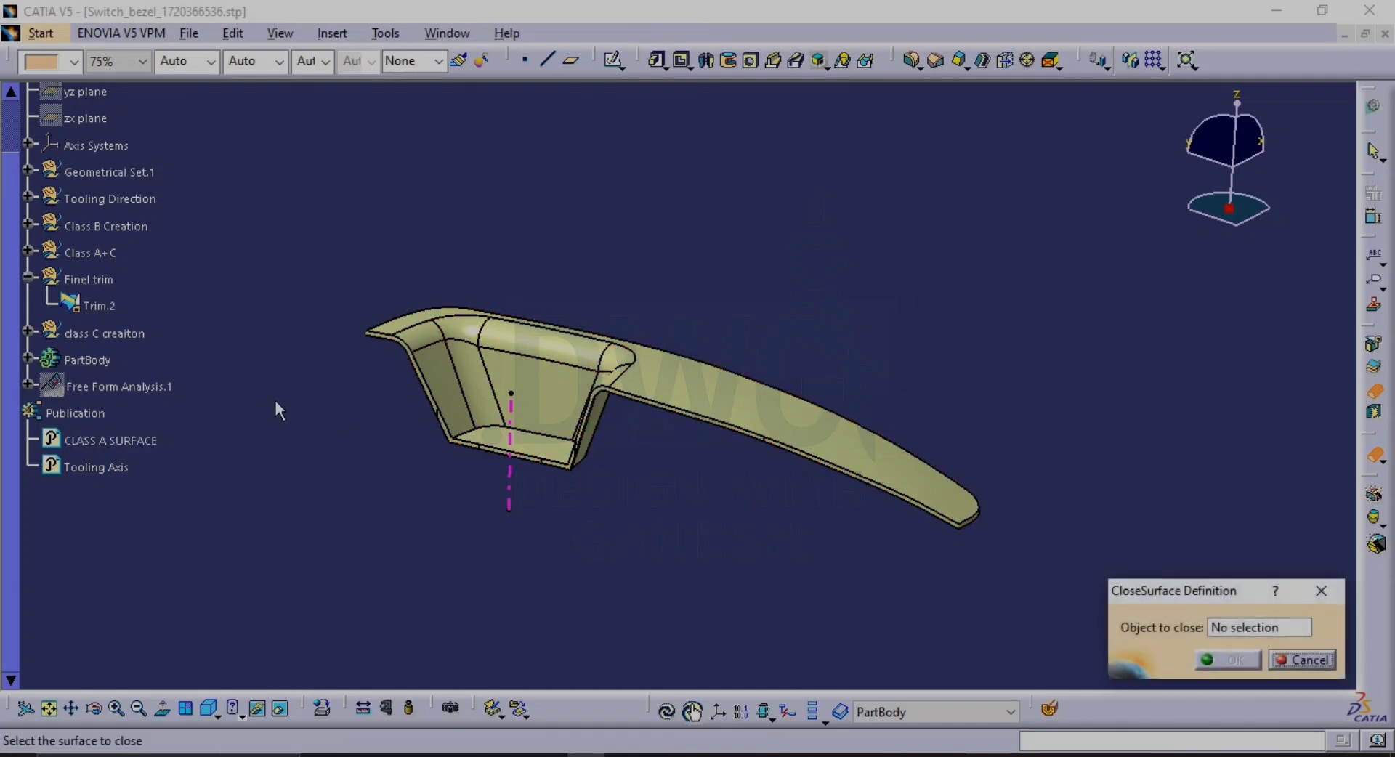
key("Escape")
Define PartBody as the in-work object of the Switch bezel part
scroll(80, 395, "up", 1)
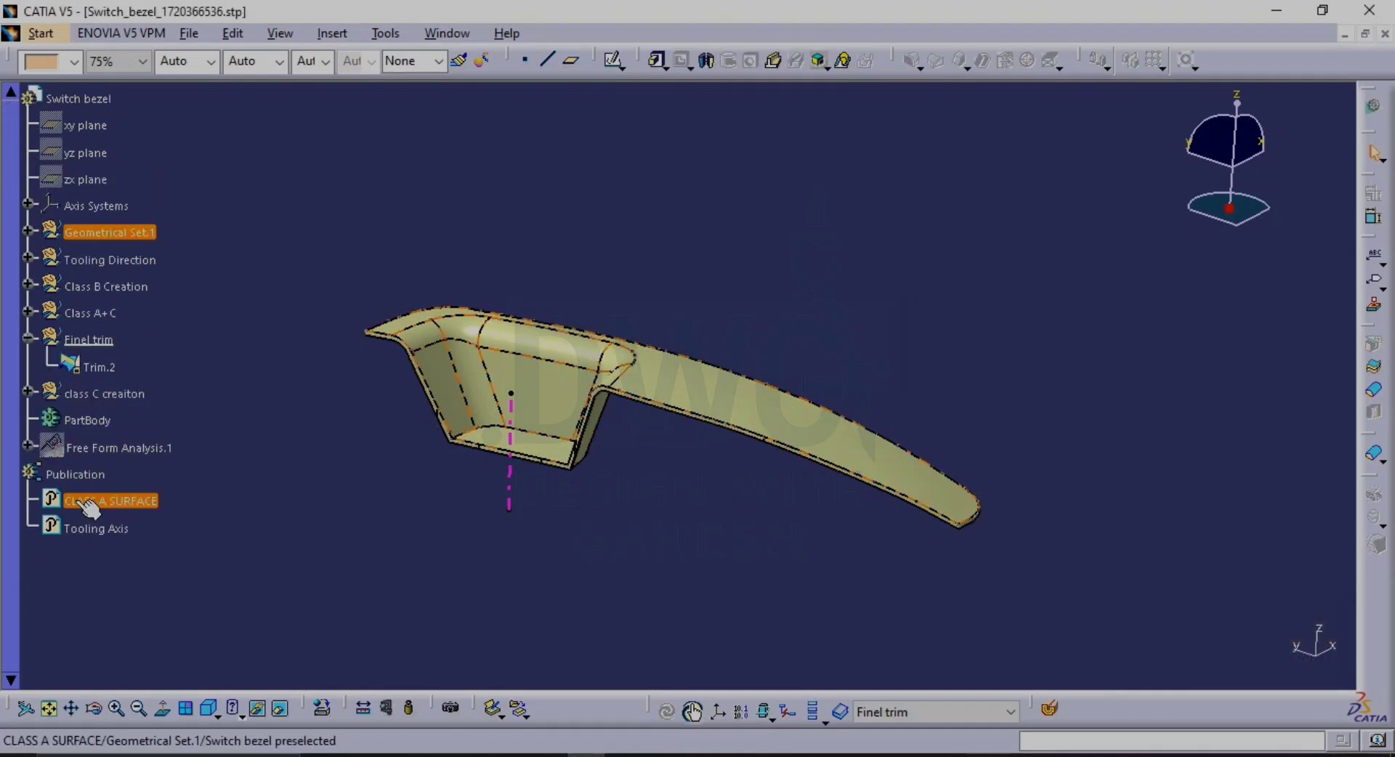
left_click(81, 420)
right_click(74, 420)
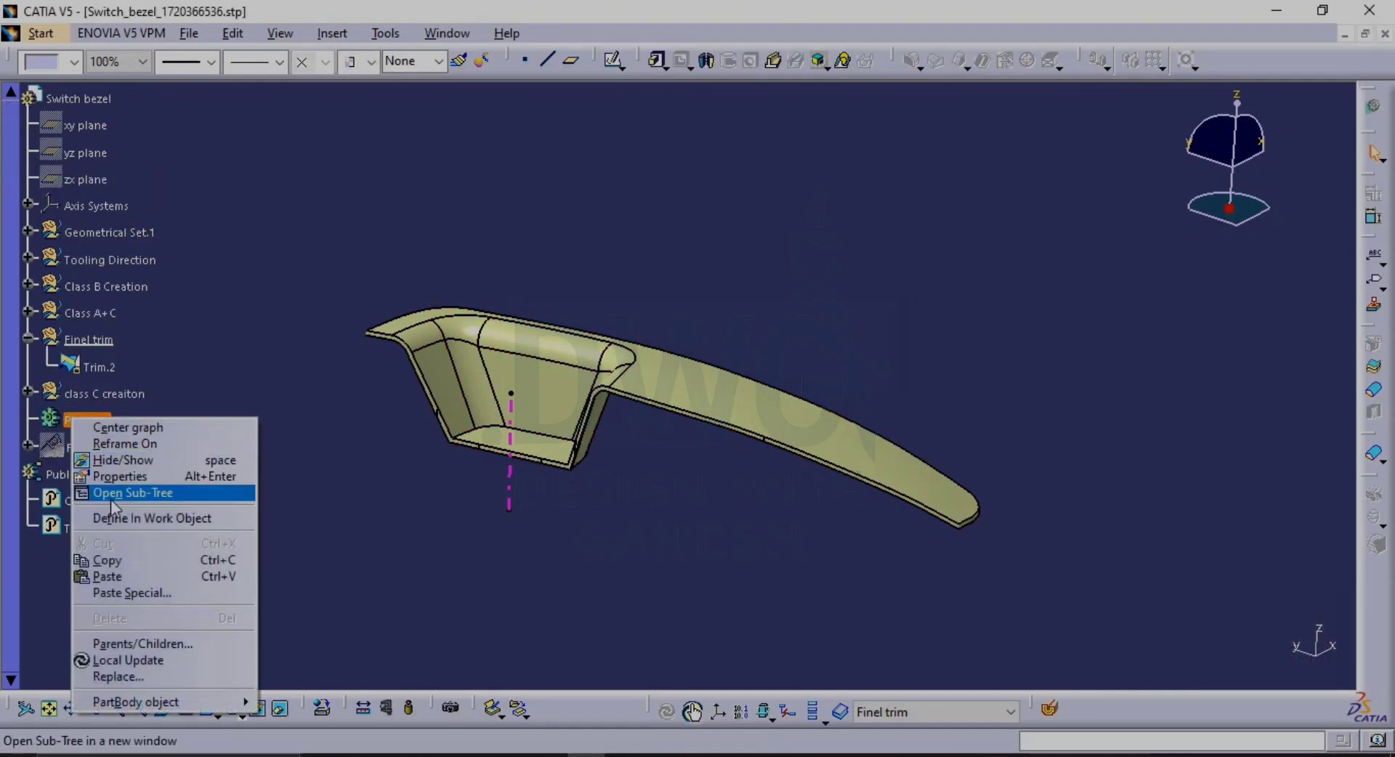
left_click(146, 518)
left_click(301, 476)
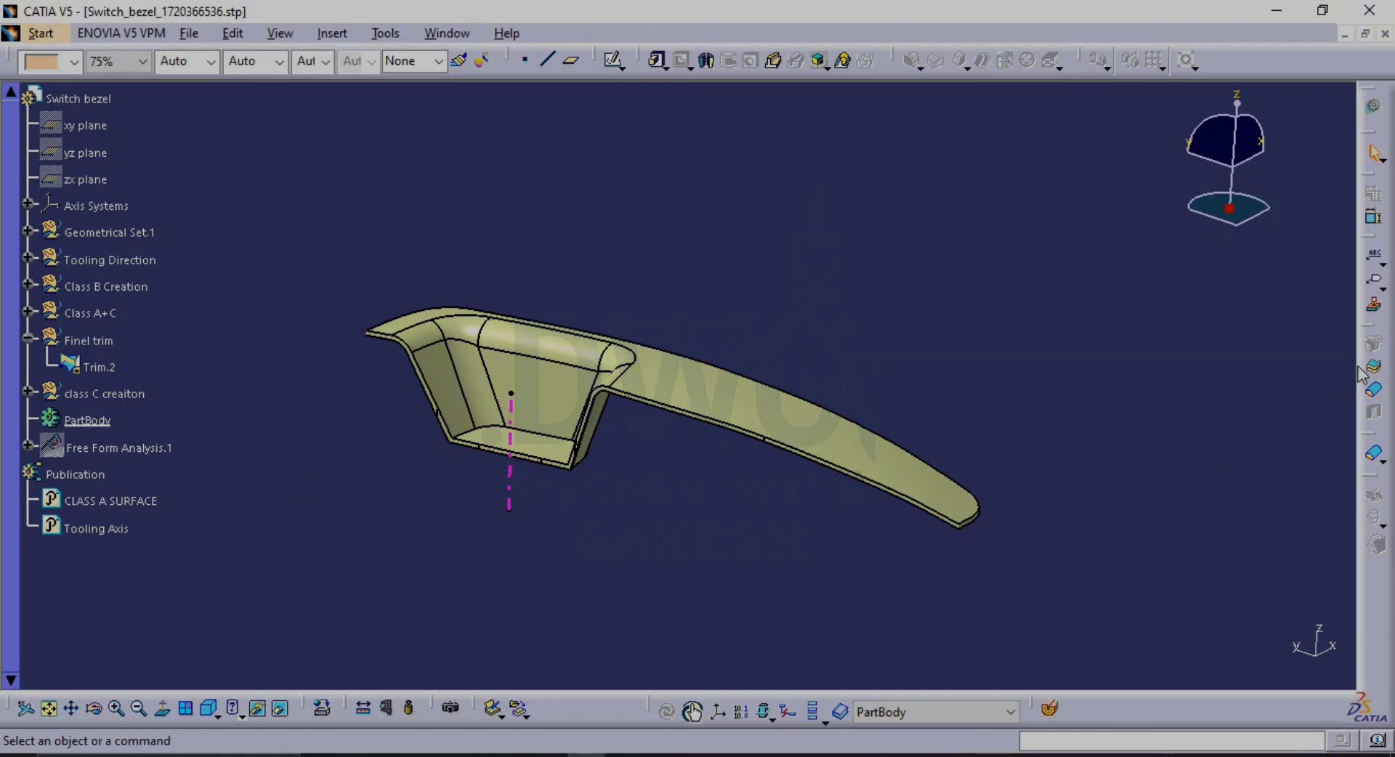
Create a Close Surface solid in PartBody from the trimmed bezel surface, Trim.2
left_click(1371, 392)
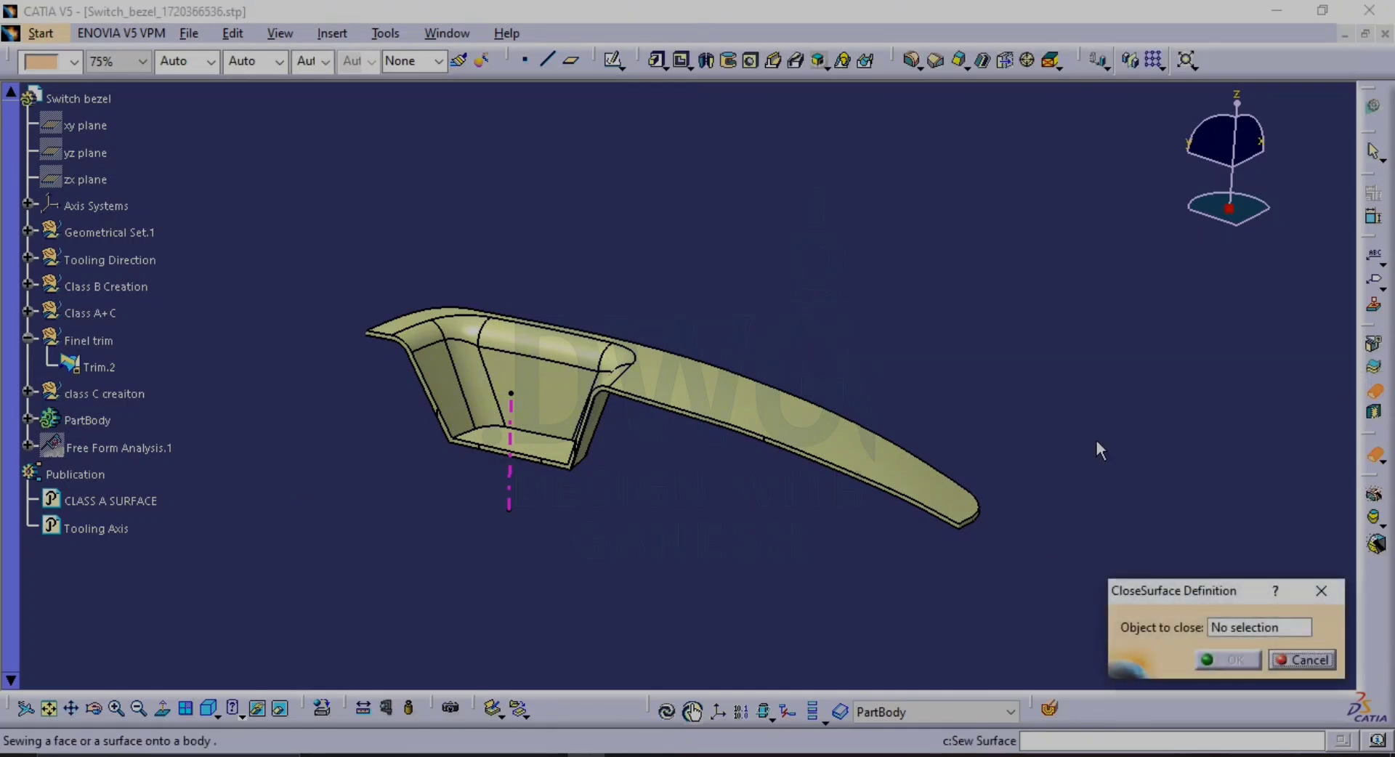
left_click(777, 413)
left_click(1228, 660)
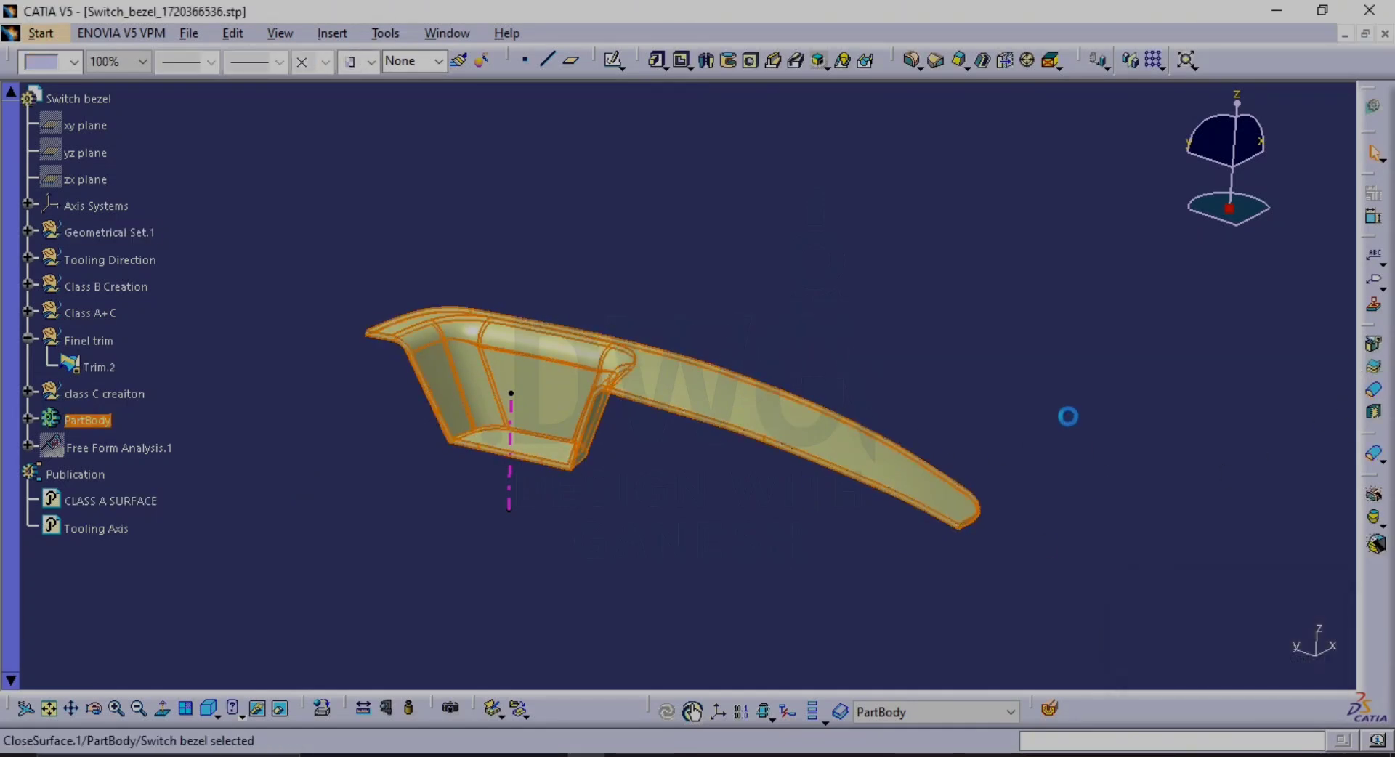
middle_click_drag(1067, 416, 1155, 320)
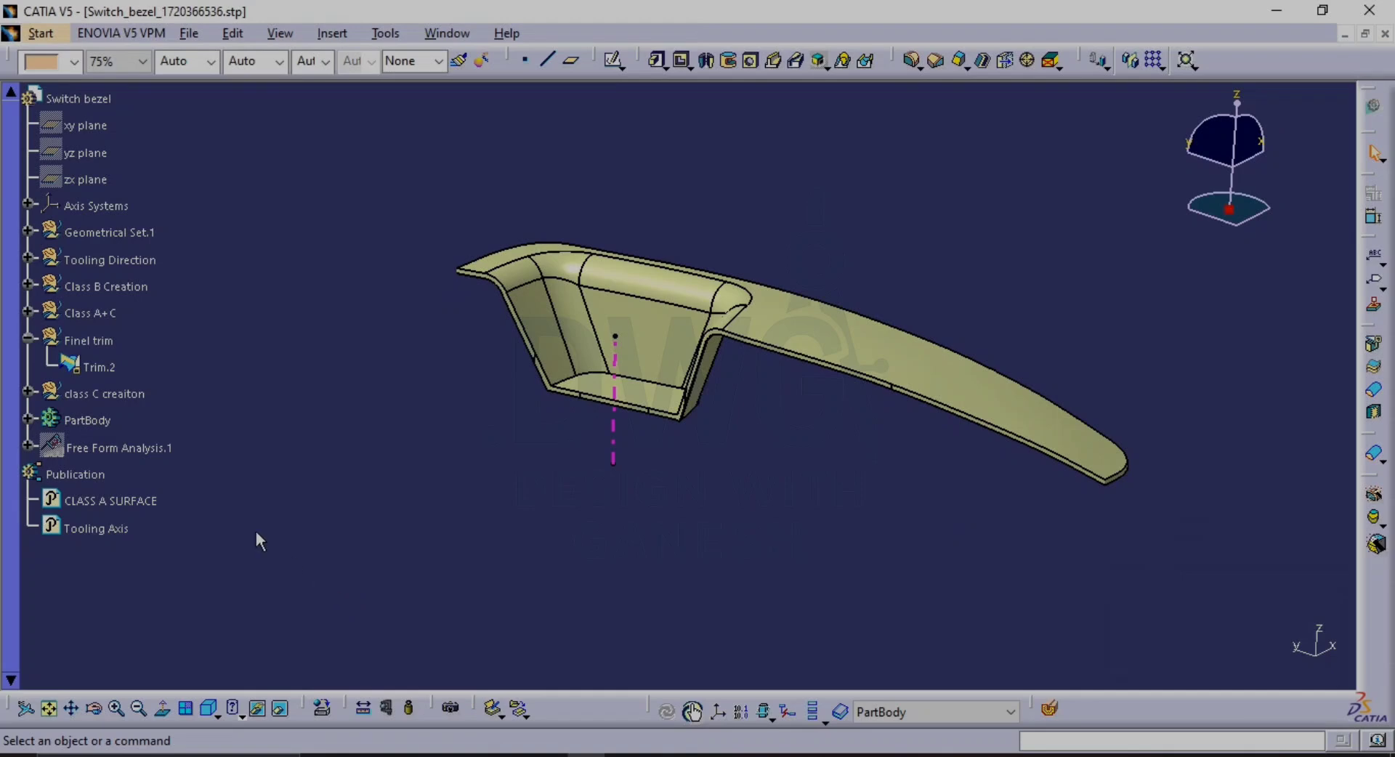
Hide Trim.2, the published class A surface and the tooling axis, leaving the PartBody solid displayed
left_click(117, 372)
key("space")
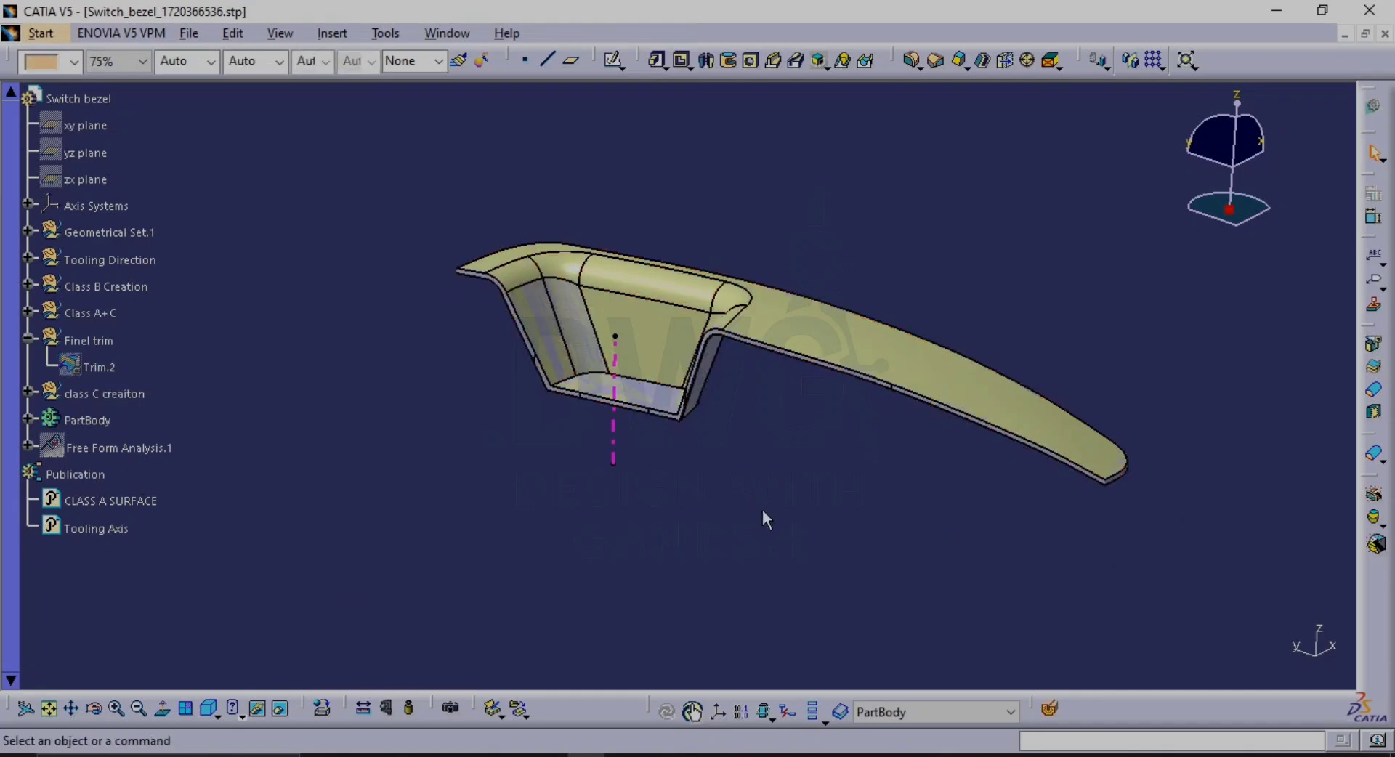
middle_click_drag(815, 512, 812, 427)
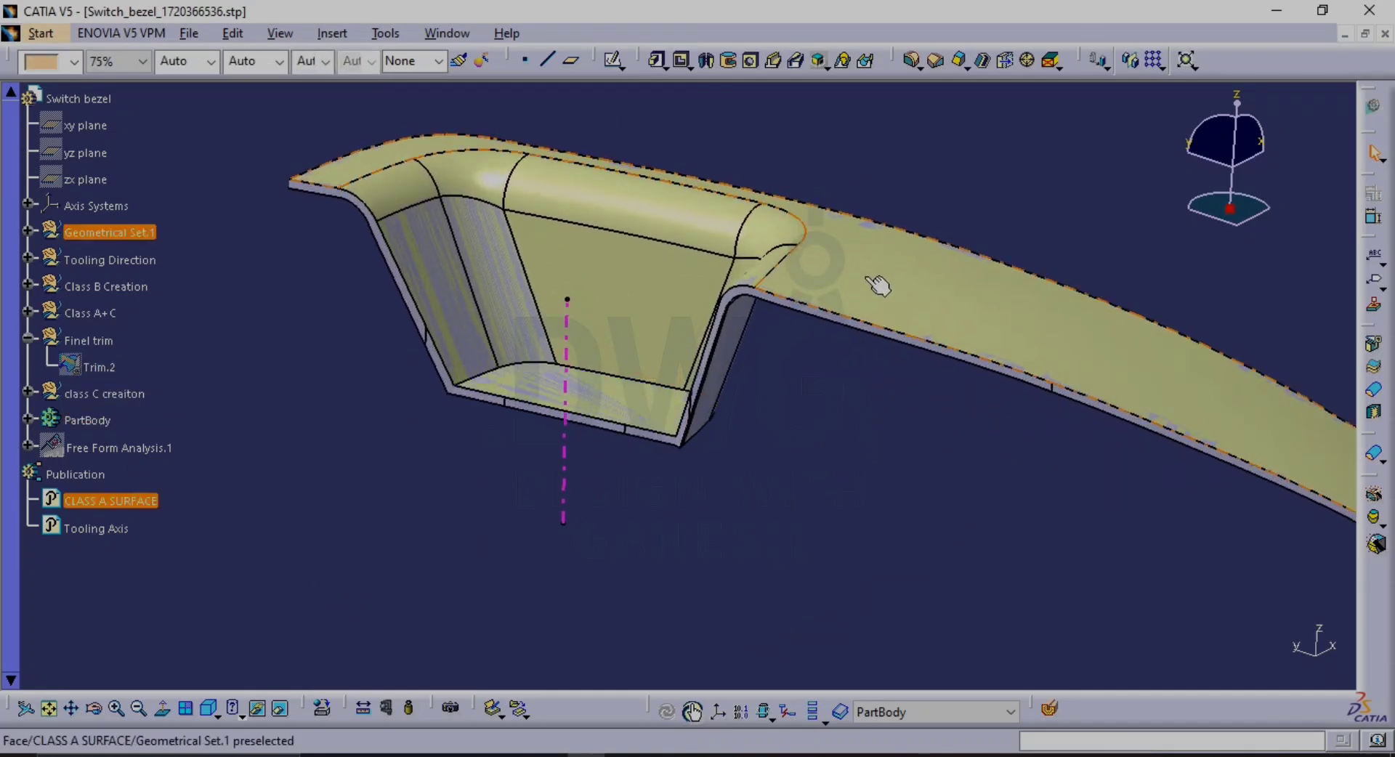
key("space")
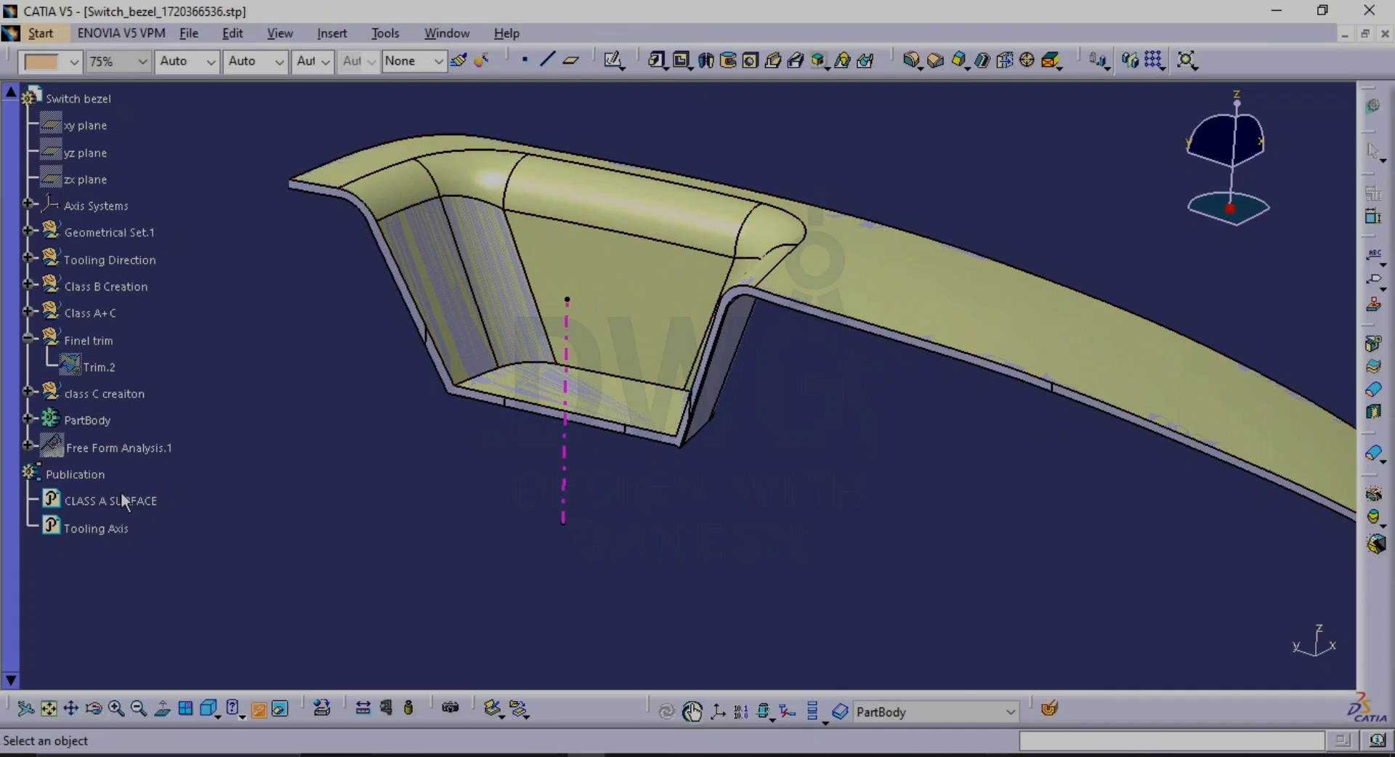
left_click(117, 500)
left_click(566, 542)
Inspect the solid bezel from several angles and collapse the Finel trim set in the tree
middle_click_drag(729, 535, 863, 472)
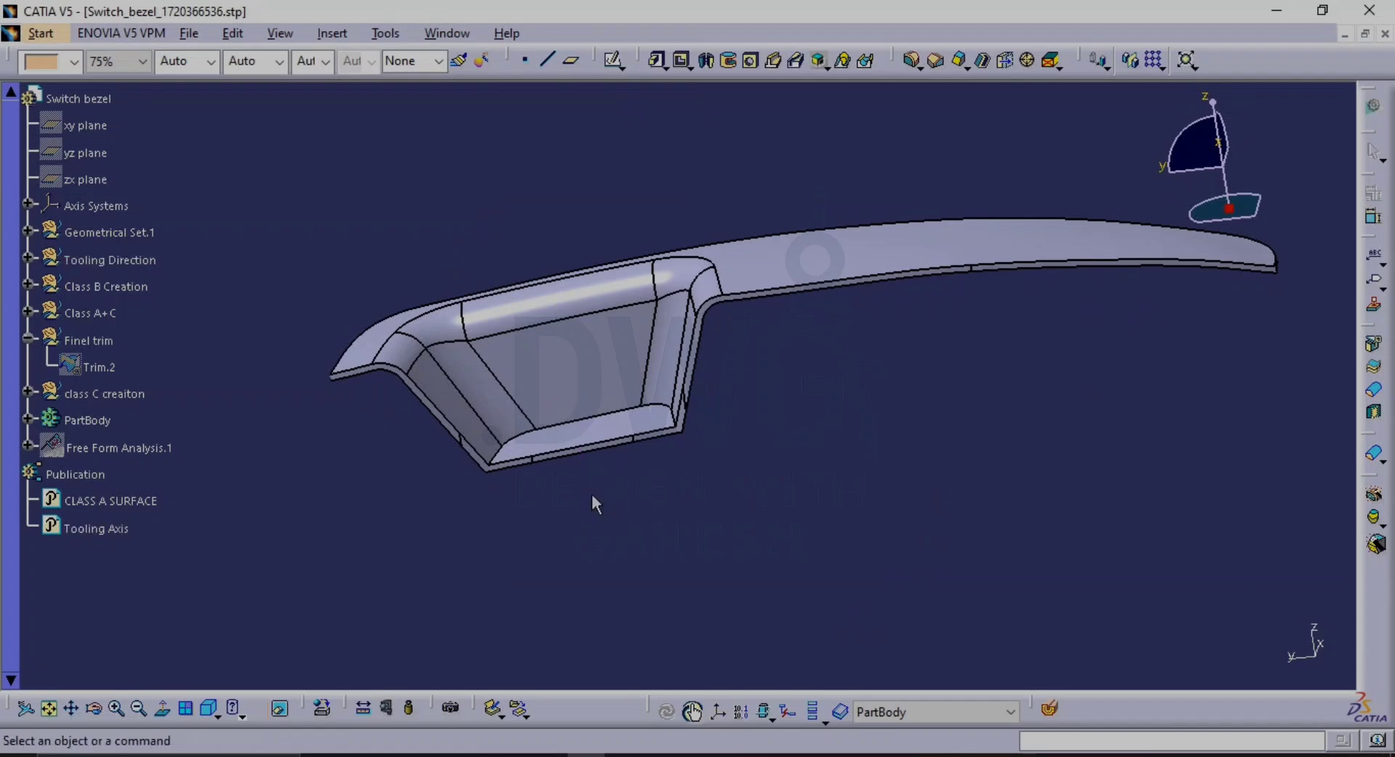
middle_click_drag(965, 518, 1031, 520)
middle_click_drag(878, 560, 872, 541)
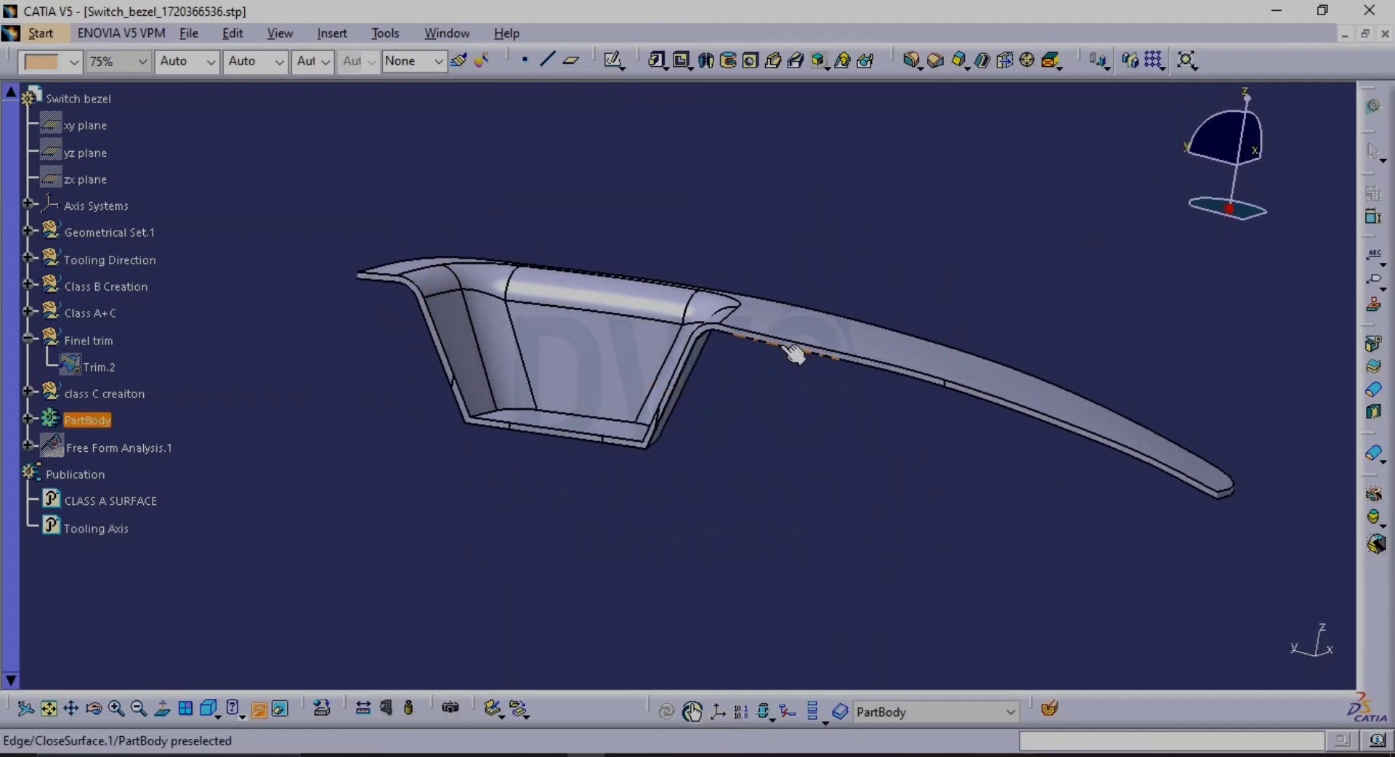
middle_click_drag(690, 322, 622, 414)
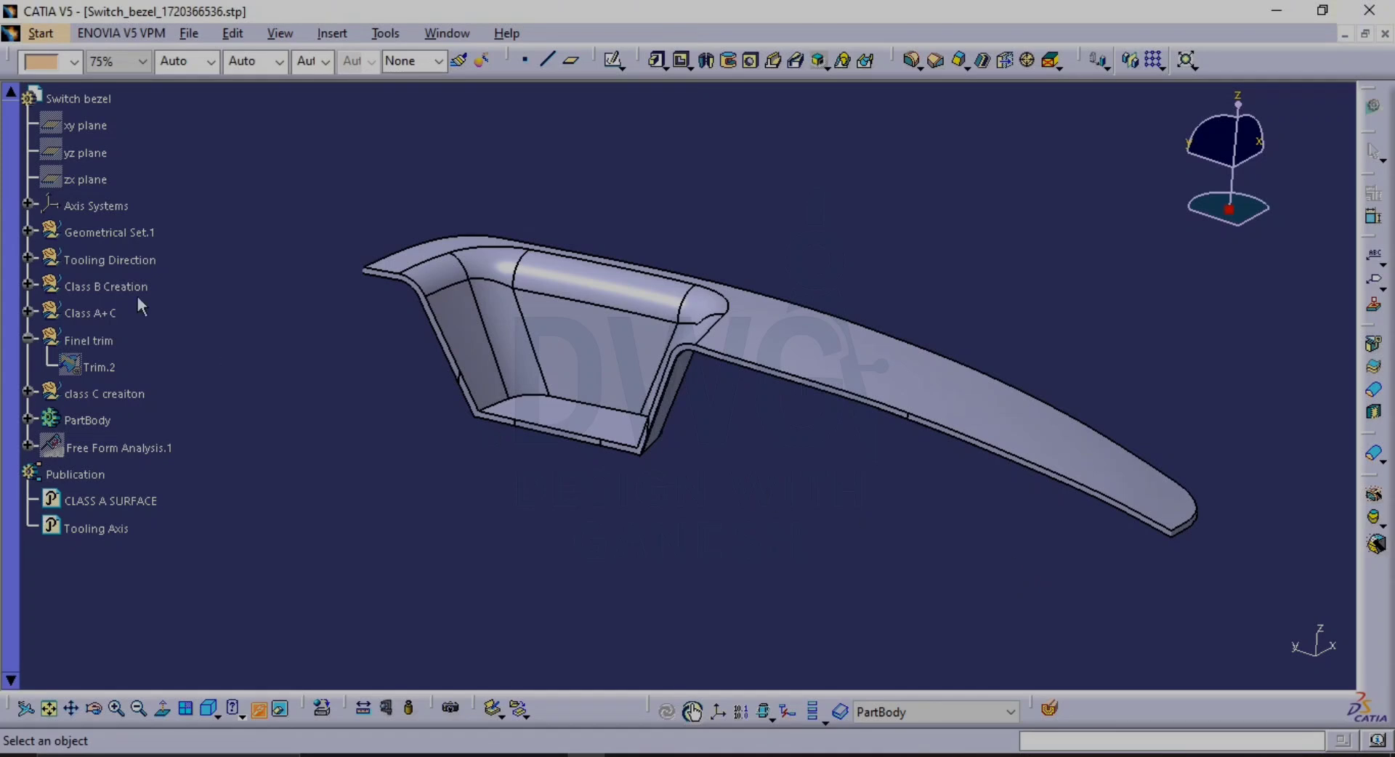
left_click(28, 338)
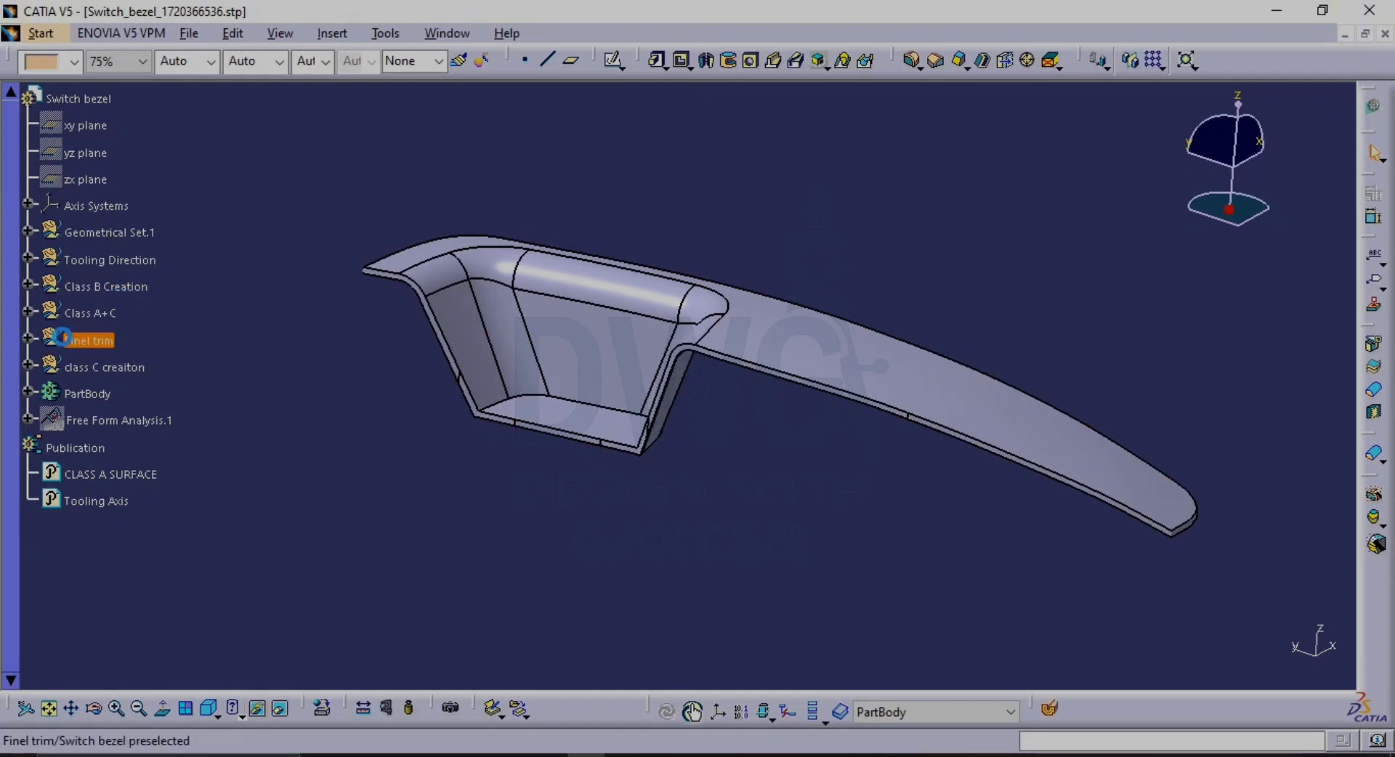
middle_click_drag(805, 395, 764, 435)
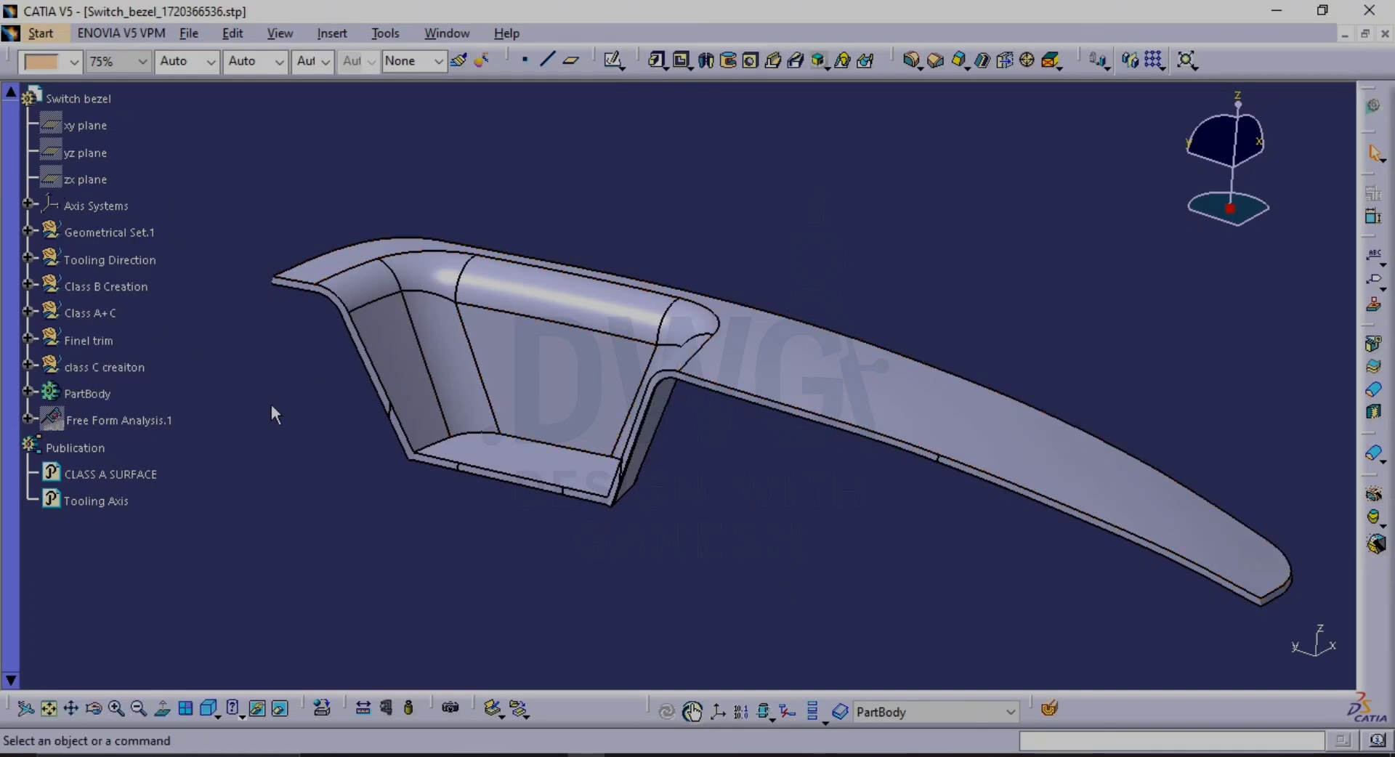
Reorder the Switch bezel children so that class C creaiton sits directly below Class B Creation
right_click(88, 101)
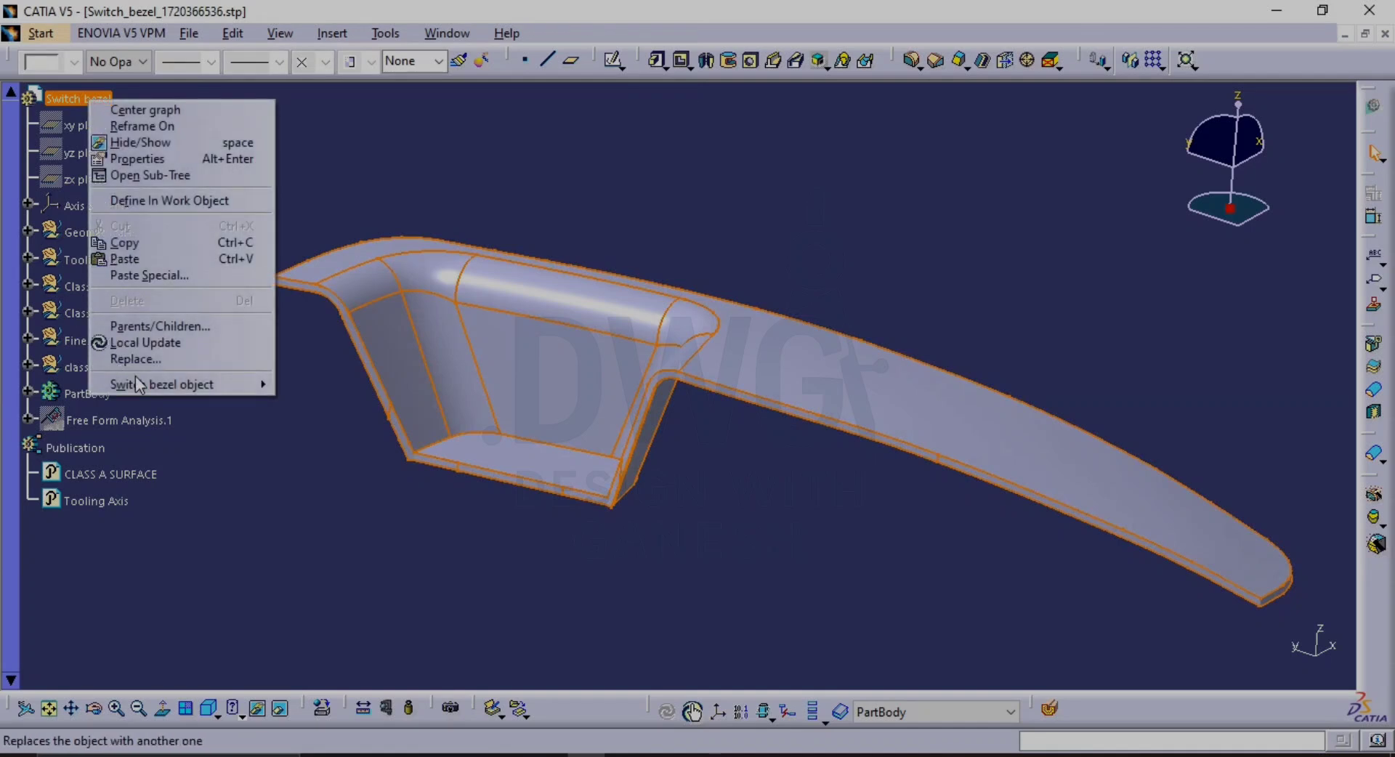
mouse_move(178, 383)
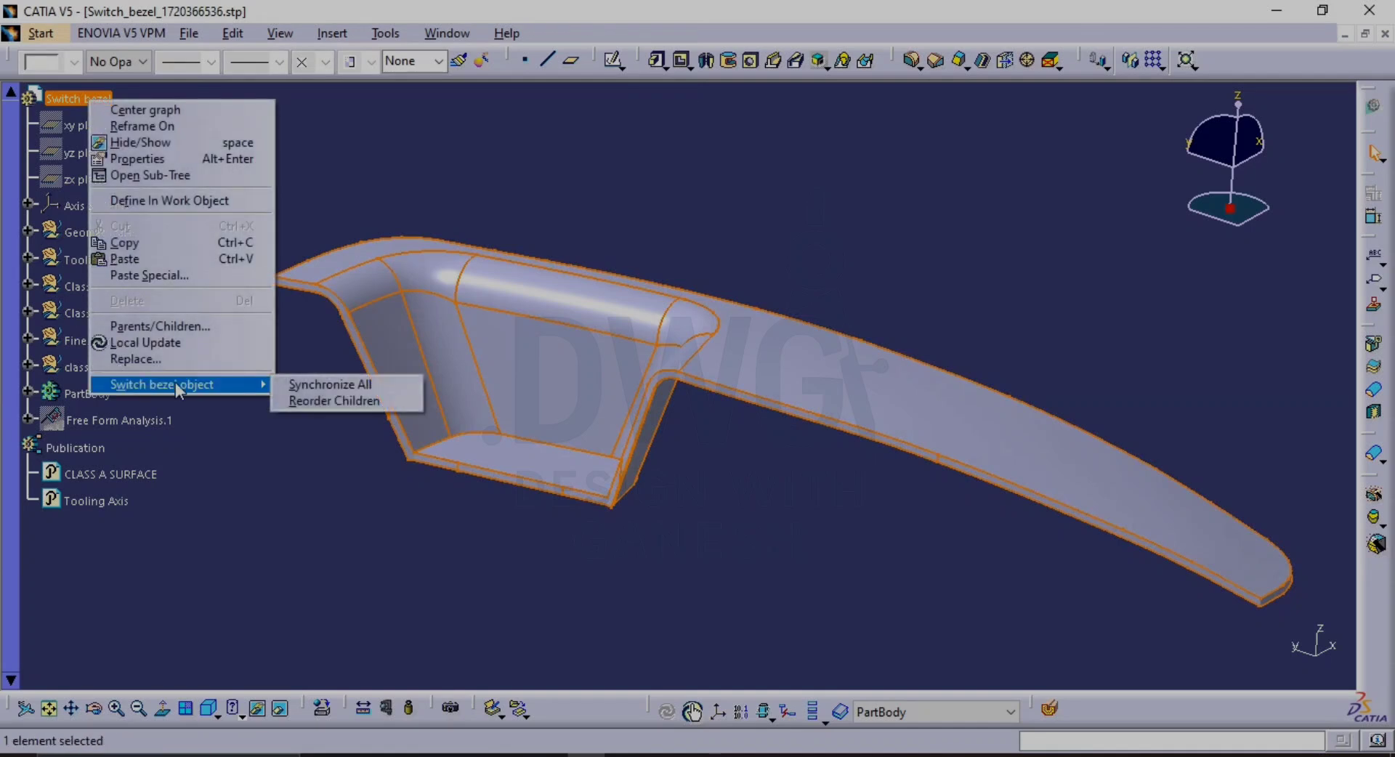
left_click(342, 400)
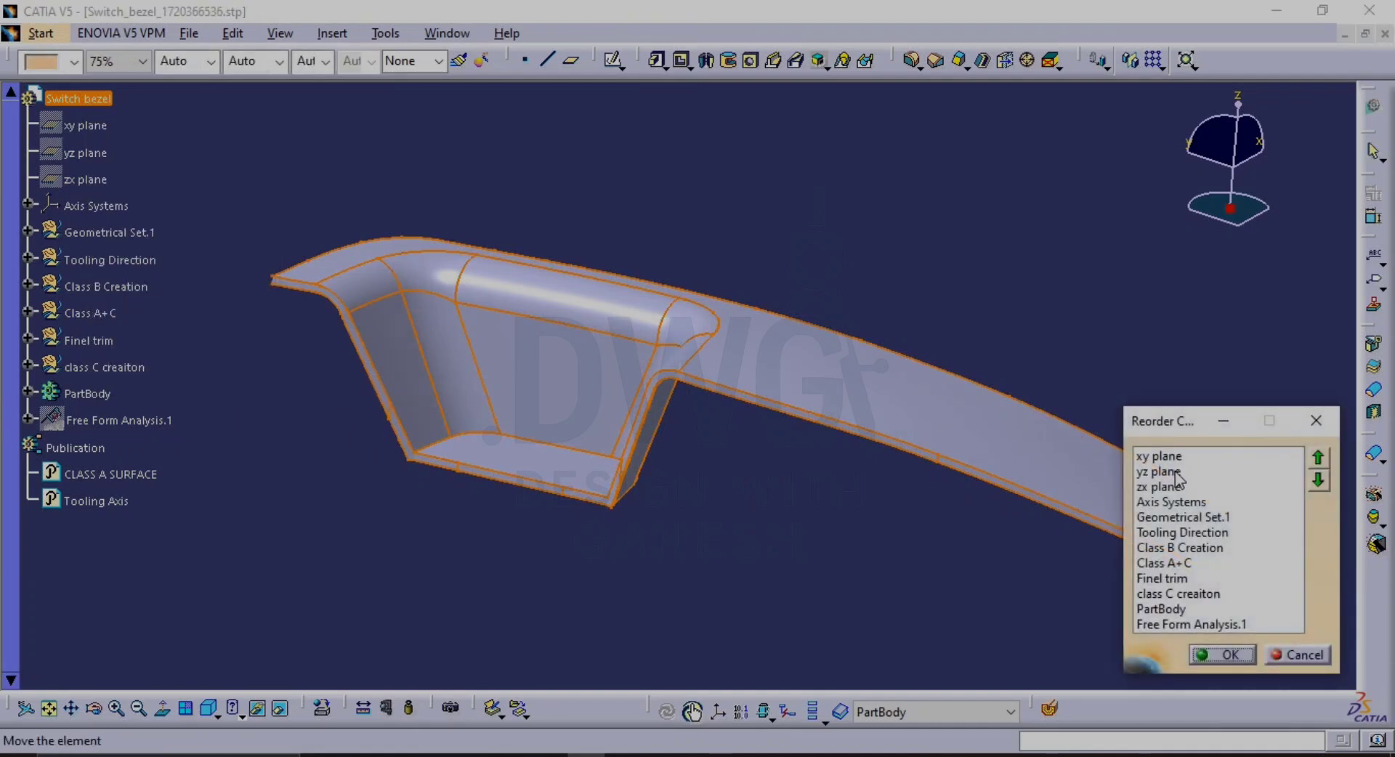
left_click(1169, 518)
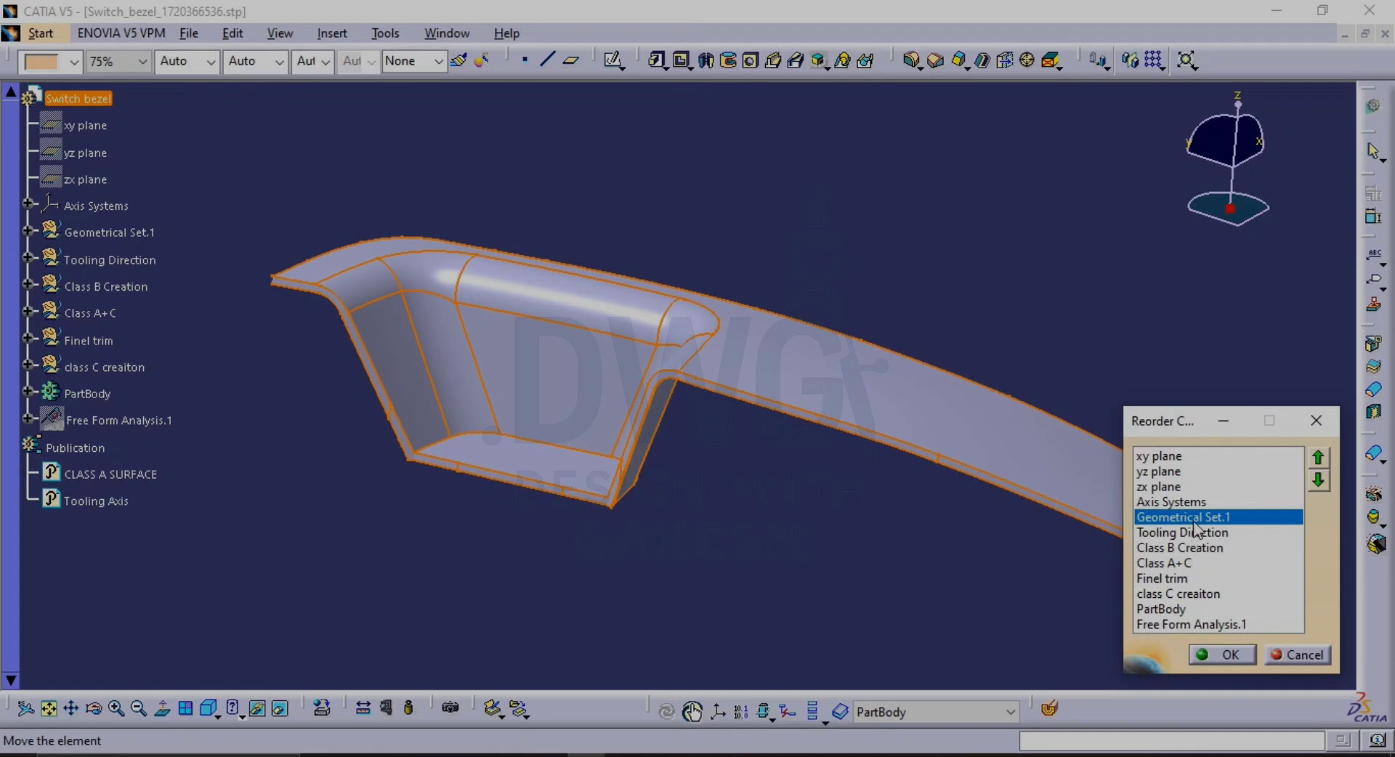
left_click(1184, 534)
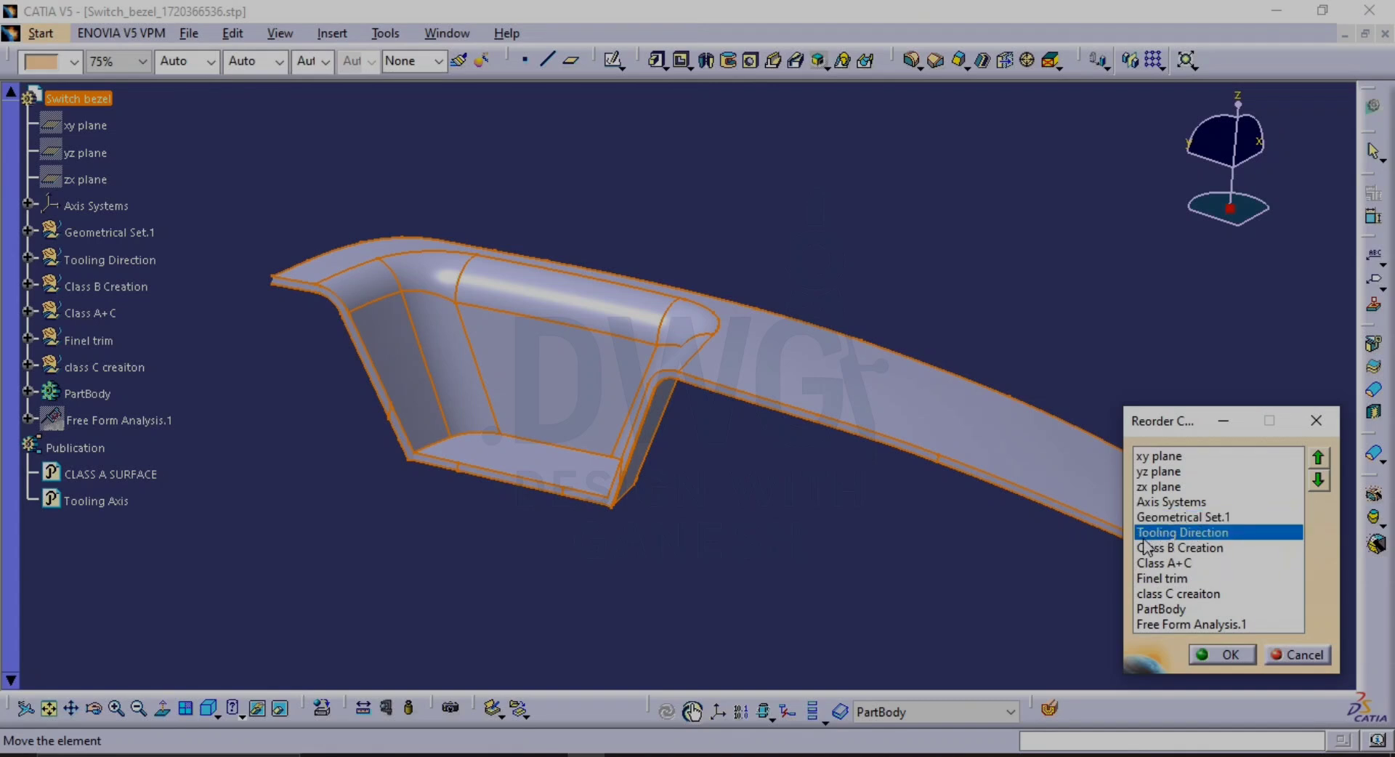
left_click(1192, 549)
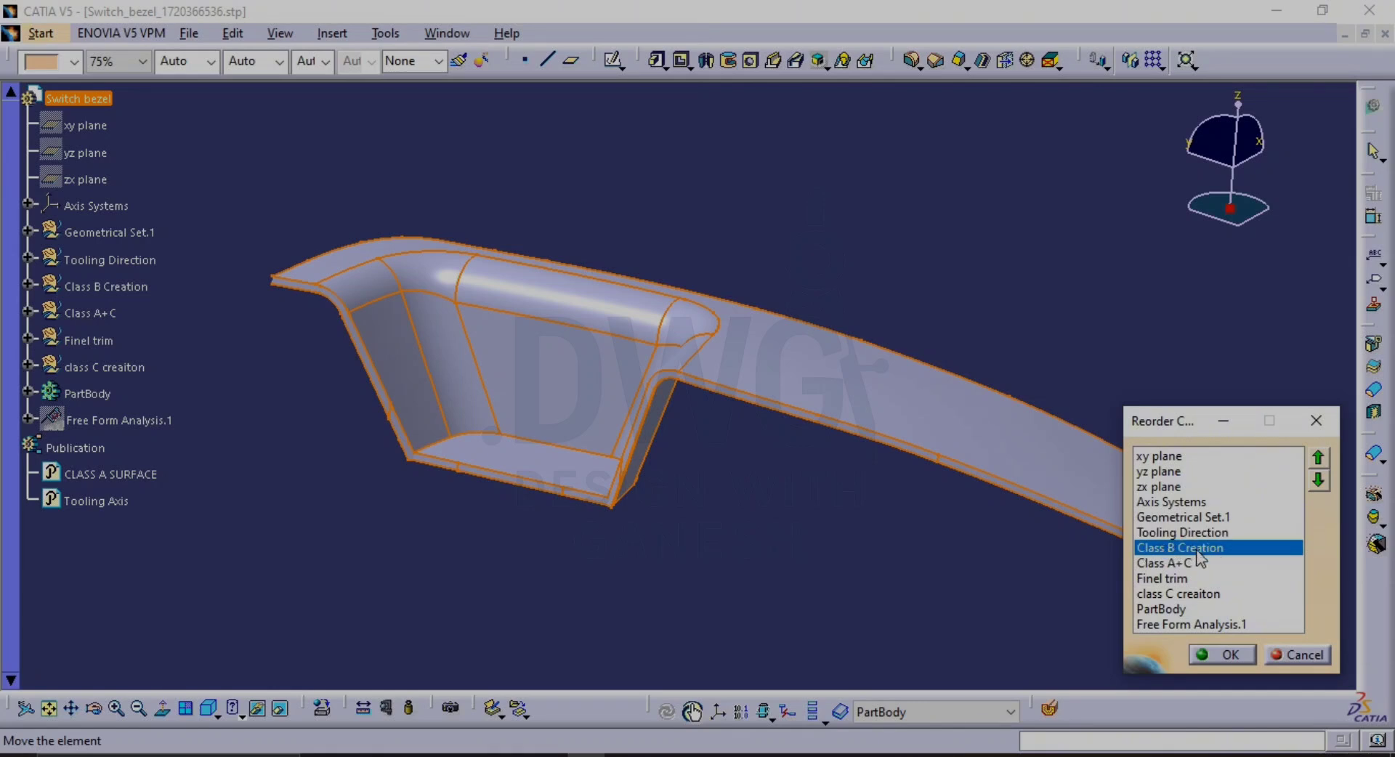
left_click(1172, 596)
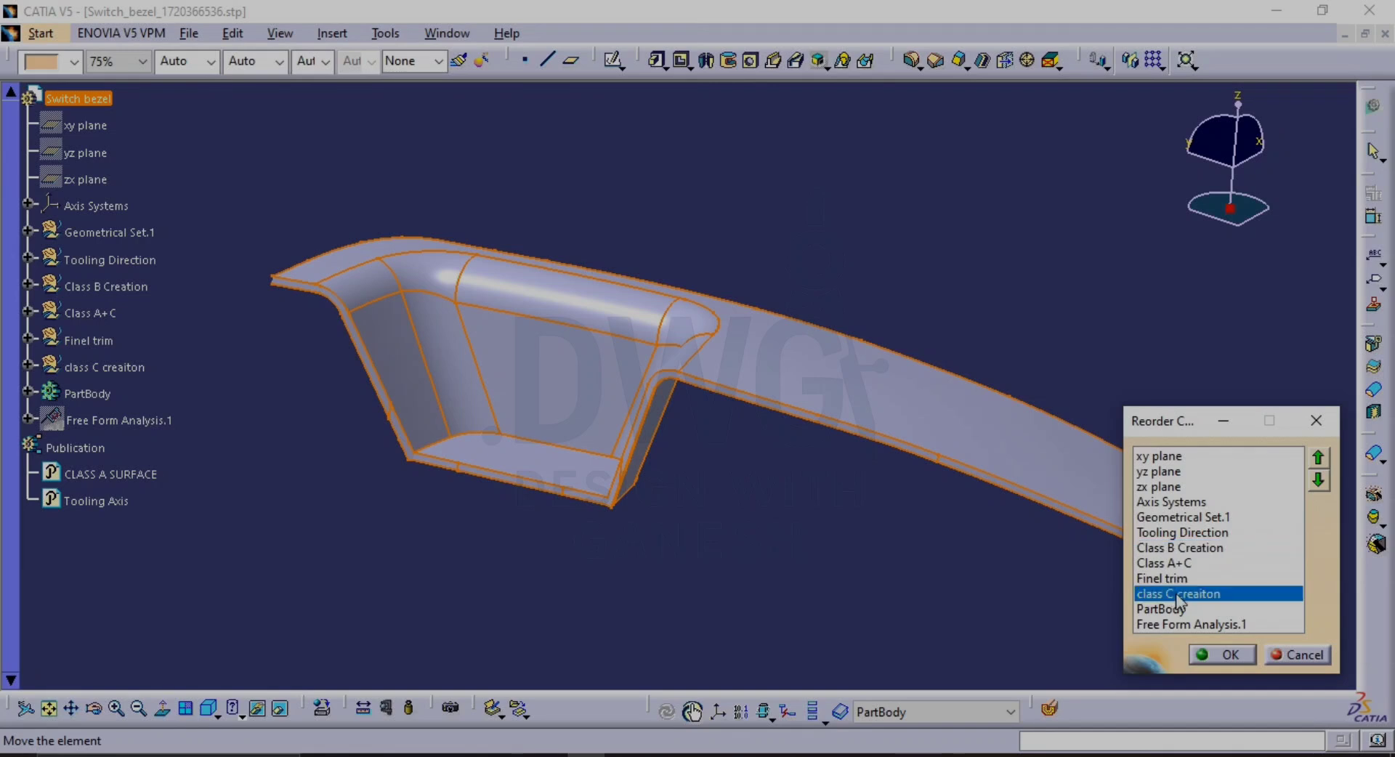
left_click(1318, 458)
left_click(1318, 459)
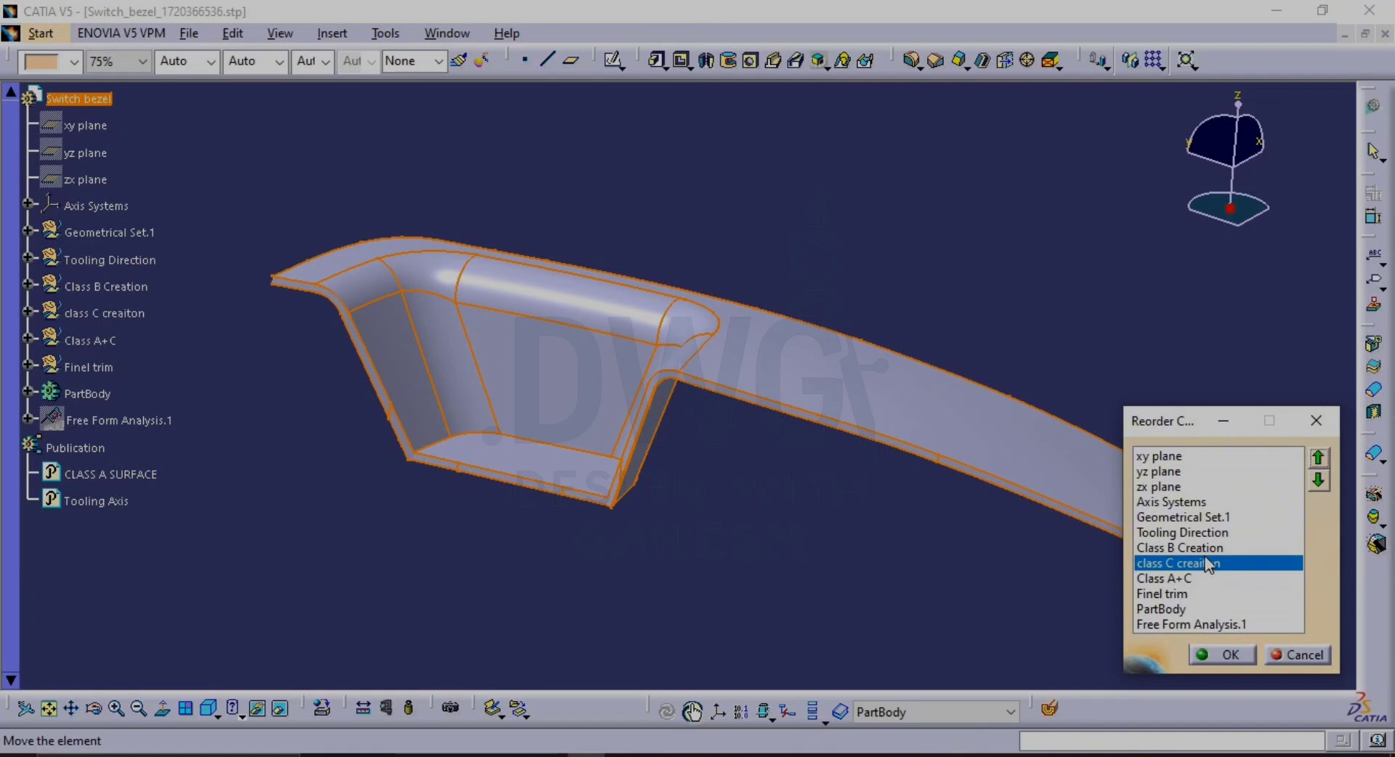
Move PartBody below Free Form Analysis.1 in the order of the Switch bezel children
left_click(1177, 594)
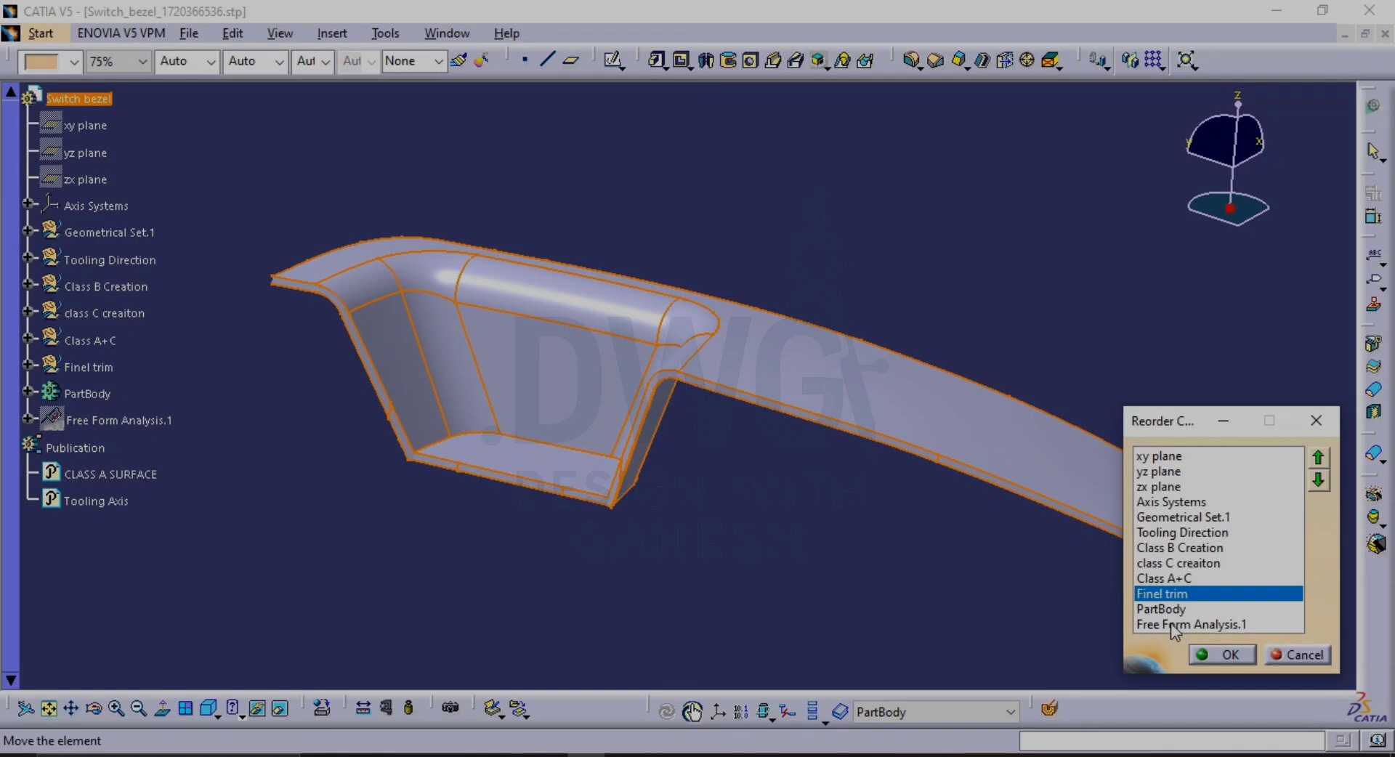
left_click(1166, 610)
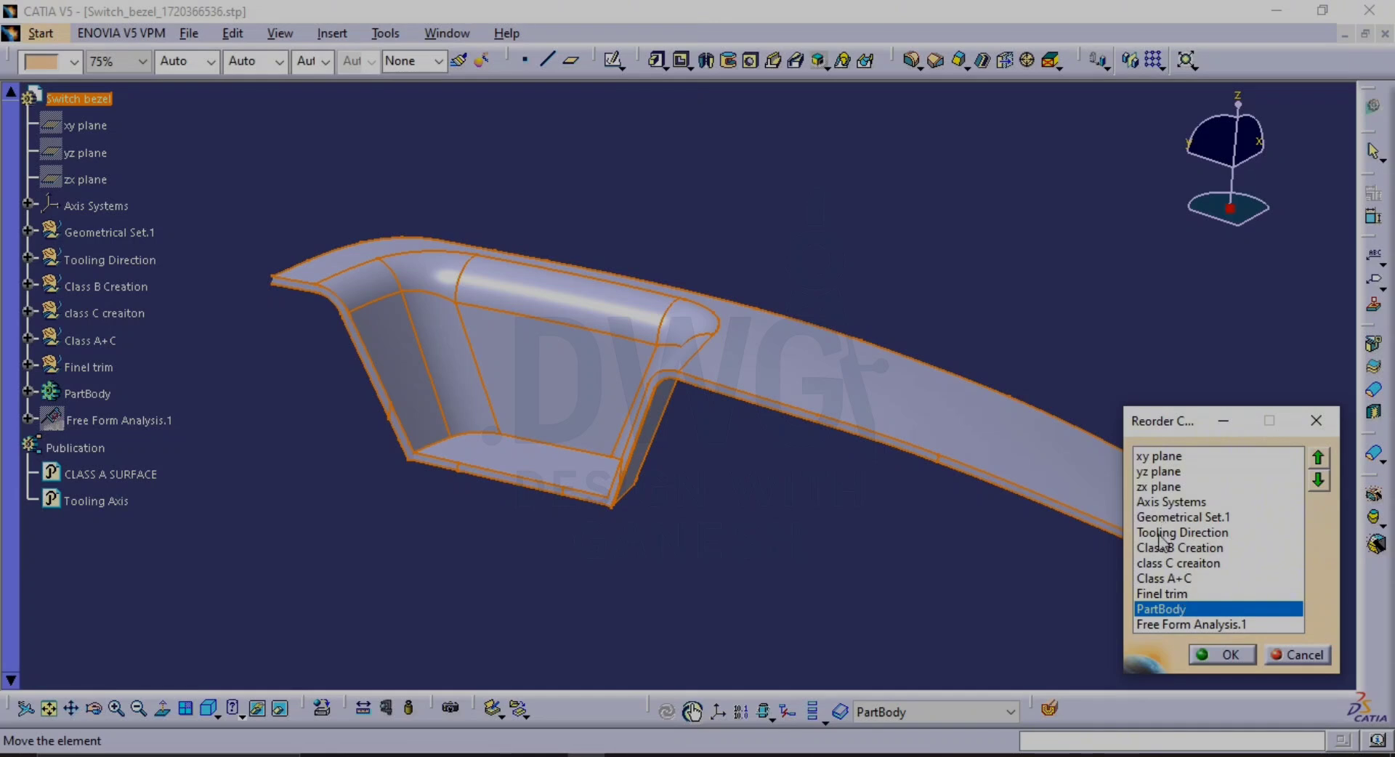
left_click(1319, 480)
Move Free Form Analysis.1 up to directly below Tooling Direction and apply the new tree order
left_click(1205, 609)
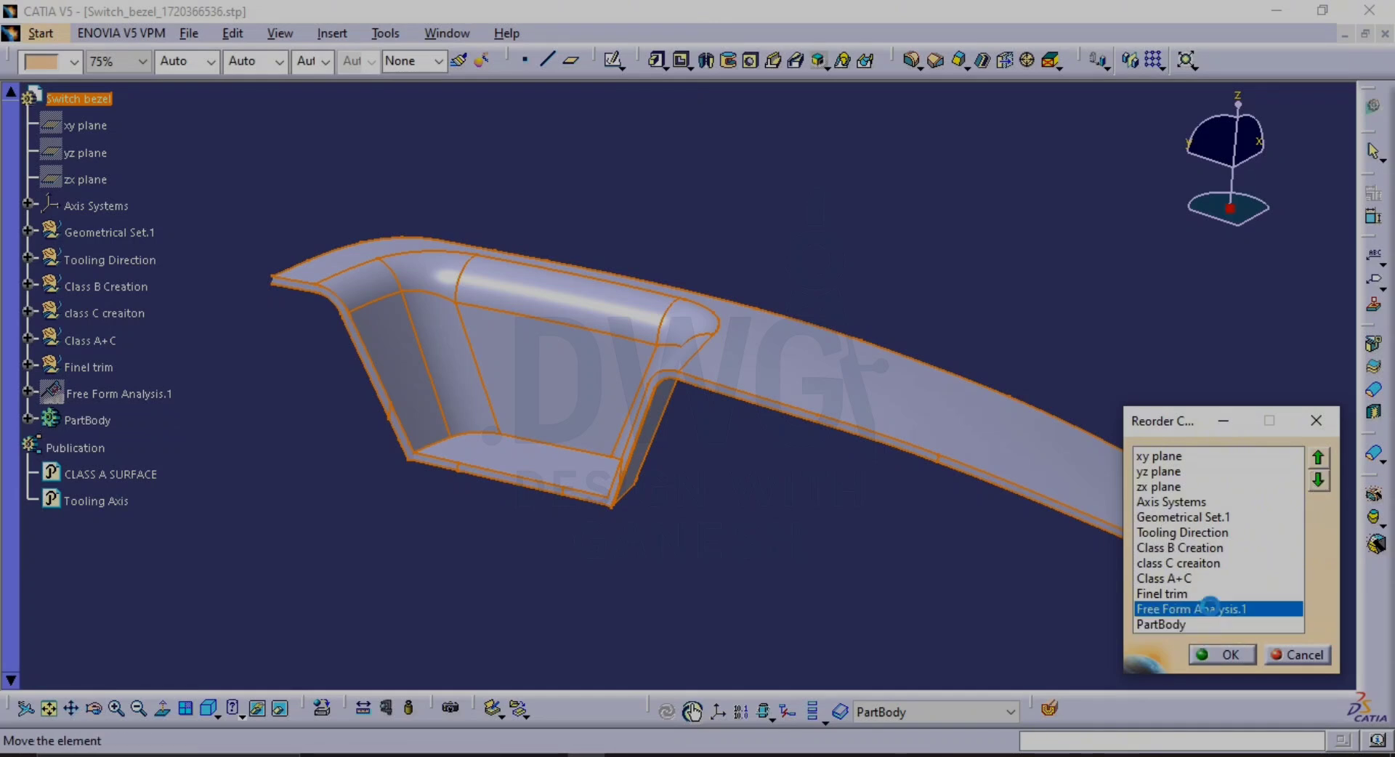
left_click(1319, 457)
left_click(1318, 459)
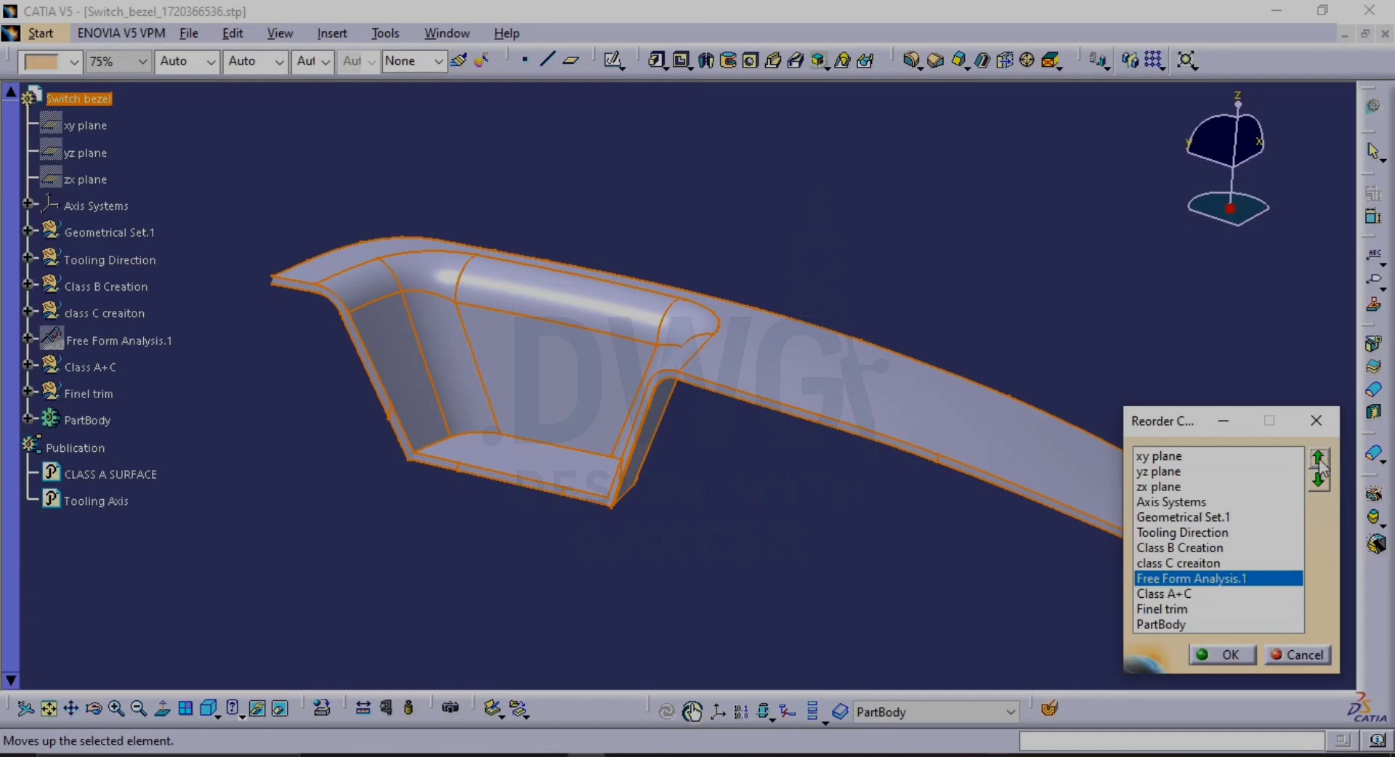
left_click(1319, 458)
left_click(1318, 457)
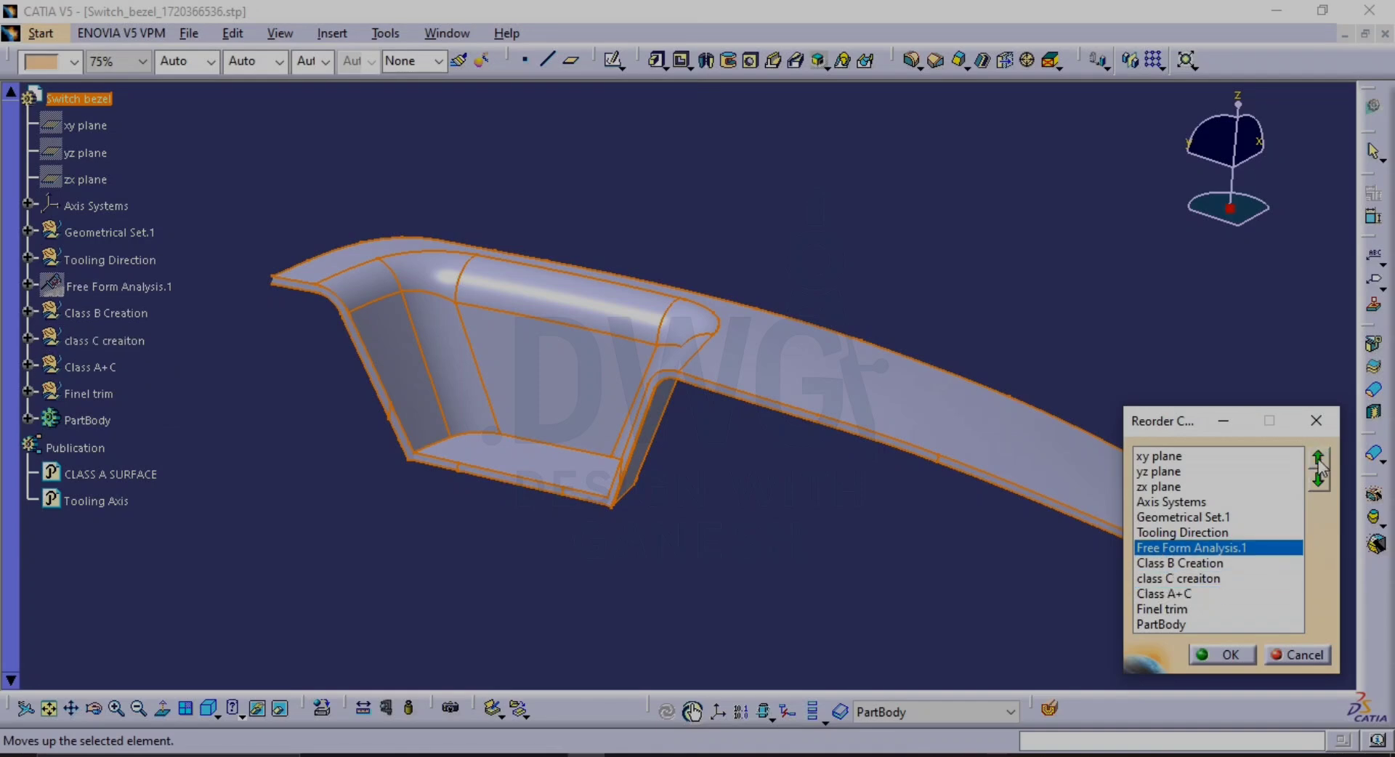
left_click(1220, 656)
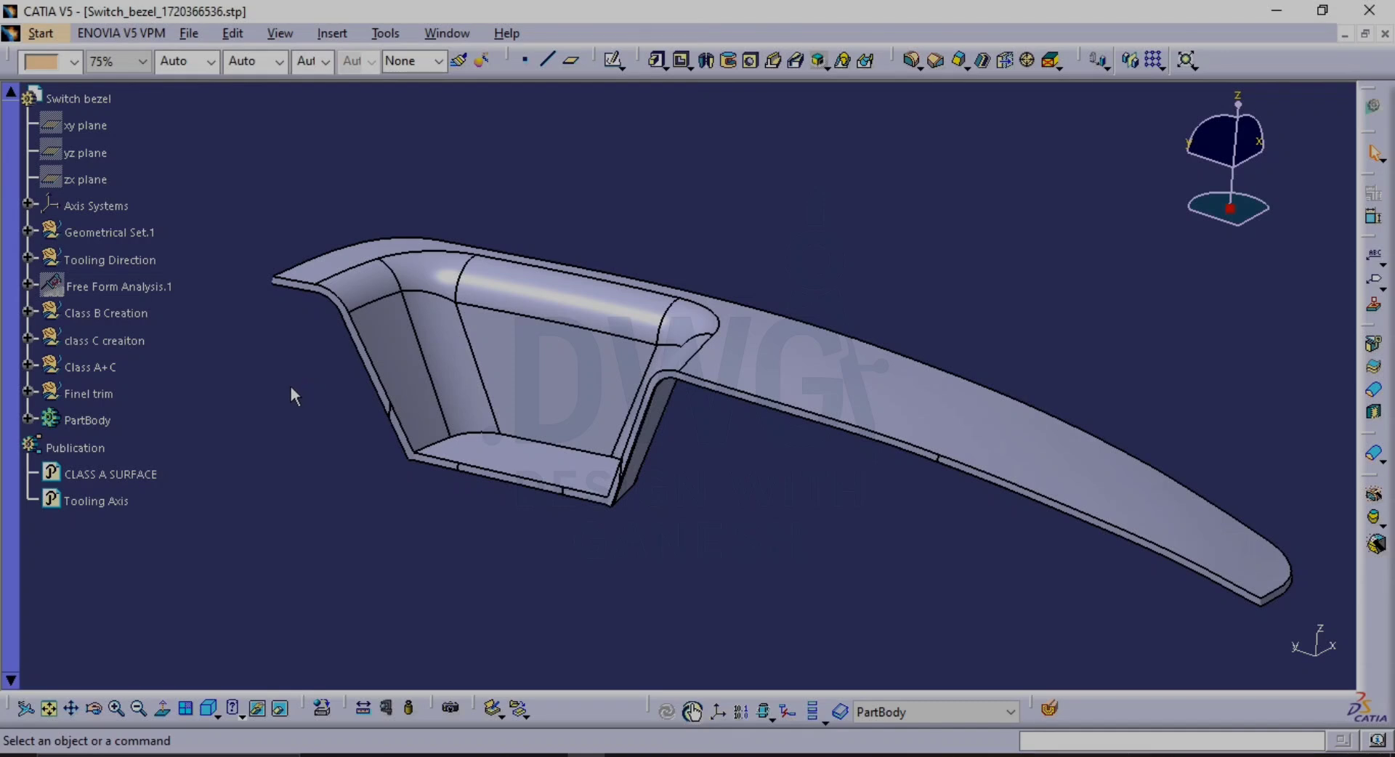
Review the features inside the Class B Creation set and examine the solid bezel up close
left_click(27, 311)
scroll(123, 348, "down", 3)
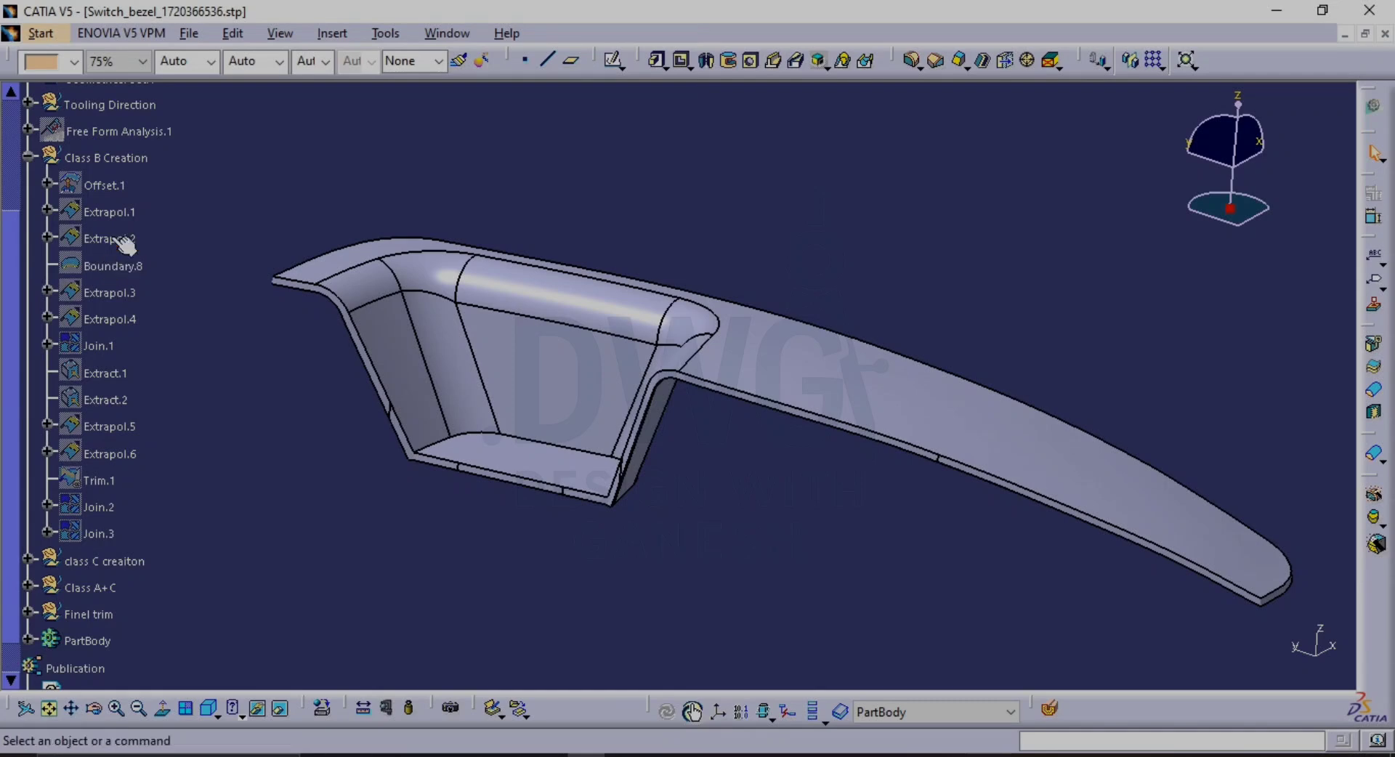
middle_click_drag(864, 510, 825, 454)
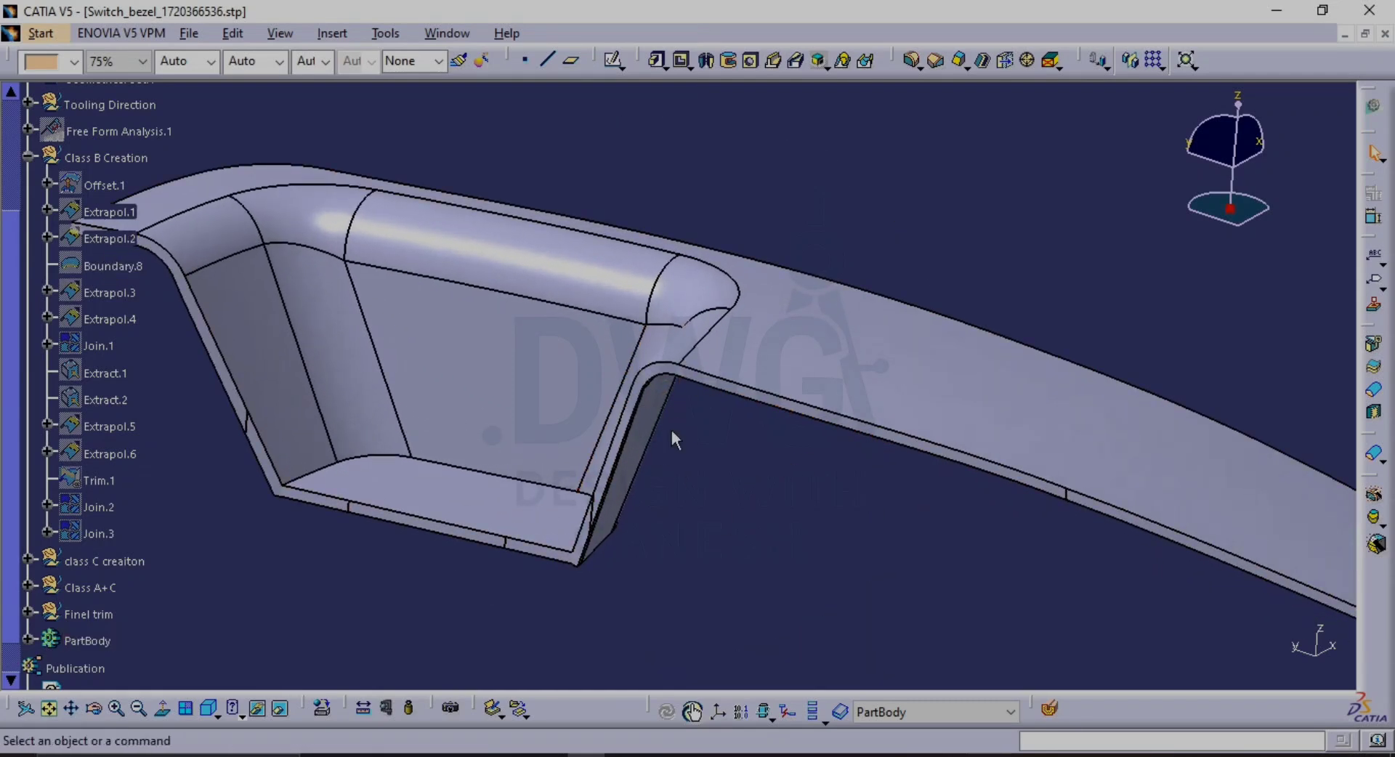
middle_click_drag(550, 408, 619, 387)
scroll(98, 325, "up", 1)
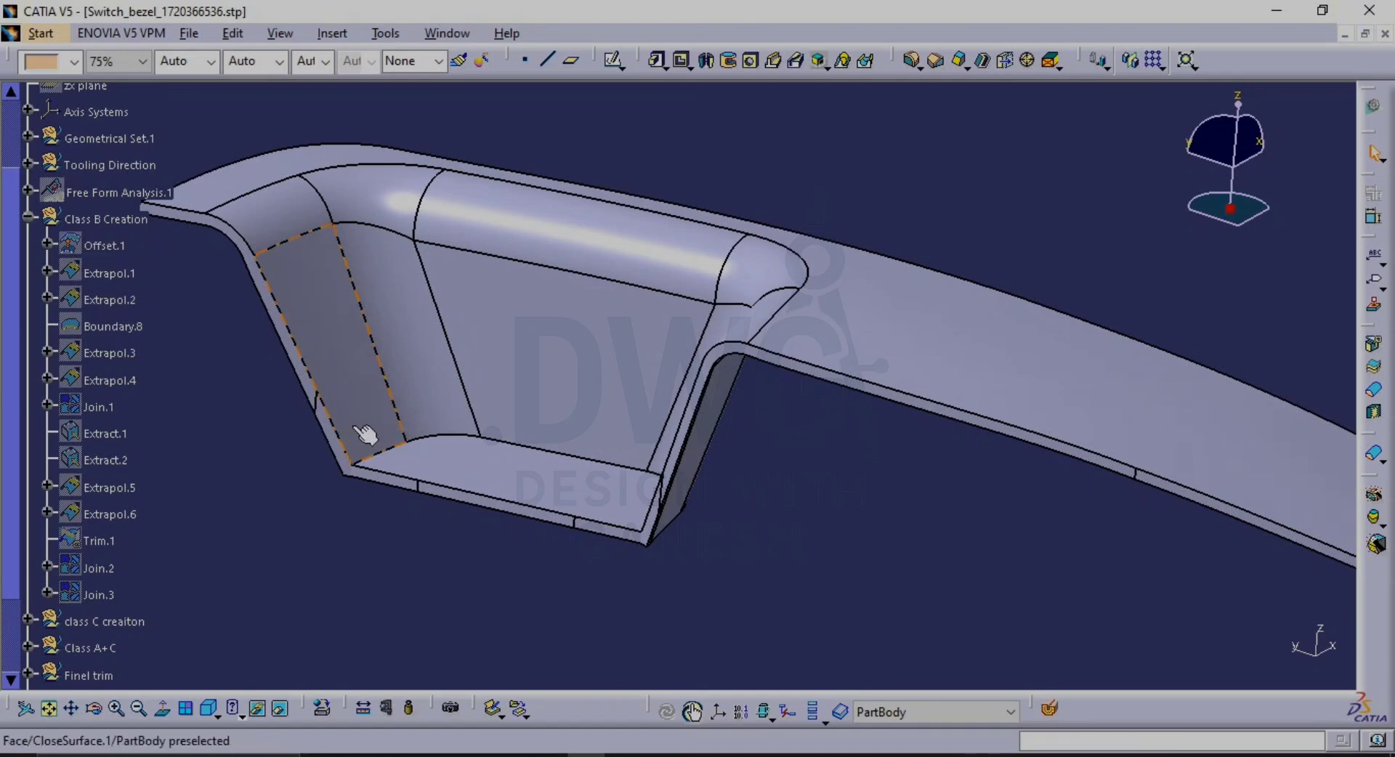
left_click(28, 217)
middle_click_drag(550, 267, 811, 465)
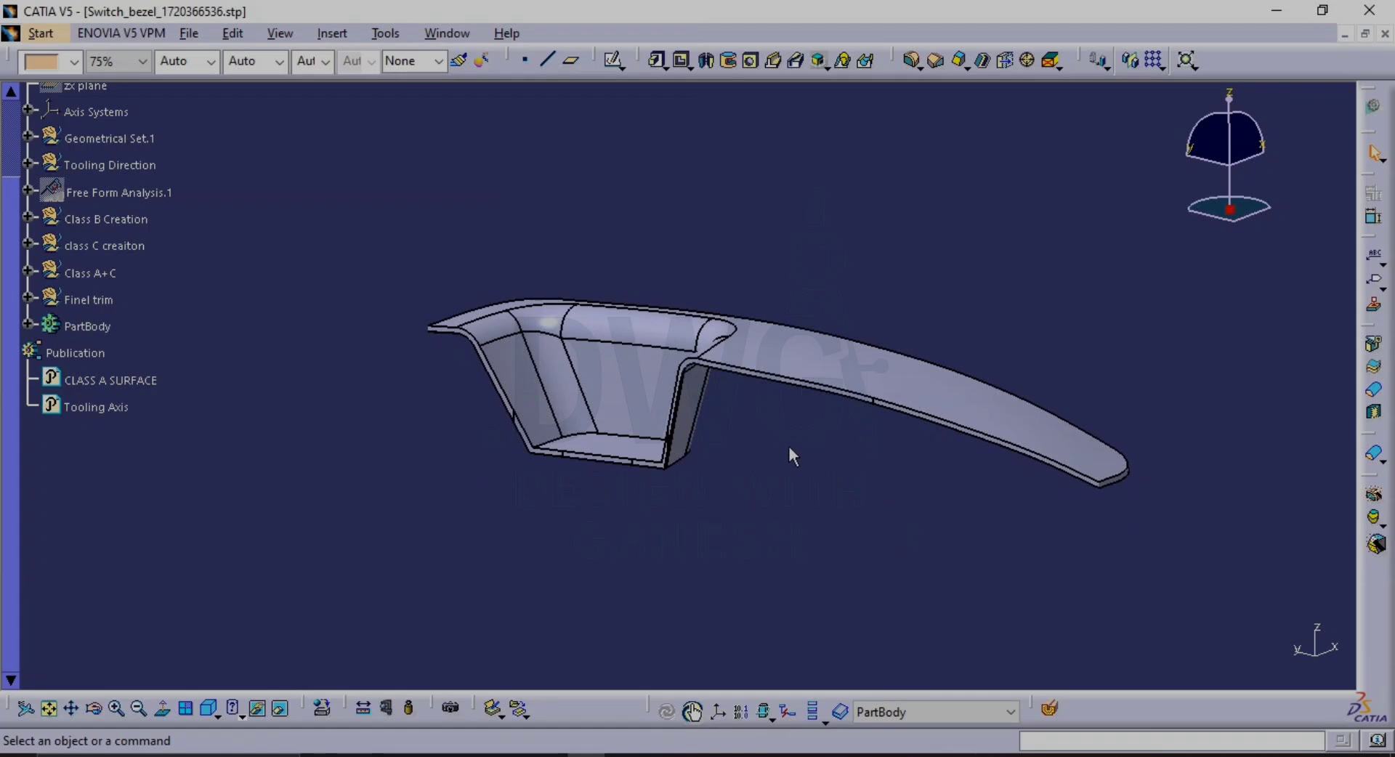